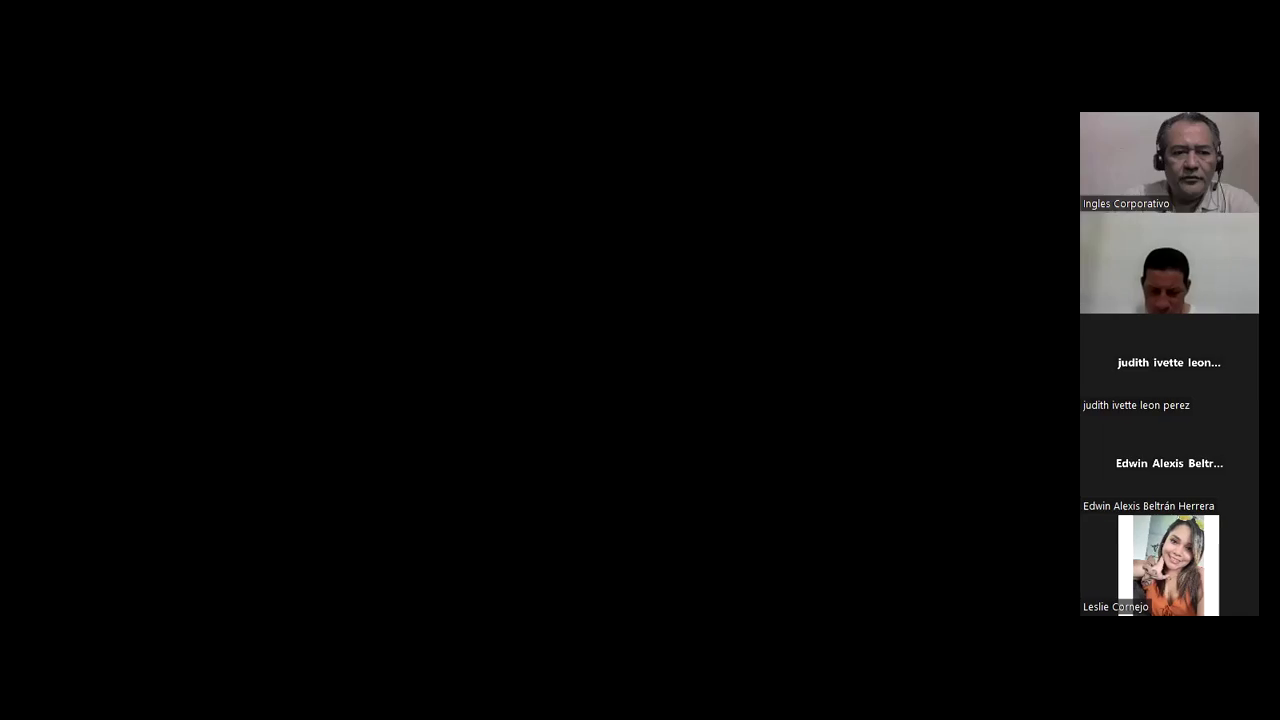
- Leave the Zoom meeting gallery and load the Excel Avanzado course page on Inglés Corporativo
key(alt+Tab)
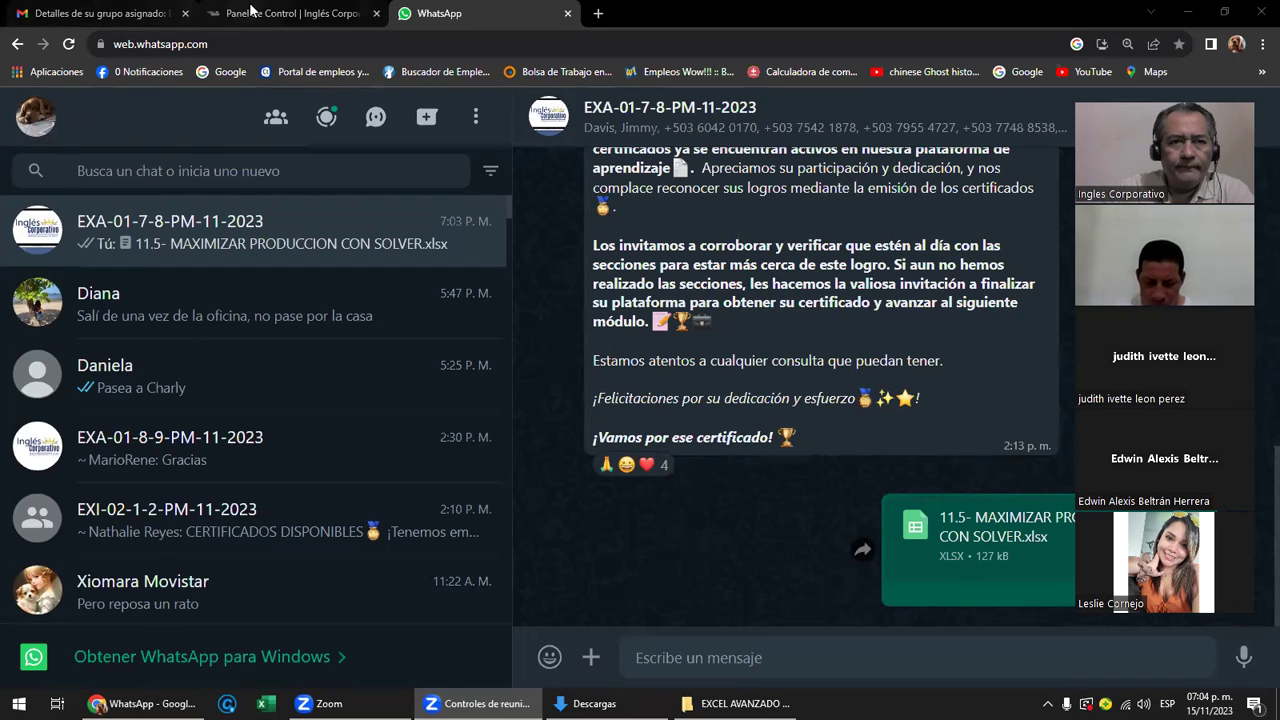
click(290, 13)
click(415, 336)
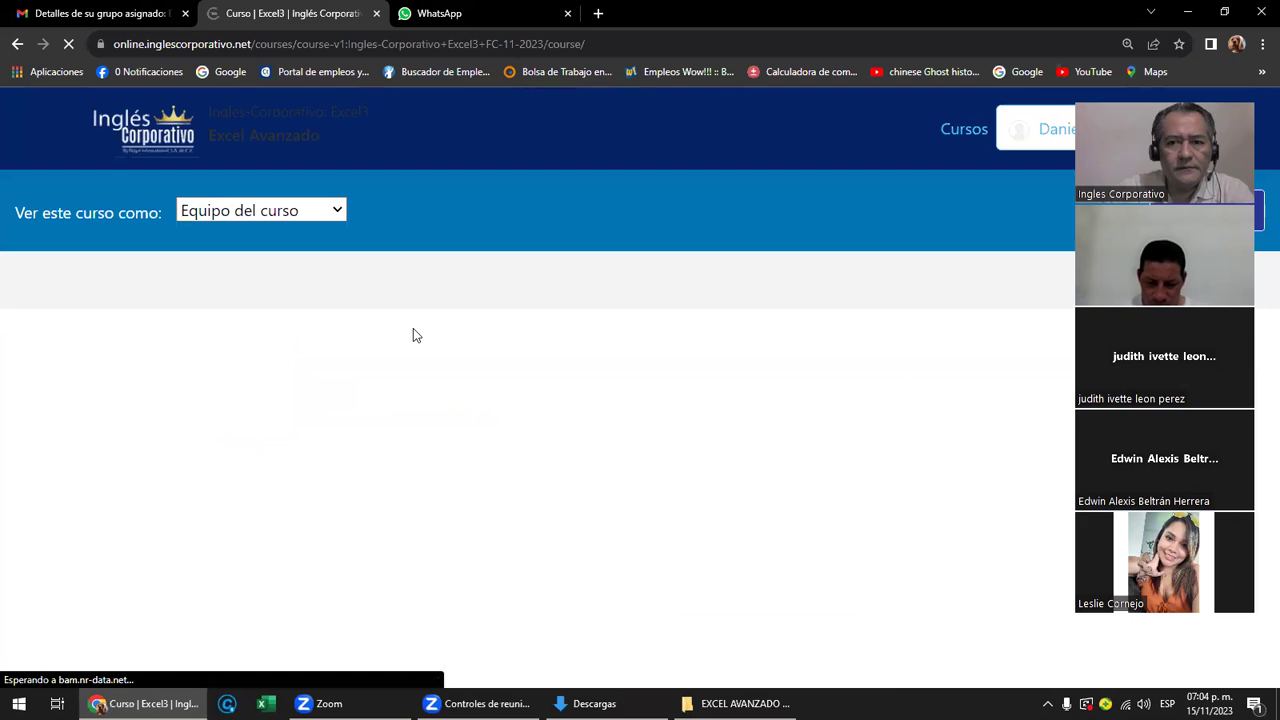
- Open the 3.1 Subtotales unit and scroll through its first page
scroll(415, 336, down, 4)
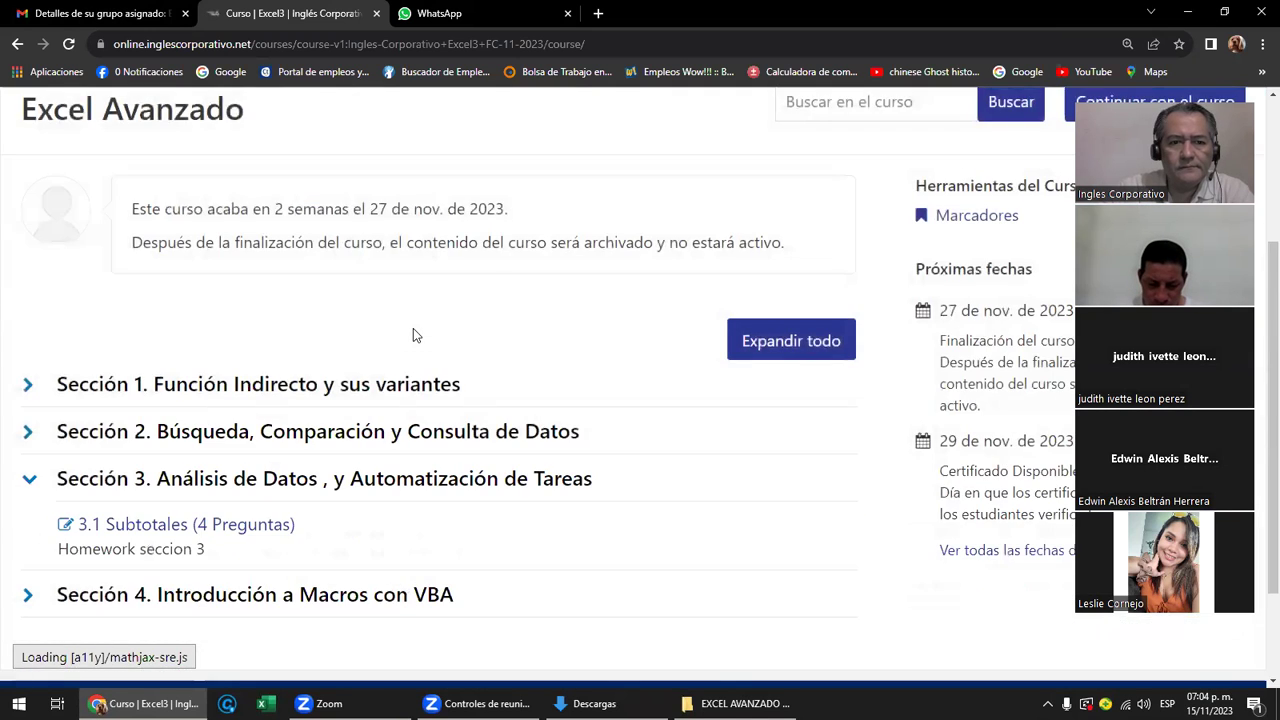
click(184, 393)
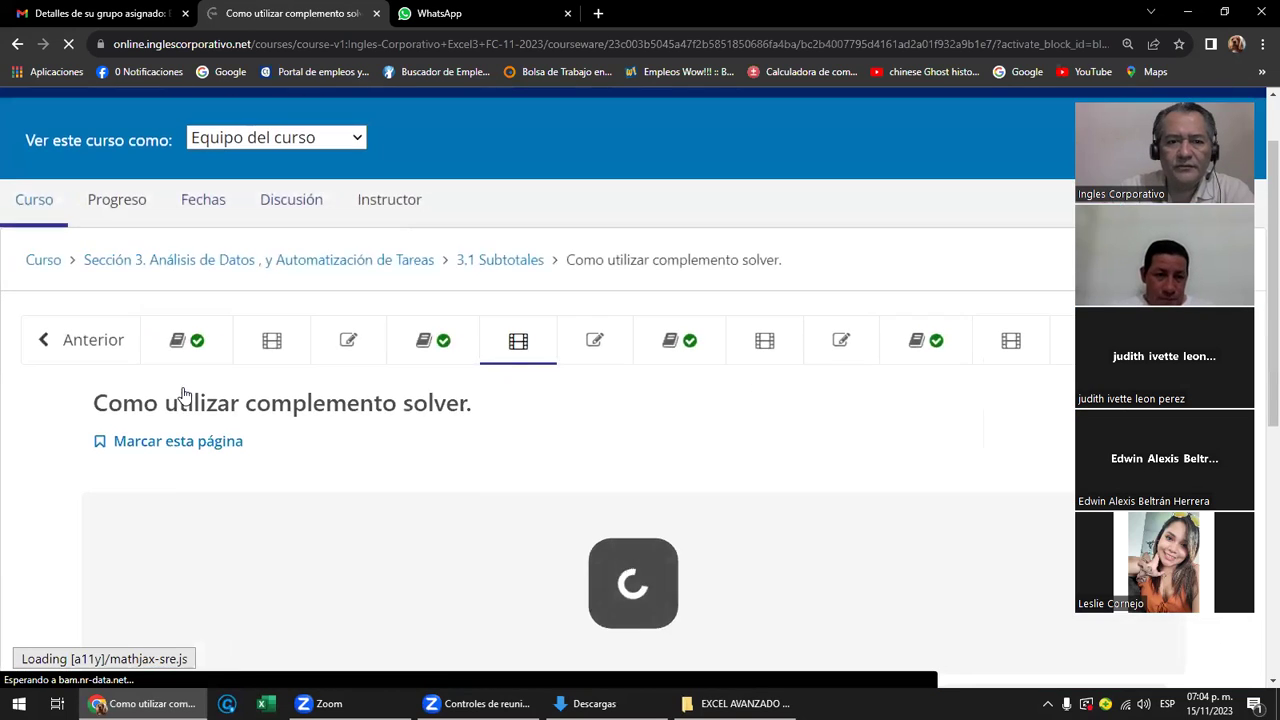
scroll(900, 200, down, 2)
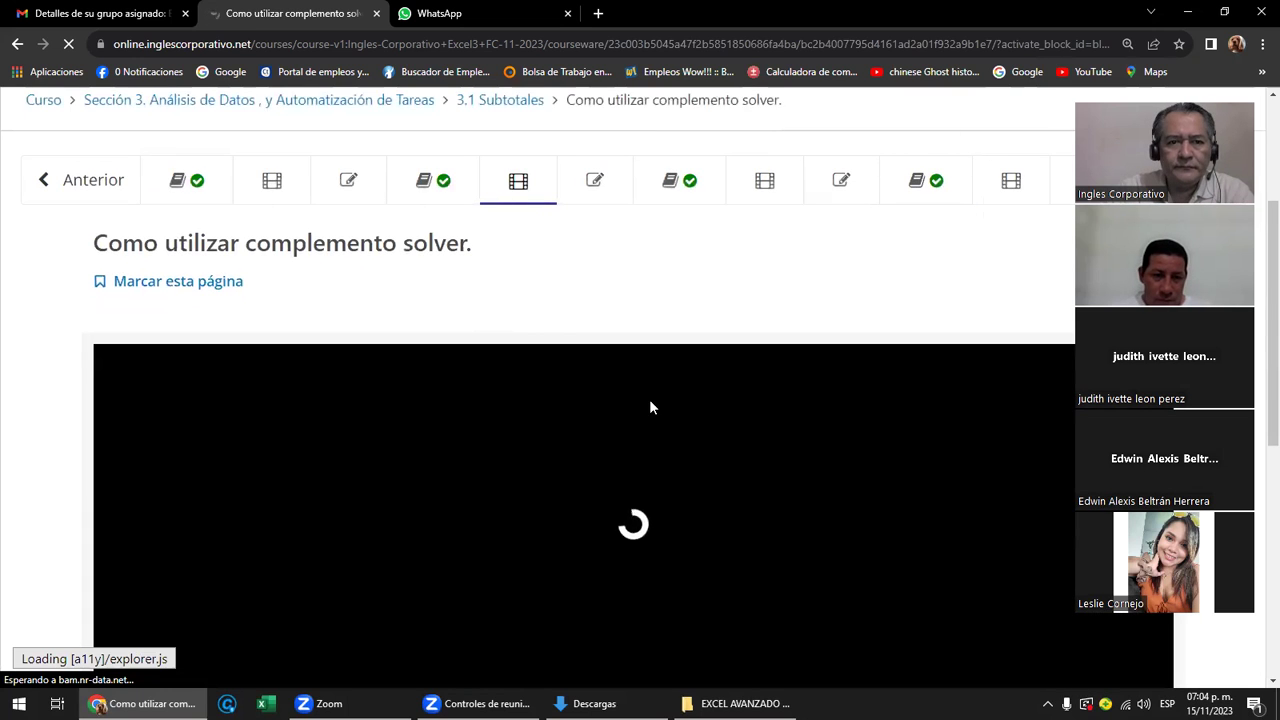
scroll(600, 395, down, 2)
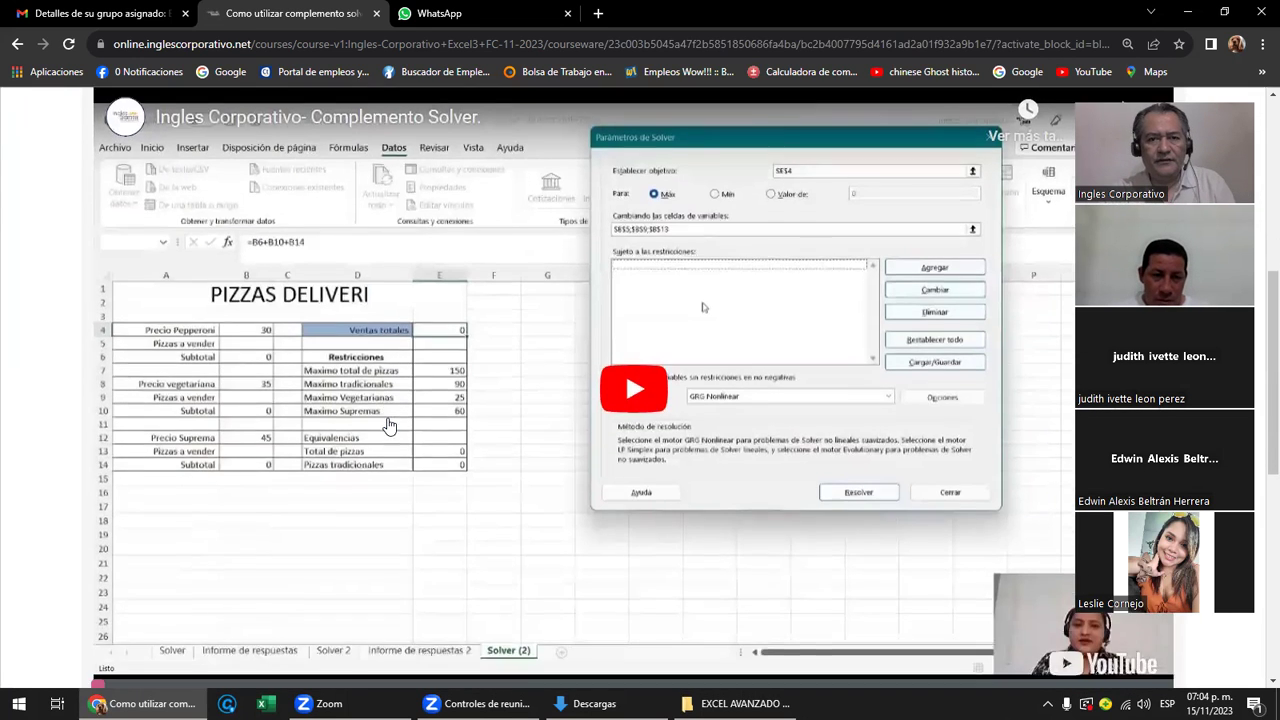
scroll(389, 423, down, 3)
scroll(389, 423, down, 1)
scroll(389, 416, up, 3)
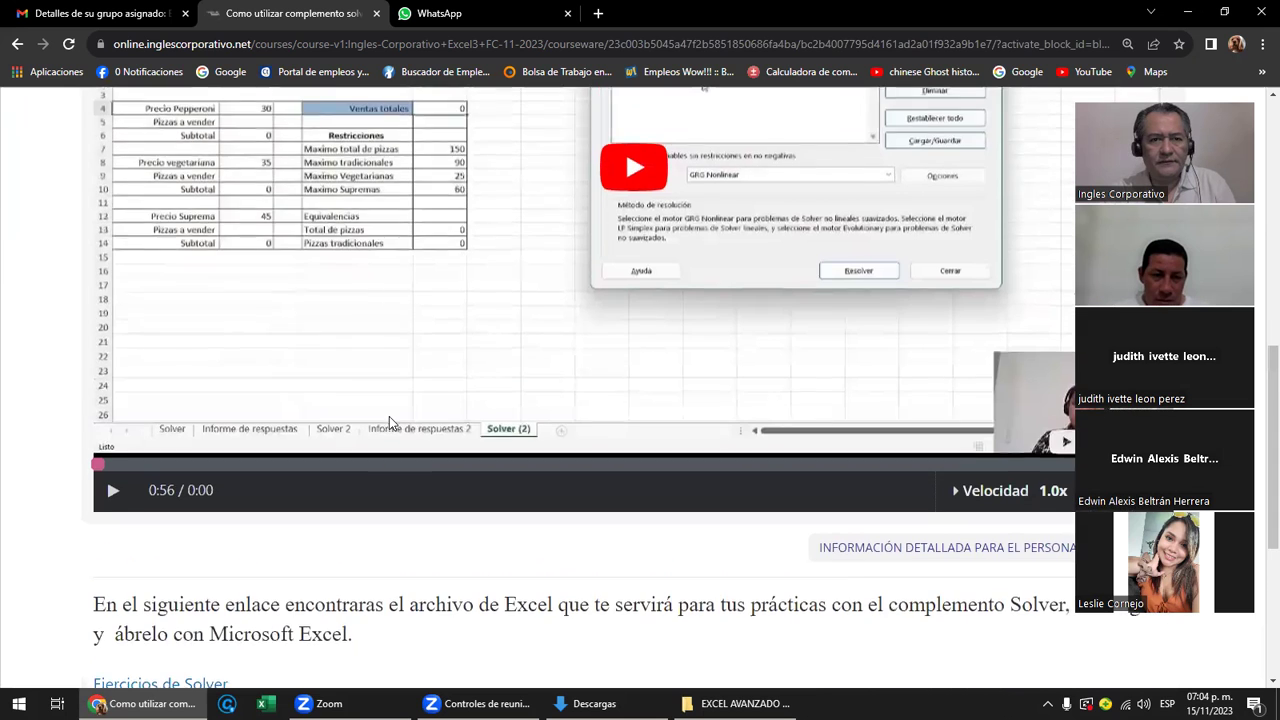
scroll(625, 389, up, 3)
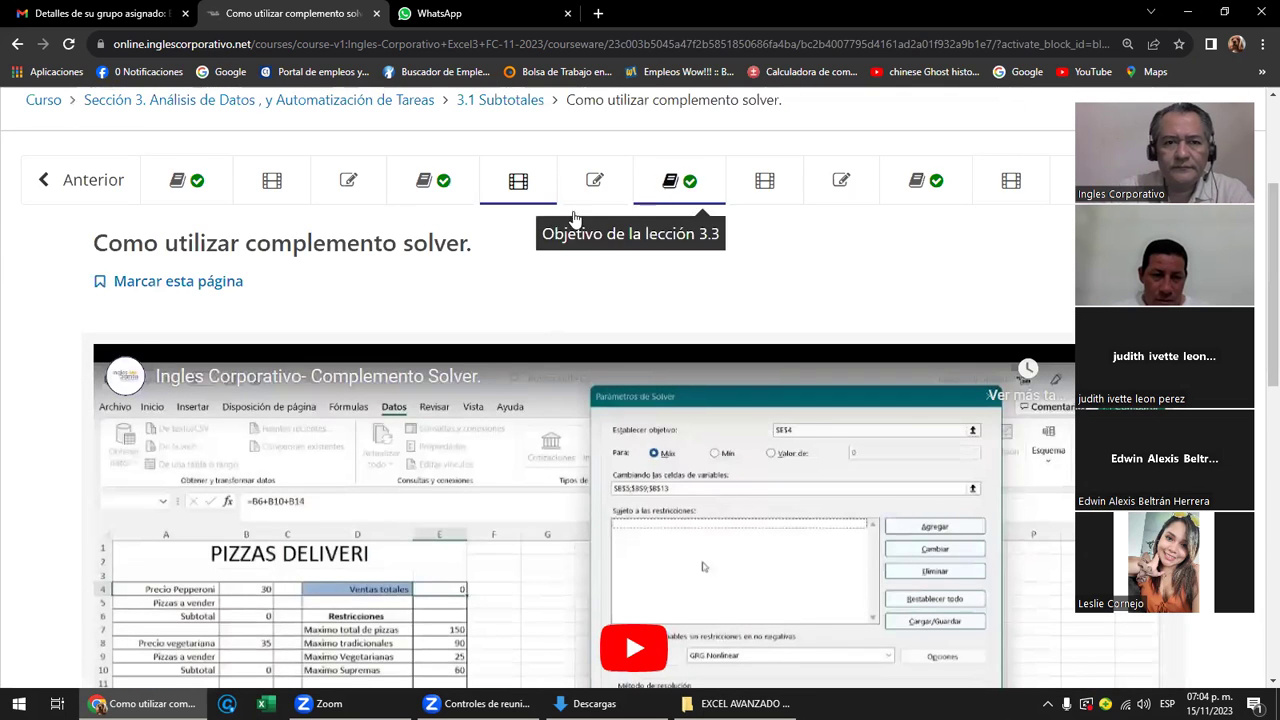
scroll(857, 264, down, 2)
scroll(857, 264, down, 5)
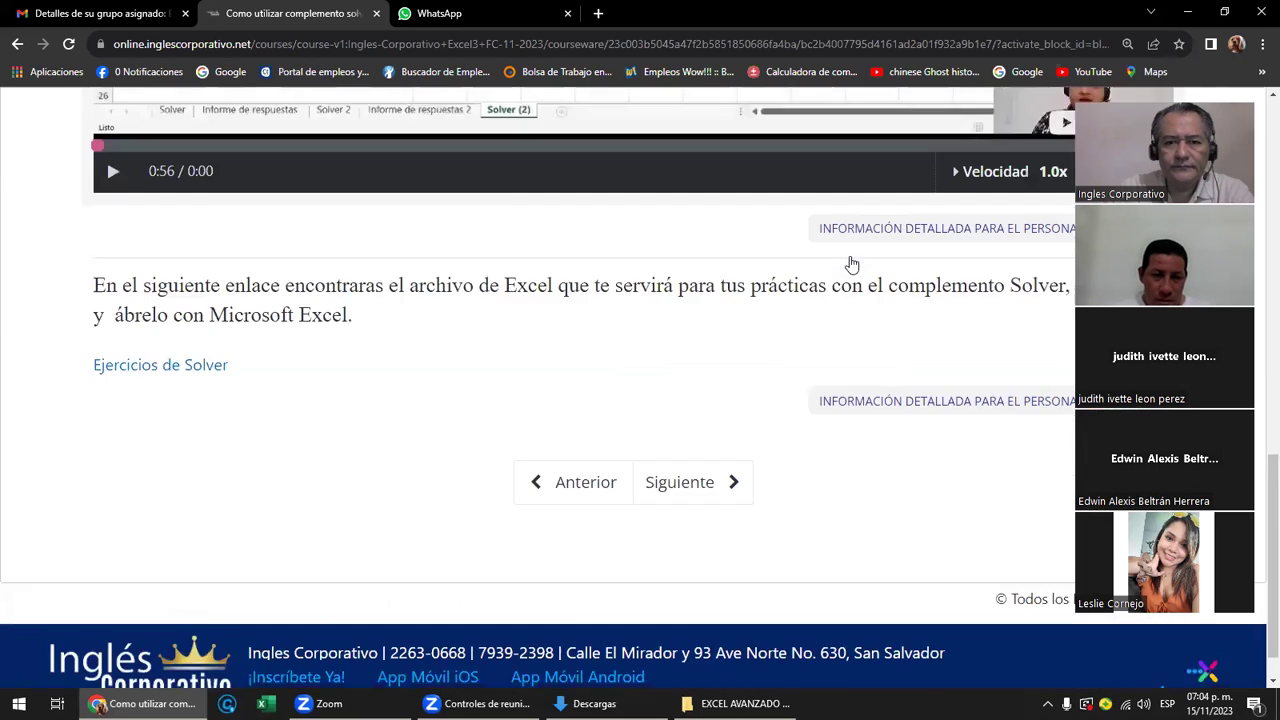
- Advance past Laboratorio 10 to the Objetivo de la lección 3.3 page
click(680, 434)
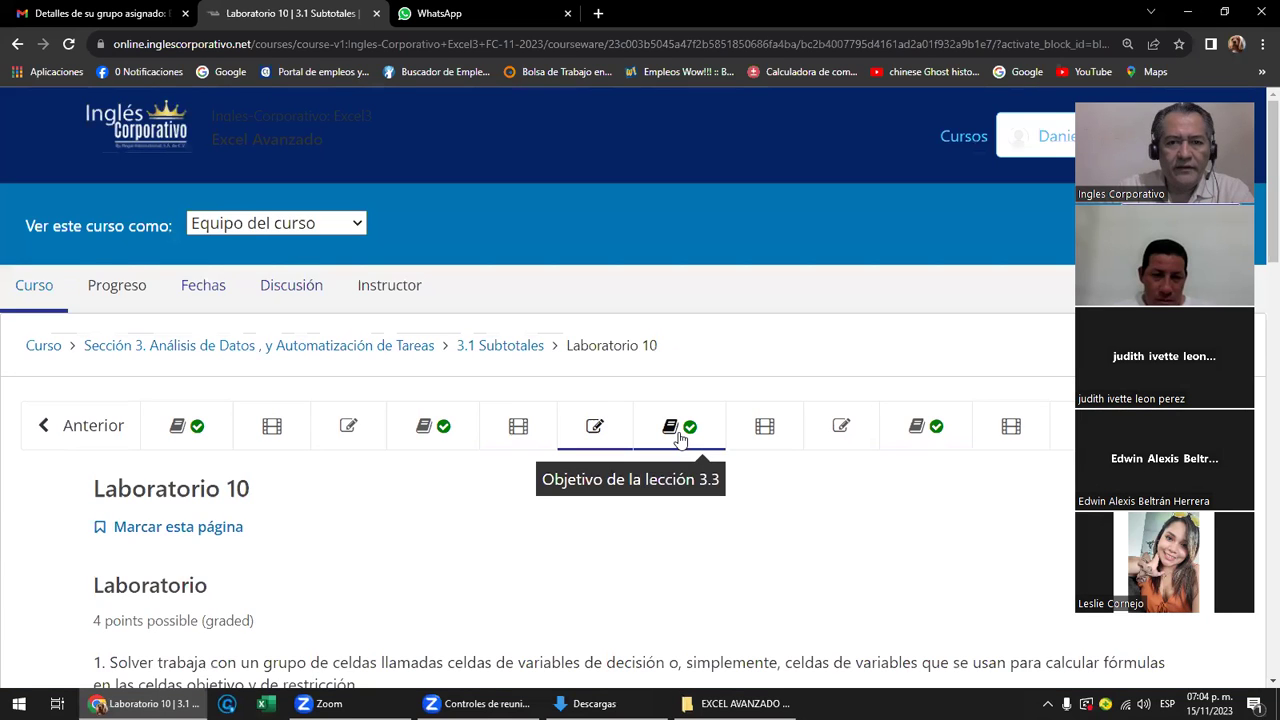
scroll(678, 440, down, 5)
scroll(678, 440, down, 5)
scroll(678, 440, down, 2)
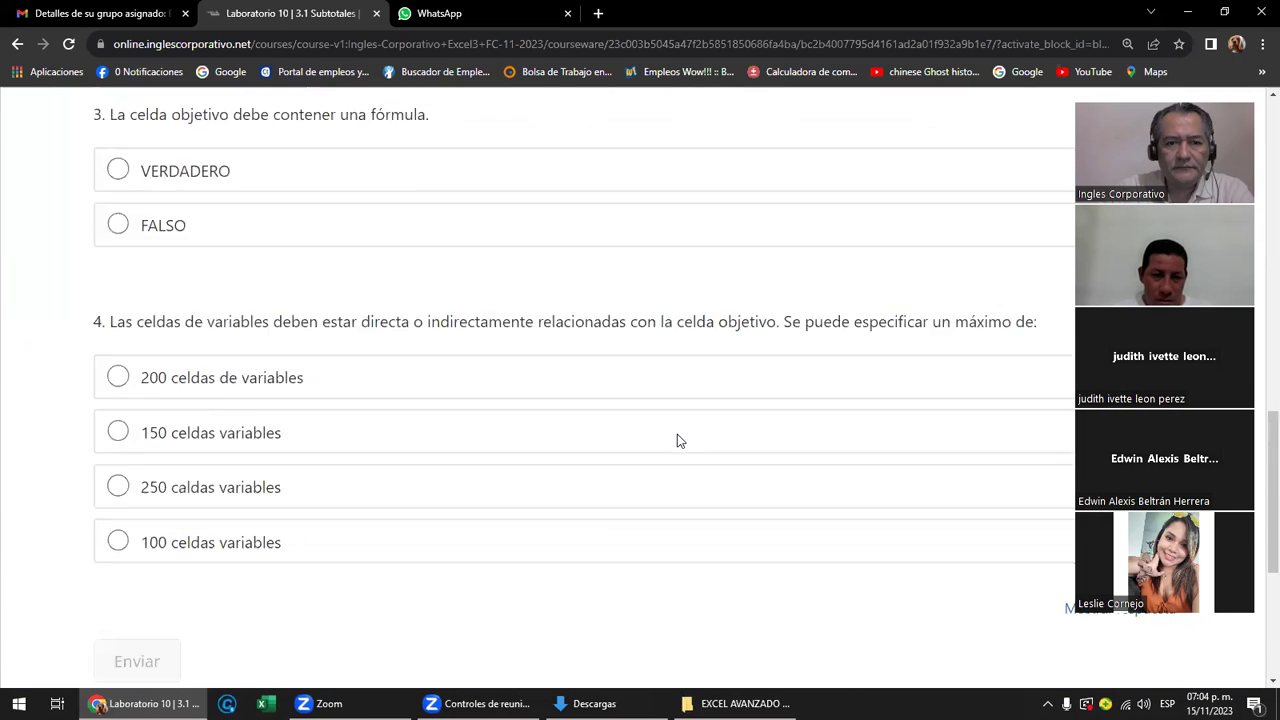
scroll(678, 440, down, 4)
click(678, 437)
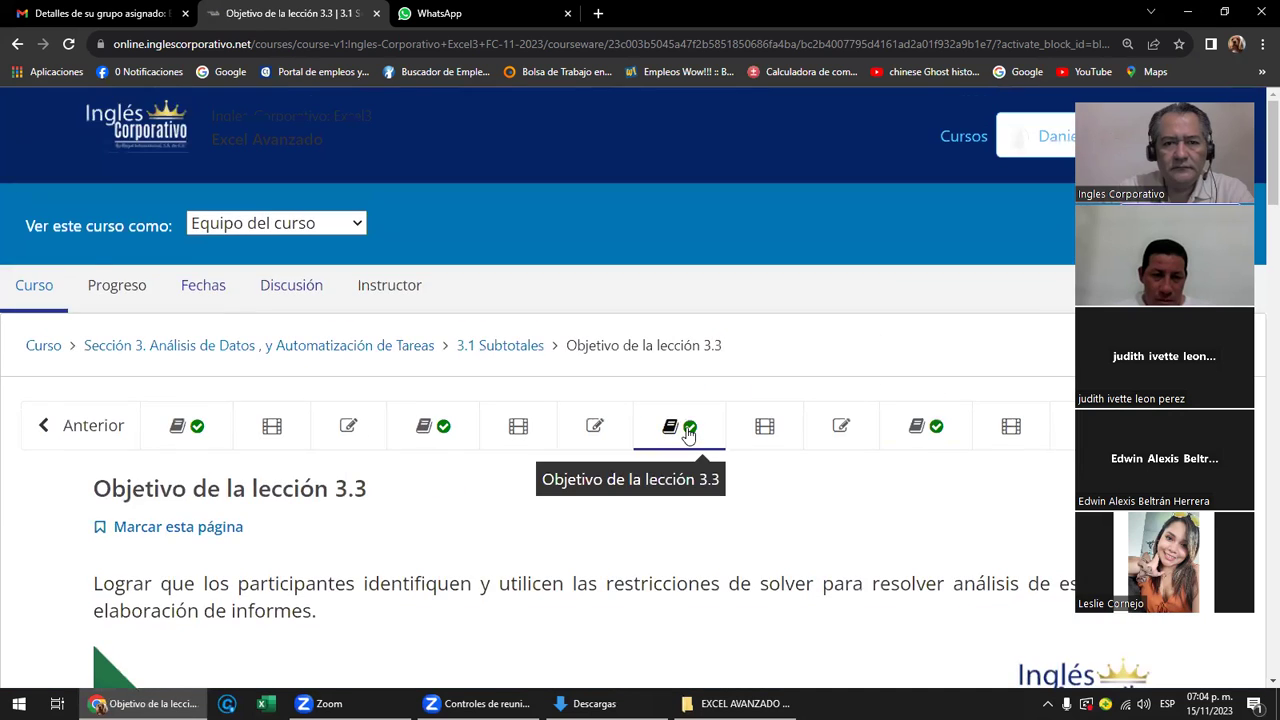
- Read through the Solver restrictions lesson slides, then advance to Restricciones e Informes de Solver
scroll(688, 437, down, 2)
scroll(700, 400, down, 1)
scroll(715, 360, down, 1)
scroll(727, 331, down, 1)
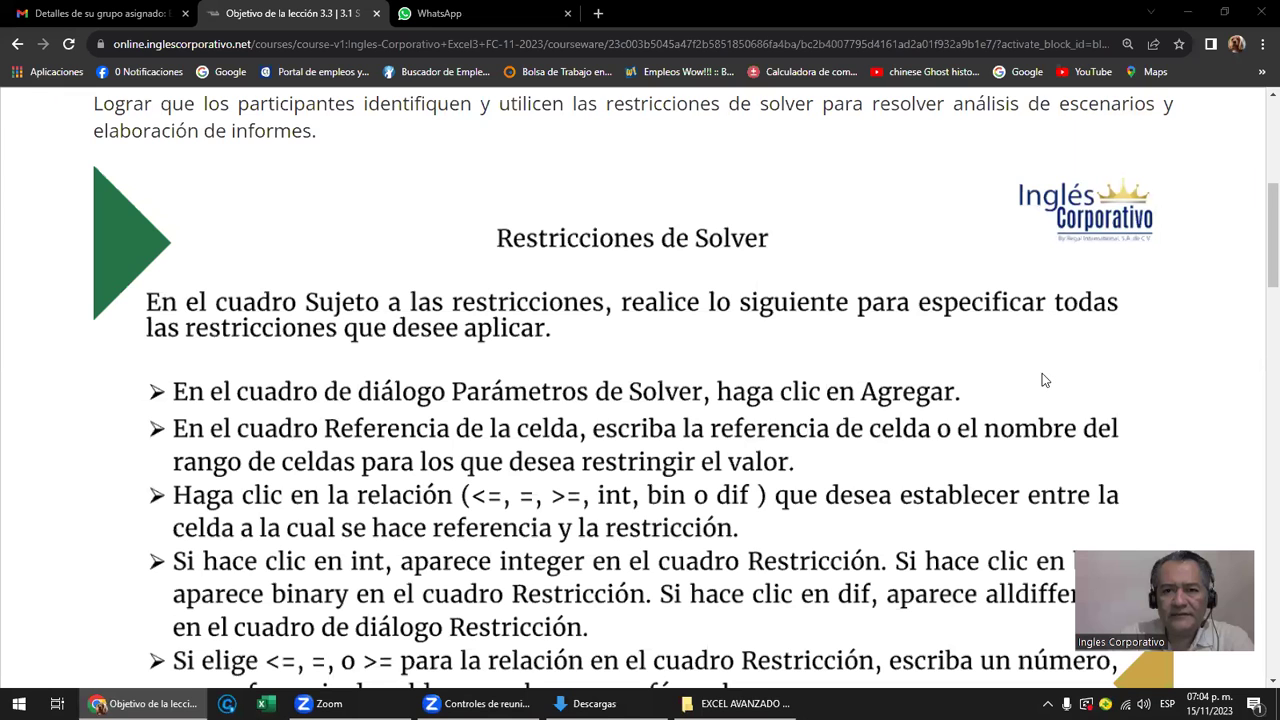
scroll(688, 327, down, 2)
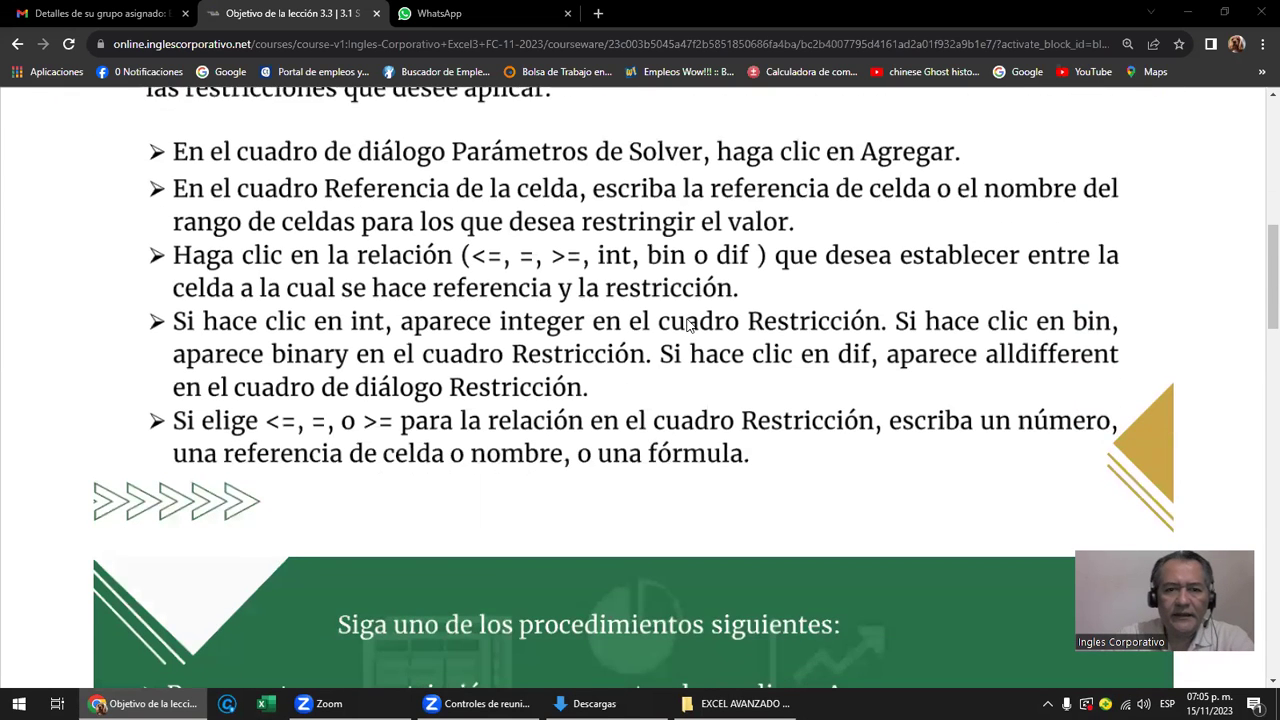
scroll(687, 325, down, 3)
scroll(687, 325, down, 1)
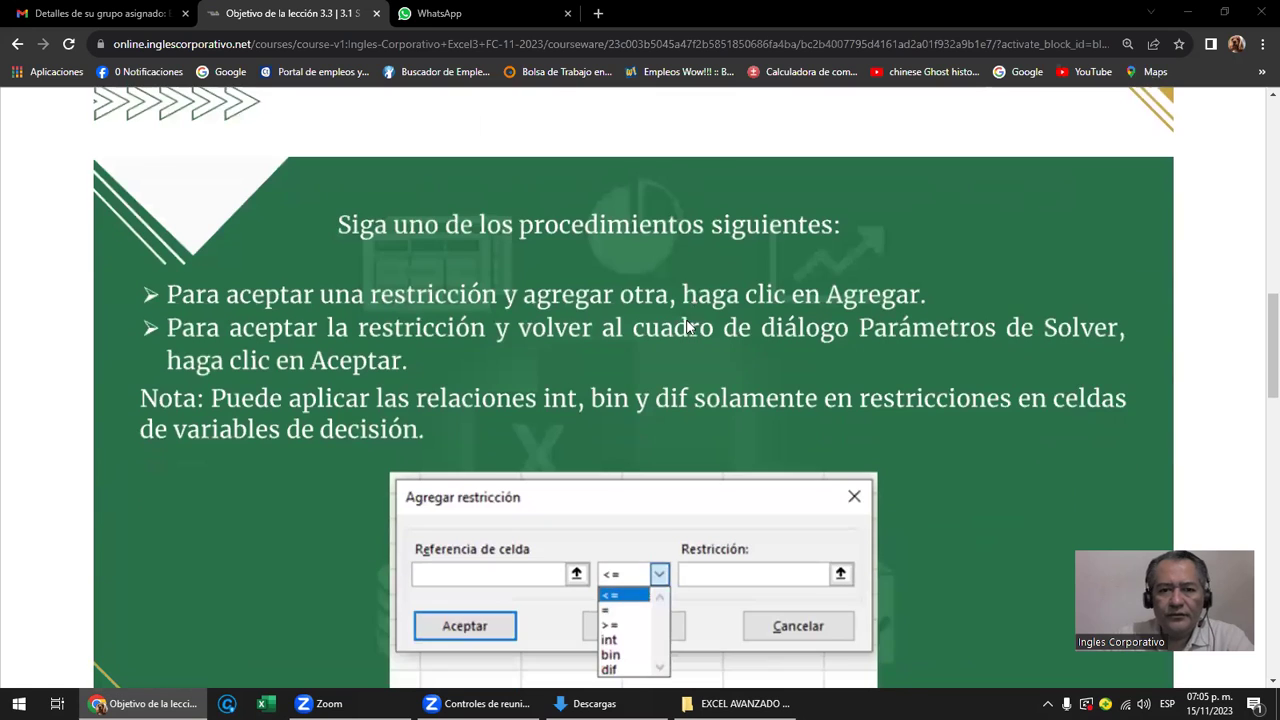
scroll(688, 327, down, 1)
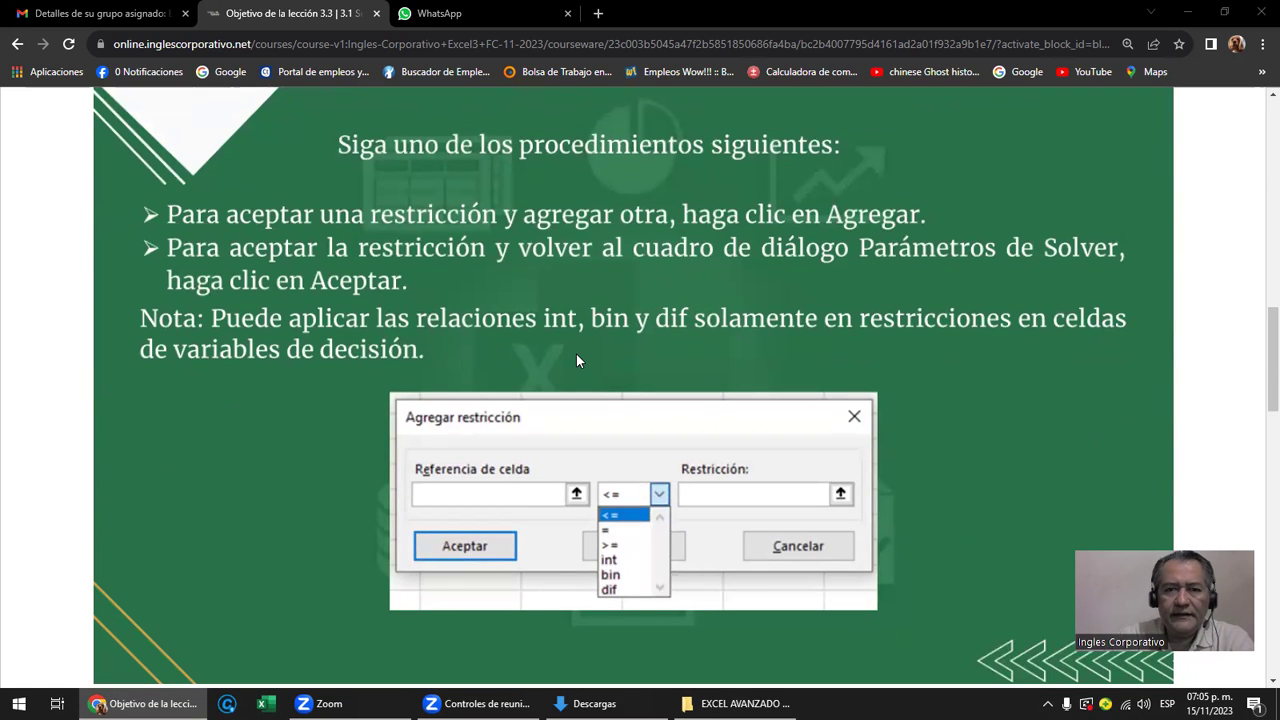
scroll(576, 361, down, 1)
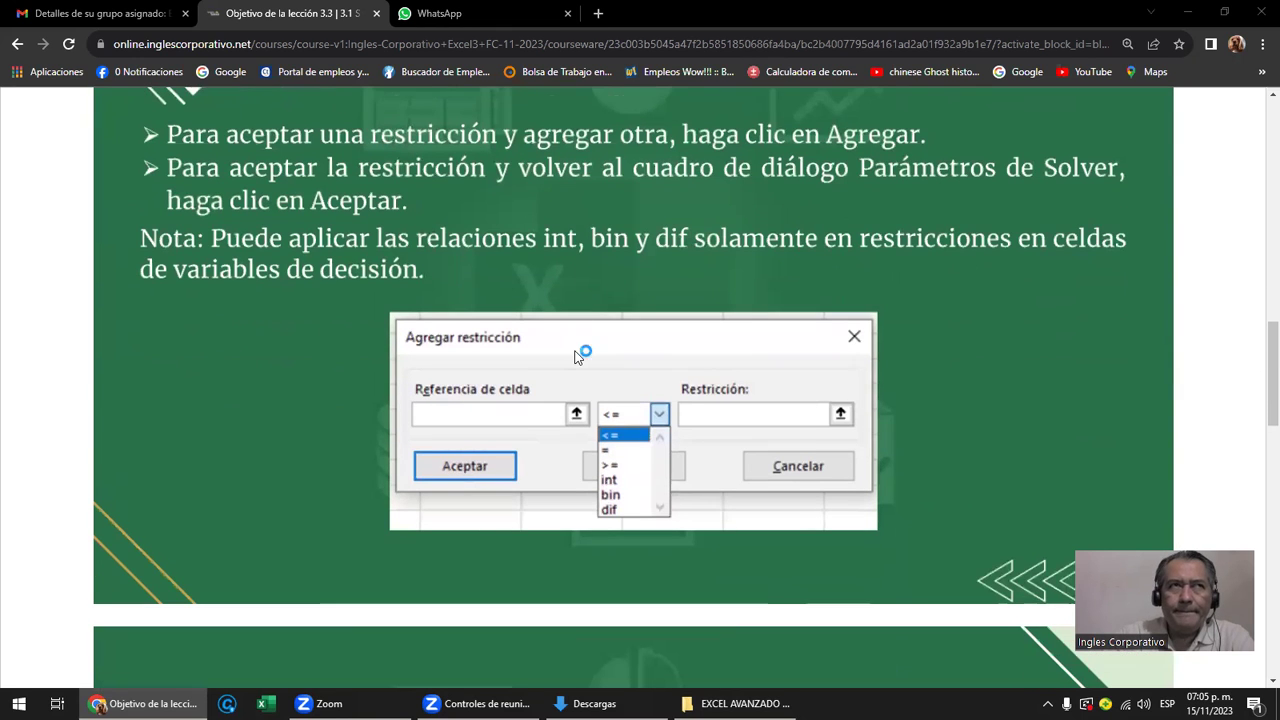
scroll(576, 356, down, 1)
scroll(576, 356, down, 1)
scroll(576, 356, down, 1)
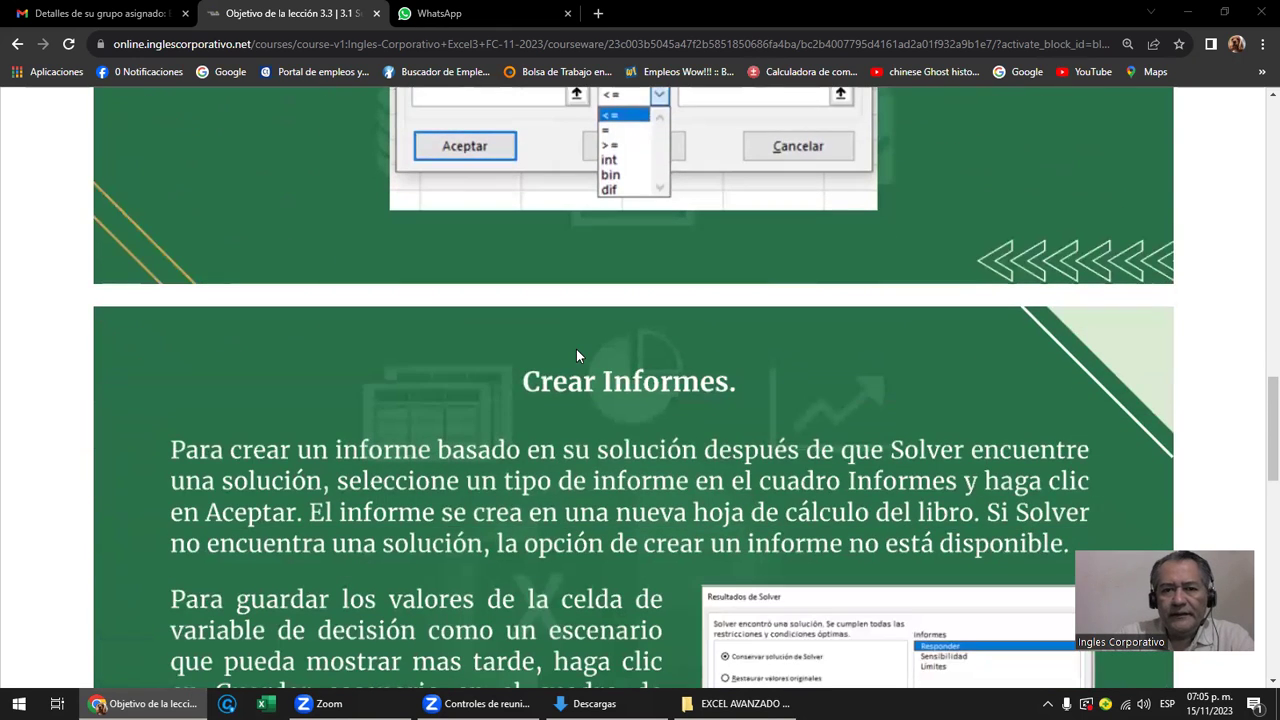
scroll(576, 356, down, 1)
scroll(576, 349, down, 2)
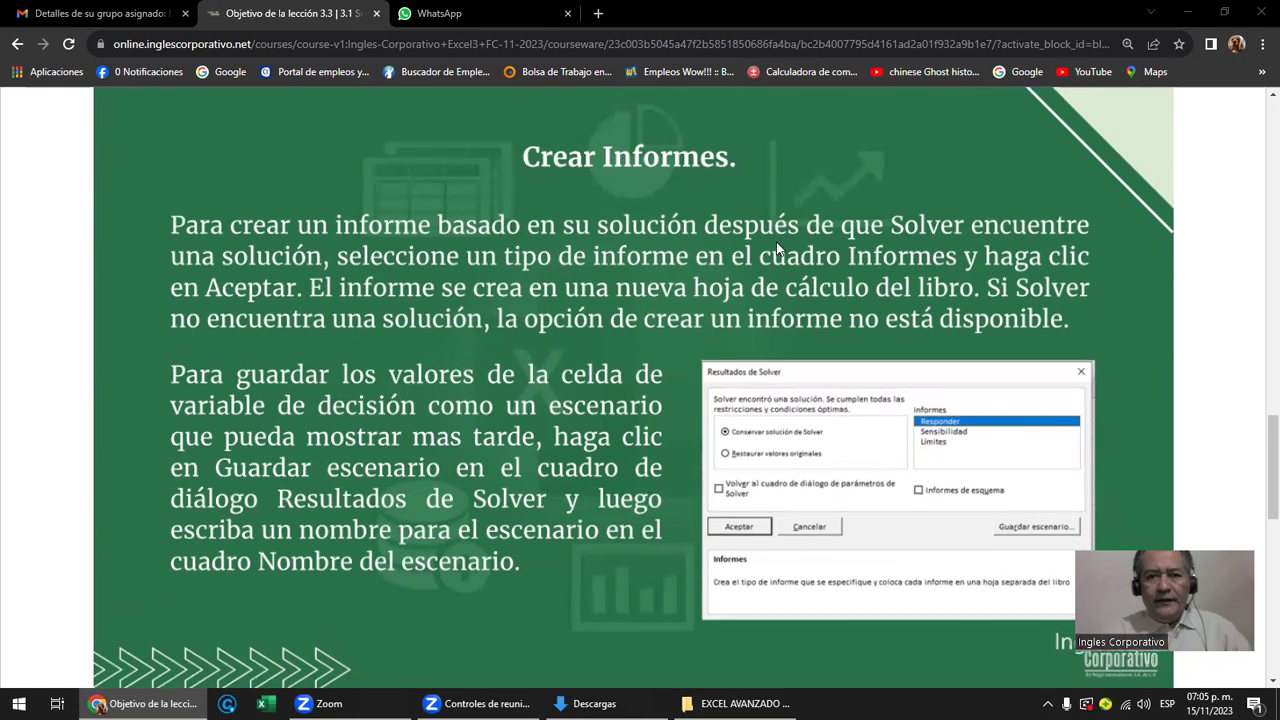
scroll(690, 300, up, 2)
scroll(776, 241, up, 2)
scroll(777, 248, up, 3)
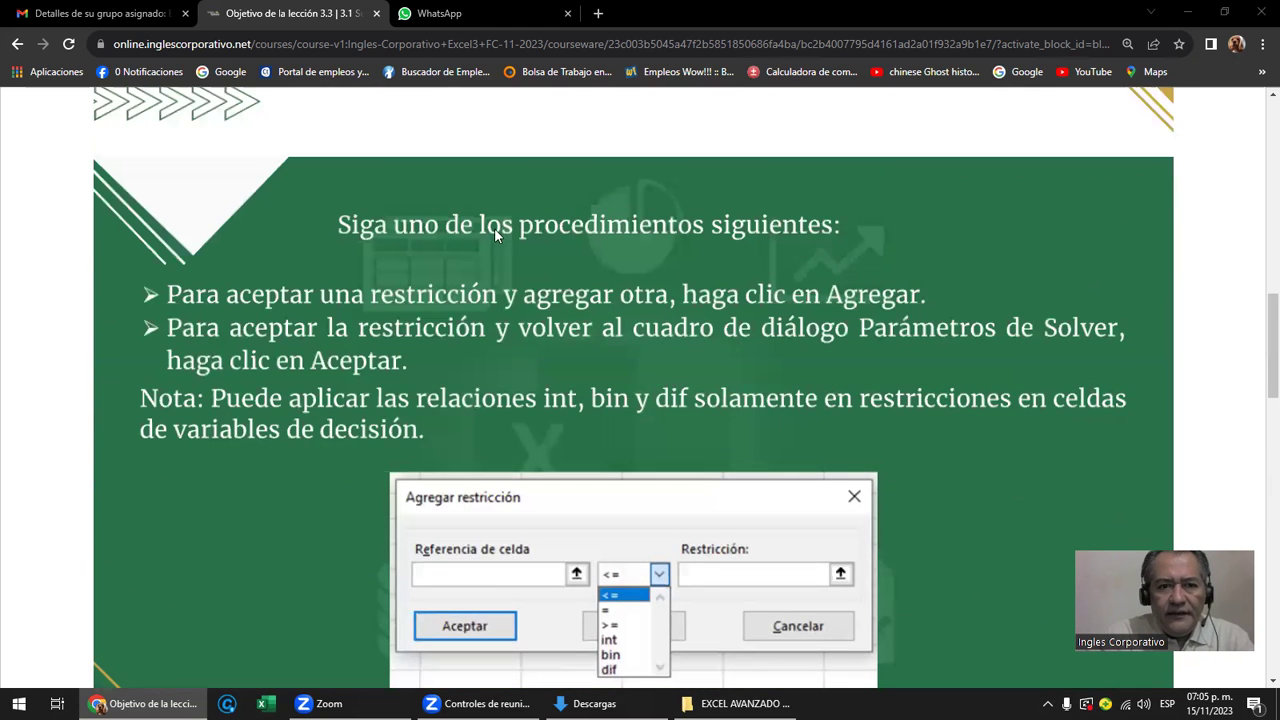
scroll(522, 386, down, 1)
scroll(560, 395, down, 2)
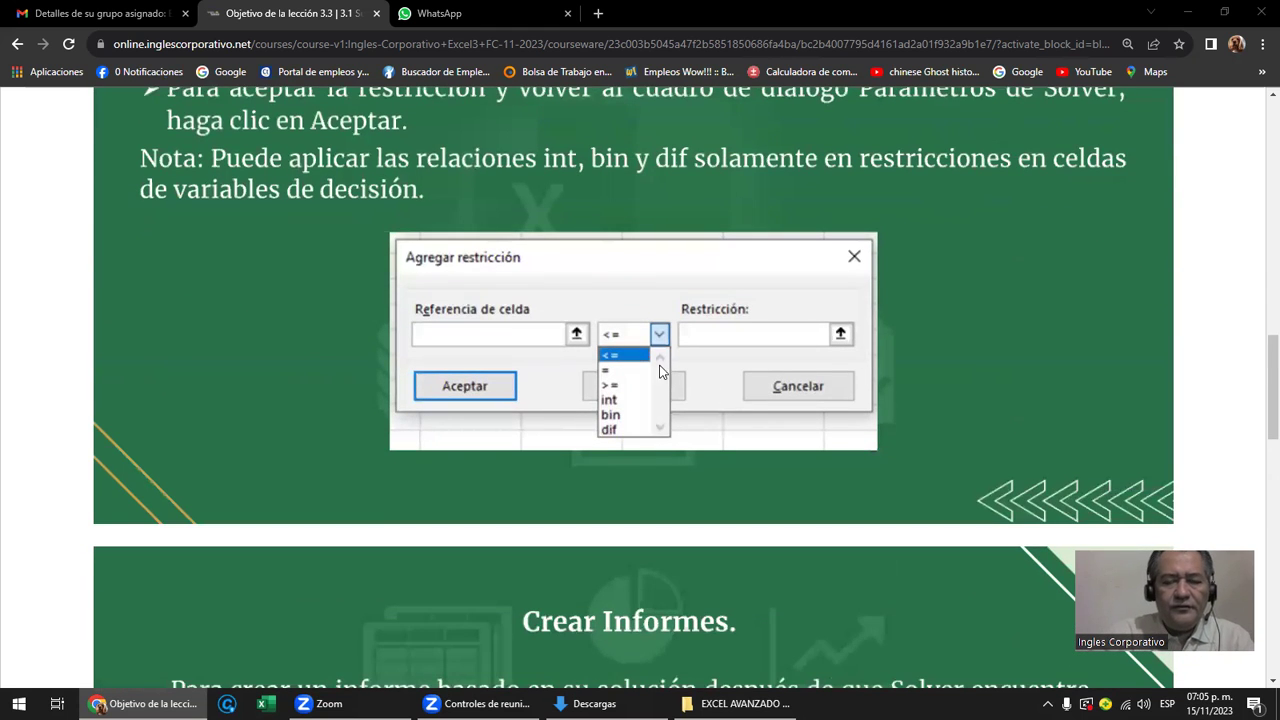
scroll(789, 364, down, 3)
scroll(792, 354, down, 1)
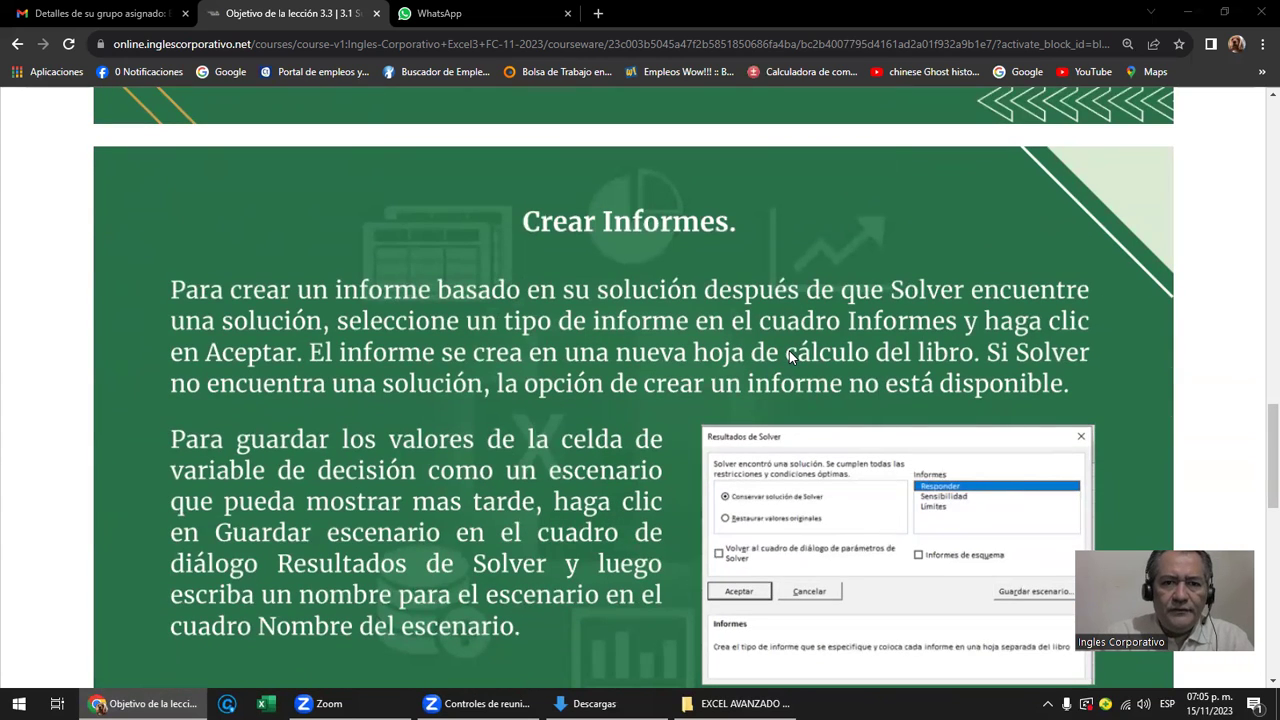
scroll(558, 226, down, 1)
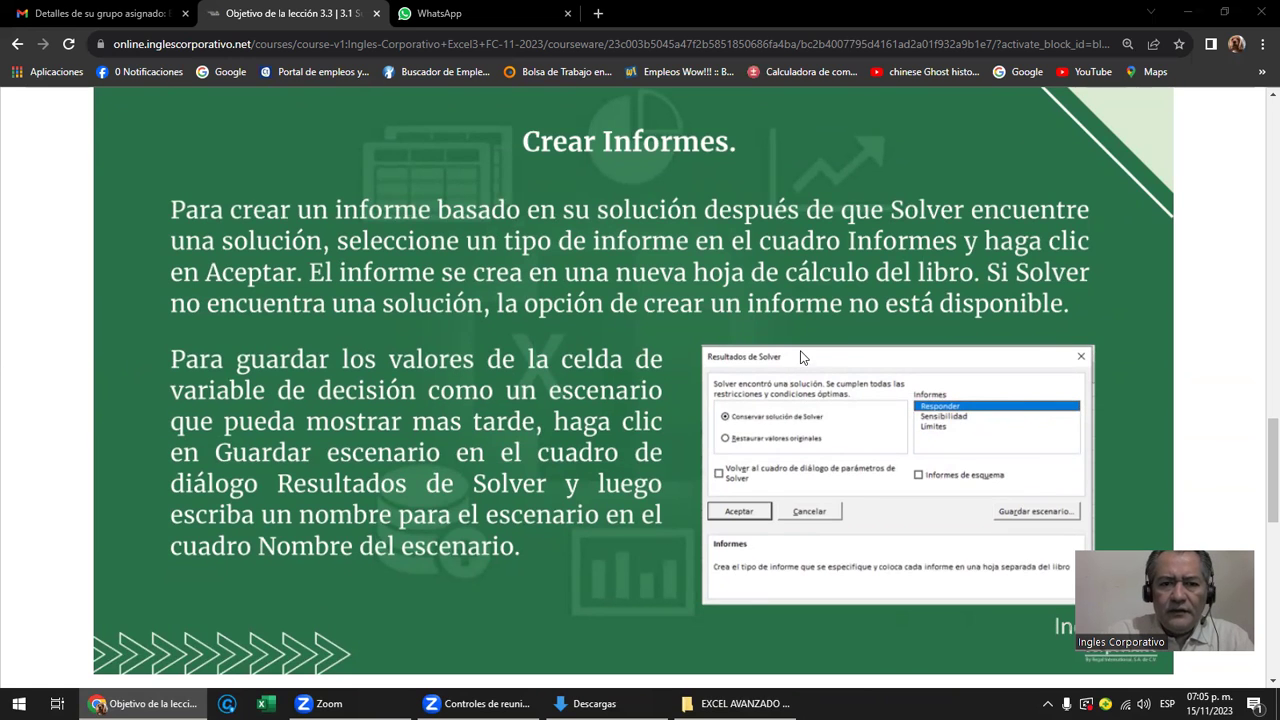
scroll(800, 354, down, 2)
scroll(805, 352, down, 2)
scroll(805, 353, down, 1)
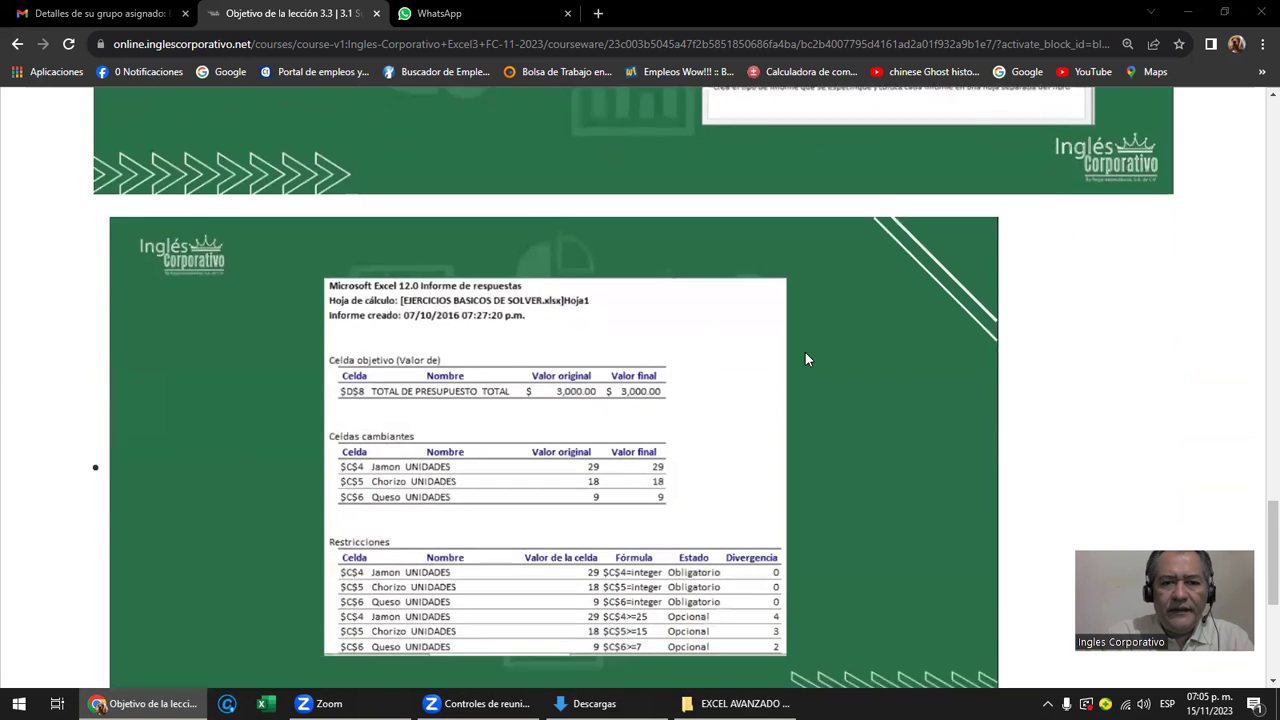
scroll(805, 353, down, 1)
scroll(805, 353, down, 1)
scroll(805, 353, up, 1)
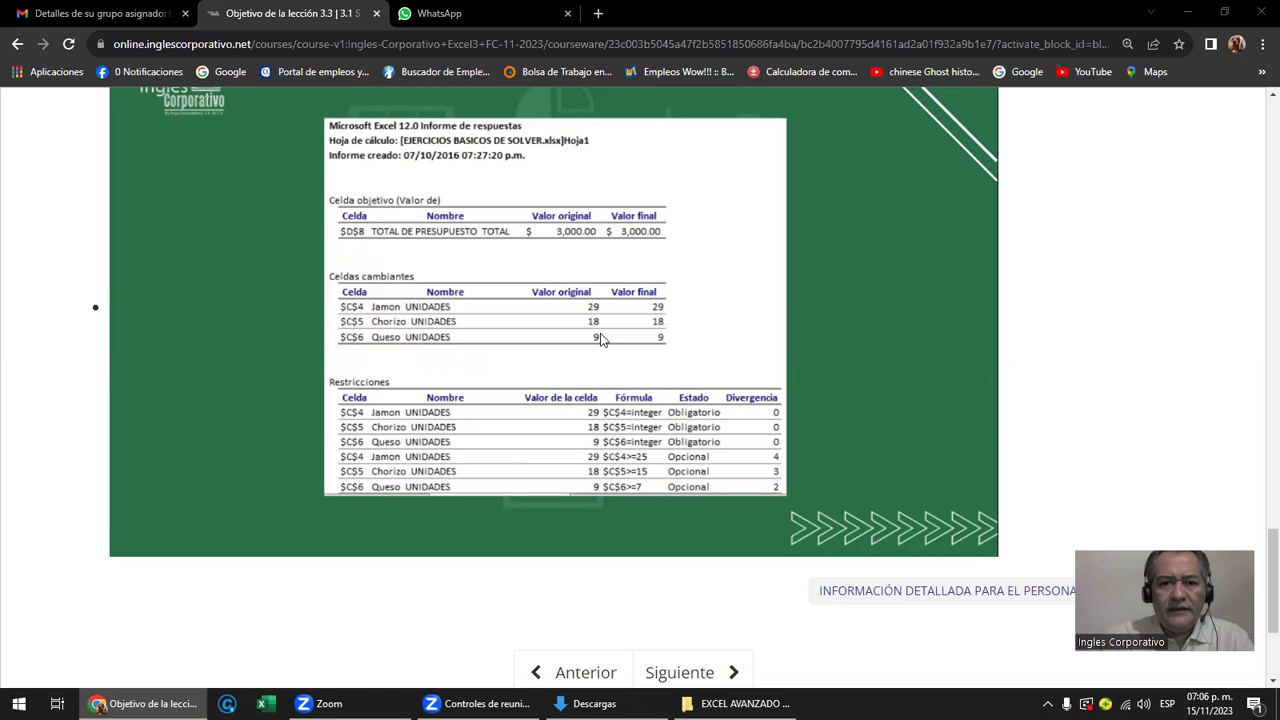
scroll(600, 338, up, 2)
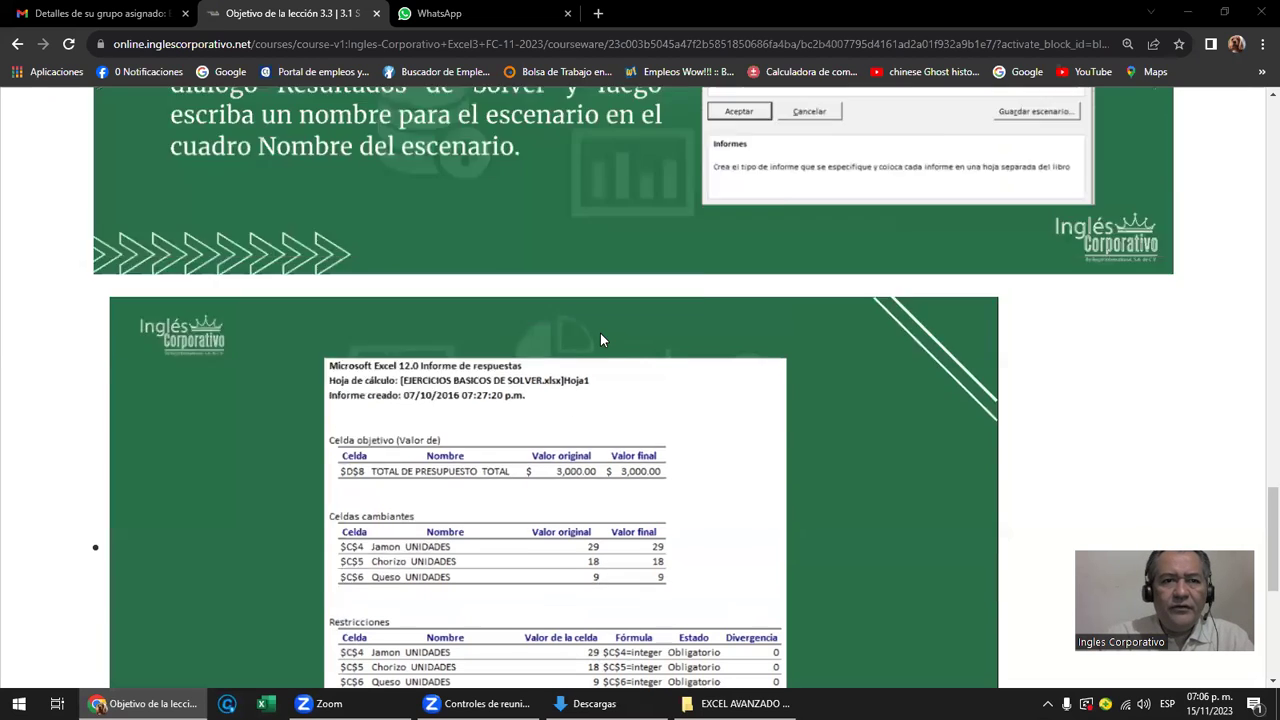
scroll(600, 338, up, 2)
scroll(600, 338, up, 3)
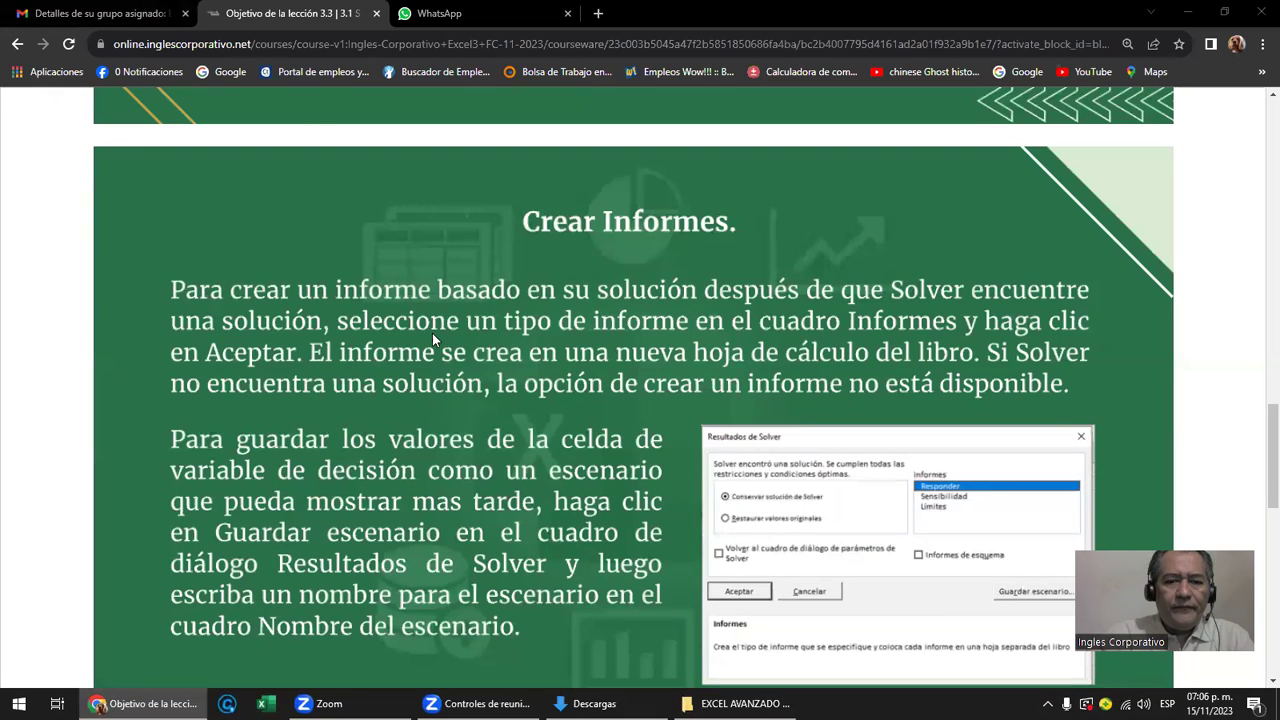
scroll(454, 319, up, 3)
scroll(454, 319, down, 3)
scroll(460, 318, down, 5)
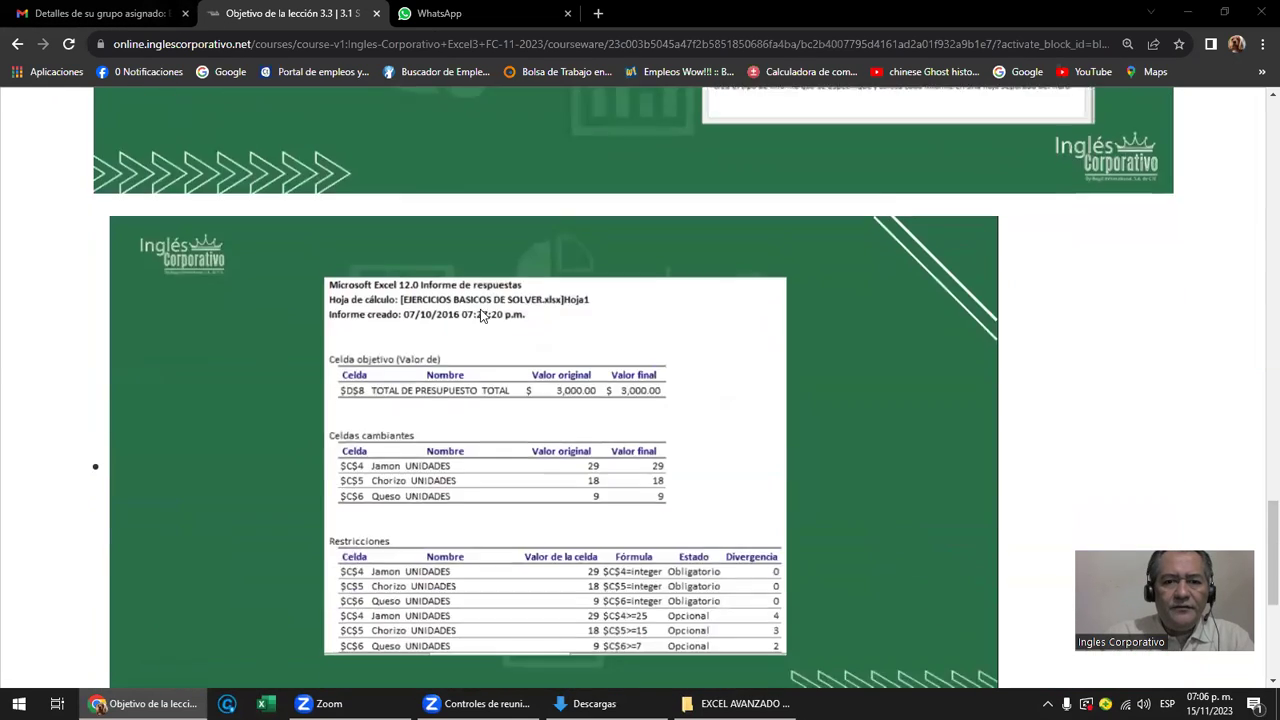
scroll(470, 317, down, 5)
click(694, 436)
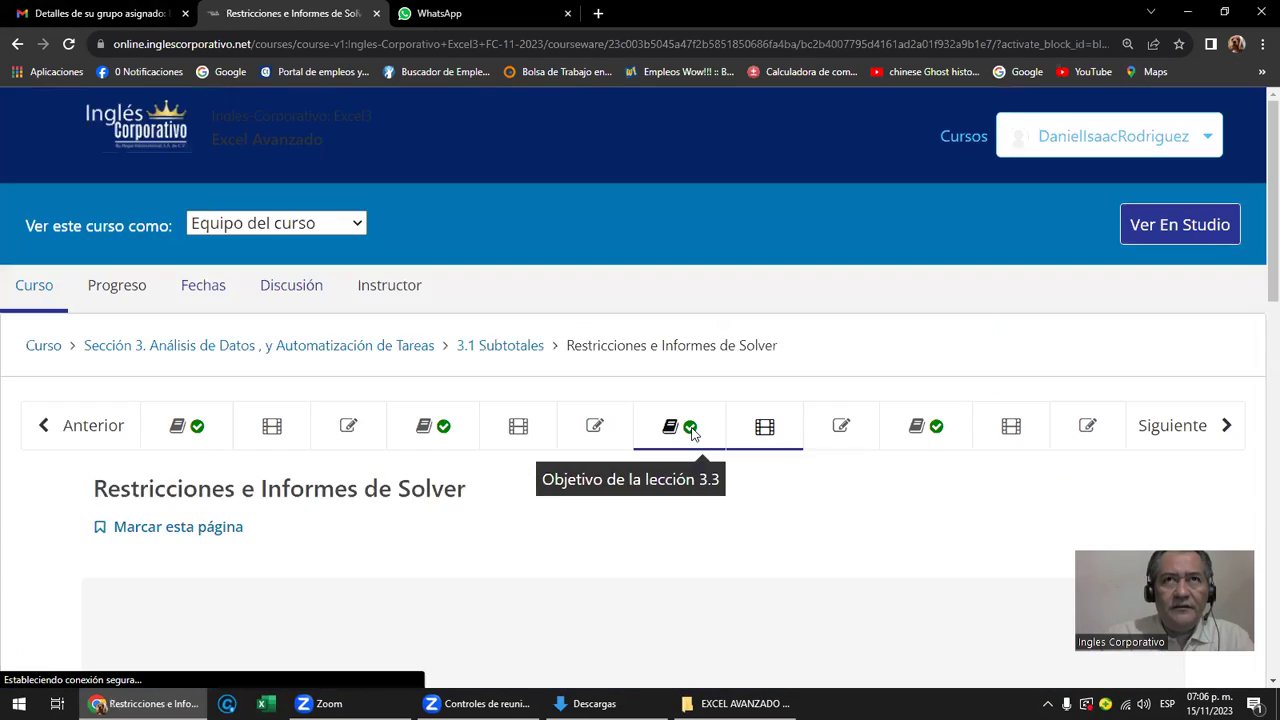
- Scroll down the Solver lesson page to bring the video controls into view
scroll(685, 432, down, 4)
scroll(660, 430, down, 1)
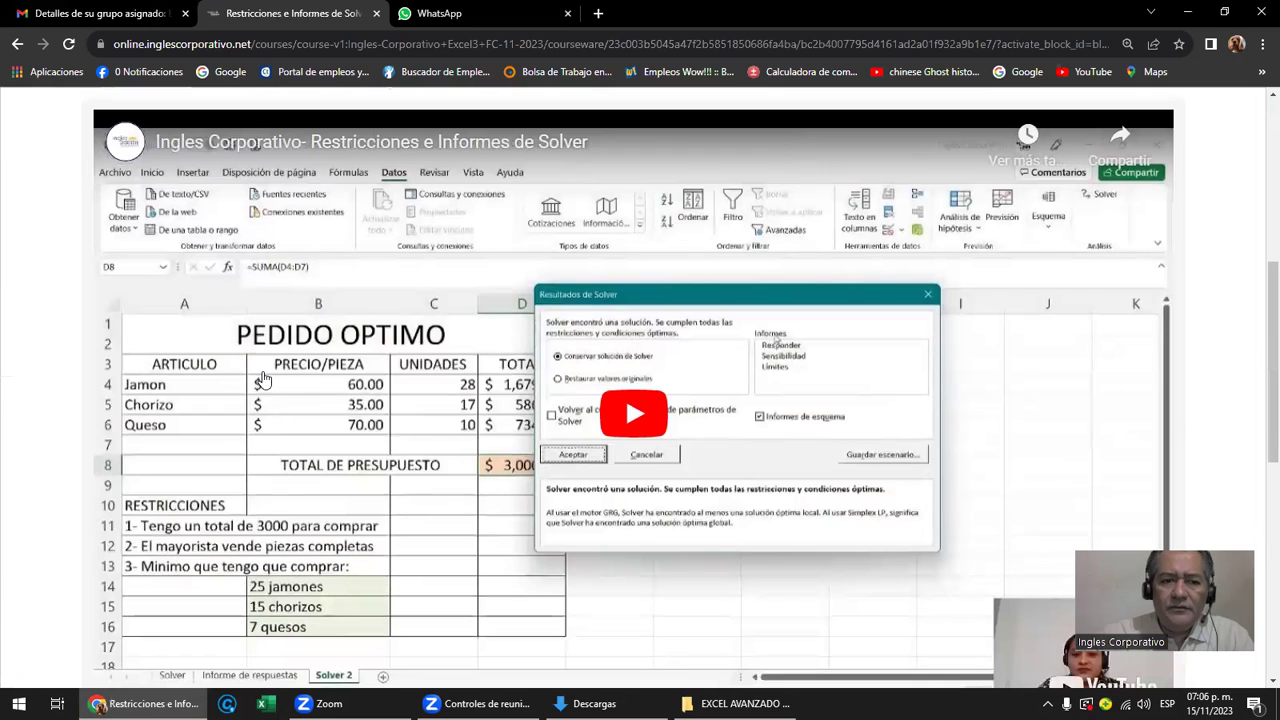
scroll(289, 380, down, 2)
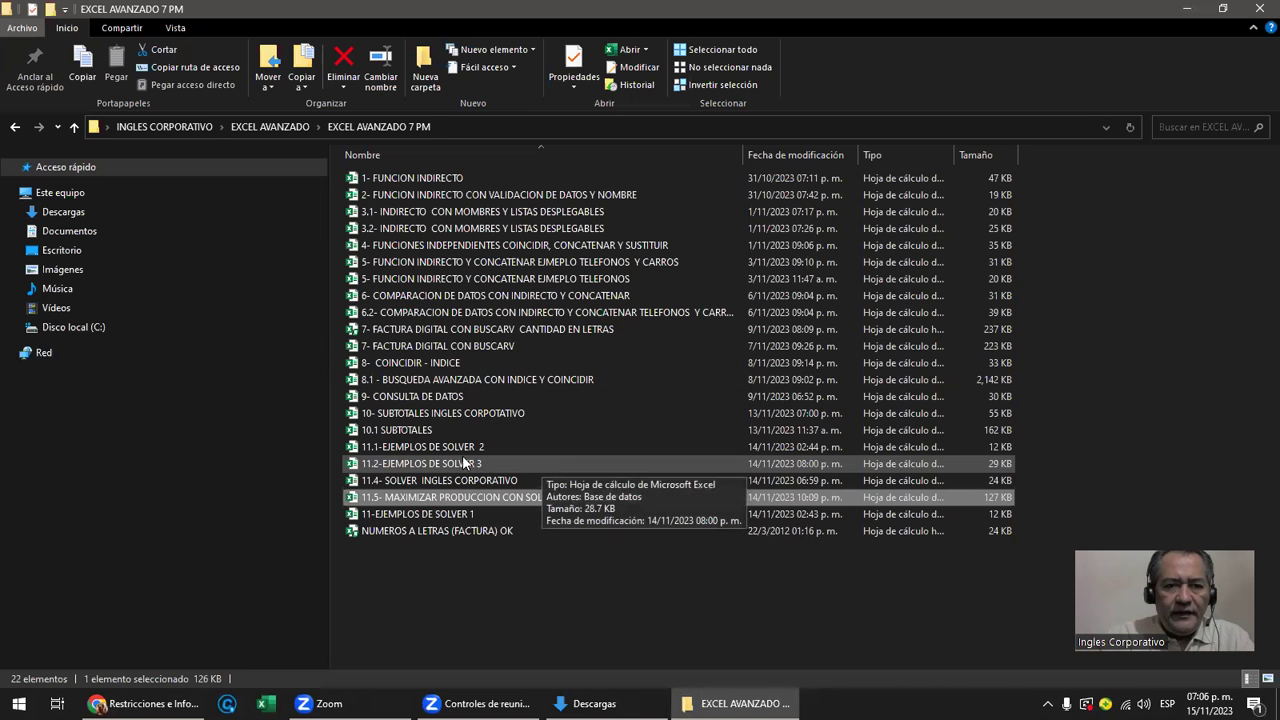
- Open the workbook 11-EJEMPLOS DE SOLVER 1 from the EXCEL AVANZADO 7 PM folder
click(434, 513)
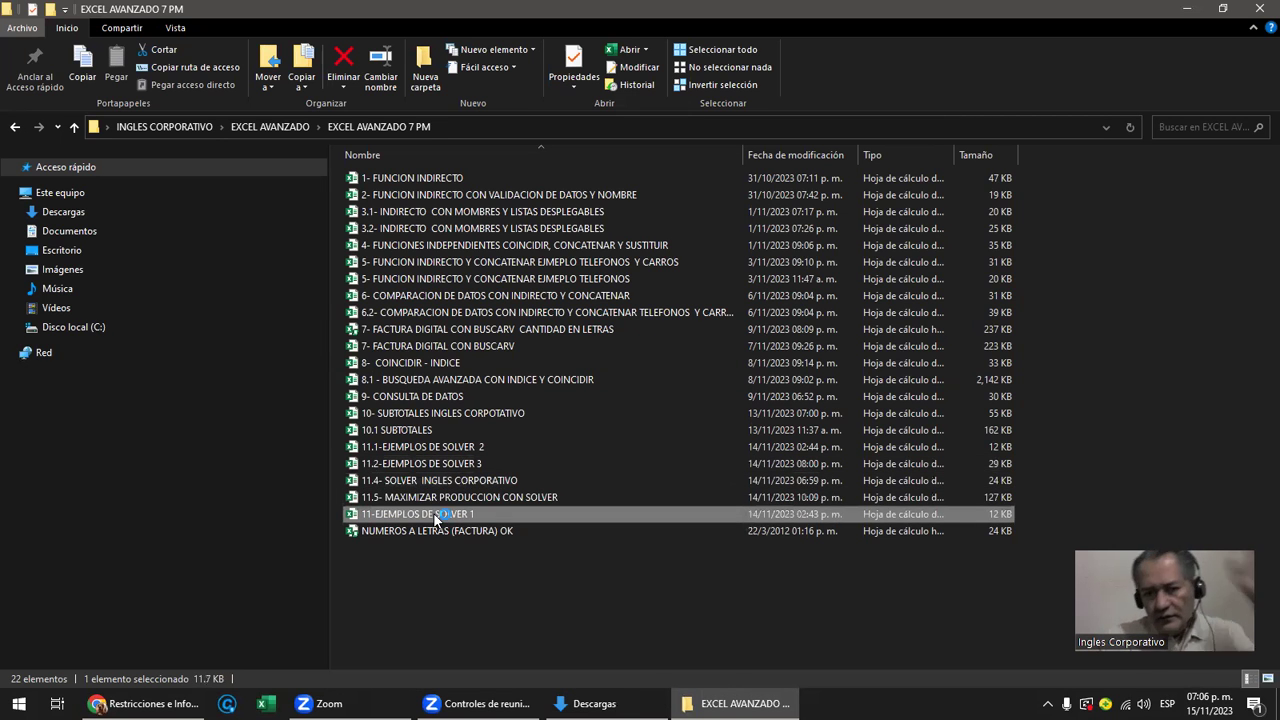
double_click(434, 514)
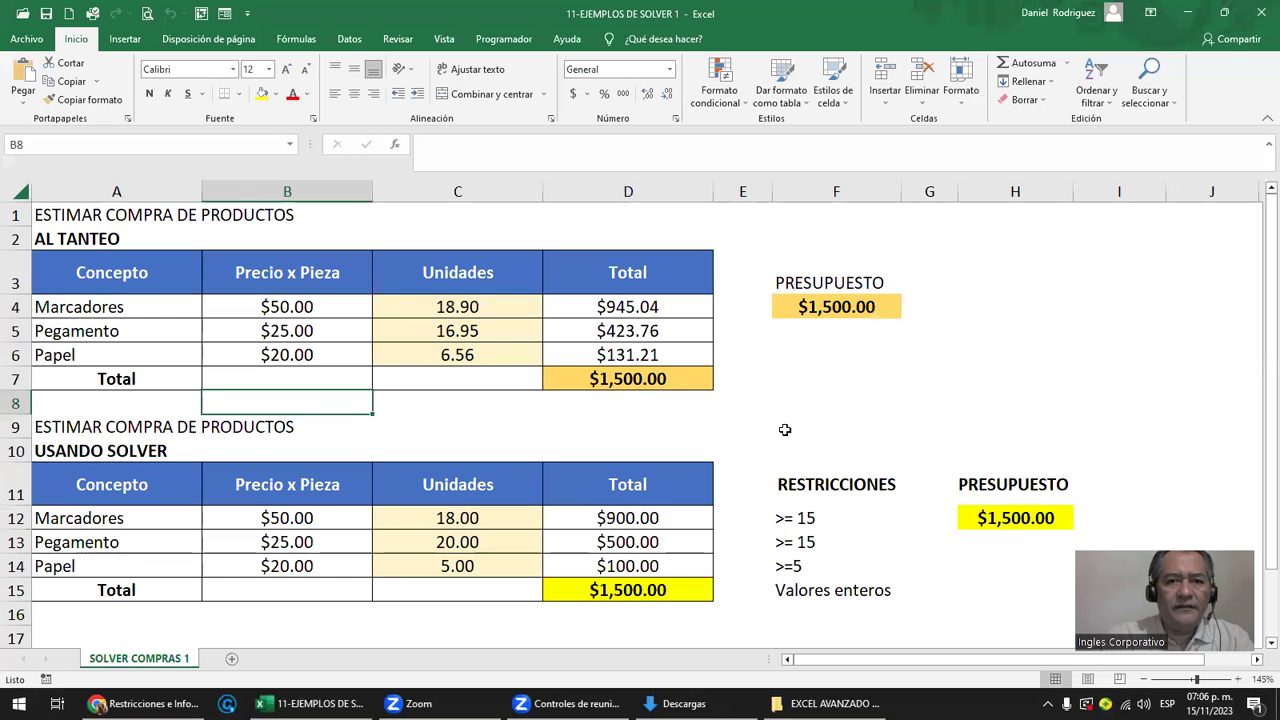
- Inspect cells F11, A1, C6 and A3 of the SOLVER COMPRAS 1 tables and show the Datos ribbon
click(790, 480)
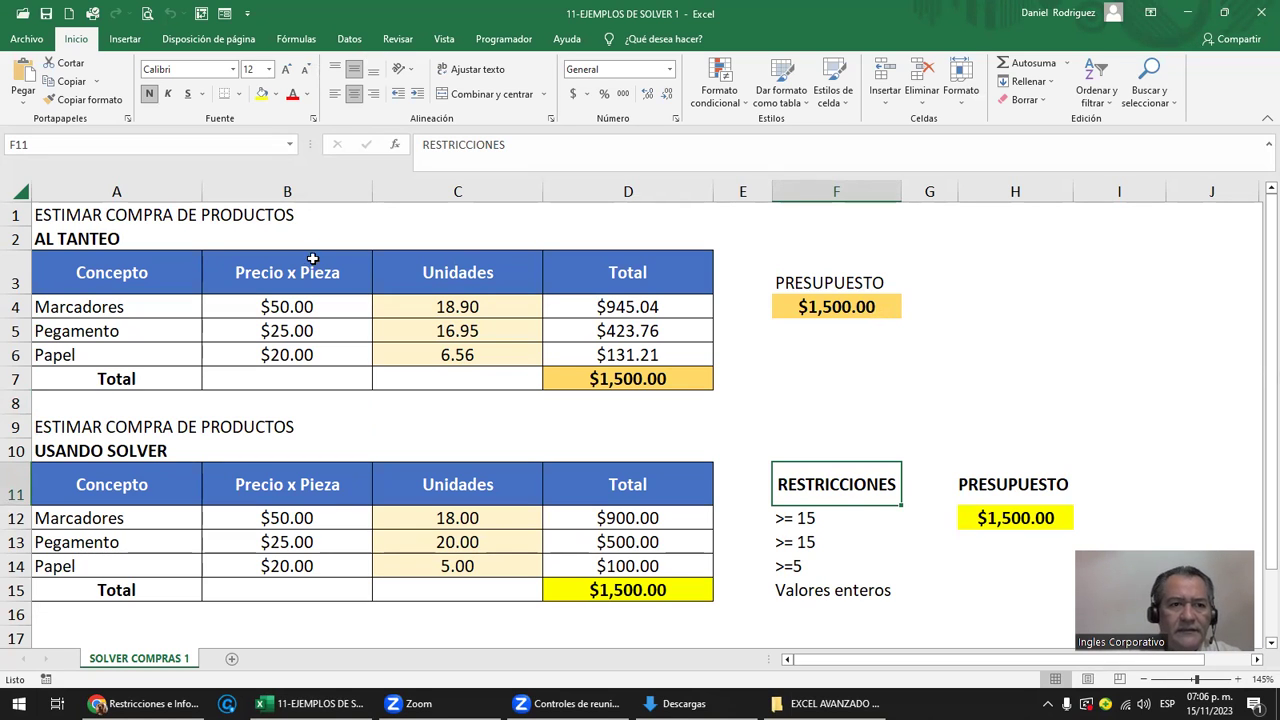
click(68, 214)
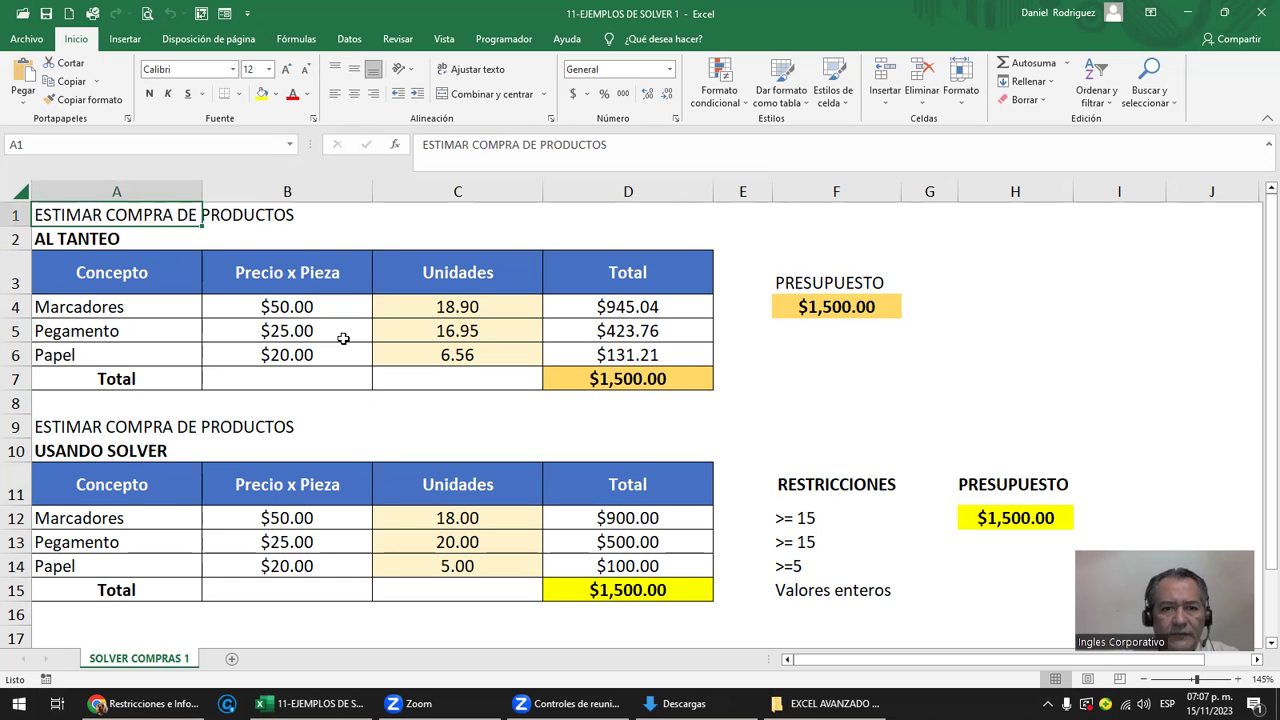
click(441, 361)
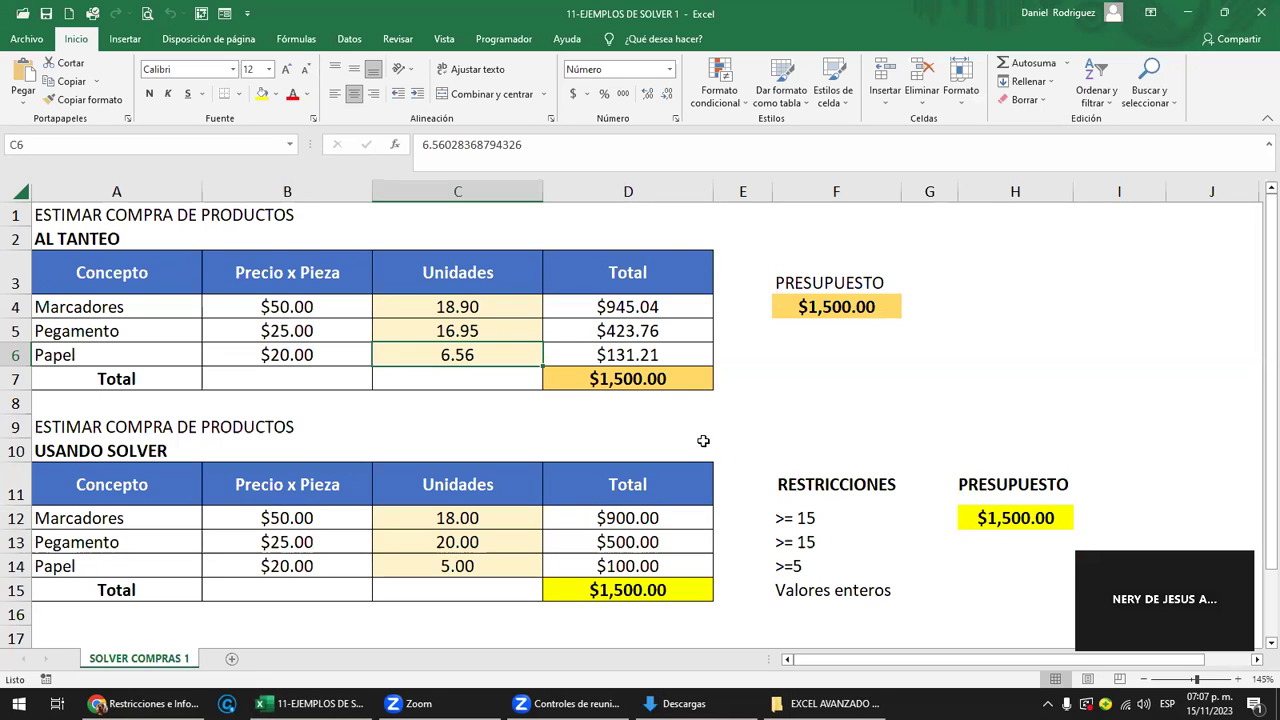
click(104, 268)
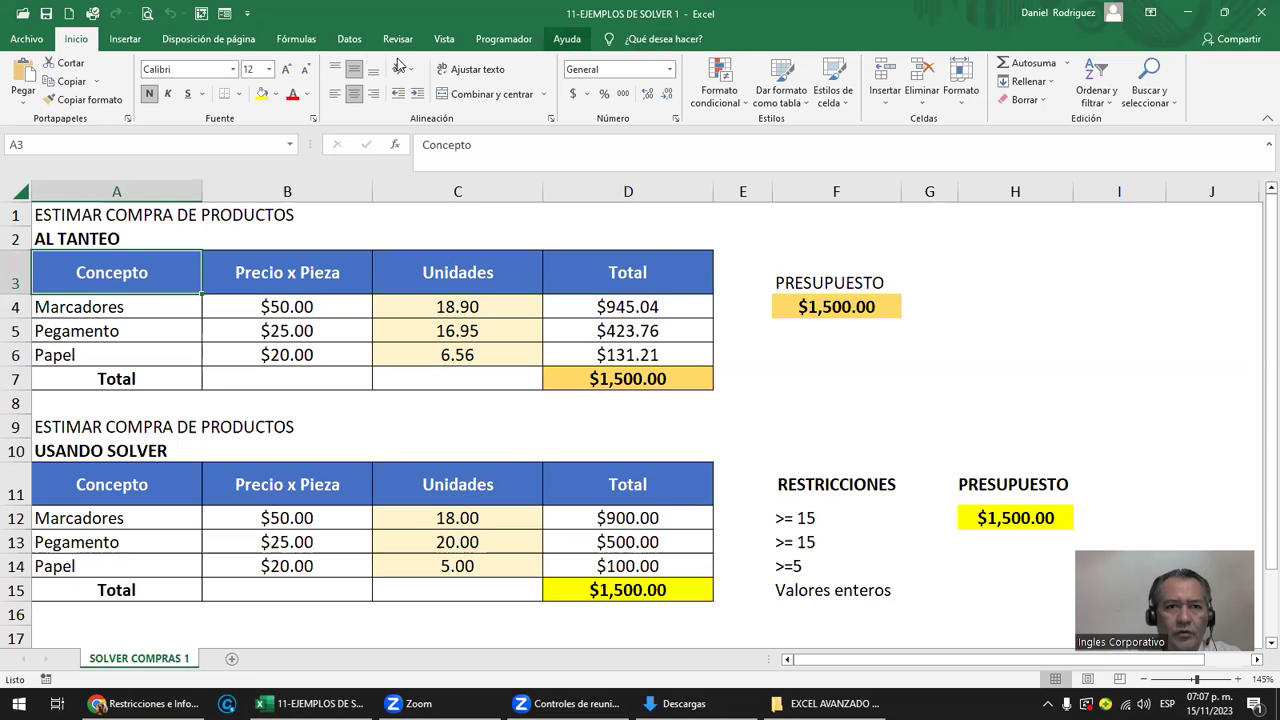
click(350, 40)
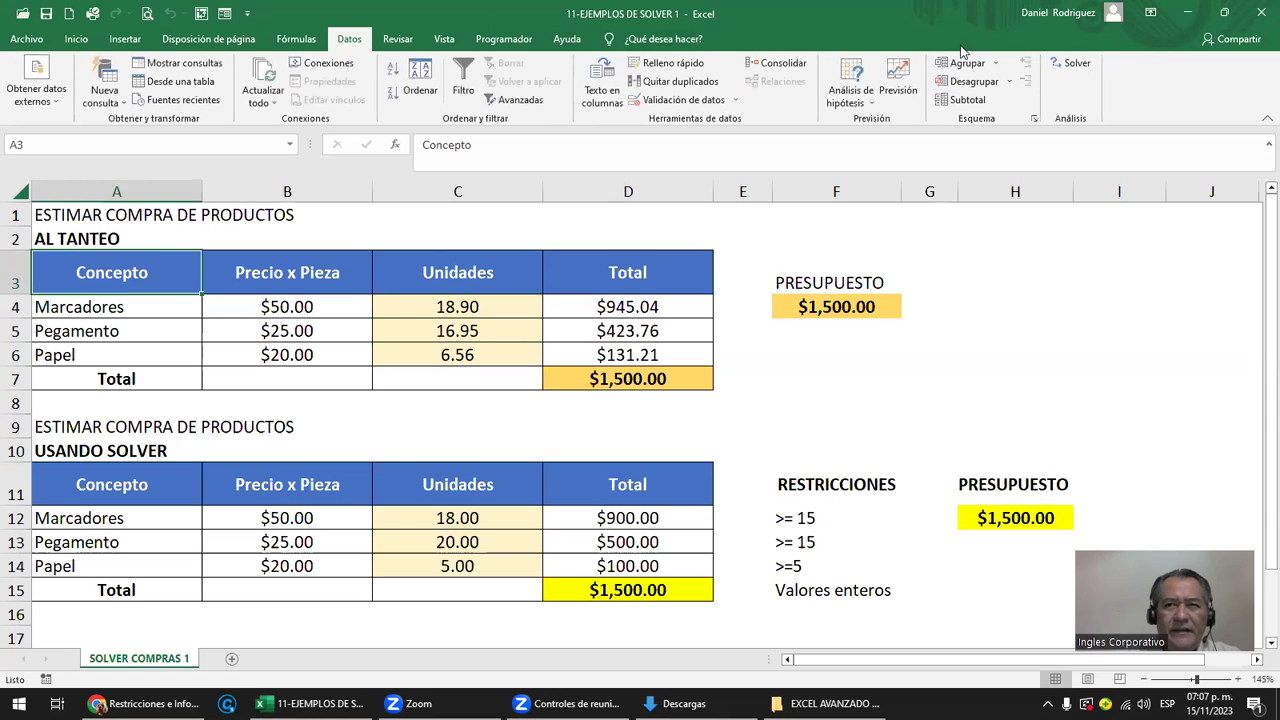
- Open Solver for the sheet and move its Parameters dialog to the right
click(1068, 62)
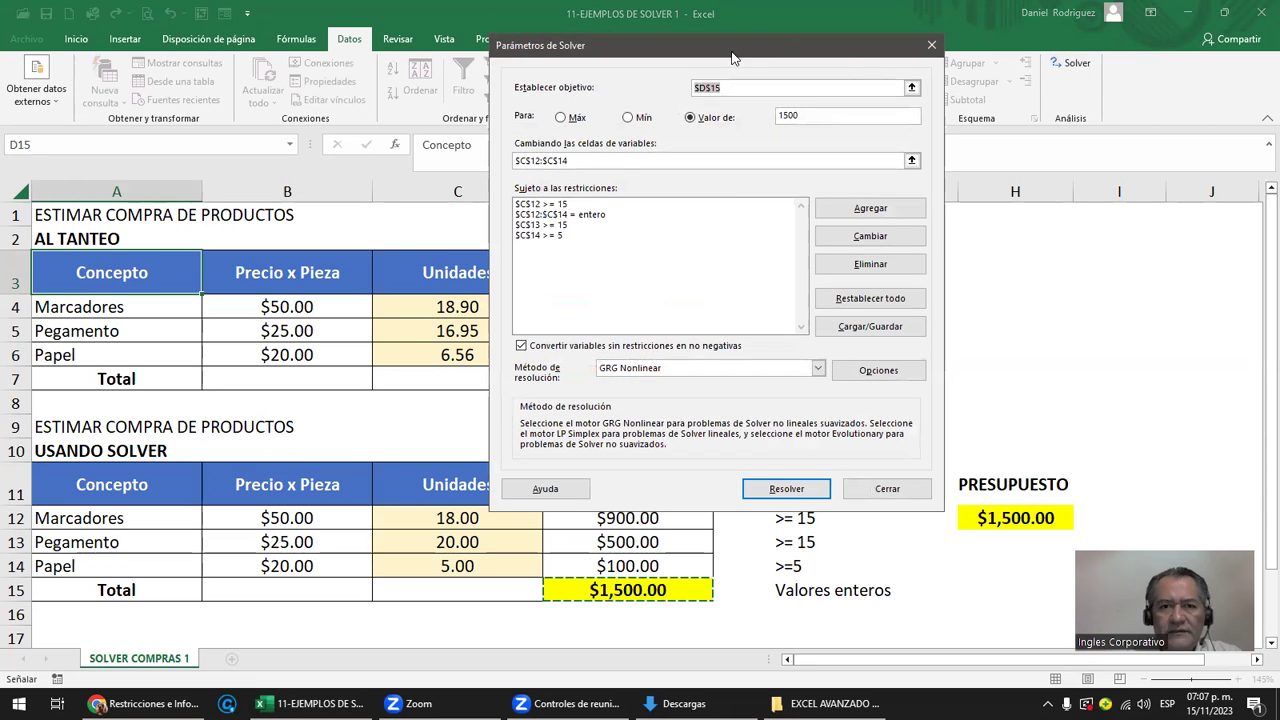
drag(731, 58, 986, 56)
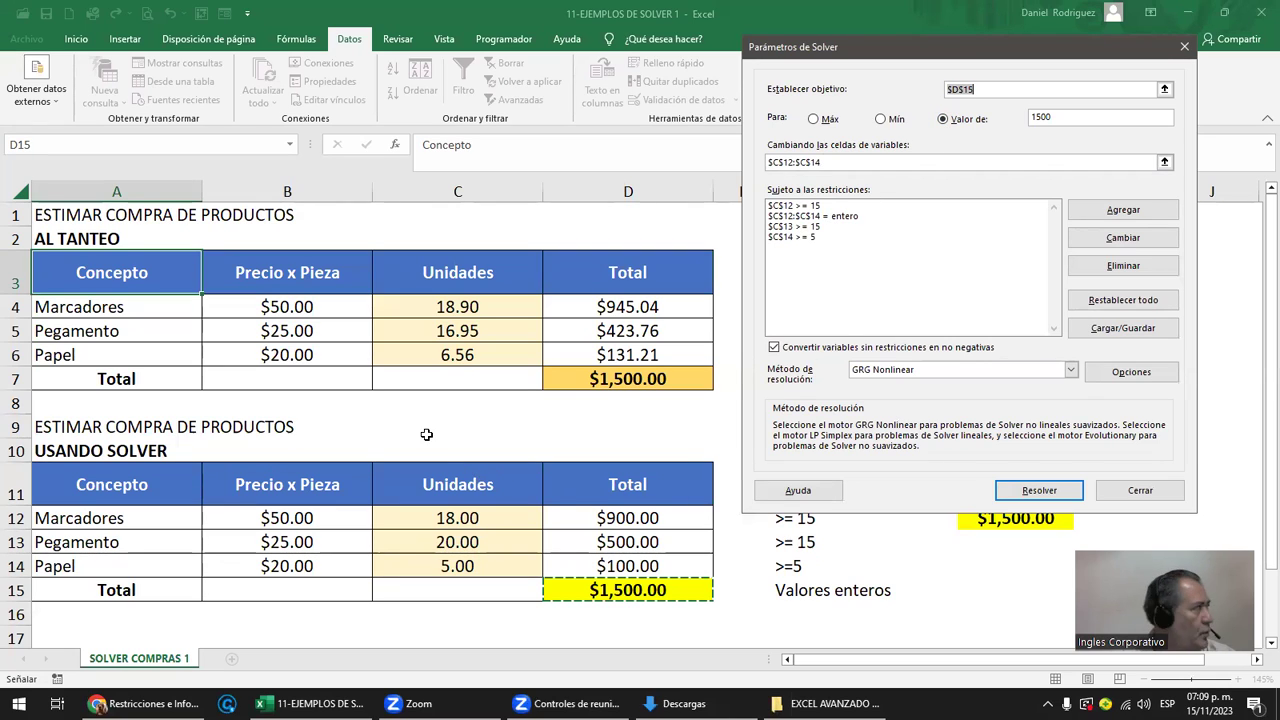
- Try several cells and ranges as the Solver objective, then set it back to D15
mouse_move(61, 473)
mouse_down()
mouse_move(594, 567)
mouse_move(594, 590)
mouse_up()
click(425, 432)
click(71, 243)
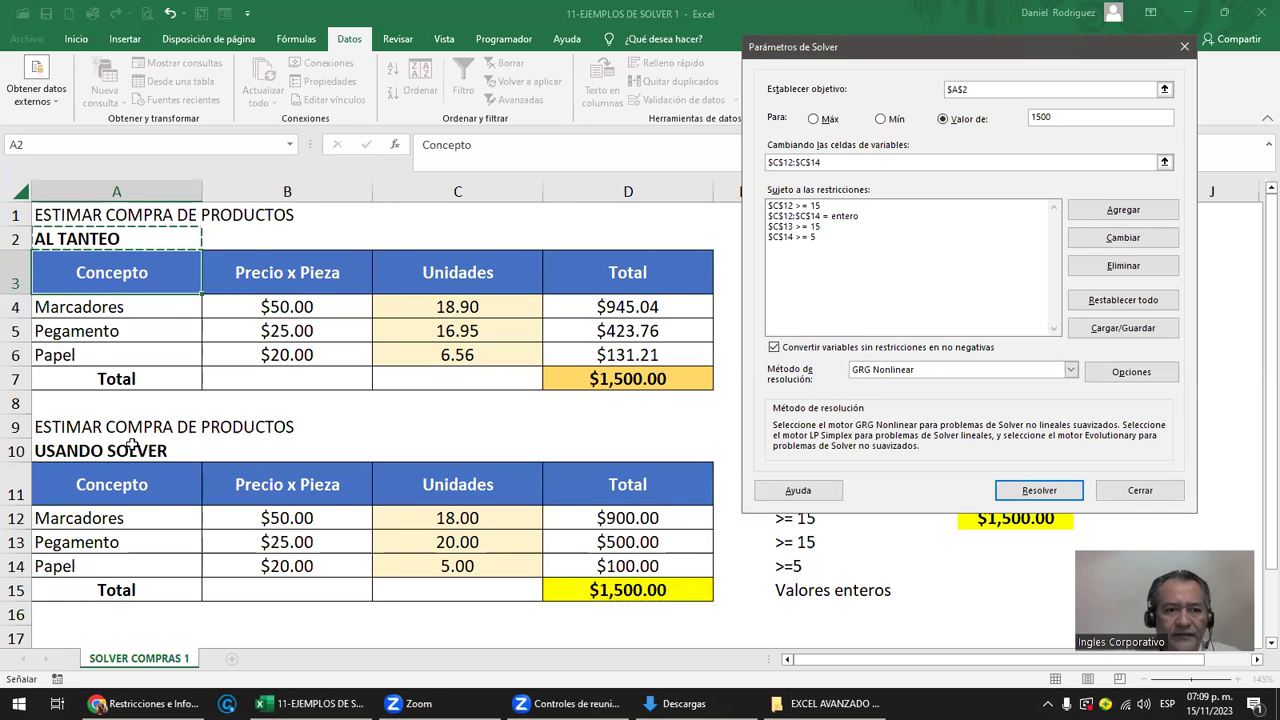
scroll(131, 444, down, 1)
click(612, 337)
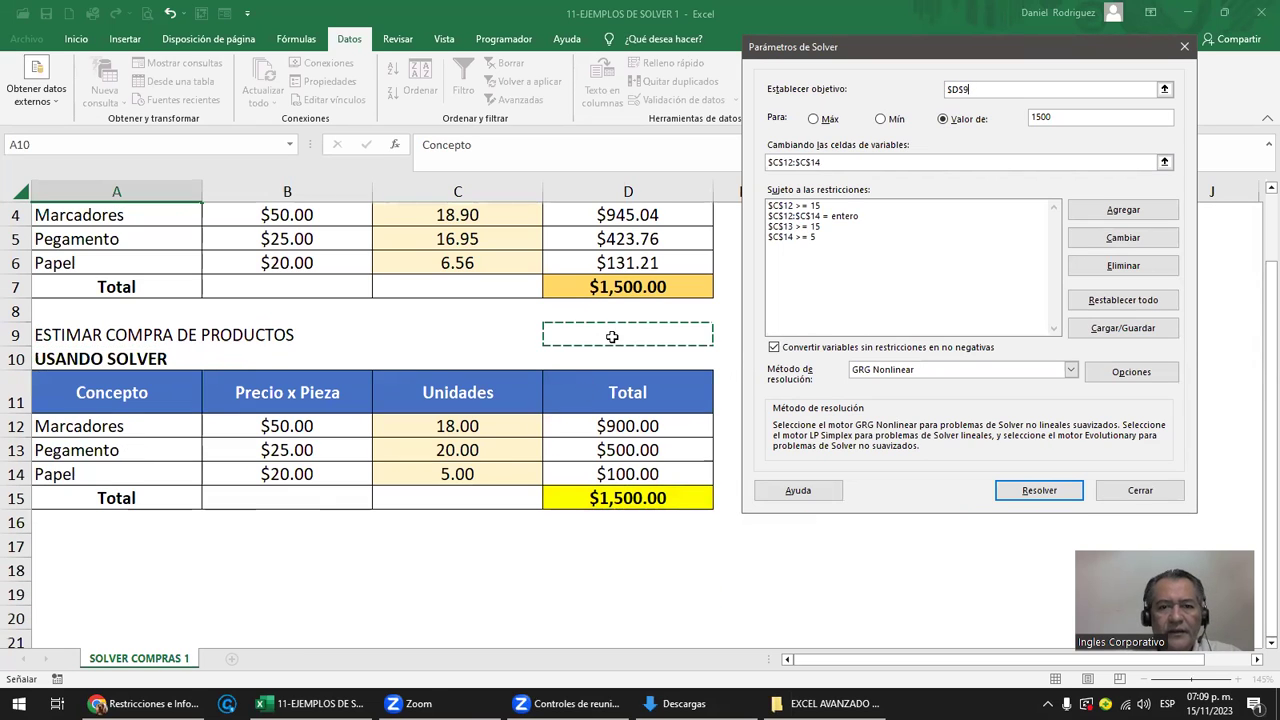
click(100, 425)
drag(100, 425, 91, 474)
drag(262, 432, 314, 473)
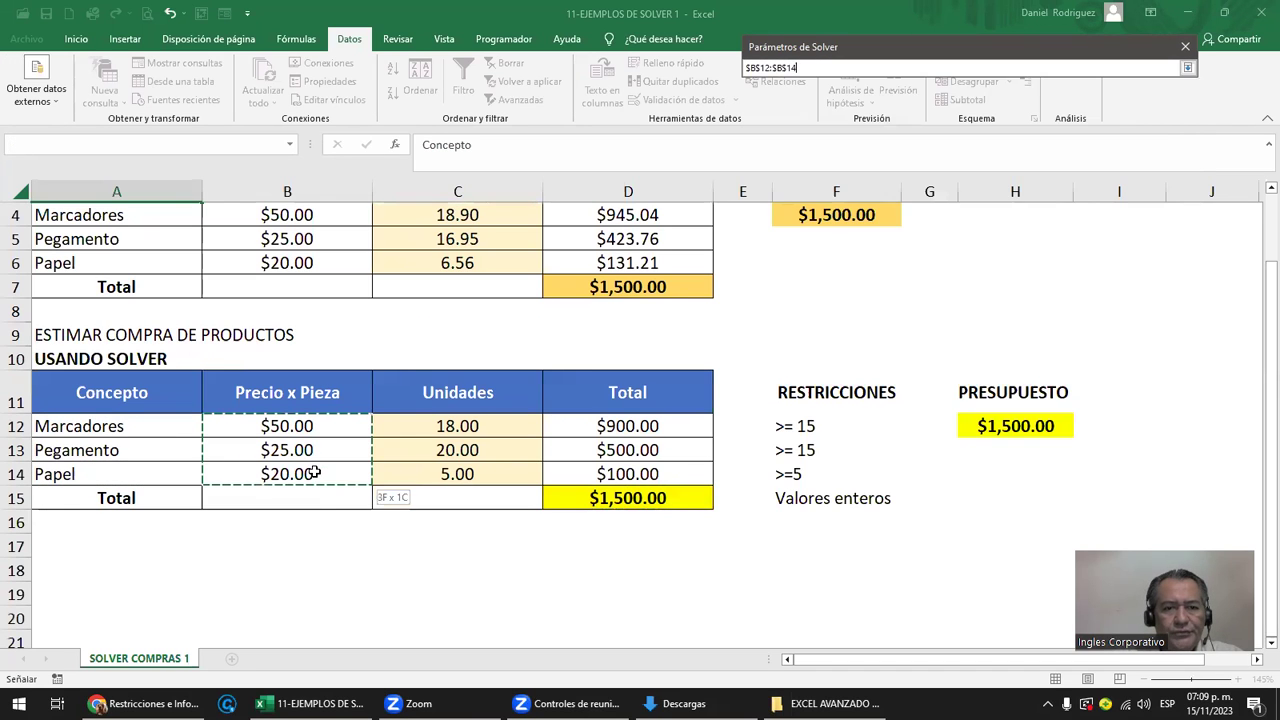
click(628, 498)
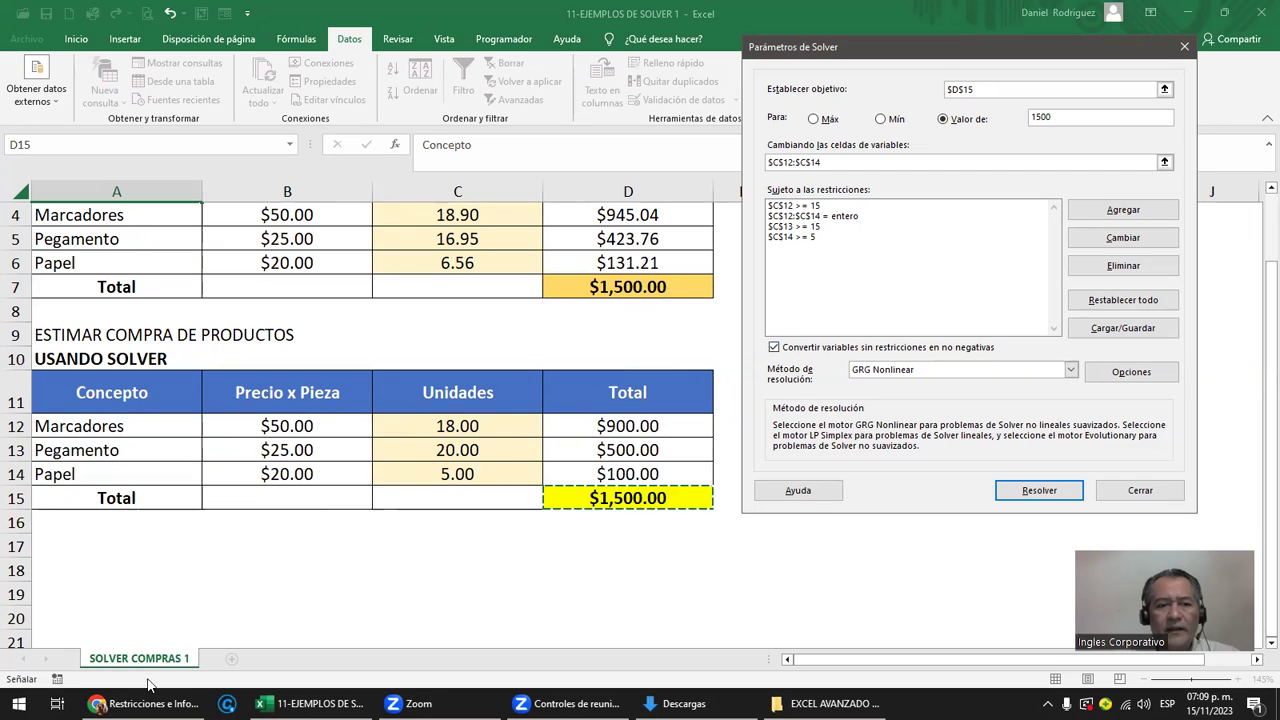
click(421, 650)
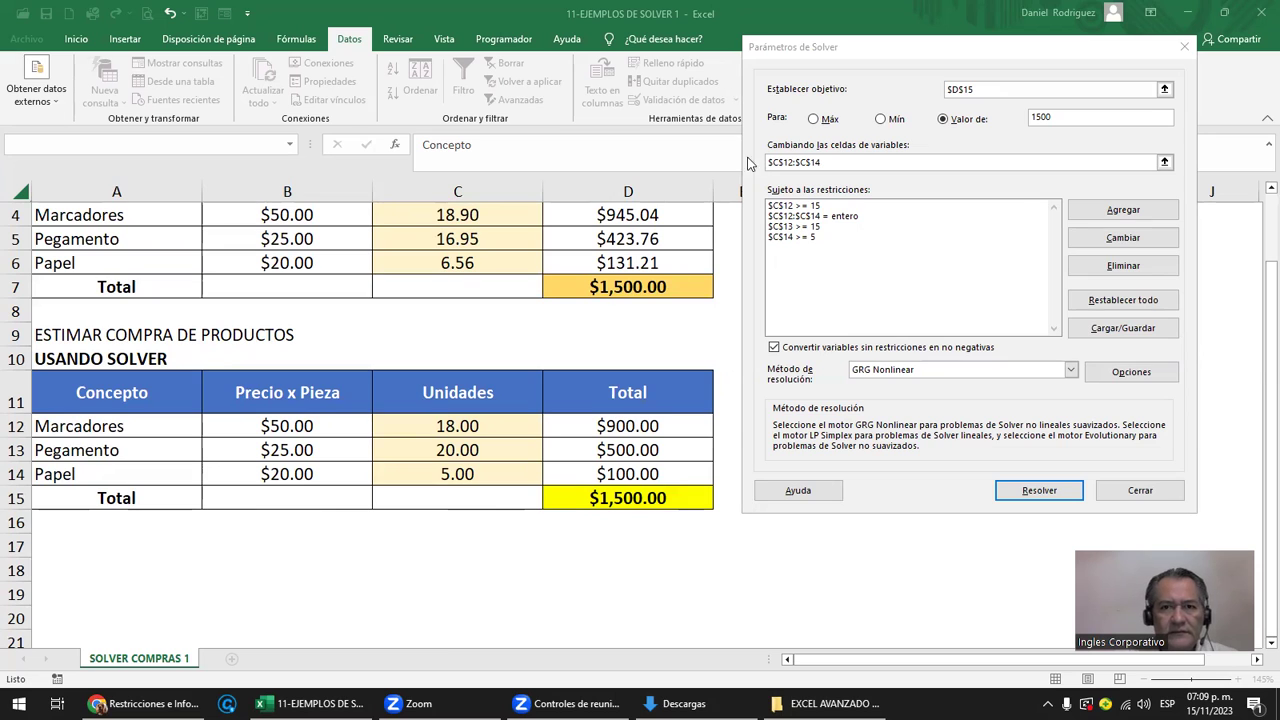
- Repoint the objective to C12:C14, then to cell A11 once the restrictions are uncovered
click(786, 120)
drag(460, 426, 455, 472)
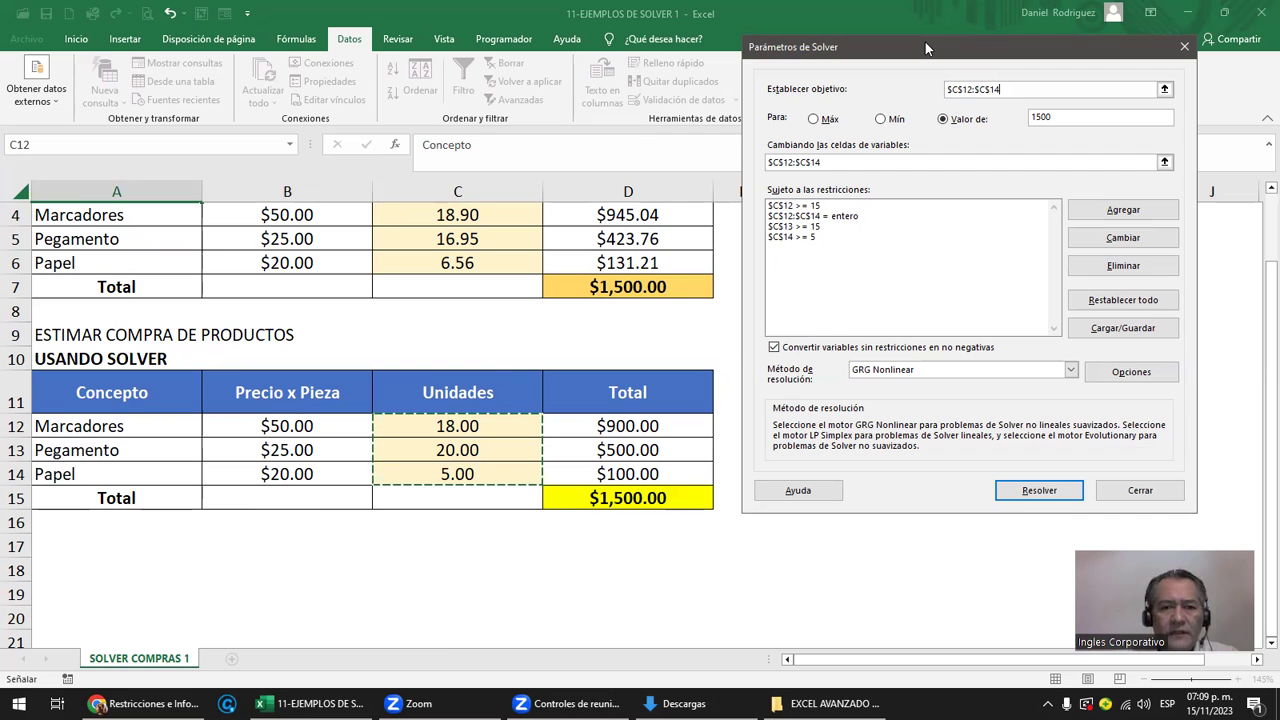
mouse_move(925, 42)
mouse_down()
mouse_move(448, 120)
mouse_move(817, 127)
mouse_up()
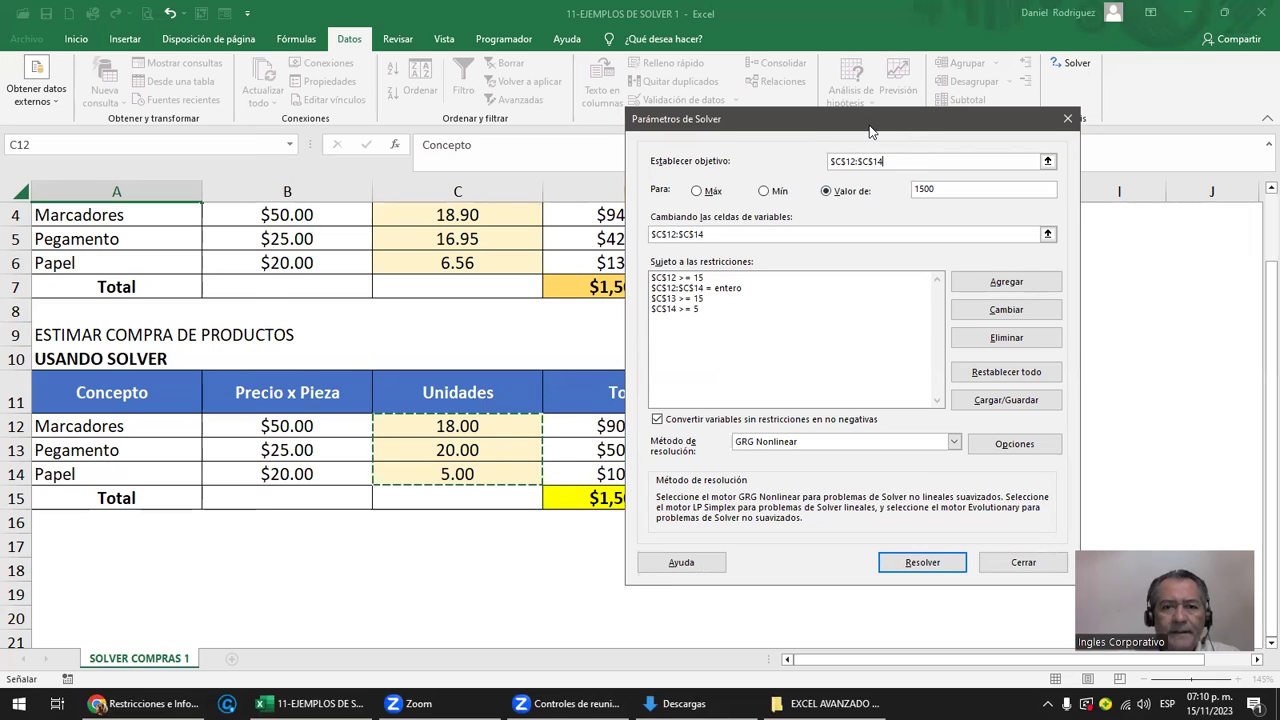
drag(870, 130, 525, 100)
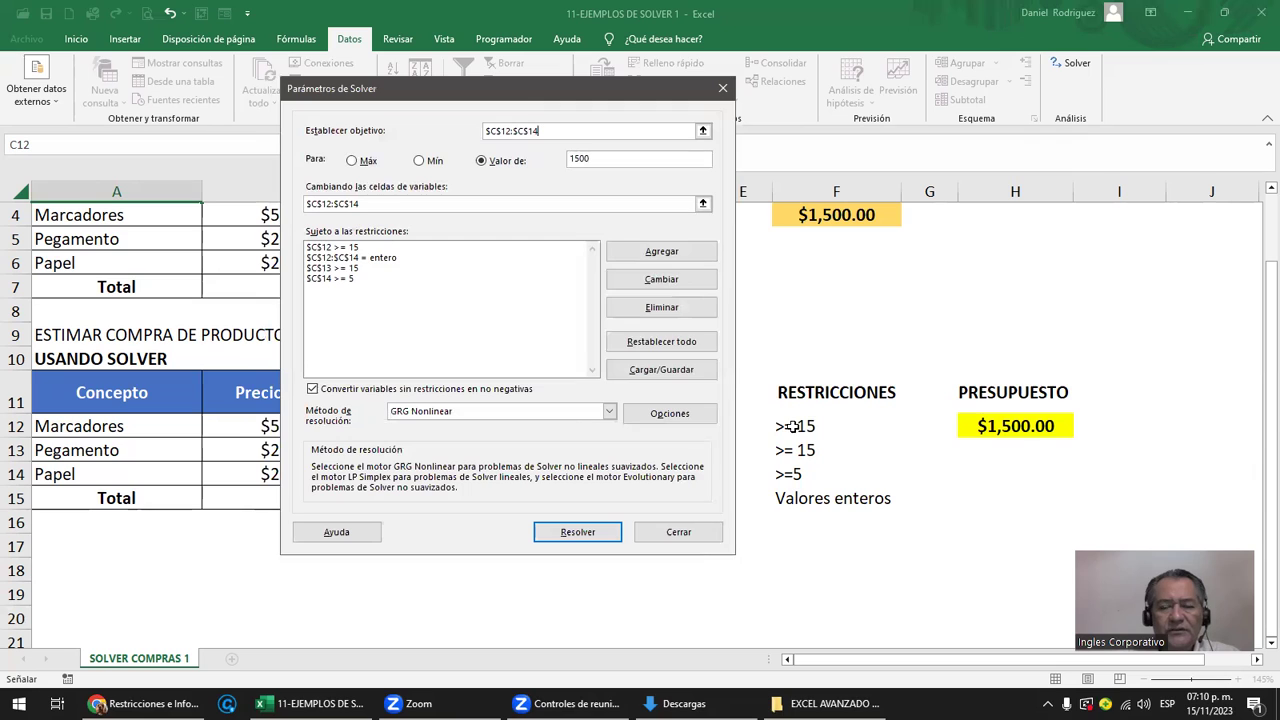
click(145, 403)
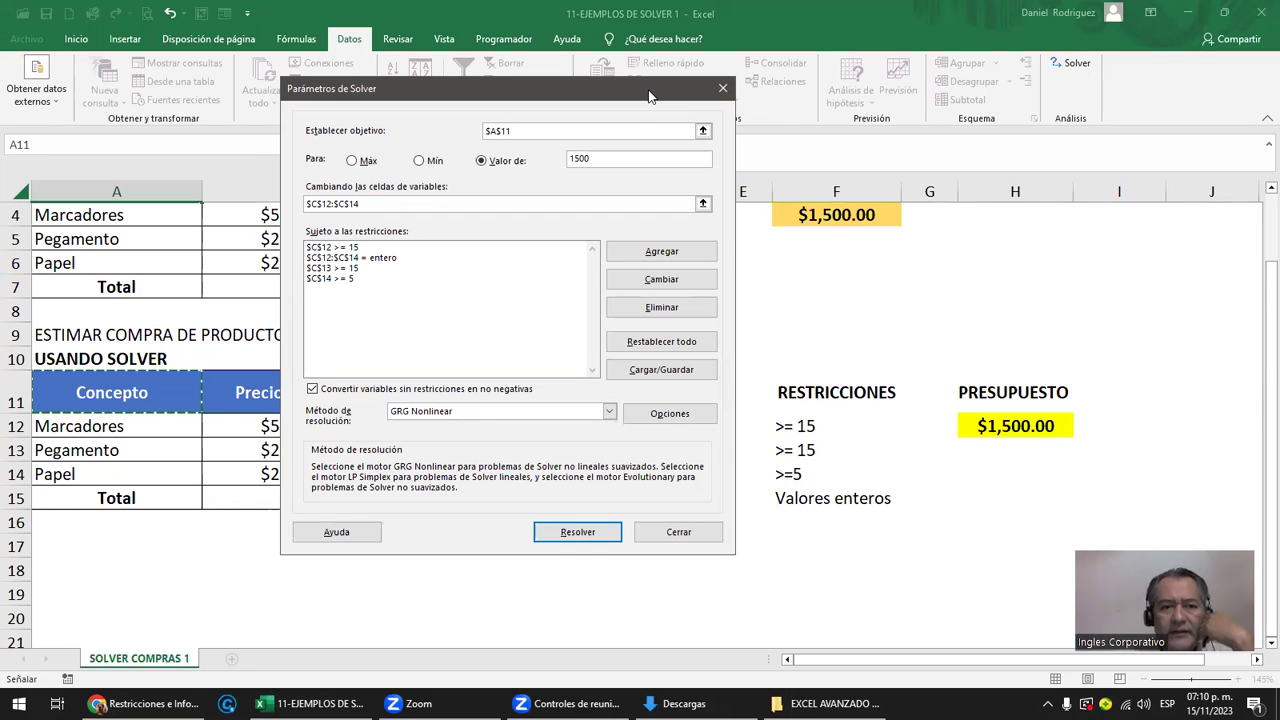
- Reposition the Solver dialog to uncover rows 13–14 and column B
drag(648, 95, 427, 448)
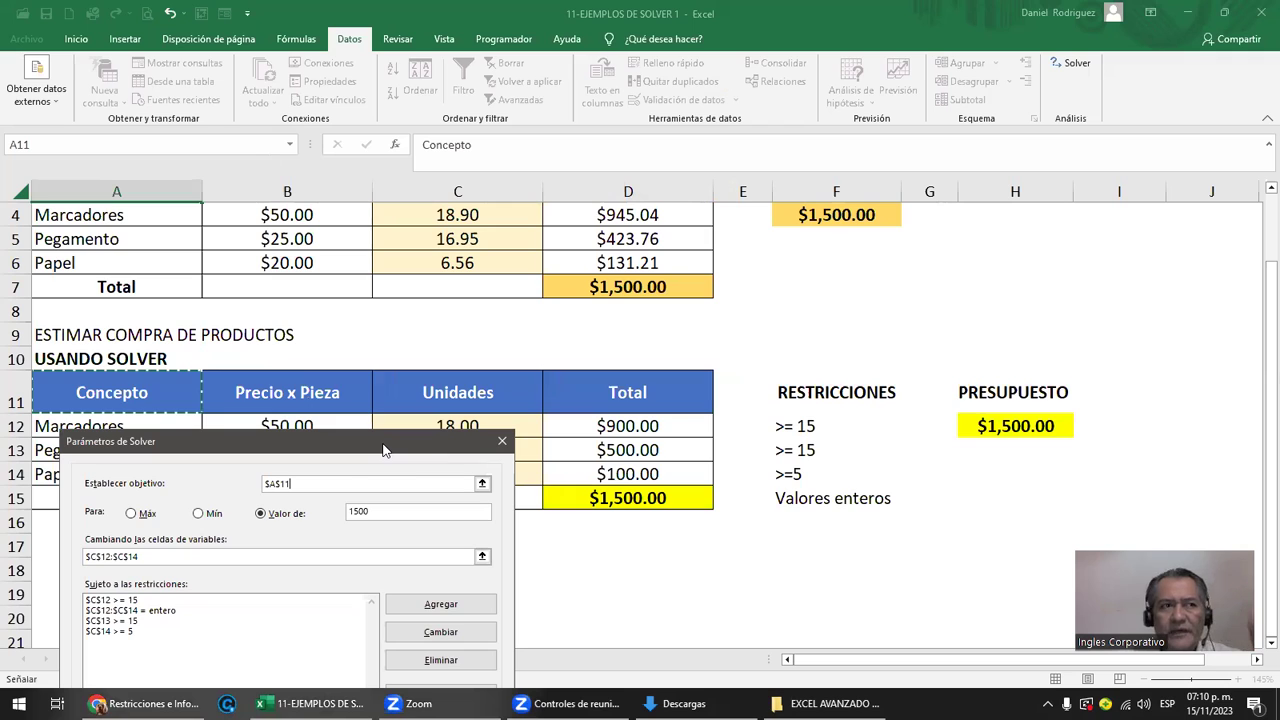
drag(383, 449, 710, 456)
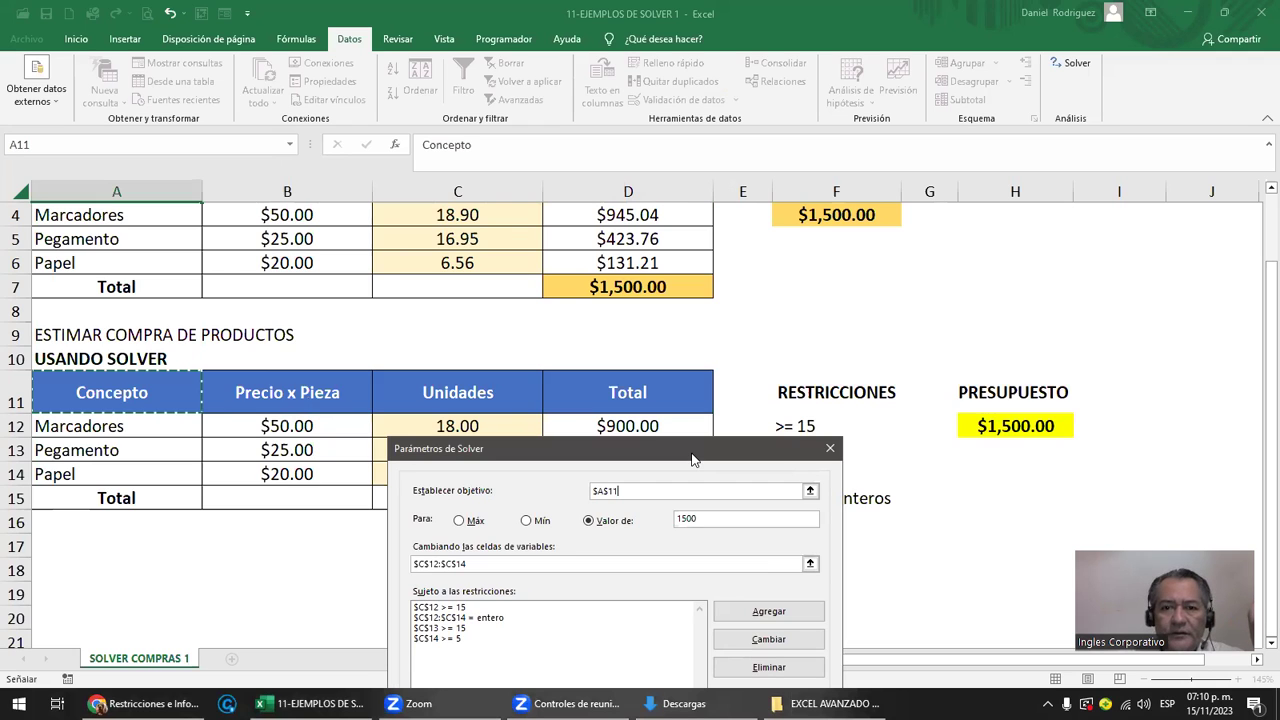
drag(723, 480, 724, 480)
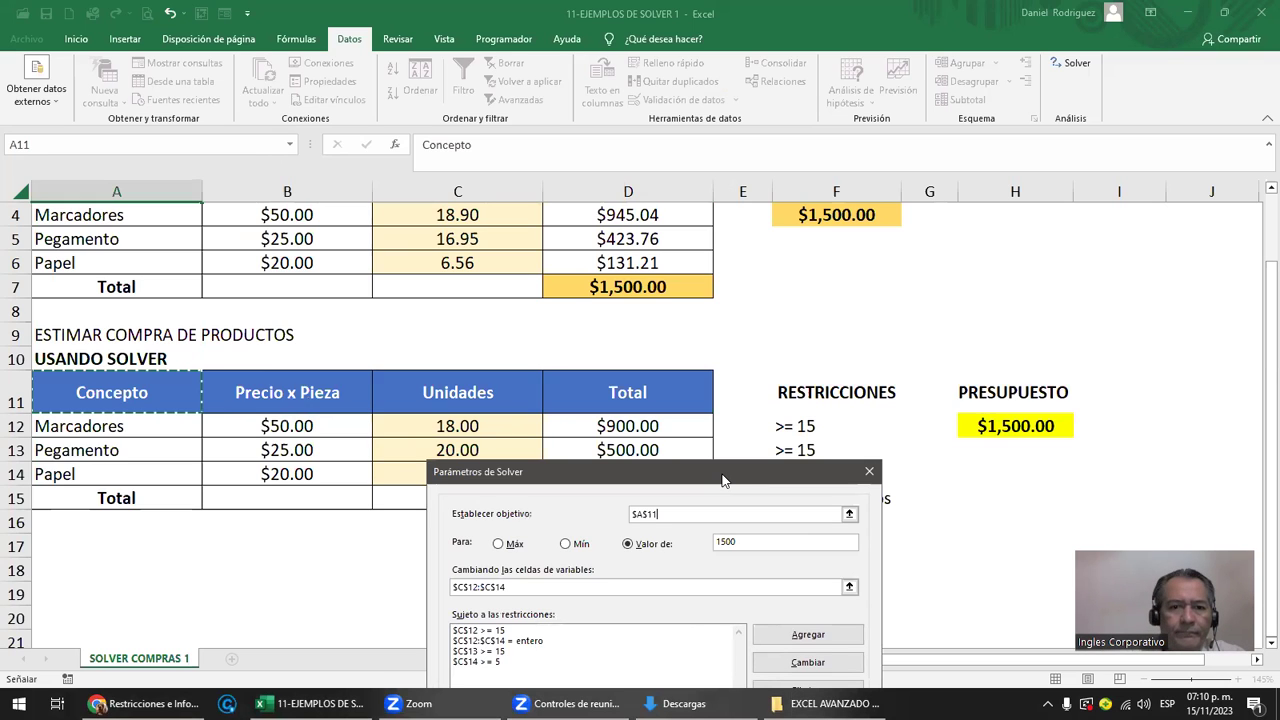
drag(724, 480, 715, 484)
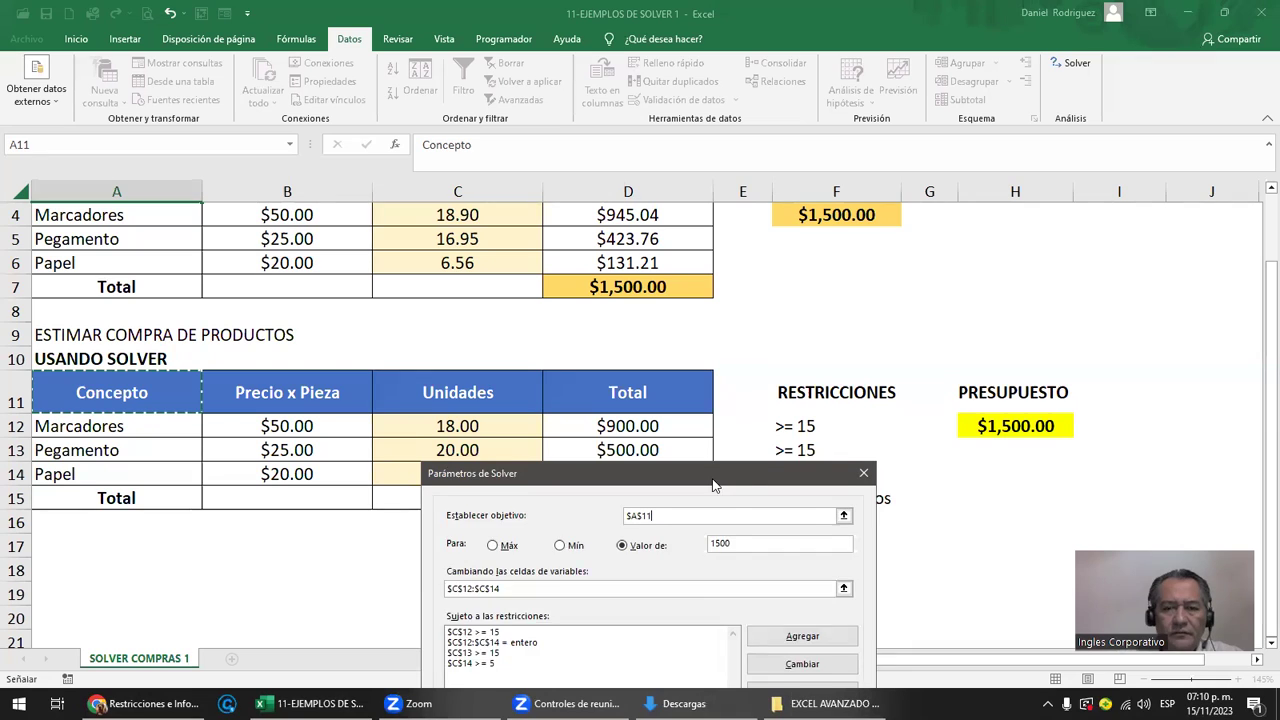
drag(713, 485, 723, 508)
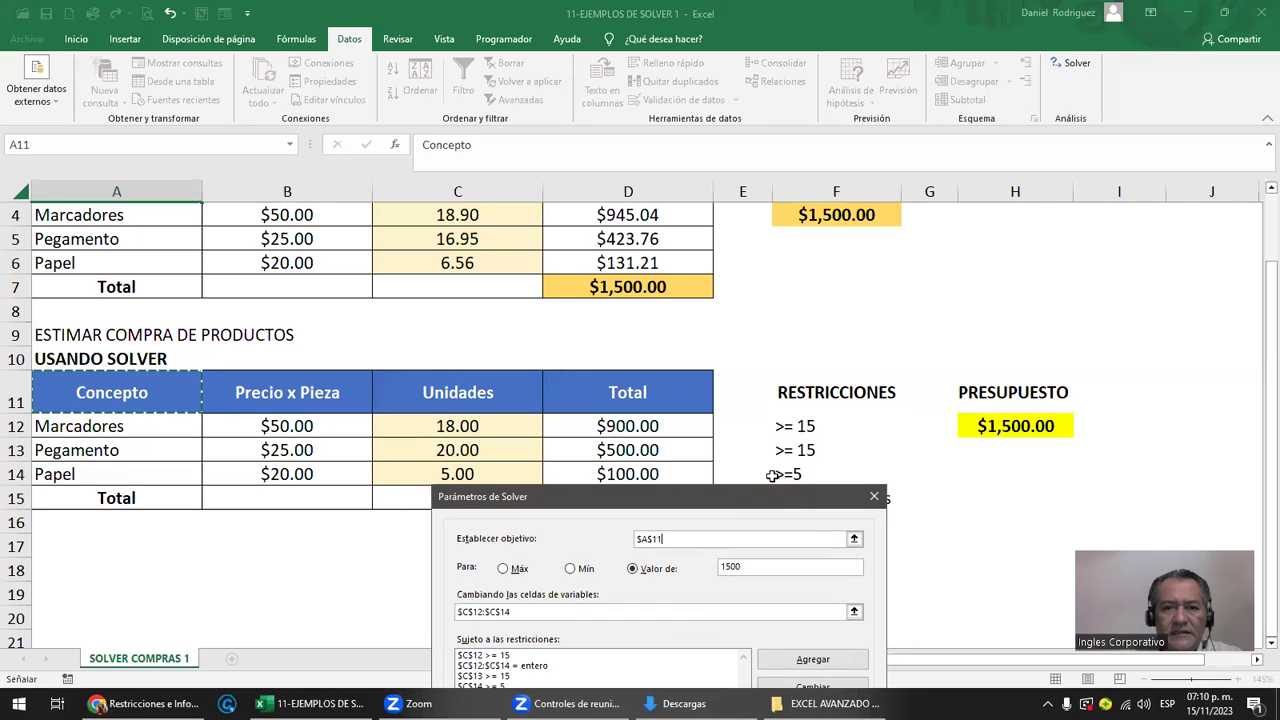
drag(752, 502, 558, 357)
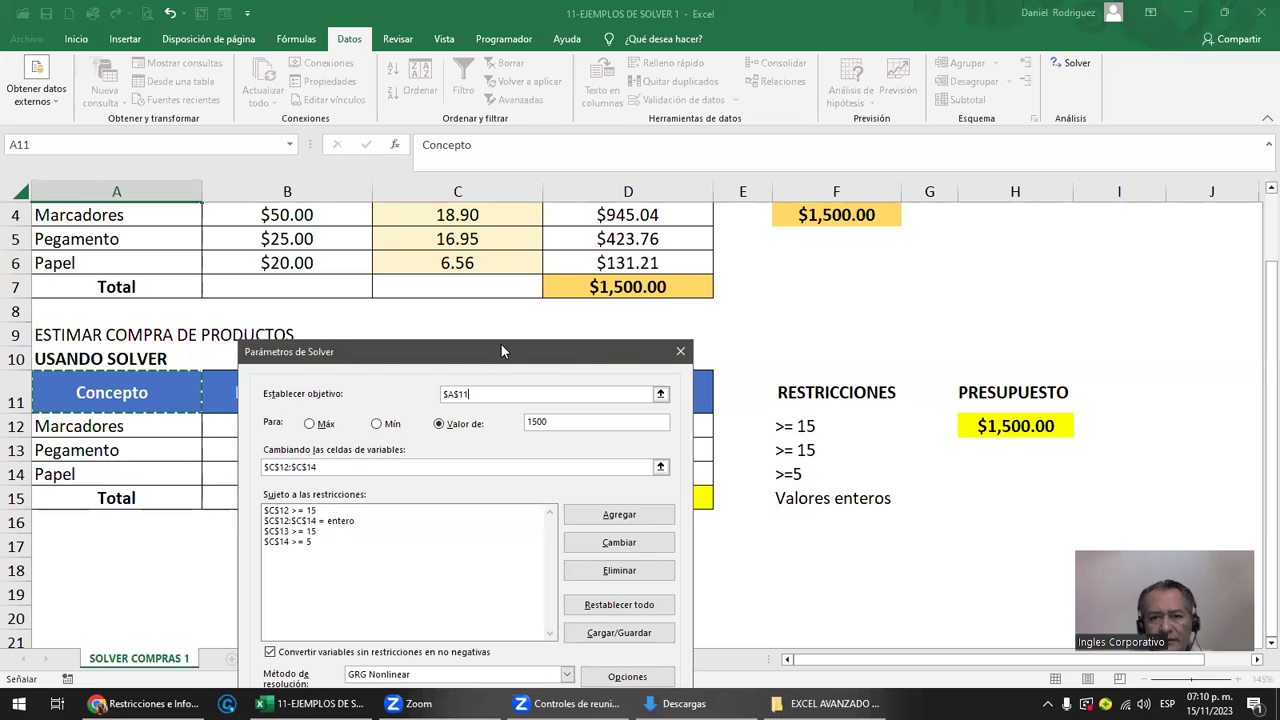
drag(501, 345, 567, 258)
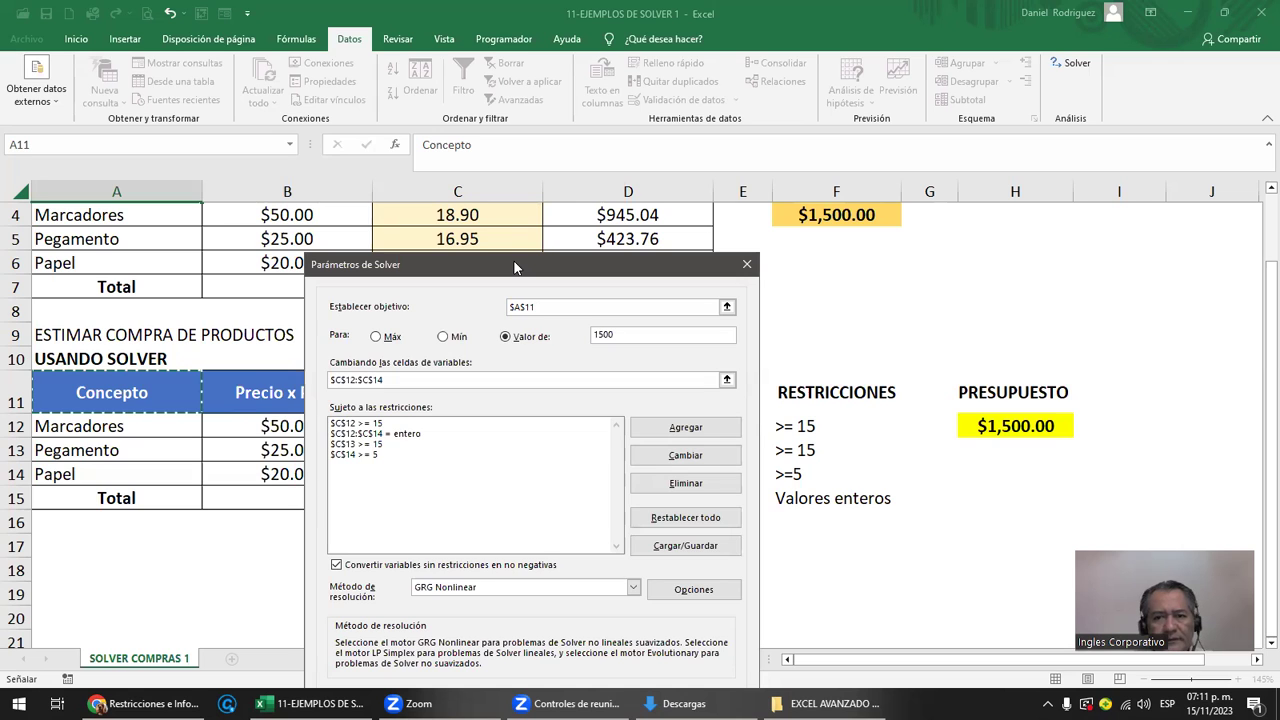
- Review the $C$12 >= 15, whole-number and $C$13 >= 15 constraints, then centre the Solver dialog
drag(515, 267, 1121, 202)
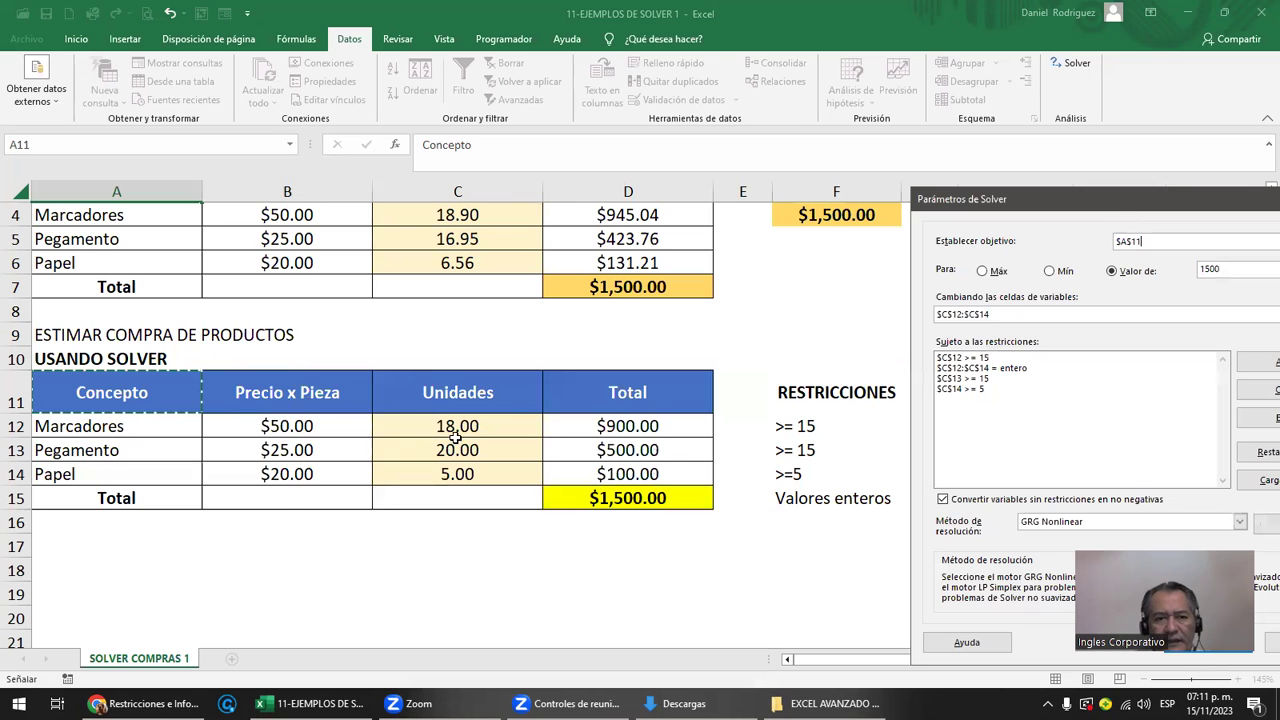
click(966, 360)
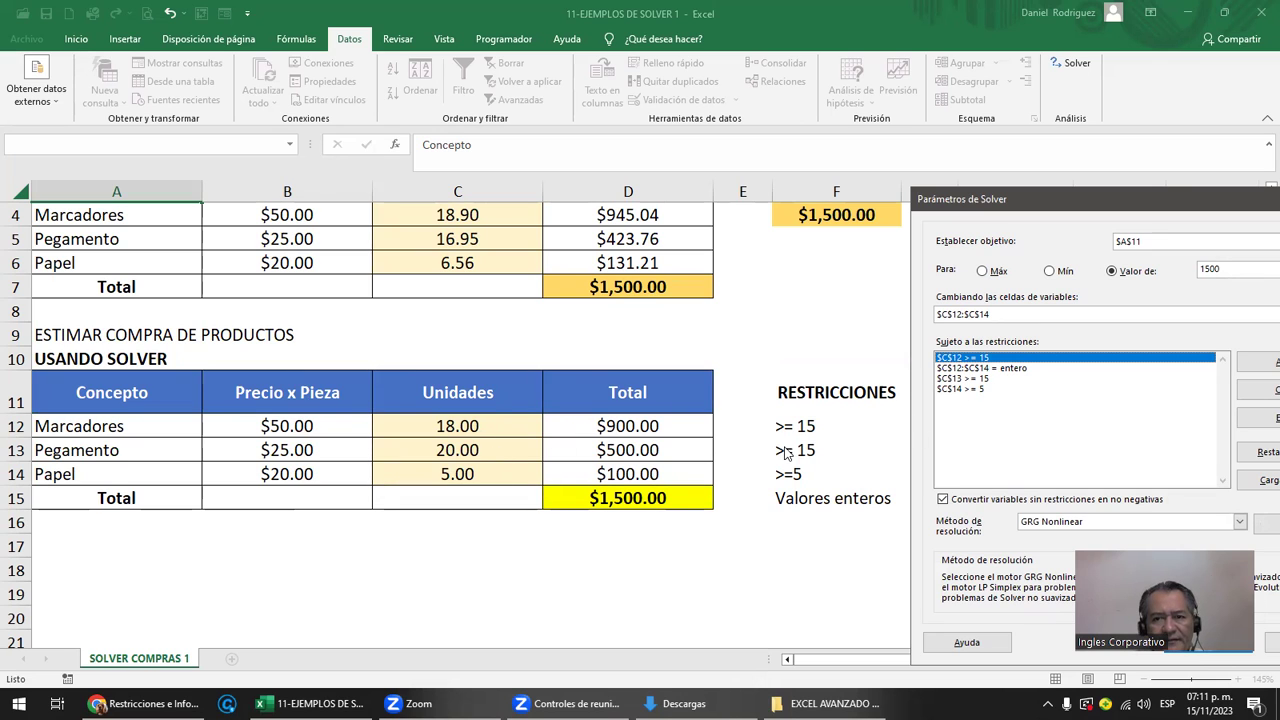
click(990, 368)
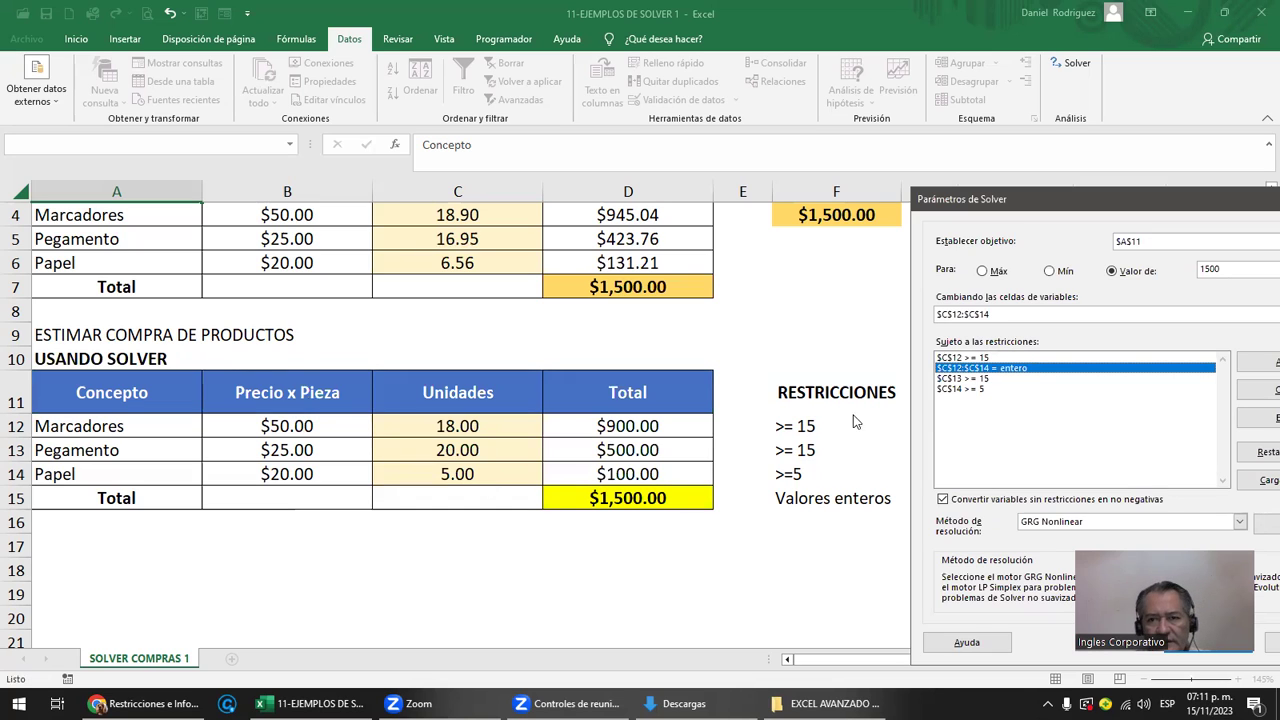
click(961, 380)
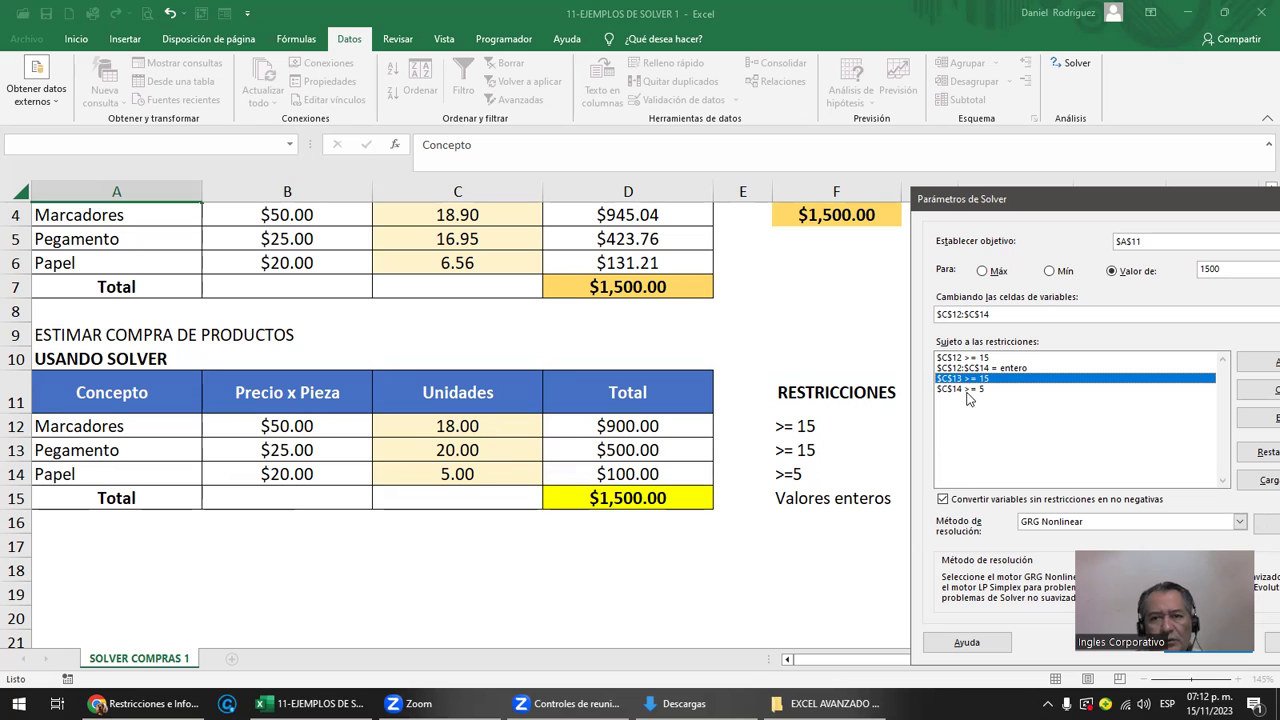
drag(1062, 208, 690, 107)
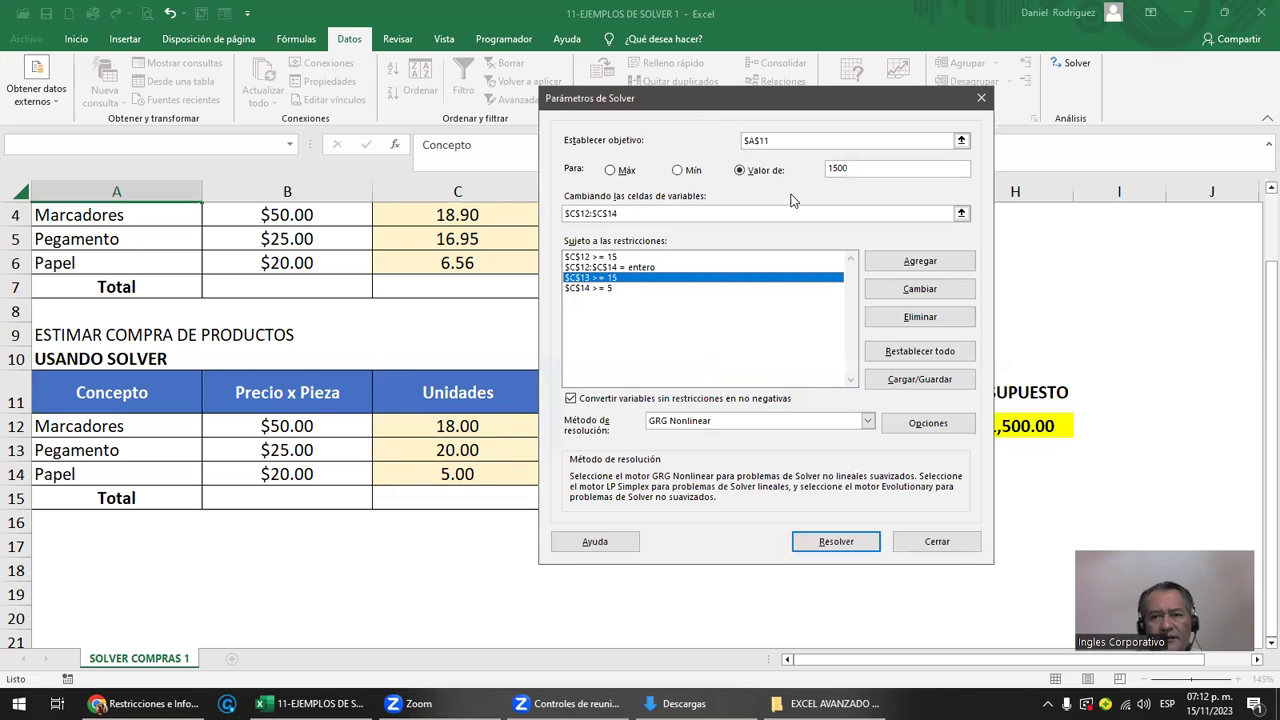
- Reopen Solver and delete the $C$12 >= 15, $C$13 >= 15 and whole-number constraints
click(603, 288)
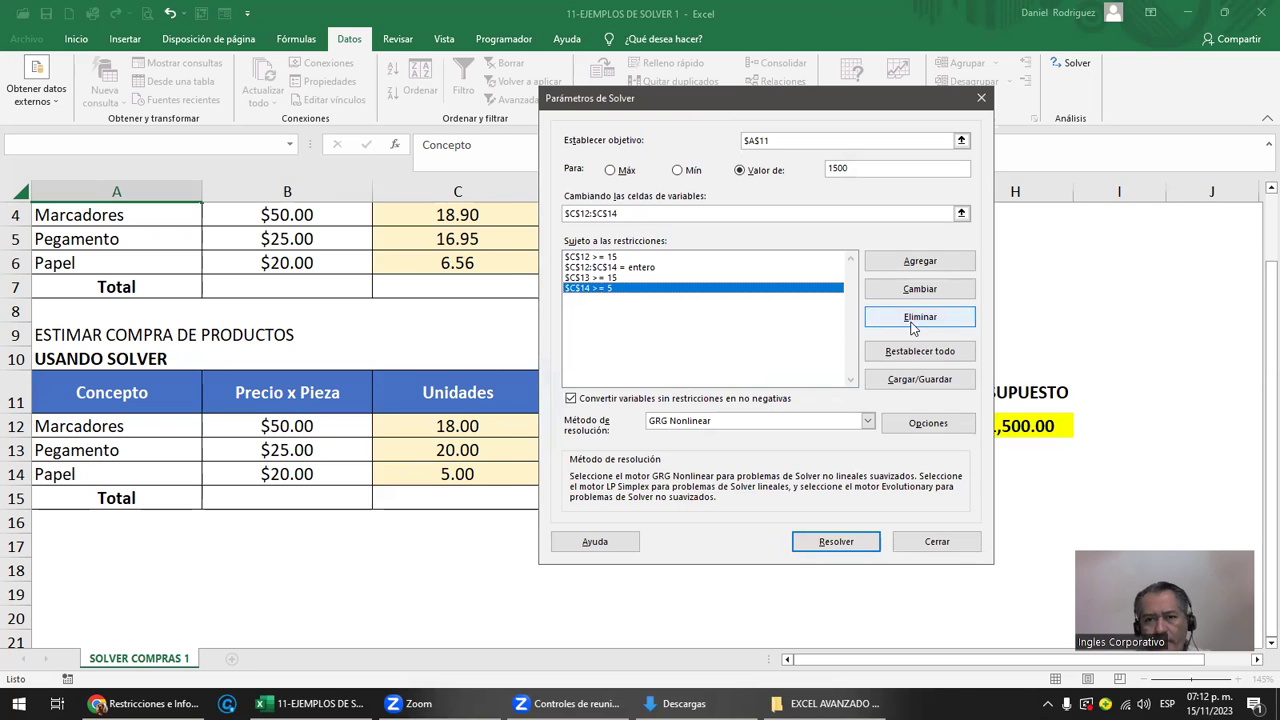
key(Escape)
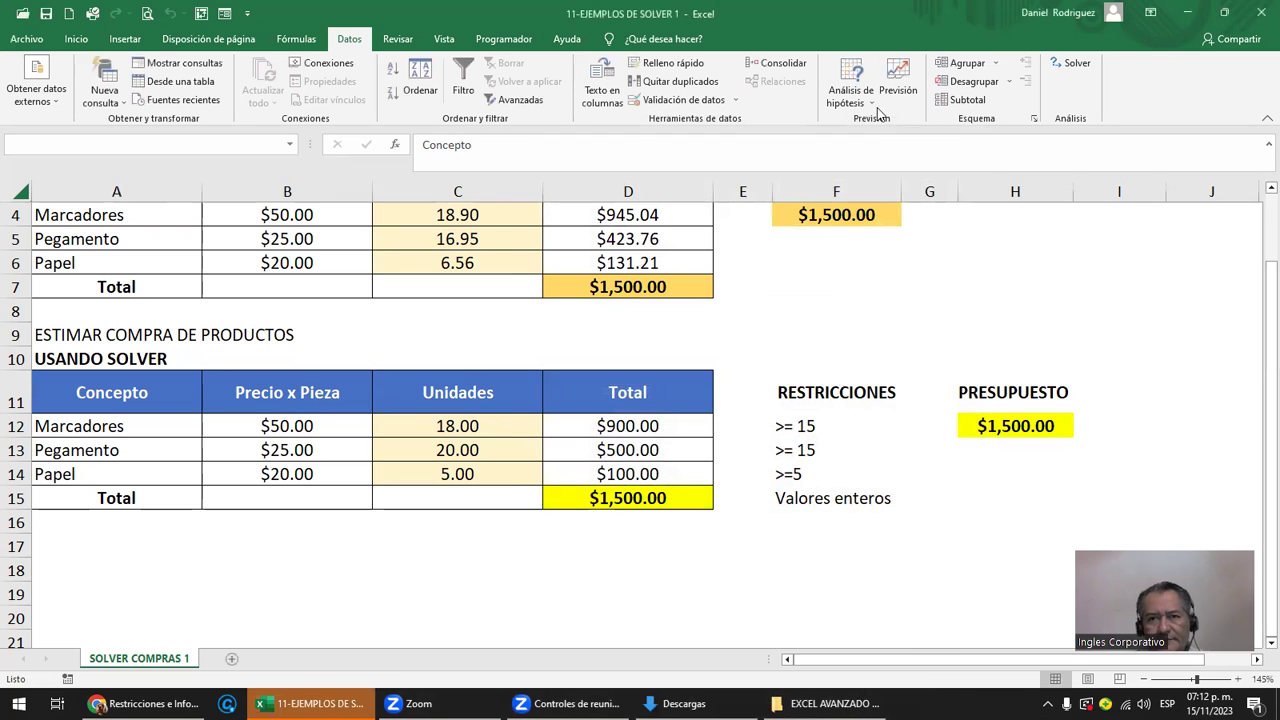
click(1070, 63)
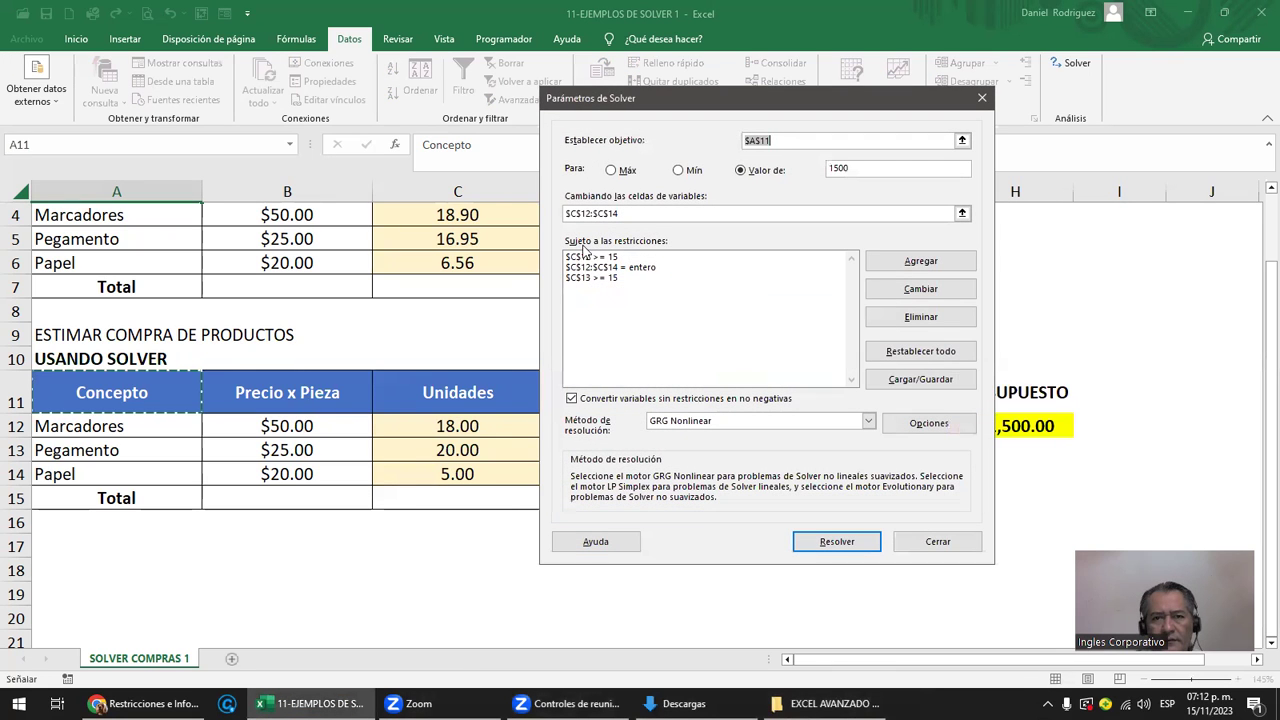
click(588, 257)
click(926, 310)
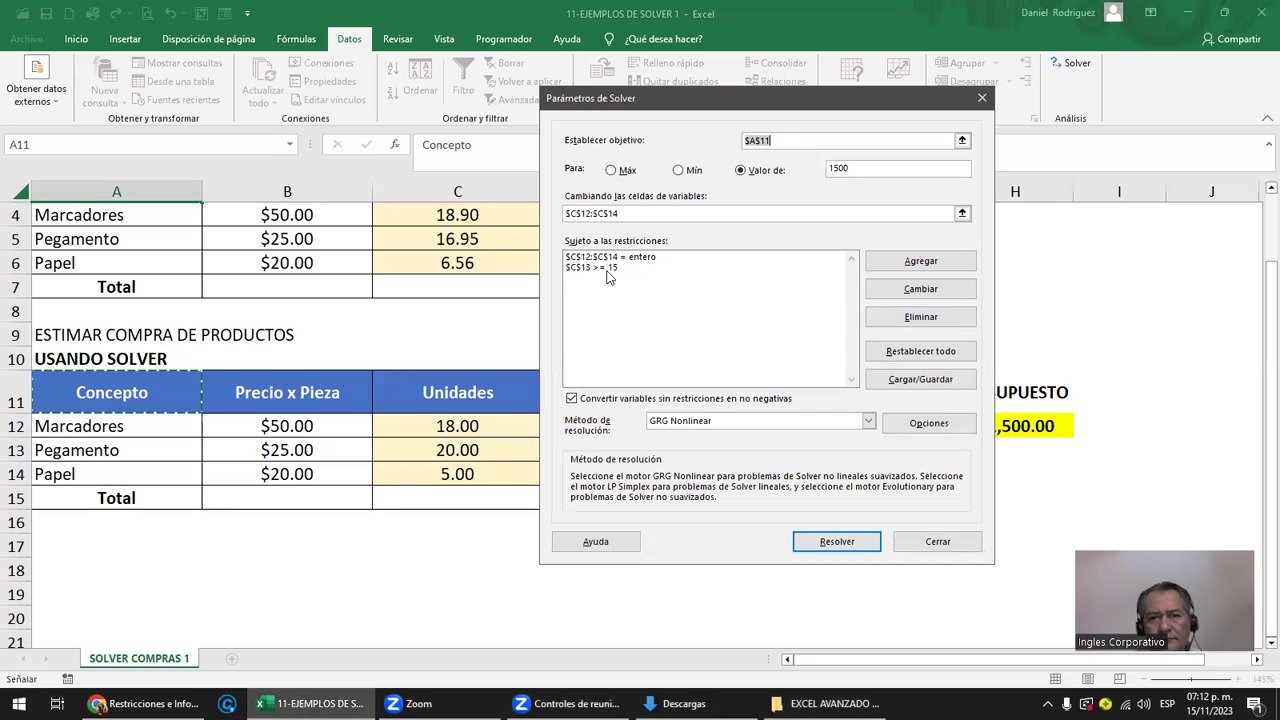
click(610, 268)
click(880, 320)
click(600, 258)
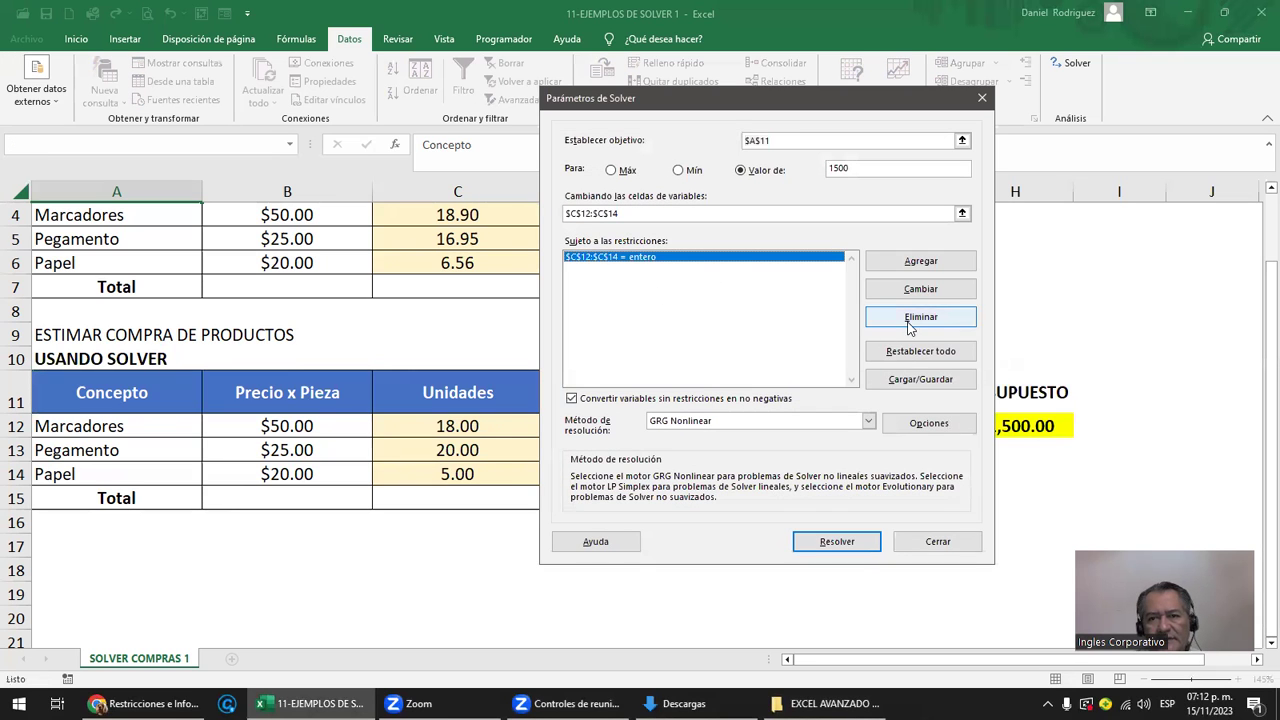
click(915, 316)
drag(634, 220, 550, 224)
- Erase the 1500 target value and the $A$11 objective, then close Solver
click(922, 318)
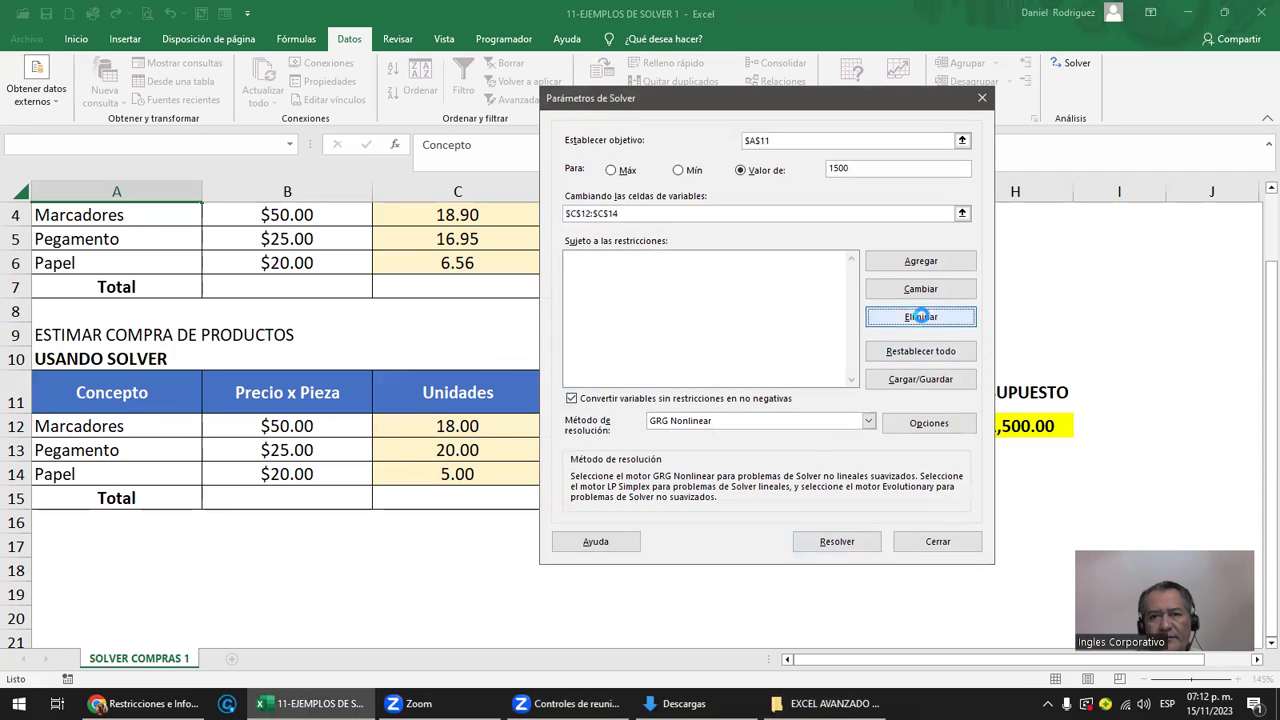
double_click(838, 168)
key(BackSpace)
double_click(757, 140)
key(BackSpace)
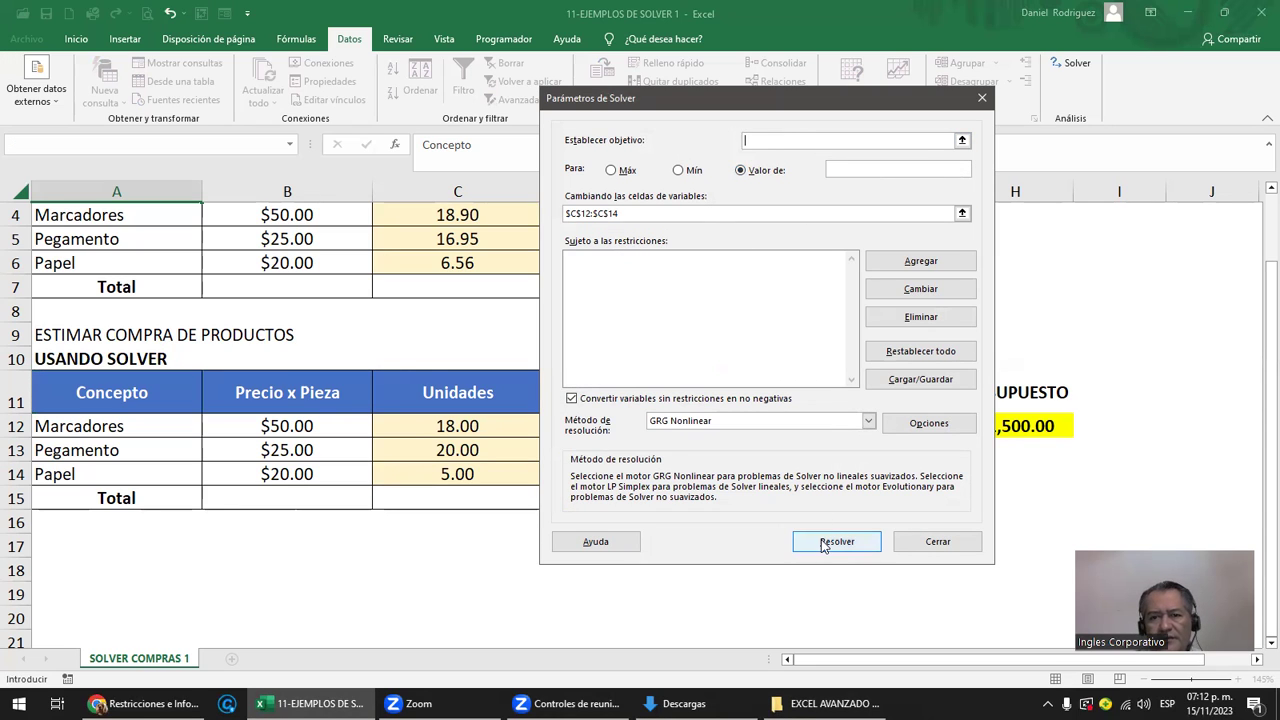
click(926, 543)
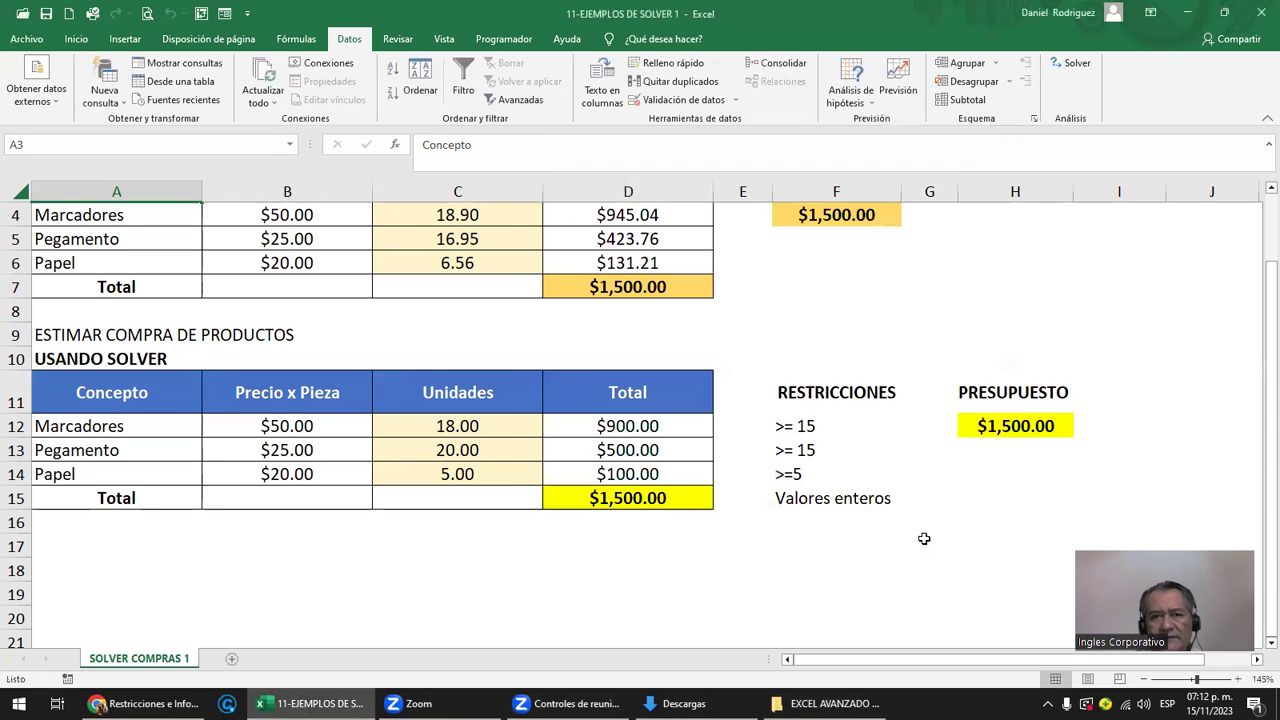
- Open Solver Parameters, set $D$15 as the objective cell, and close the dialog
click(497, 391)
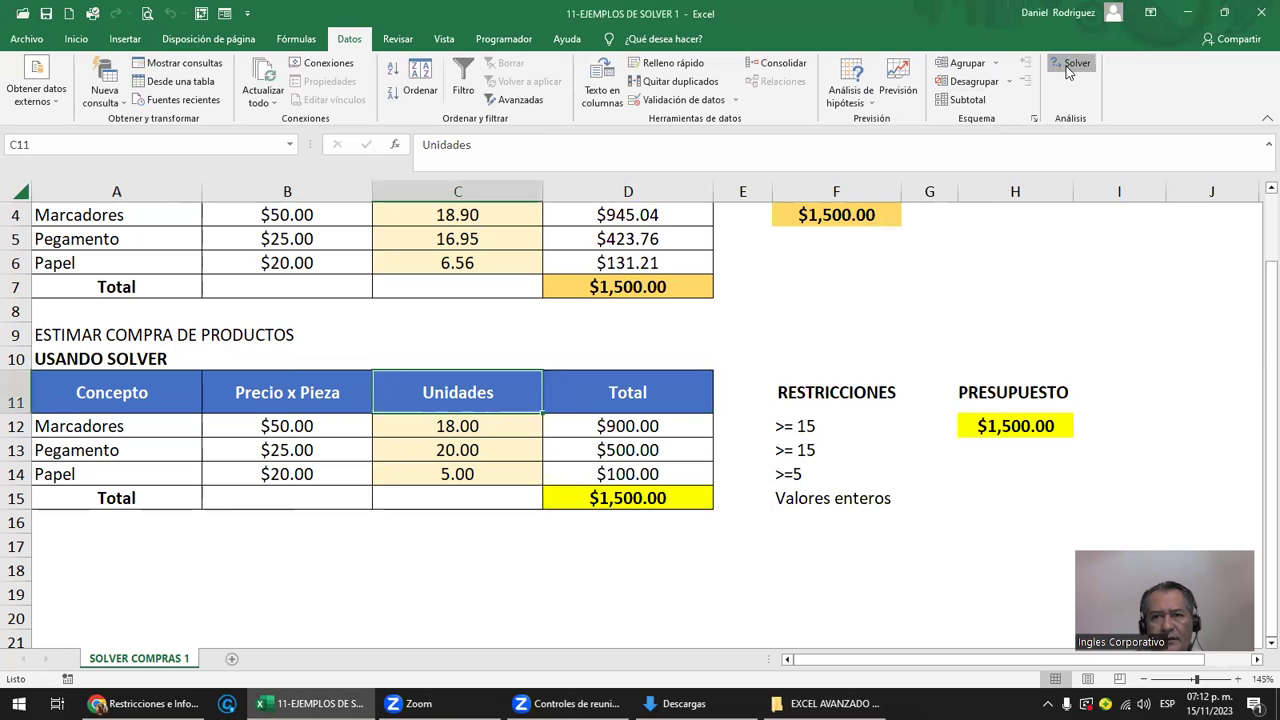
click(1068, 66)
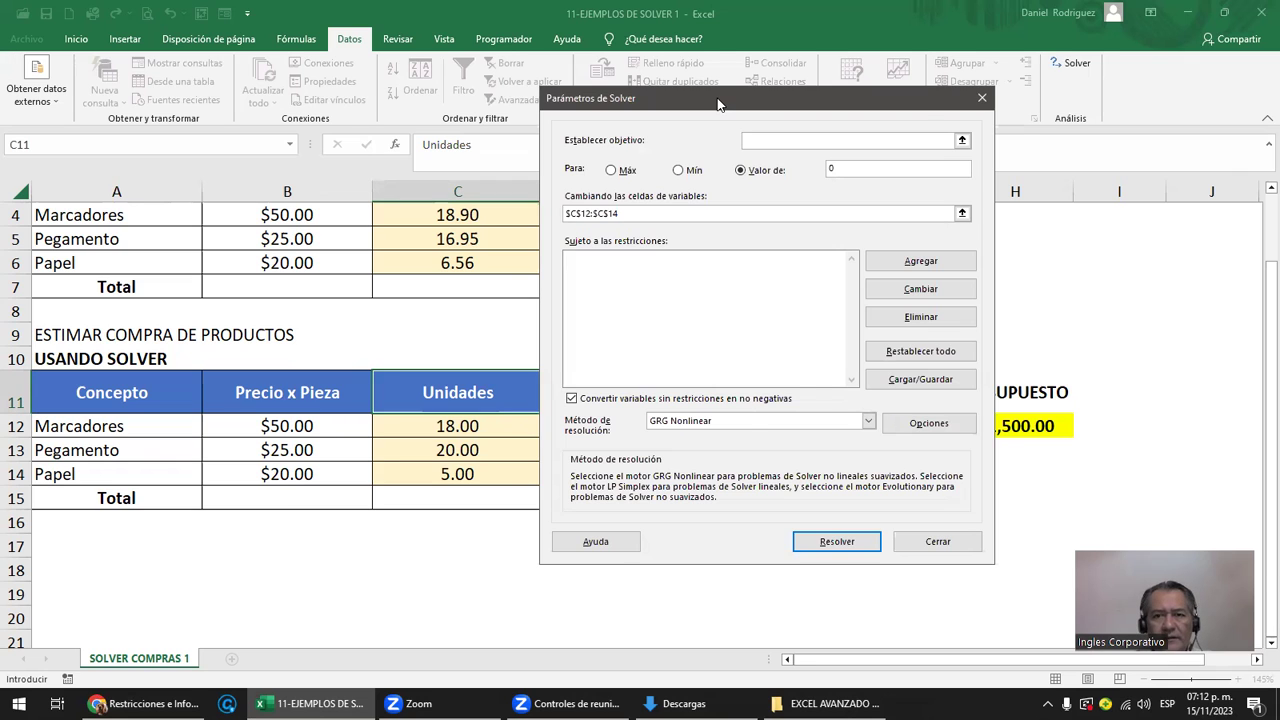
drag(717, 104, 1087, 122)
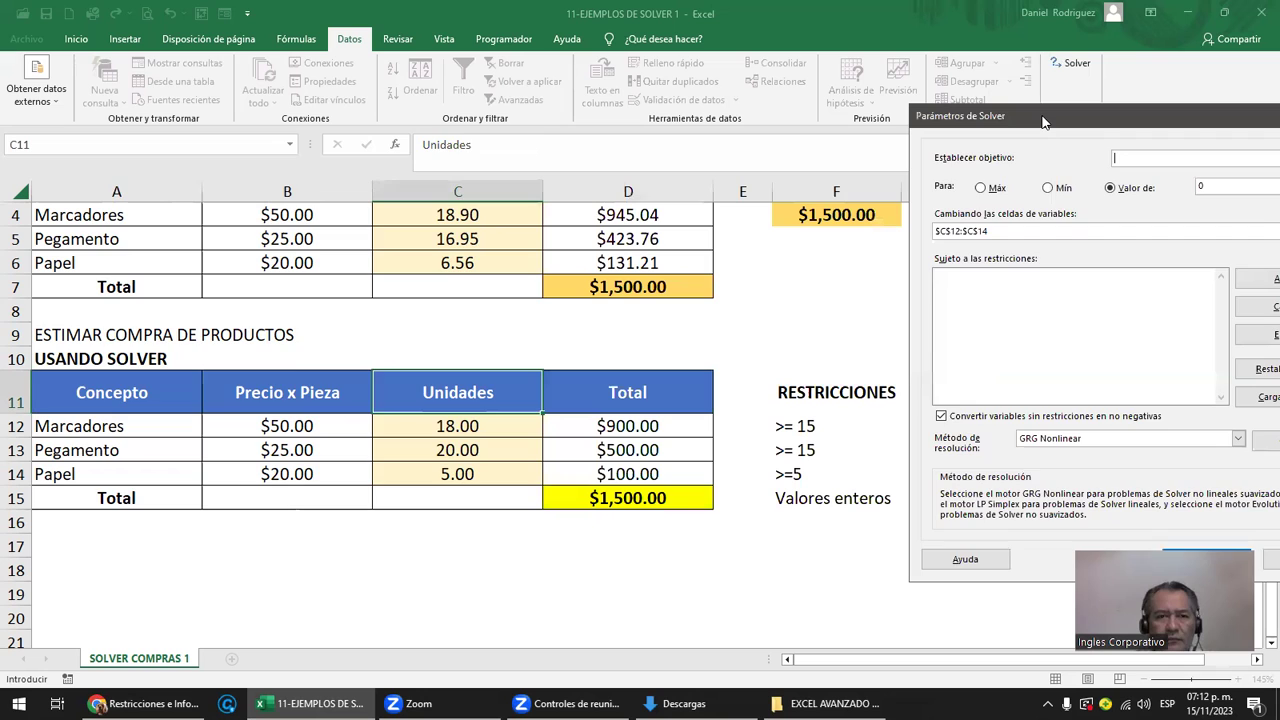
drag(1042, 121, 222, 153)
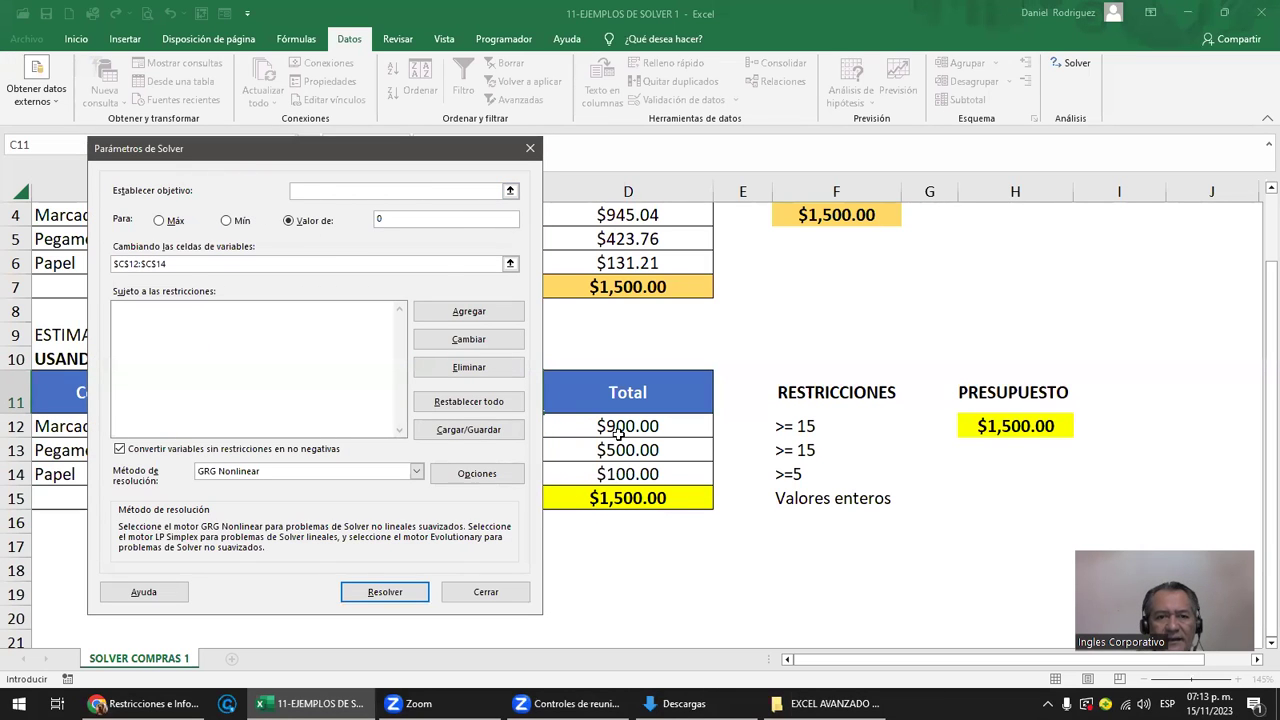
click(624, 498)
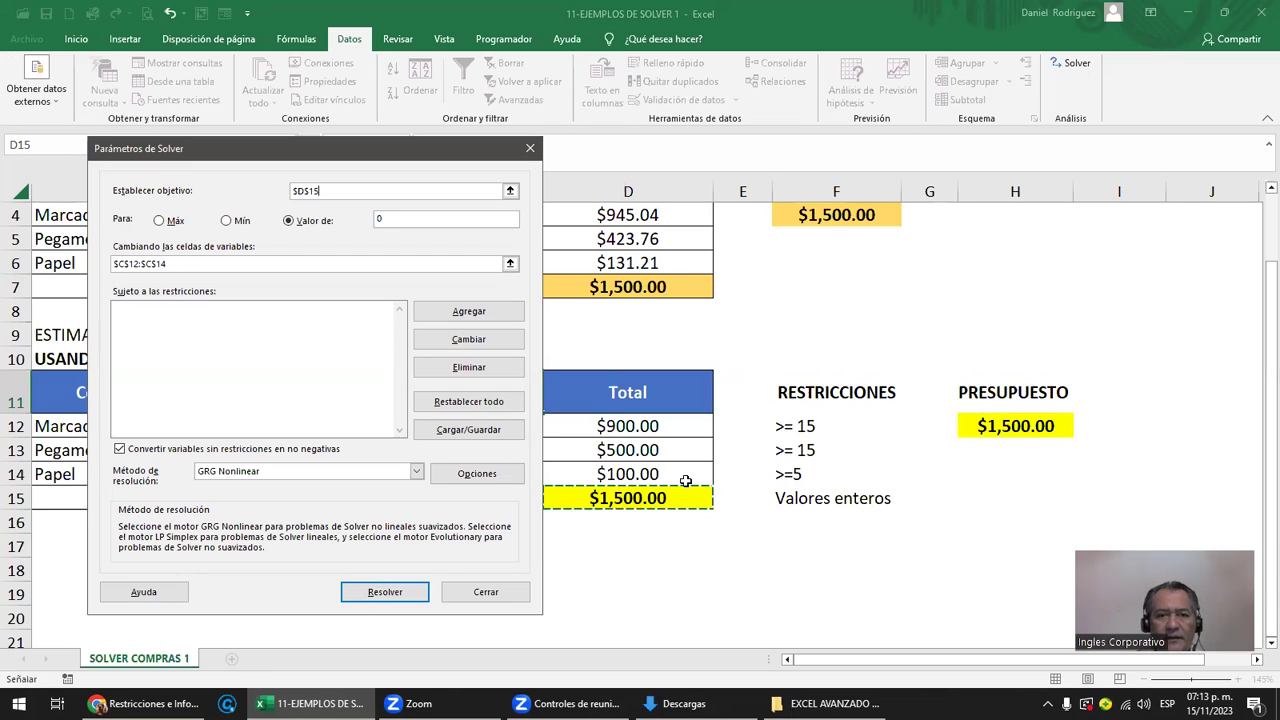
click(531, 149)
- Delete the units in C12:C14 and confirm D15's =SUMA(D12+D13+D14) formula now reads $0.00
drag(478, 432, 475, 488)
key(Delete)
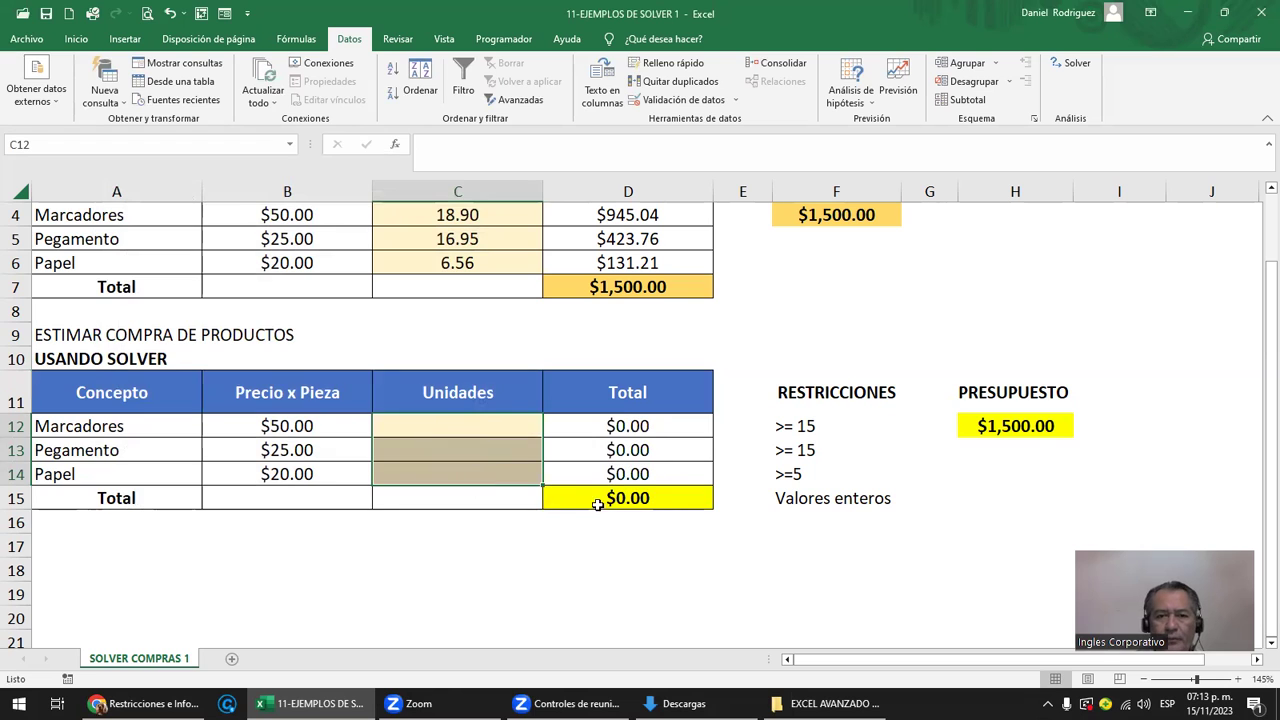
click(630, 500)
double_click(630, 500)
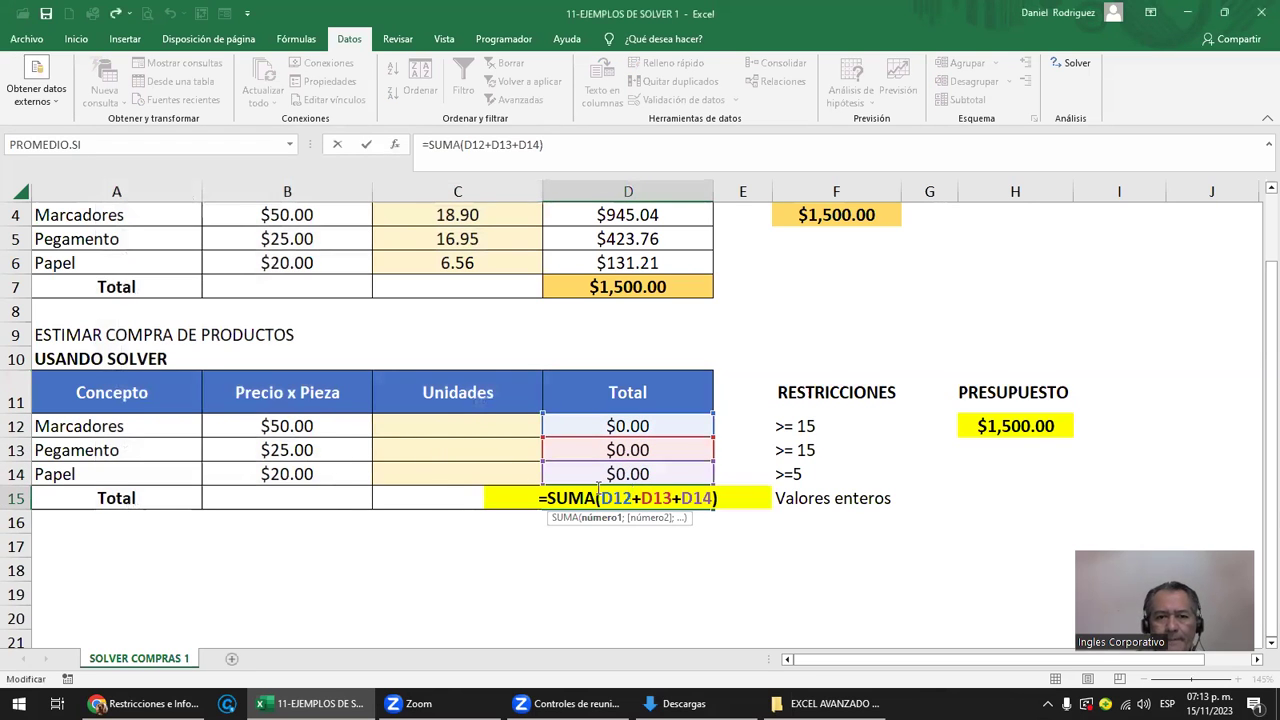
key(Escape)
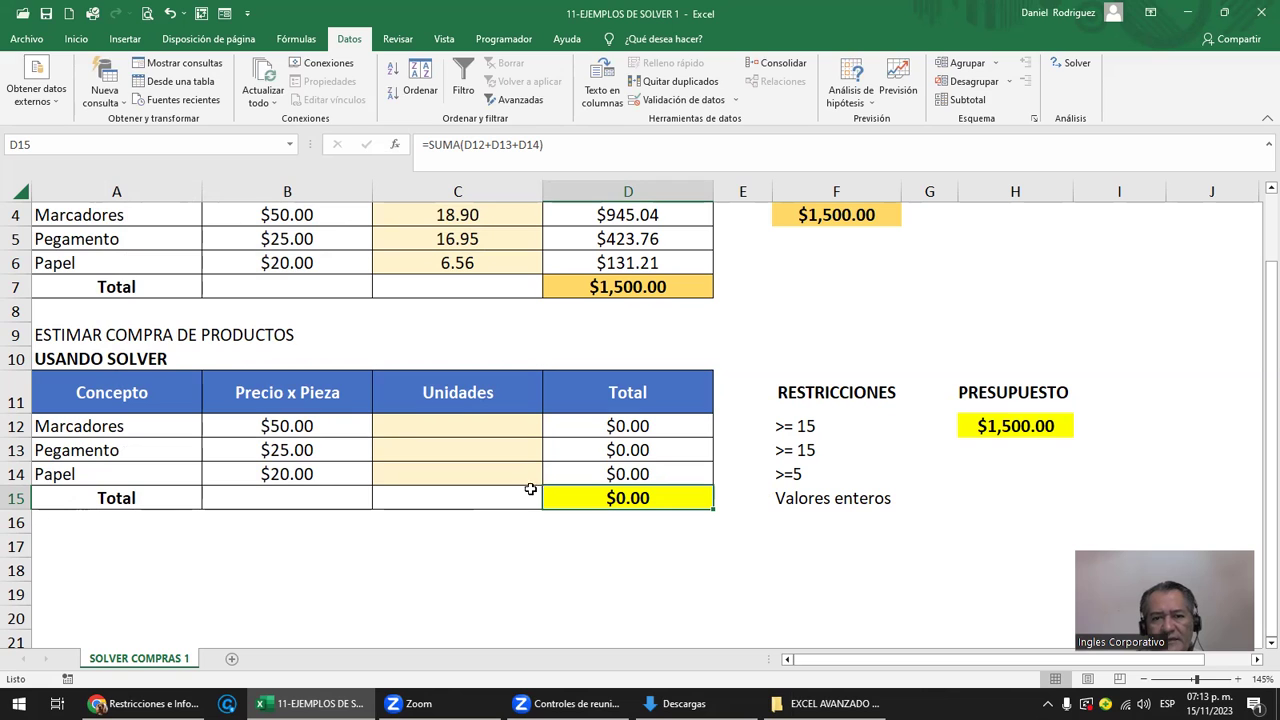
double_click(650, 497)
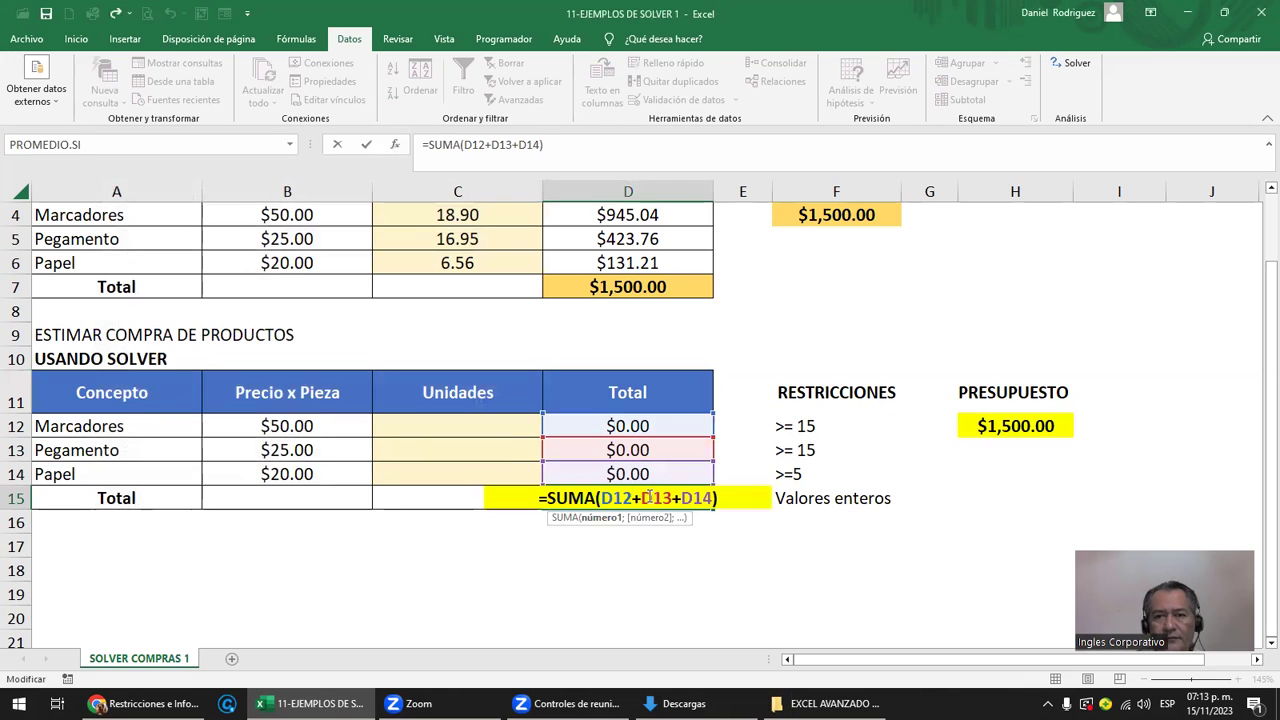
key(Escape)
drag(800, 394, 818, 505)
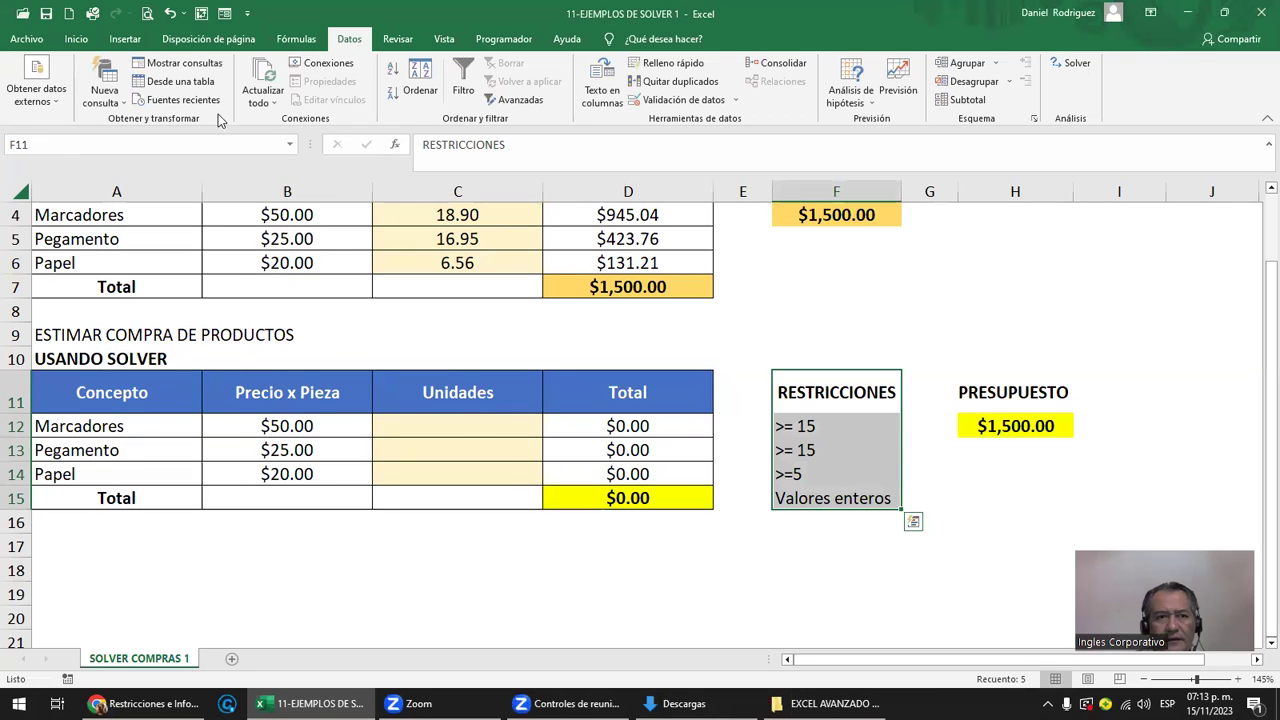
- Apply an outside border around the RESTRICCIONES block F11:F15
click(76, 38)
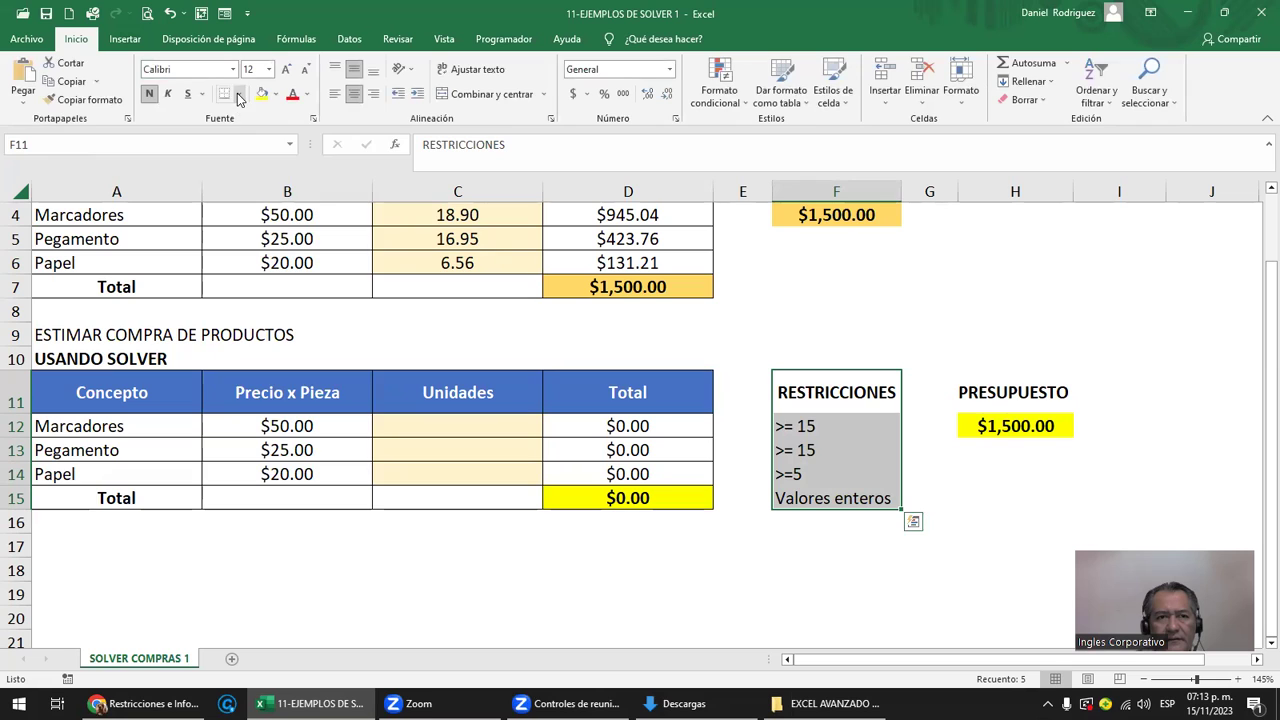
click(240, 97)
click(300, 287)
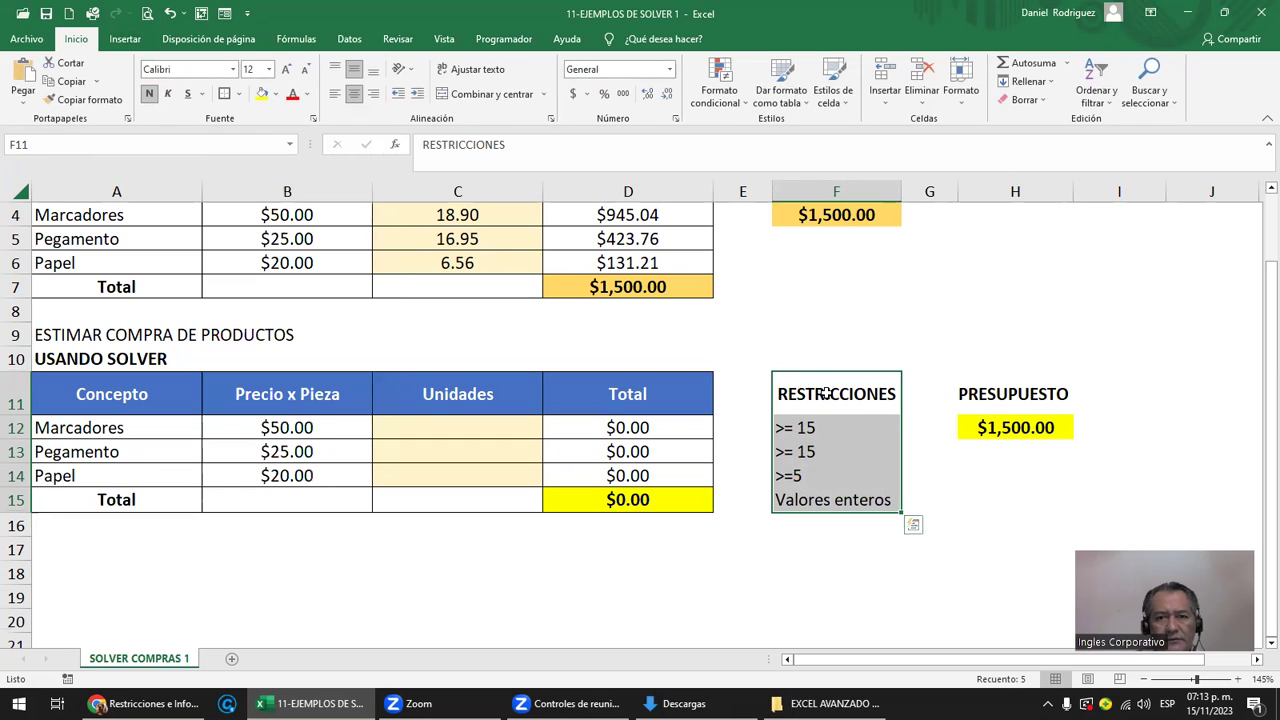
click(825, 393)
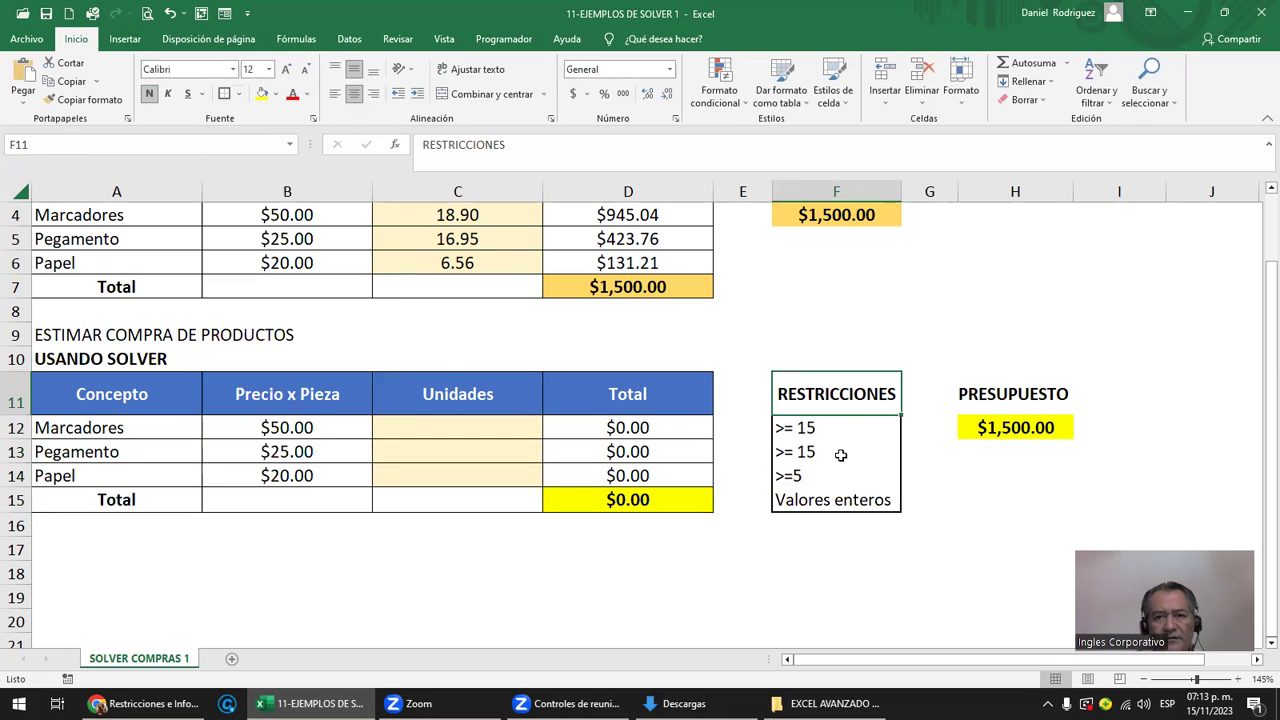
- Review the restriction values, the PRESUPUESTO header and the empty Unidades cells C12:C14
click(850, 499)
drag(797, 428, 790, 487)
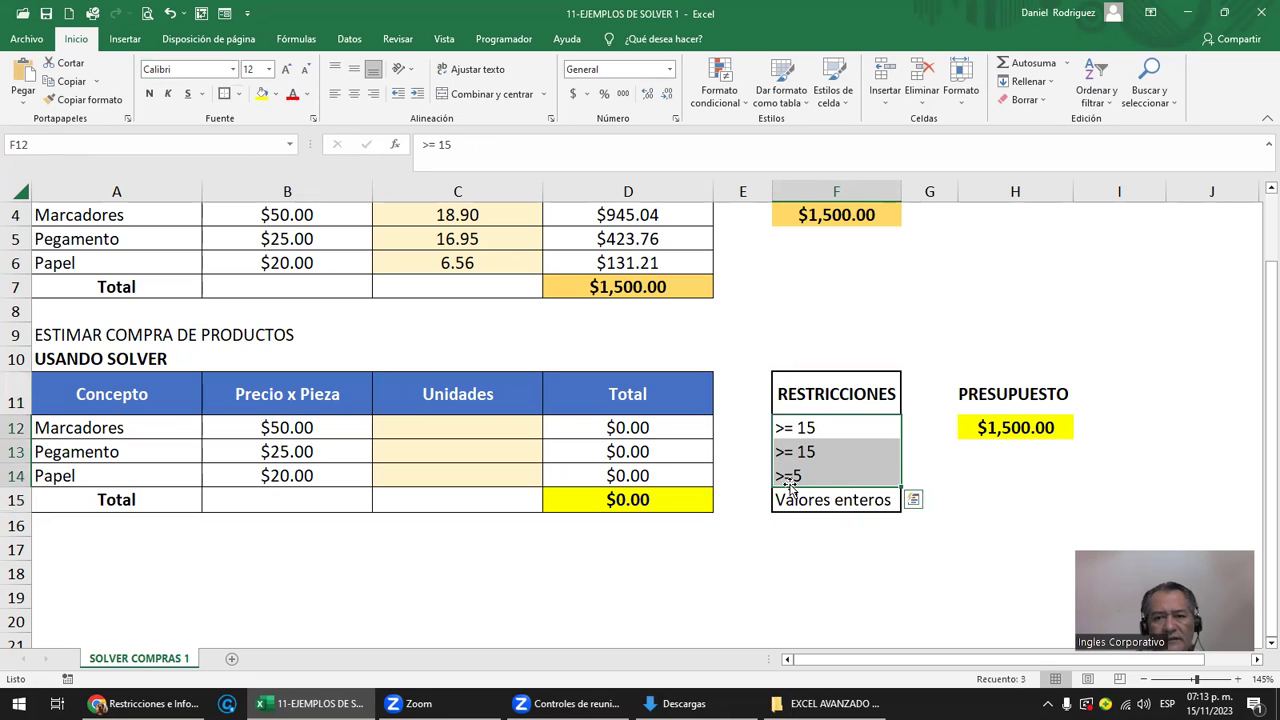
click(938, 395)
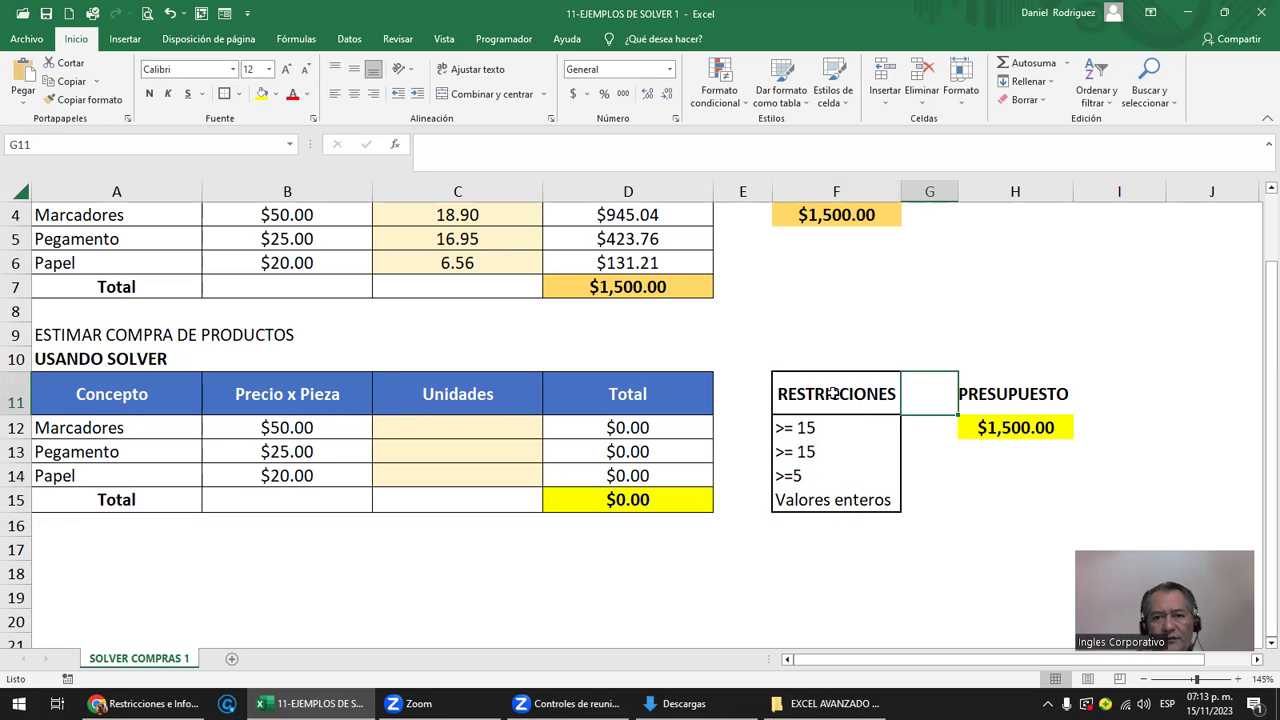
drag(834, 393, 830, 499)
click(999, 392)
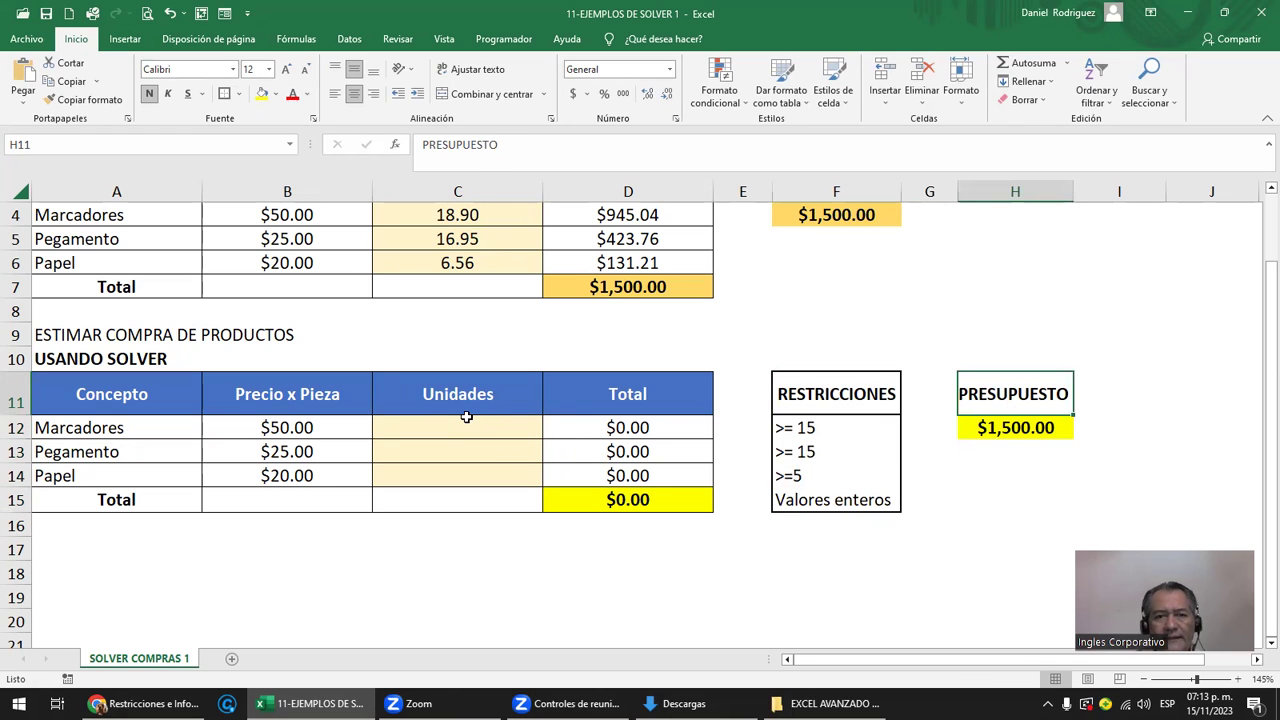
drag(460, 426, 458, 474)
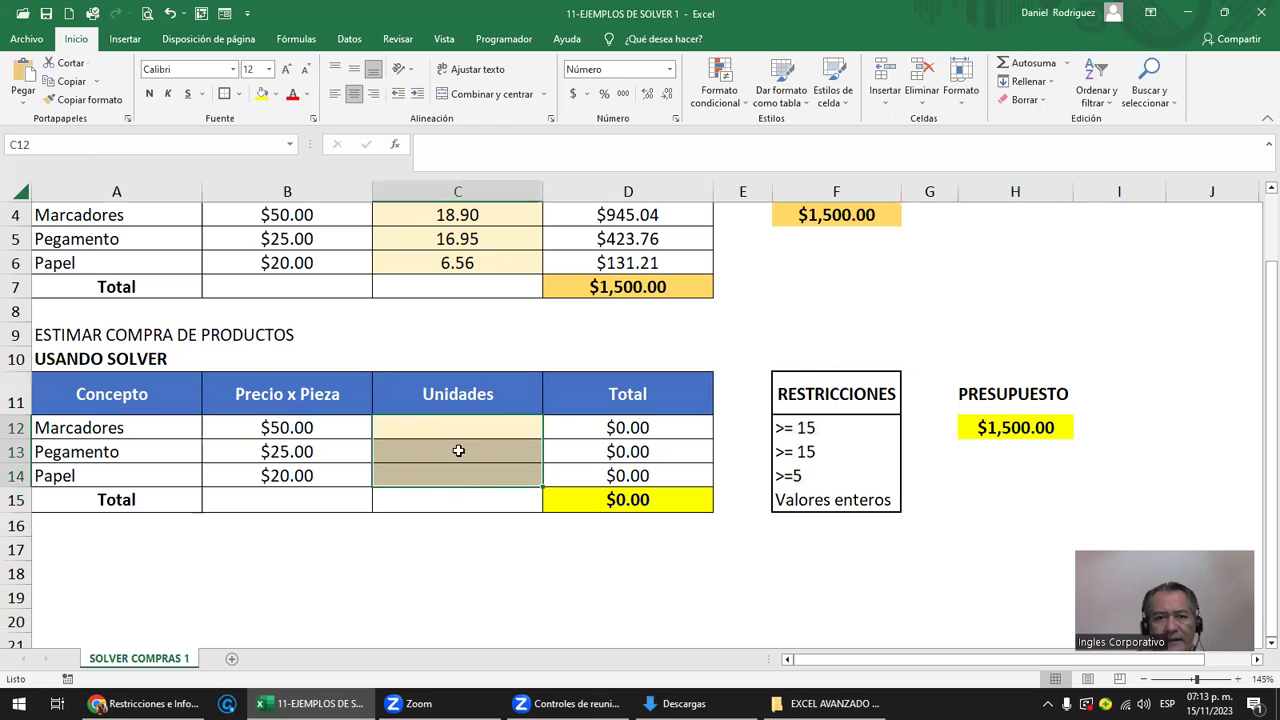
drag(452, 428, 443, 476)
click(727, 308)
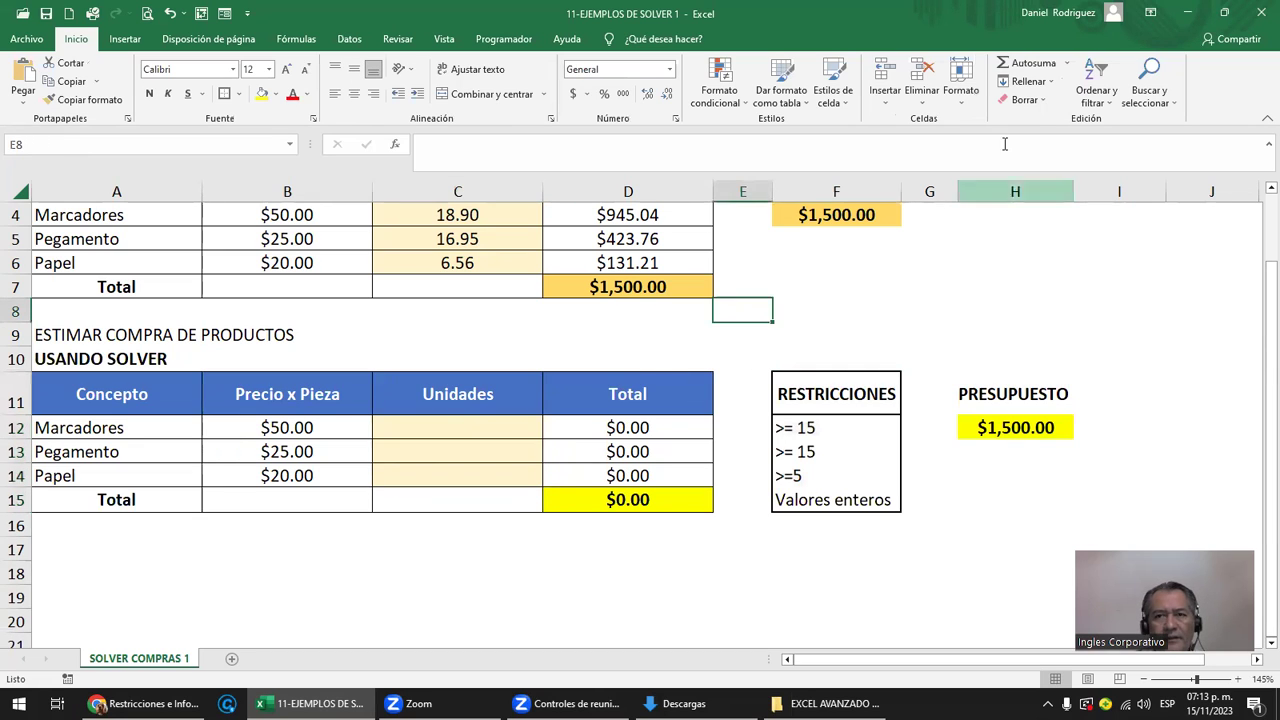
- Reopen Solver and replace the variable cells with $C$12:$C$14
click(350, 42)
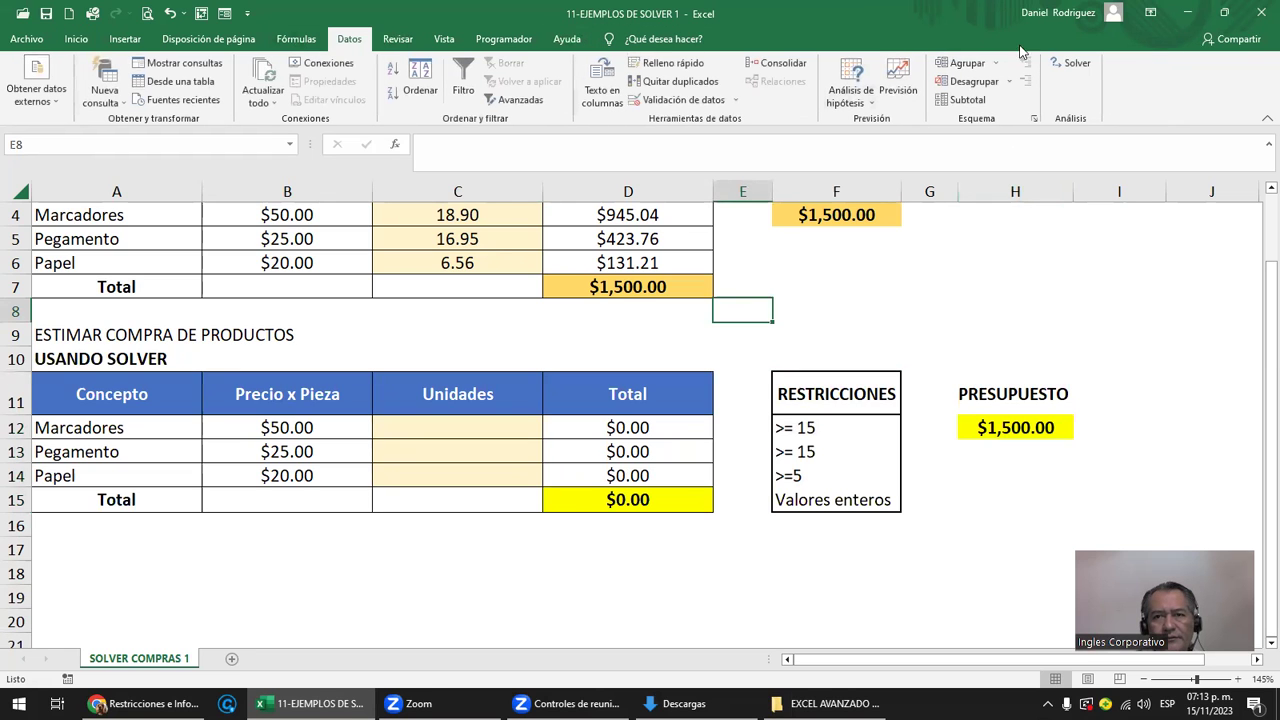
click(1069, 64)
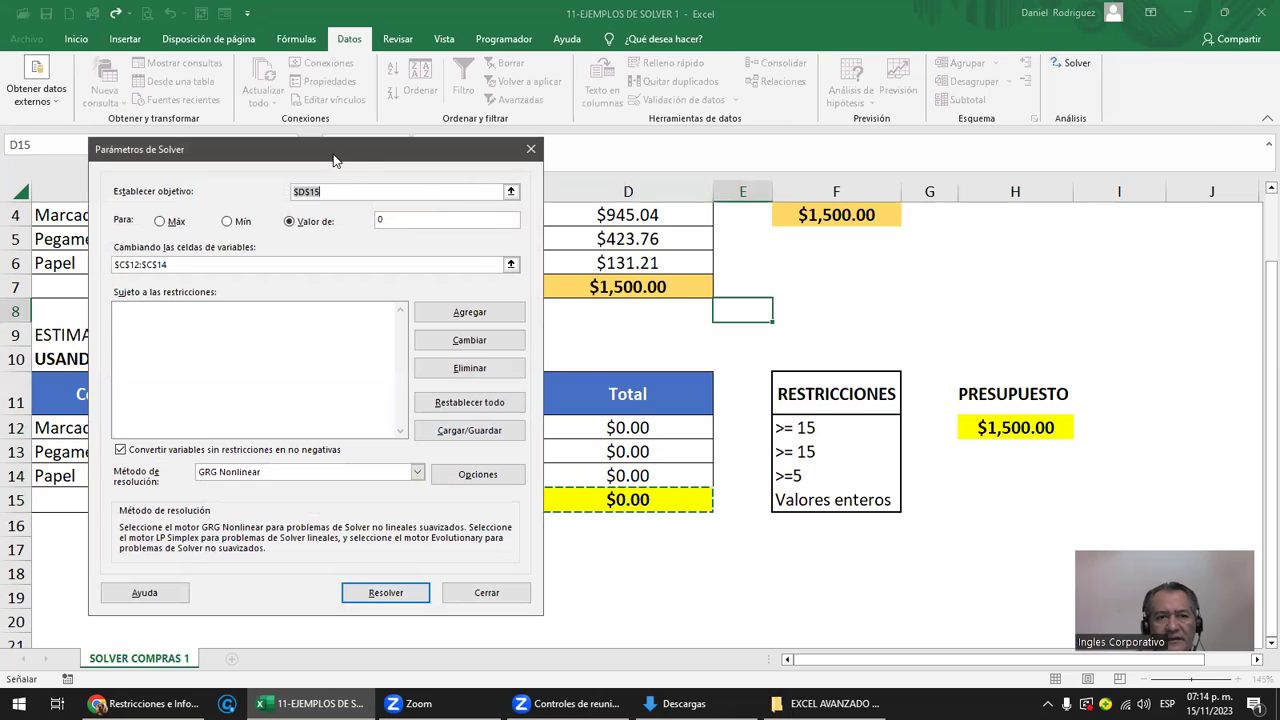
drag(333, 155, 315, 159)
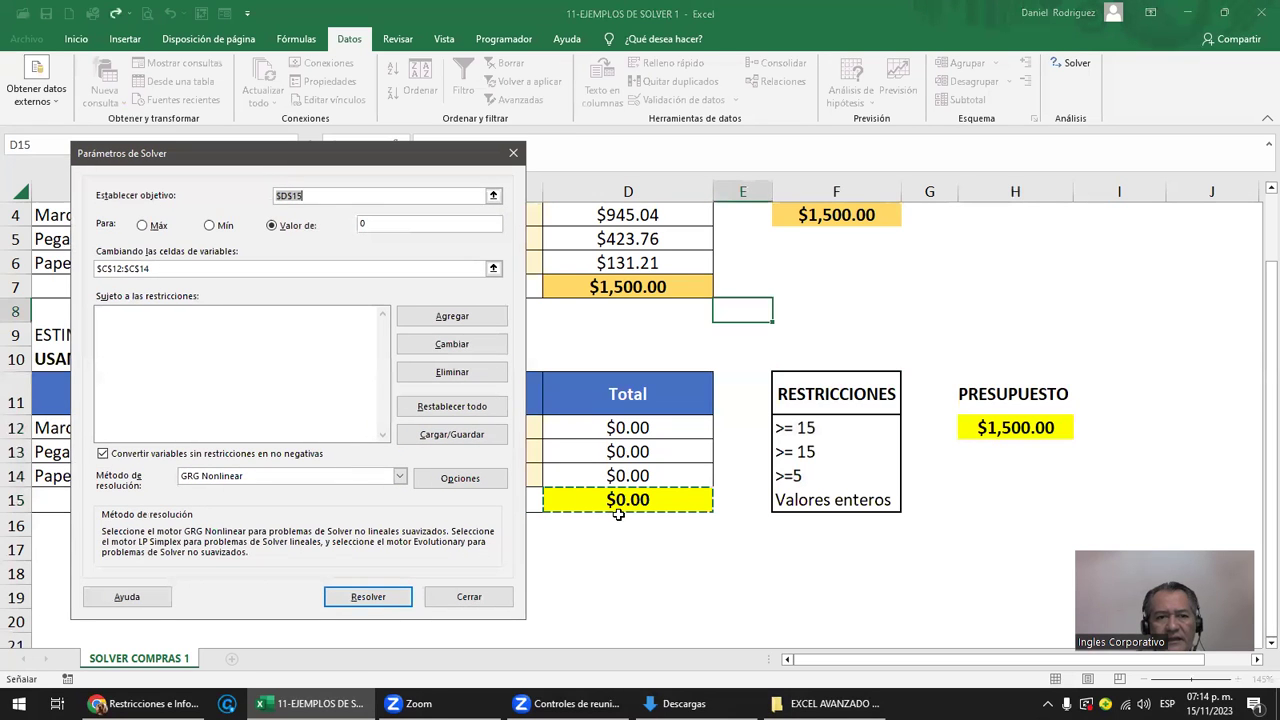
click(171, 267)
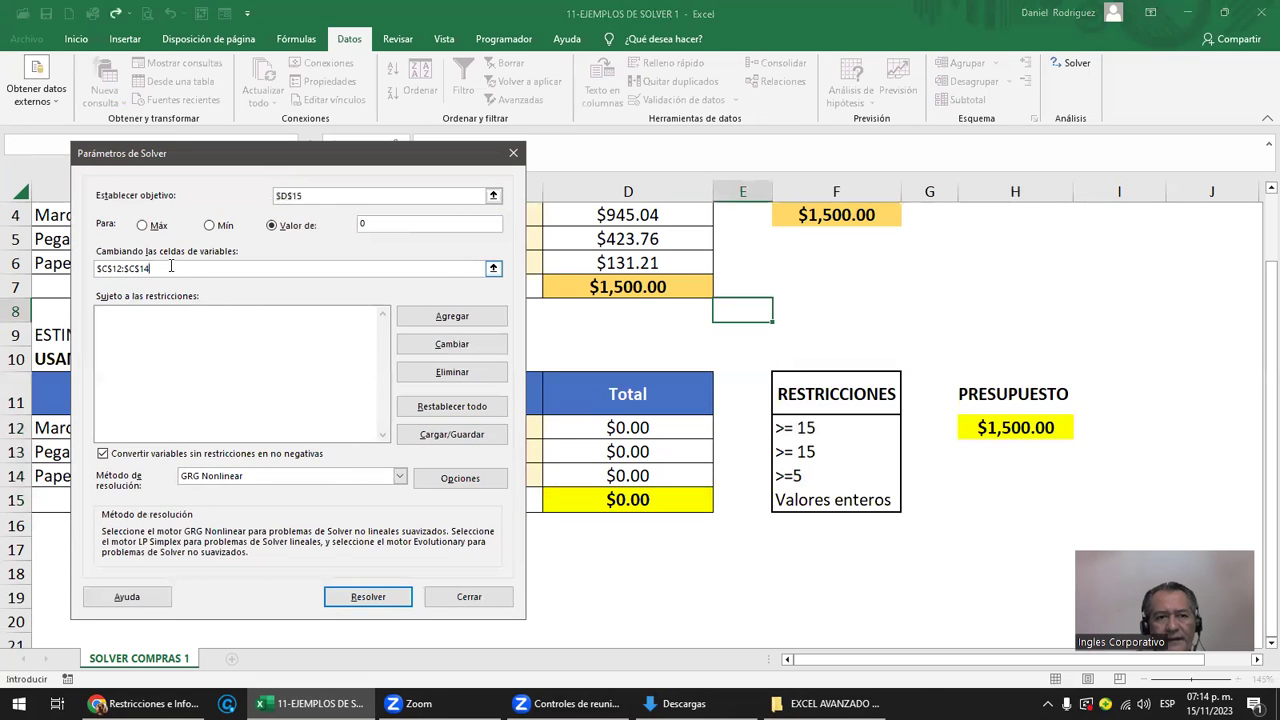
double_click(190, 269)
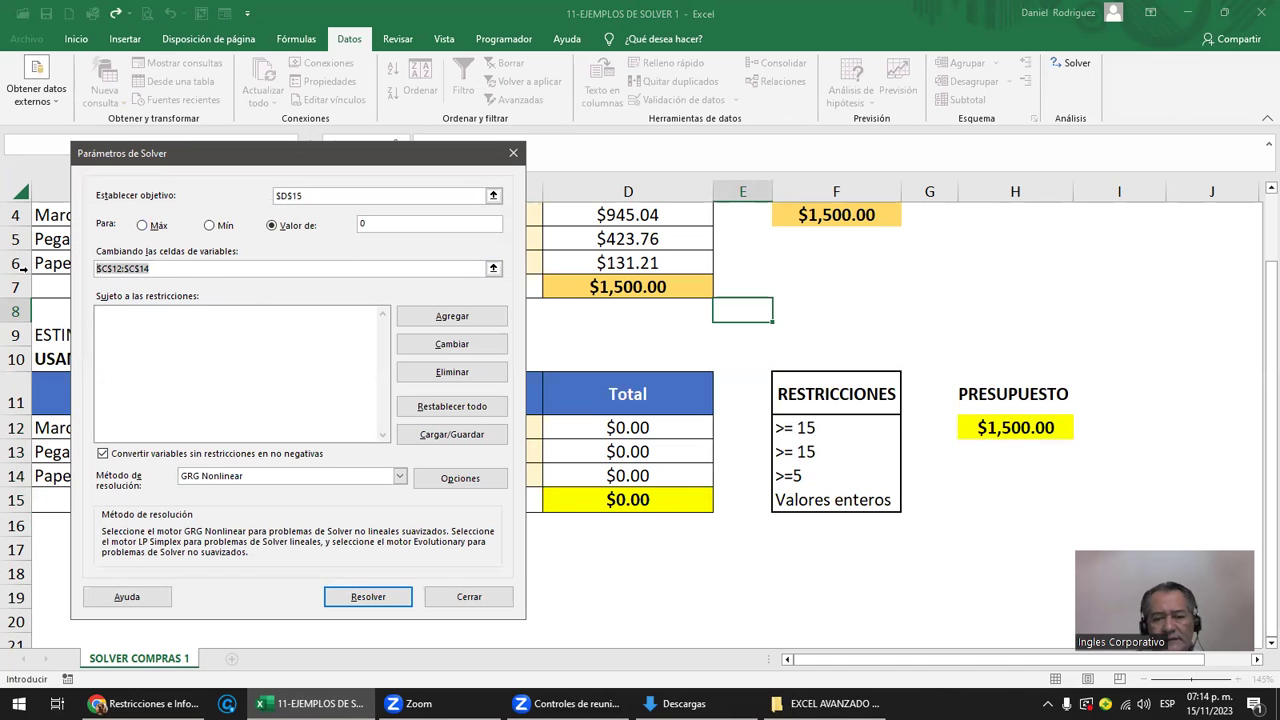
key(BackSpace)
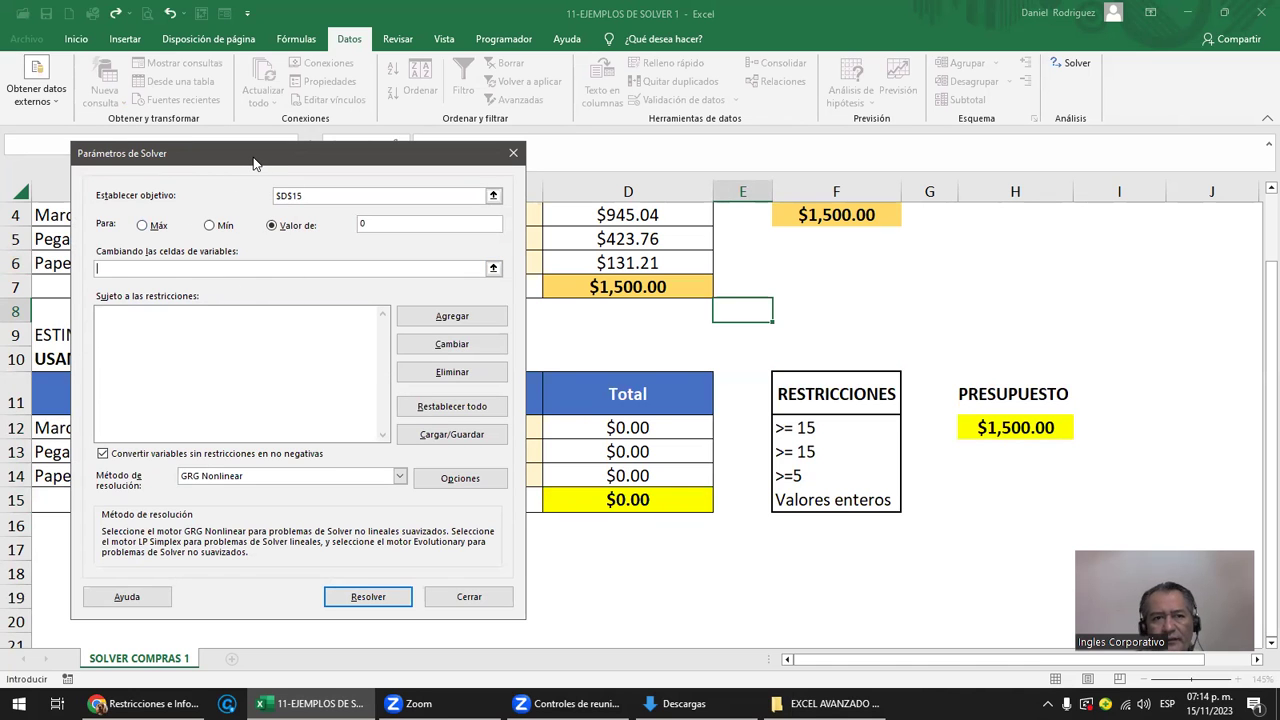
drag(253, 163, 837, 137)
drag(455, 425, 454, 471)
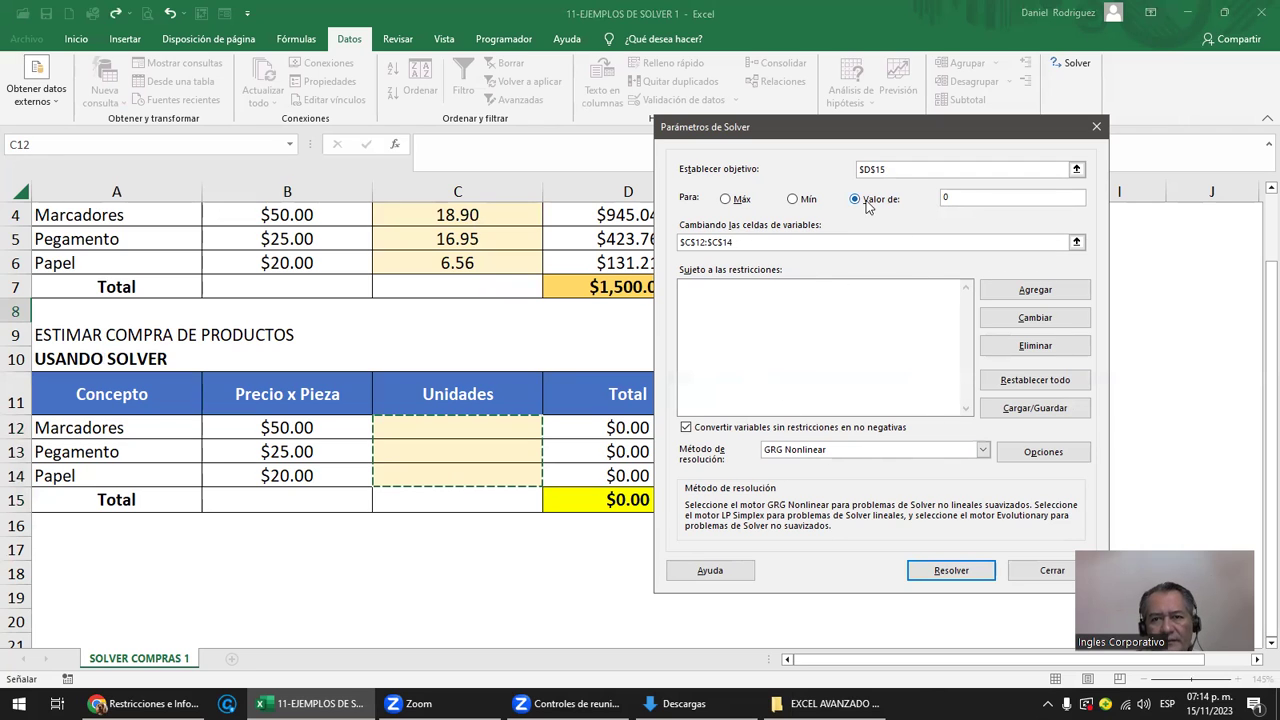
click(953, 197)
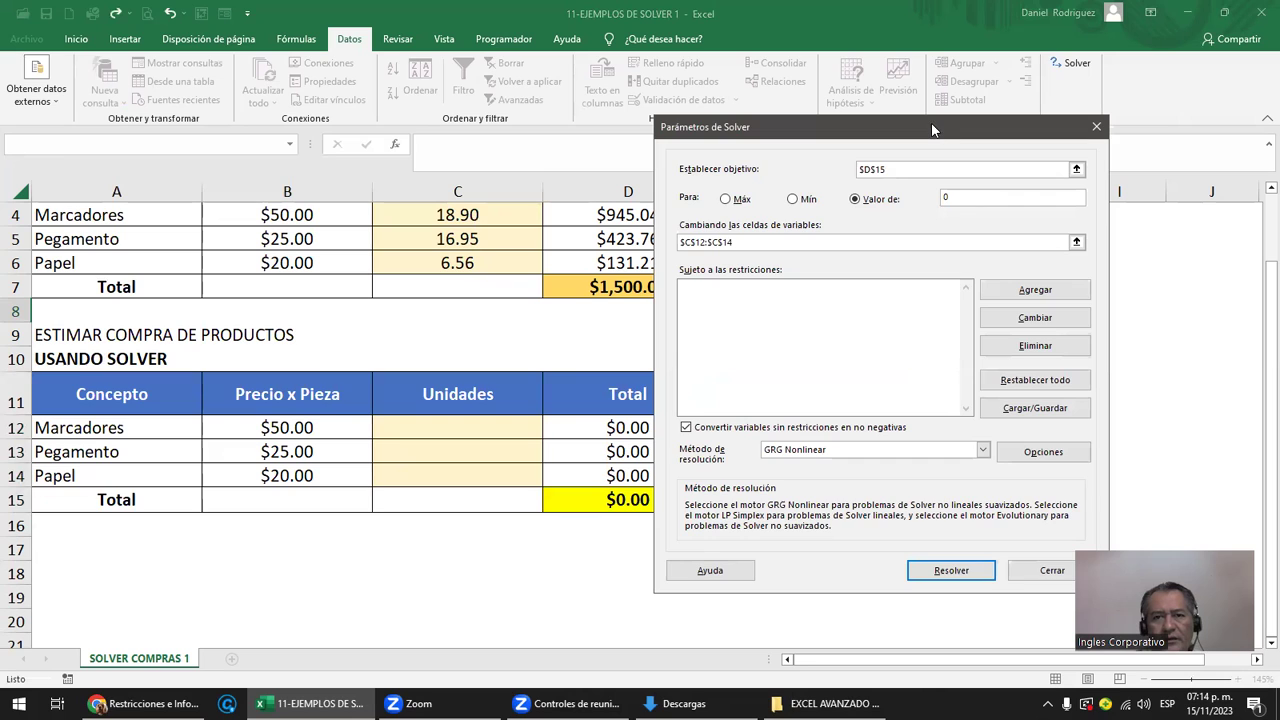
- Set the target value to 1500 and solve for the unit quantities
drag(930, 130, 745, 103)
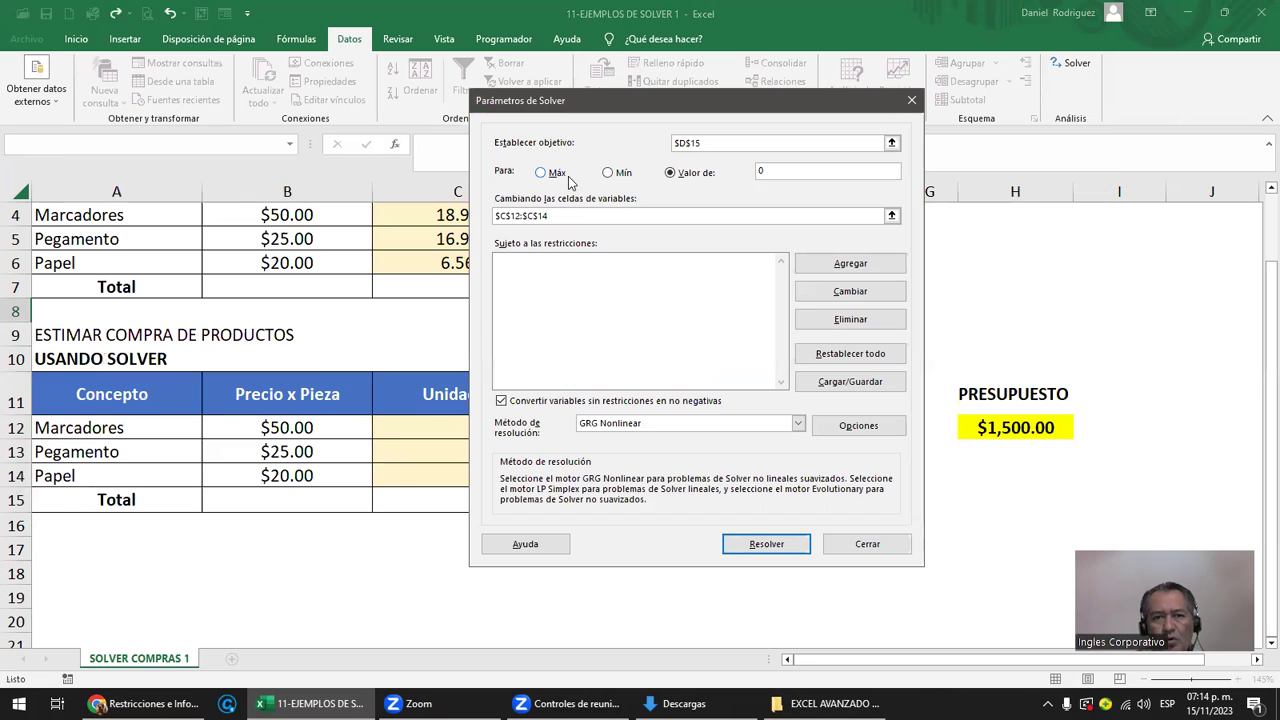
click(690, 173)
text(1500)
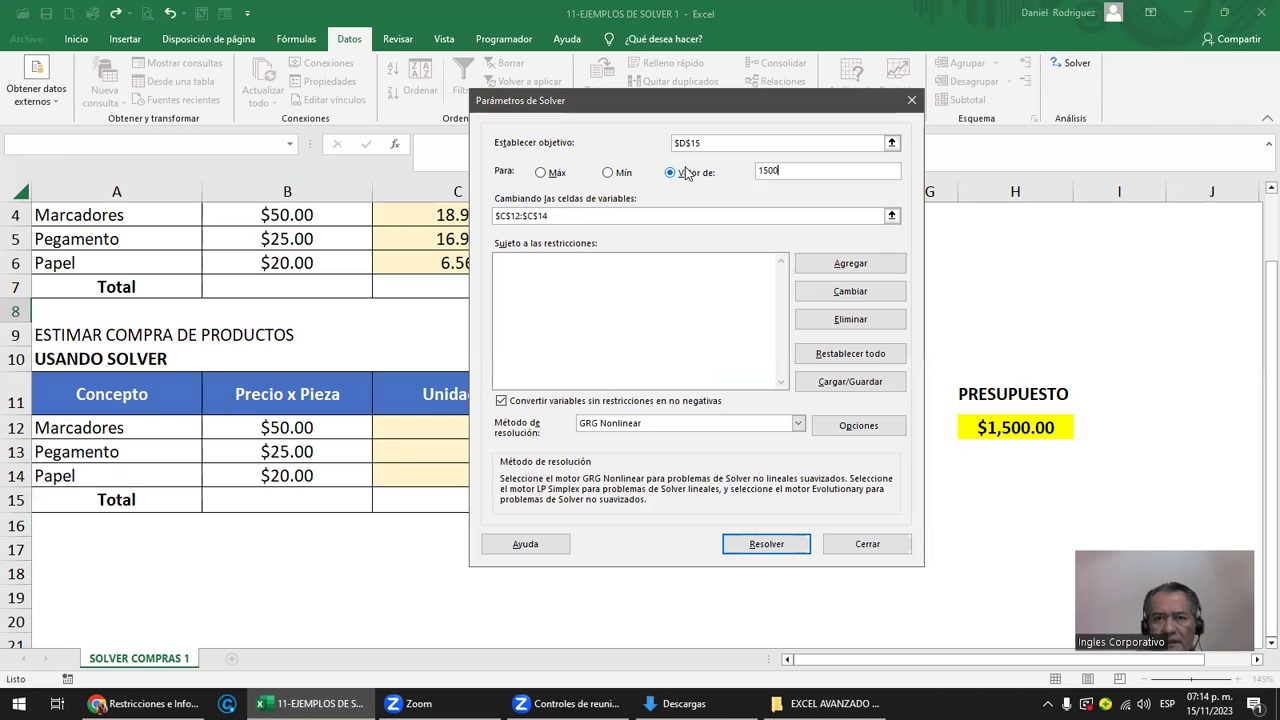
click(613, 330)
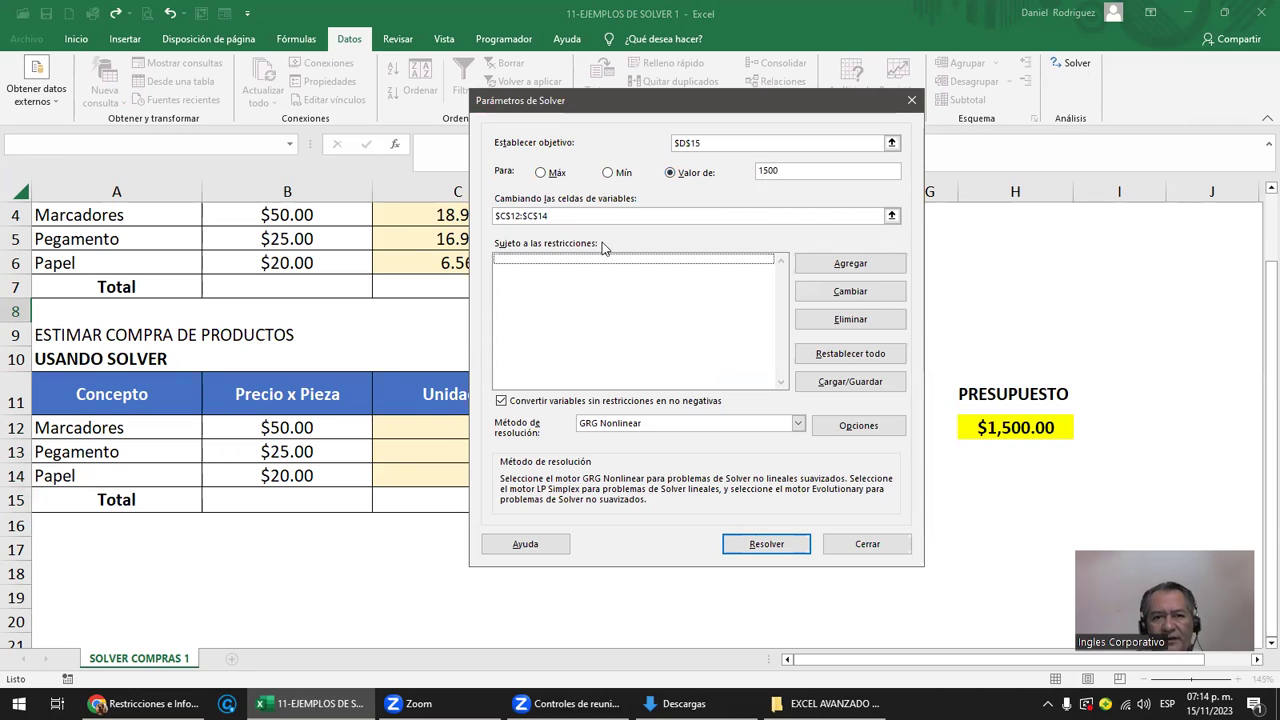
click(769, 551)
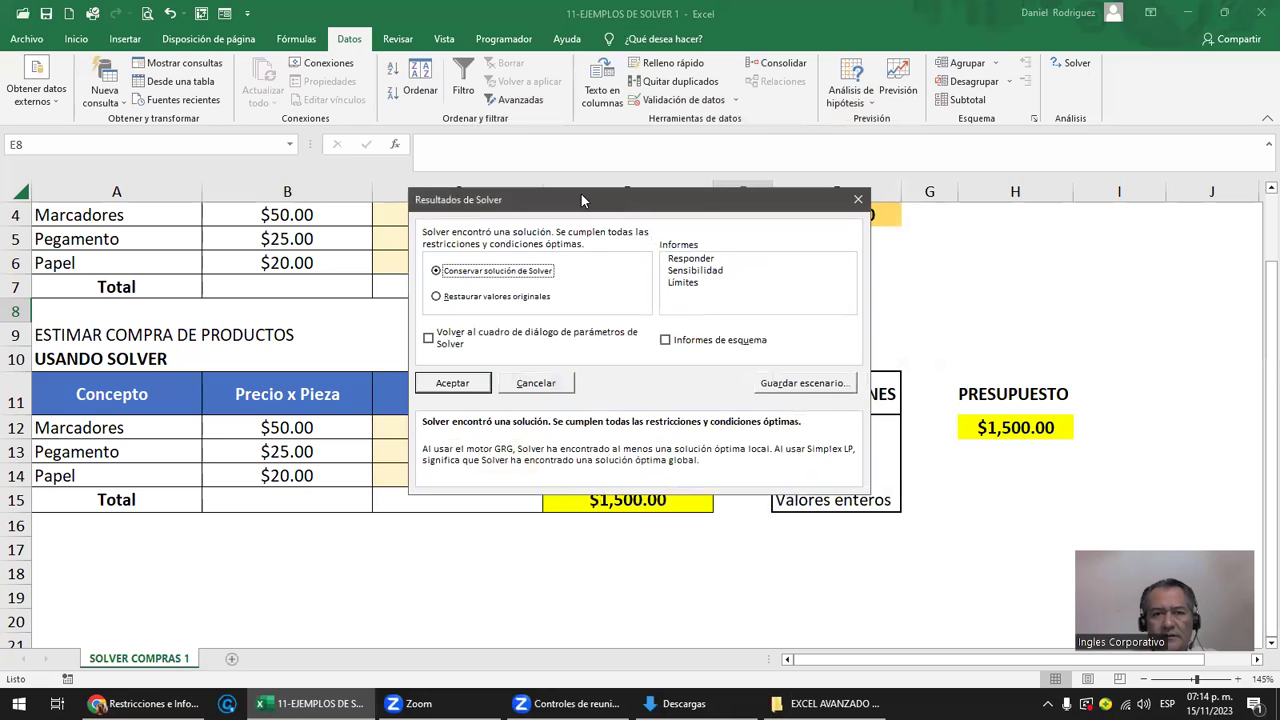
- Accept the 21.28, 10.64 and 8.51 unit solution, check the restrictions, and reopen Solver
drag(581, 199, 793, 186)
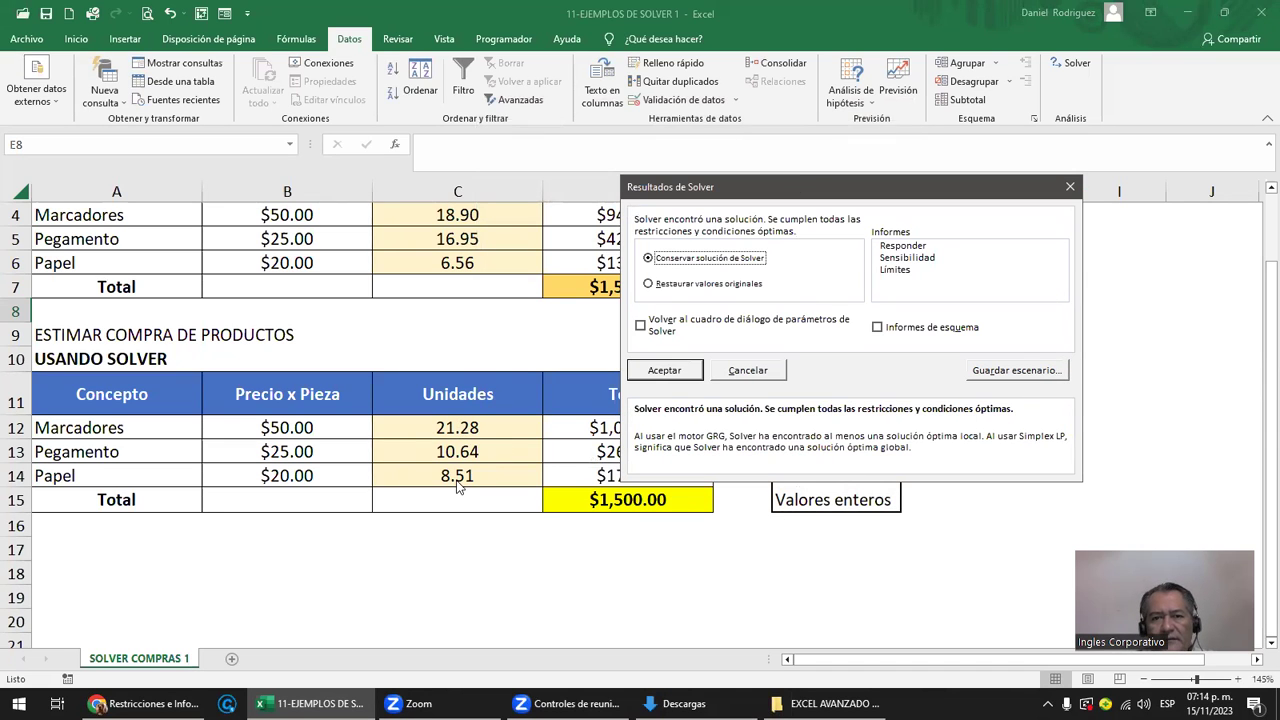
click(665, 372)
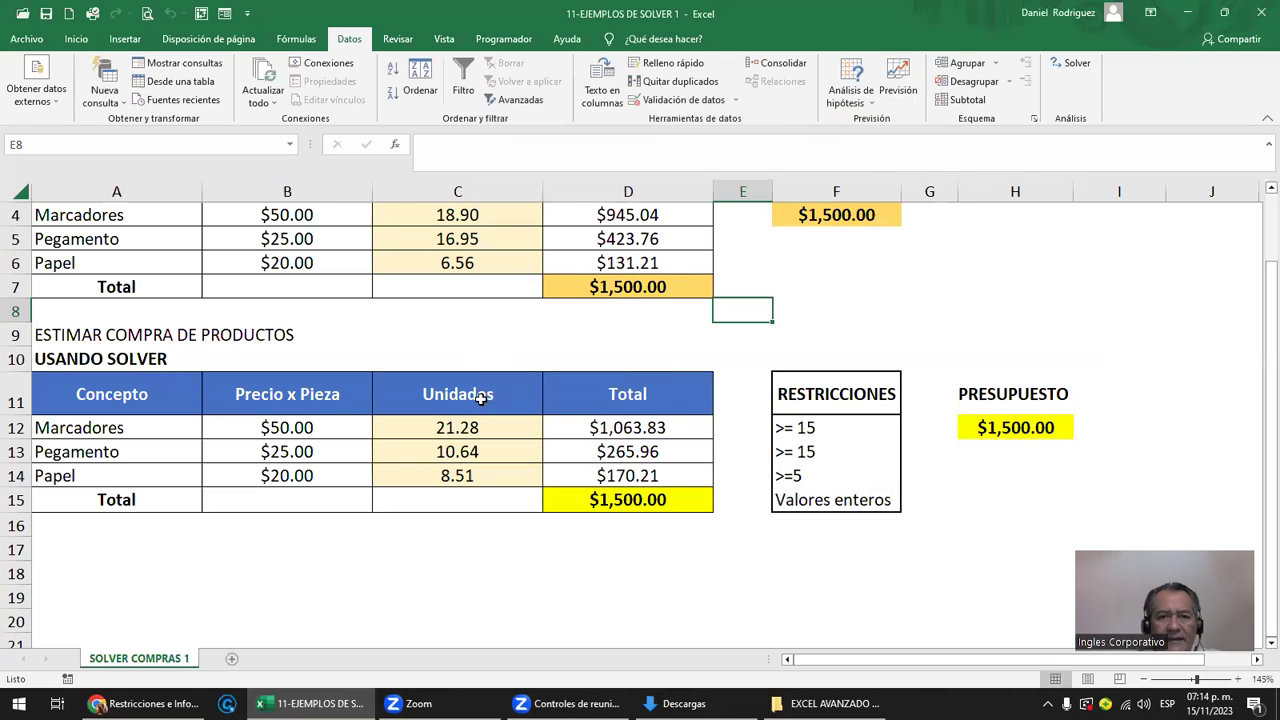
click(824, 427)
click(805, 495)
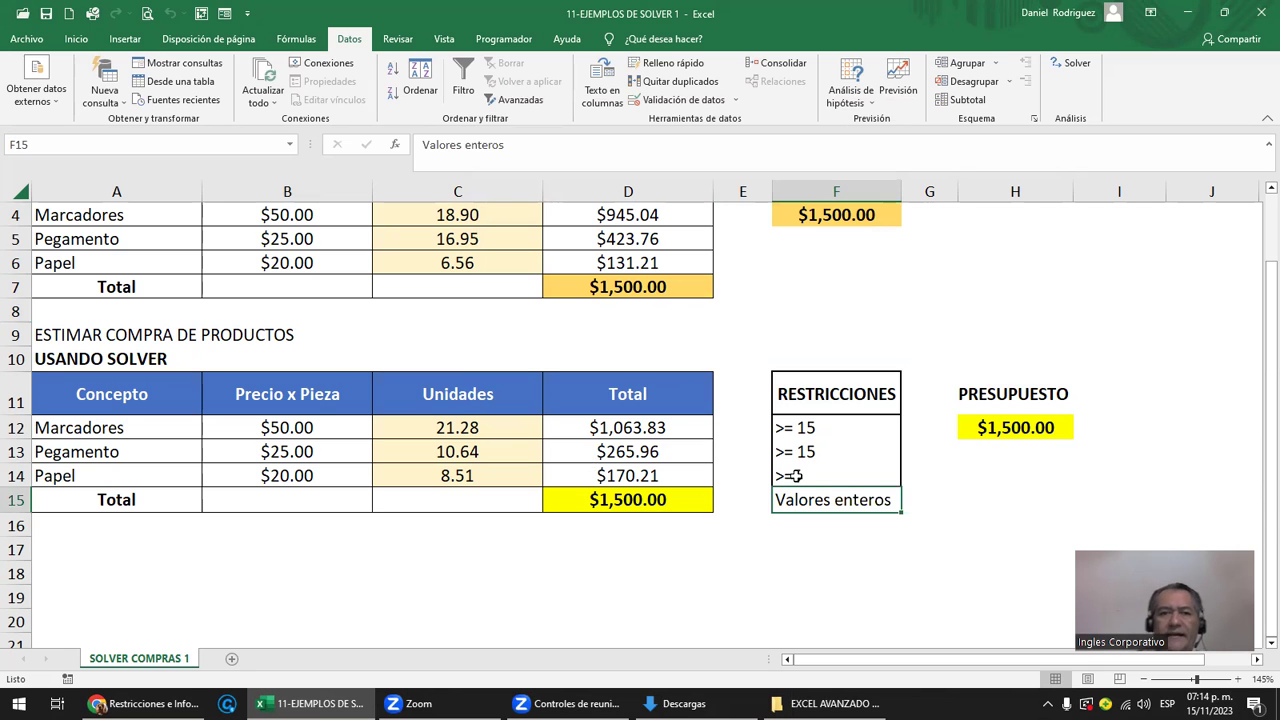
click(1075, 63)
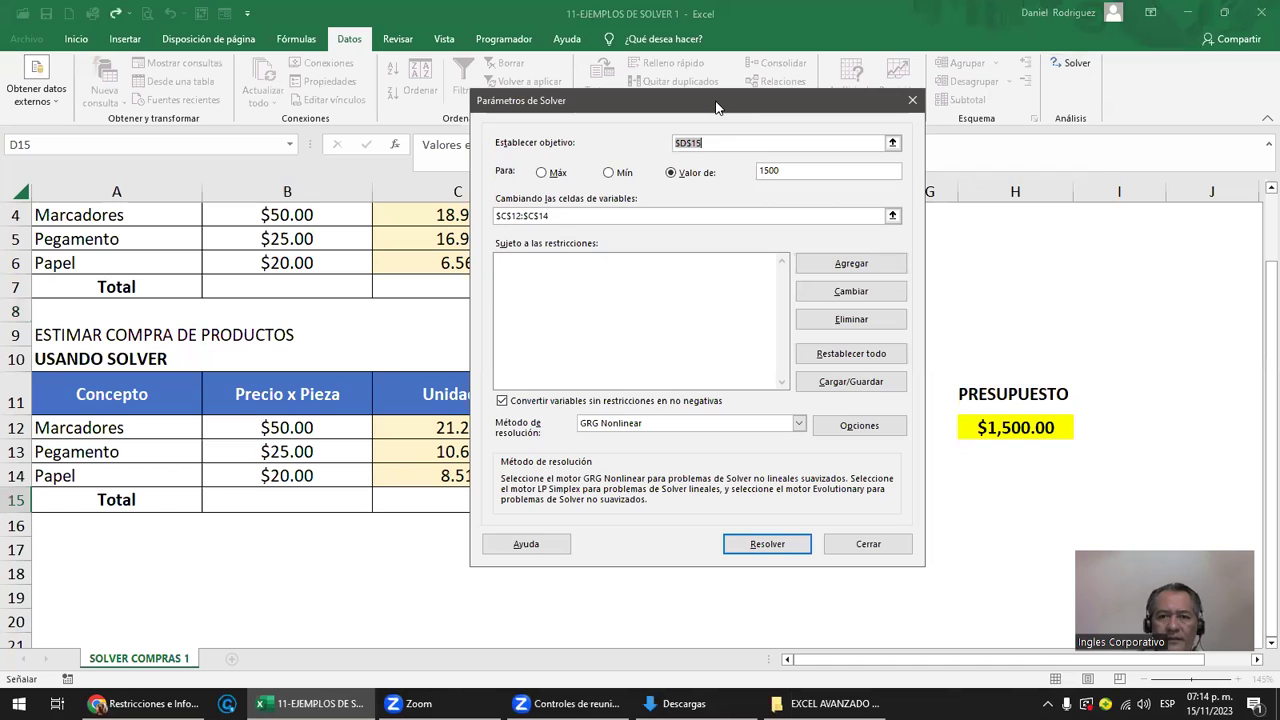
- Check the D15 objective, 1500 target and C12:C14 variable cells, then start a new constraint
drag(716, 106, 897, 78)
click(955, 142)
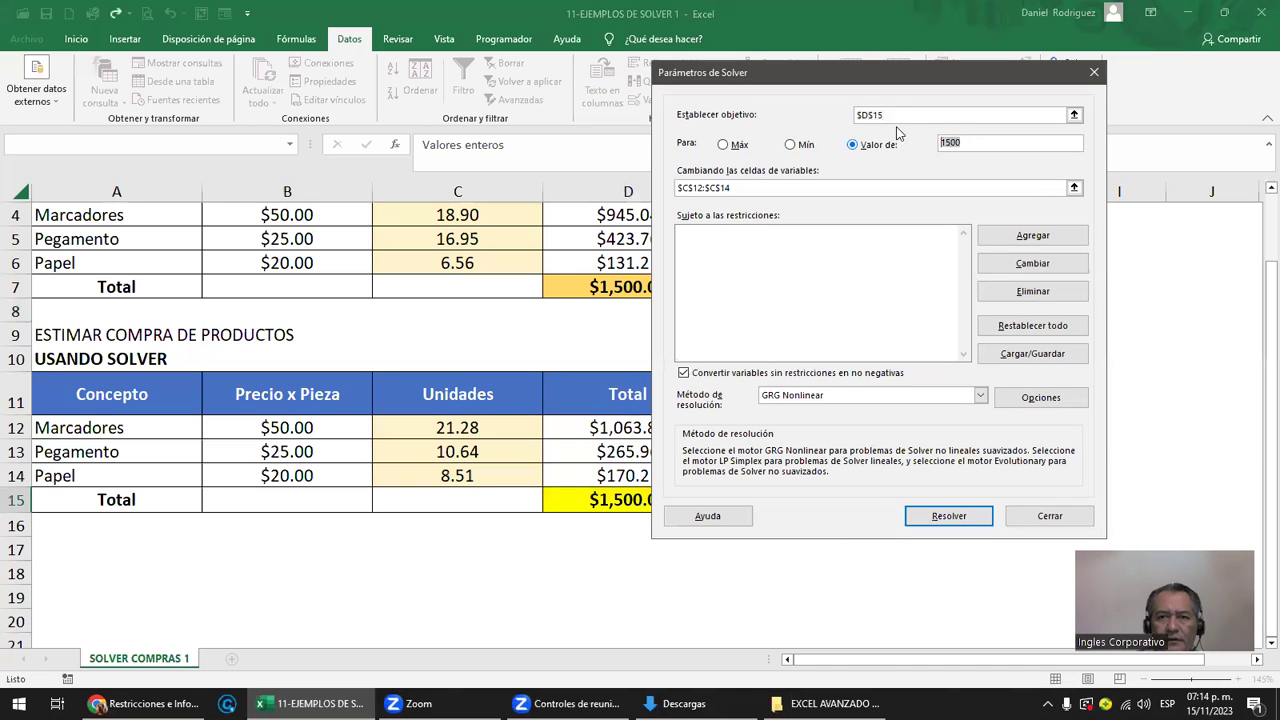
click(891, 113)
click(740, 188)
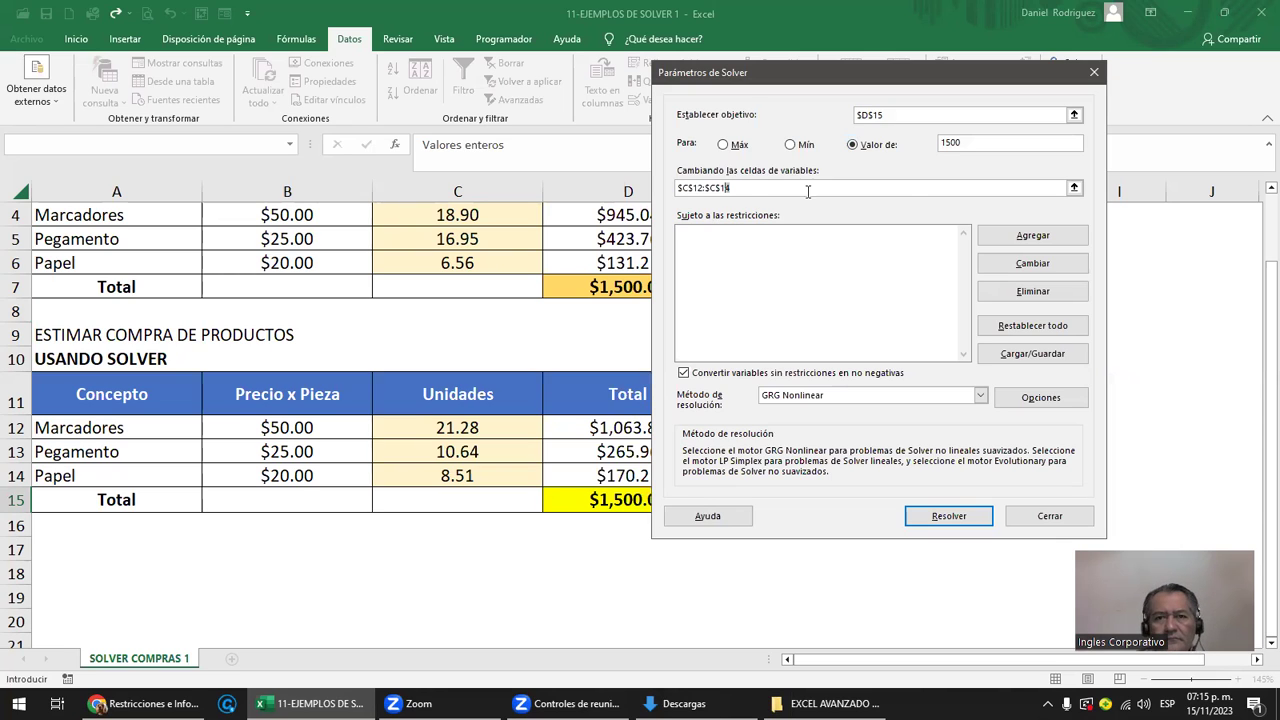
click(1013, 236)
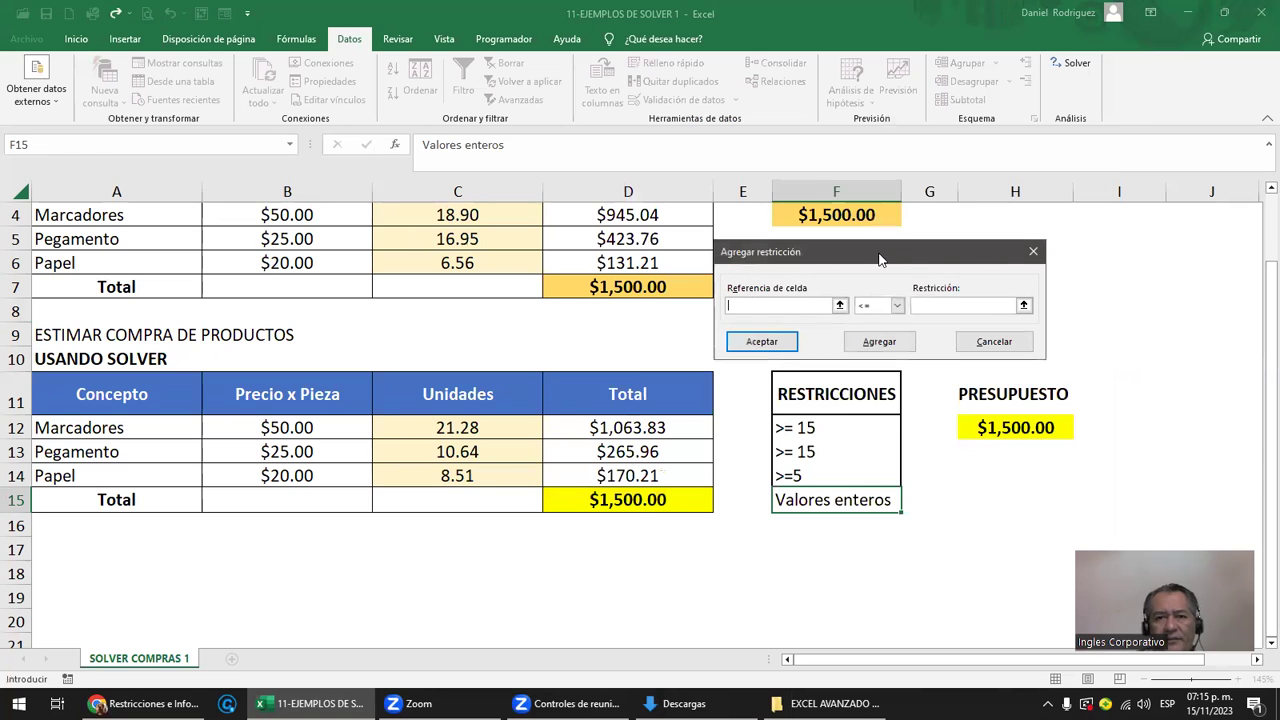
- Add an int constraint on $C$12:$C$14 so the units are whole numbers
drag(880, 259, 718, 218)
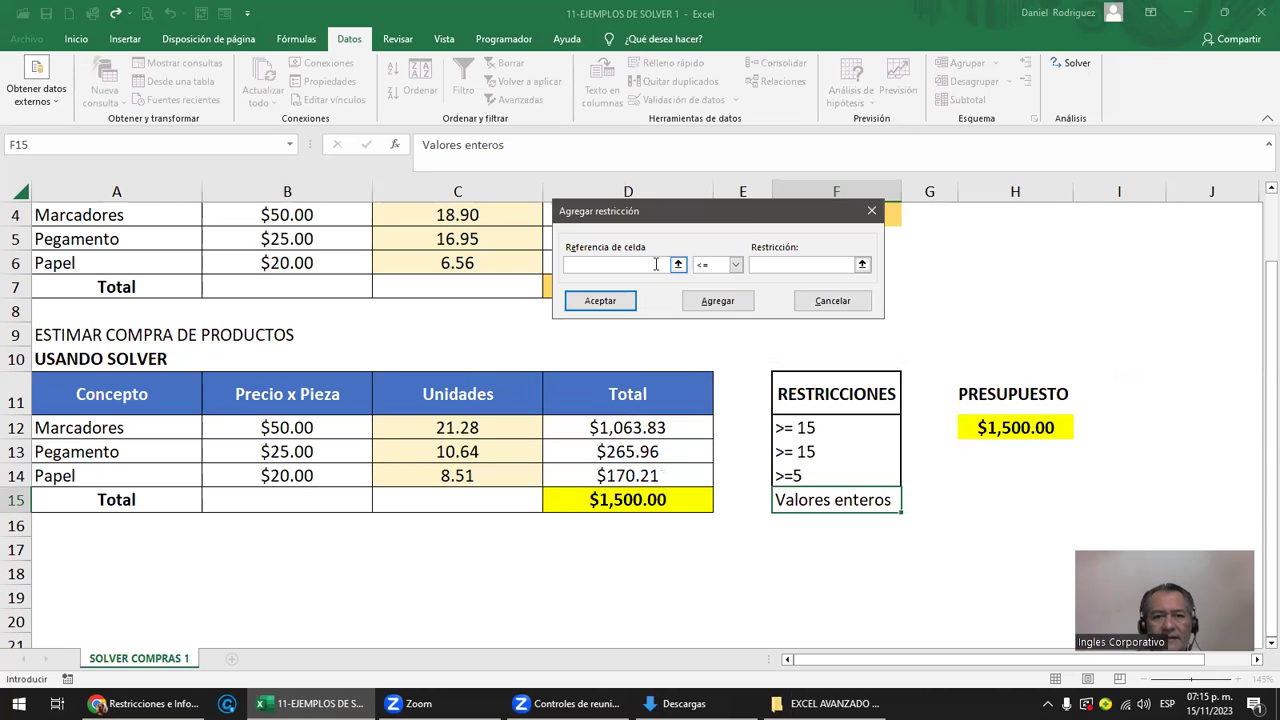
drag(457, 425, 455, 481)
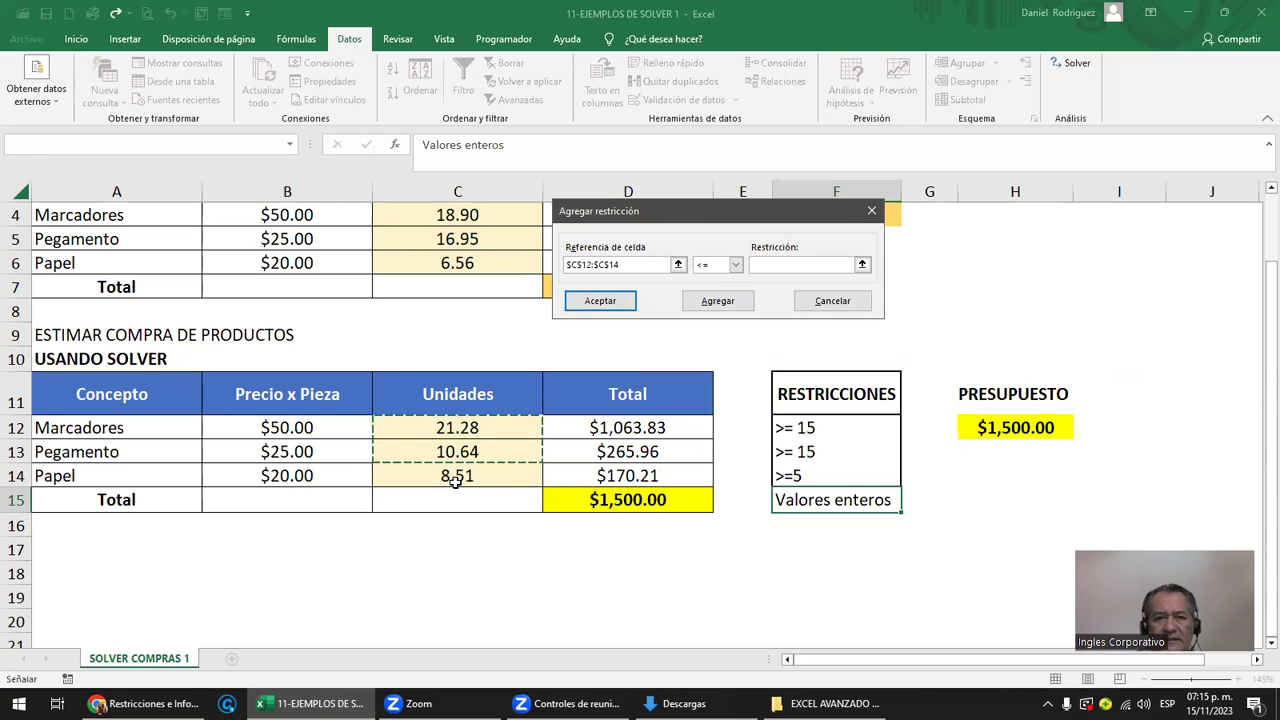
drag(457, 428, 463, 479)
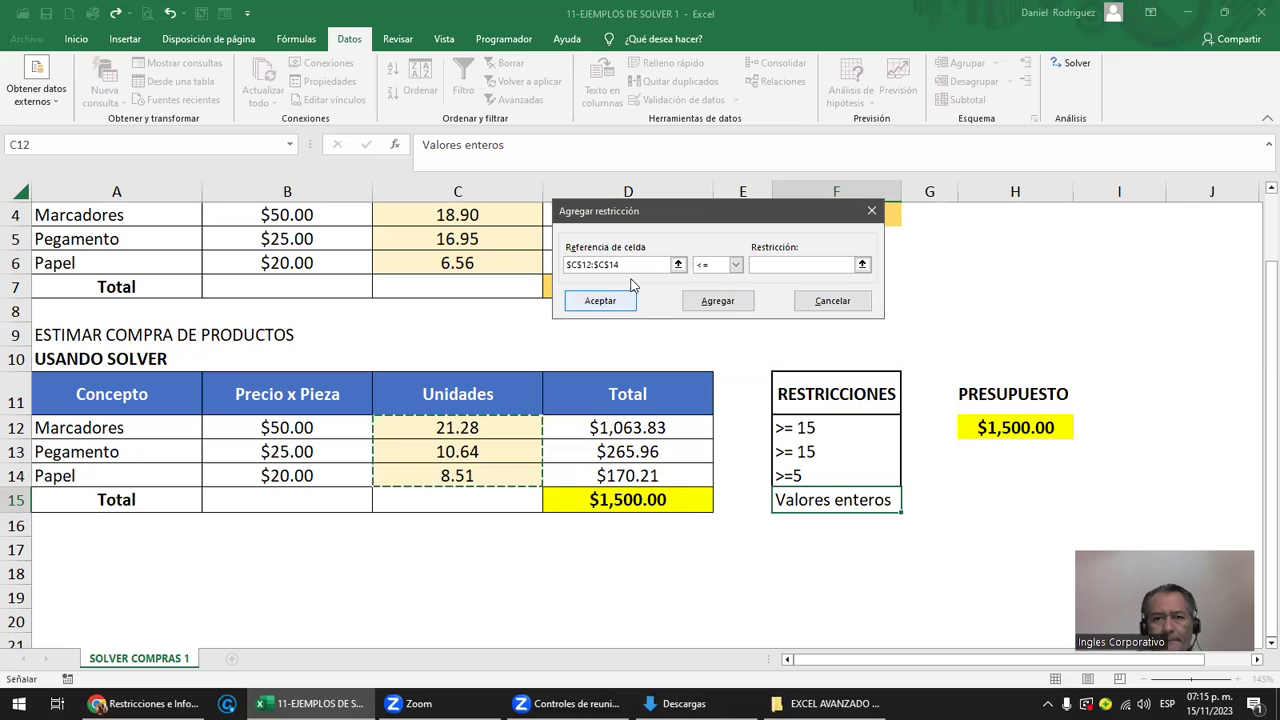
click(737, 266)
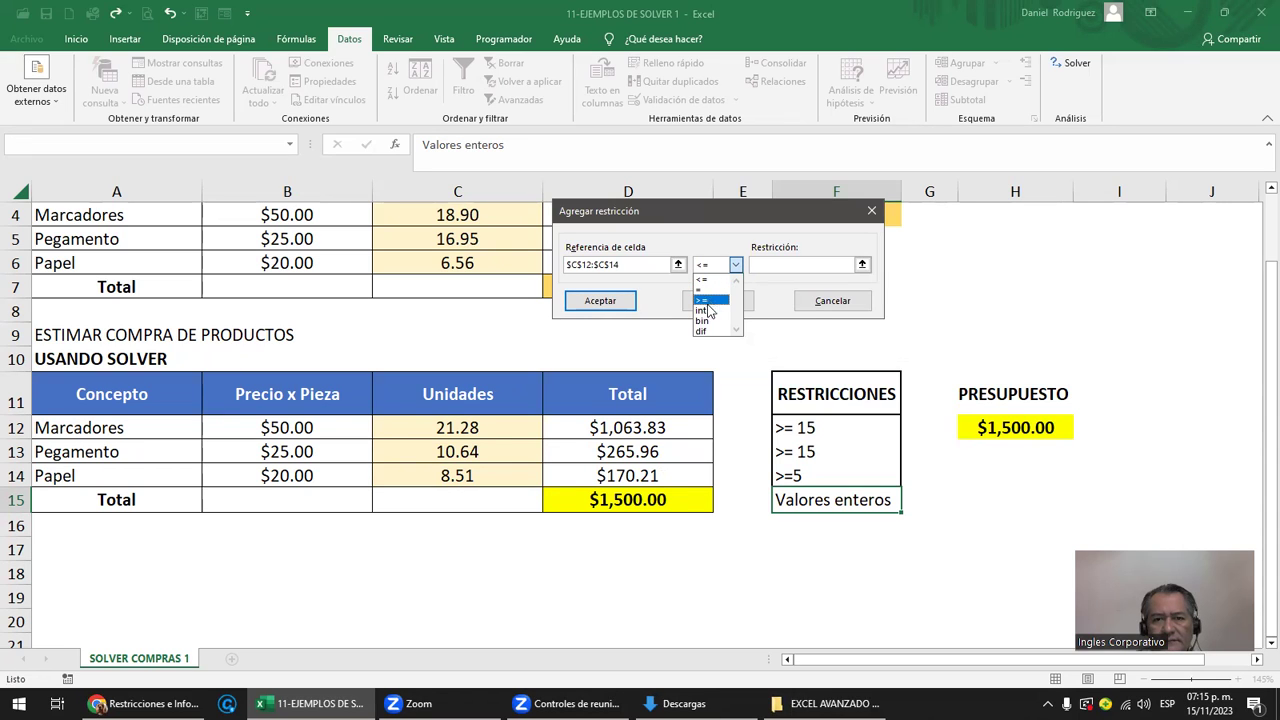
click(706, 311)
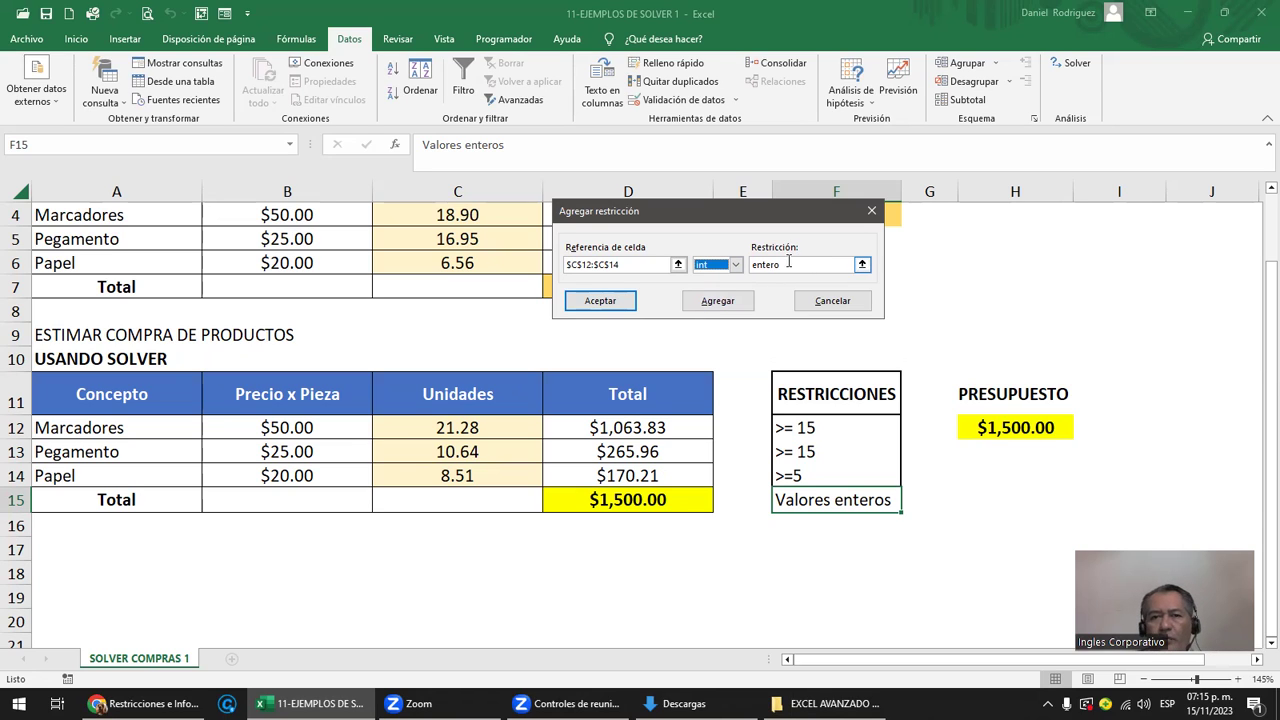
click(716, 301)
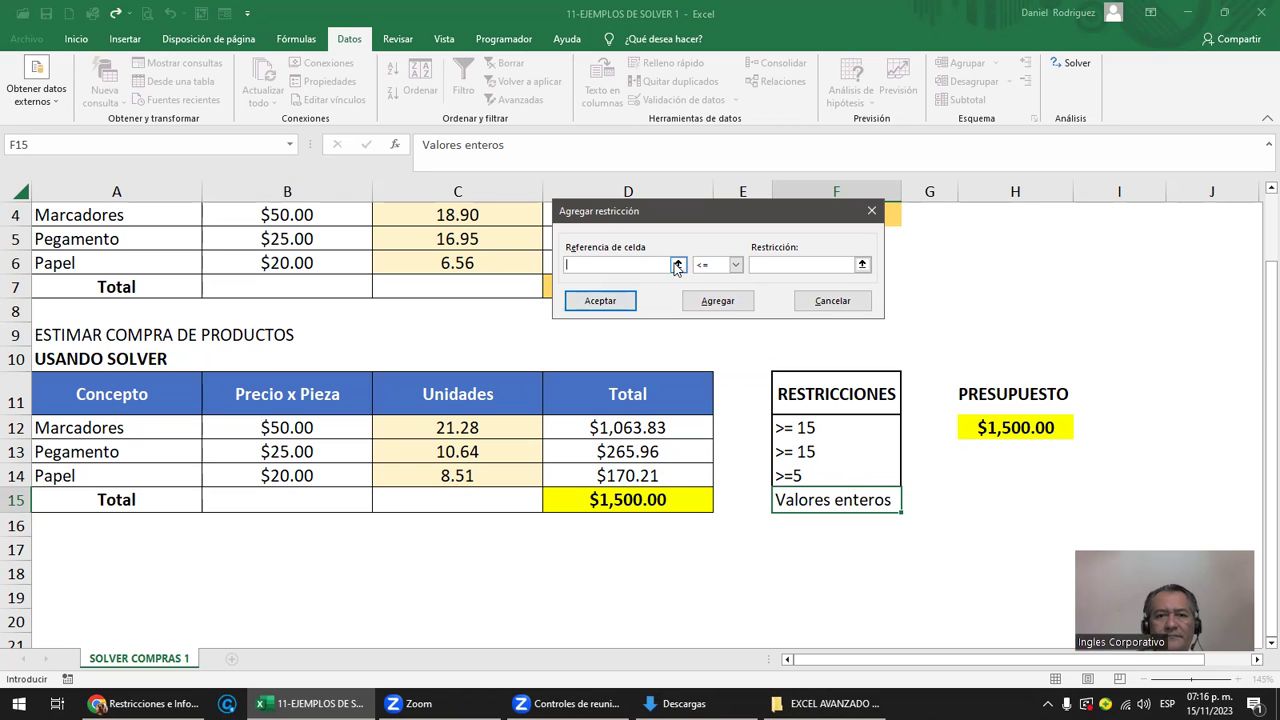
- Add the constraint $C$12 >= 15
click(429, 424)
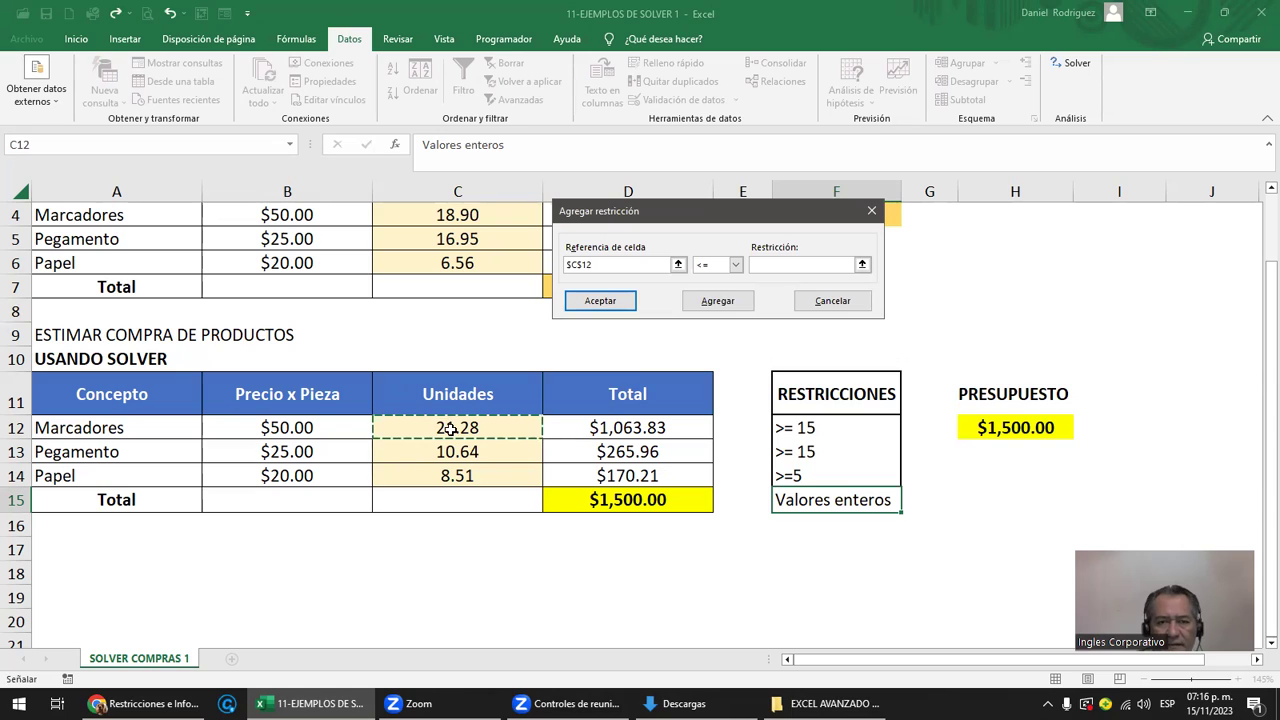
click(736, 265)
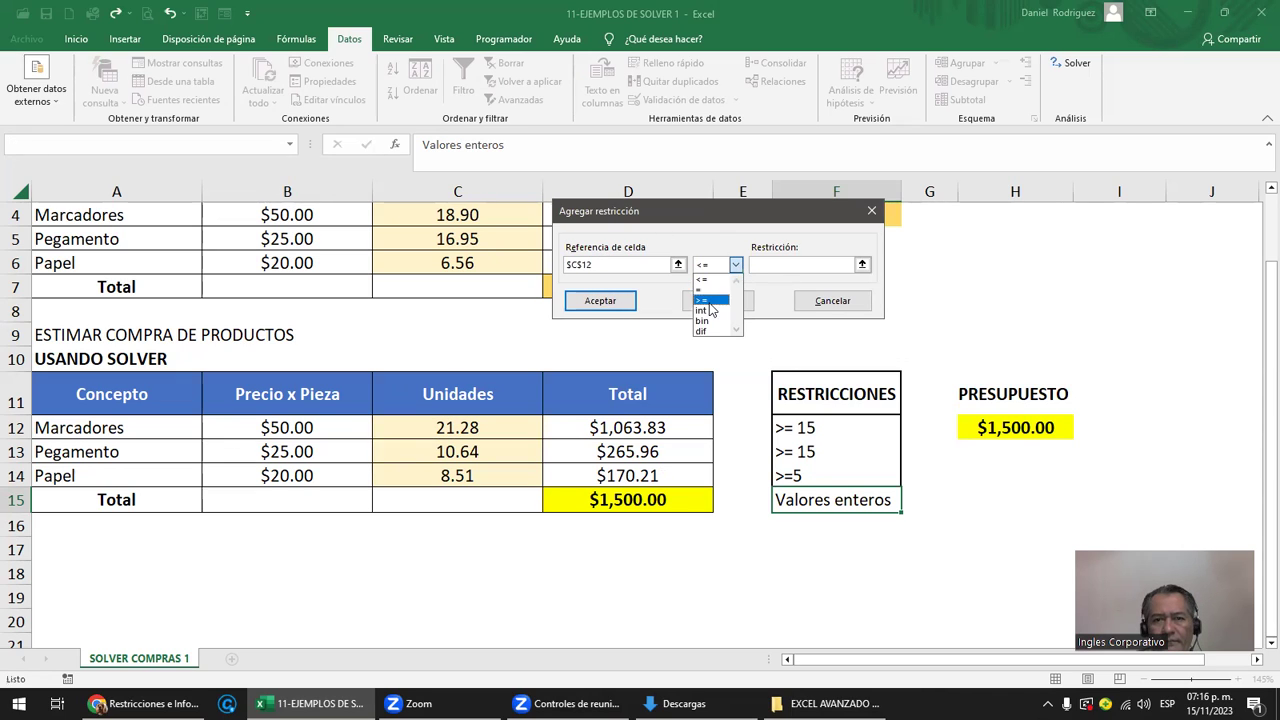
click(702, 300)
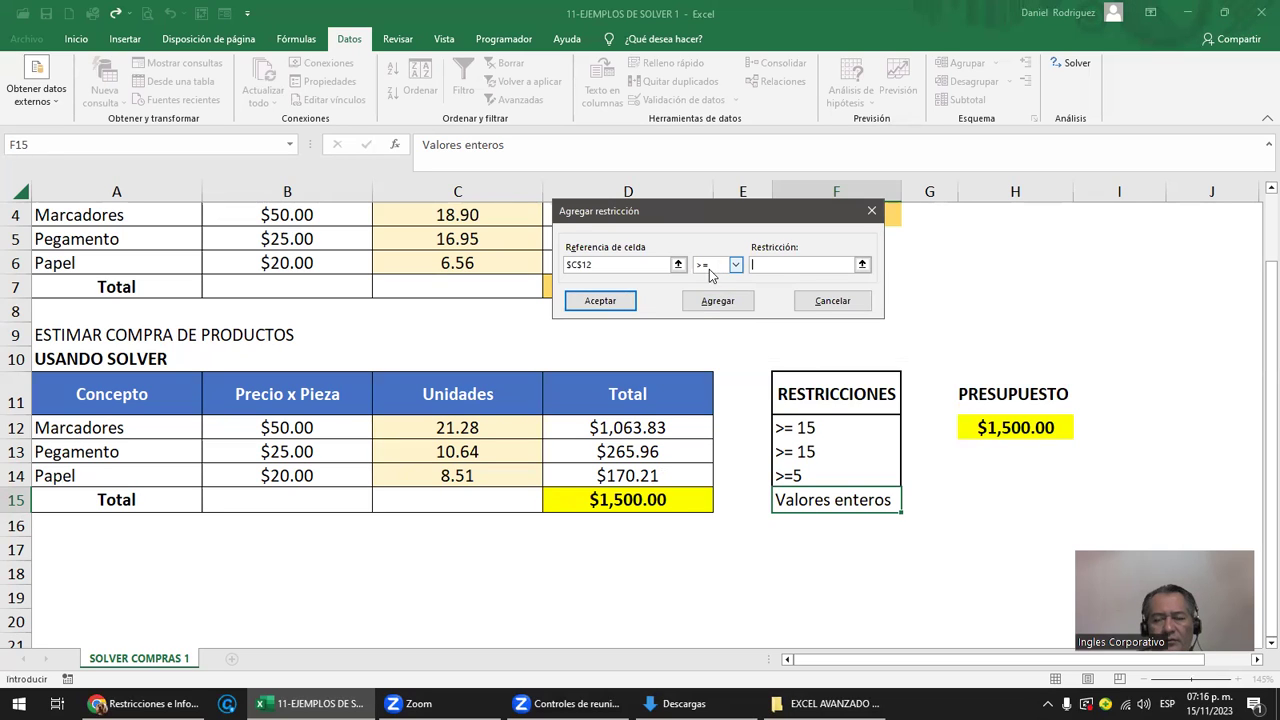
text(15)
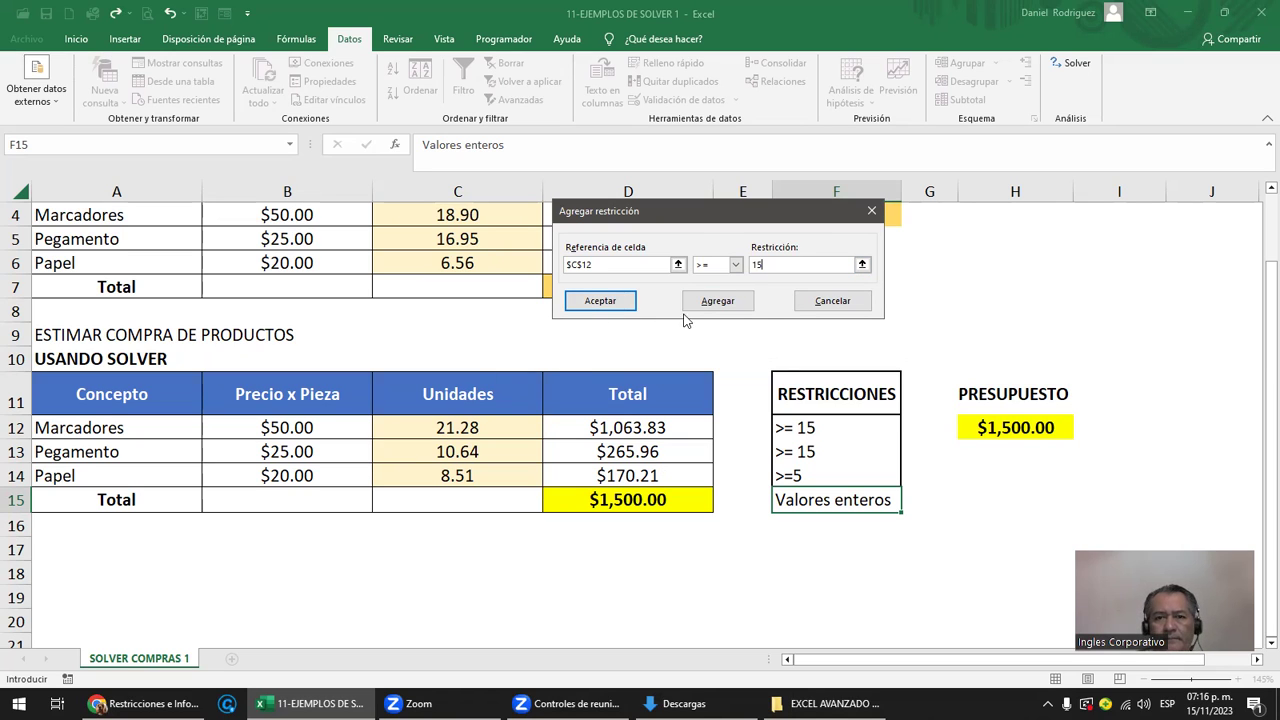
click(722, 302)
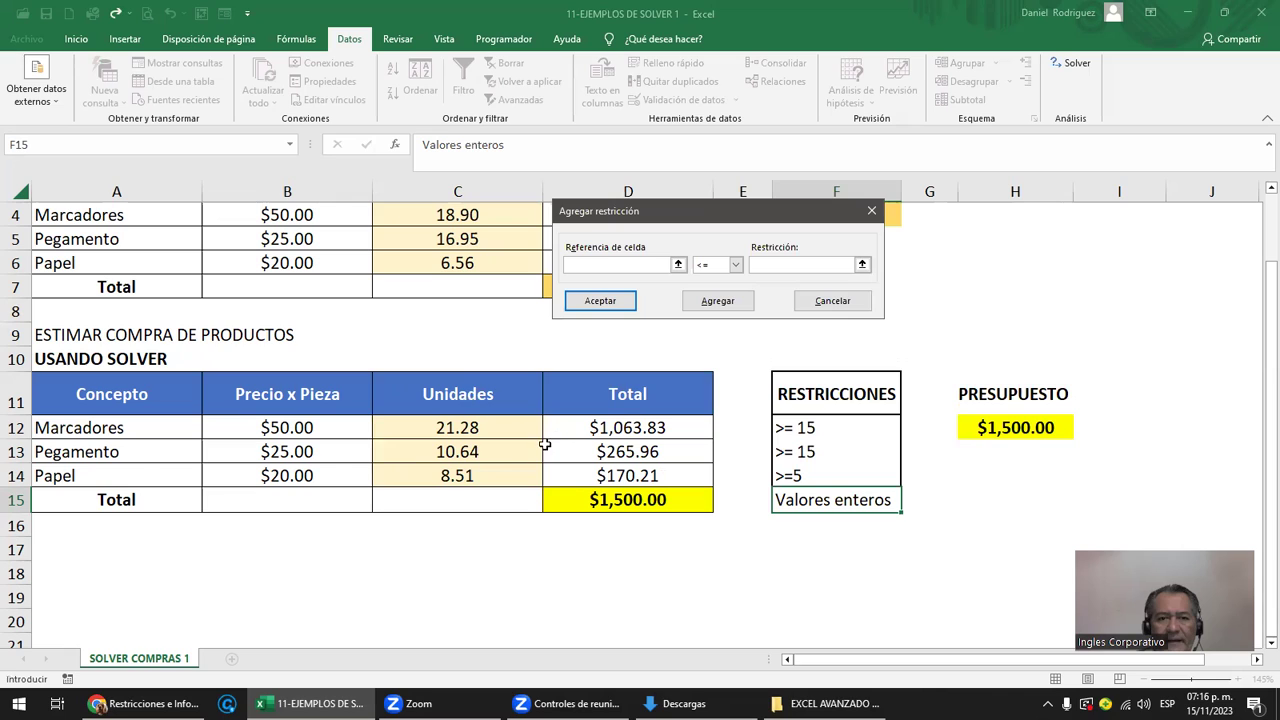
- Add the constraint $C$13 >= 15
click(466, 453)
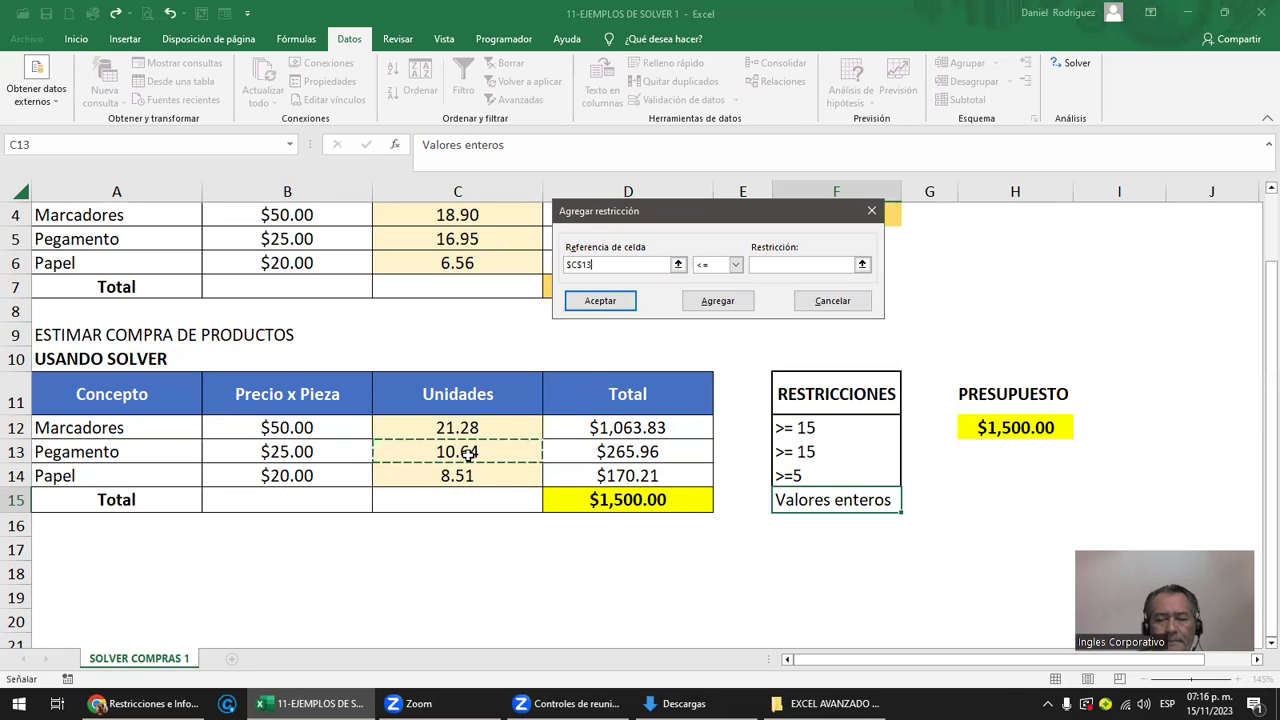
click(733, 264)
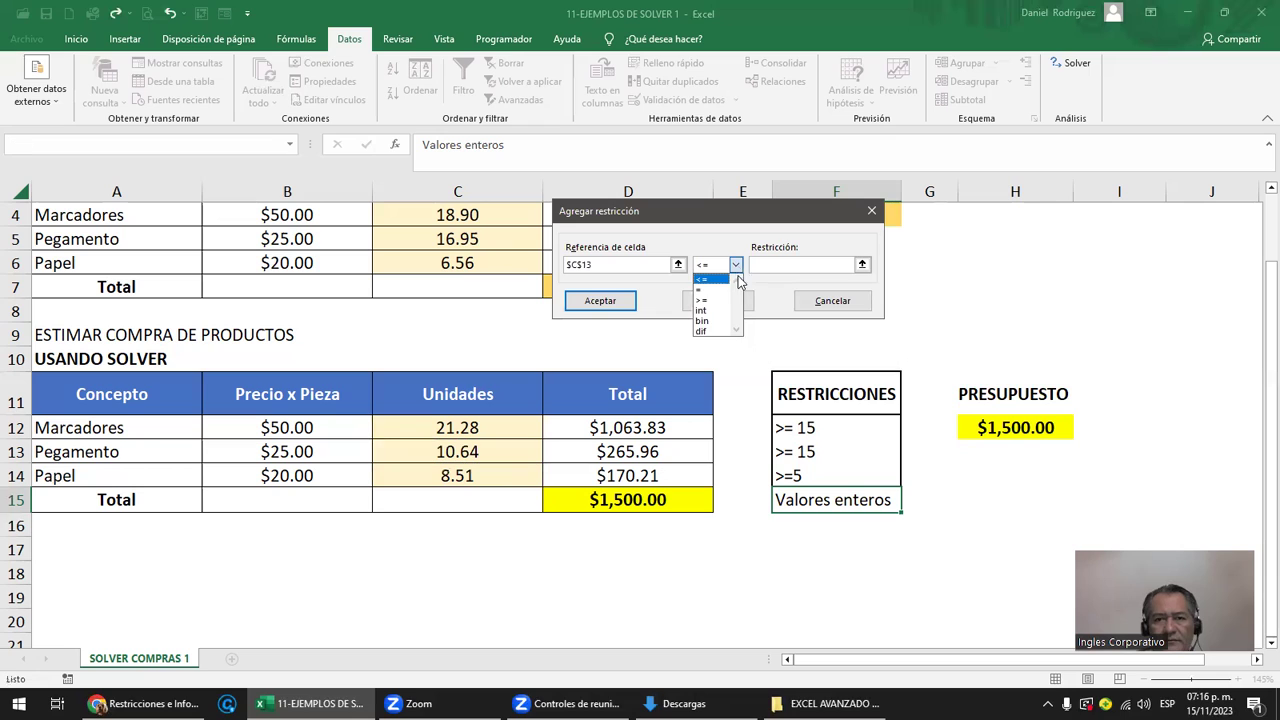
click(705, 289)
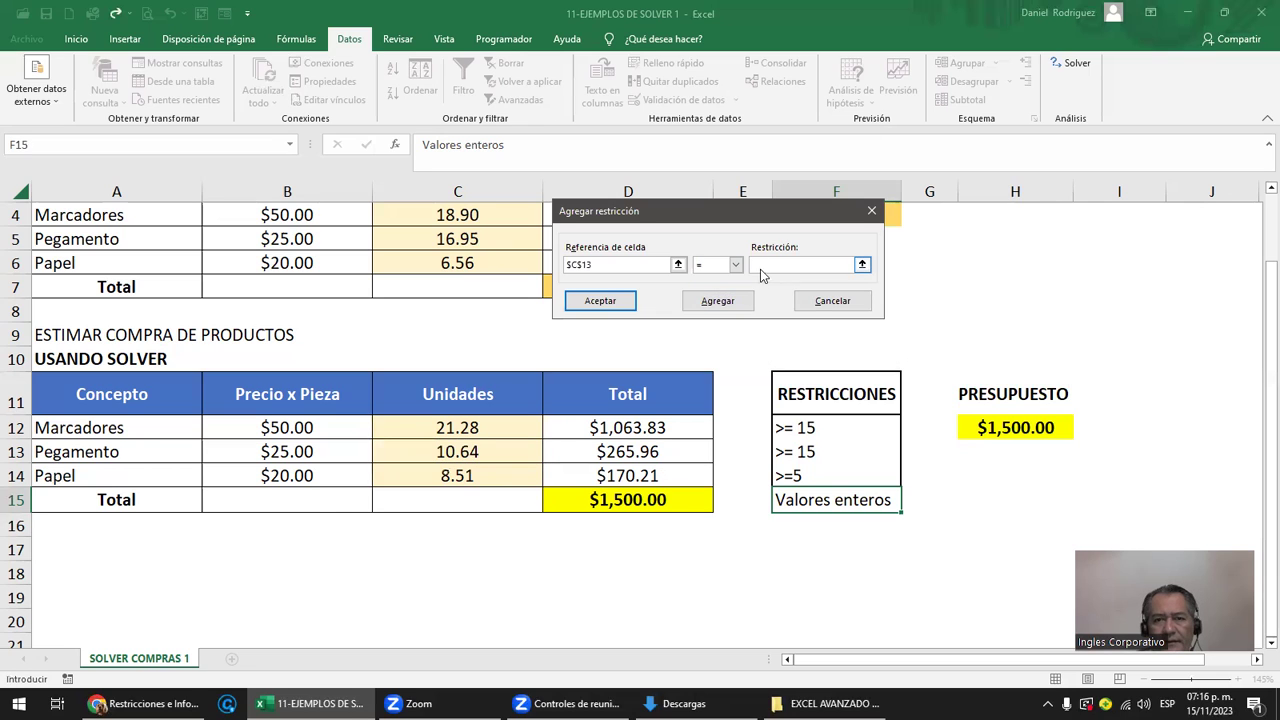
click(736, 265)
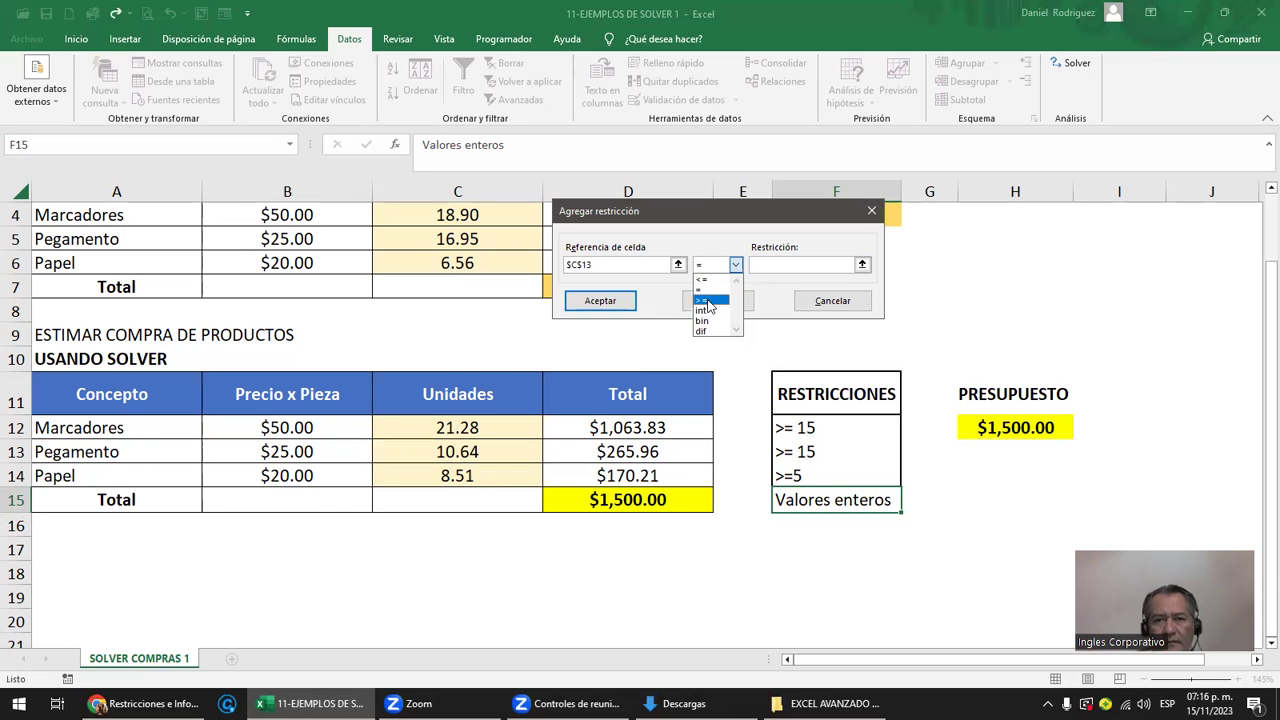
click(707, 300)
text(15)
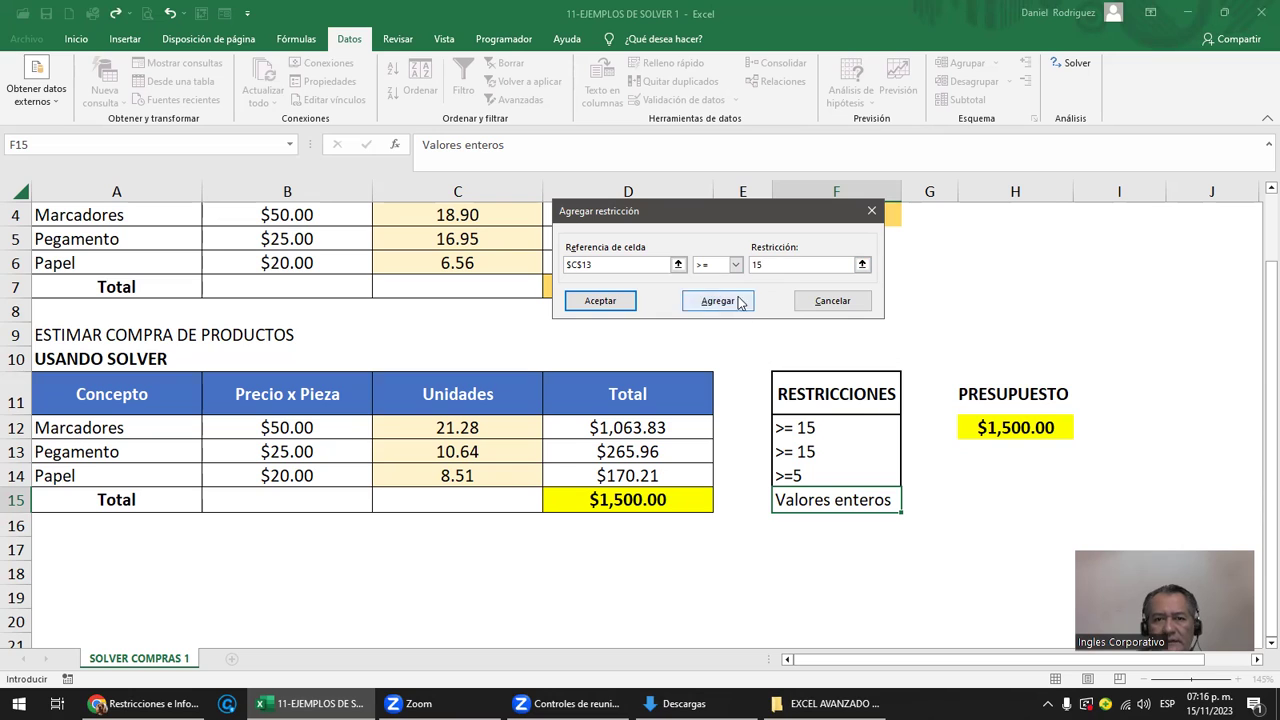
click(707, 303)
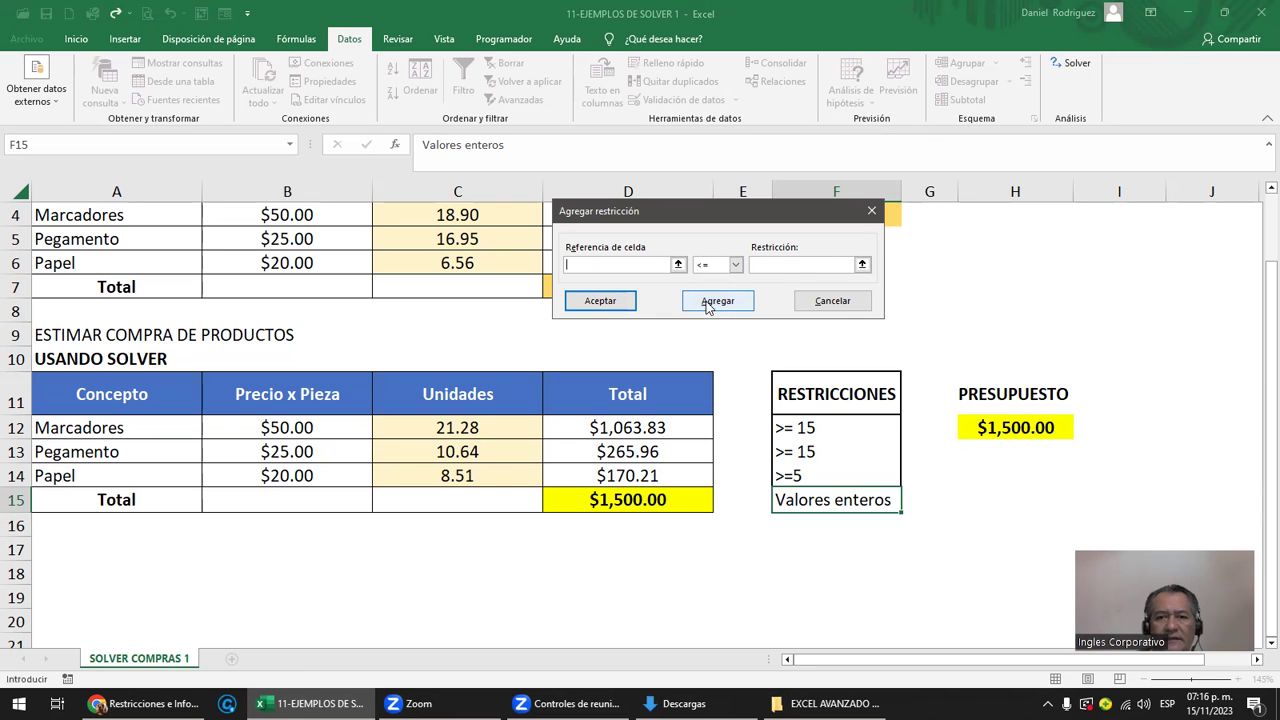
- Add the constraint $C$14 >= 5 and close the constraint form
click(460, 471)
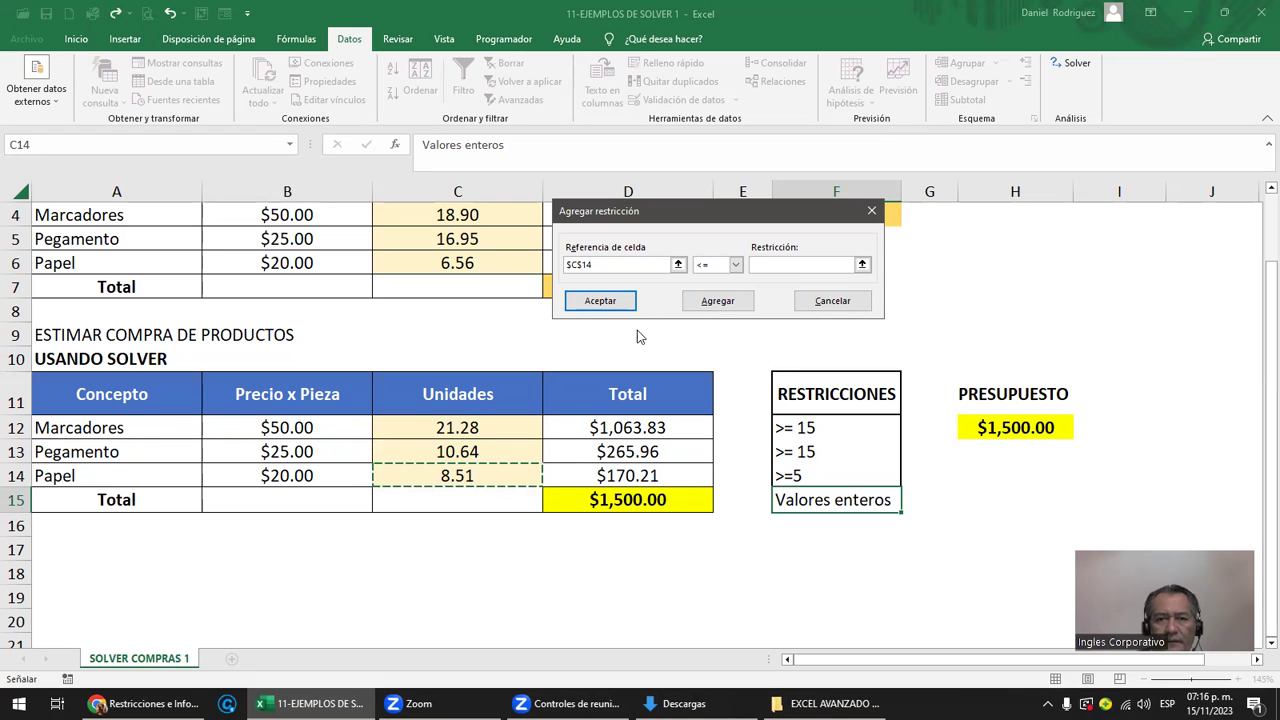
click(737, 265)
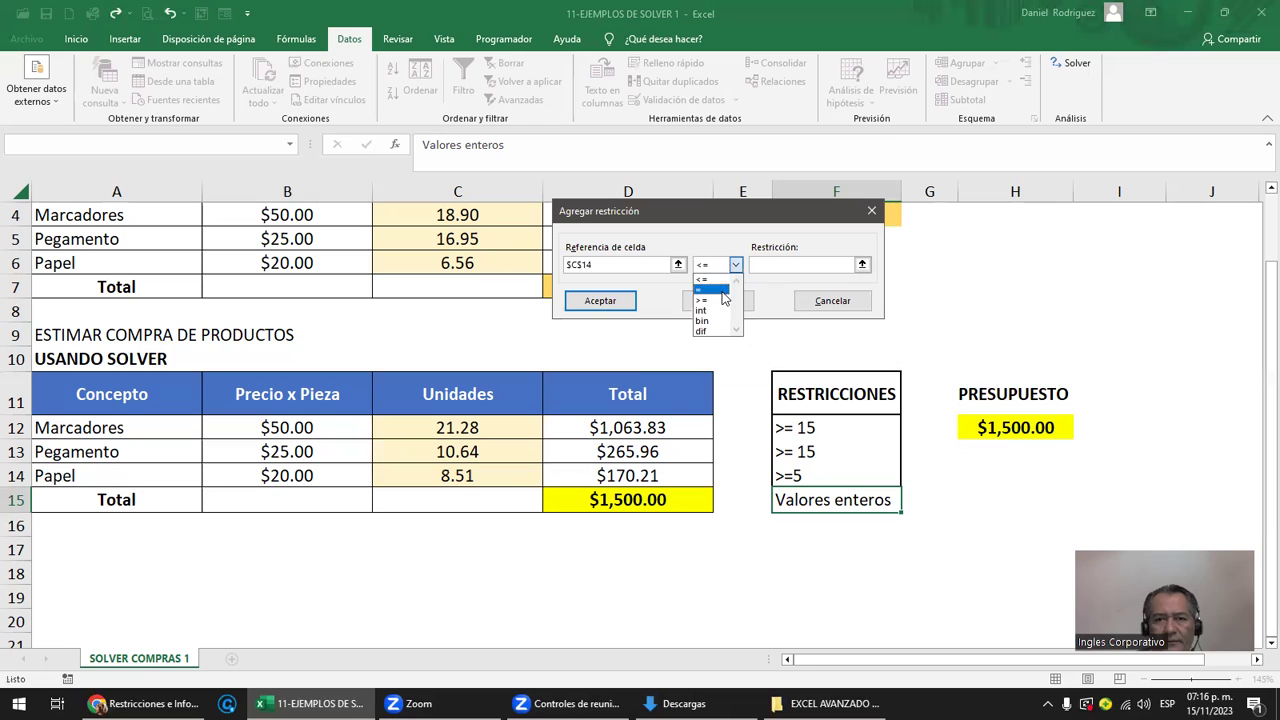
click(718, 300)
click(765, 264)
text(5)
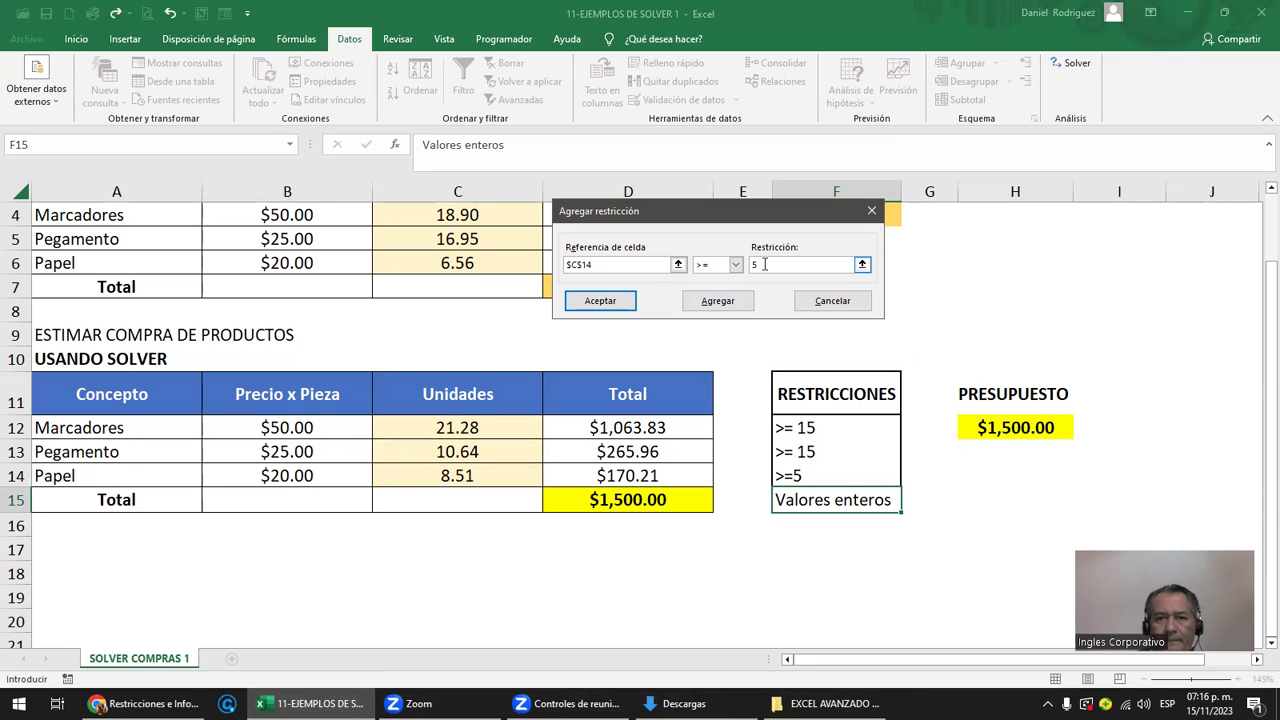
click(703, 302)
click(605, 306)
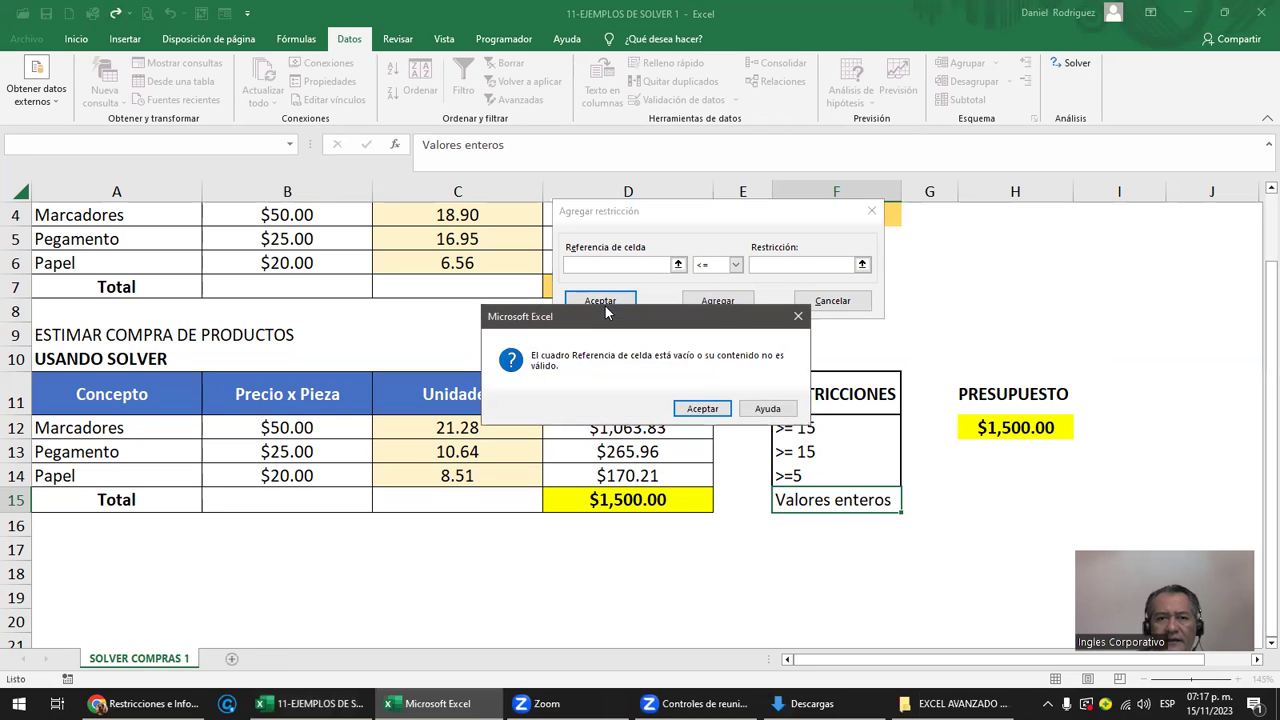
click(684, 409)
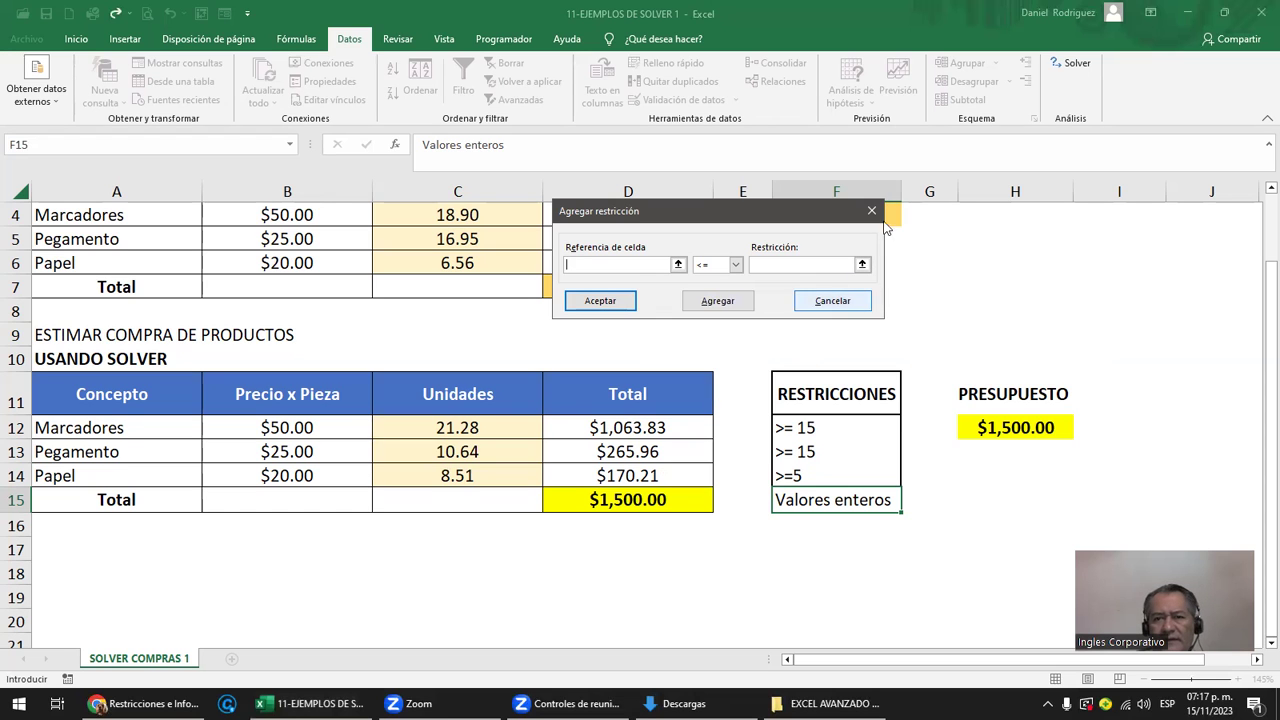
click(871, 213)
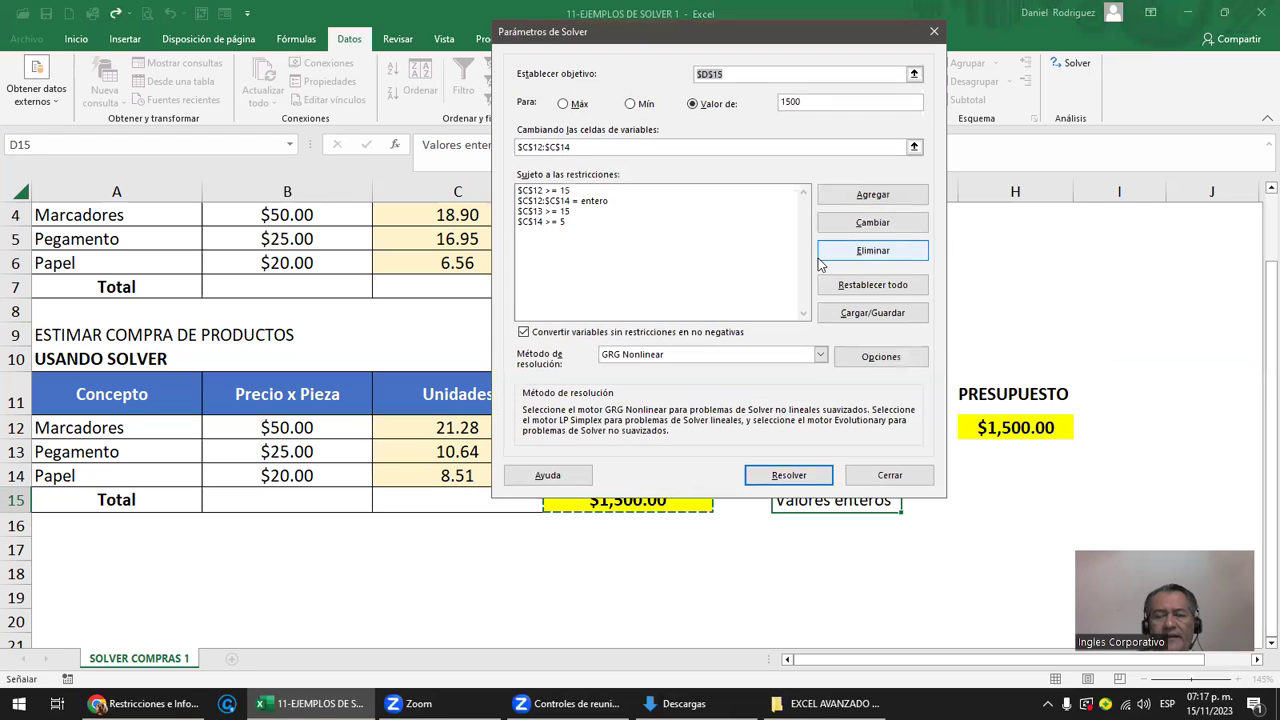
- Check the integer, C12 >= 15, C13 >= 15 and C14 >= 5 constraints, then solve
click(575, 204)
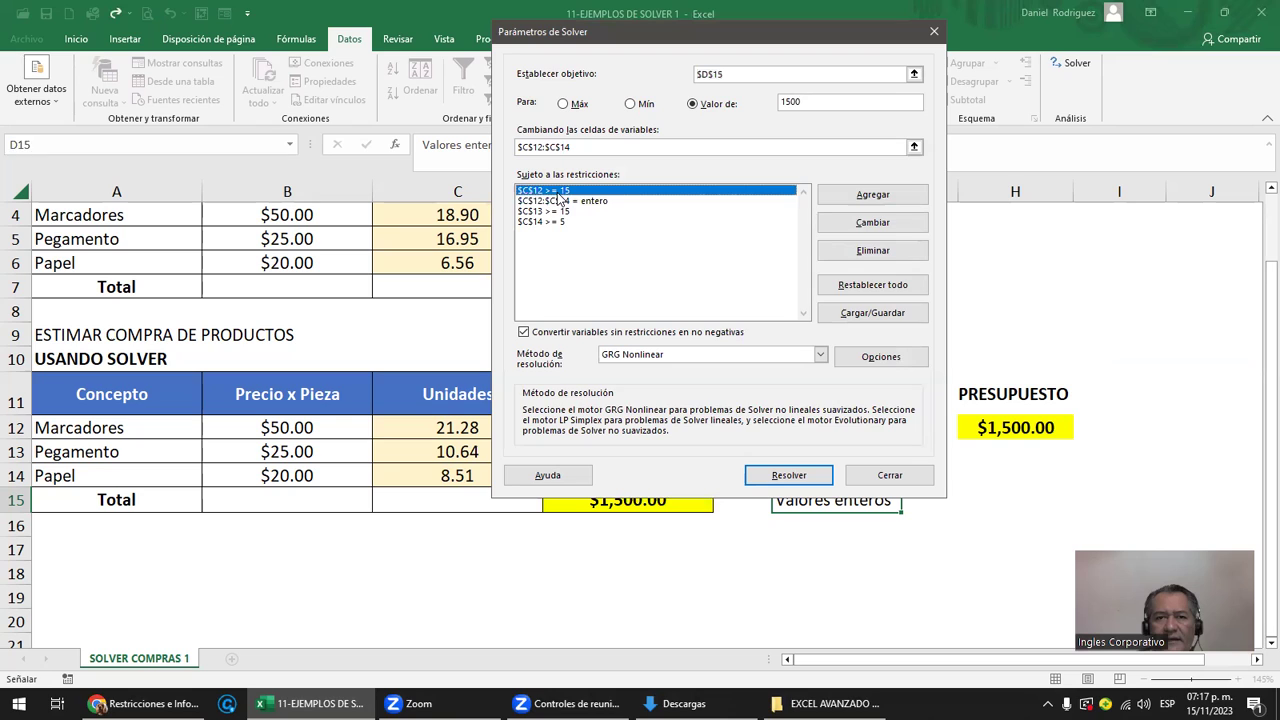
click(577, 203)
click(571, 213)
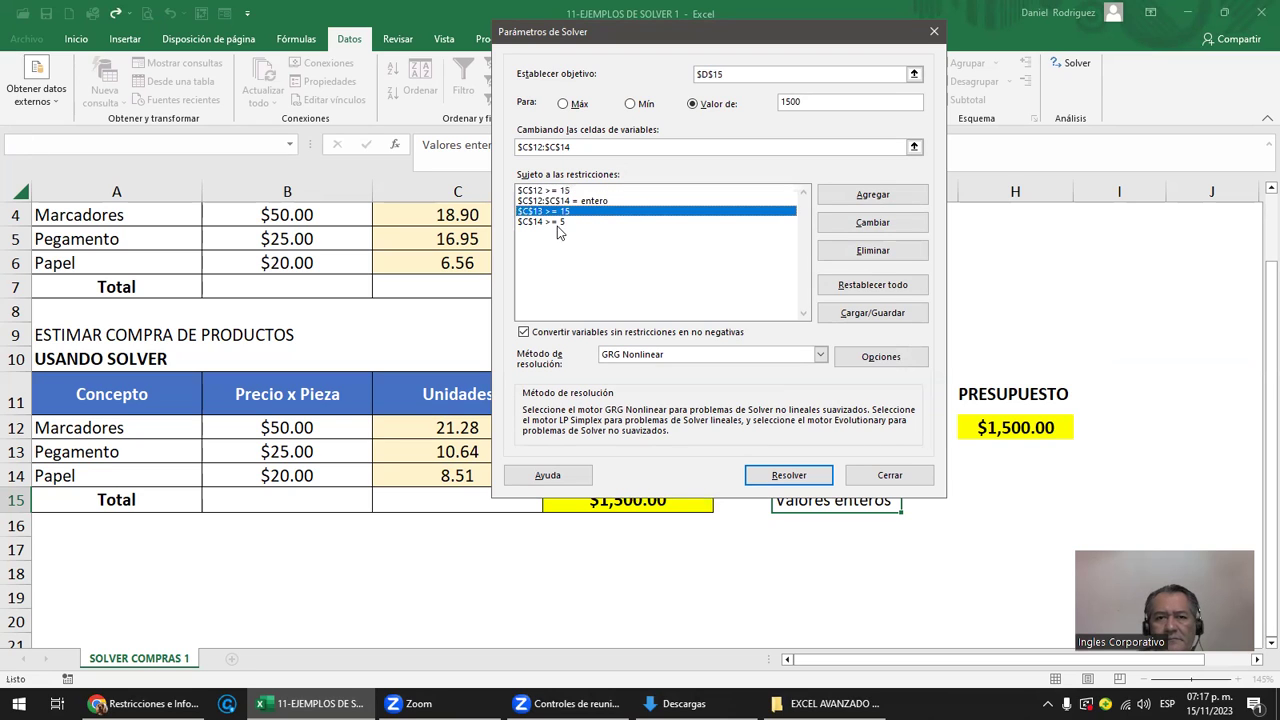
click(555, 224)
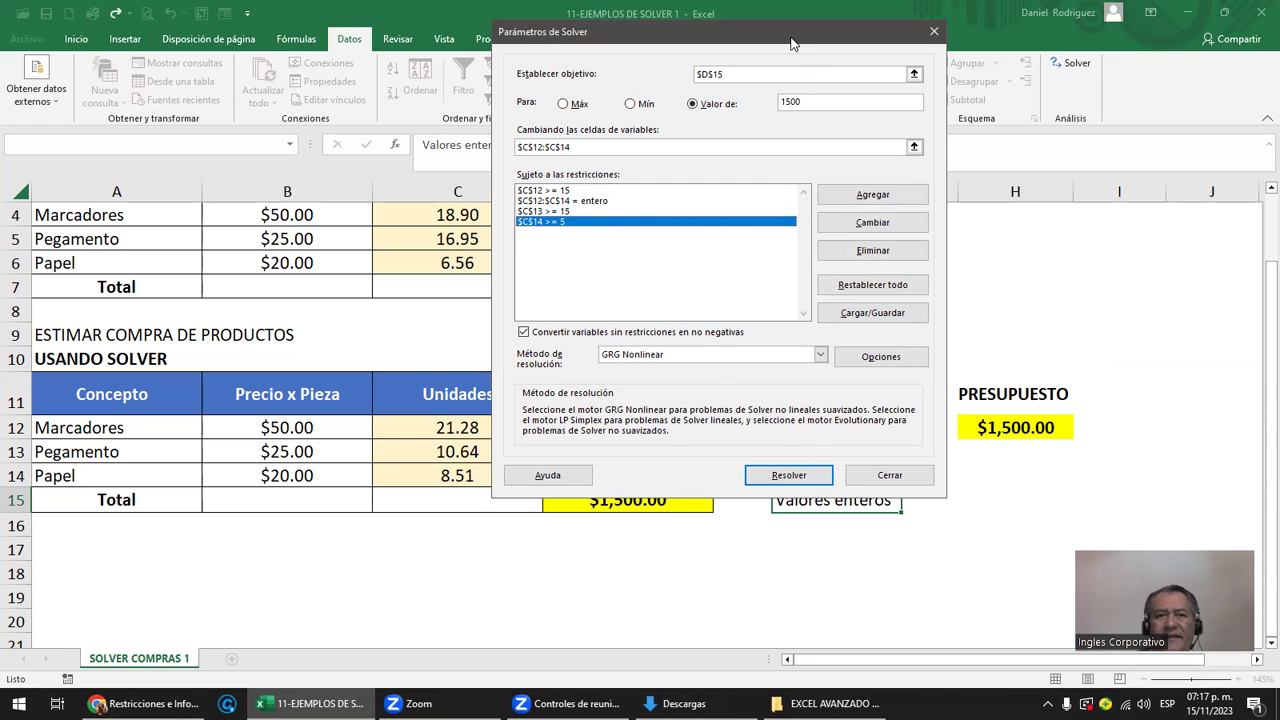
drag(797, 34, 620, 28)
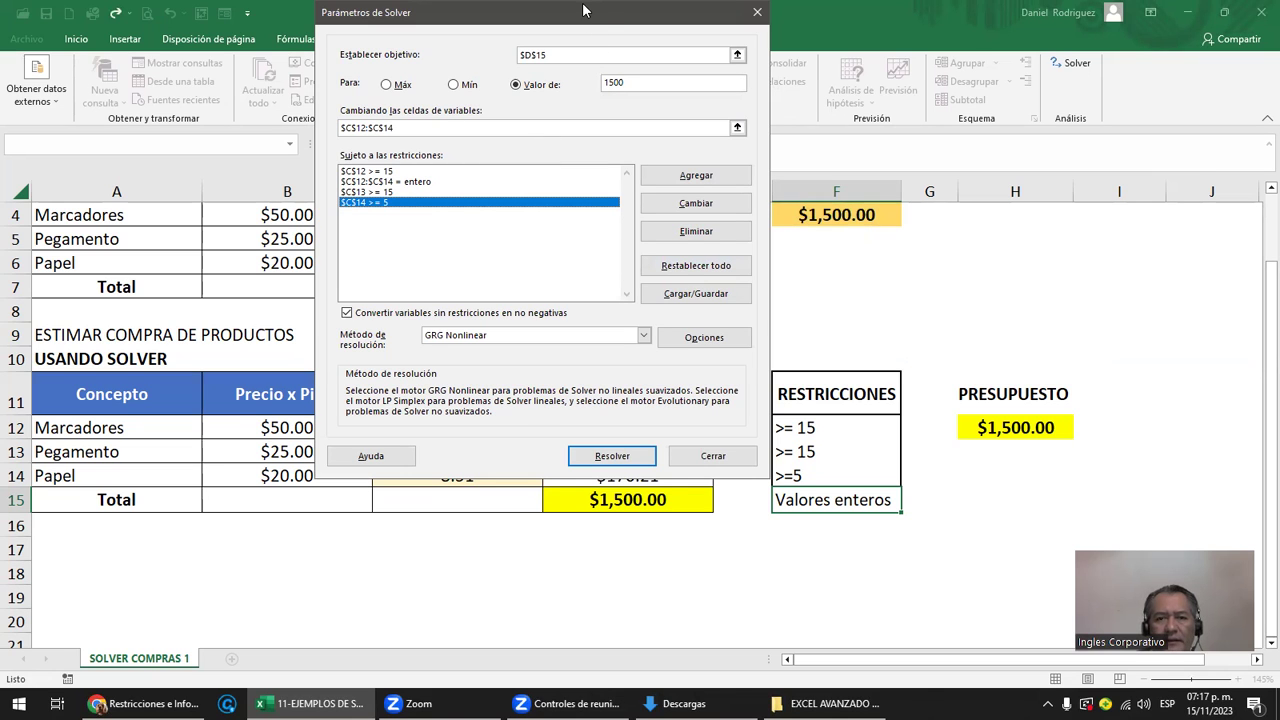
drag(583, 10, 954, 48)
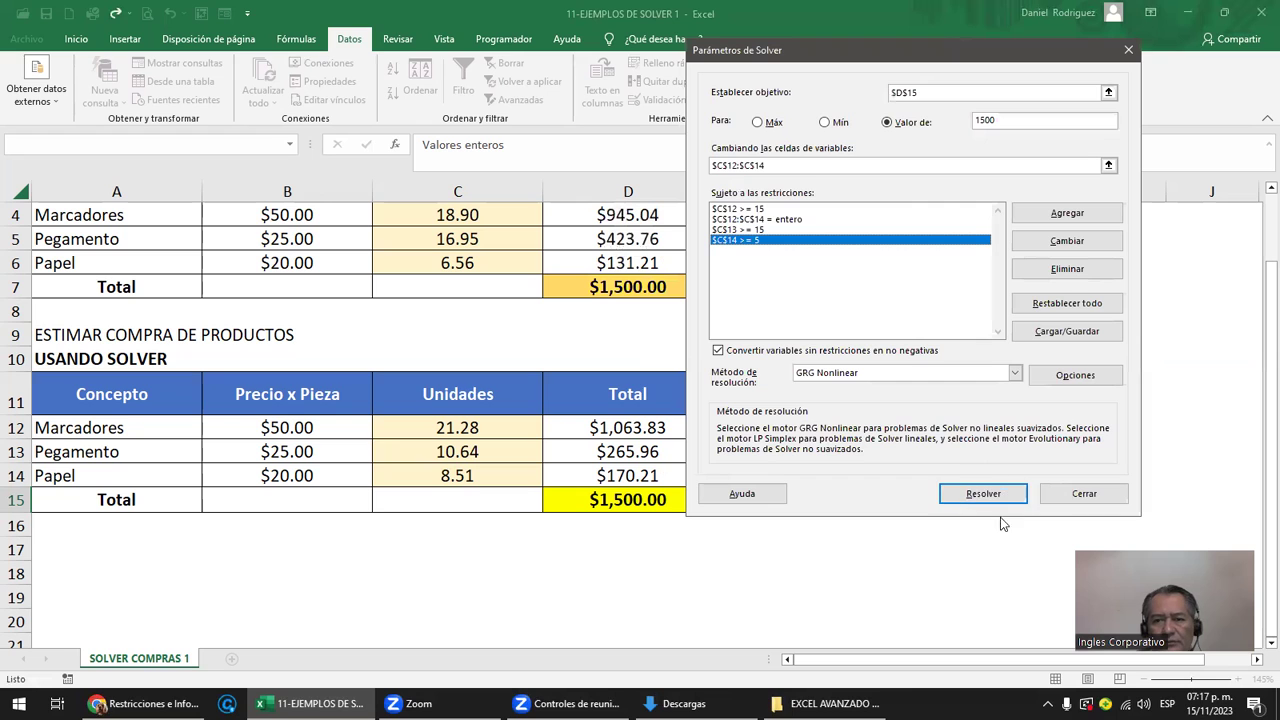
click(982, 497)
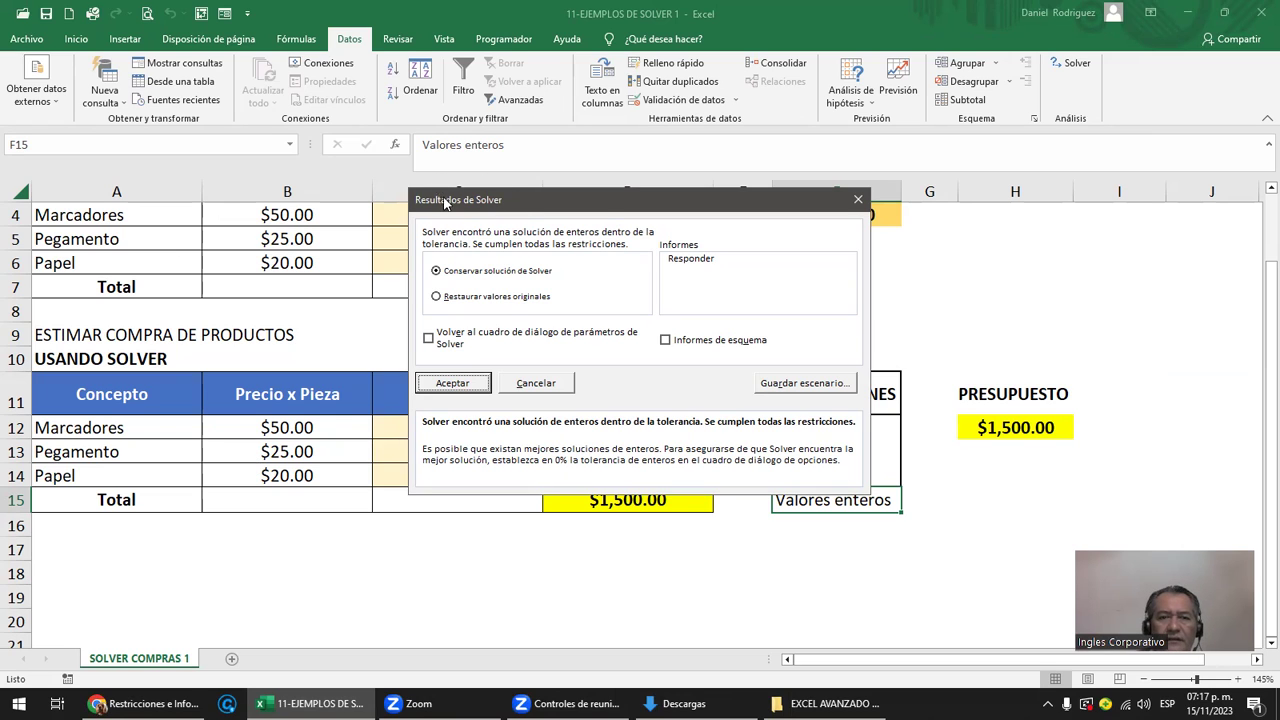
- Keep the 18, 20 and 5 unit solution, opting to return to Solver Parameters
drag(606, 207, 713, 180)
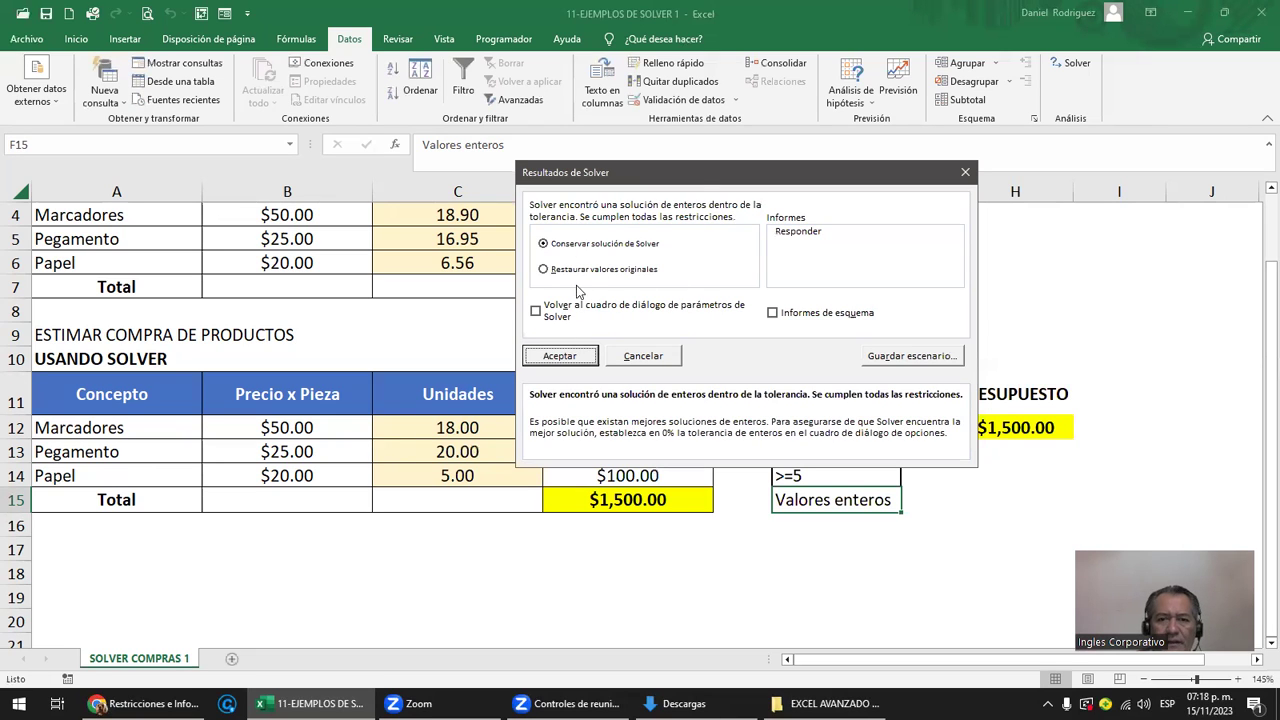
drag(705, 172, 707, 93)
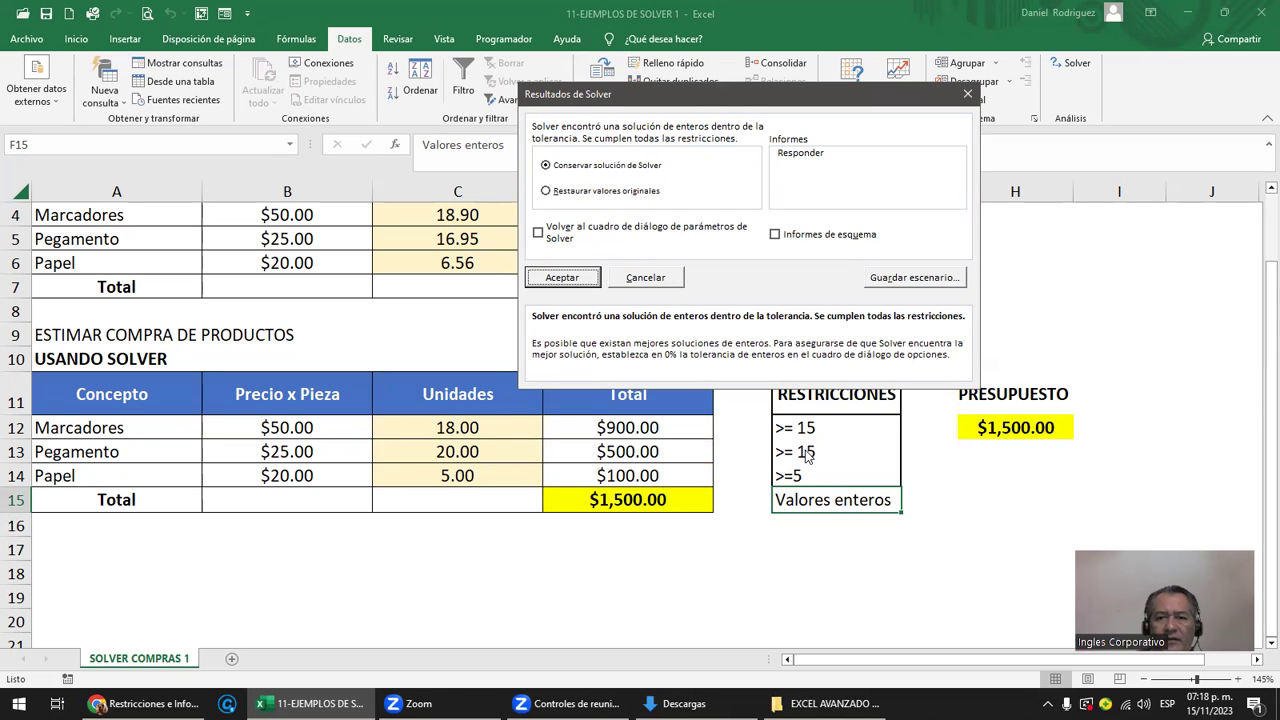
click(547, 238)
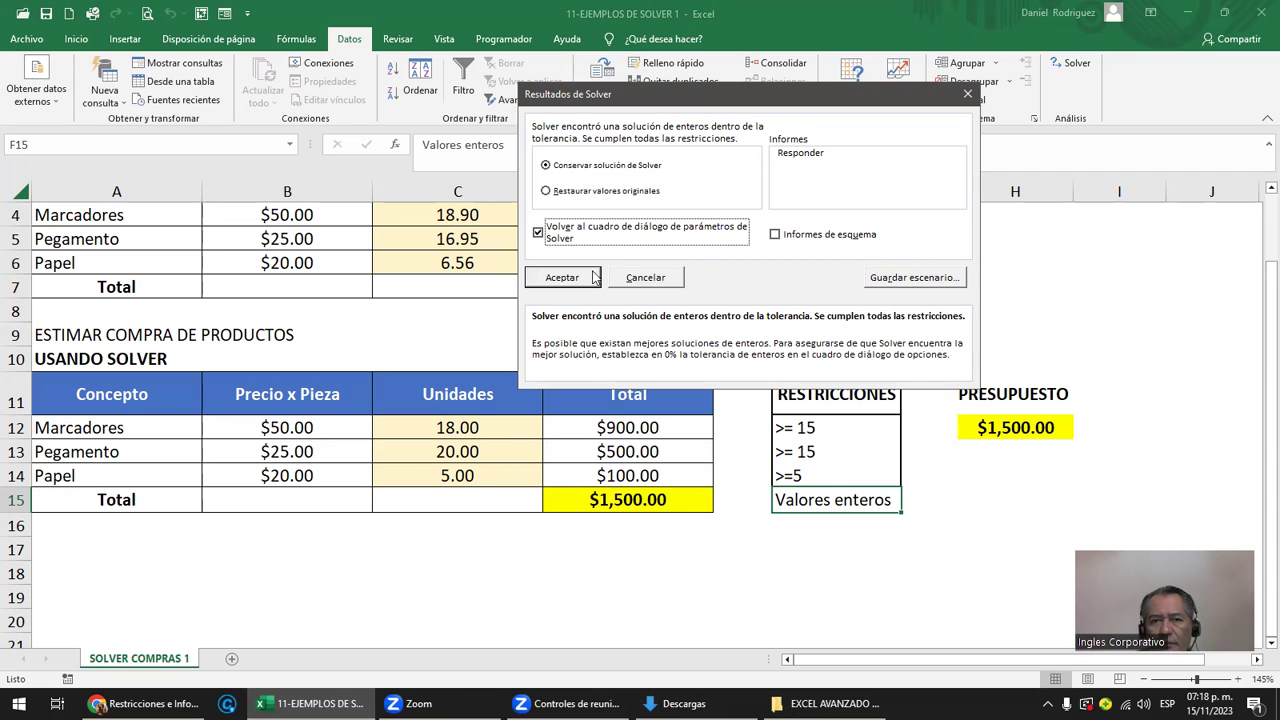
click(562, 277)
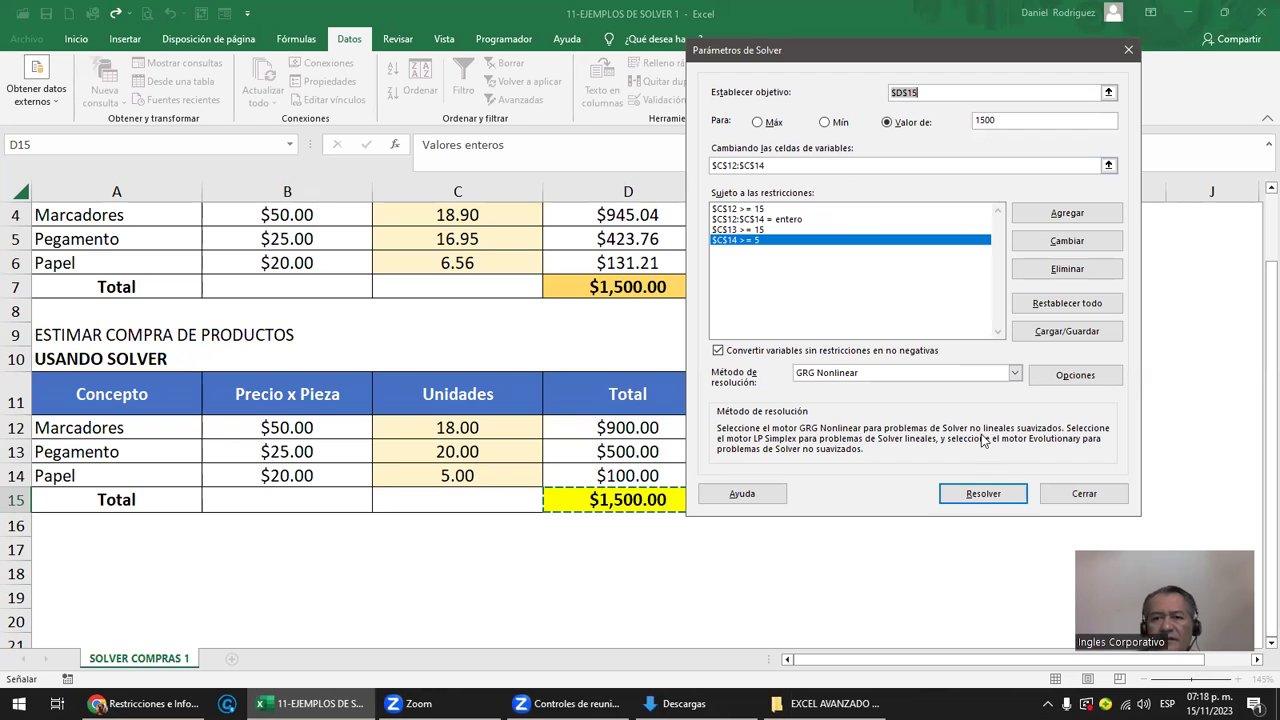
- Keep the 18, 20, 5 solution and create an Answer report without returning to Solver parameters
click(981, 497)
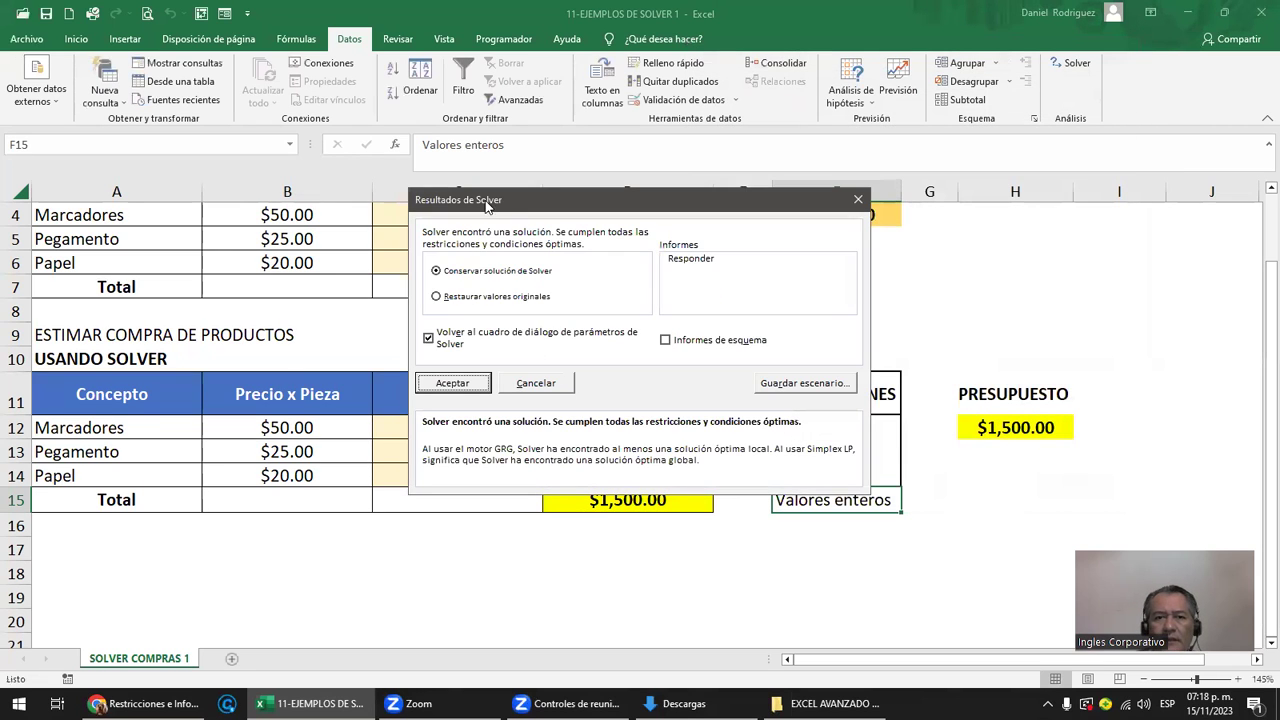
drag(572, 204, 736, 122)
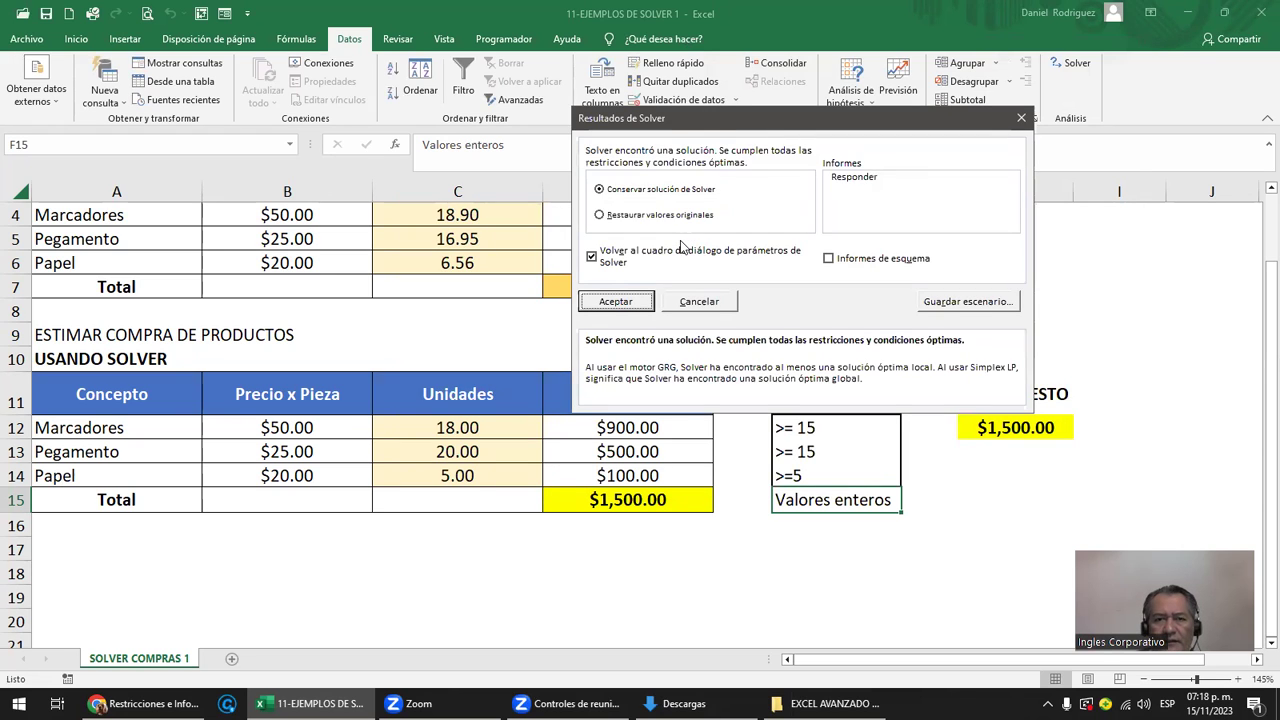
click(590, 258)
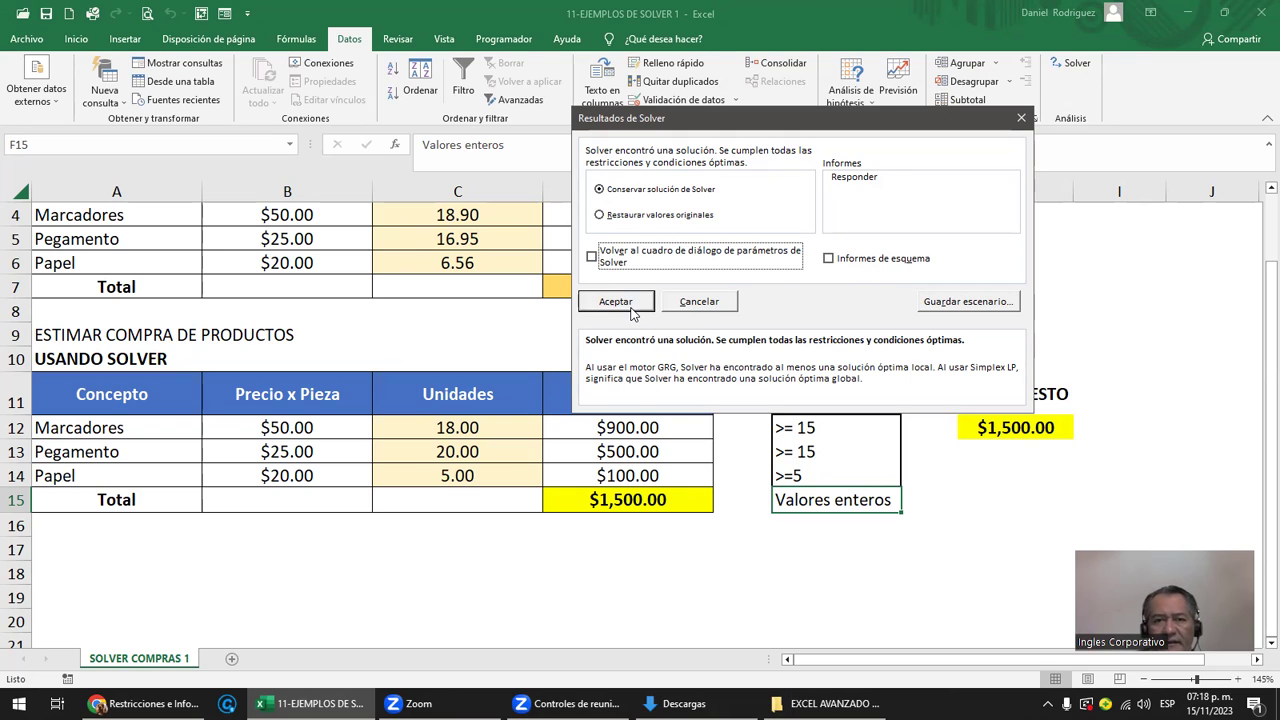
click(870, 182)
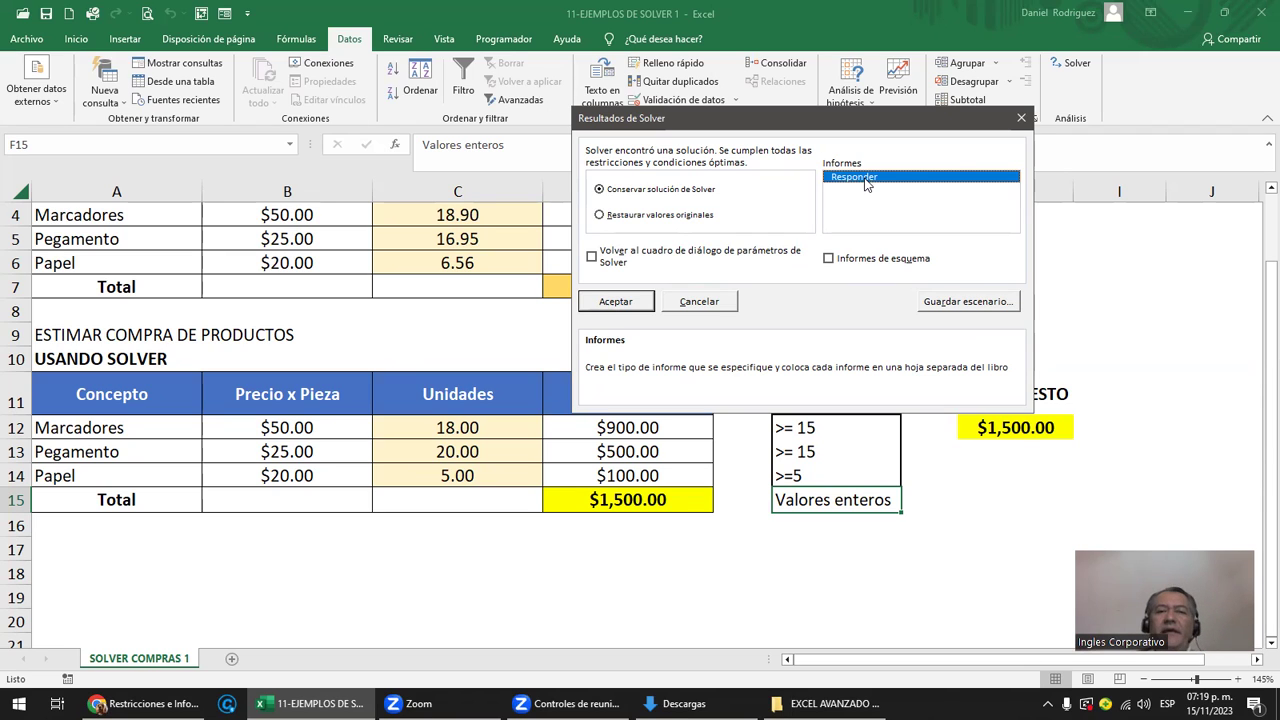
click(626, 302)
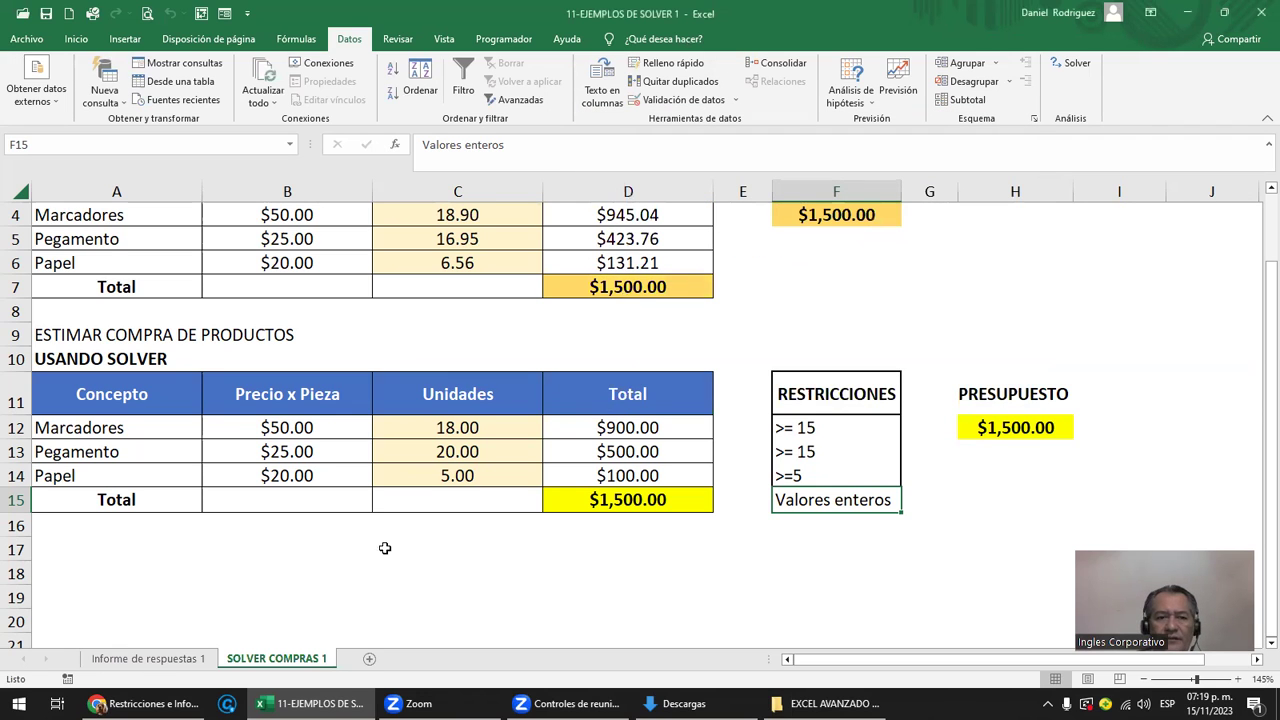
drag(465, 432, 466, 477)
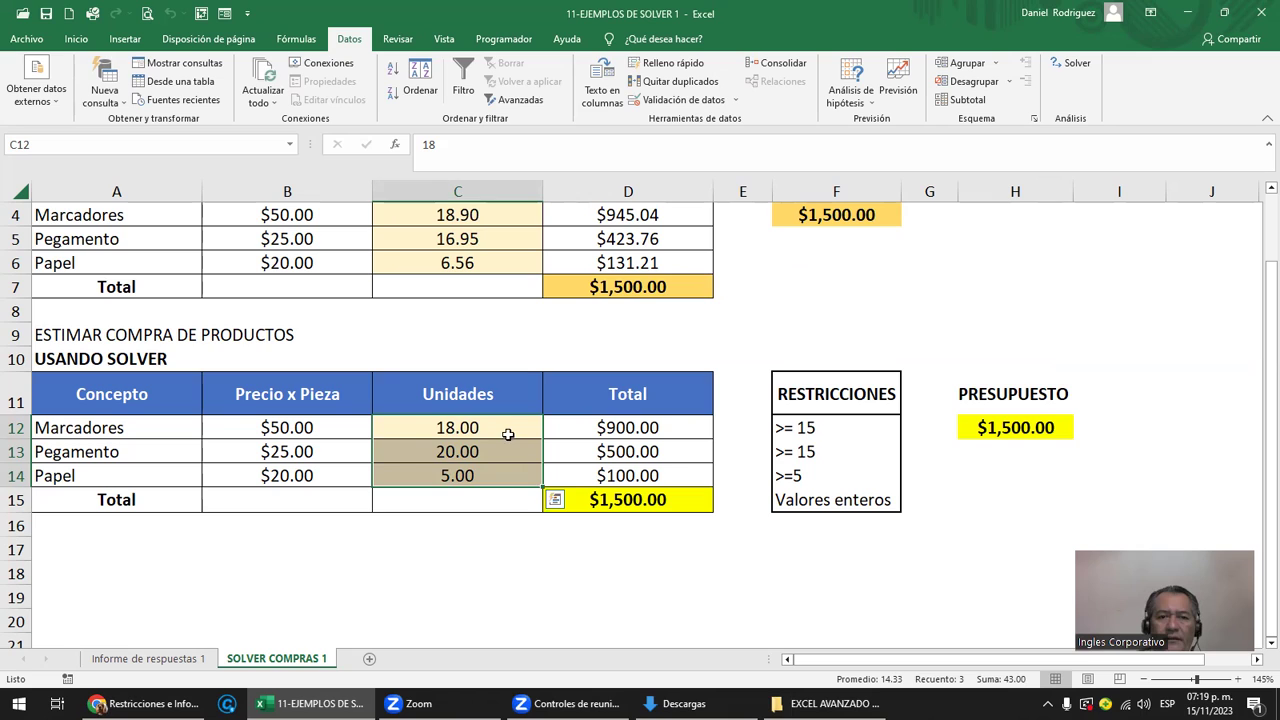
drag(466, 427, 441, 475)
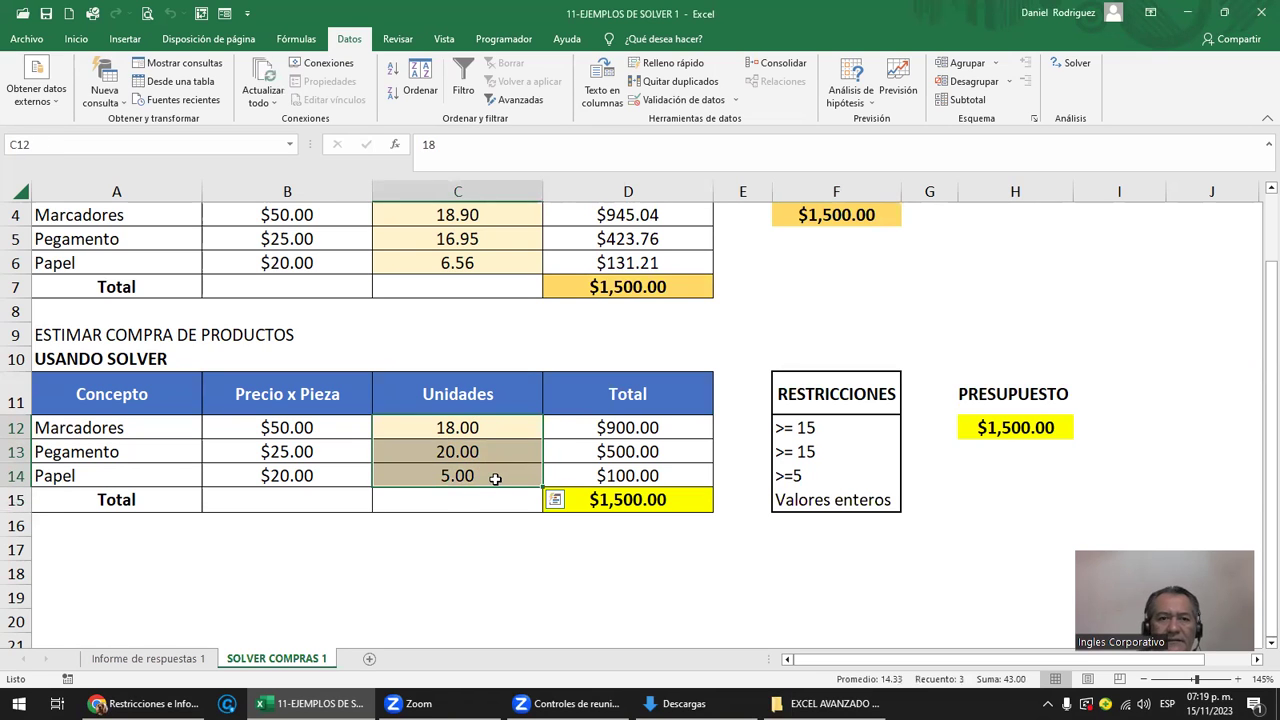
click(76, 40)
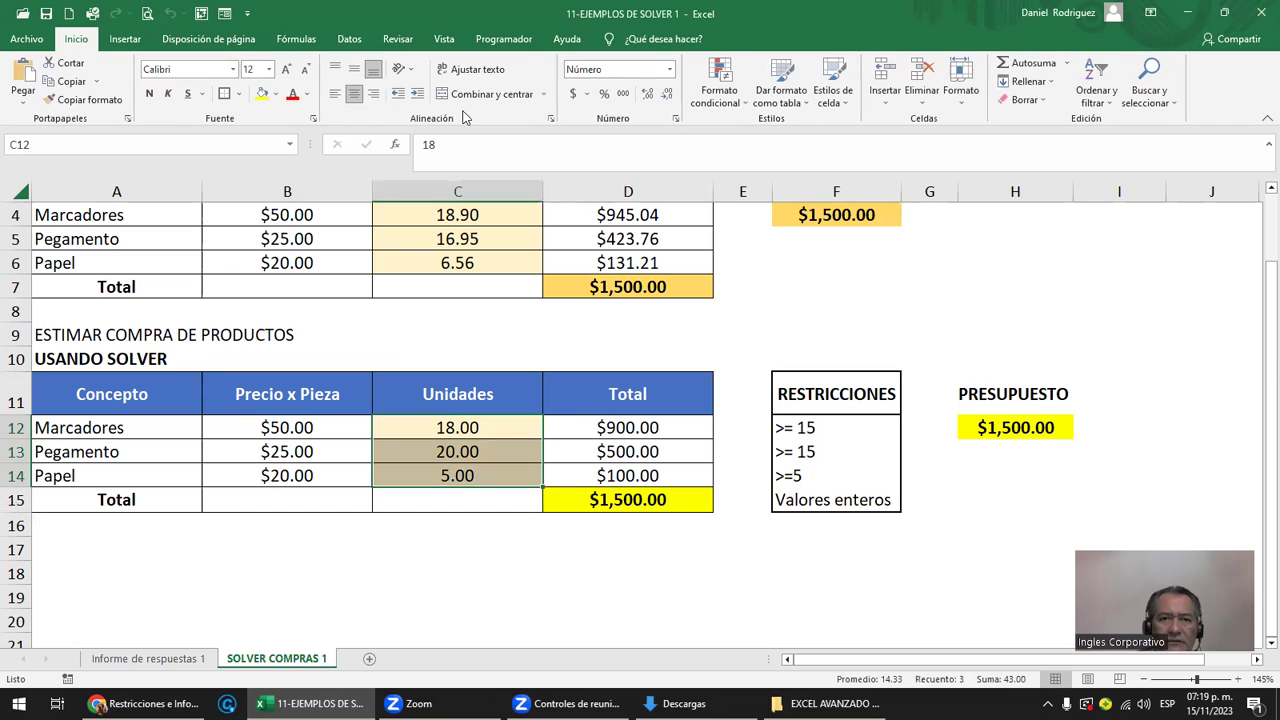
click(650, 94)
click(661, 94)
click(661, 94)
click(661, 94)
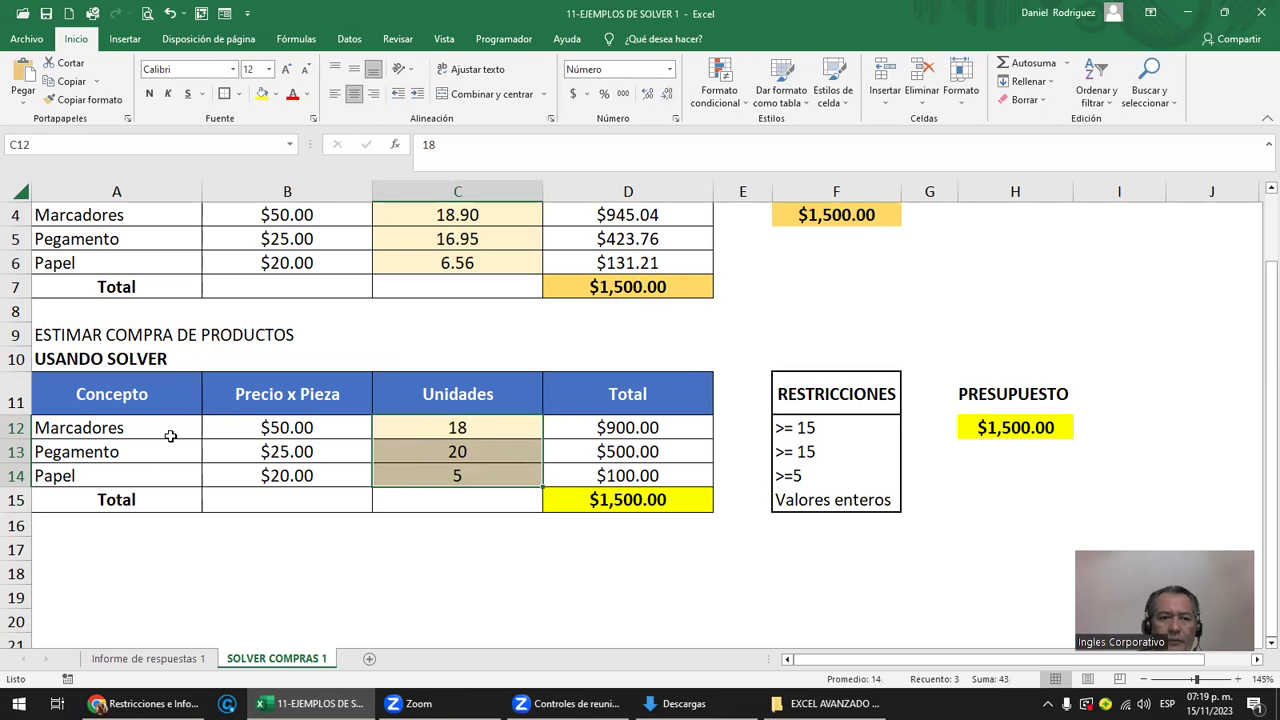
drag(99, 432, 104, 472)
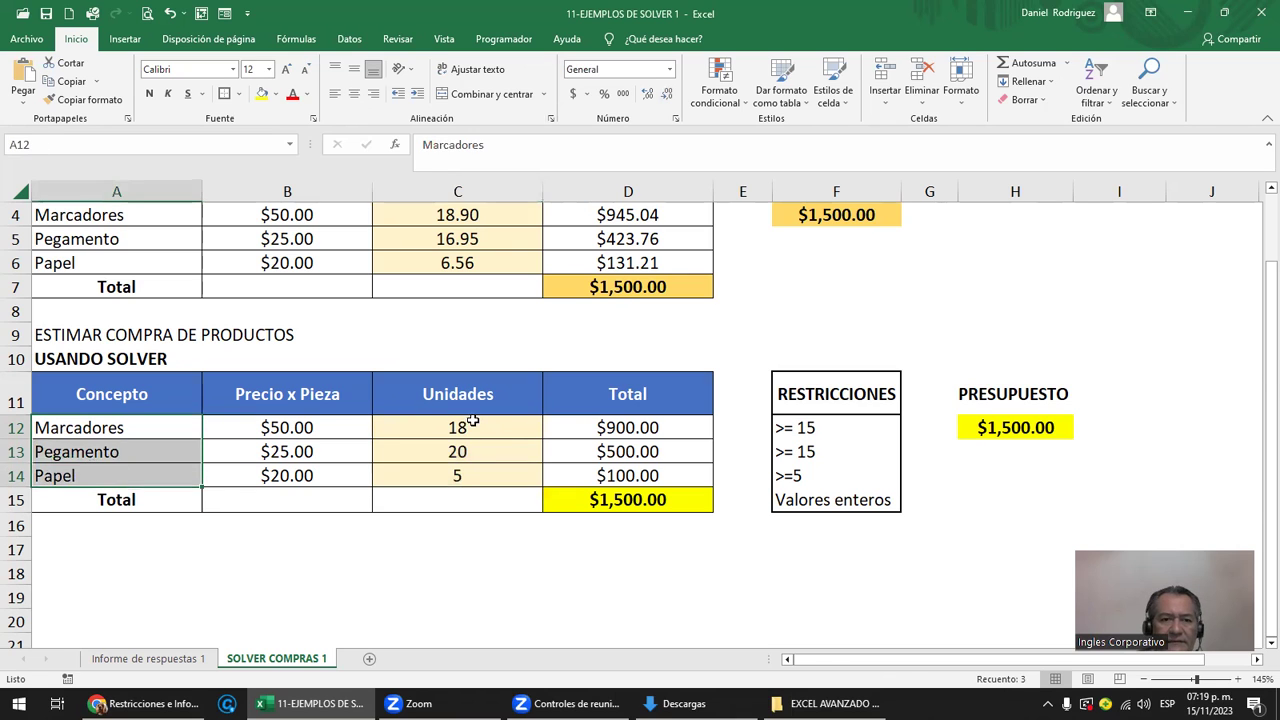
drag(471, 421, 457, 477)
click(360, 595)
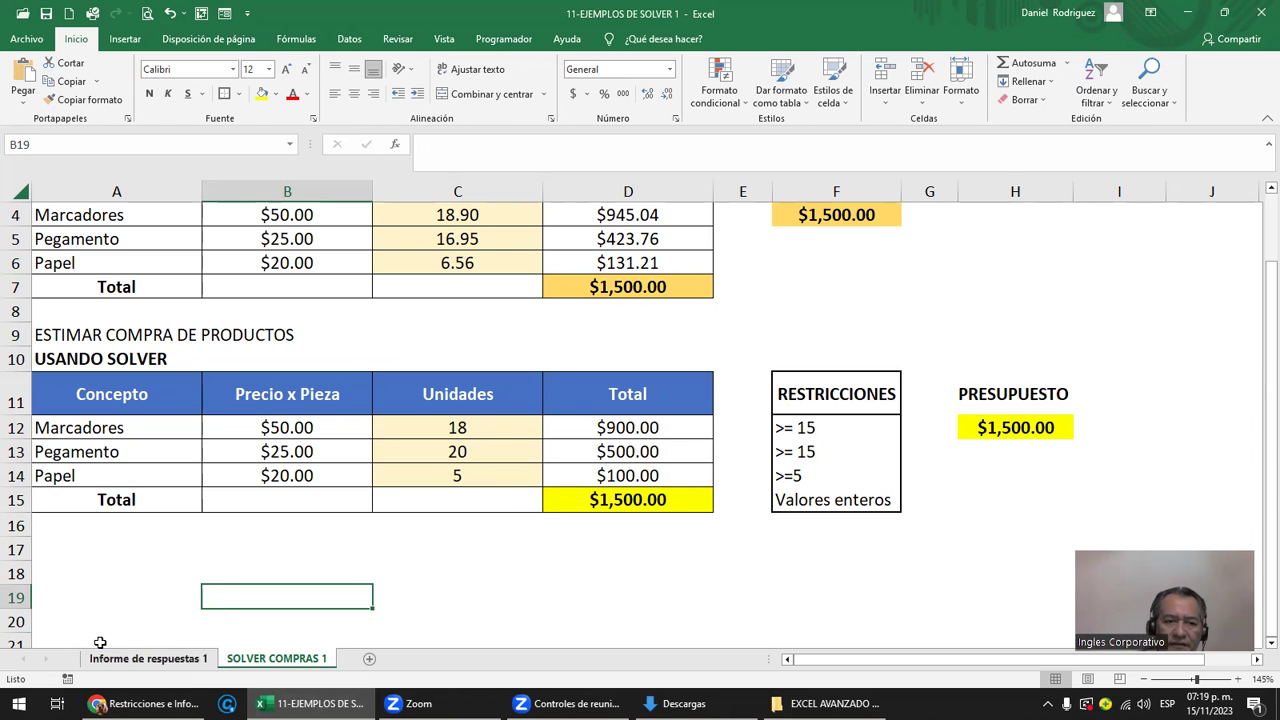
- On the Informe de respuestas 1 sheet, highlight the GRG Nonlinear engine line
click(148, 659)
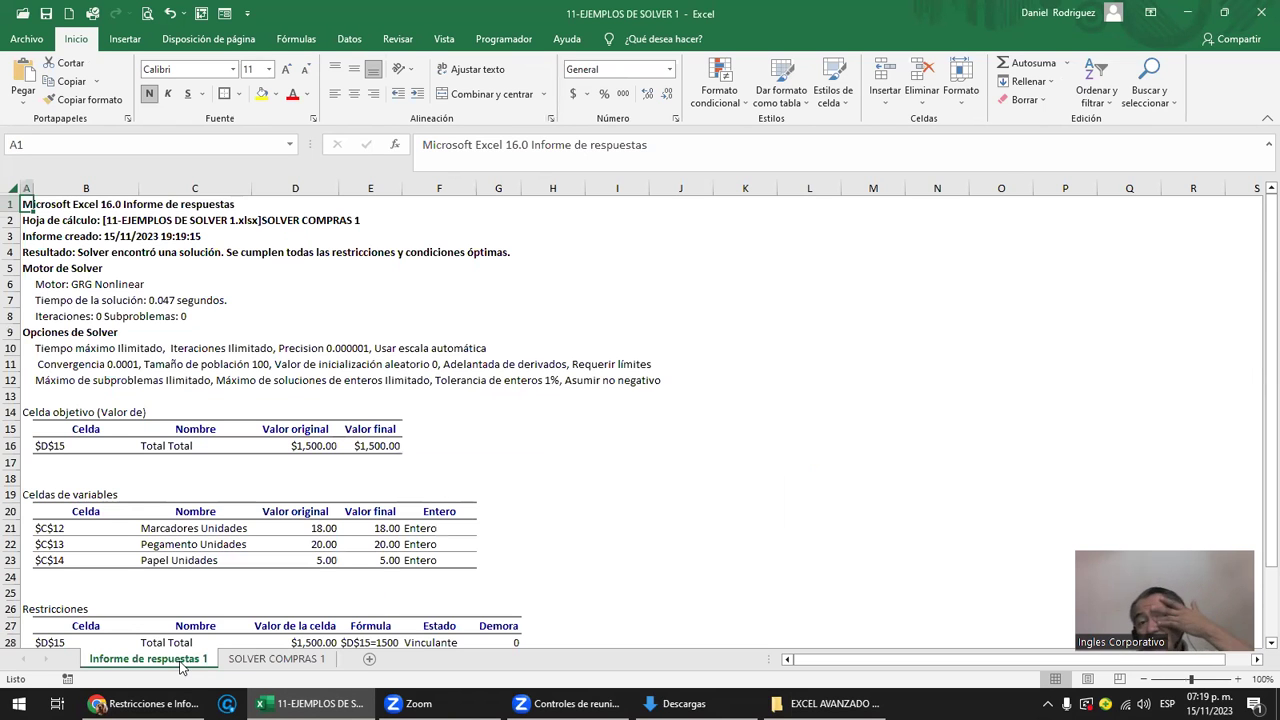
scroll(193, 395, up, 3)
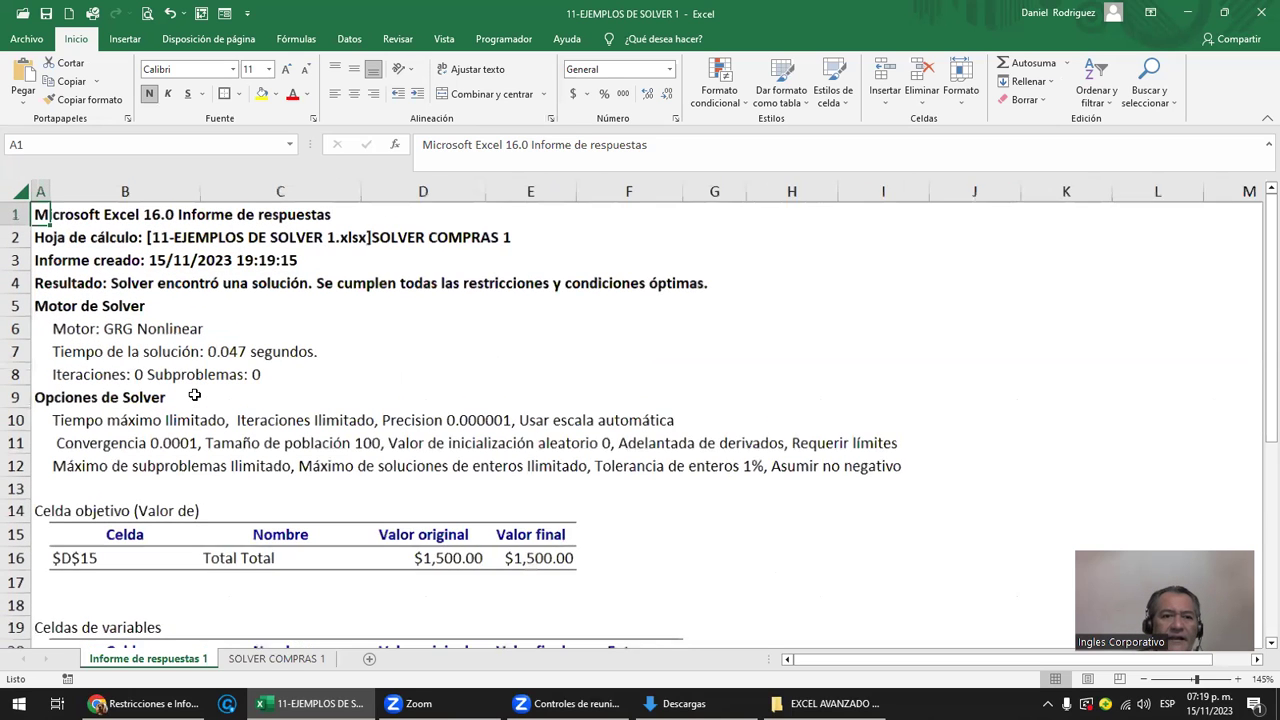
click(105, 328)
key(Down)
key(Down)
key(Down)
key(Down)
key(Down)
key(Down)
key(Down)
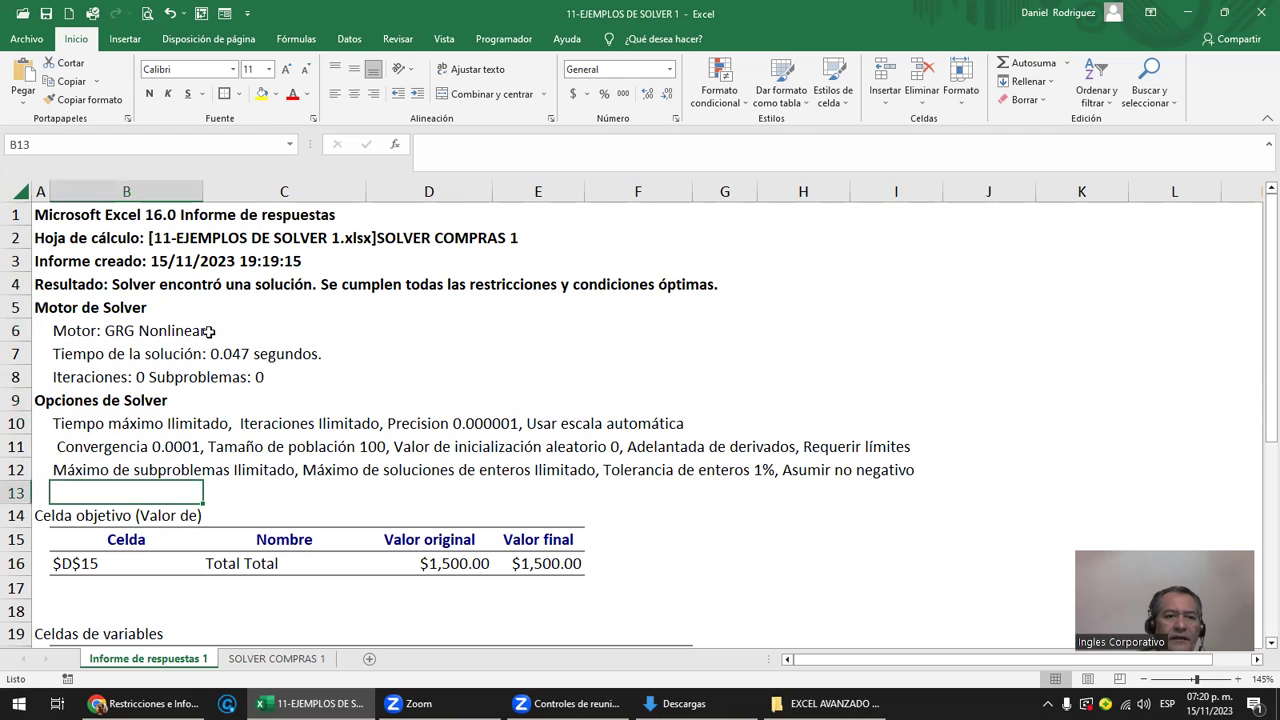
drag(209, 333, 120, 332)
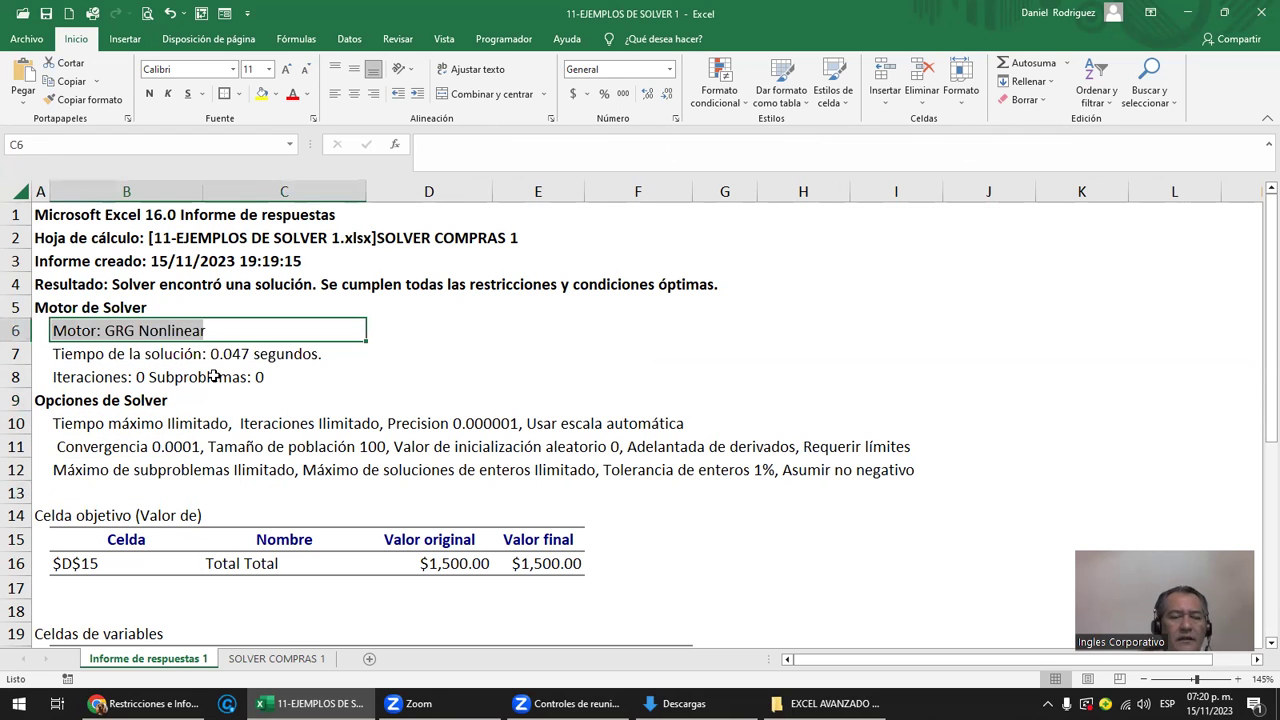
scroll(213, 376, down, 2)
scroll(200, 388, up, 2)
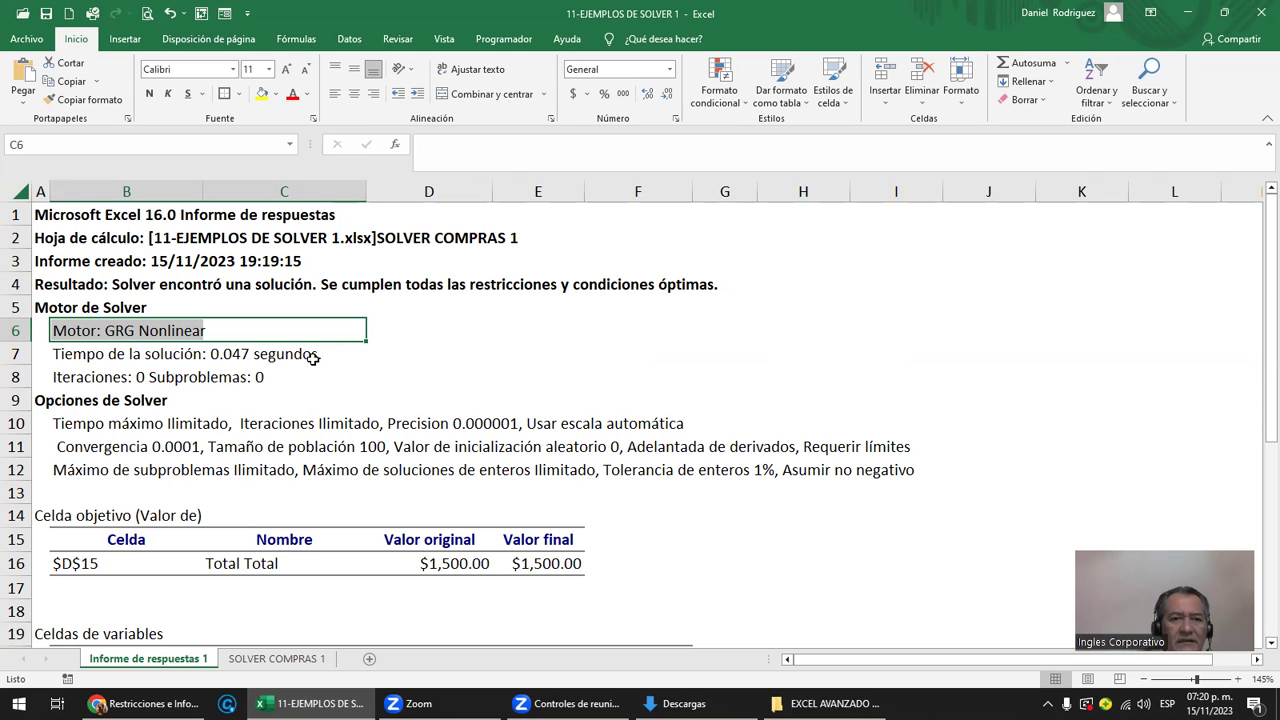
scroll(311, 360, down, 1)
scroll(306, 363, down, 3)
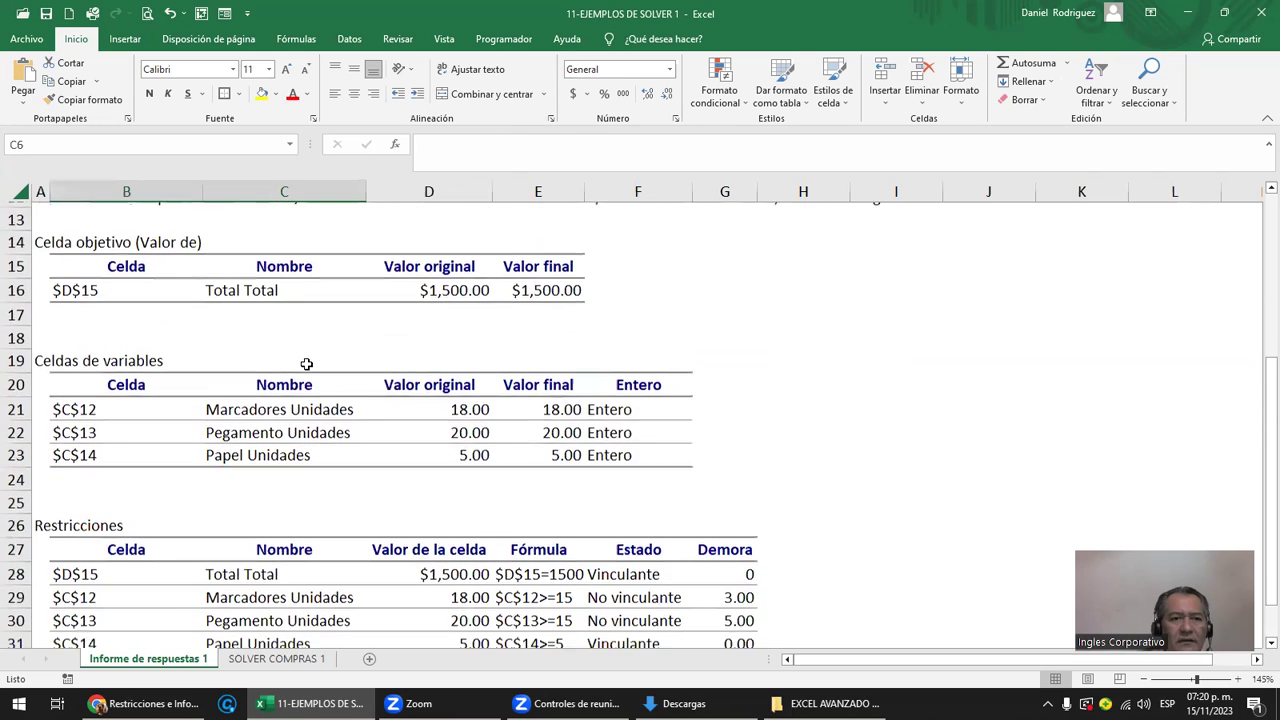
- Point out objective cell $D$15 with original and final values of 1500
click(42, 236)
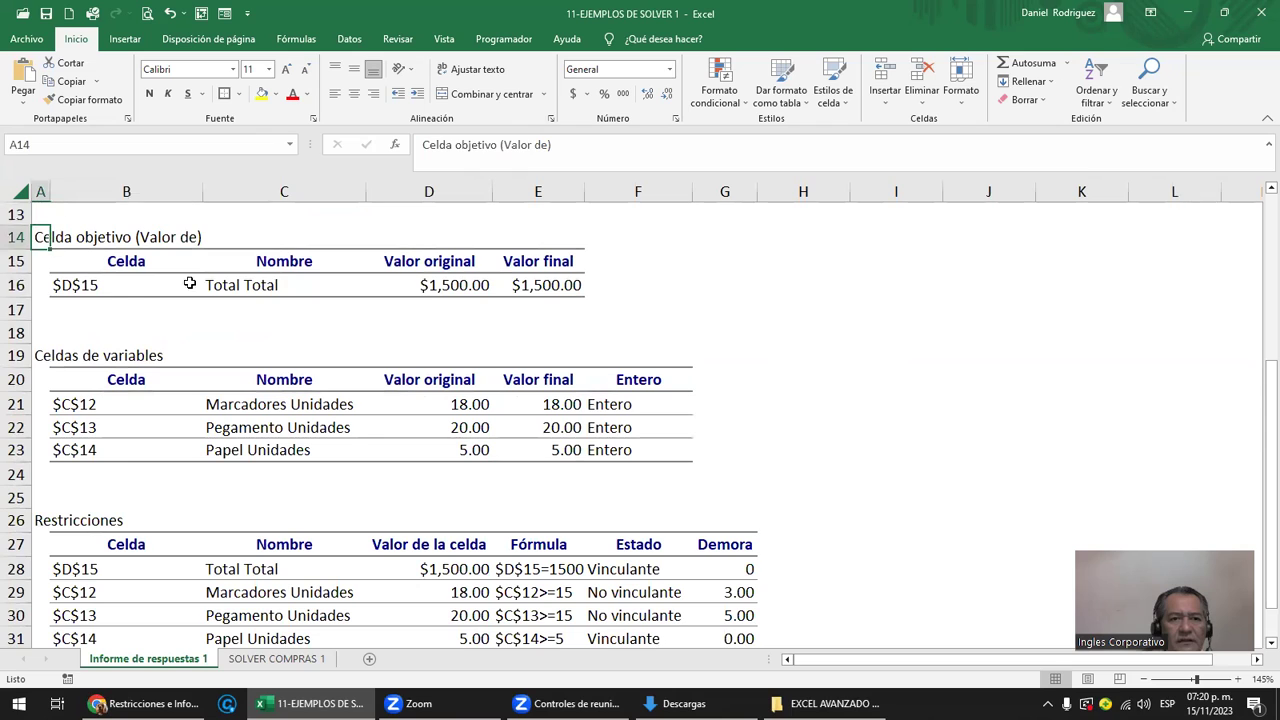
click(82, 287)
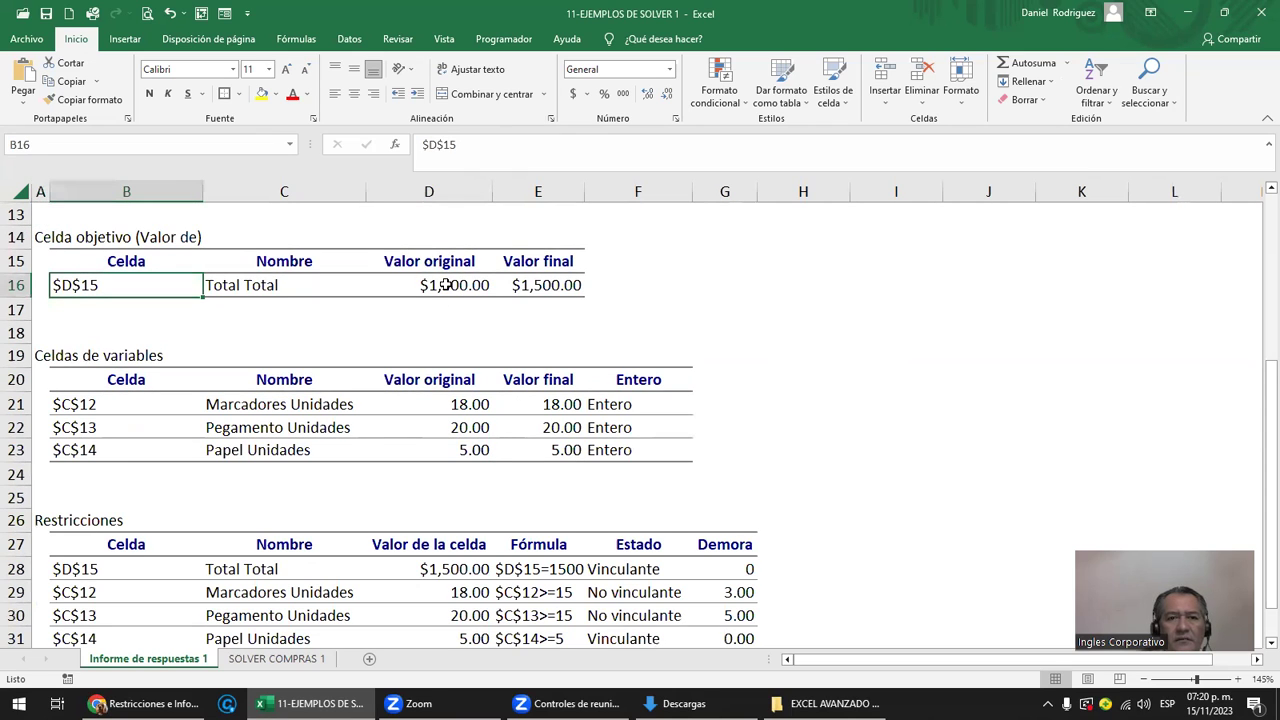
click(446, 285)
click(540, 285)
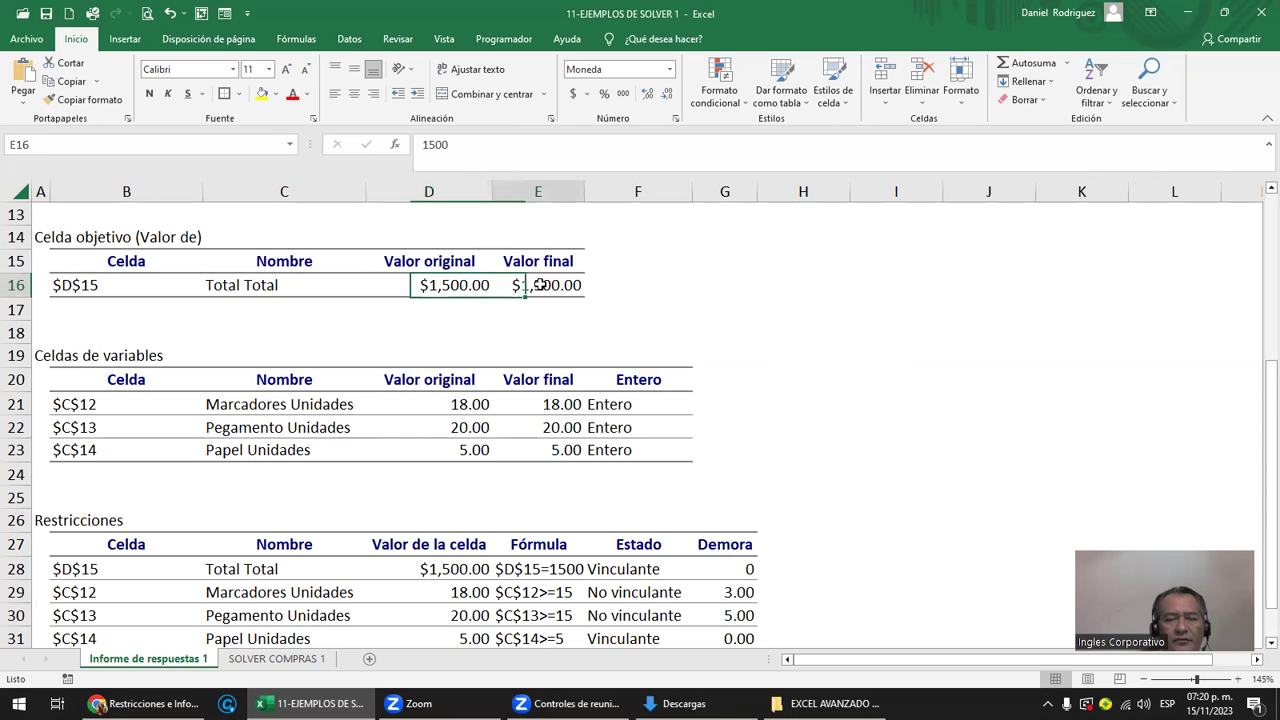
- Highlight the variable cells' references, names, original and final values, and Entero column
click(100, 350)
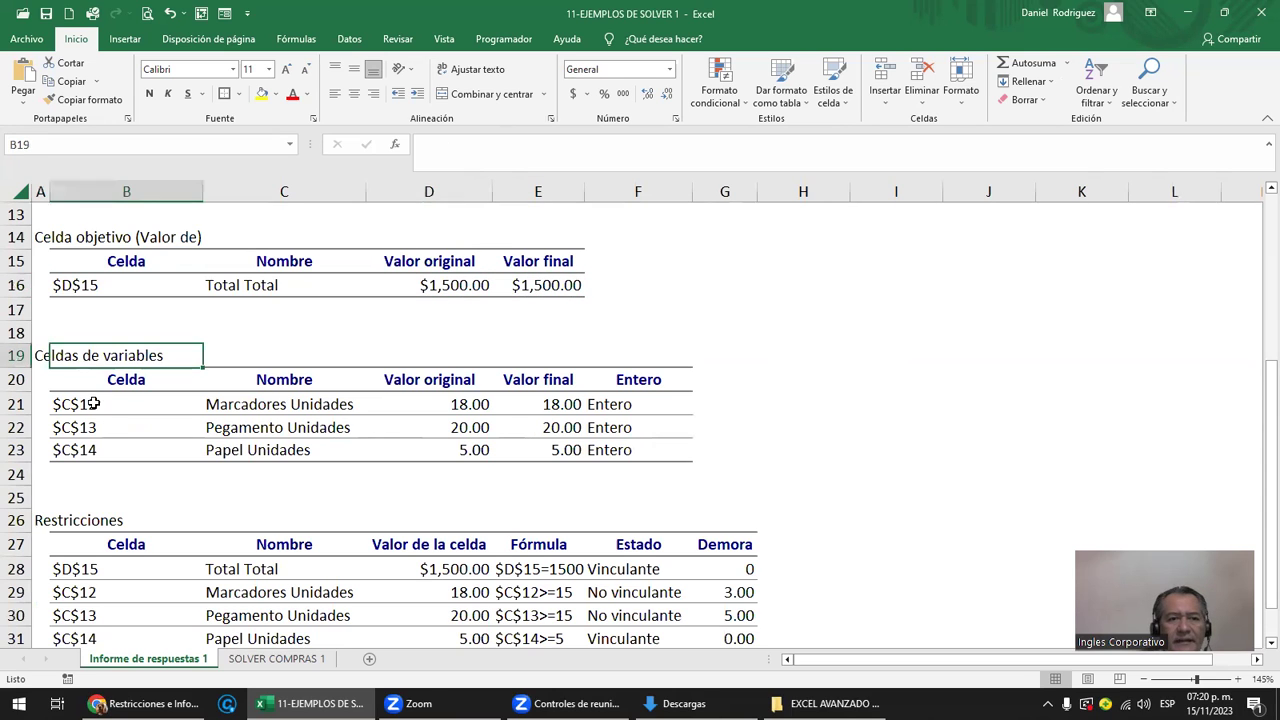
drag(93, 403, 88, 450)
drag(257, 406, 266, 458)
drag(449, 403, 553, 441)
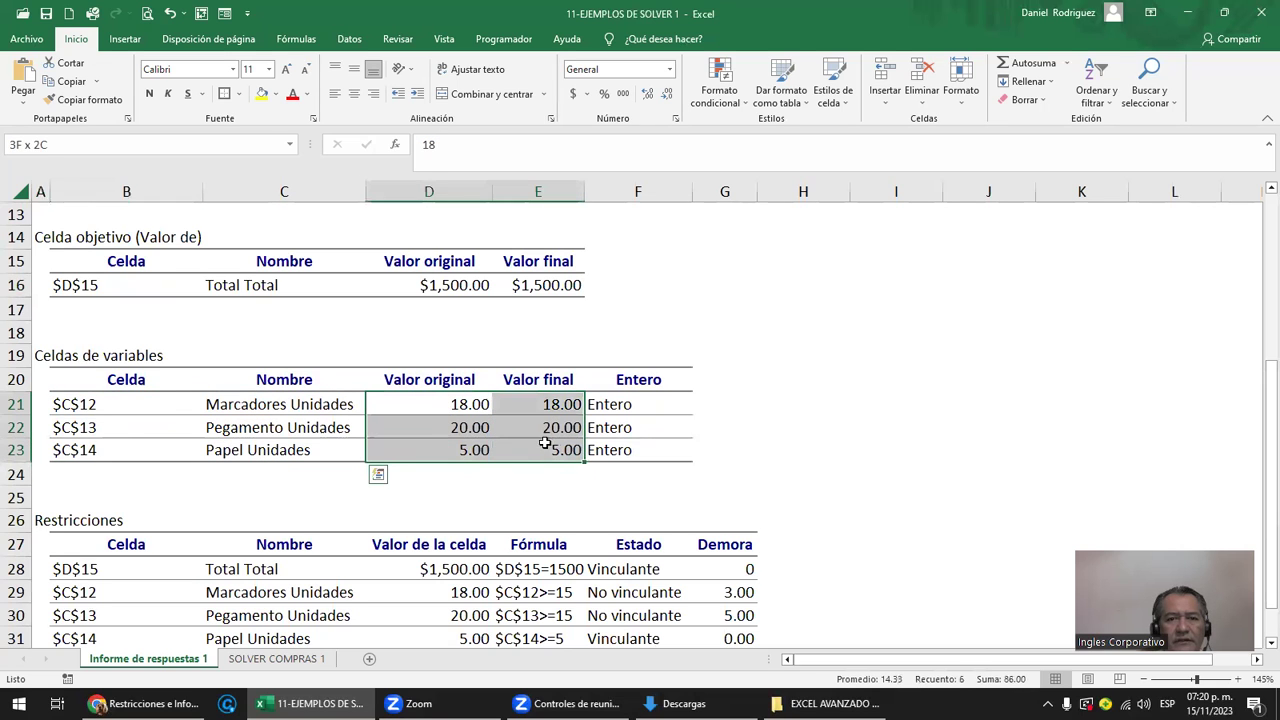
drag(553, 441, 645, 453)
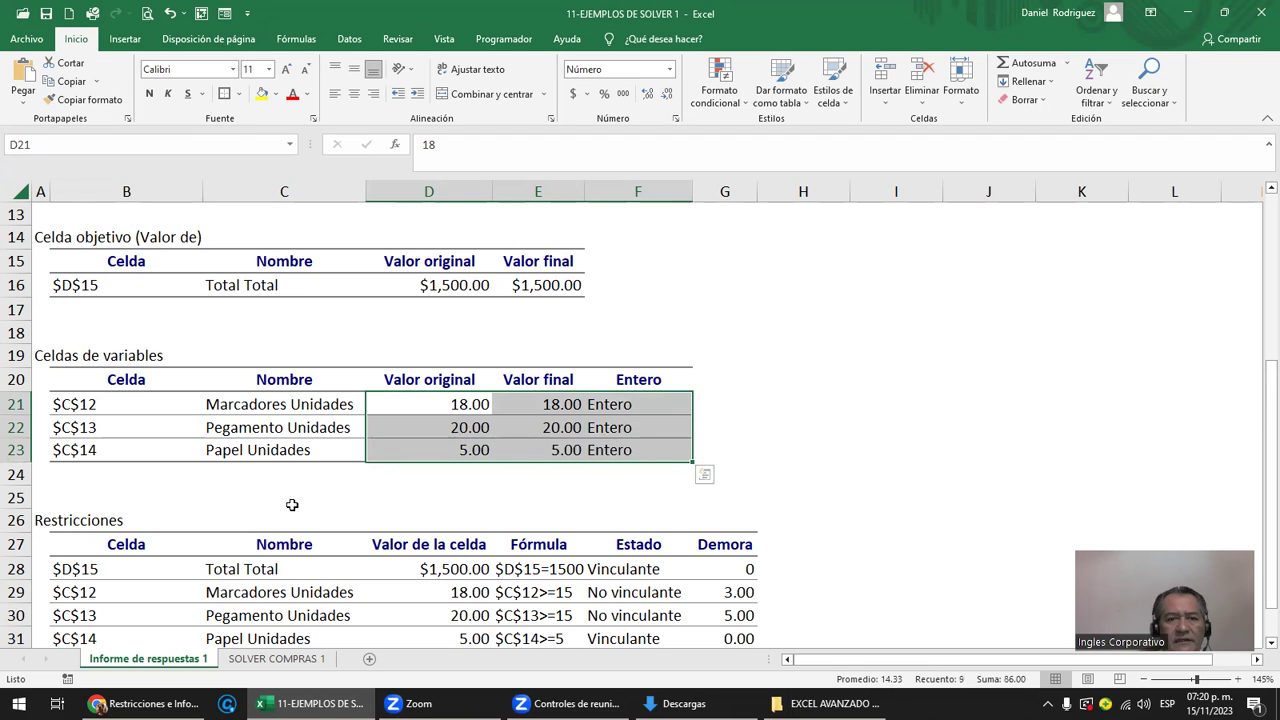
scroll(235, 525, down, 2)
scroll(235, 525, down, 1)
click(89, 357)
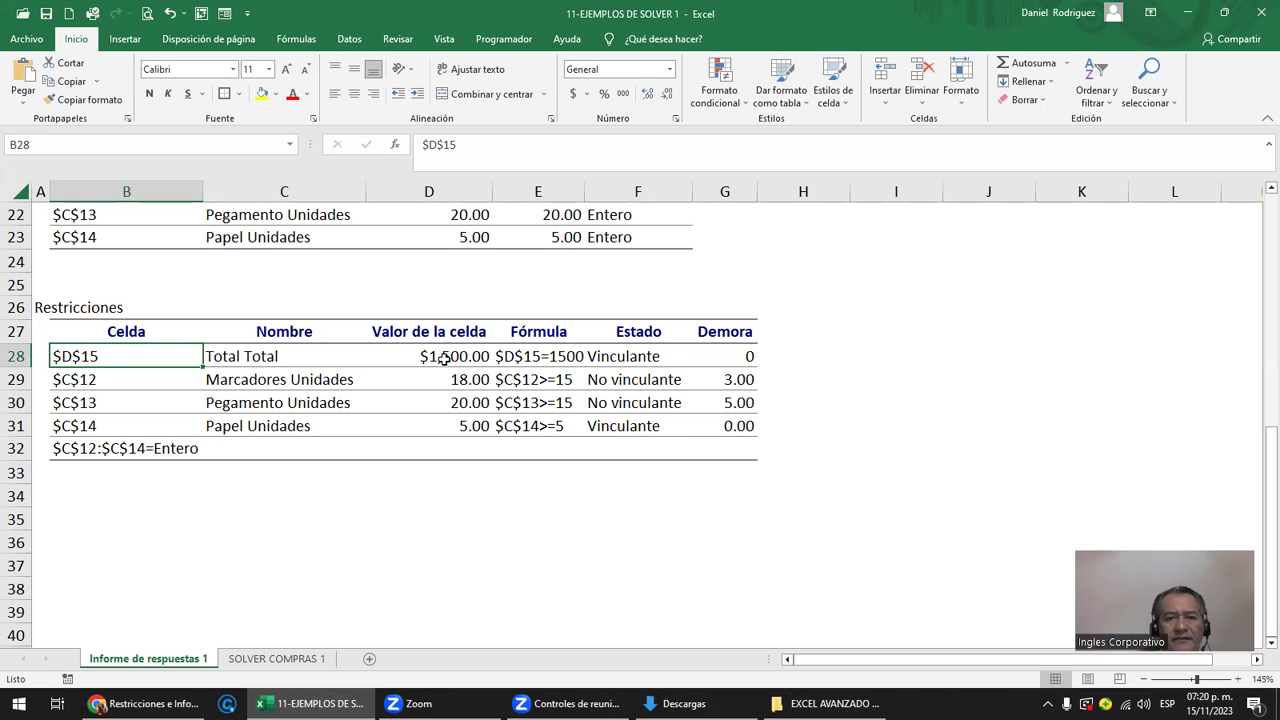
scroll(444, 357, up, 3)
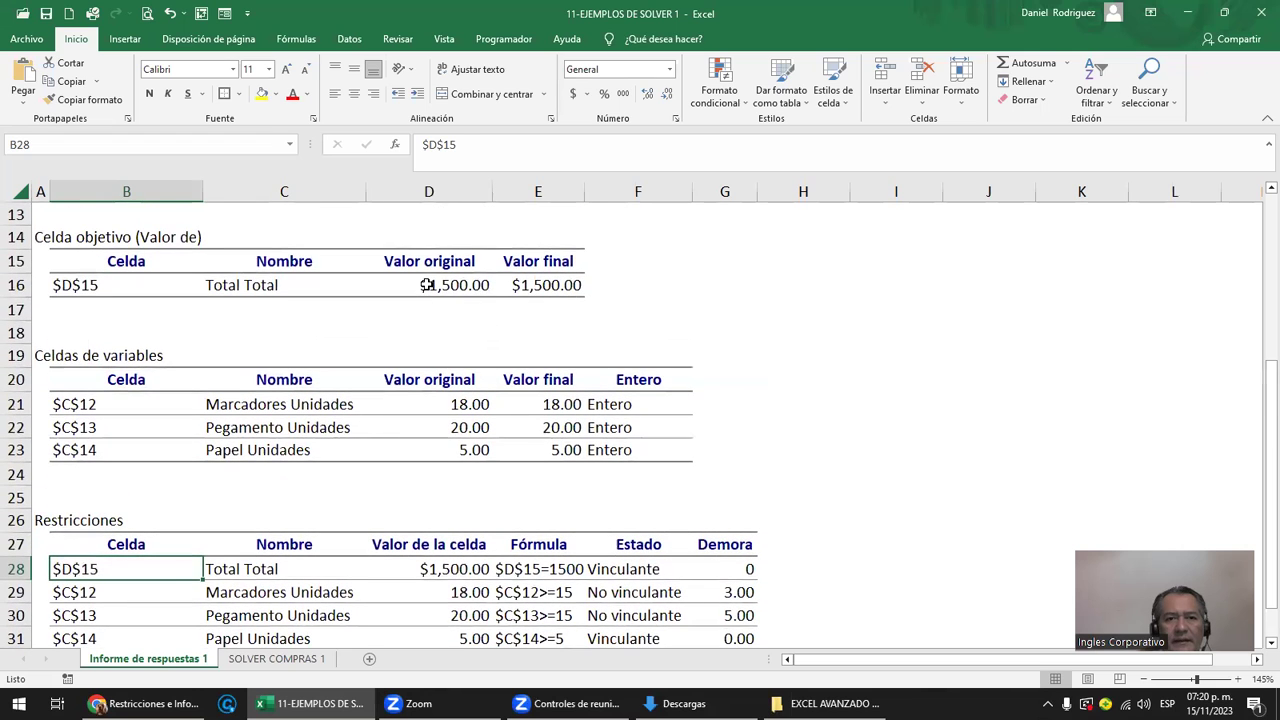
click(427, 285)
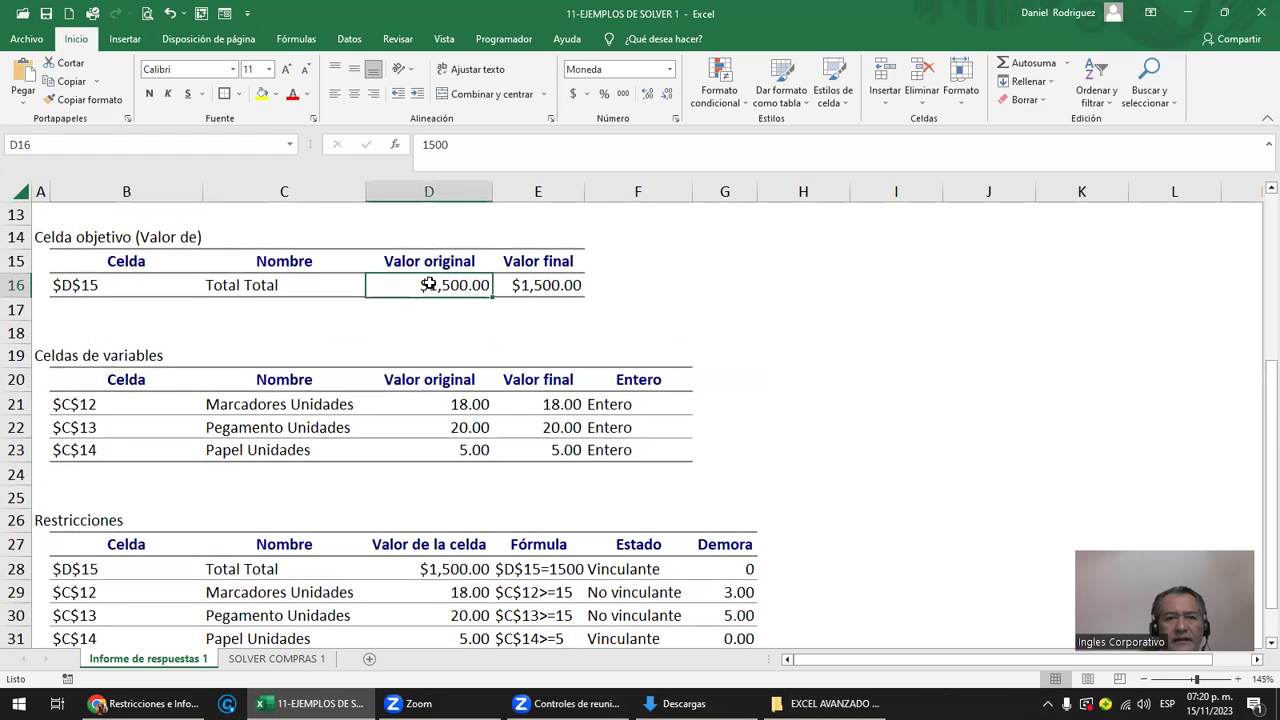
scroll(427, 285, down, 1)
scroll(427, 285, down, 1)
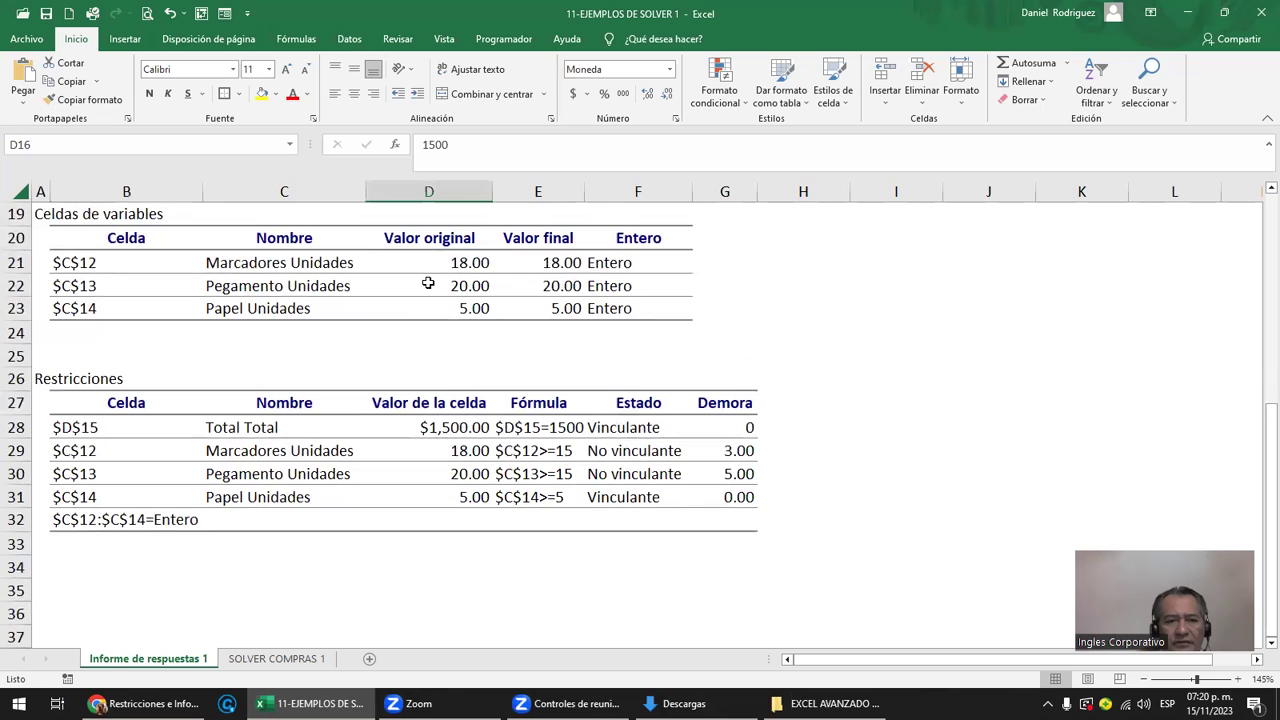
mouse_move(73, 451)
mouse_down()
mouse_move(141, 483)
mouse_move(750, 491)
mouse_up()
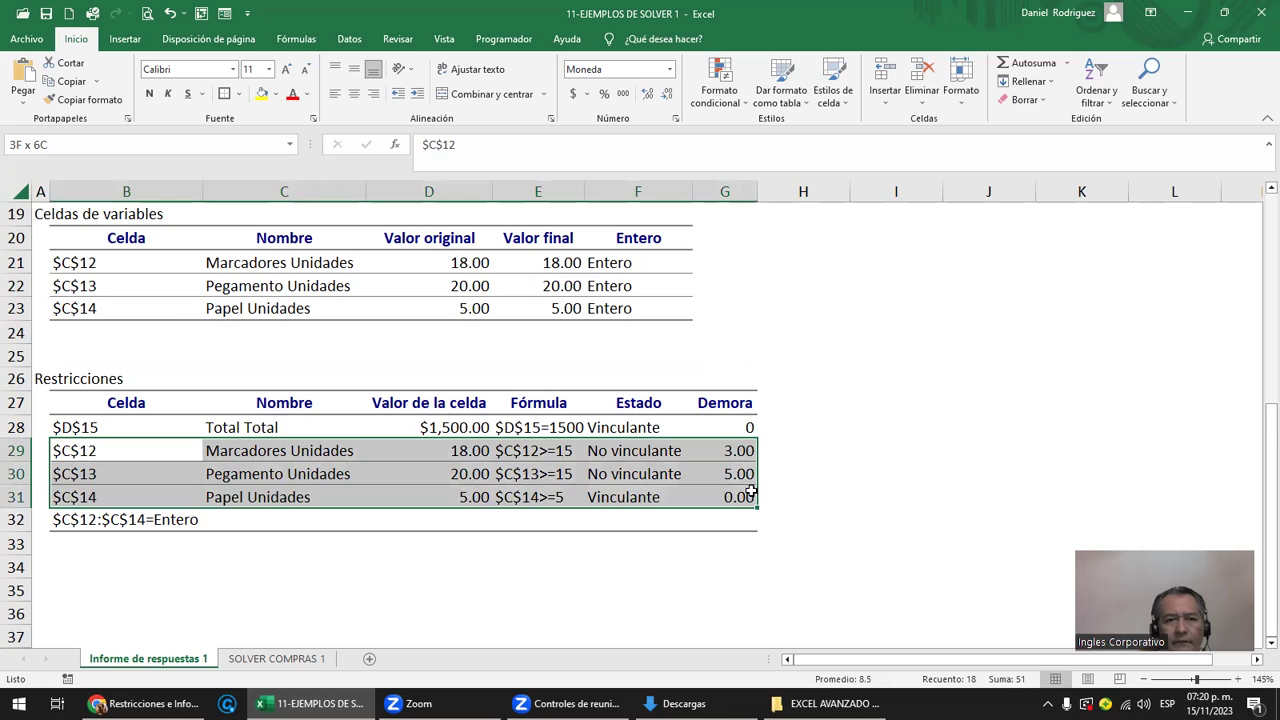
drag(750, 491, 484, 475)
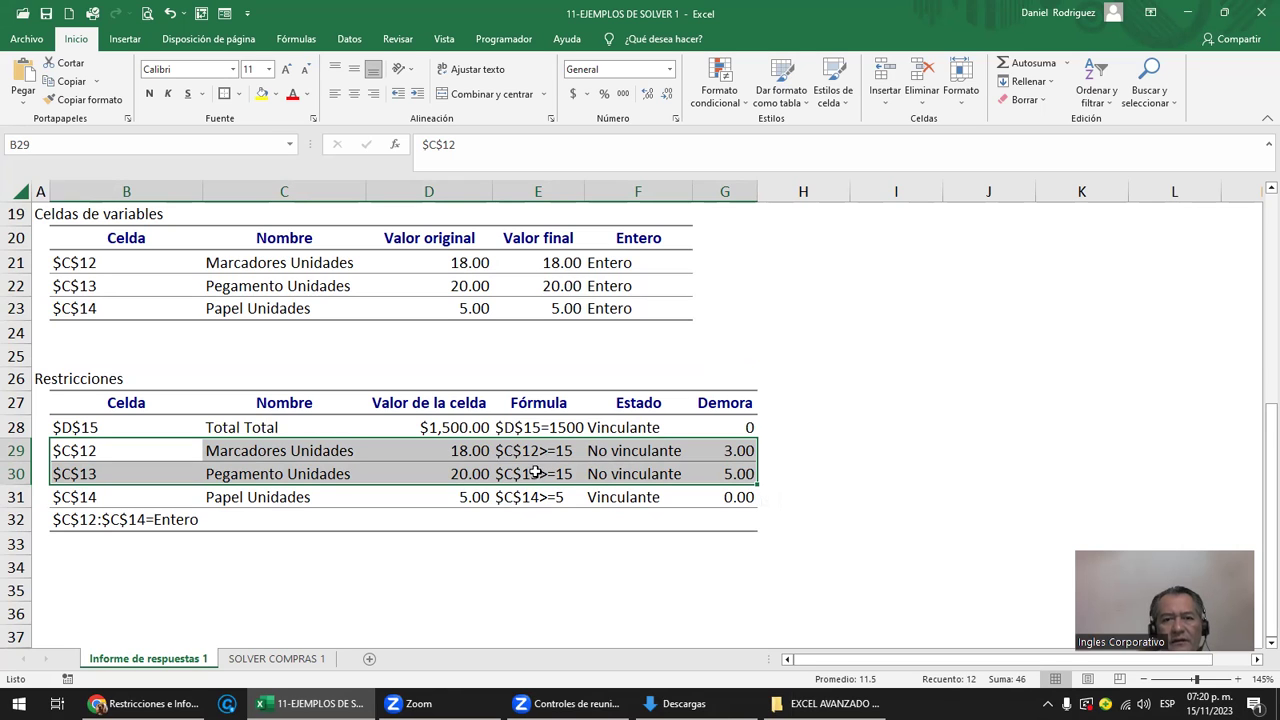
click(148, 516)
scroll(369, 346, up, 2)
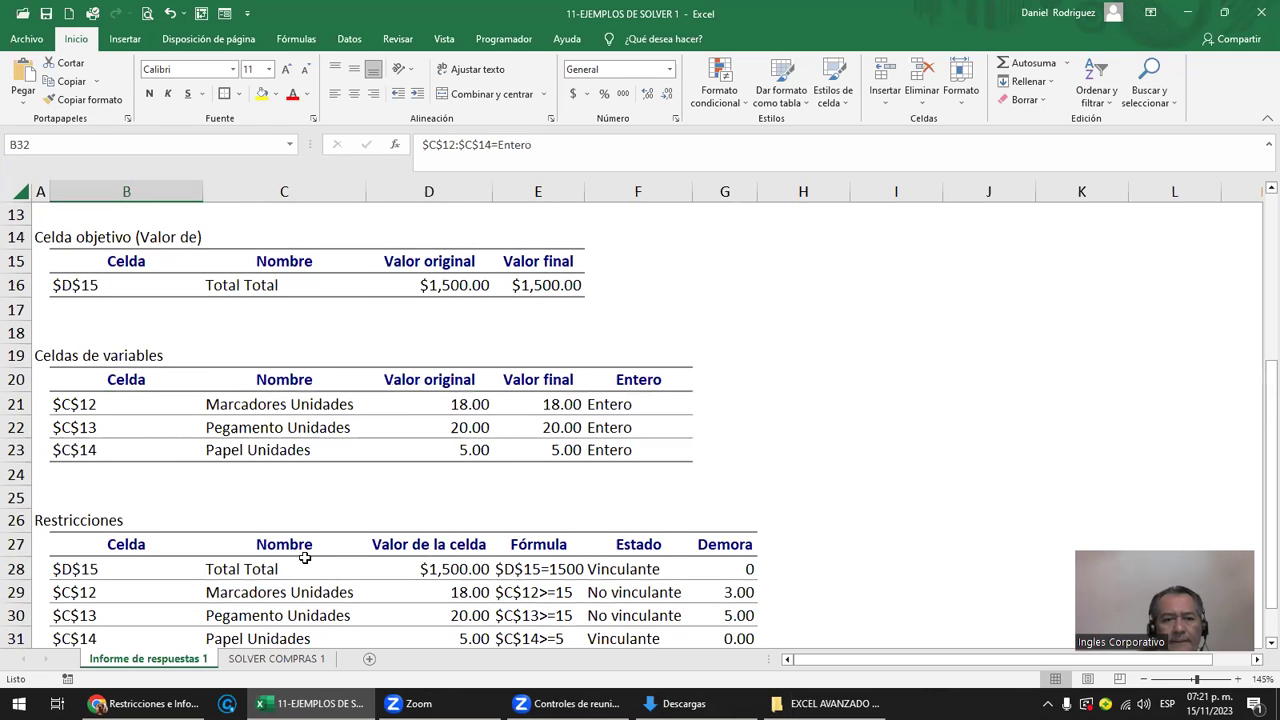
scroll(273, 402, down, 1)
scroll(273, 402, up, 1)
mouse_move(60, 220)
mouse_down()
mouse_move(632, 575)
mouse_move(676, 620)
mouse_up()
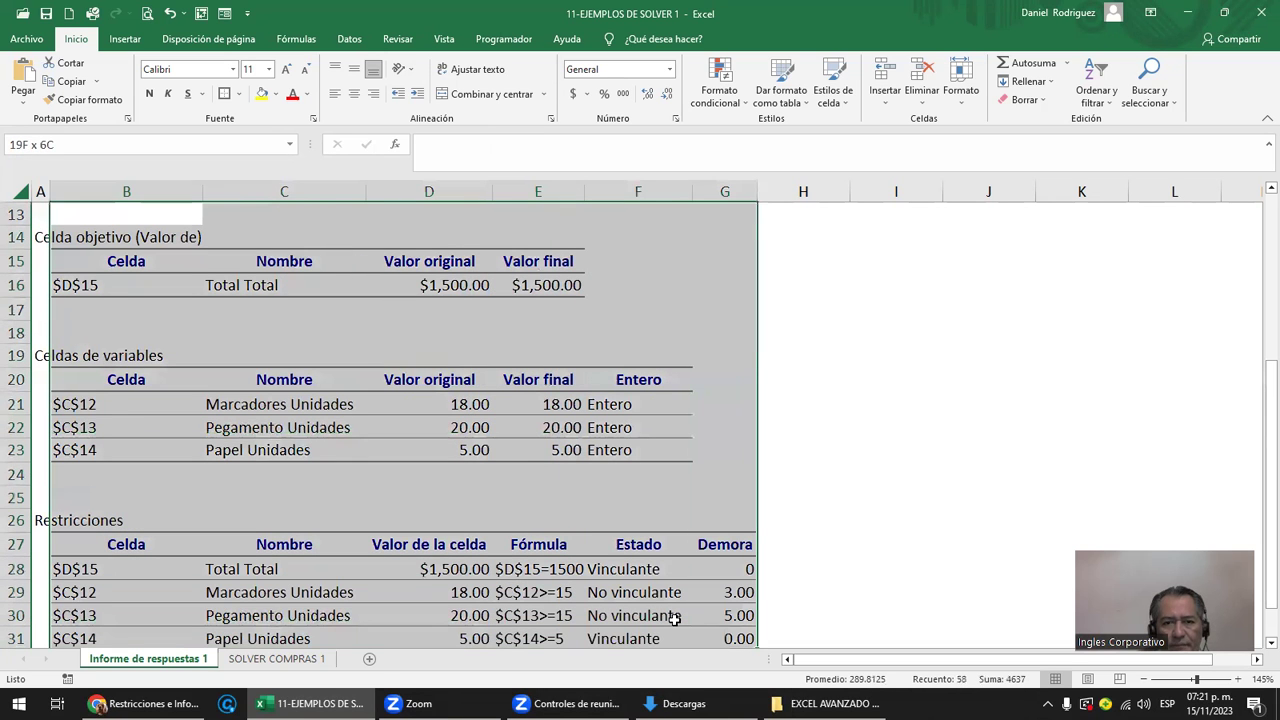
click(396, 334)
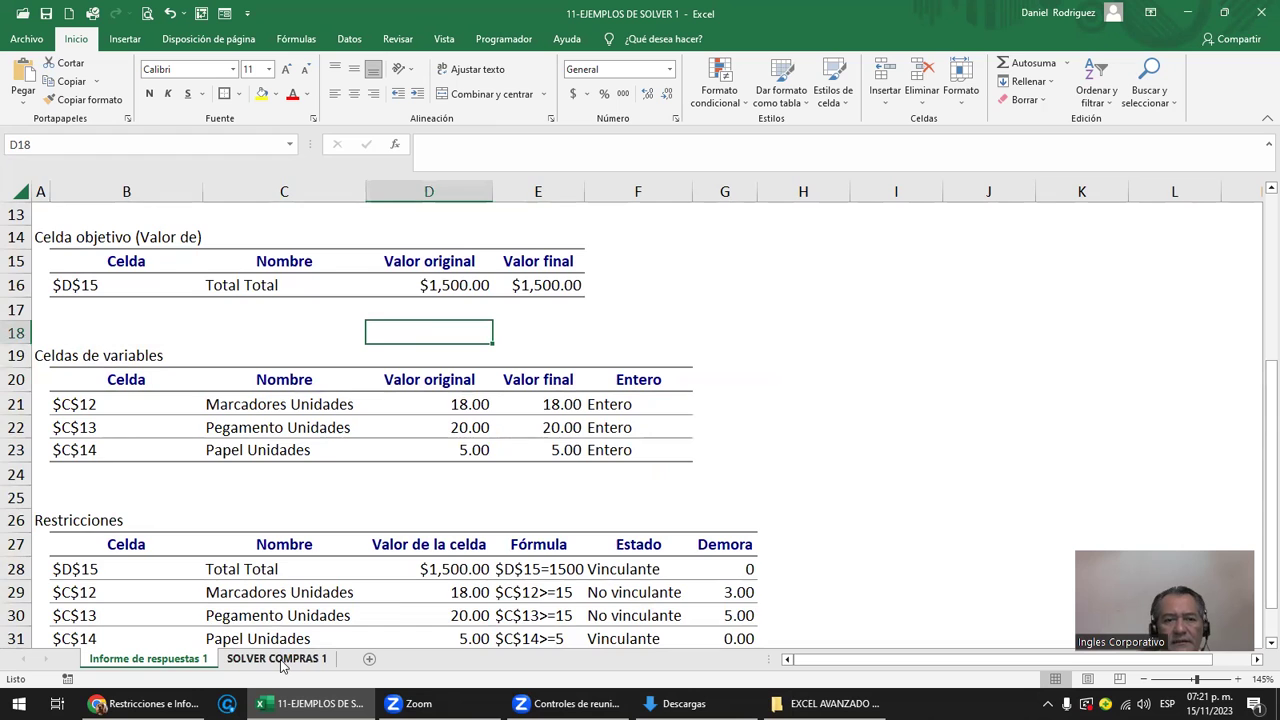
- On SOLVER COMPRAS 1, highlight the RESTRICCIONES box, D15, C12:C14 and the $1,500.00 budget
click(281, 658)
scroll(229, 405, up, 1)
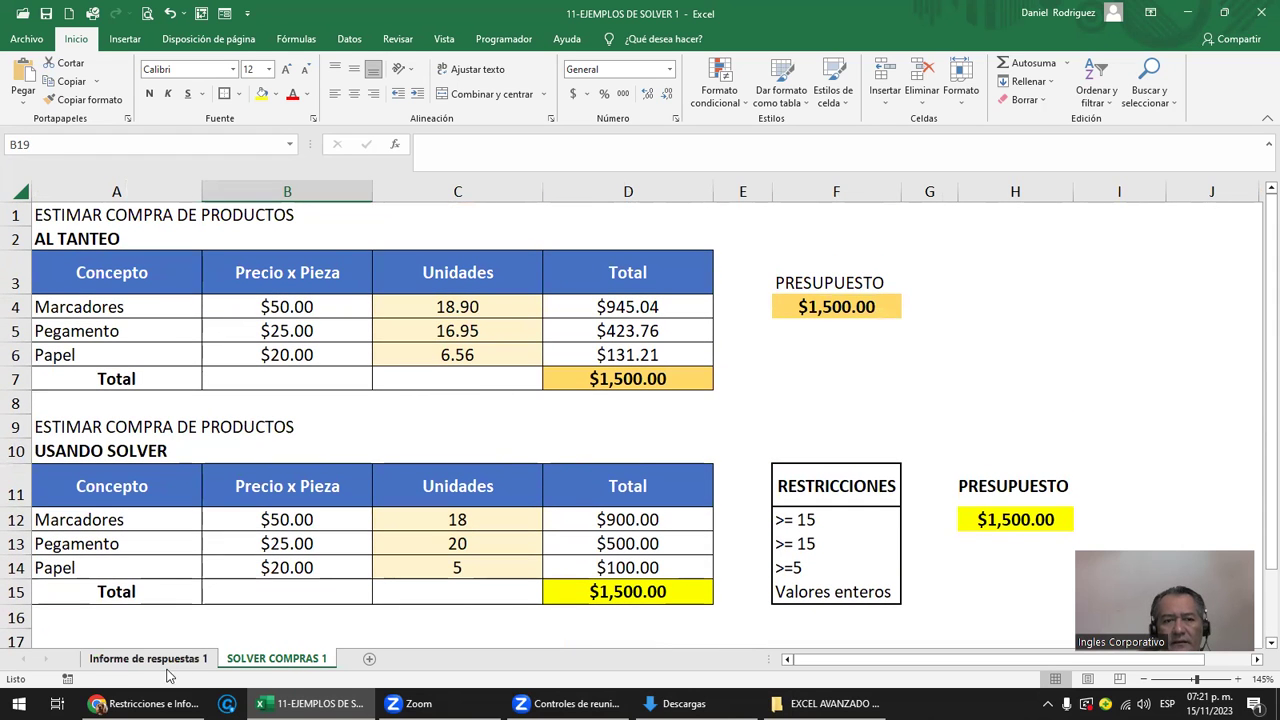
drag(808, 485, 812, 590)
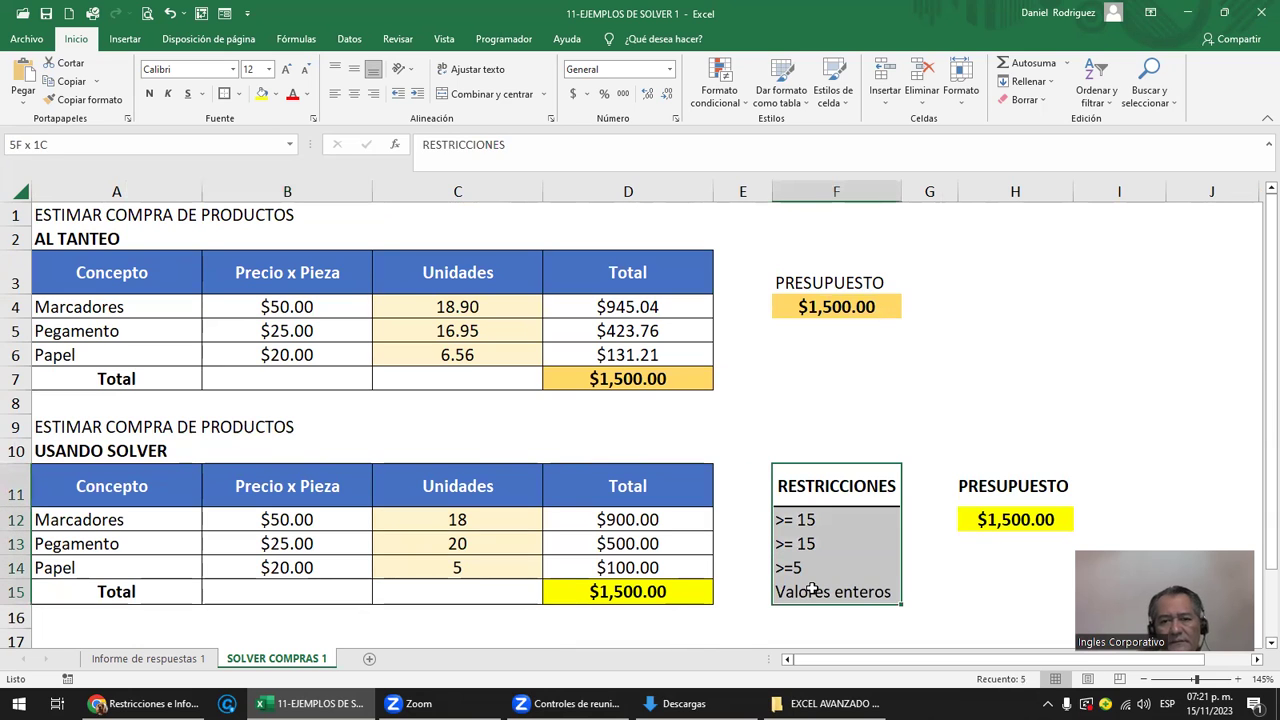
ctrl+click(658, 593)
drag(428, 519, 458, 567)
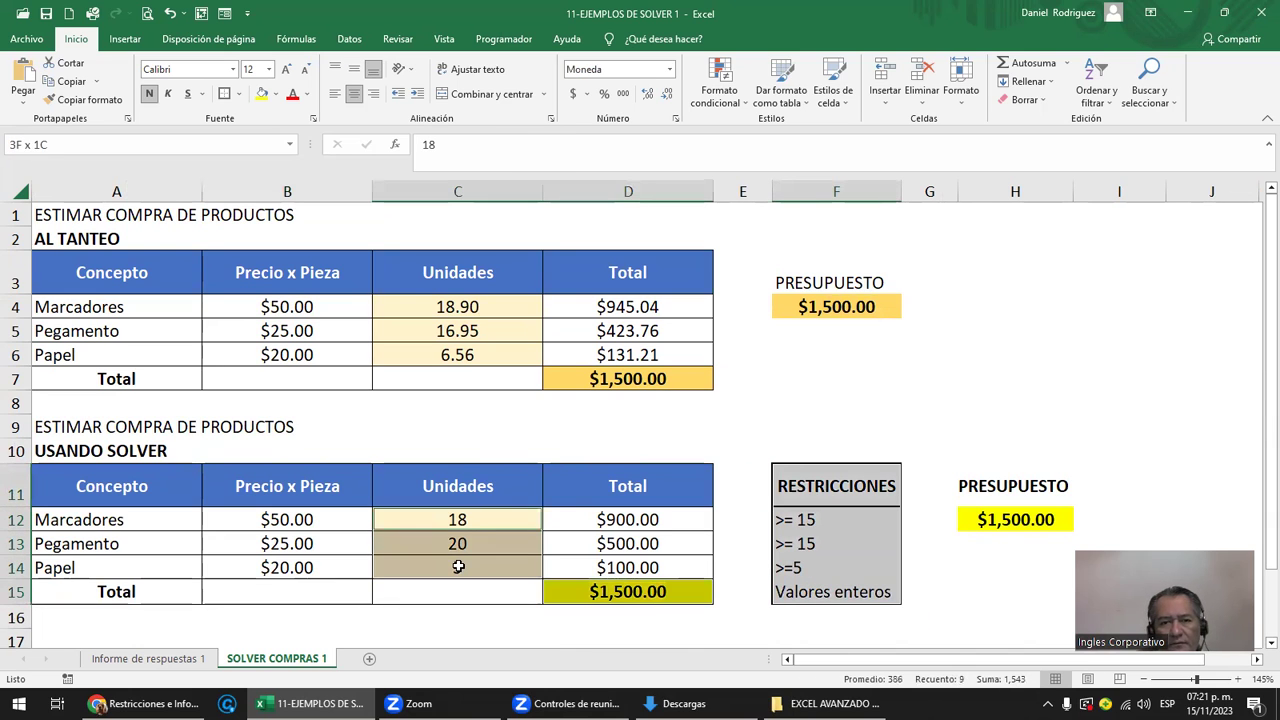
click(885, 409)
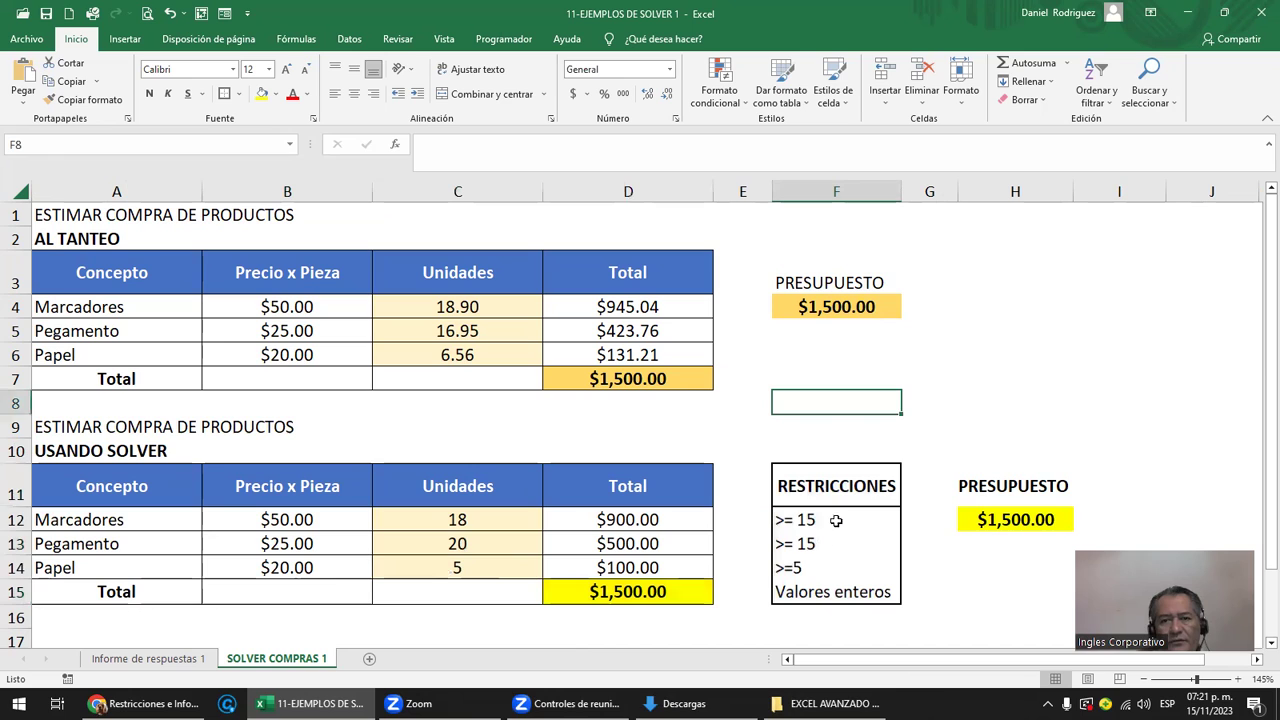
drag(837, 489, 830, 592)
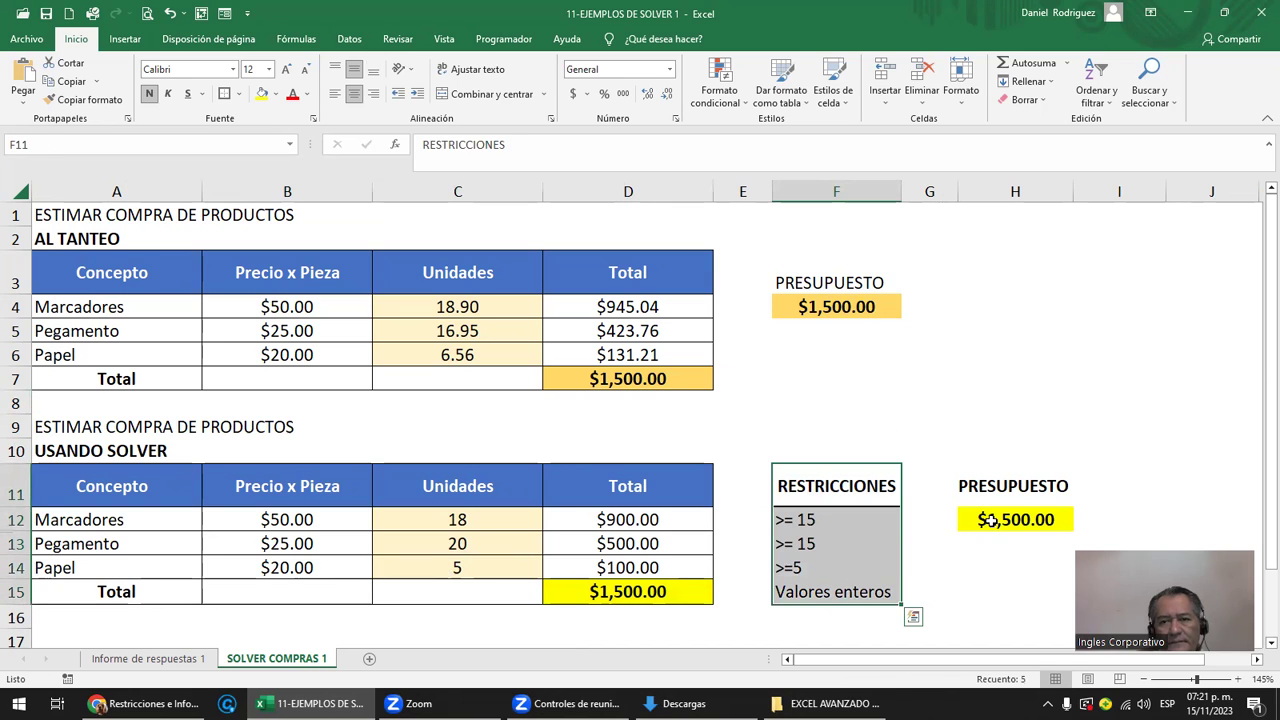
ctrl+click(1003, 520)
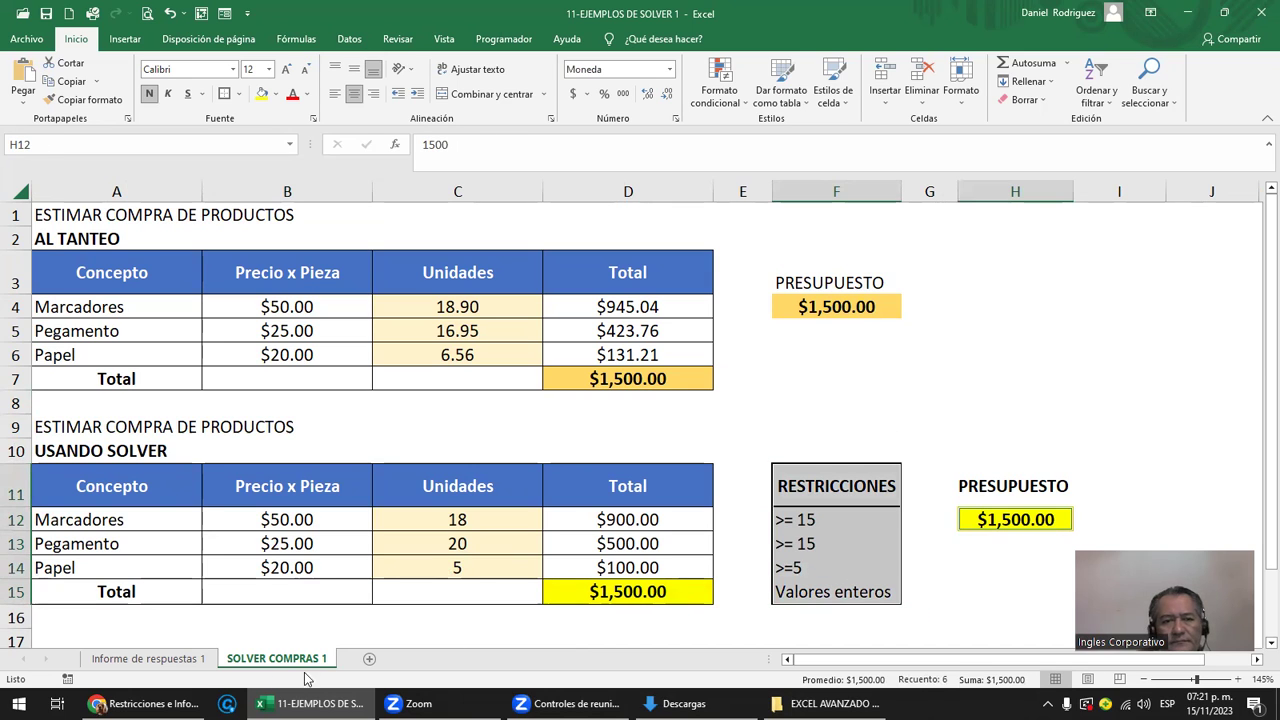
- Glance at the Informe de respuestas 1 report, then return to SOLVER COMPRAS 1
click(148, 659)
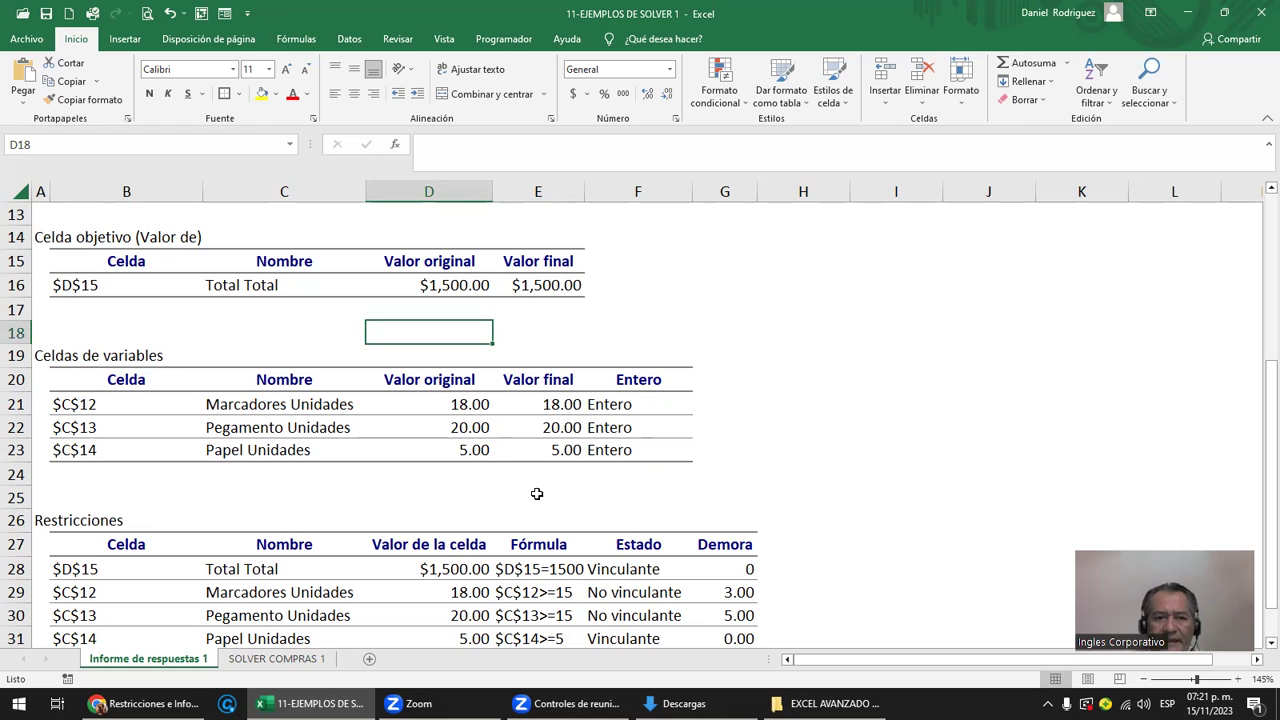
click(292, 643)
click(300, 659)
click(841, 425)
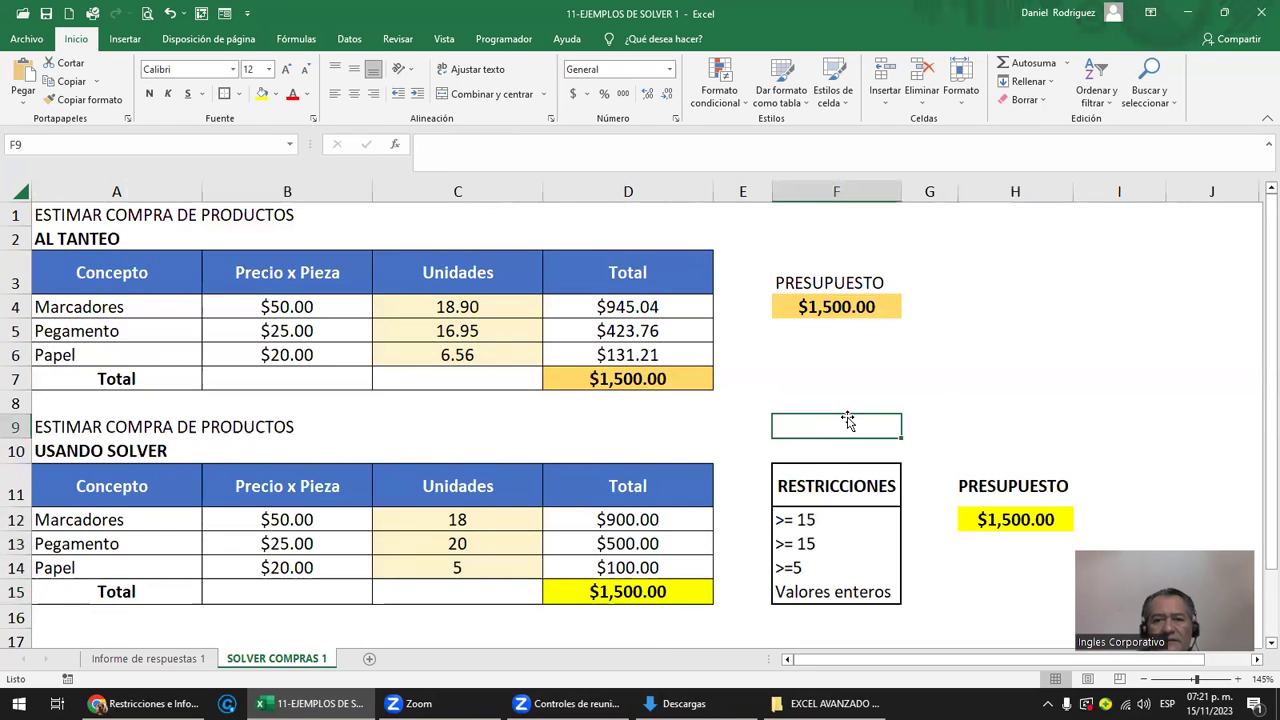
- Review the >= 15 restriction, the Pegamento row of 20 units, and the D15 total formula
scroll(847, 420, down, 1)
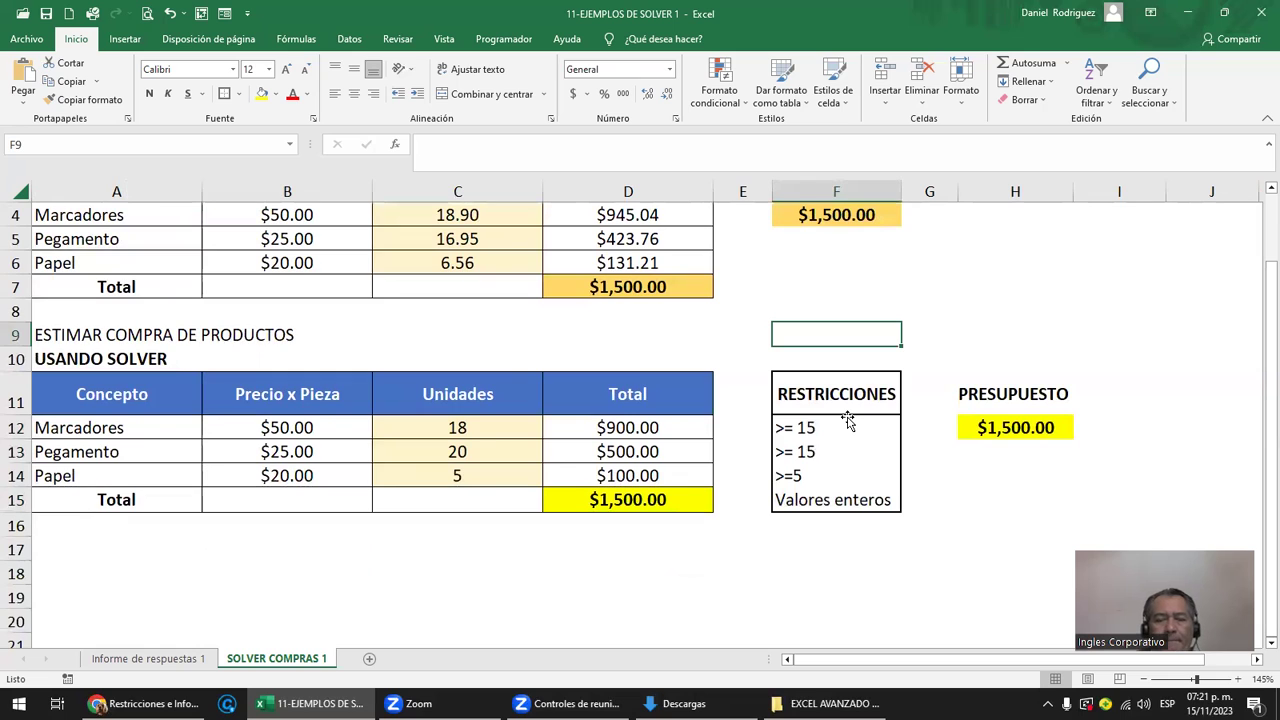
click(785, 455)
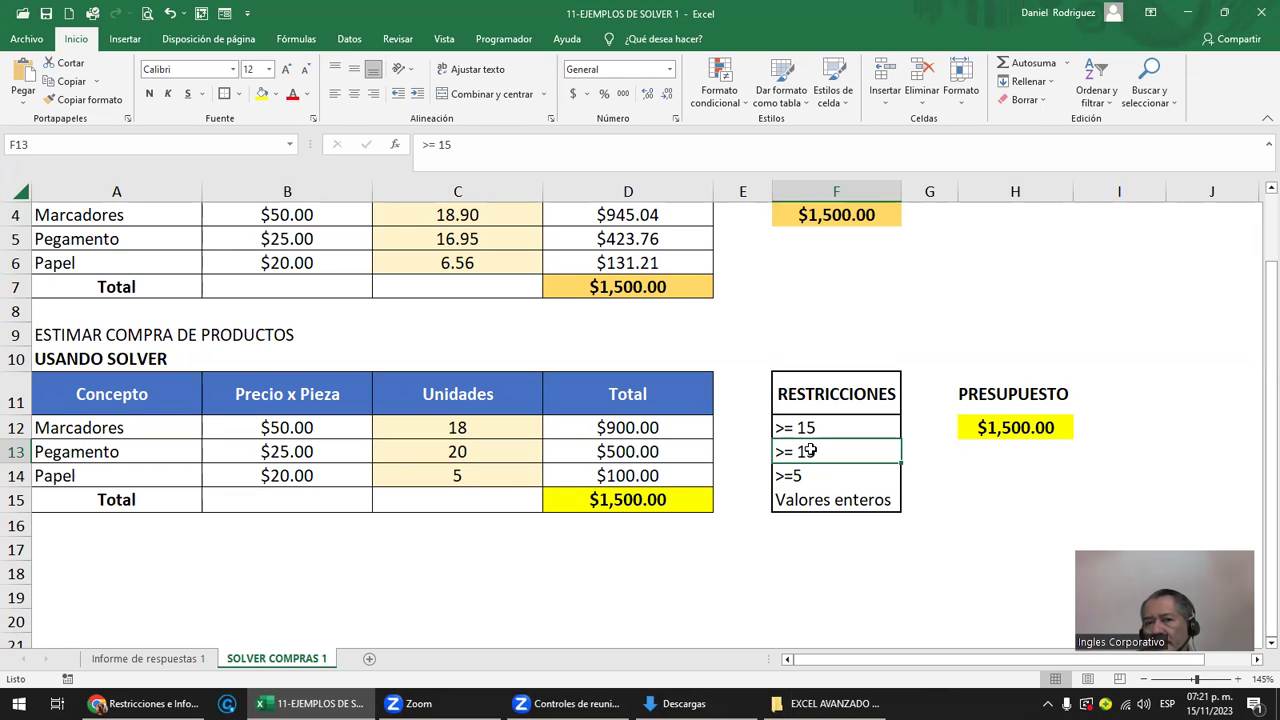
click(475, 450)
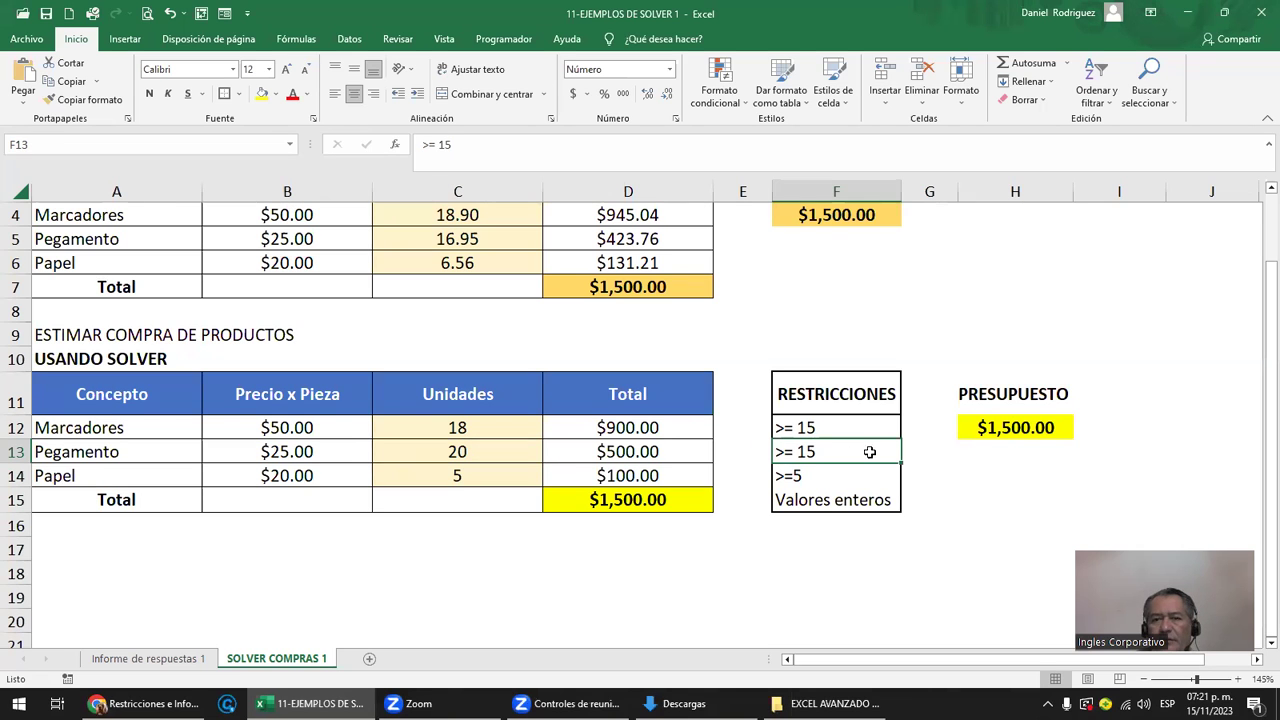
drag(785, 455, 930, 452)
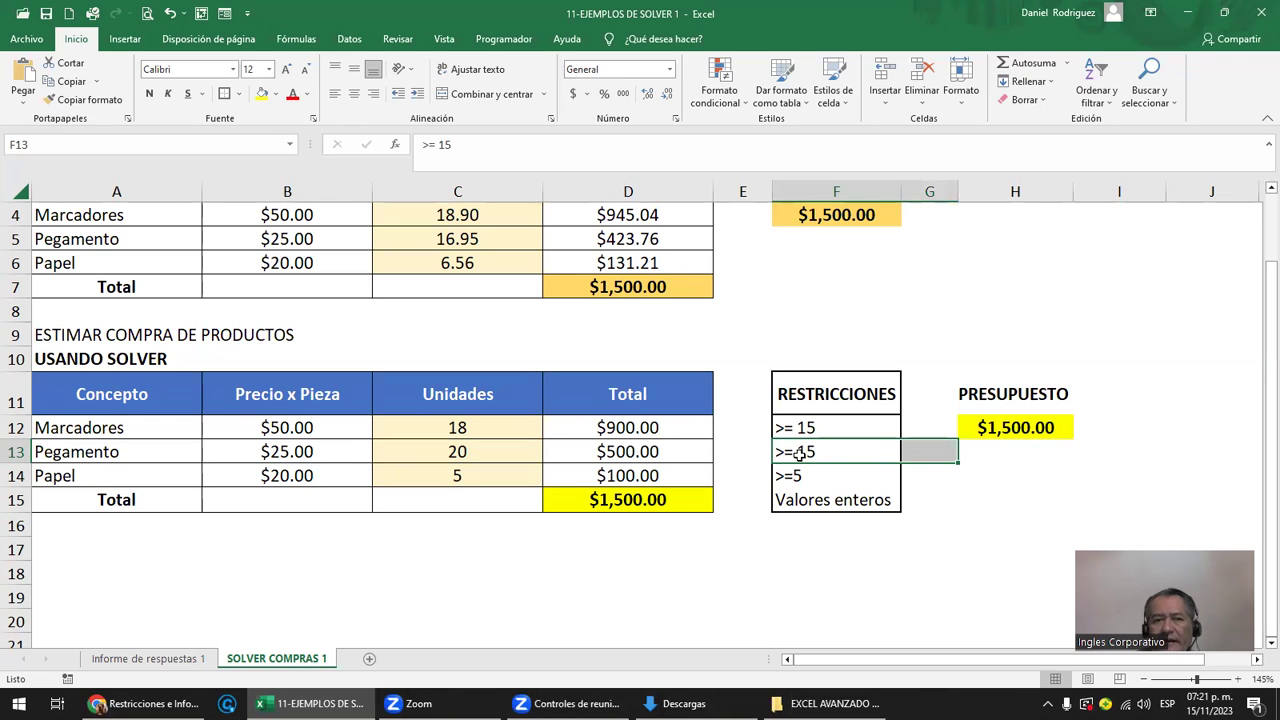
drag(106, 452, 425, 452)
drag(554, 455, 607, 452)
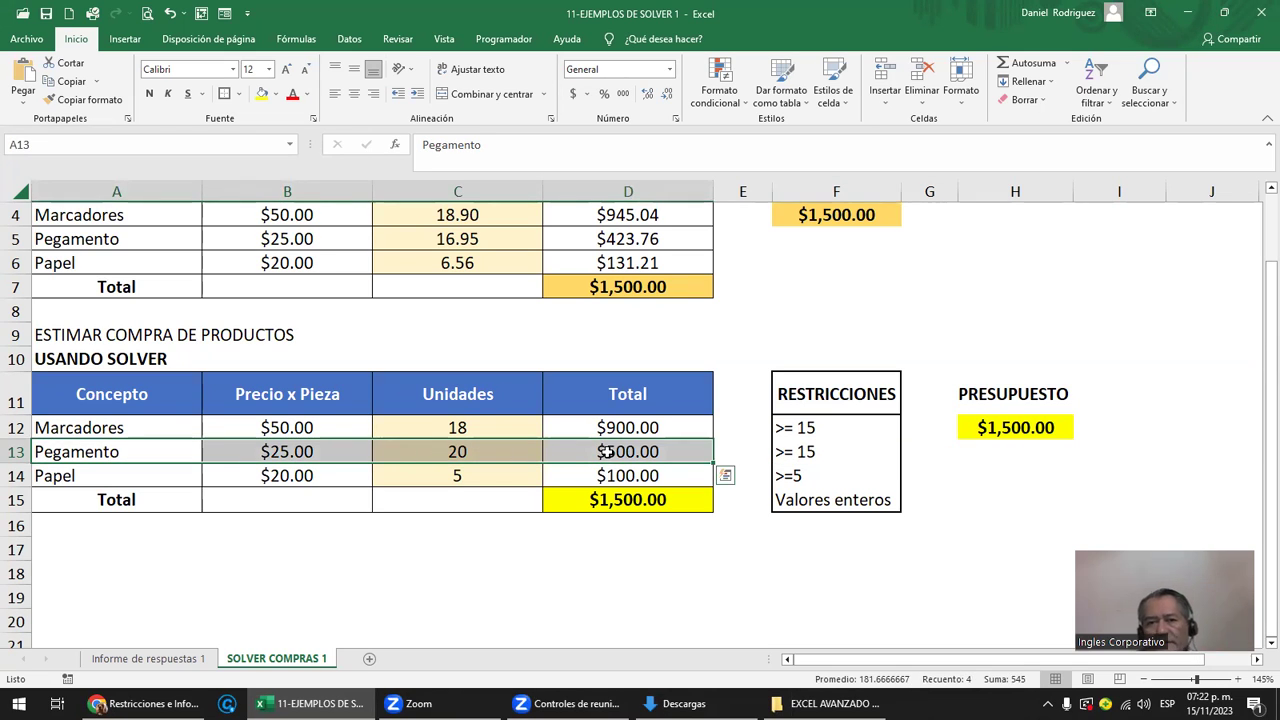
click(649, 500)
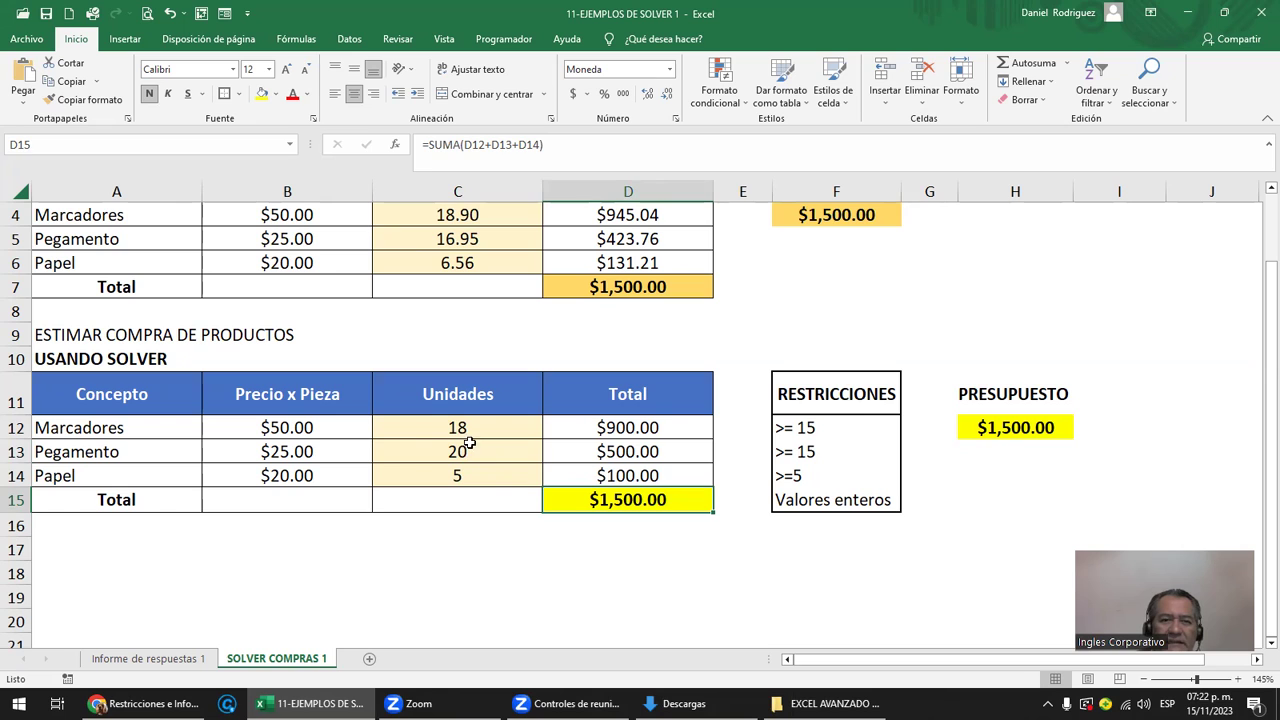
drag(457, 426, 455, 466)
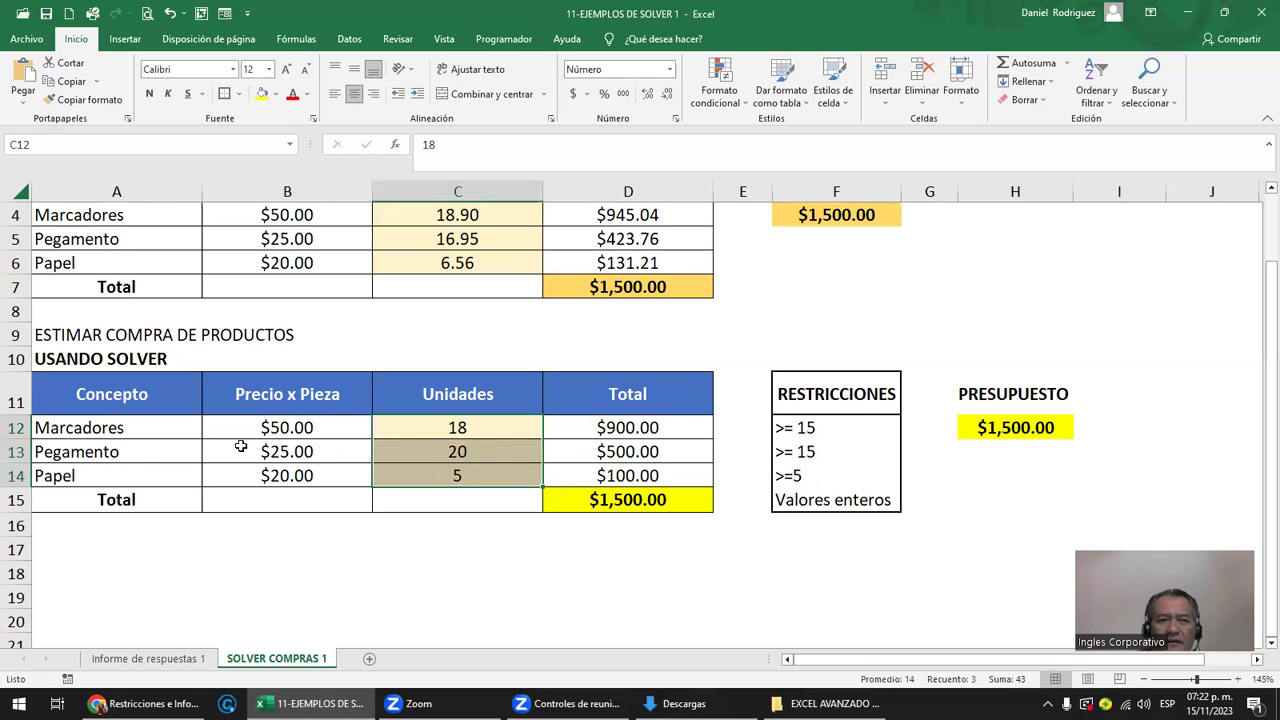
click(305, 427)
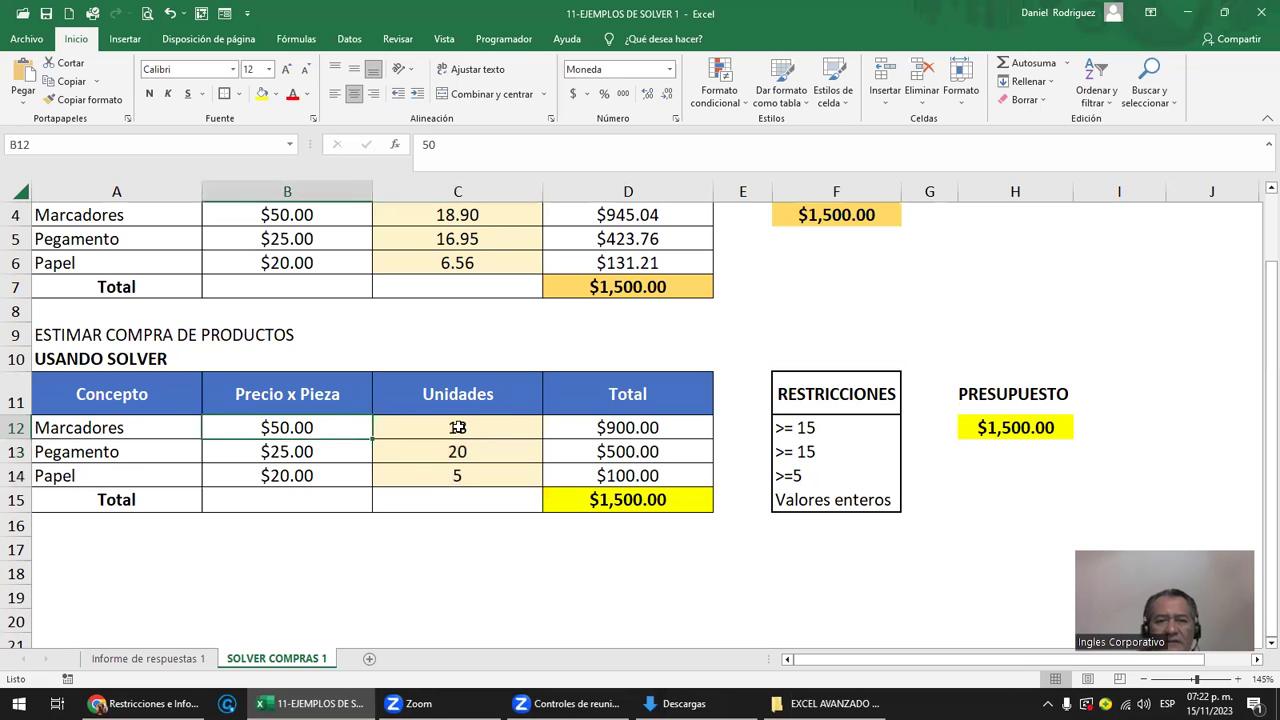
click(457, 427)
- Save the 11-EJEMPLOS DE SOLVER 1 workbook and close Excel
drag(98, 456, 627, 451)
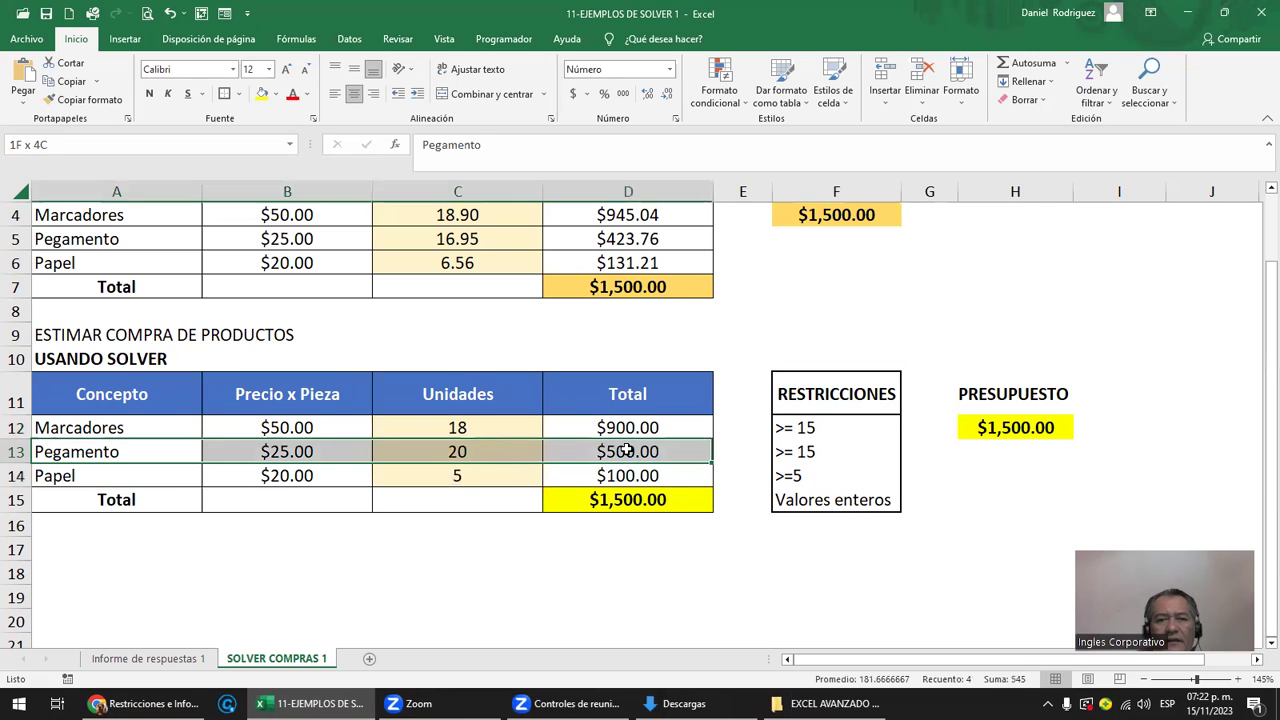
click(745, 575)
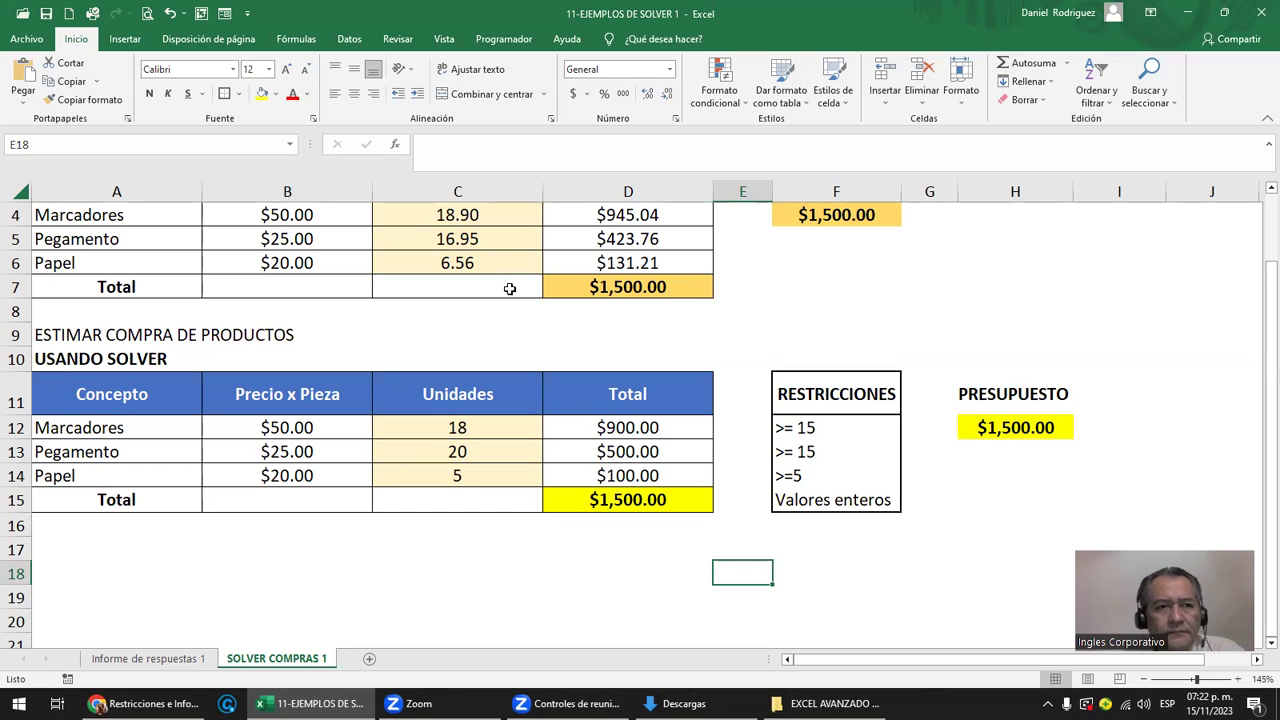
click(45, 12)
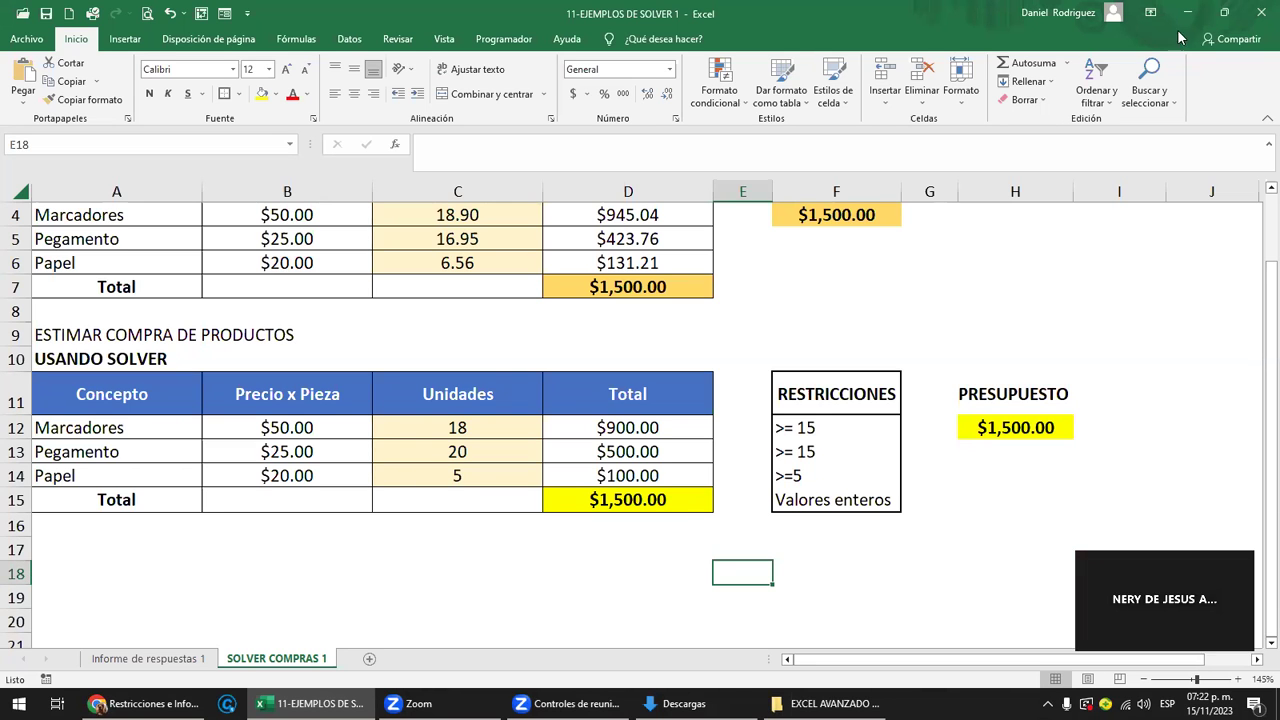
click(1258, 14)
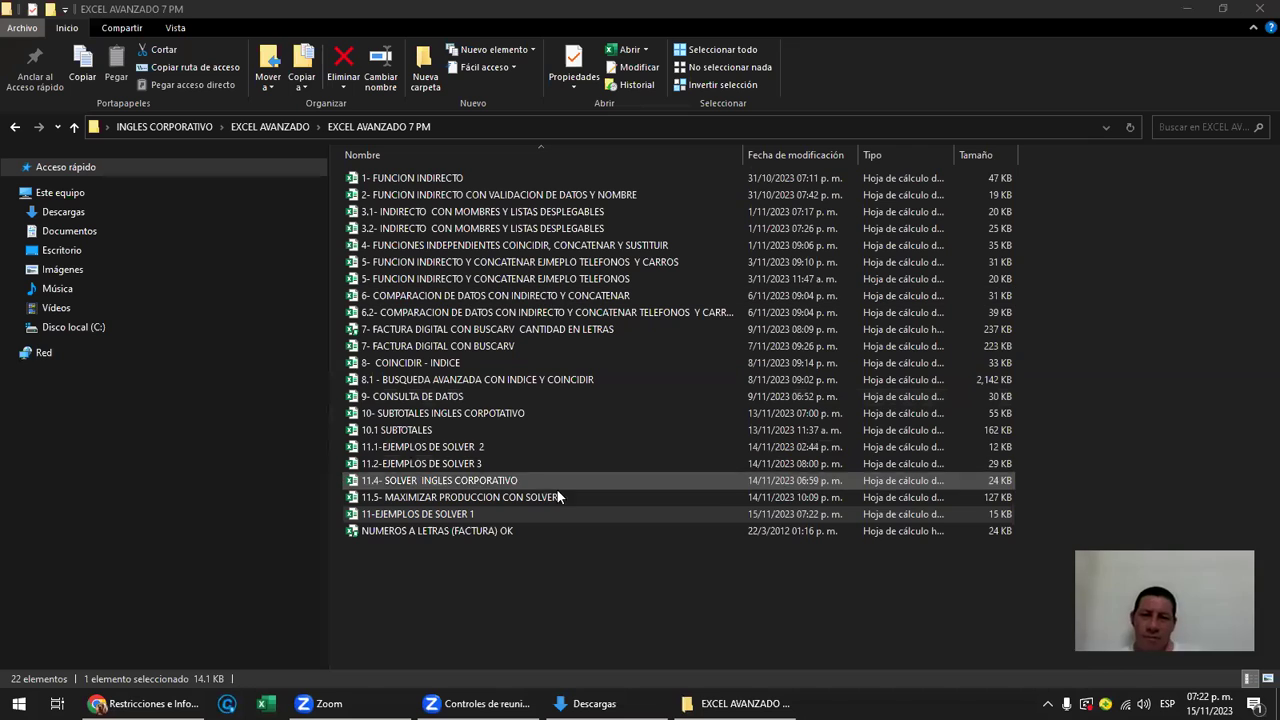
- Double-click 11.1-EJEMPLOS DE SOLVER 2 in File Explorer to open it in Excel
click(437, 449)
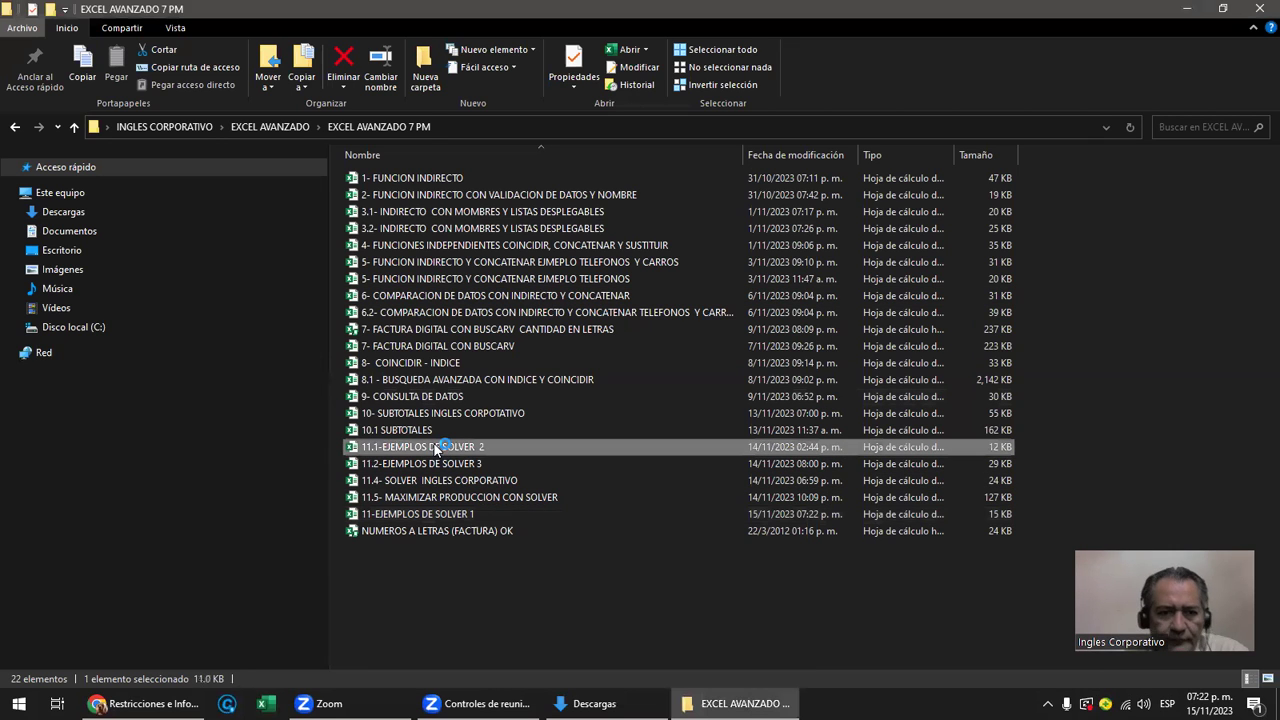
double_click(437, 449)
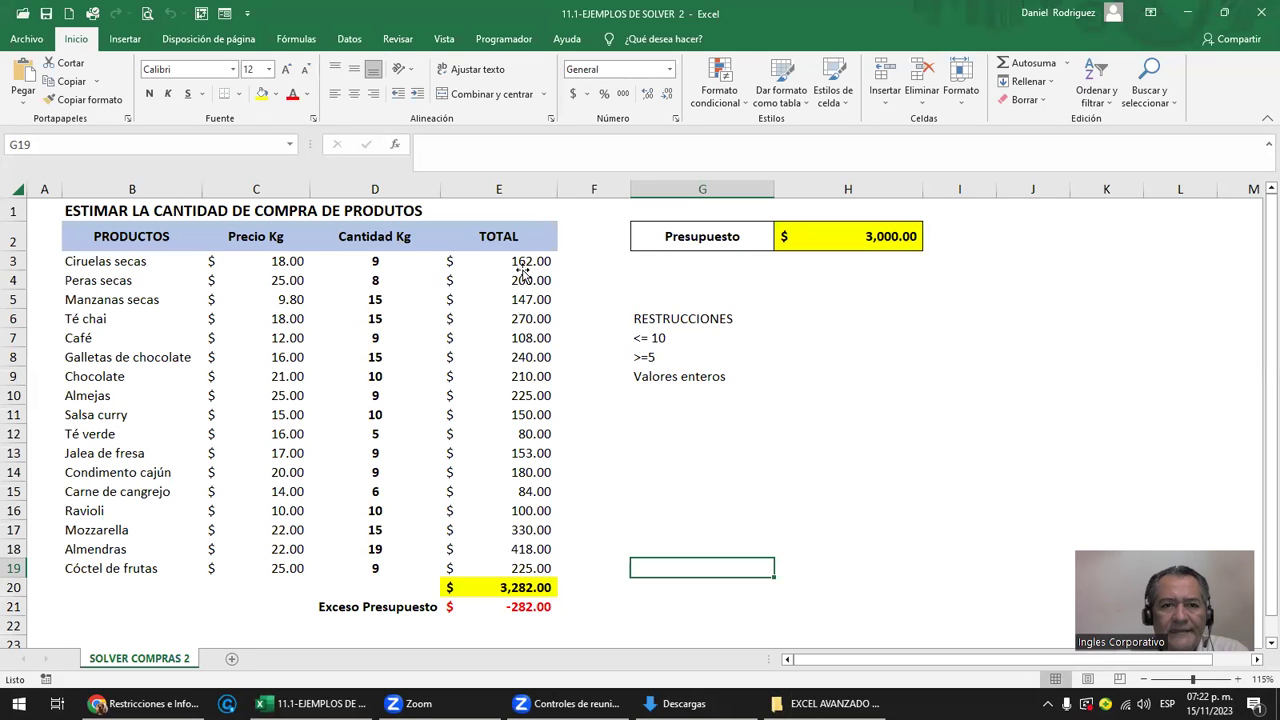
- Review the product purchase table and change the budget in H2 to 5,000
click(522, 275)
click(116, 261)
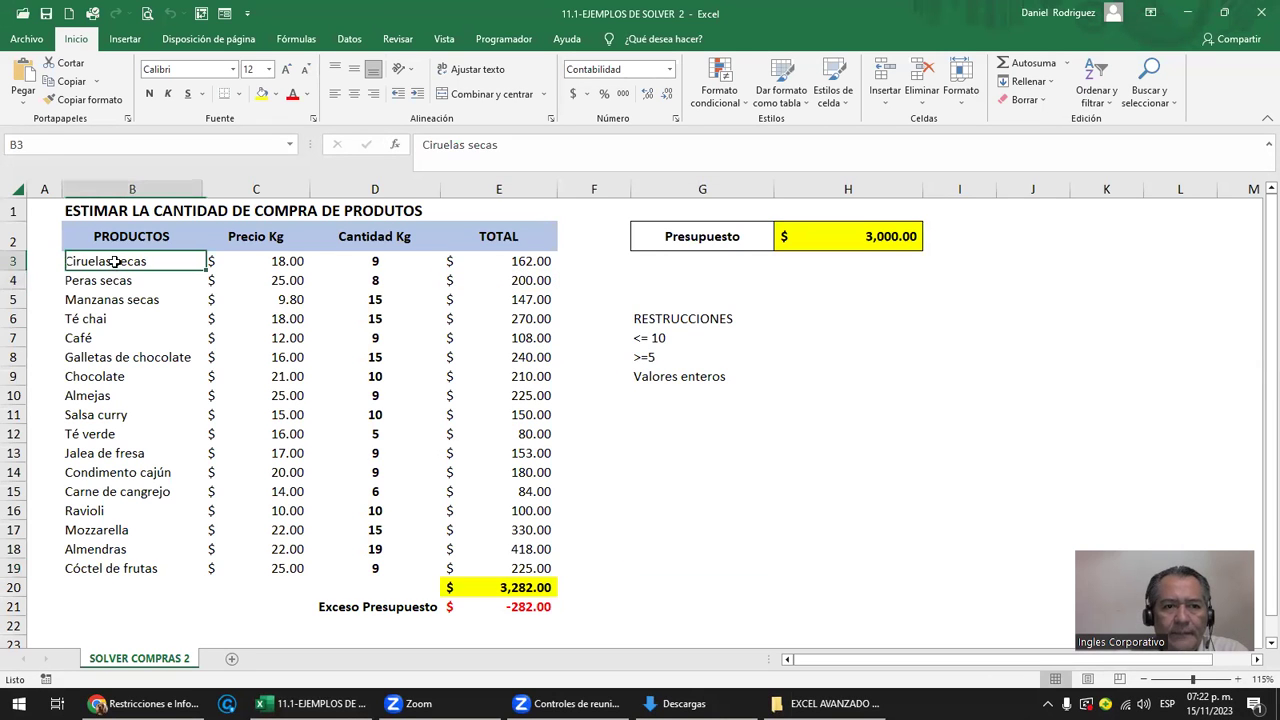
drag(116, 261, 539, 587)
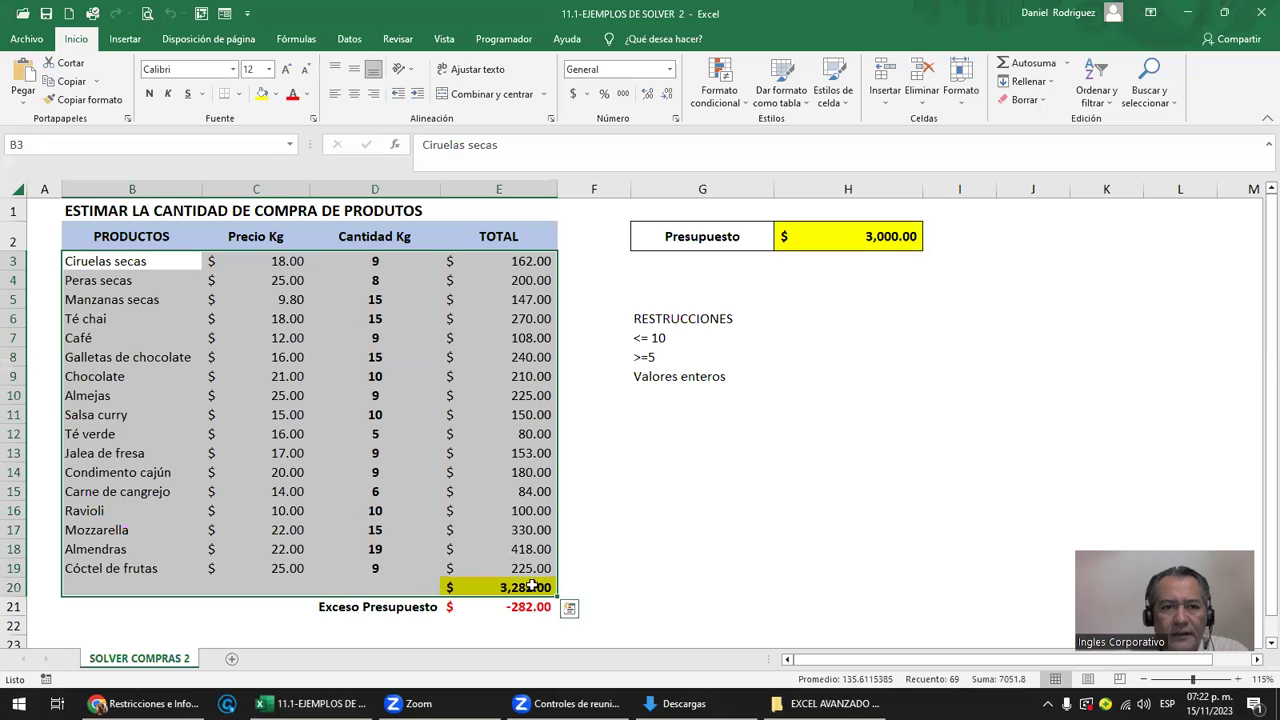
mouse_move(372, 261)
mouse_down()
mouse_move(395, 545)
mouse_move(380, 578)
mouse_move(374, 569)
mouse_up()
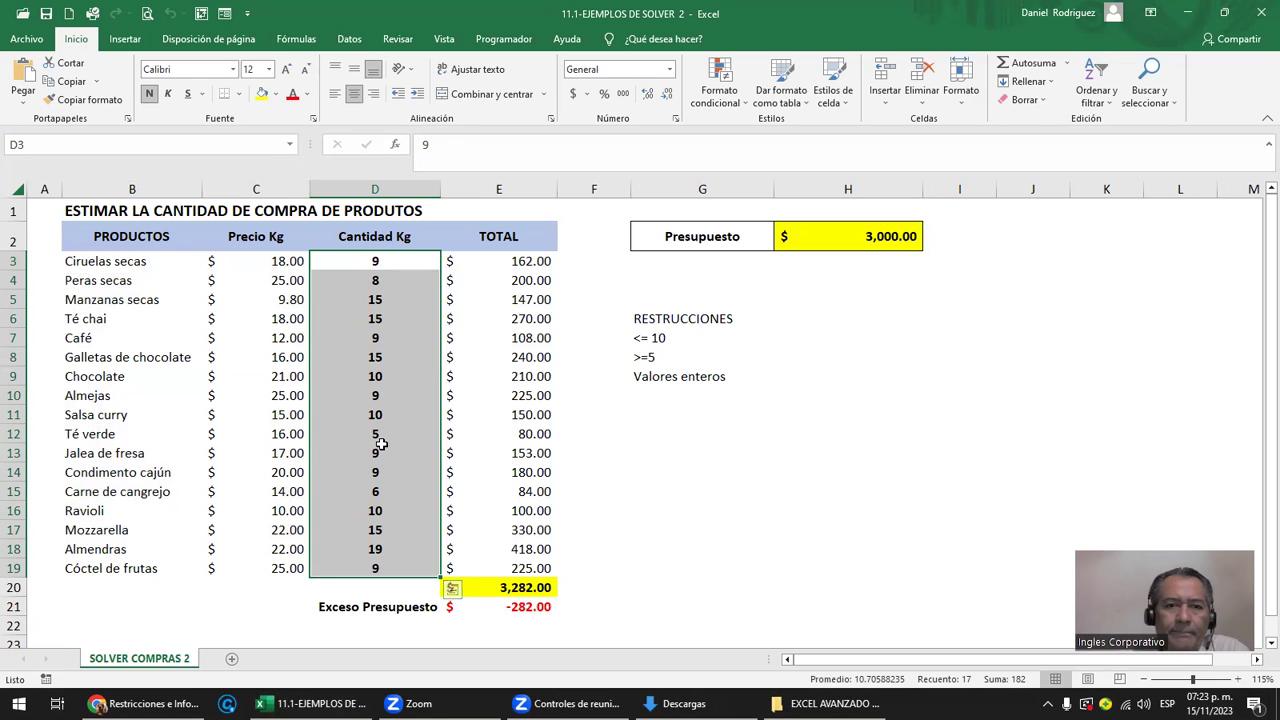
mouse_move(121, 258)
mouse_down()
mouse_move(172, 503)
mouse_move(526, 567)
mouse_up()
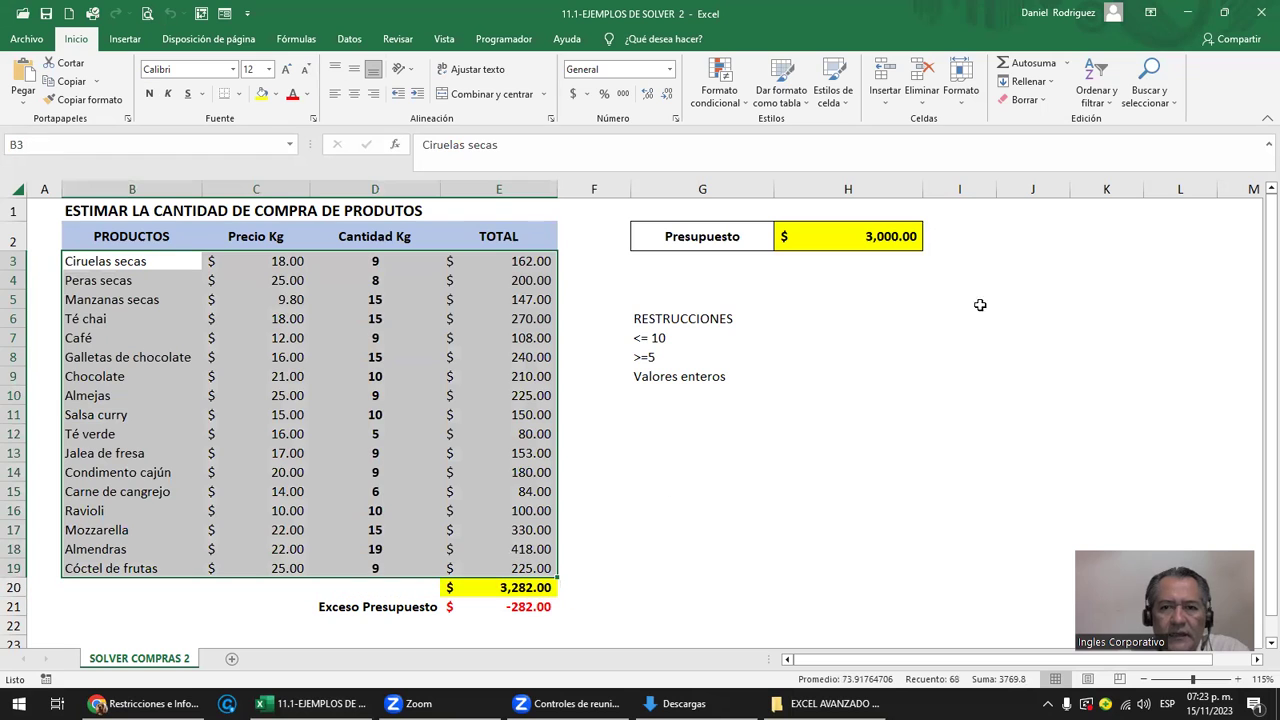
click(903, 241)
text(5,000)
key(Return)
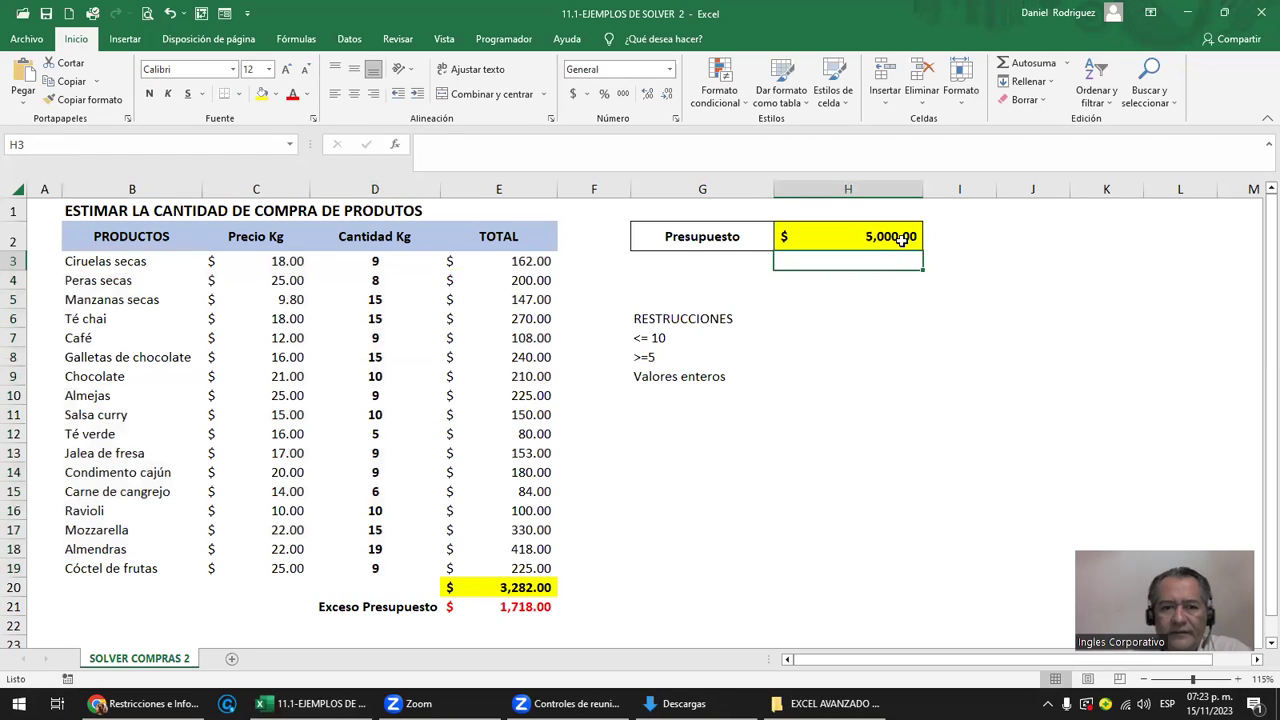
- Fill the Presupuesto label yellow and enlarge the label and amount to size 16
click(714, 239)
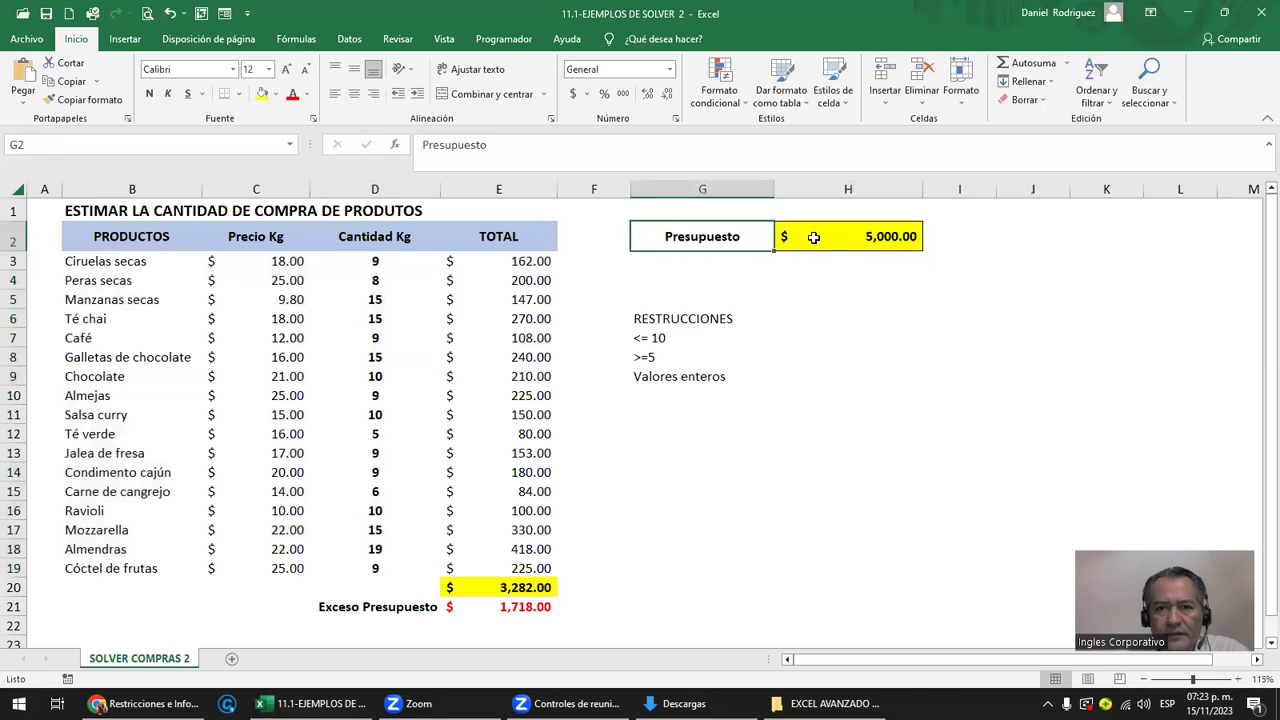
shift+click(814, 237)
click(261, 93)
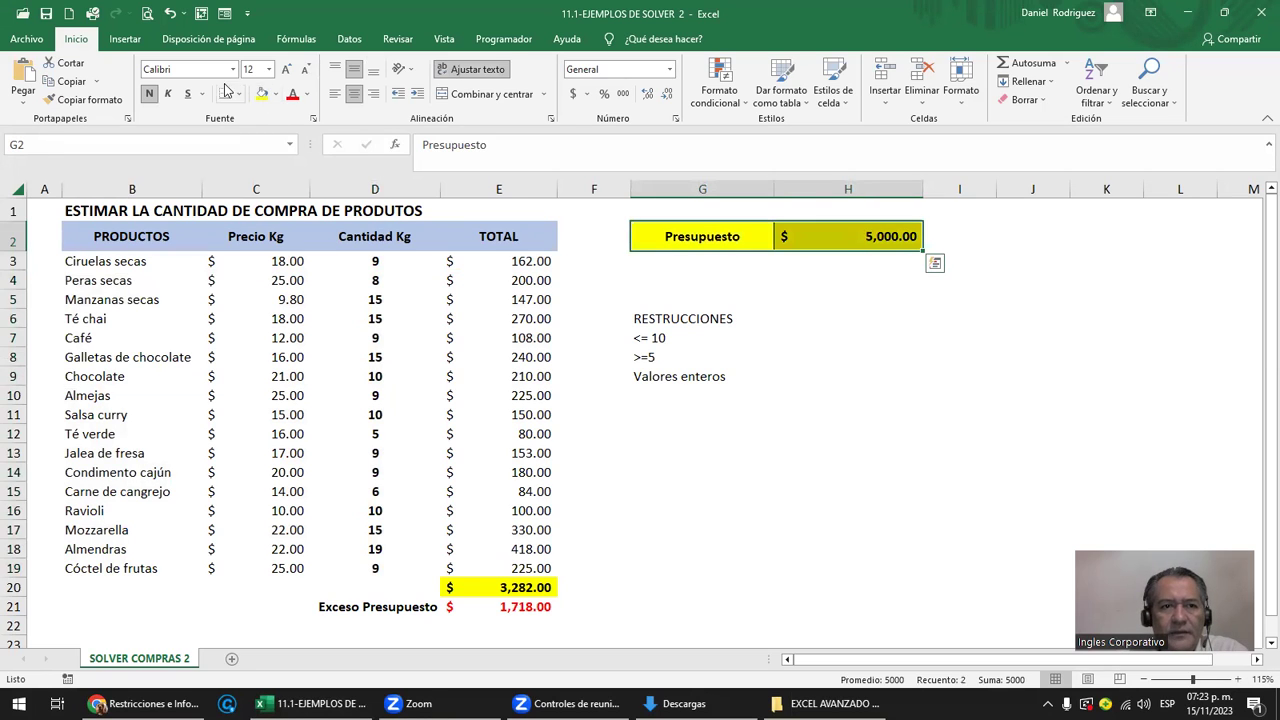
click(286, 69)
click(286, 69)
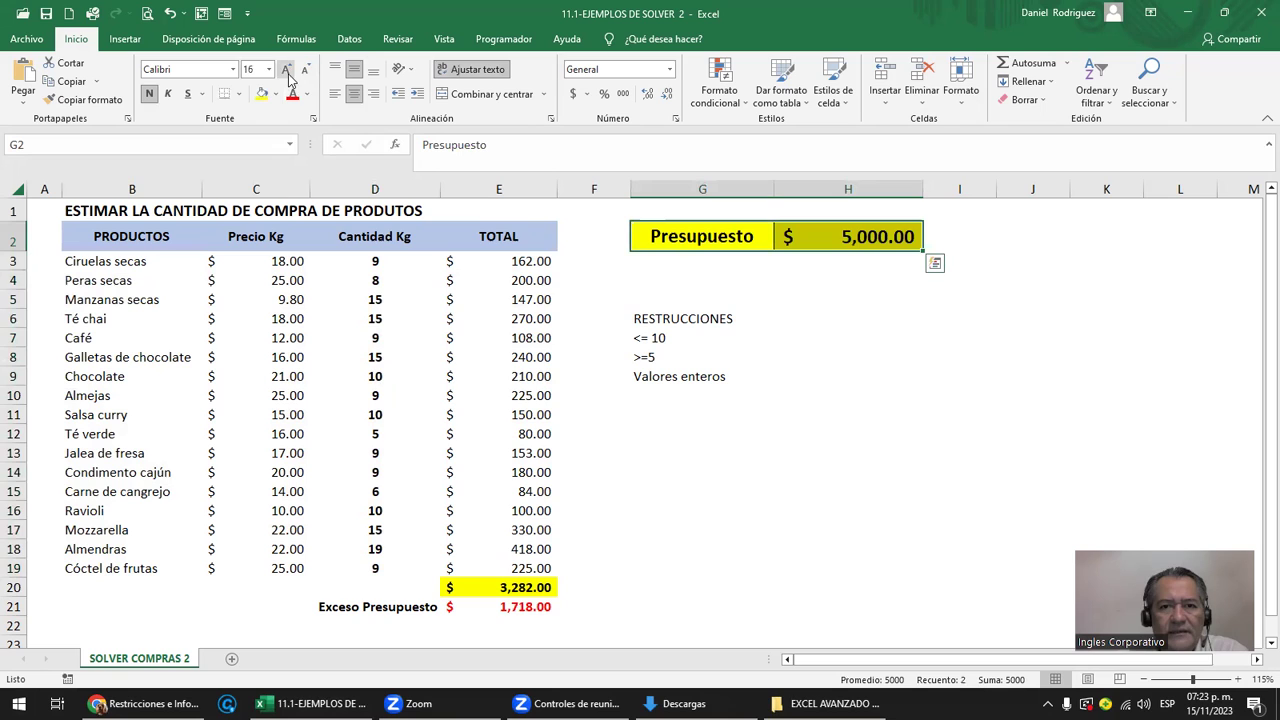
click(658, 322)
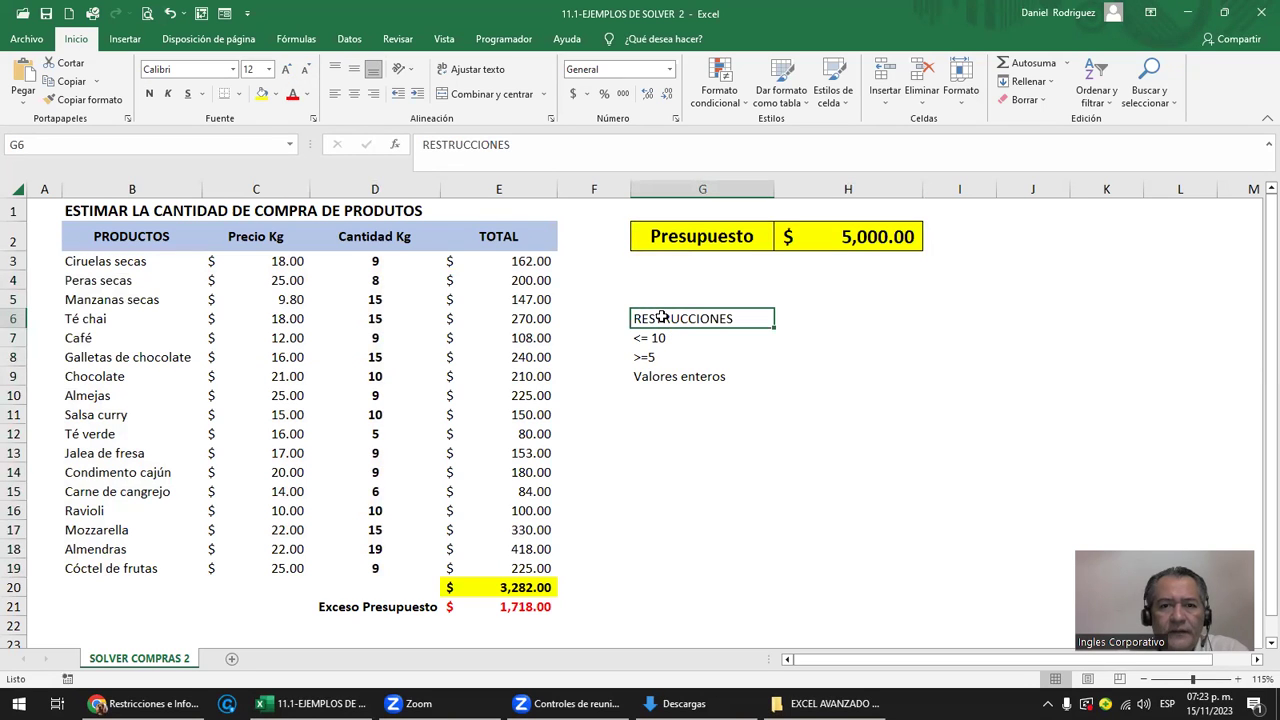
- Give the RESTRUCCIONES heading and list a peach fill and make the heading bold
click(276, 93)
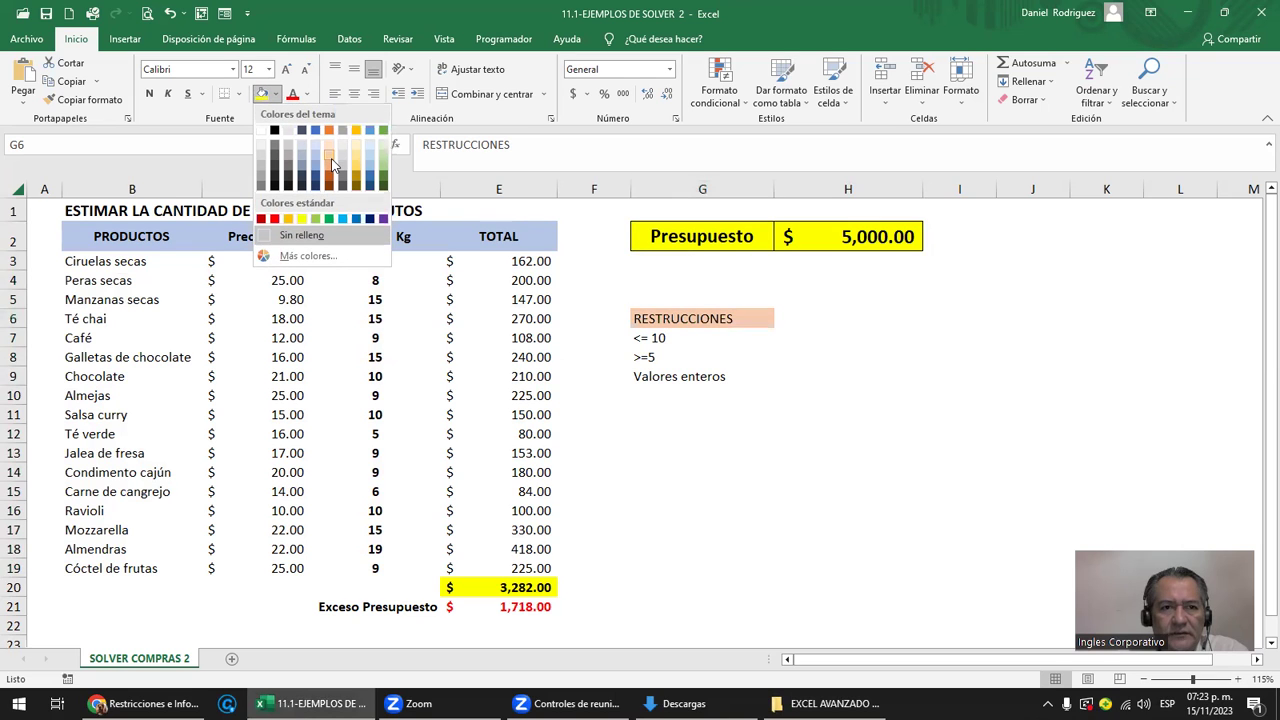
click(333, 170)
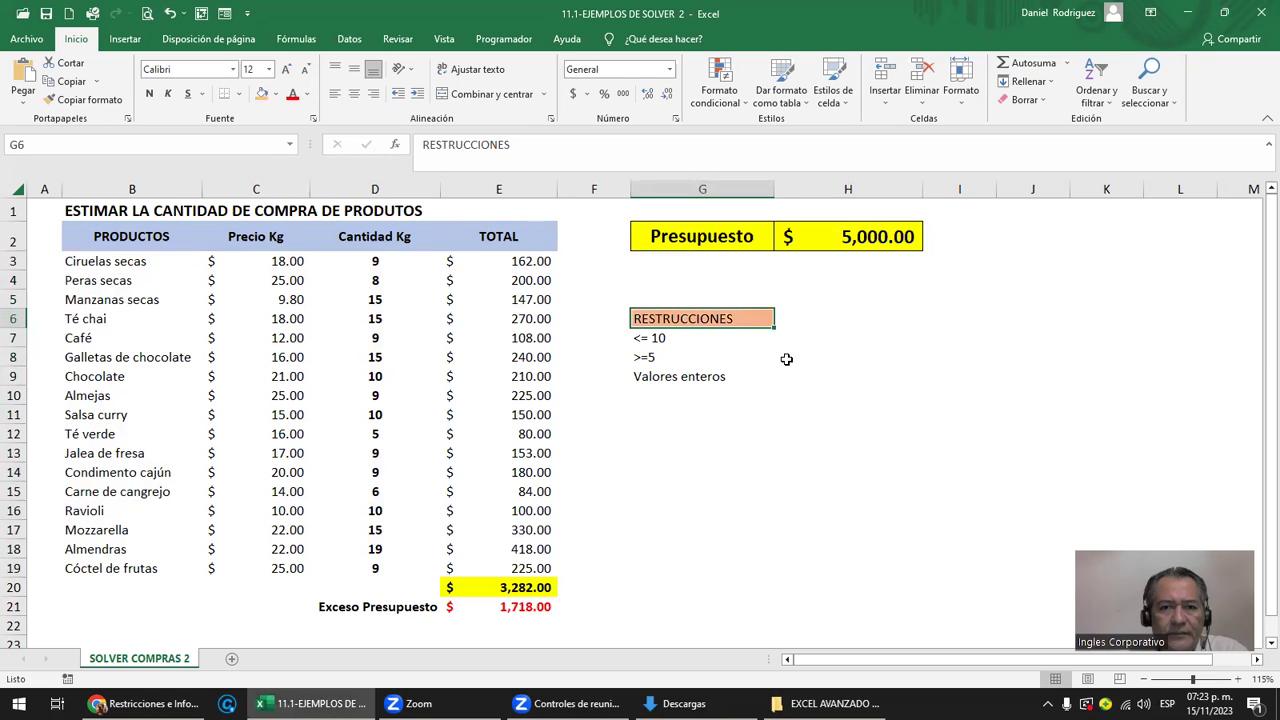
drag(705, 318, 700, 378)
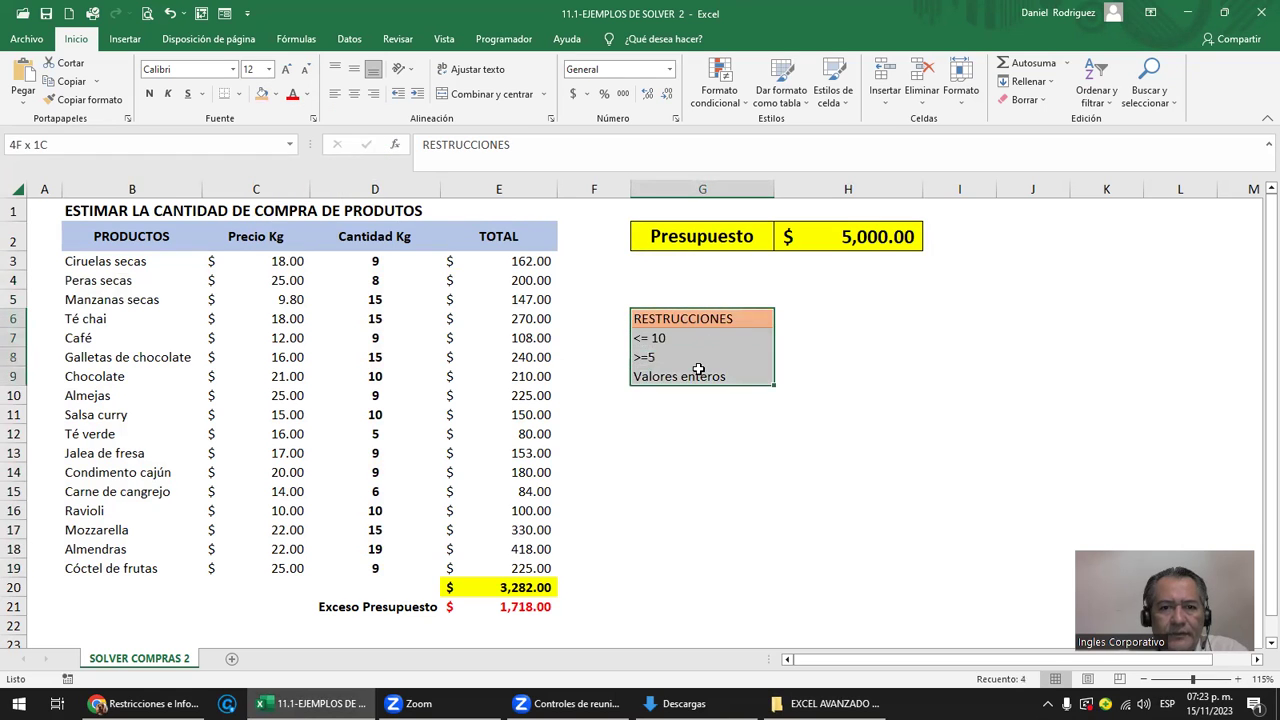
click(262, 93)
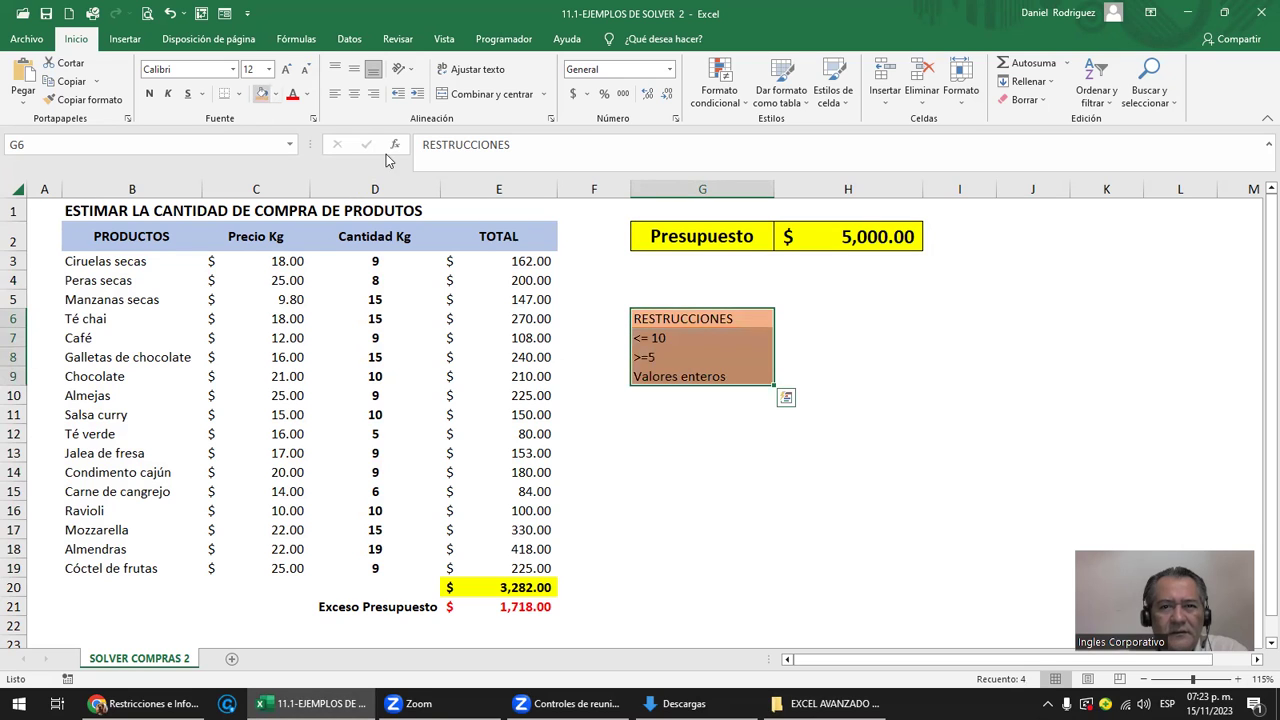
click(658, 318)
click(149, 93)
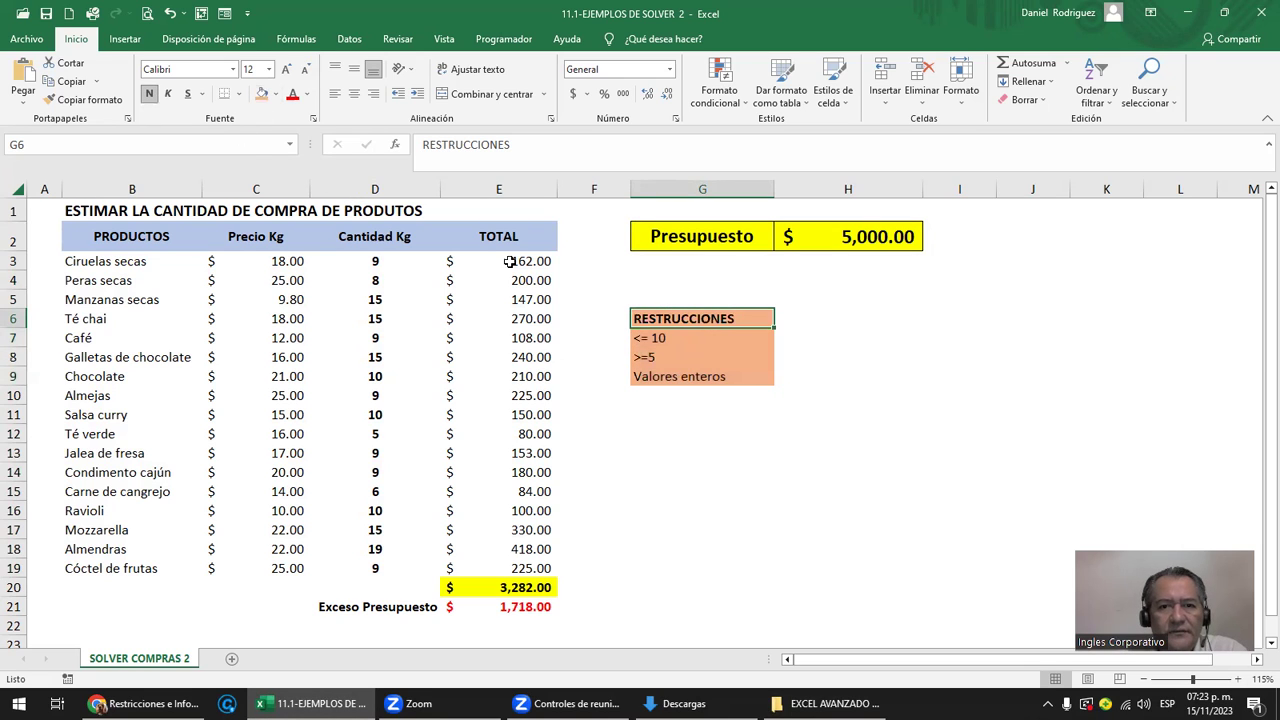
- Enlarge the three restriction entries to font size 14
click(662, 340)
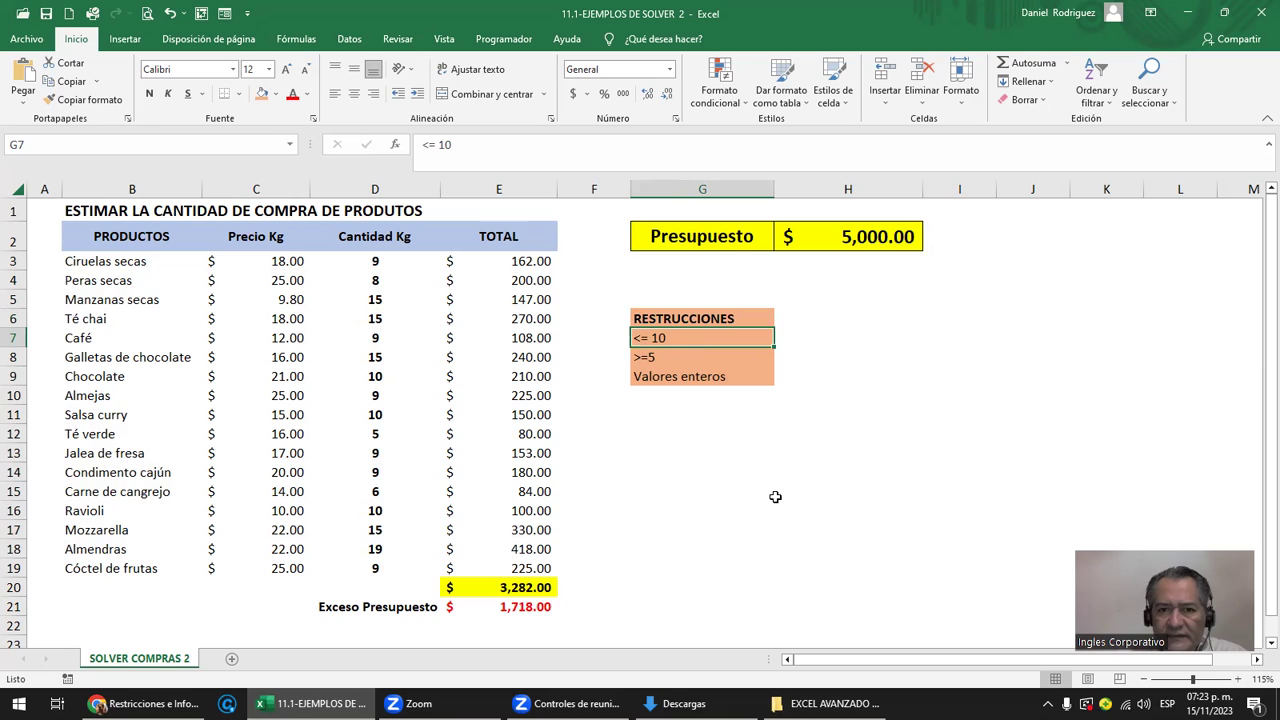
drag(686, 337, 688, 374)
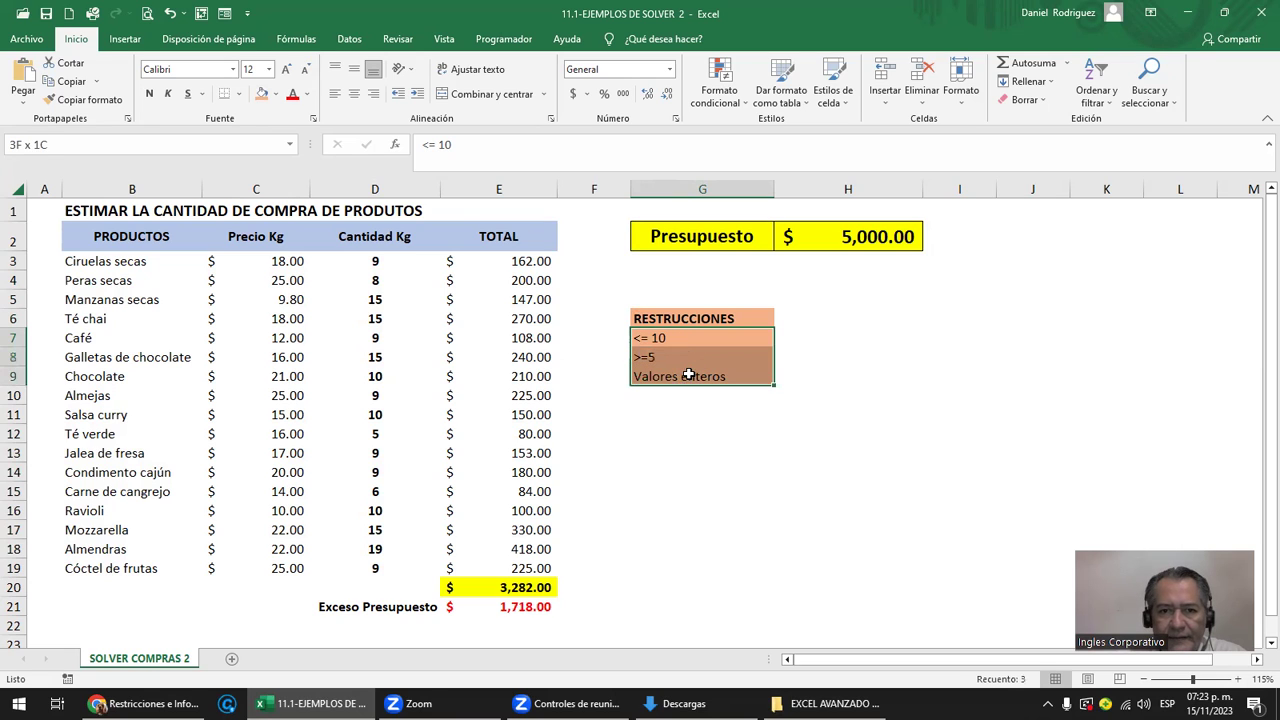
click(285, 69)
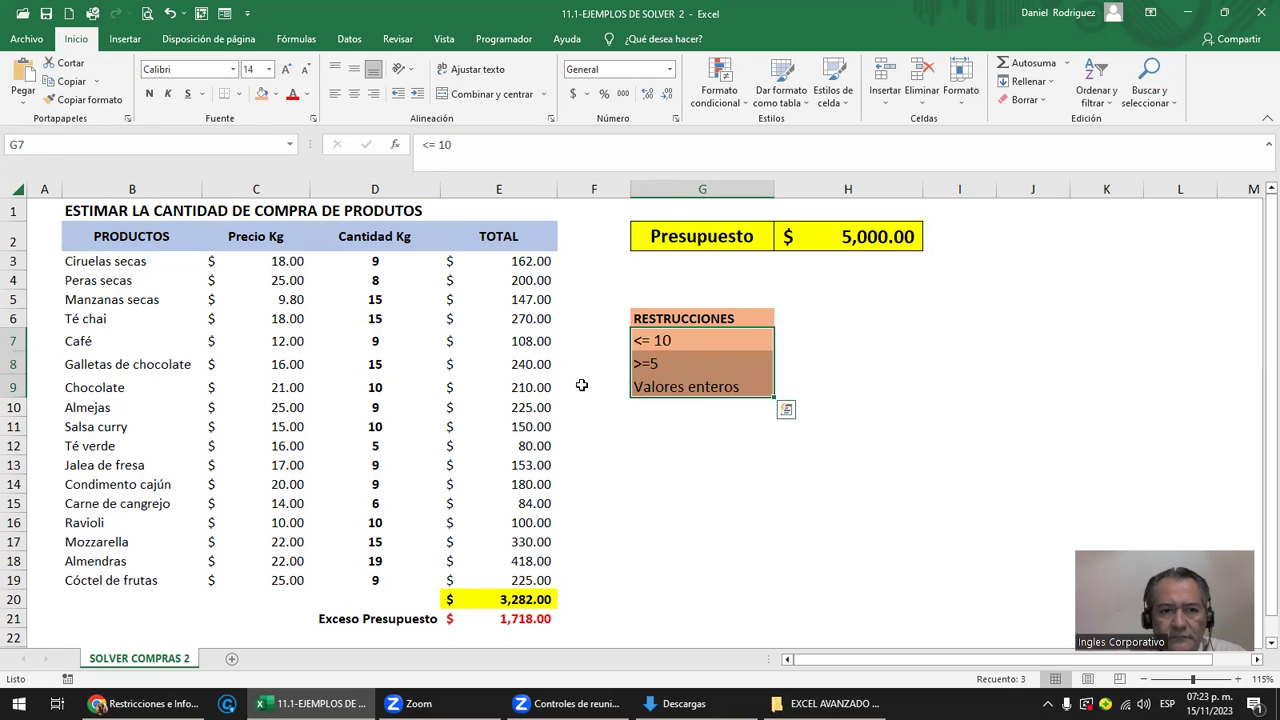
click(655, 343)
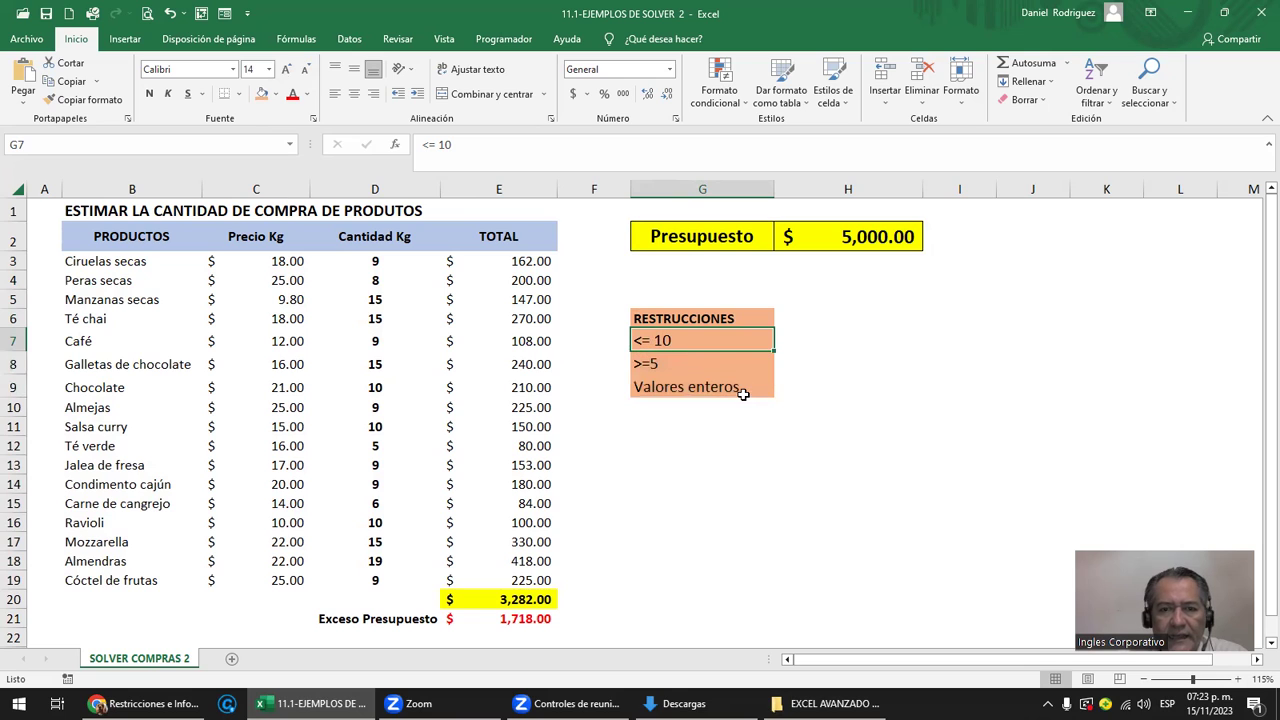
- Select the Cantidad Kg column, the <= 10 and >=5 restrictions, and the column D quantities
click(353, 180)
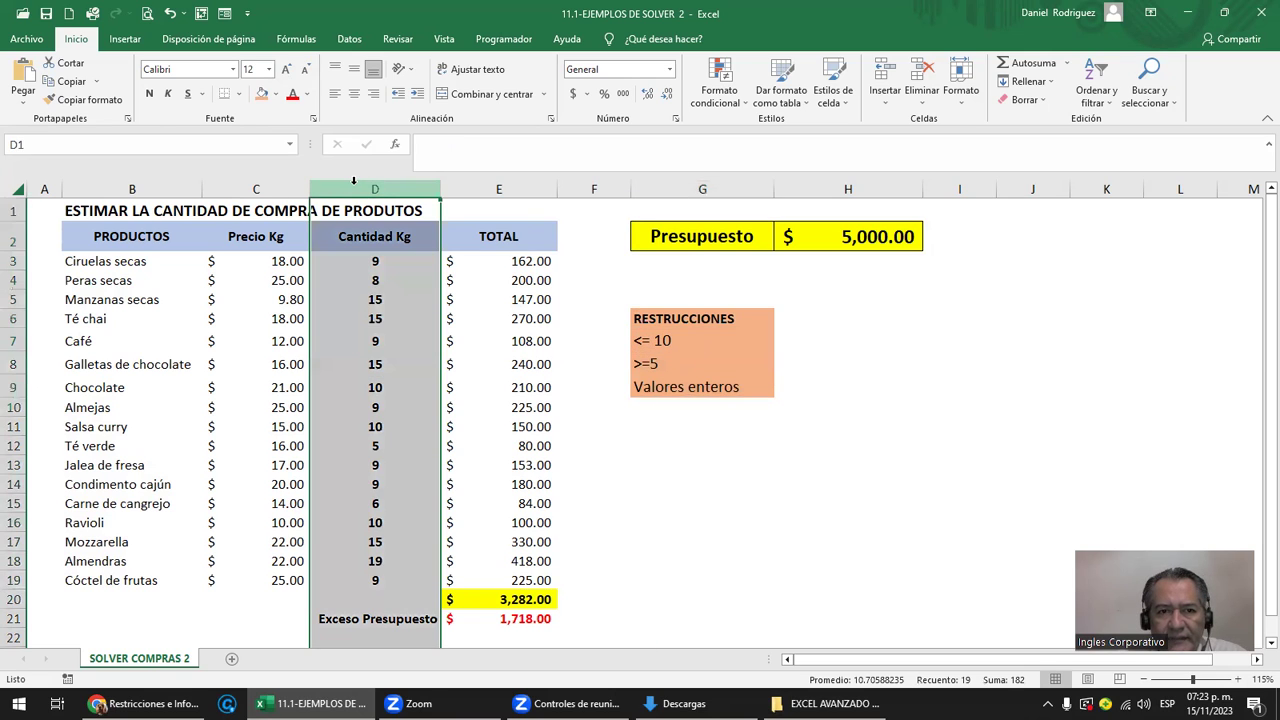
click(398, 237)
click(291, 241)
click(363, 243)
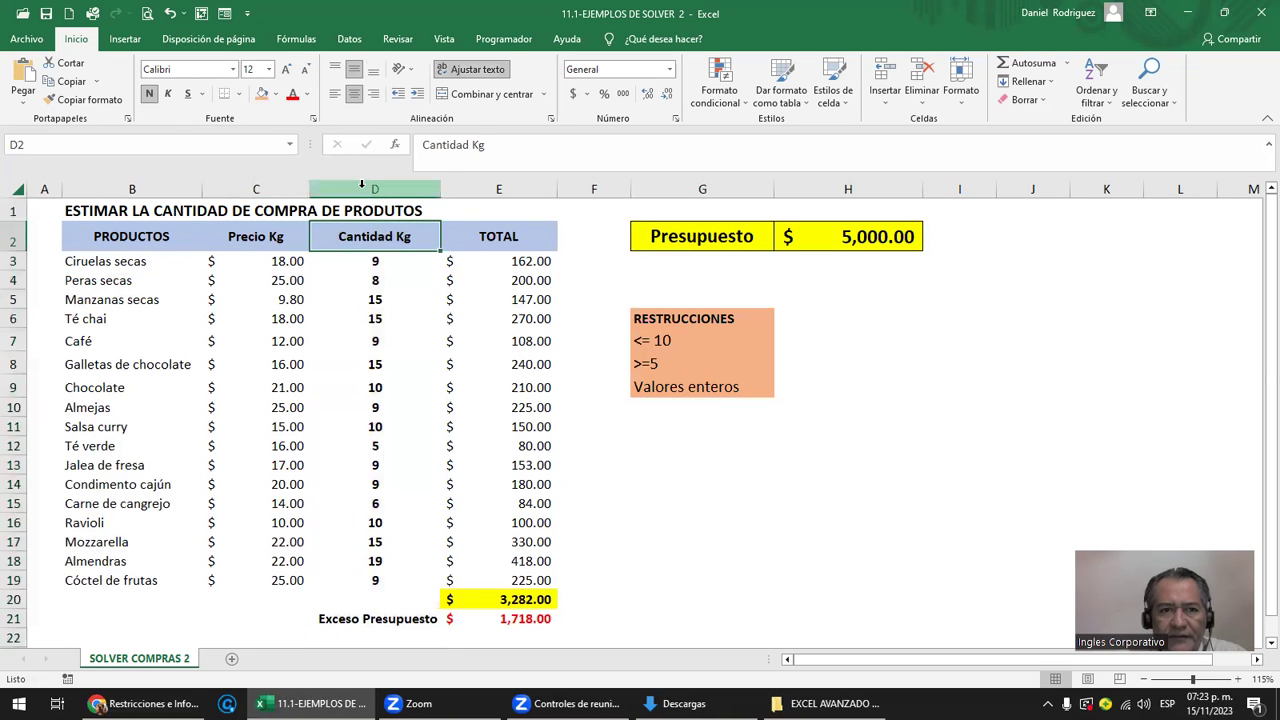
click(362, 183)
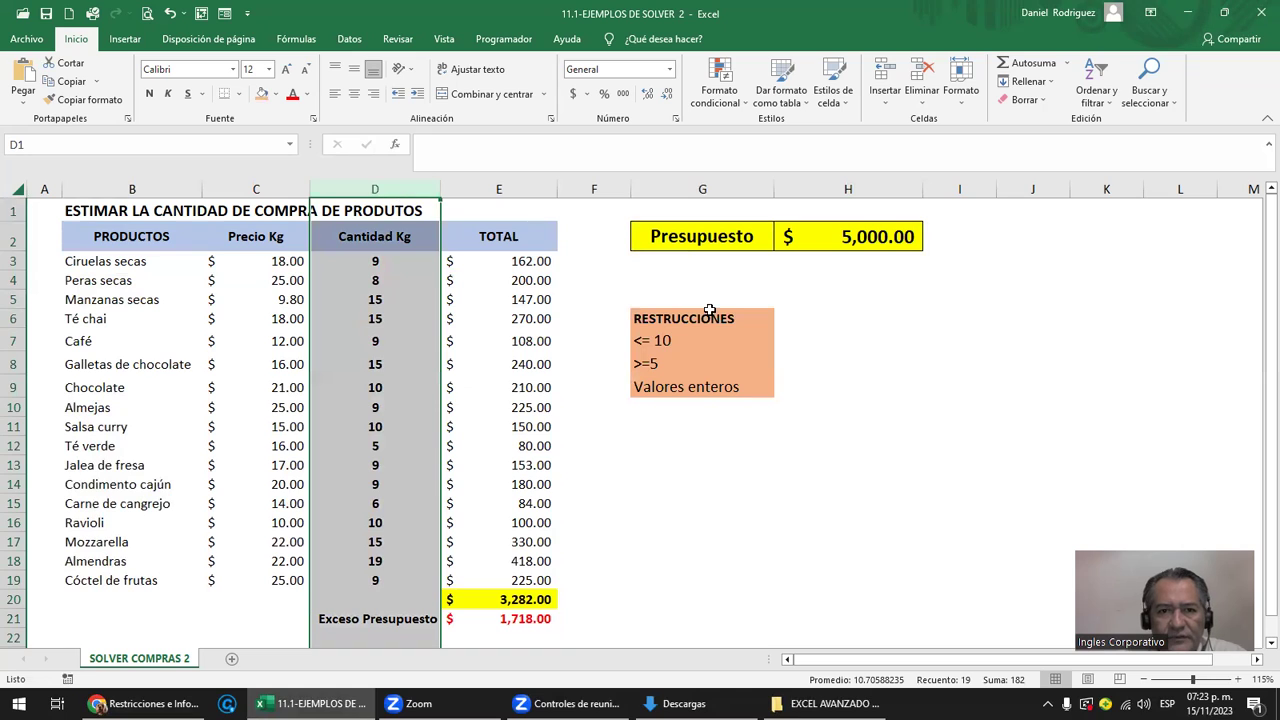
click(668, 341)
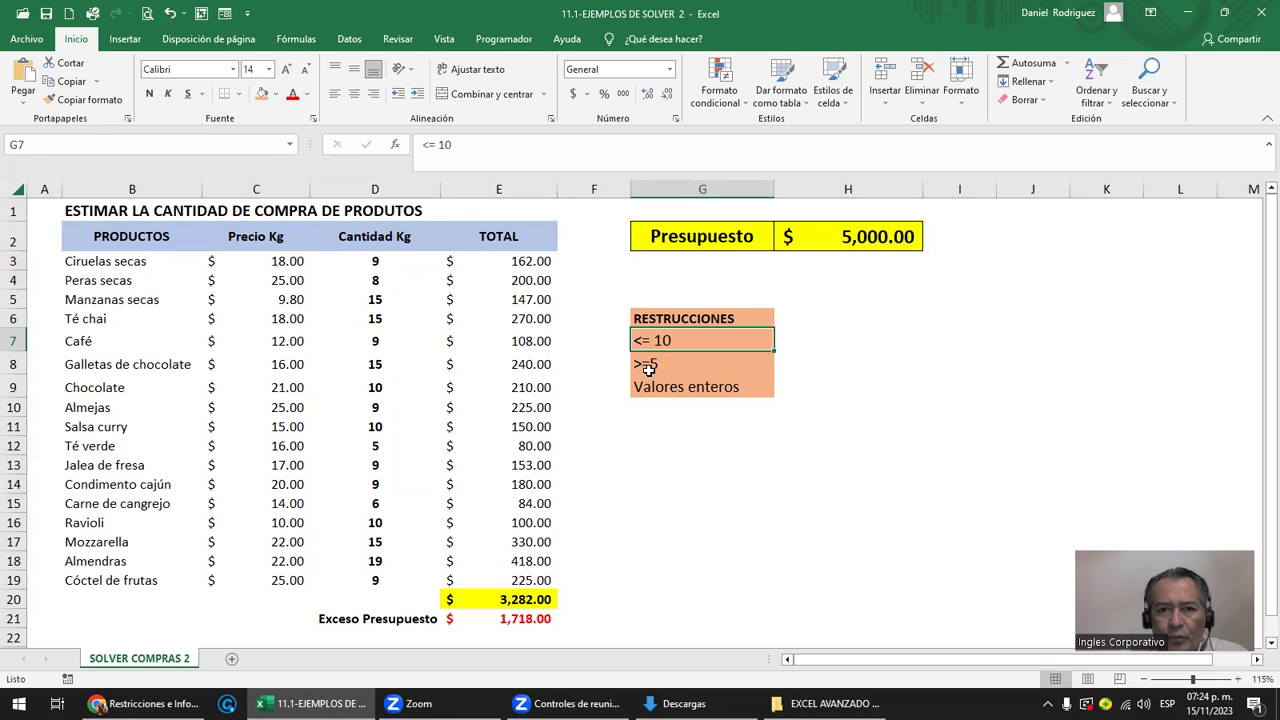
drag(645, 337, 648, 357)
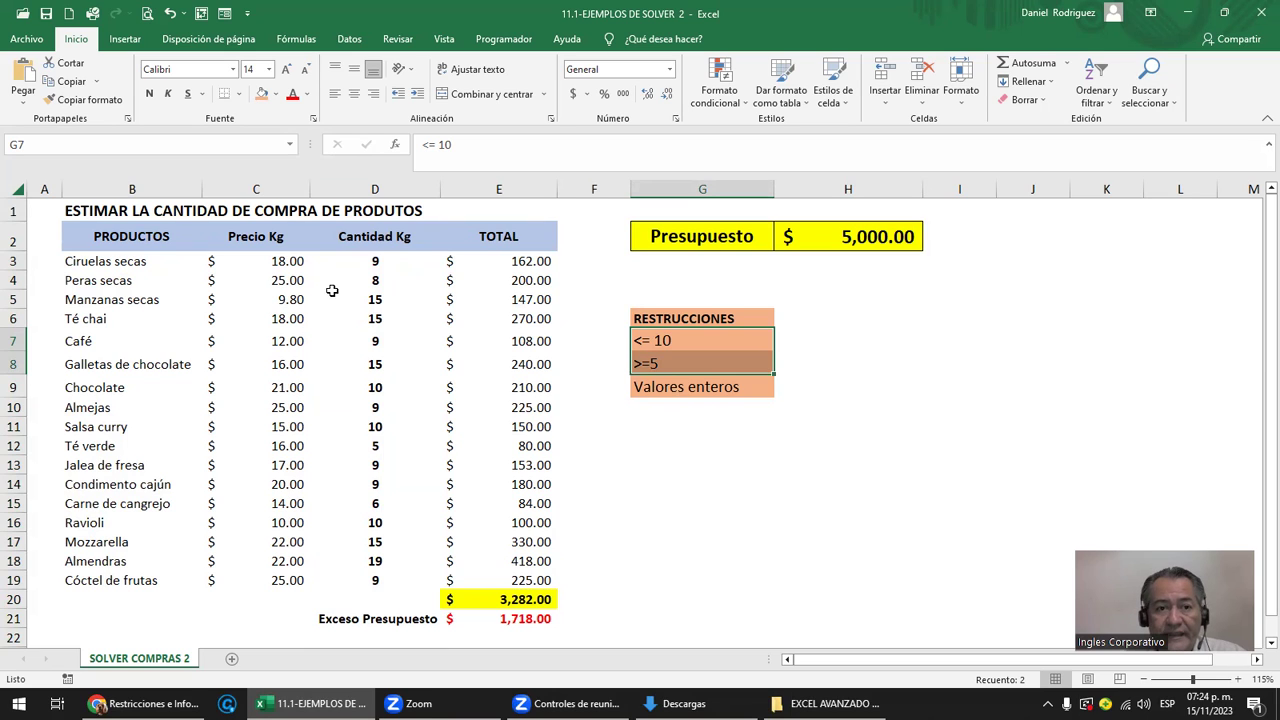
drag(365, 260, 396, 449)
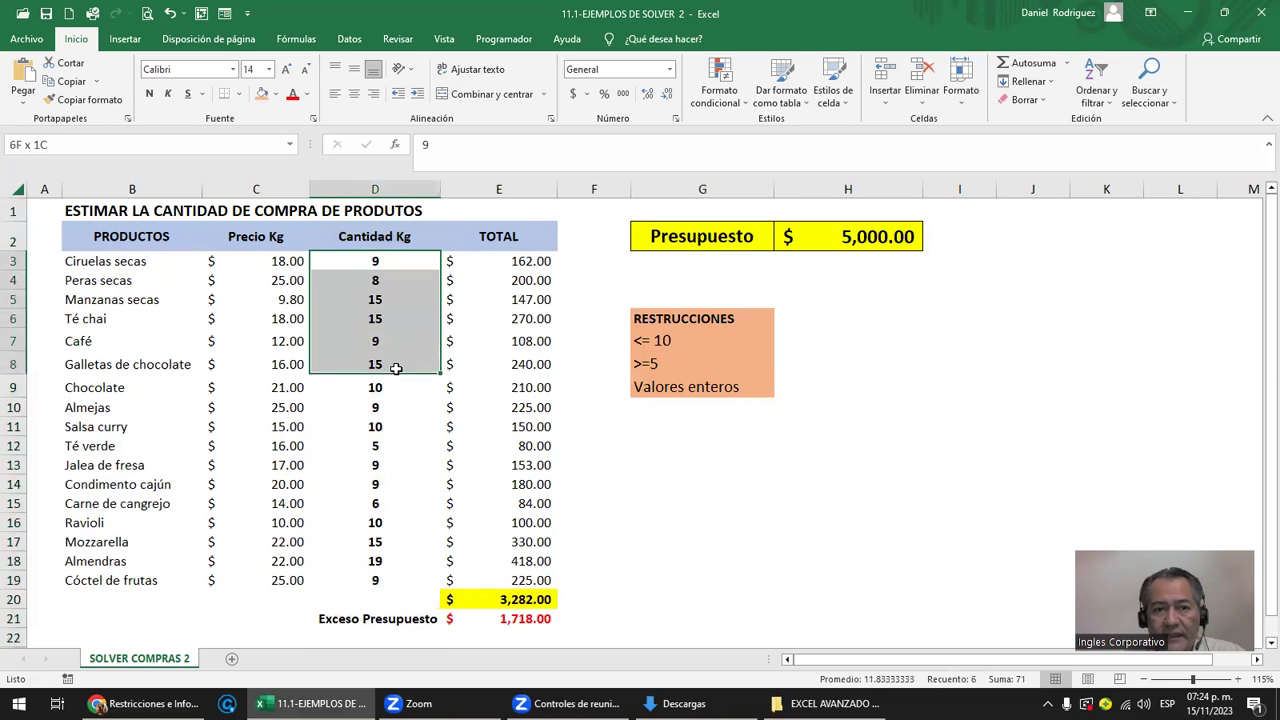
- Enter 50 for Chocolate, 78 for Manzanas secas and 100 for Condimento cajún
drag(396, 449, 393, 573)
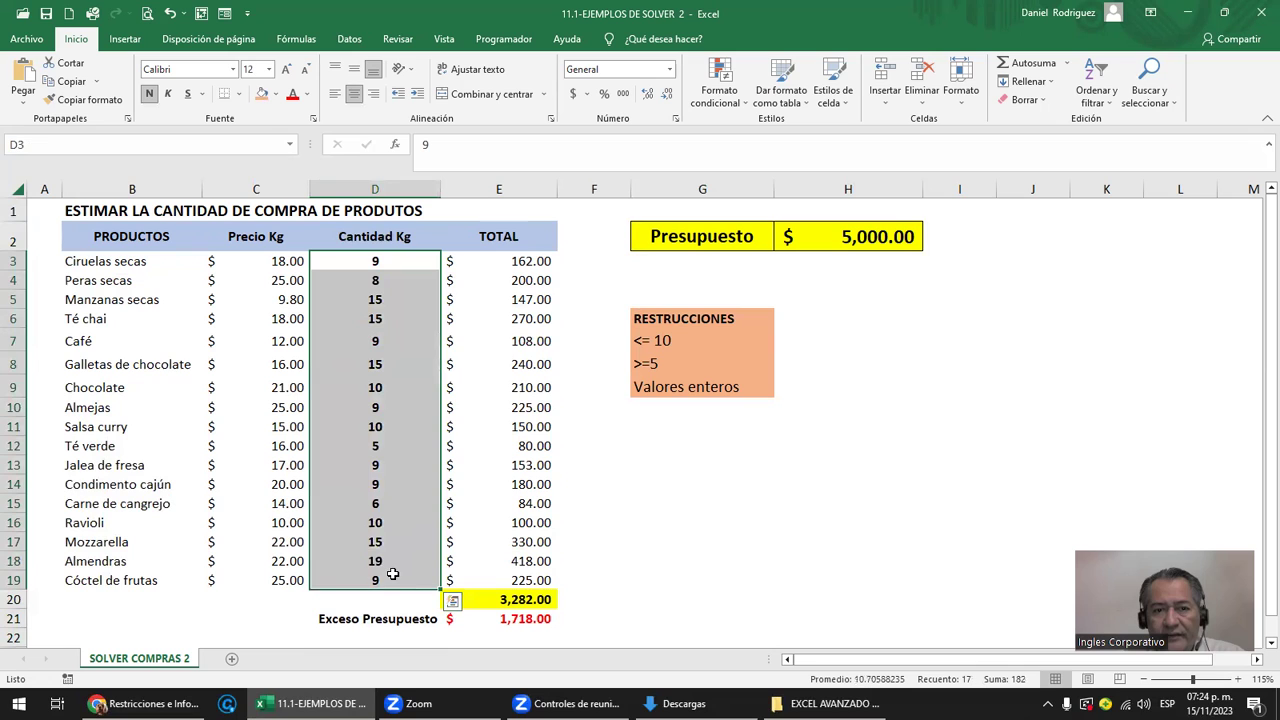
click(372, 386)
text(50)
key(Return)
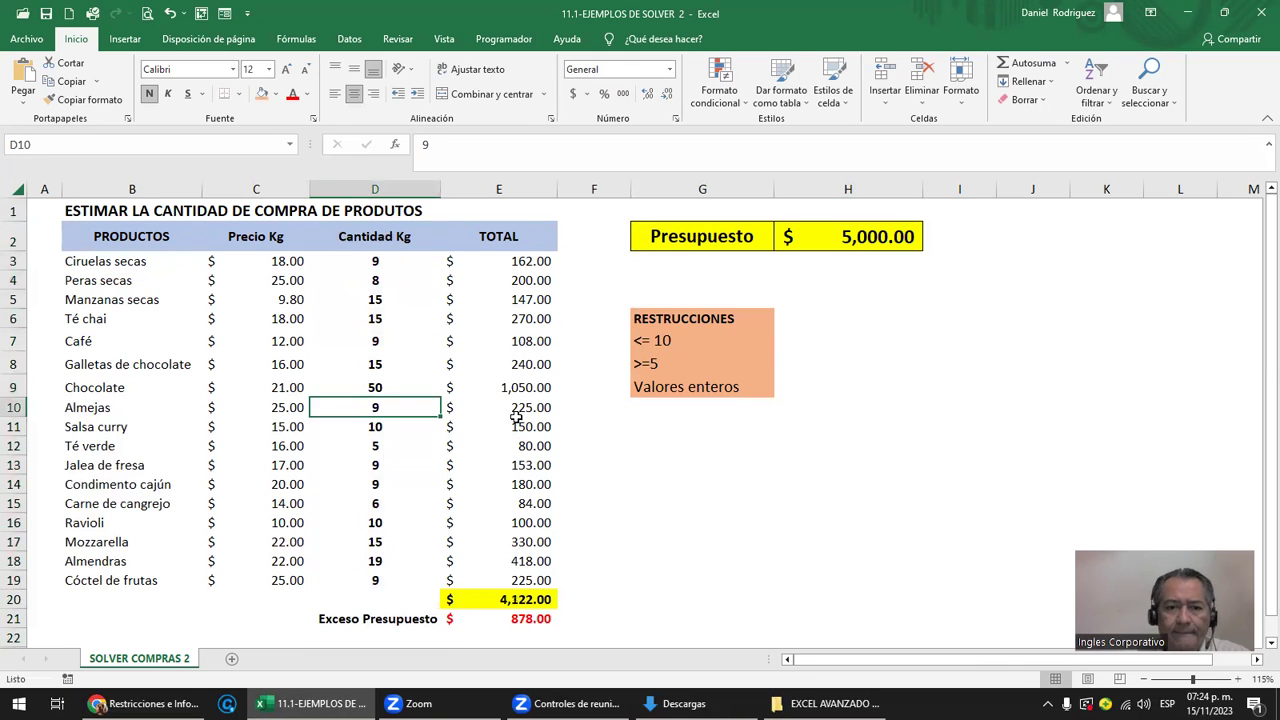
click(524, 599)
click(375, 304)
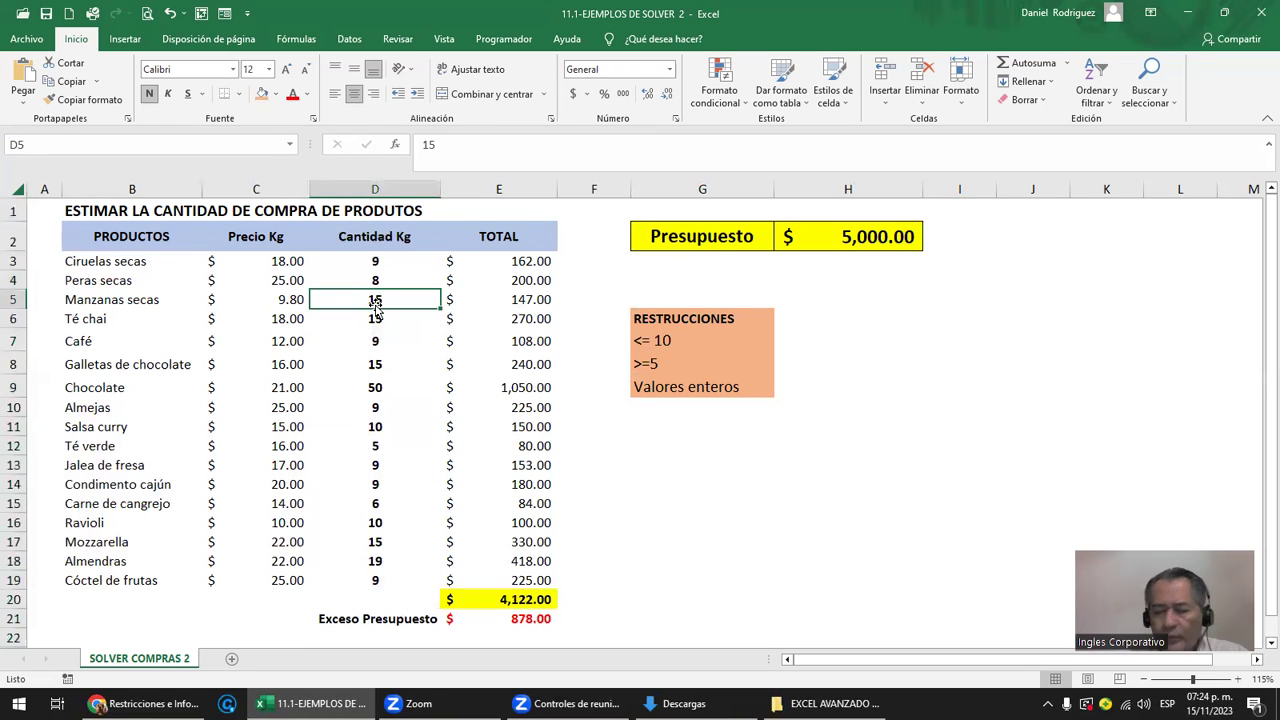
text(78)
key(Return)
key(Down)
key(Down)
key(Down)
key(Down)
key(Down)
key(Down)
key(Down)
key(Down)
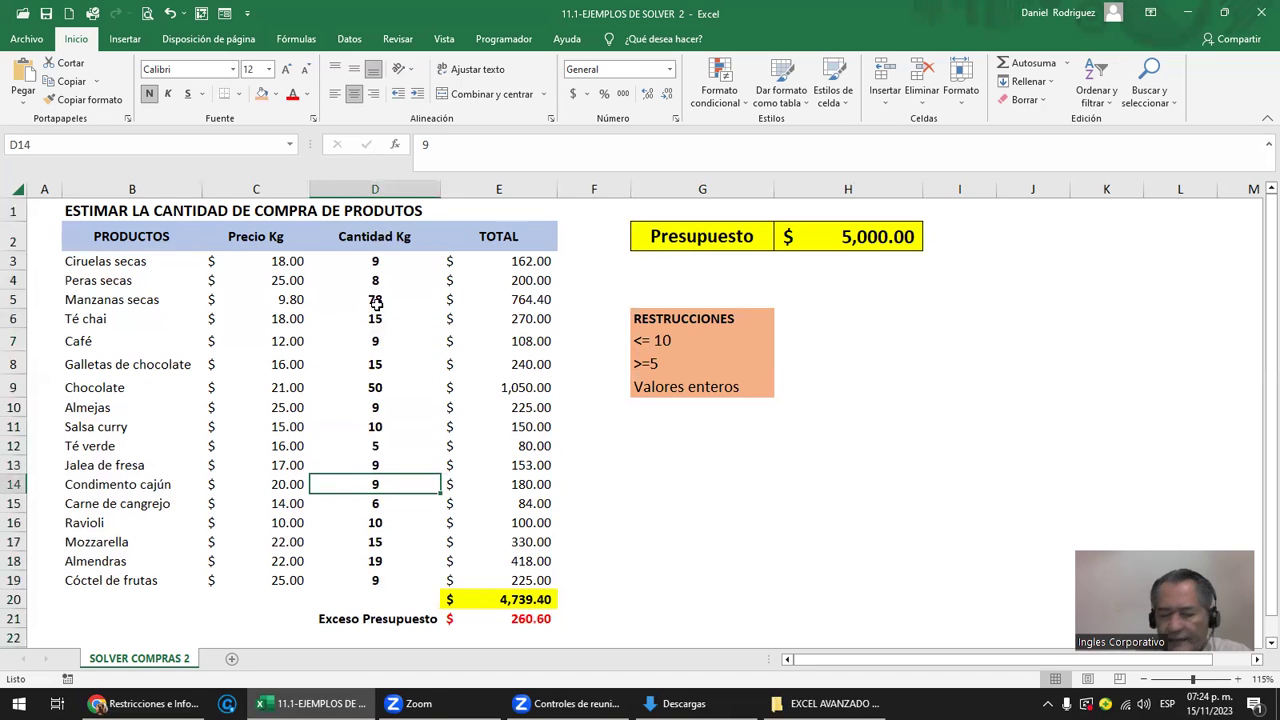
text(100)
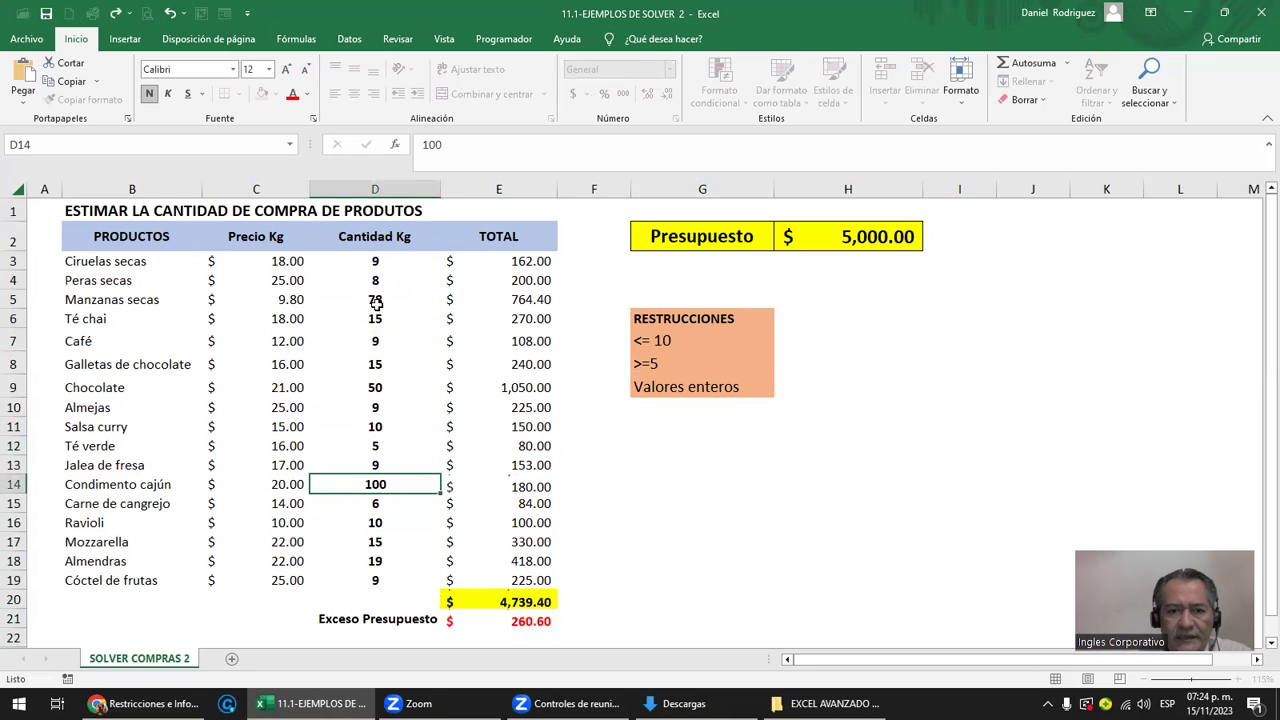
key(Return)
click(530, 598)
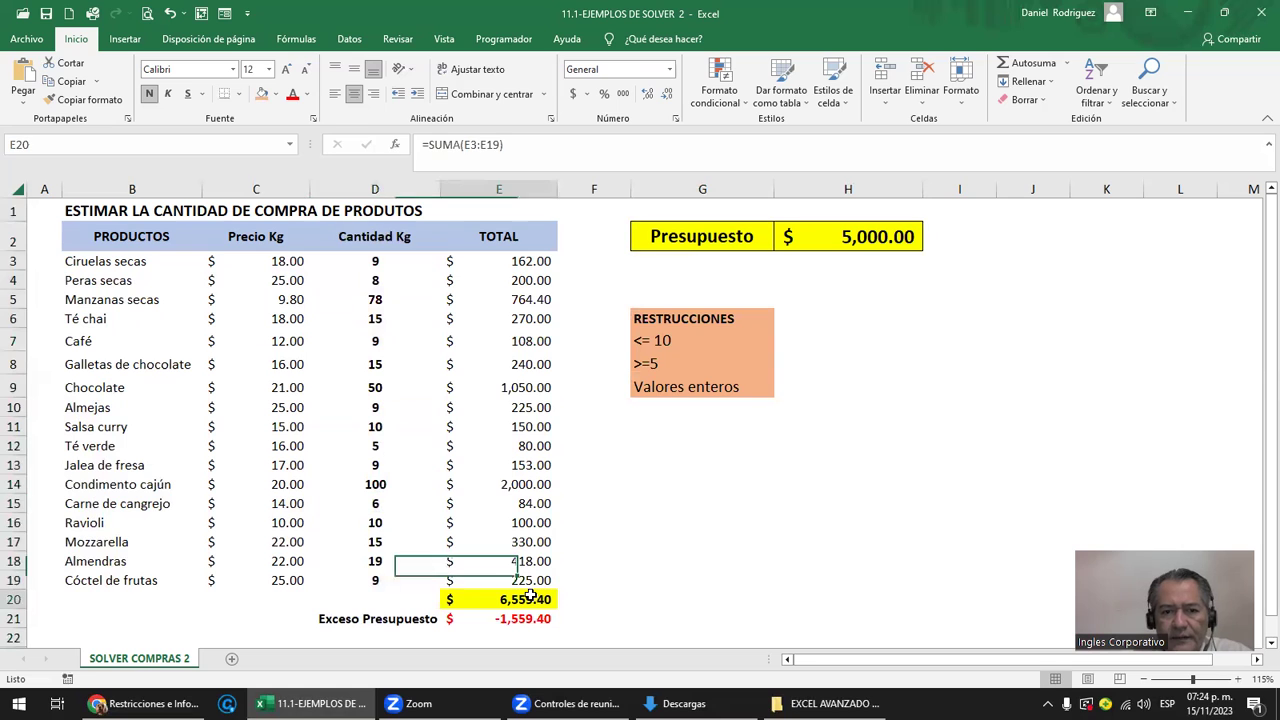
- Compare the product table B3:E19 with the <= 10 and >=5 restrictions
click(670, 342)
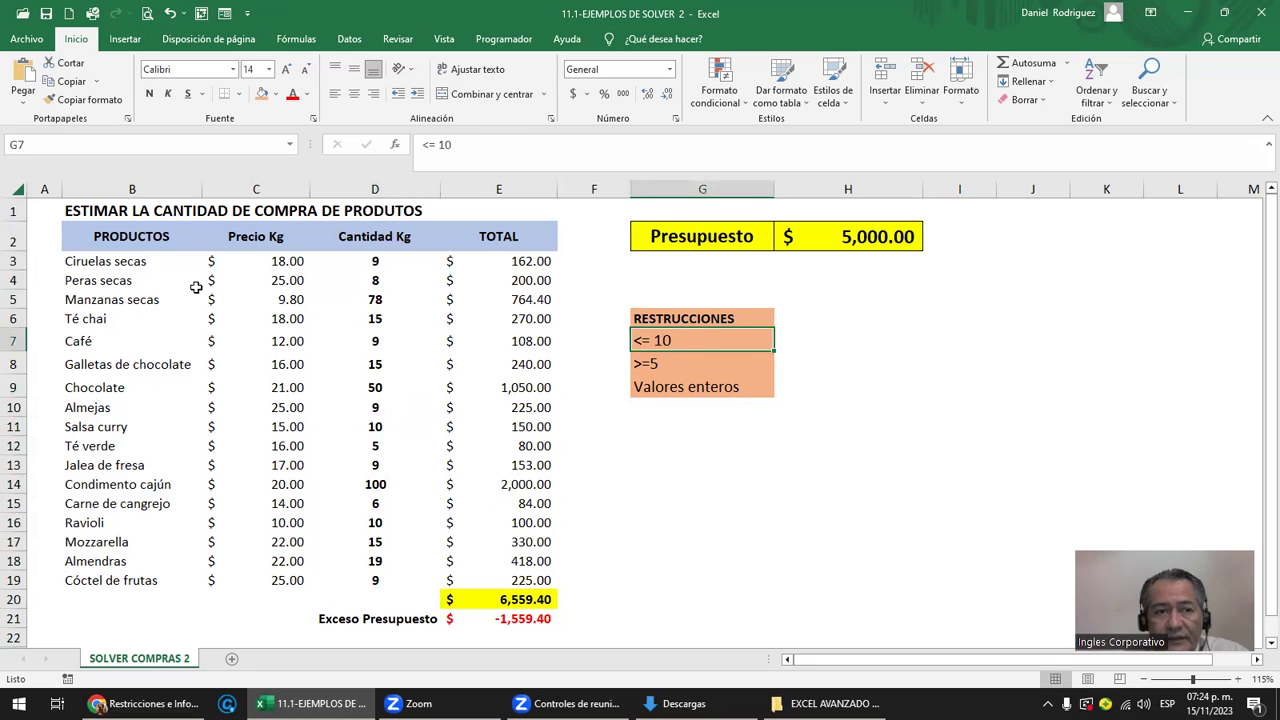
drag(94, 262, 508, 574)
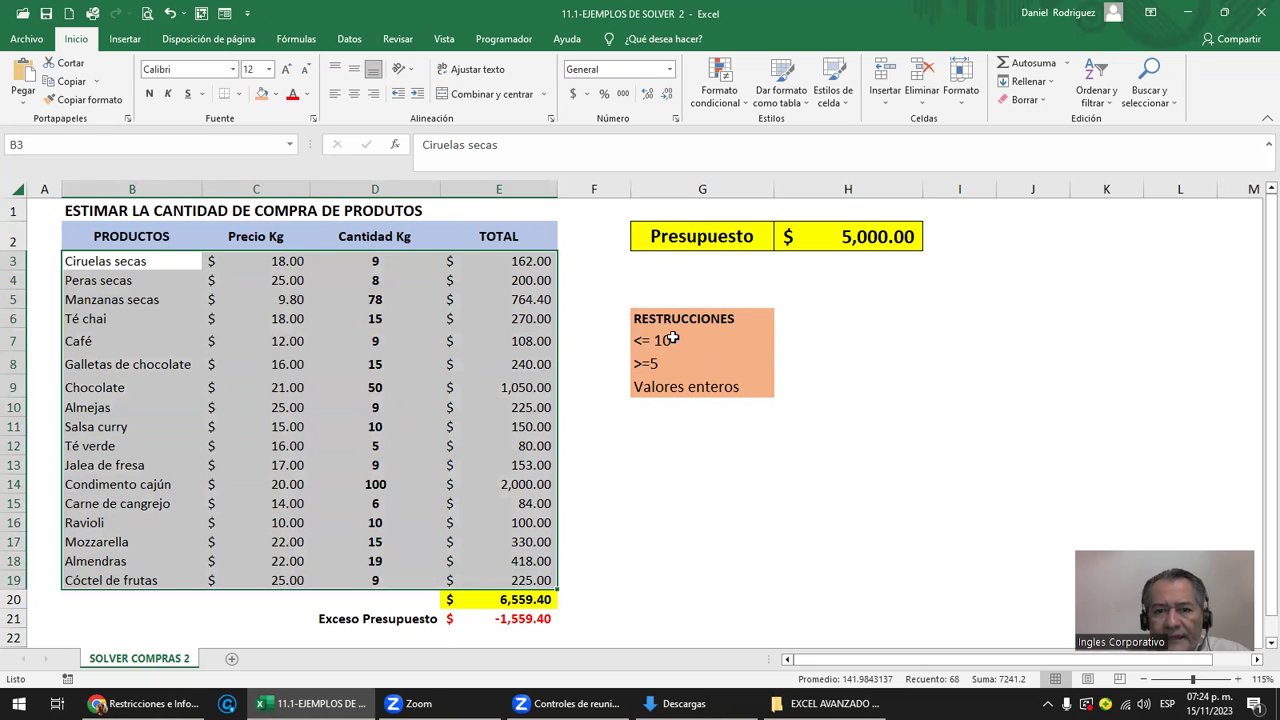
click(672, 339)
click(655, 365)
click(662, 339)
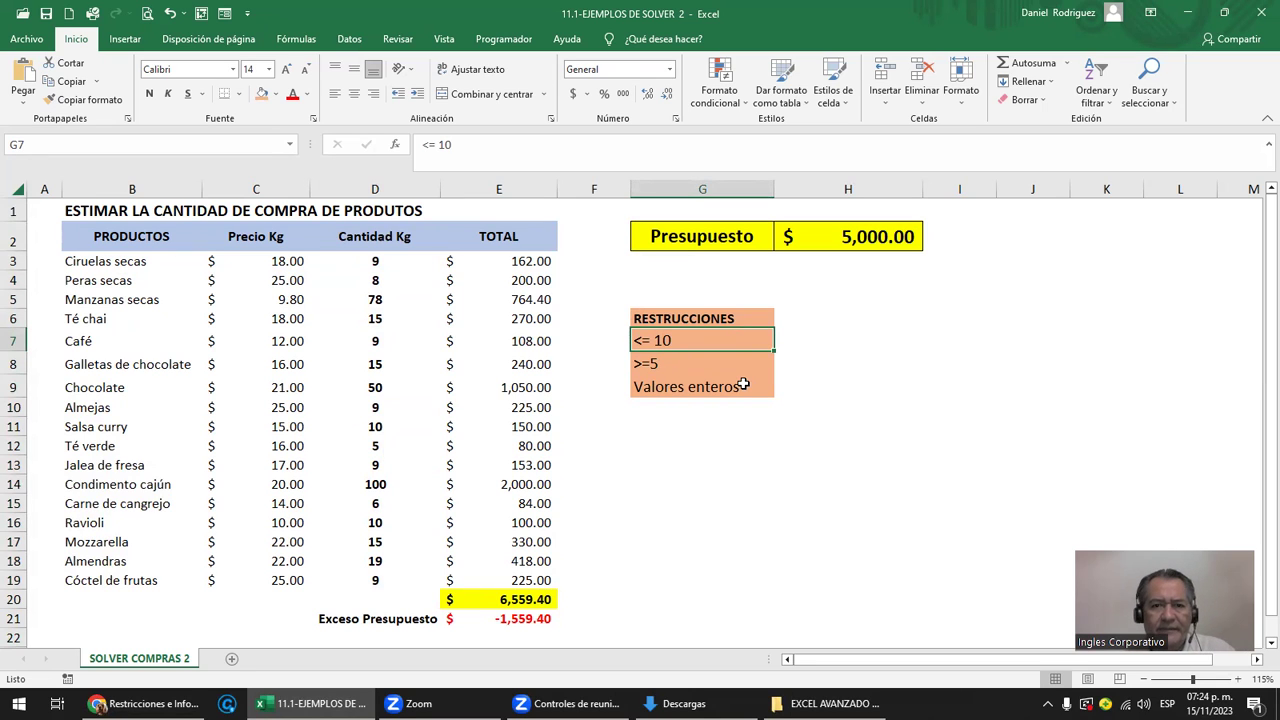
- Swap the restrictions so >=5 sits in G7 and <= 10 in G8
key(Down)
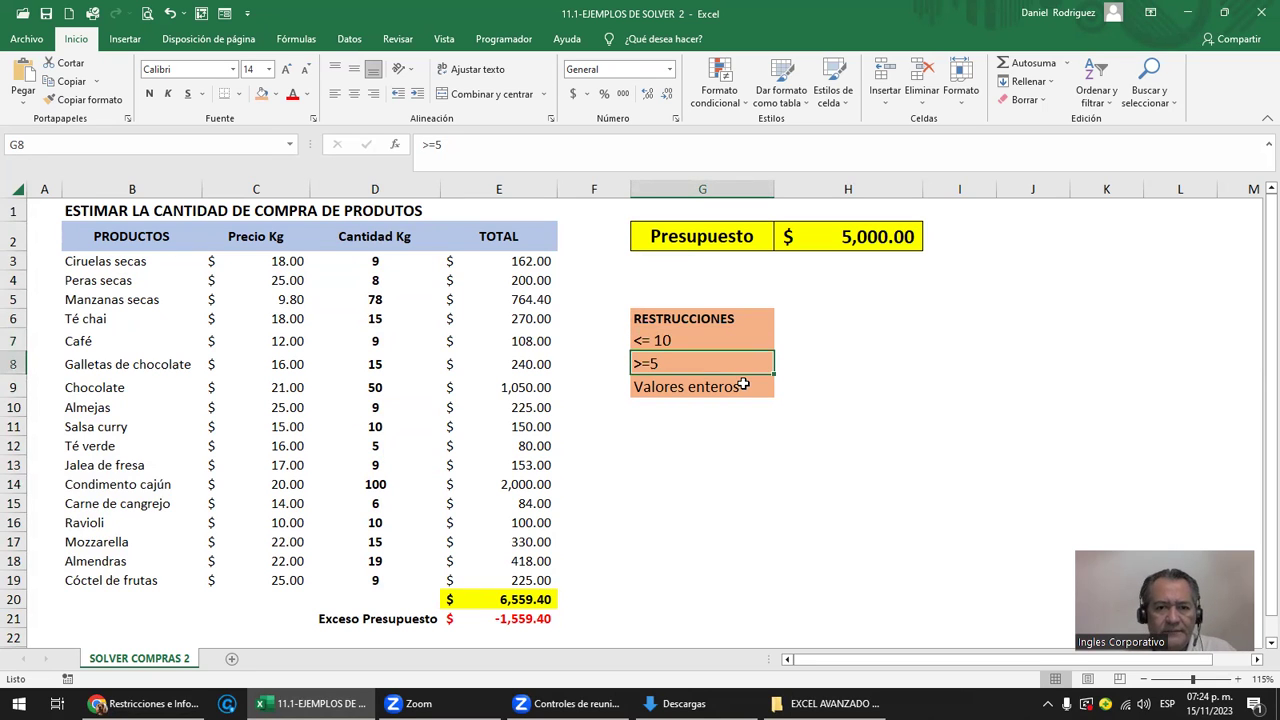
key(Up)
key(ctrl+x)
key(Right)
key(ctrl+v)
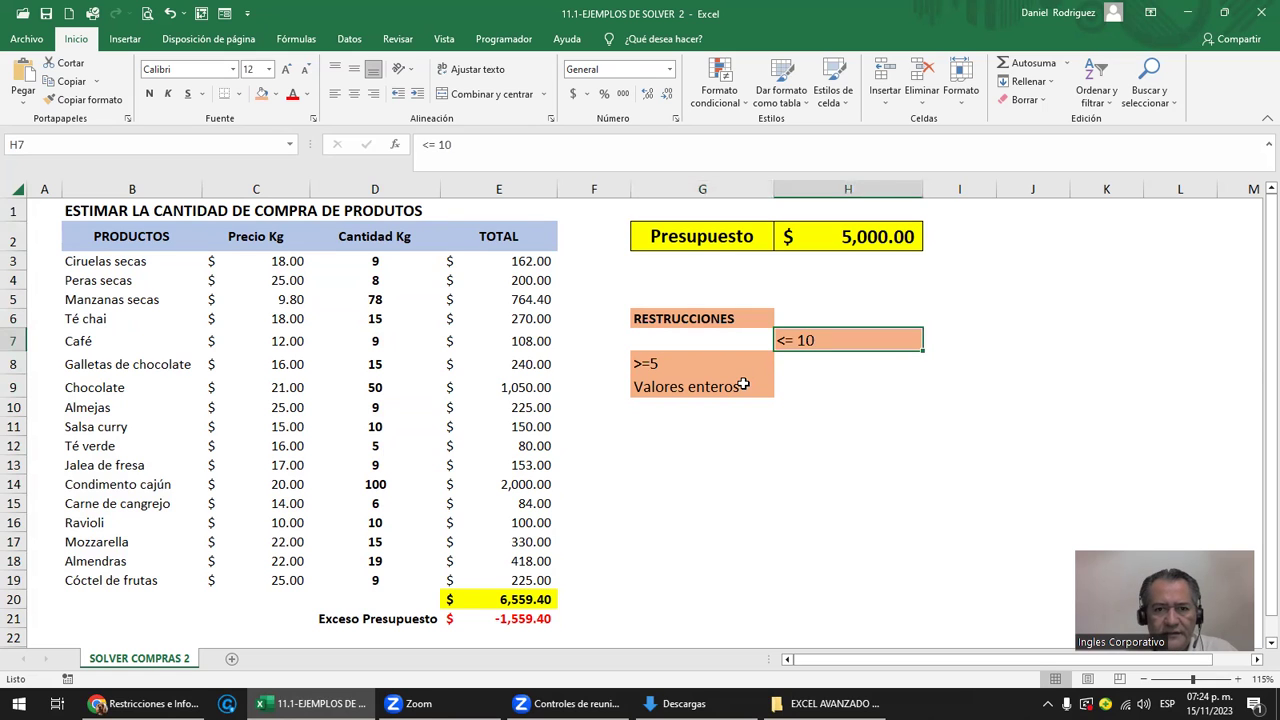
key(Down)
key(Left)
key(ctrl+x)
key(Up)
key(ctrl+v)
key(Right)
key(ctrl+c)
key(Down)
key(Left)
key(ctrl+v)
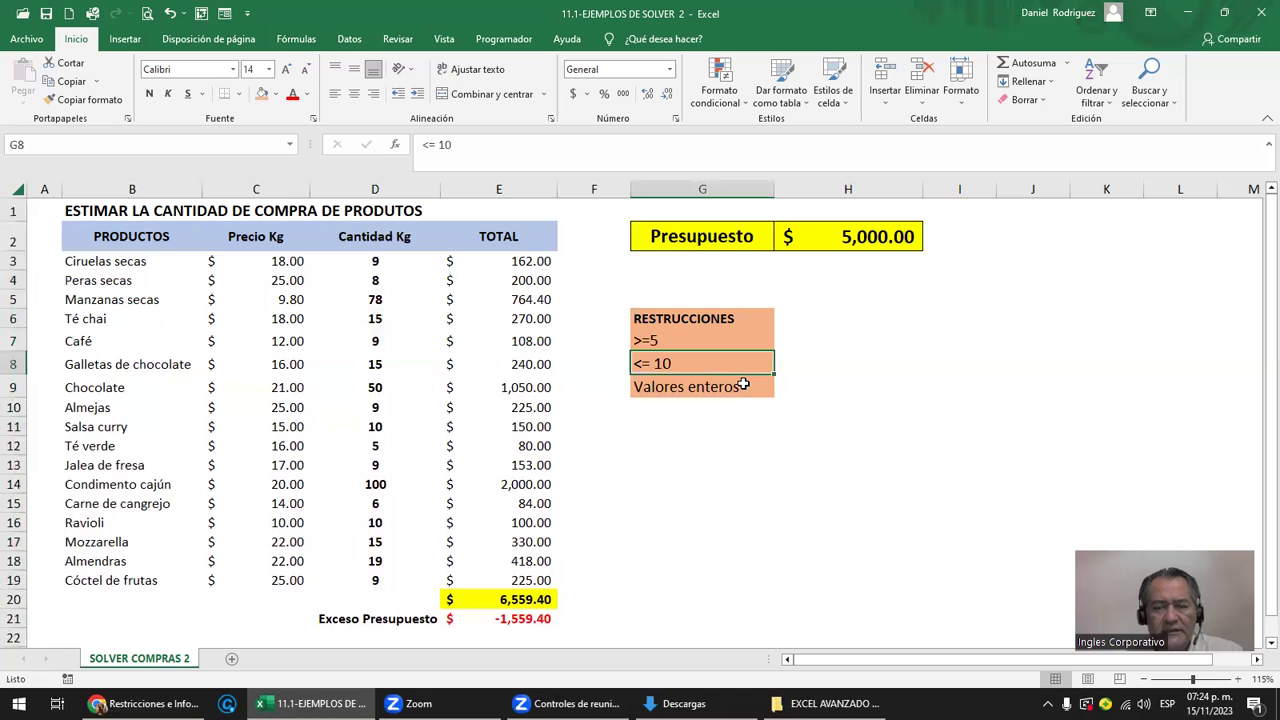
- Check the reordered >=5, <= 10 and Valores enteros restrictions, then launch Solver from Datos
click(661, 339)
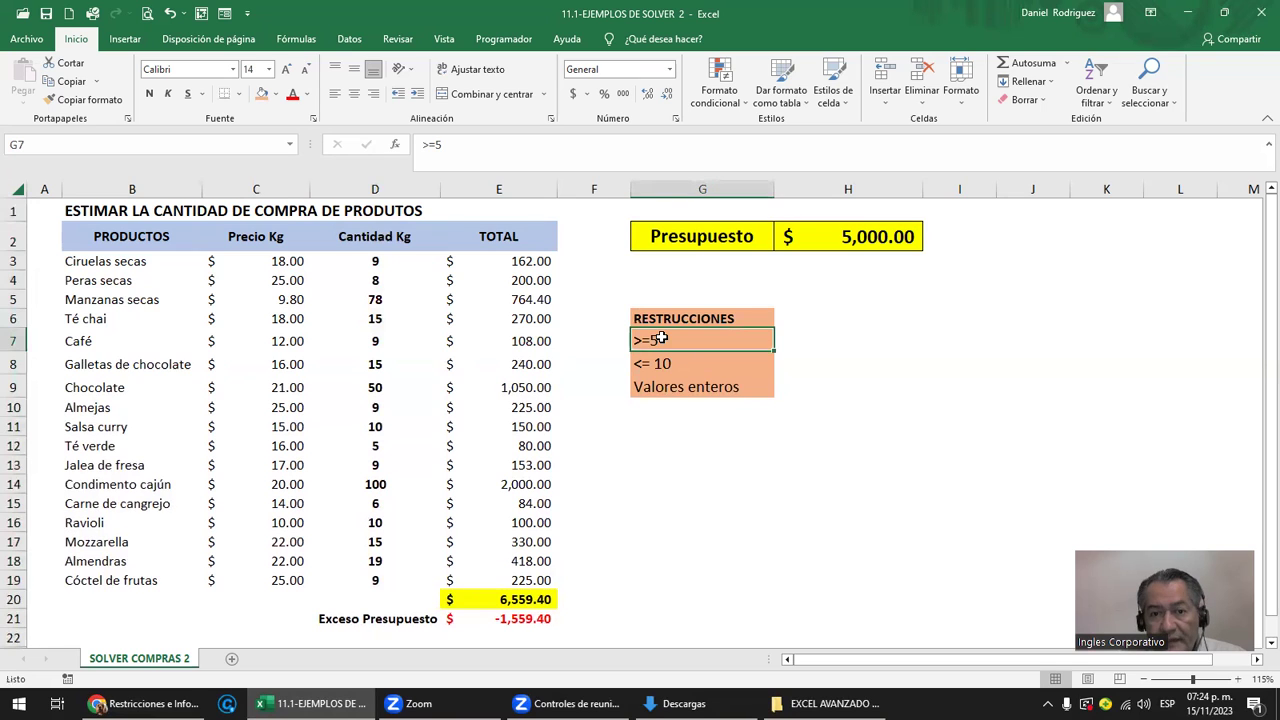
click(670, 364)
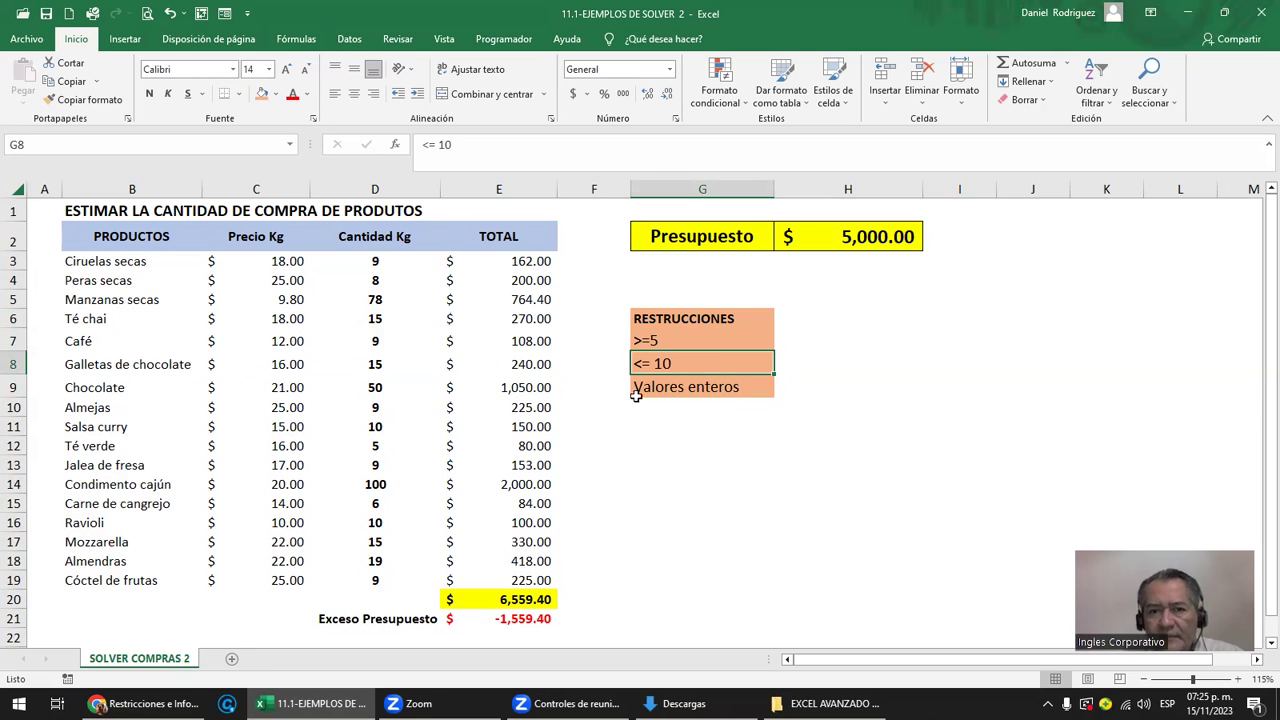
click(670, 387)
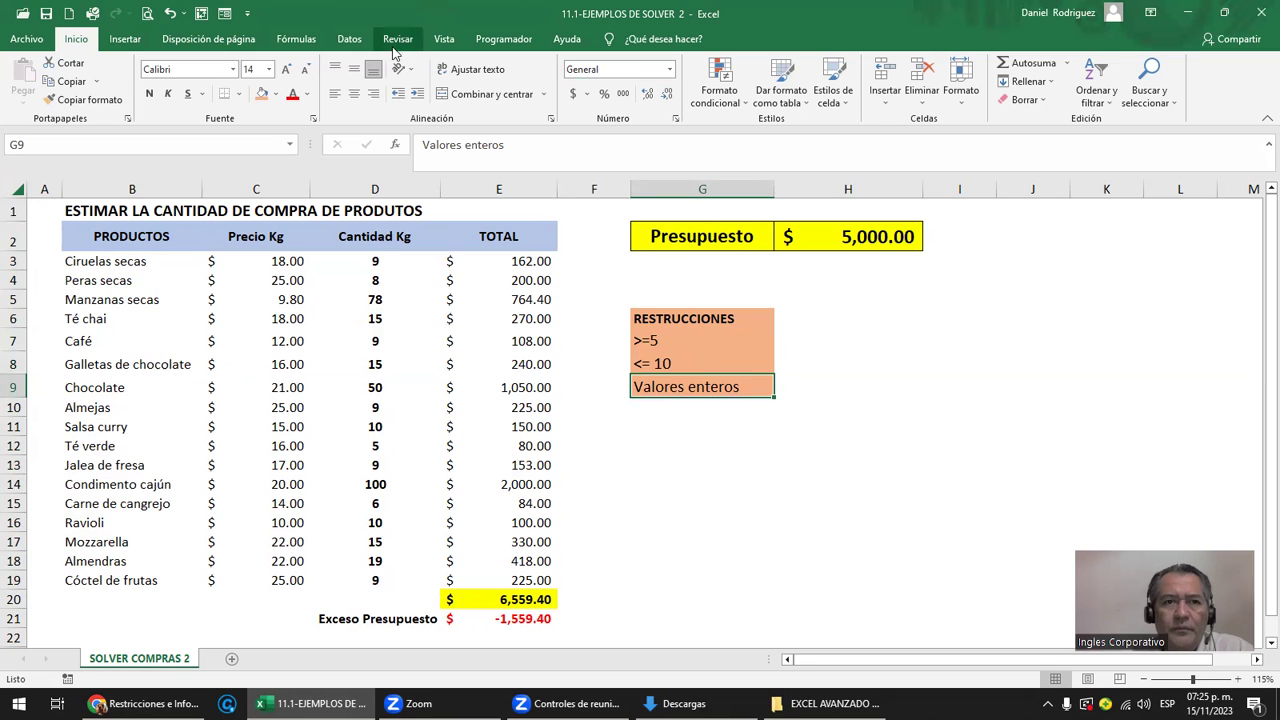
click(347, 40)
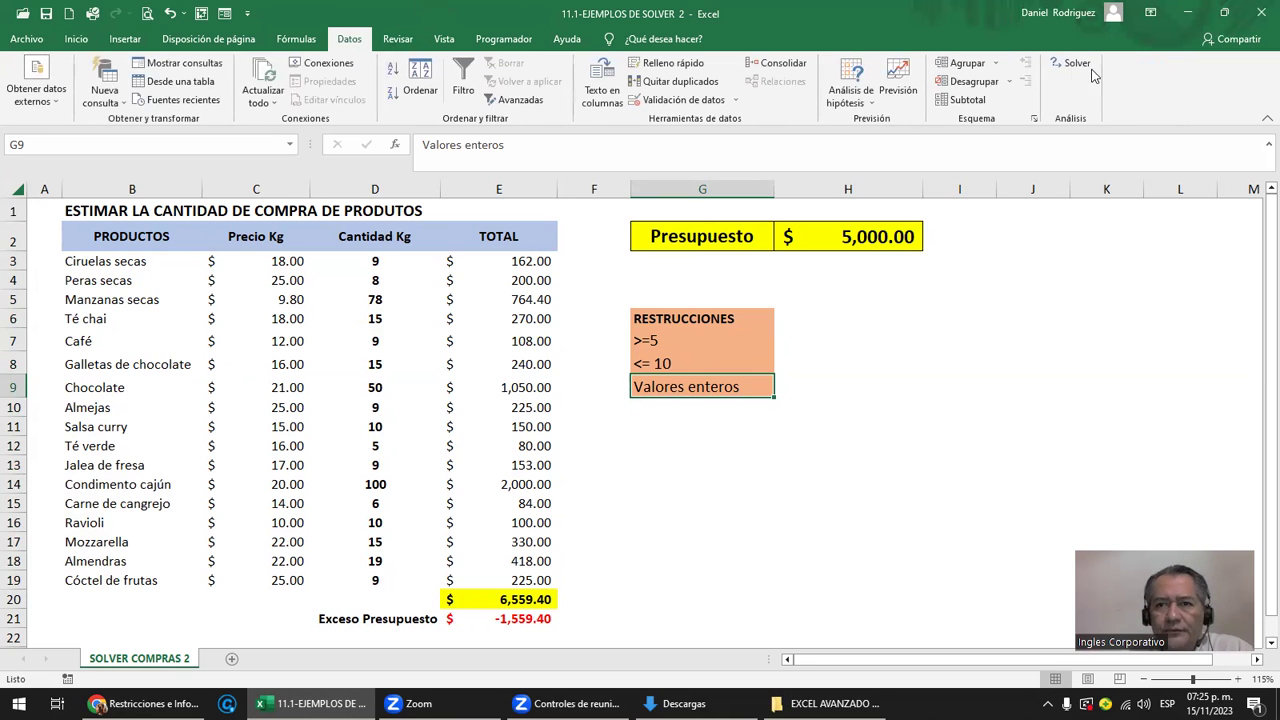
click(1066, 66)
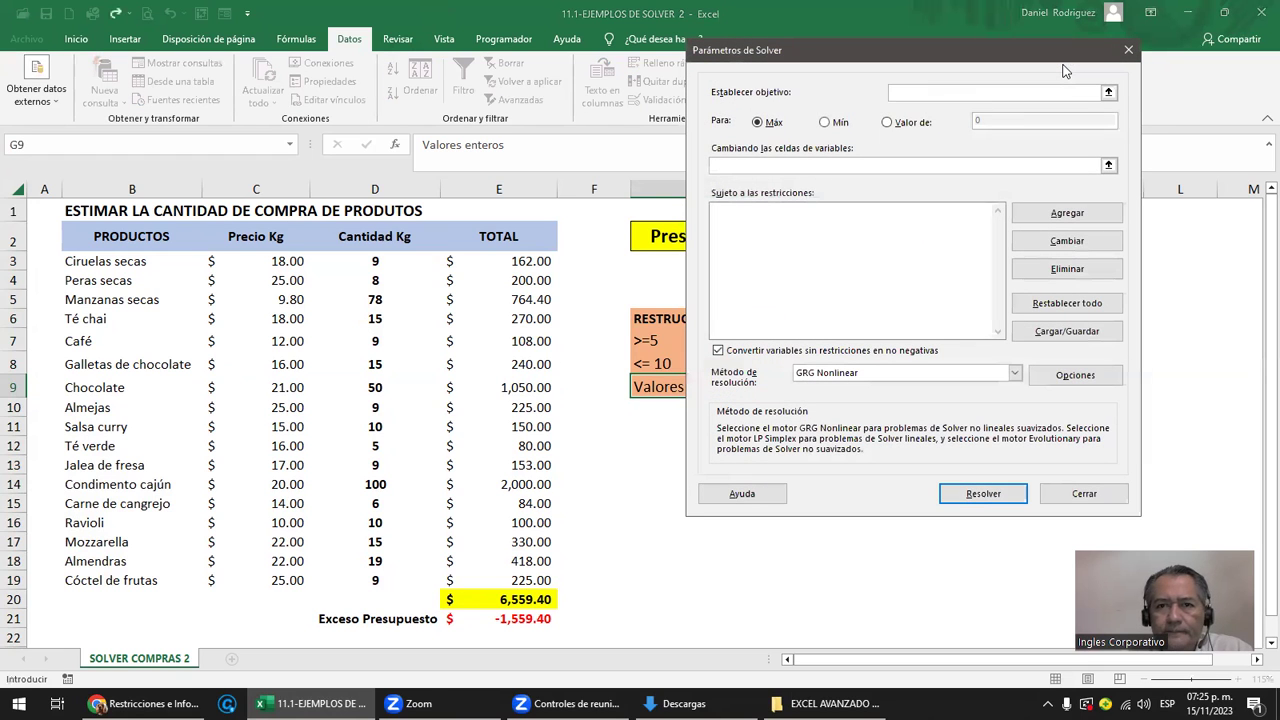
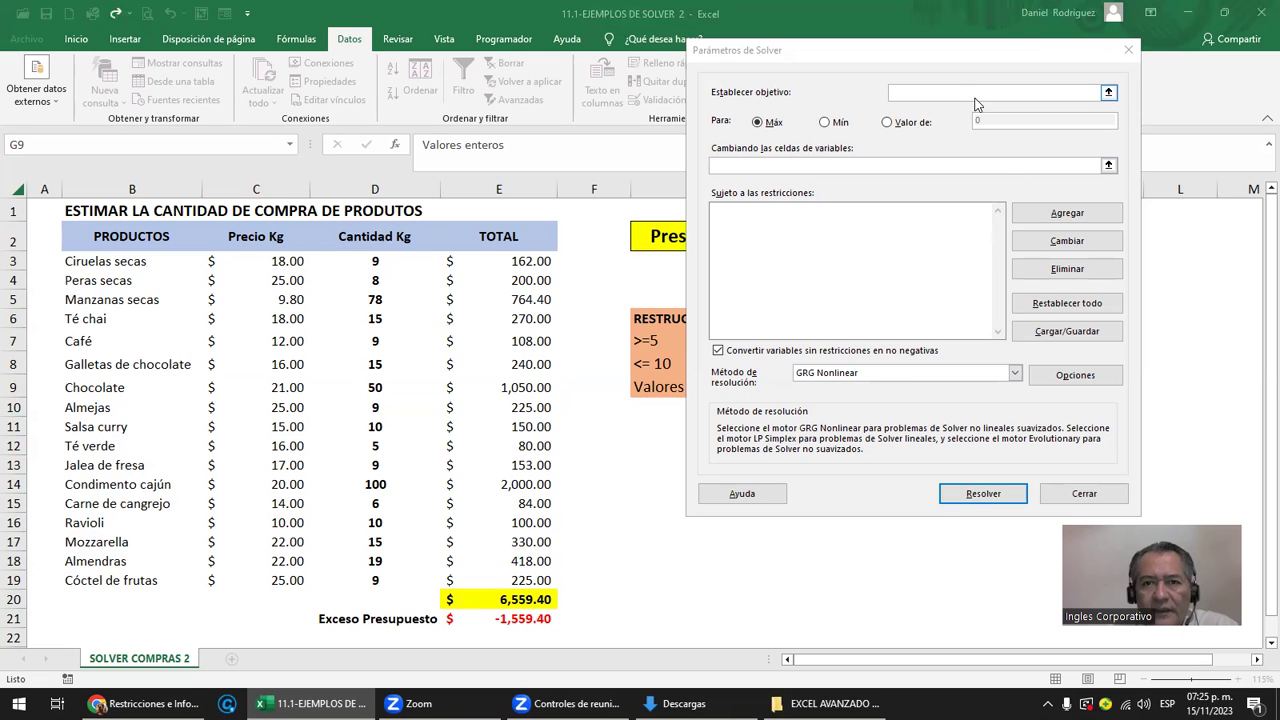
- Point Solver's objective at $E$20 and set it to reach Value Of 5000
click(930, 92)
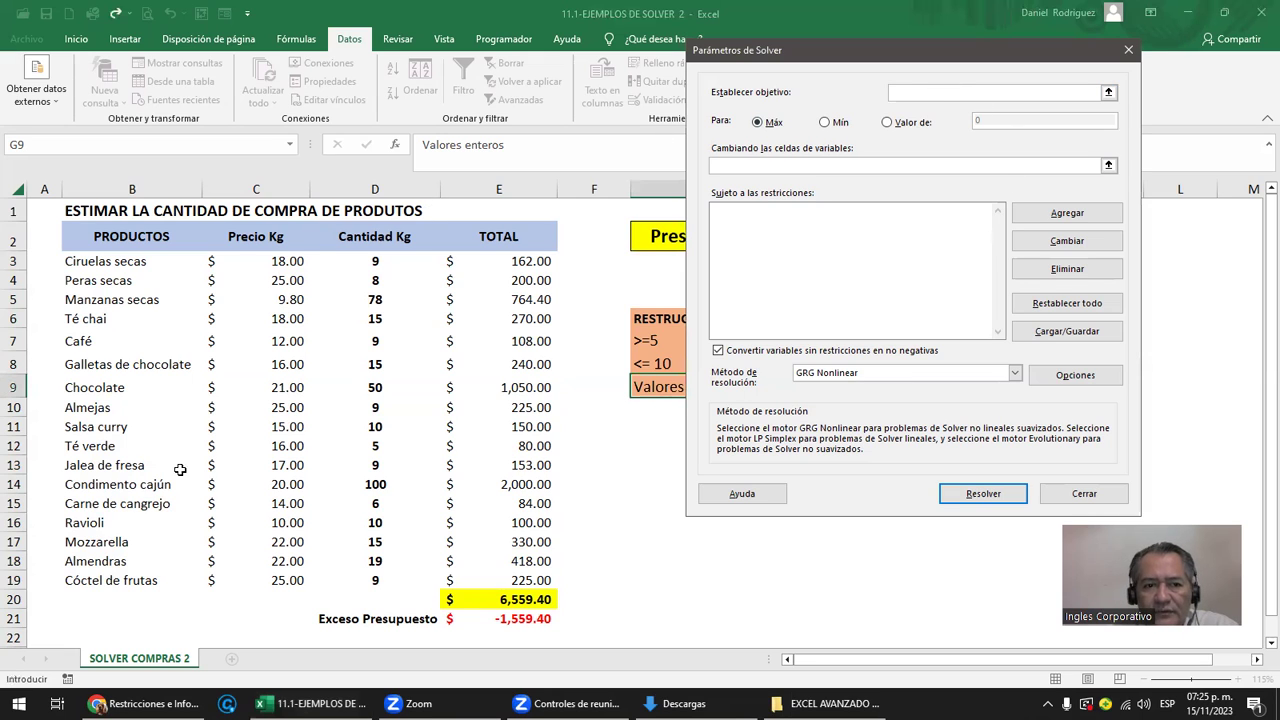
click(528, 604)
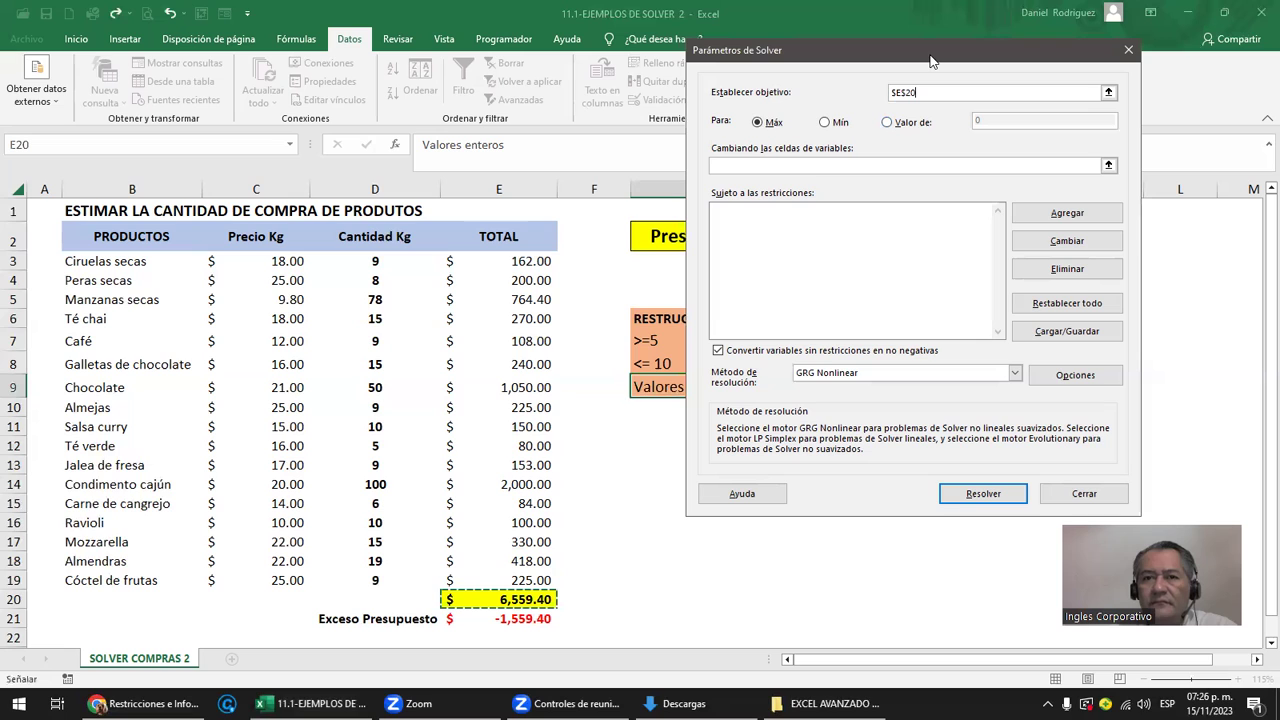
drag(930, 60, 848, 289)
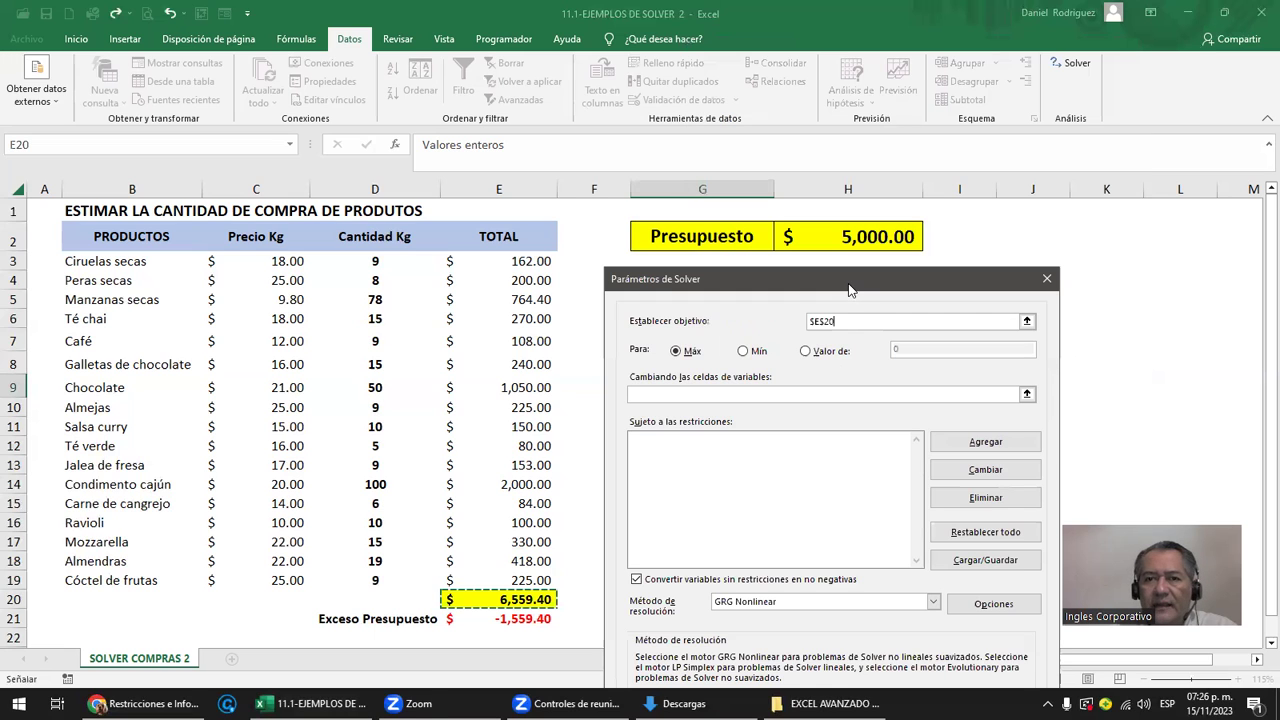
click(806, 351)
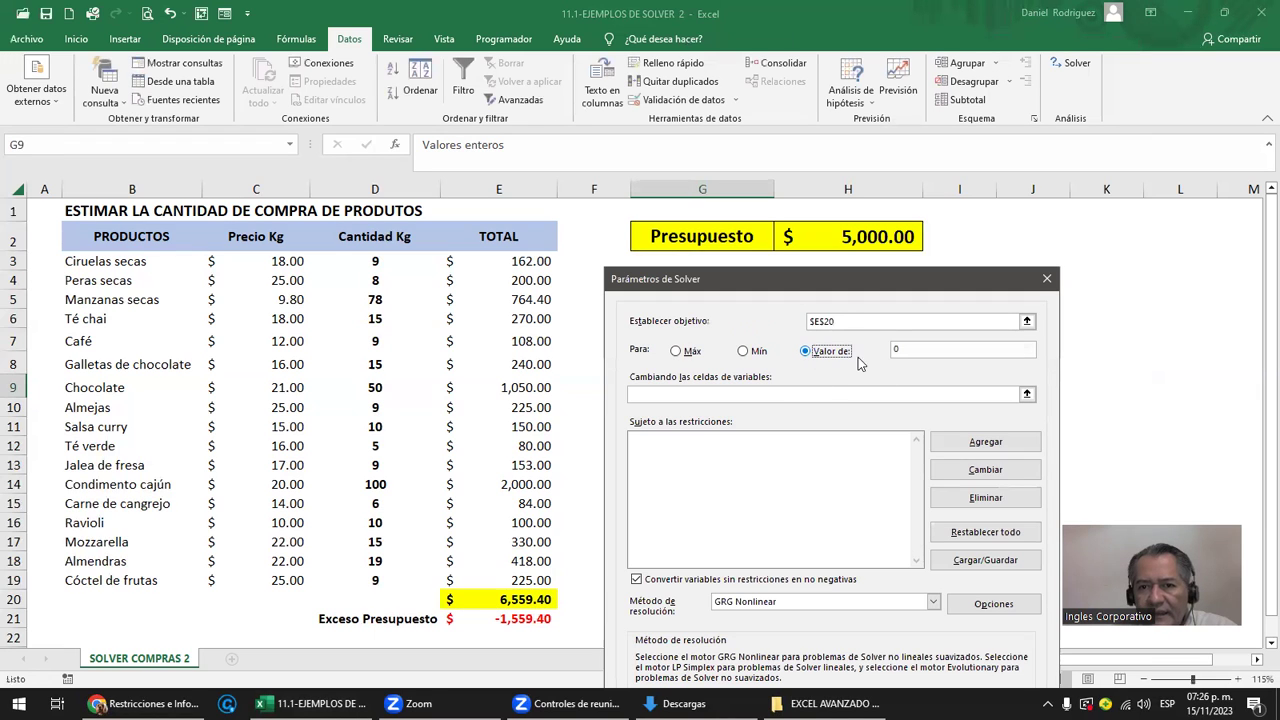
click(905, 350)
key(BackSpace)
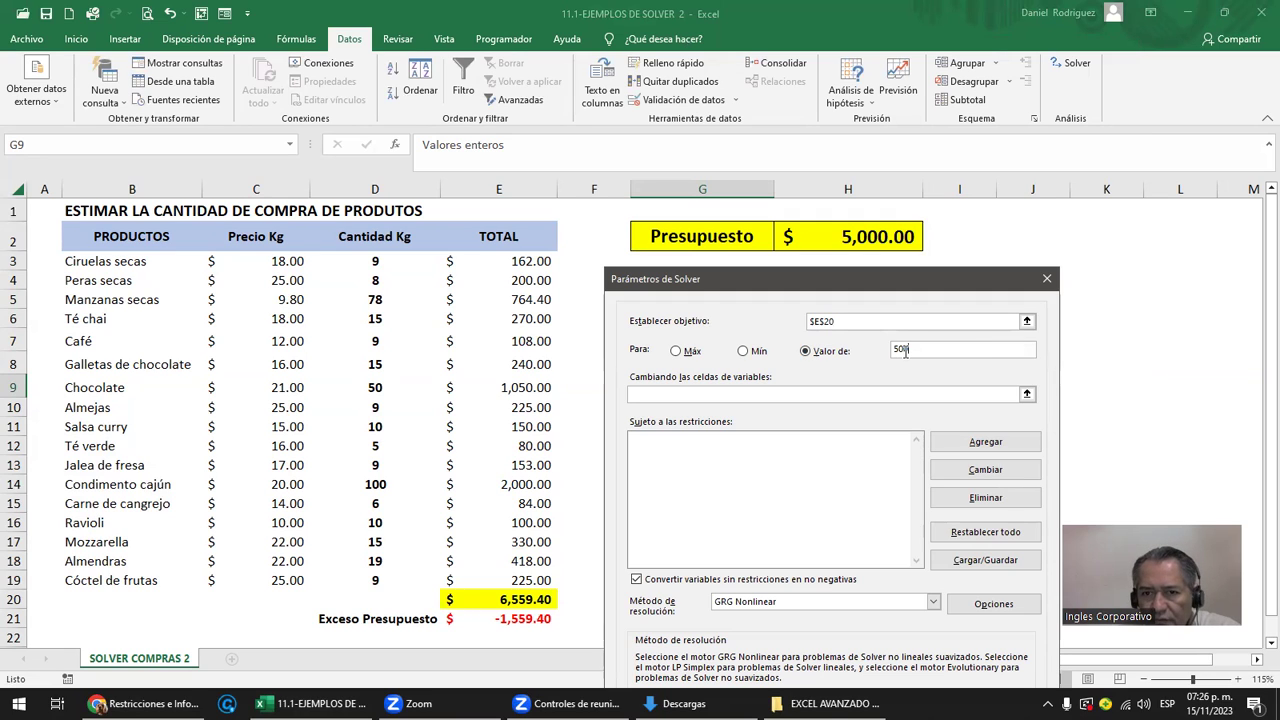
text(0)
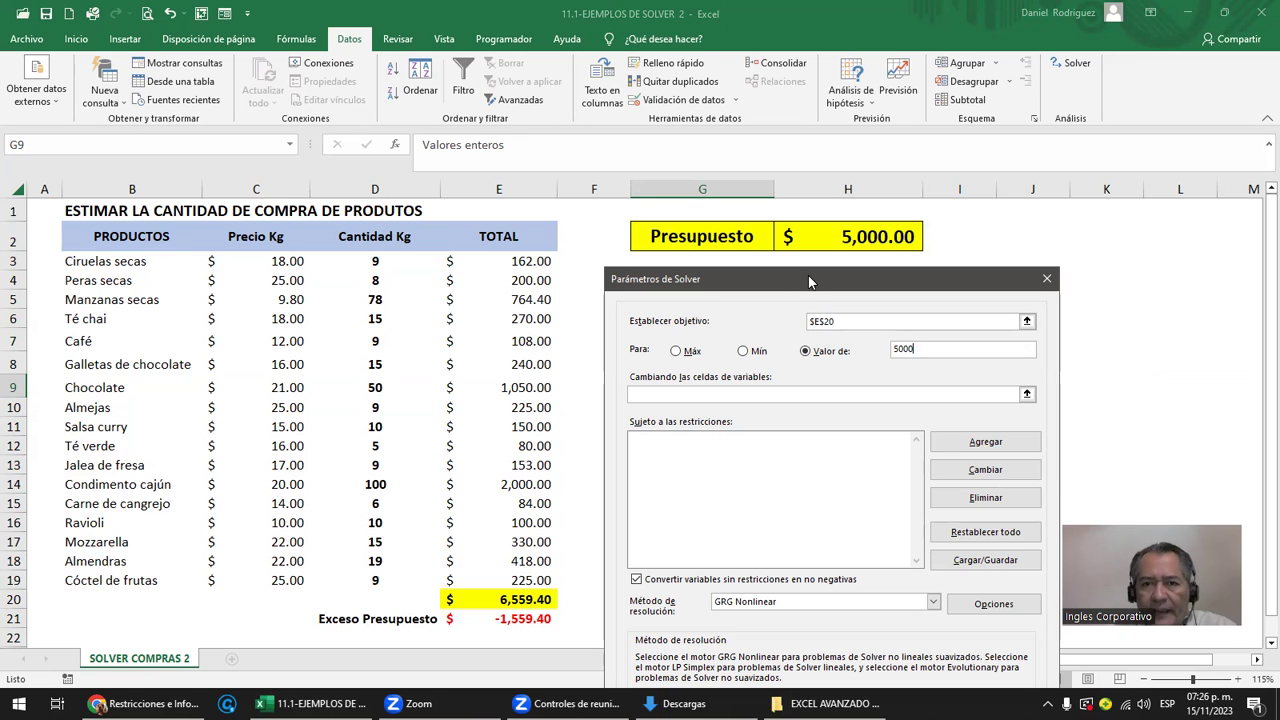
drag(809, 276, 813, 281)
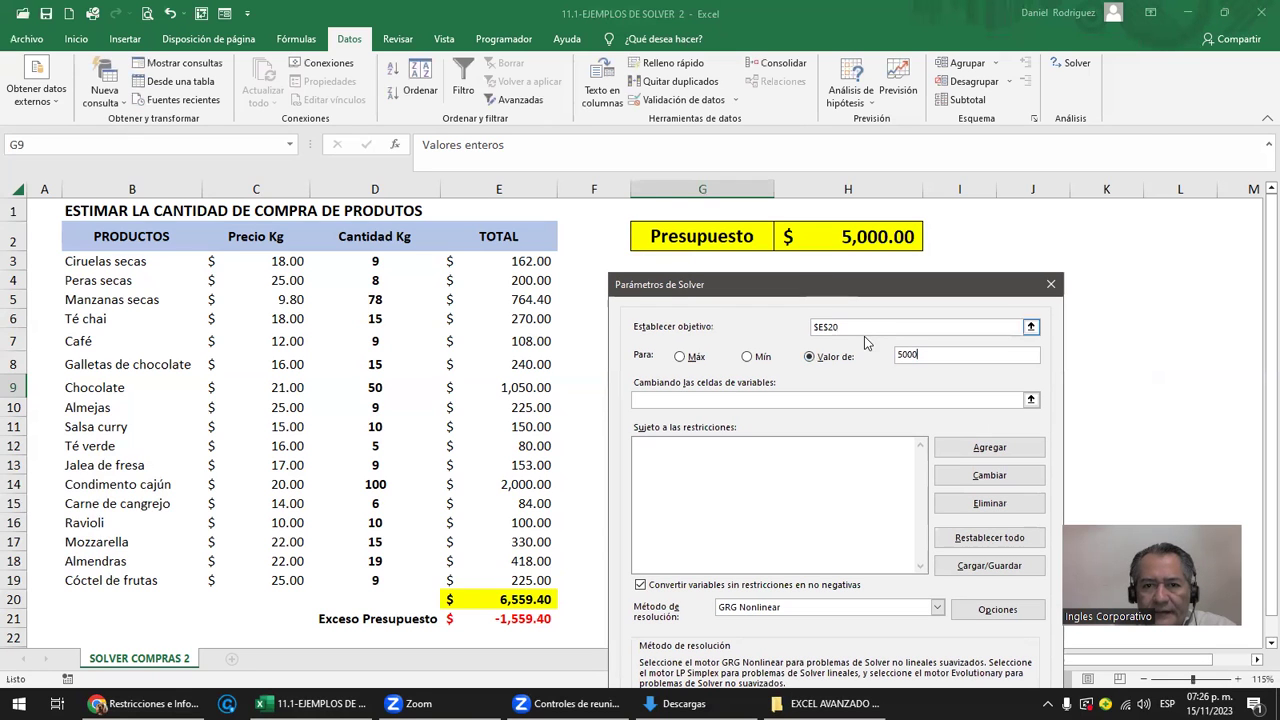
click(685, 400)
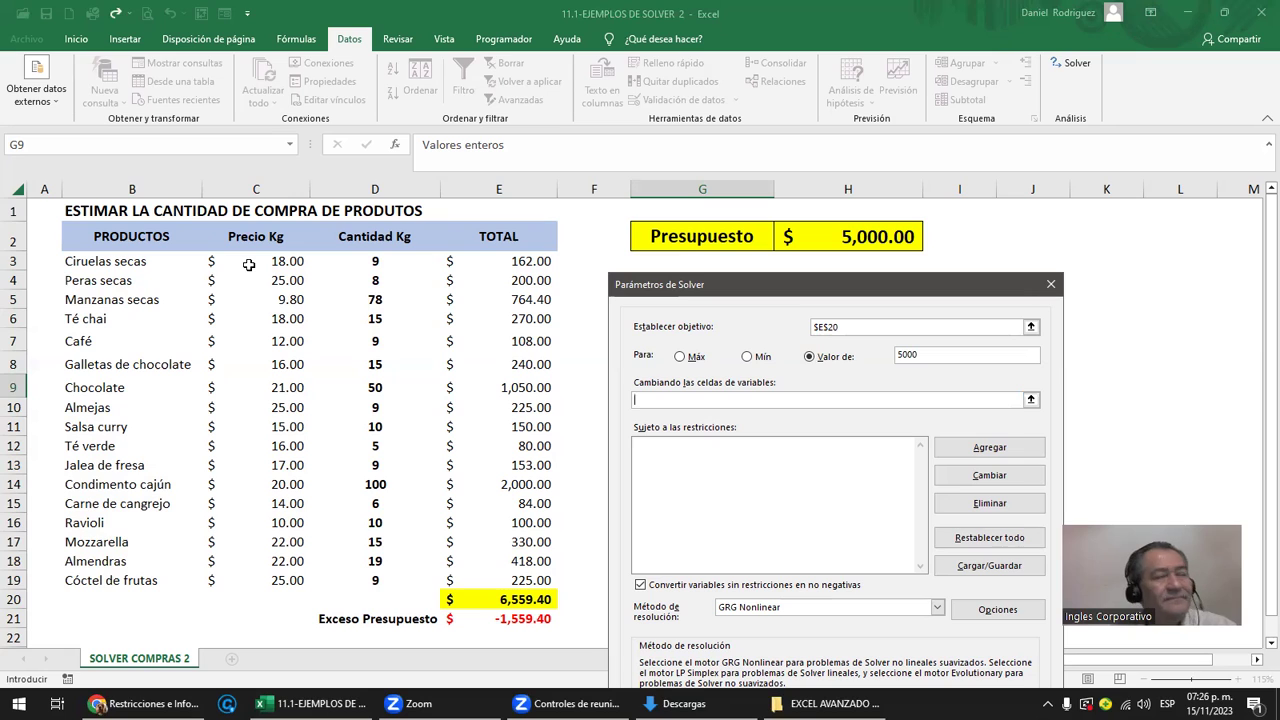
- Set the variable cells to $D$3:$D$19, then begin adding a constraint
click(371, 263)
drag(371, 263, 363, 578)
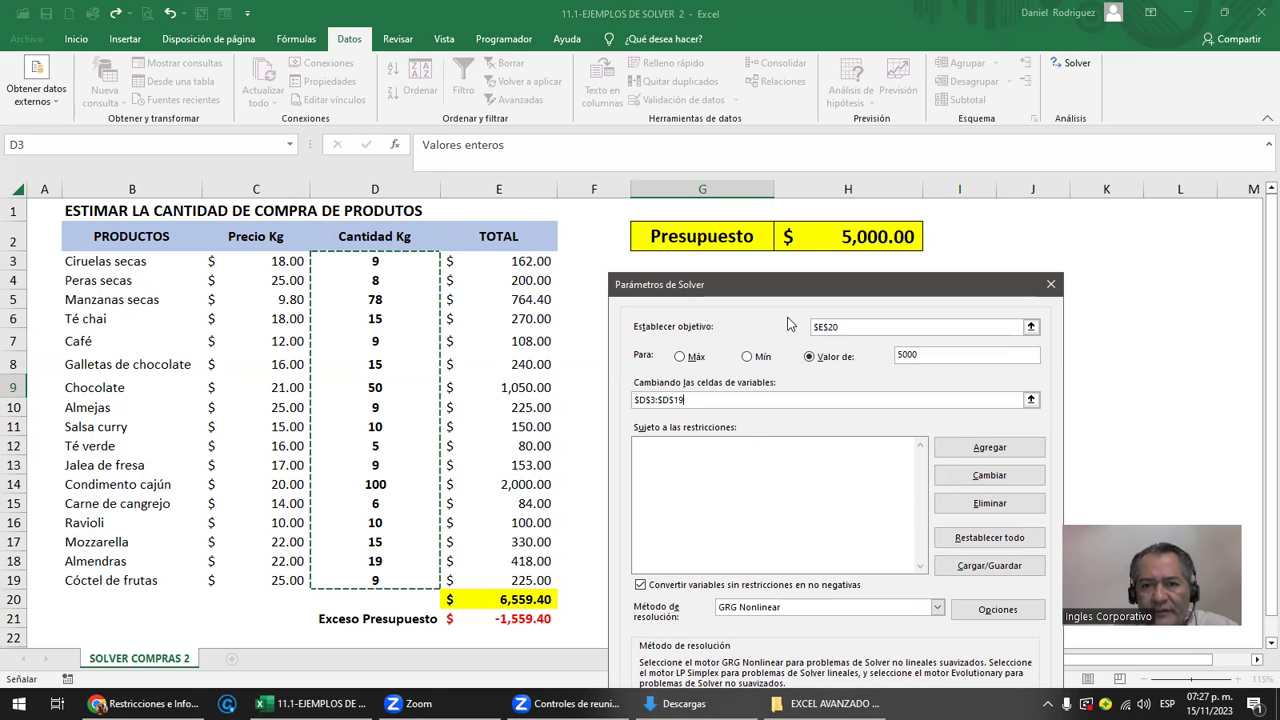
drag(803, 292, 773, 177)
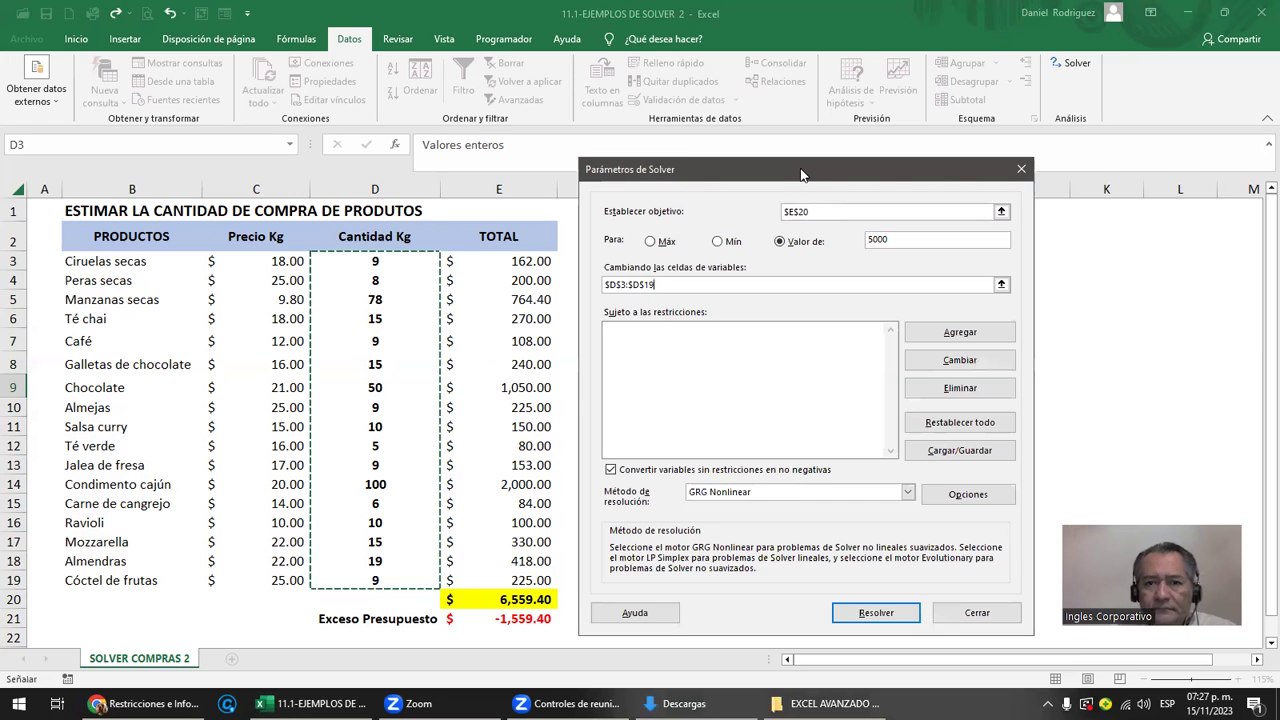
drag(800, 175, 1012, 110)
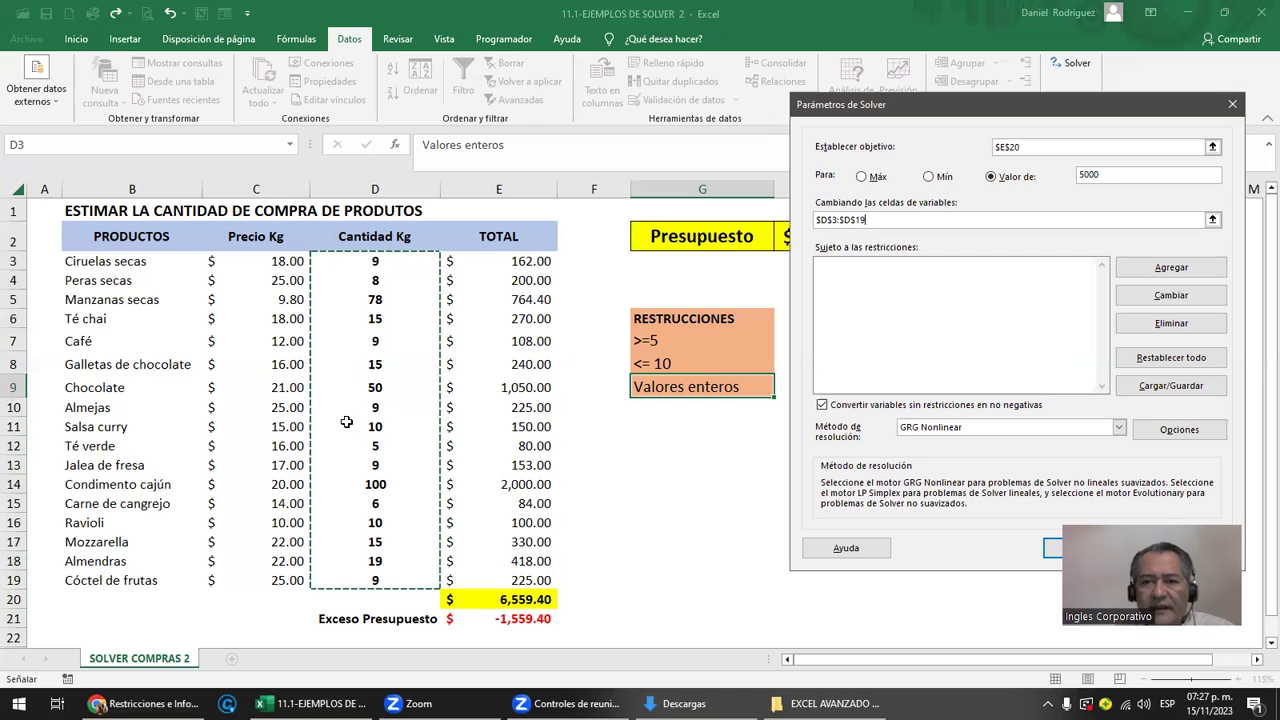
click(853, 287)
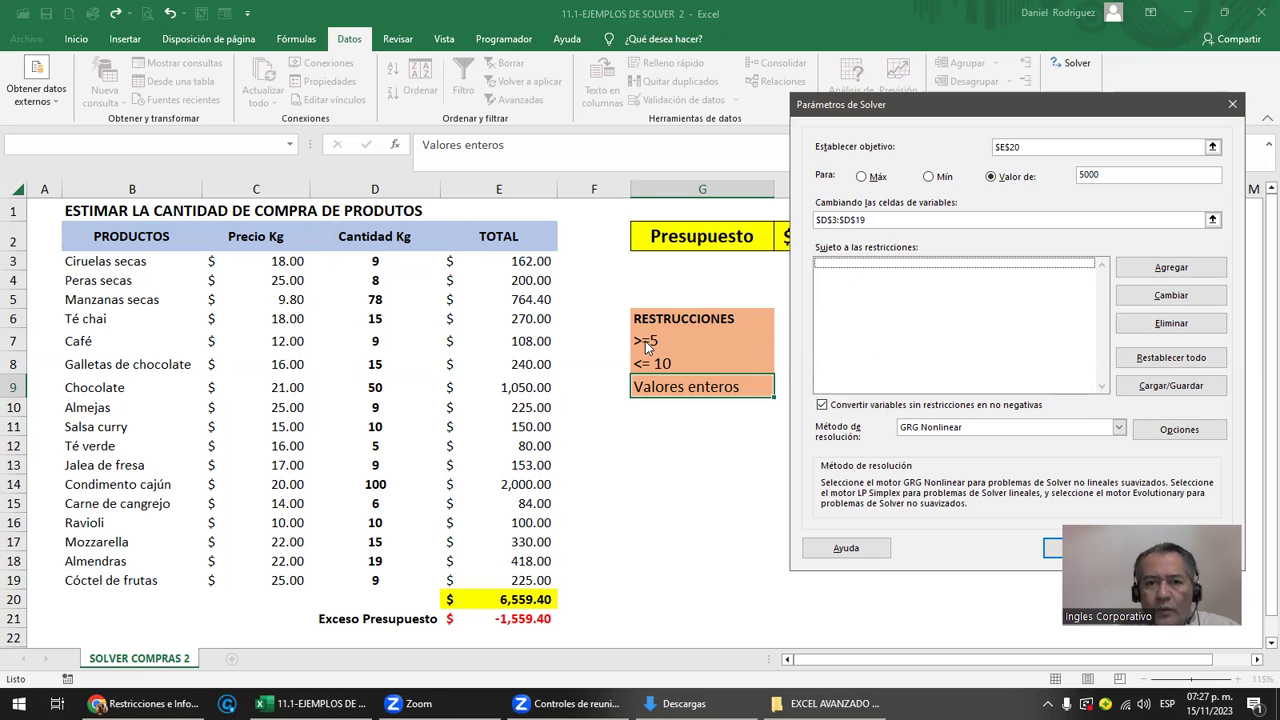
click(1180, 279)
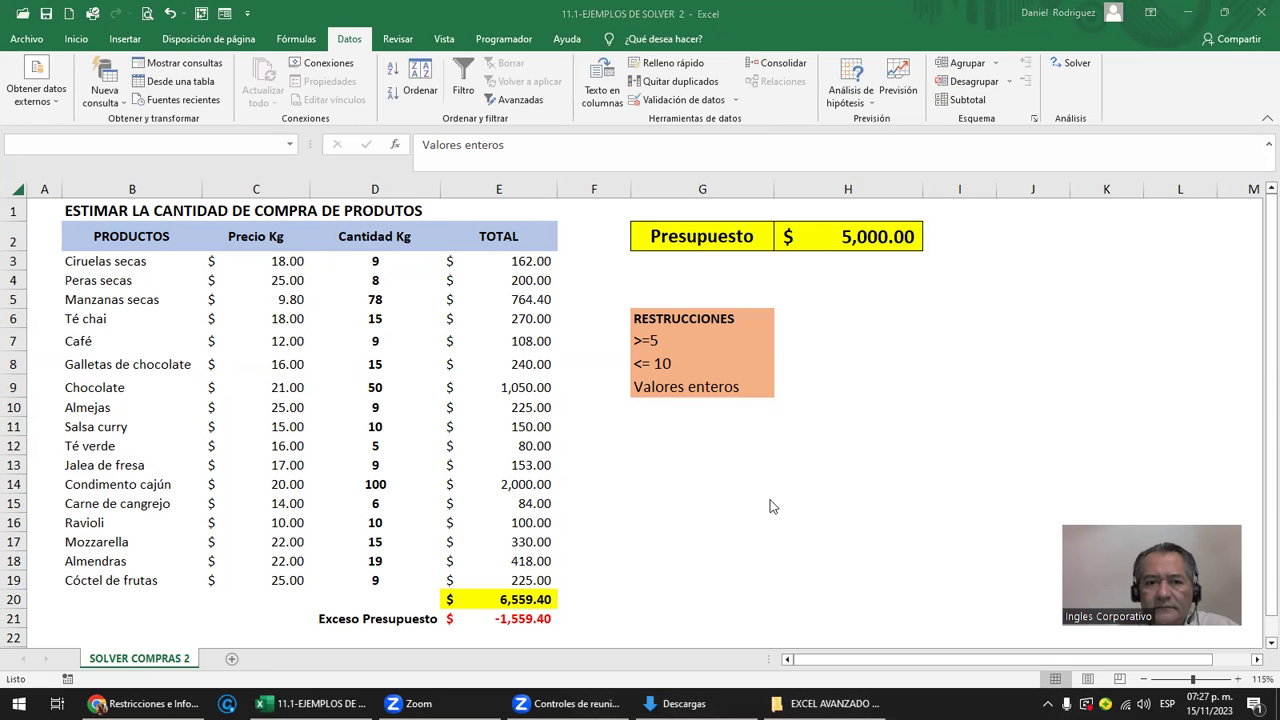
- Add an int constraint on D3:D19 and start a new constraint
click(316, 697)
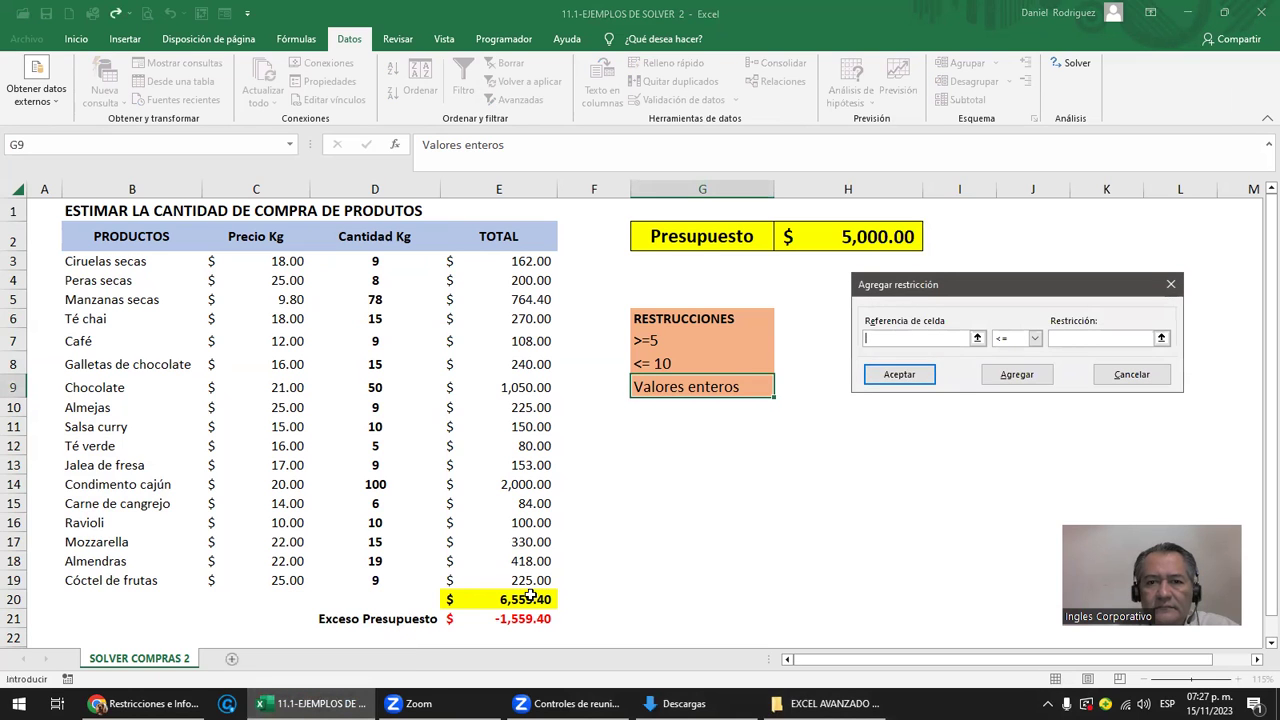
drag(936, 280, 850, 211)
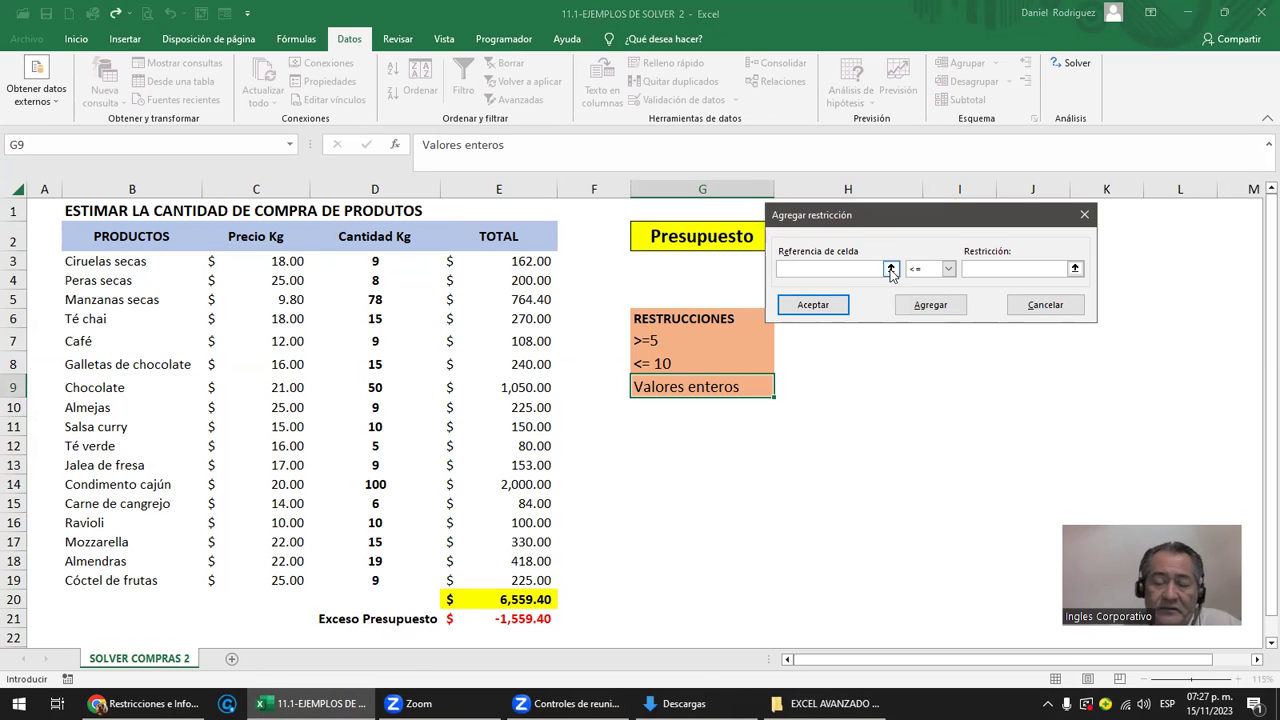
click(891, 269)
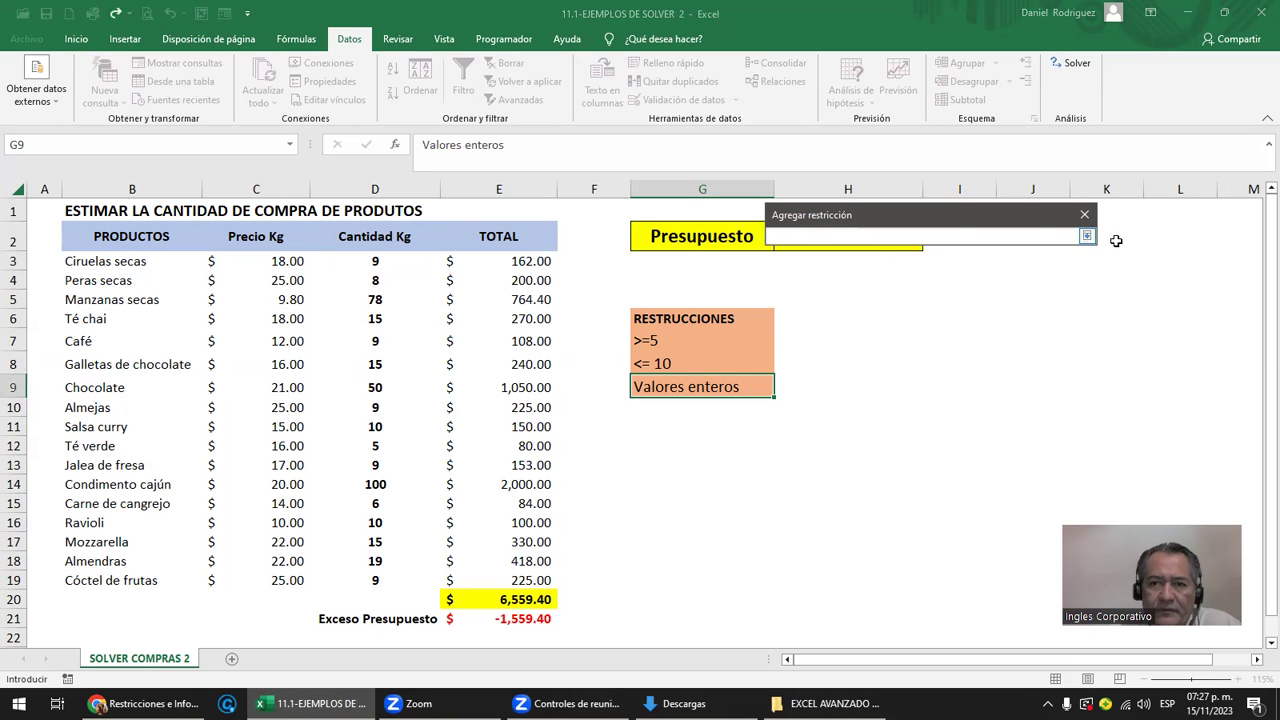
click(1085, 237)
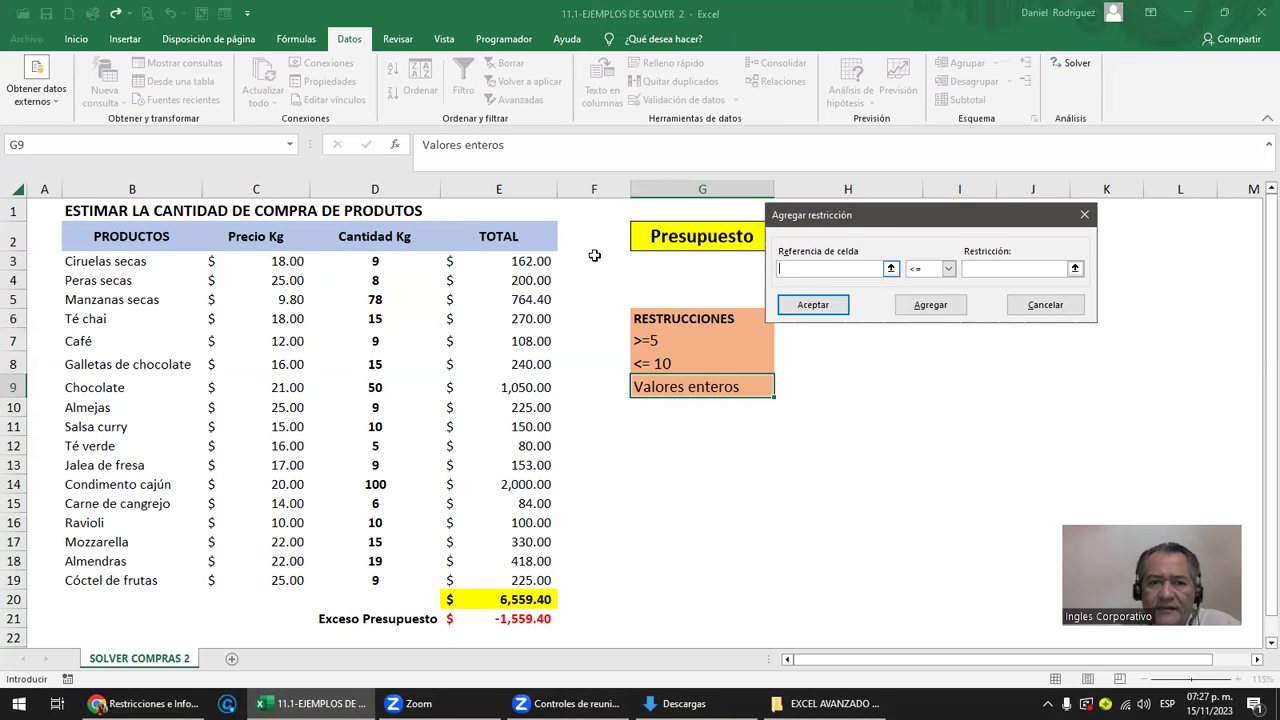
drag(380, 262, 384, 583)
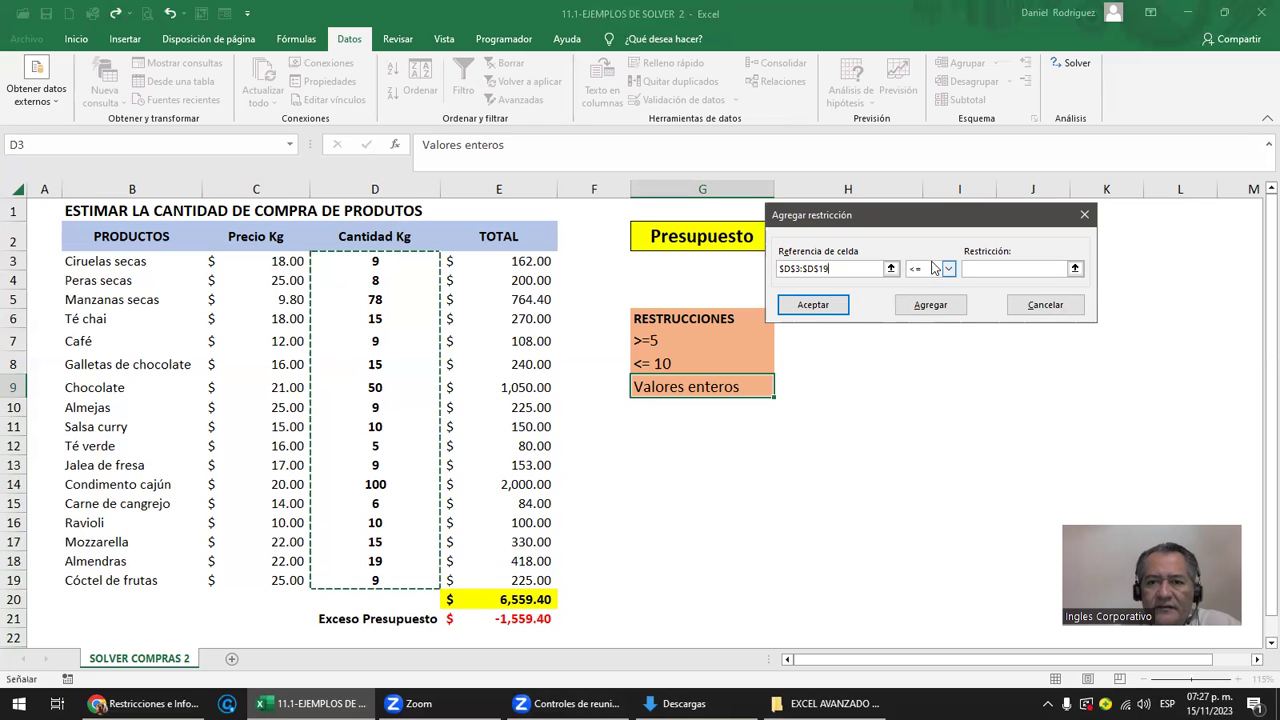
click(954, 270)
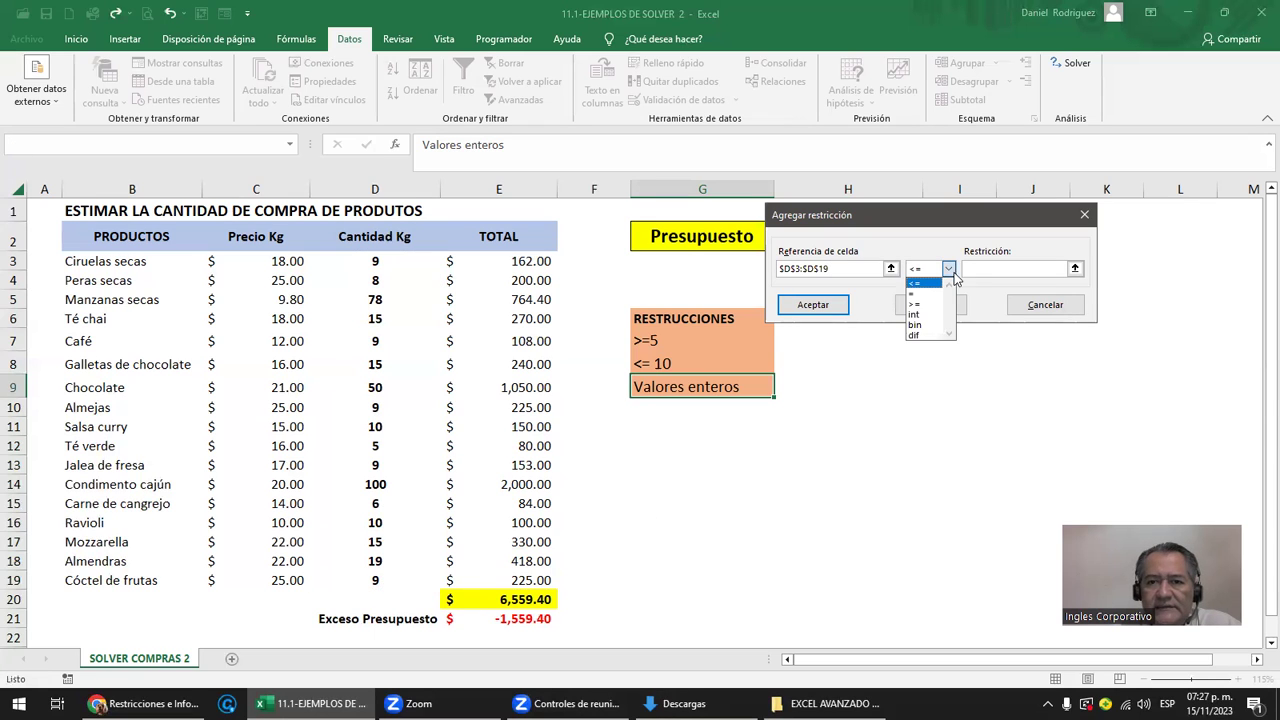
click(917, 316)
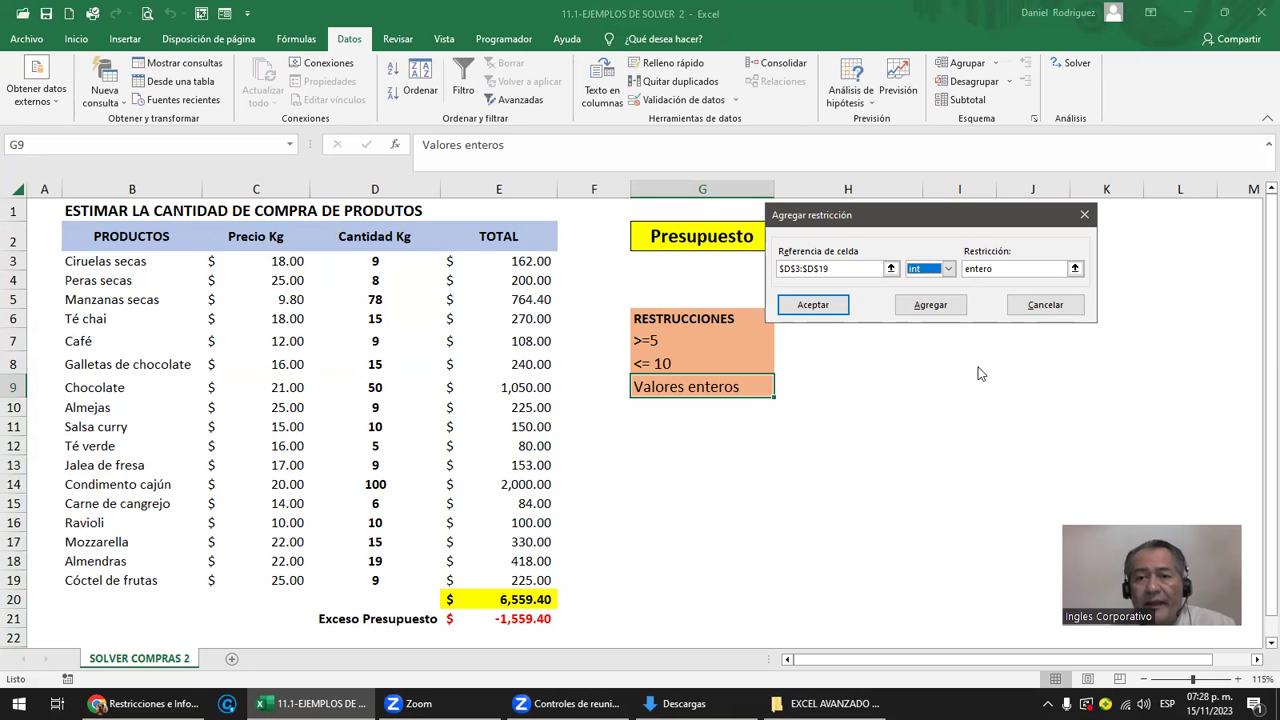
click(921, 307)
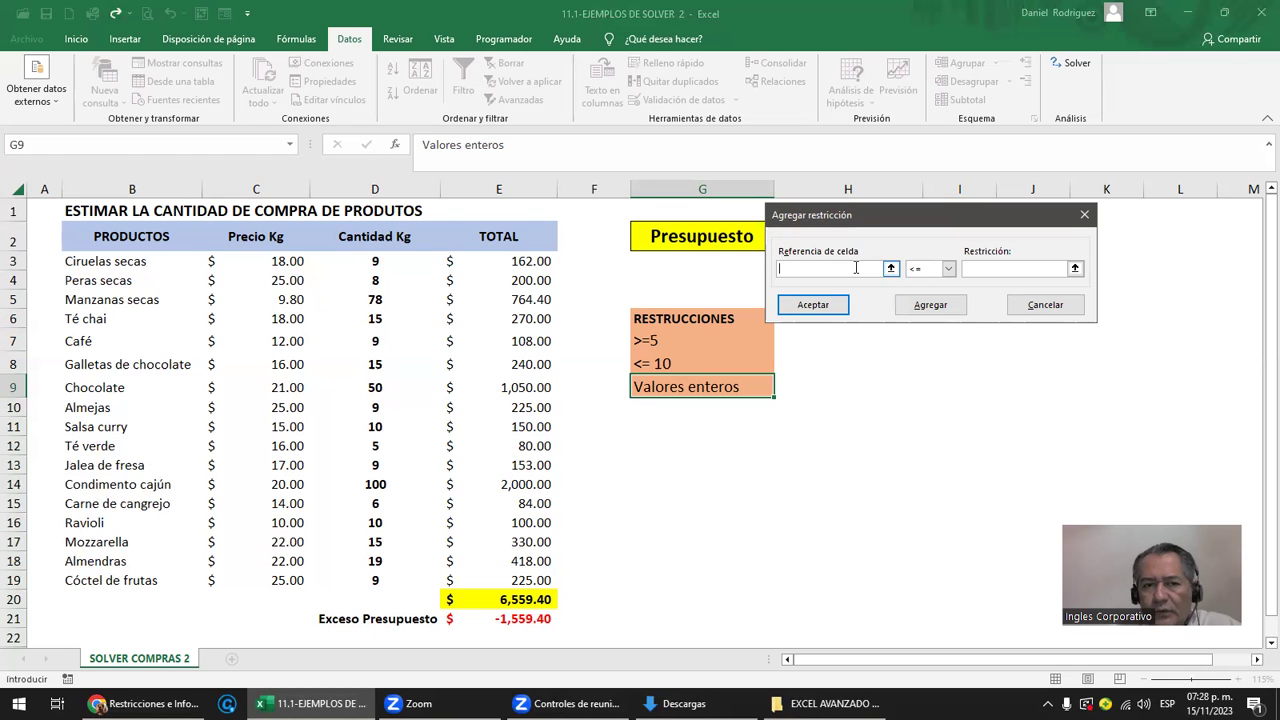
- Add a constraint requiring the quantities D3:D19 to be >= 5
click(379, 262)
drag(379, 279, 378, 588)
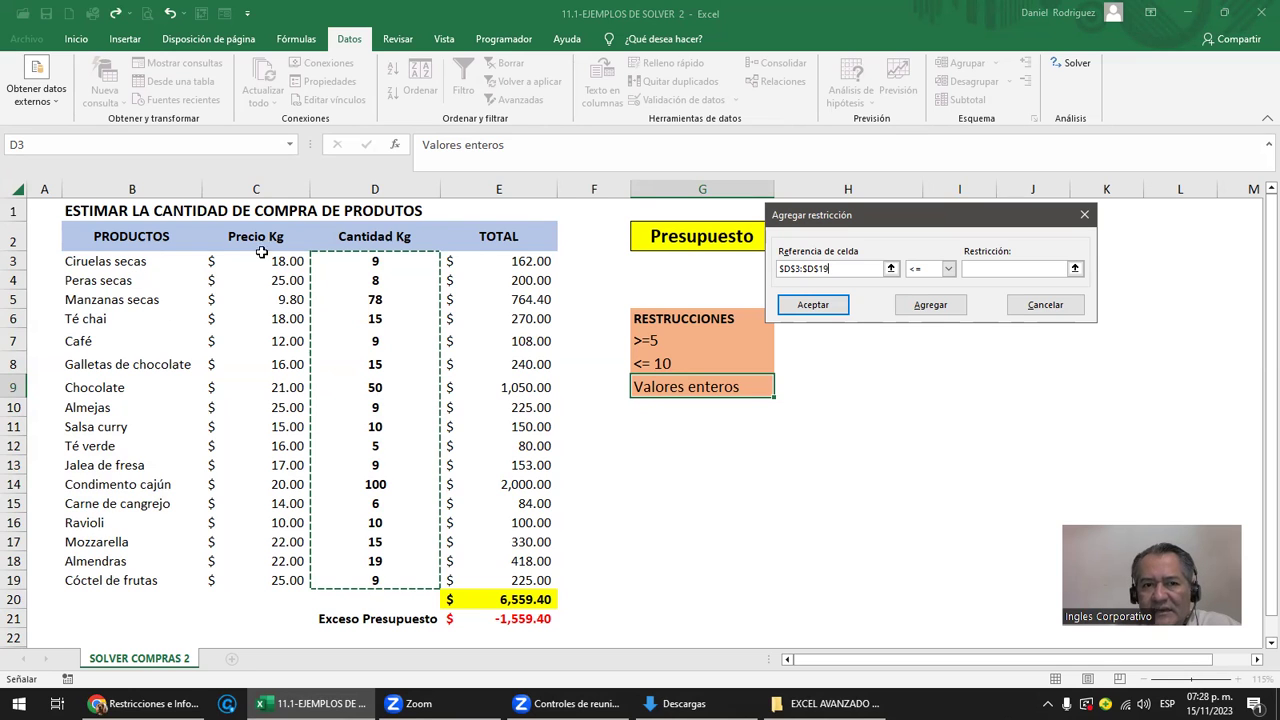
click(374, 266)
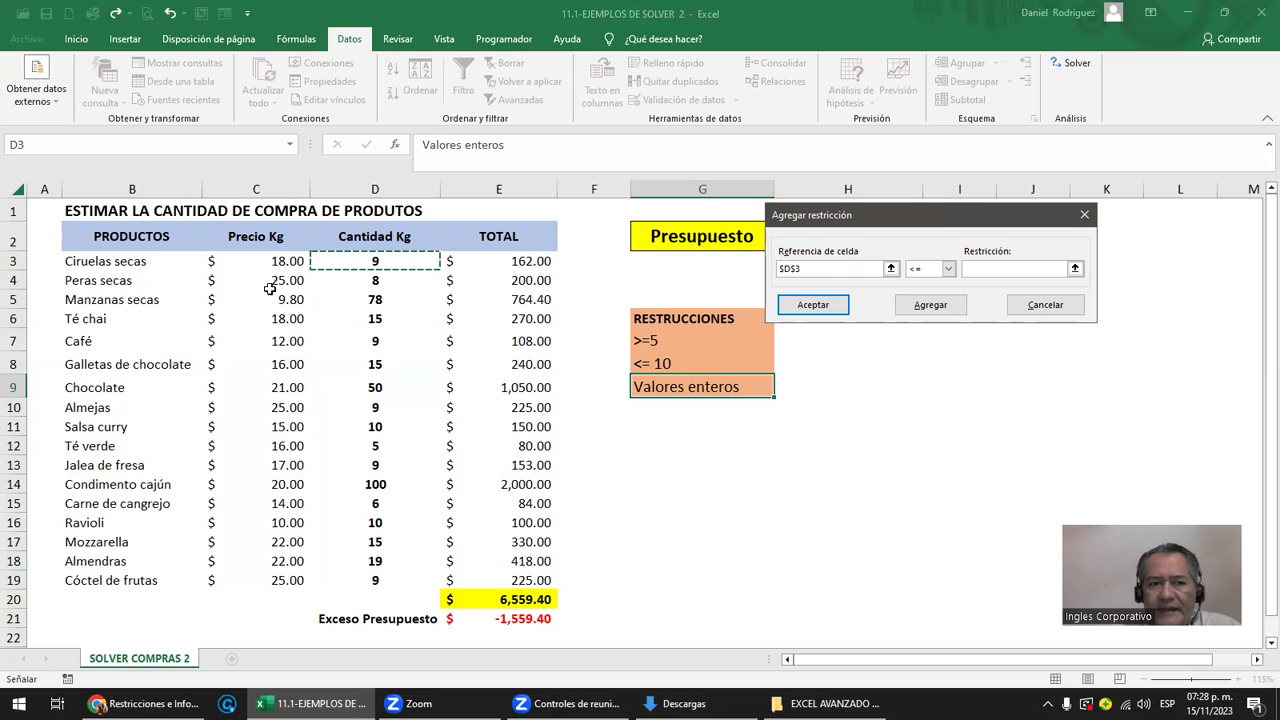
click(379, 446)
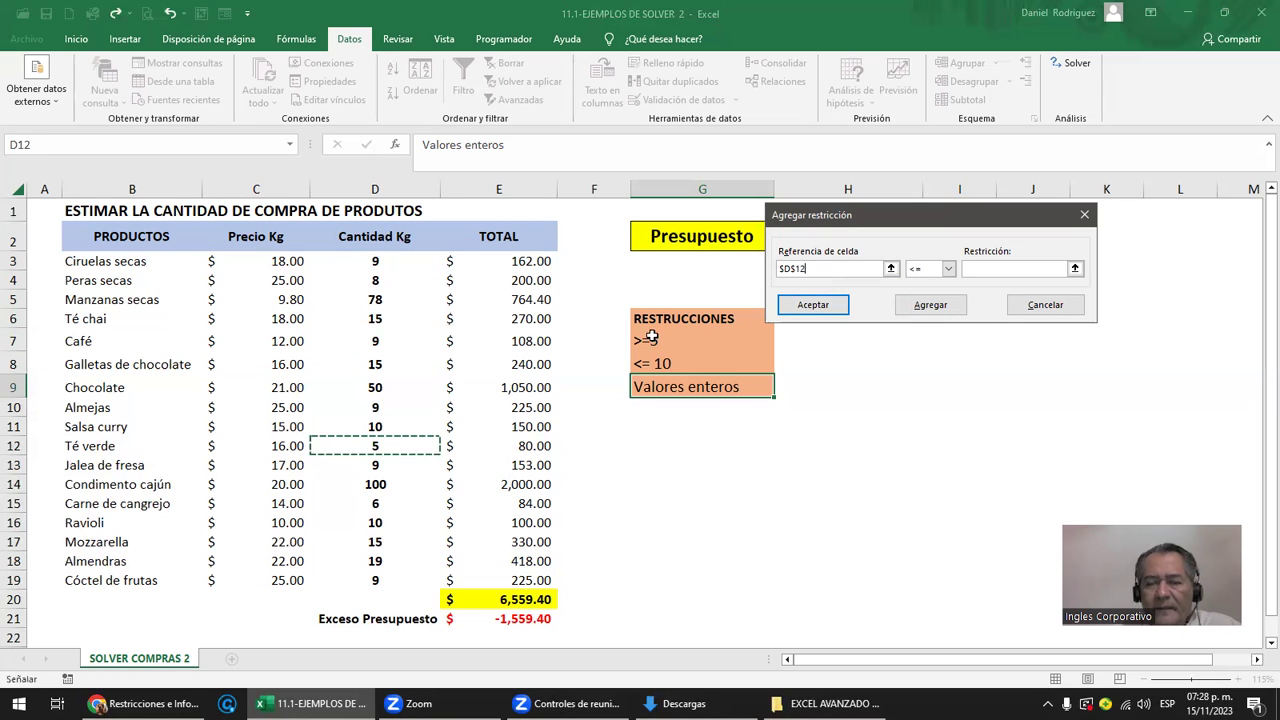
mouse_move(380, 262)
mouse_down()
mouse_move(391, 413)
mouse_move(379, 582)
mouse_up()
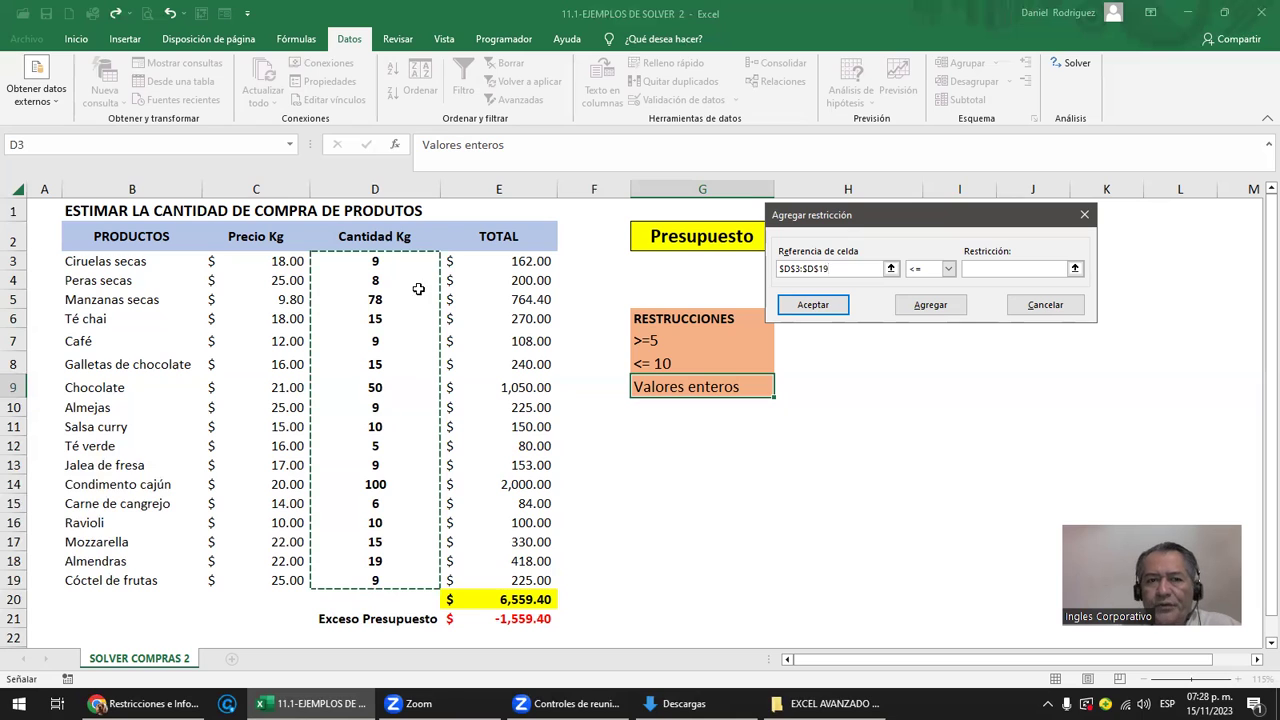
click(948, 268)
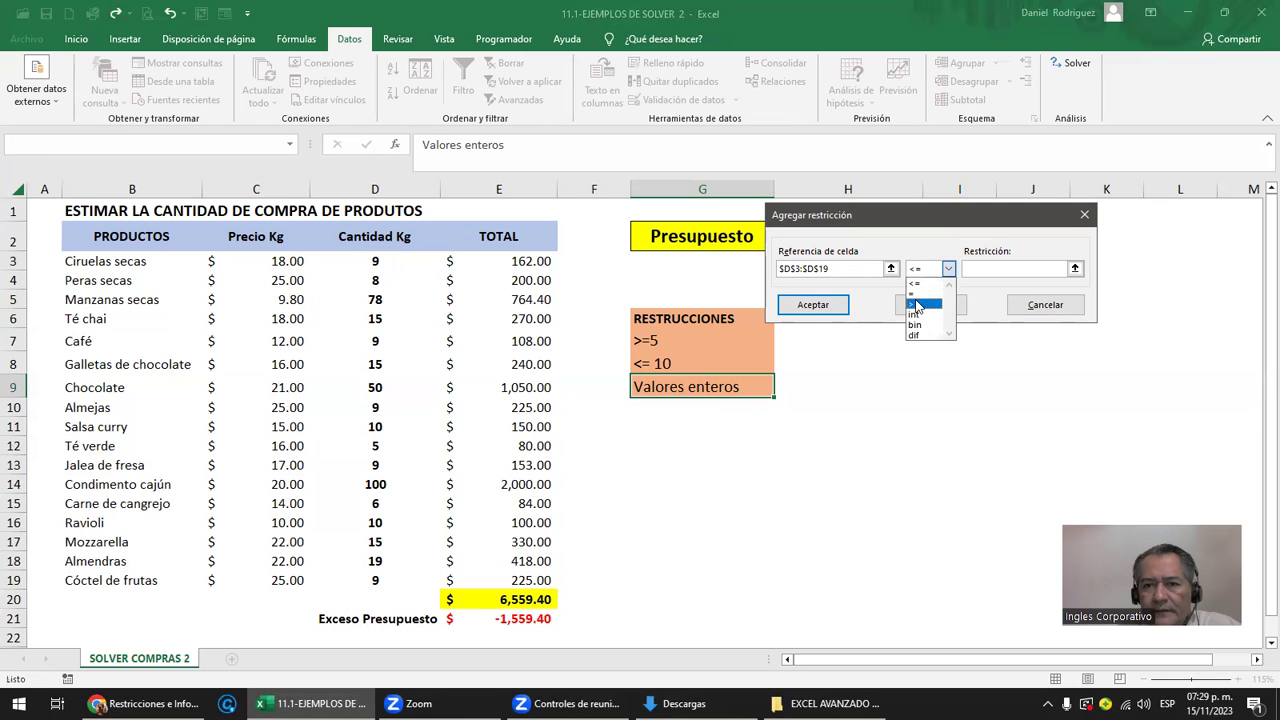
click(922, 304)
click(969, 268)
text(5)
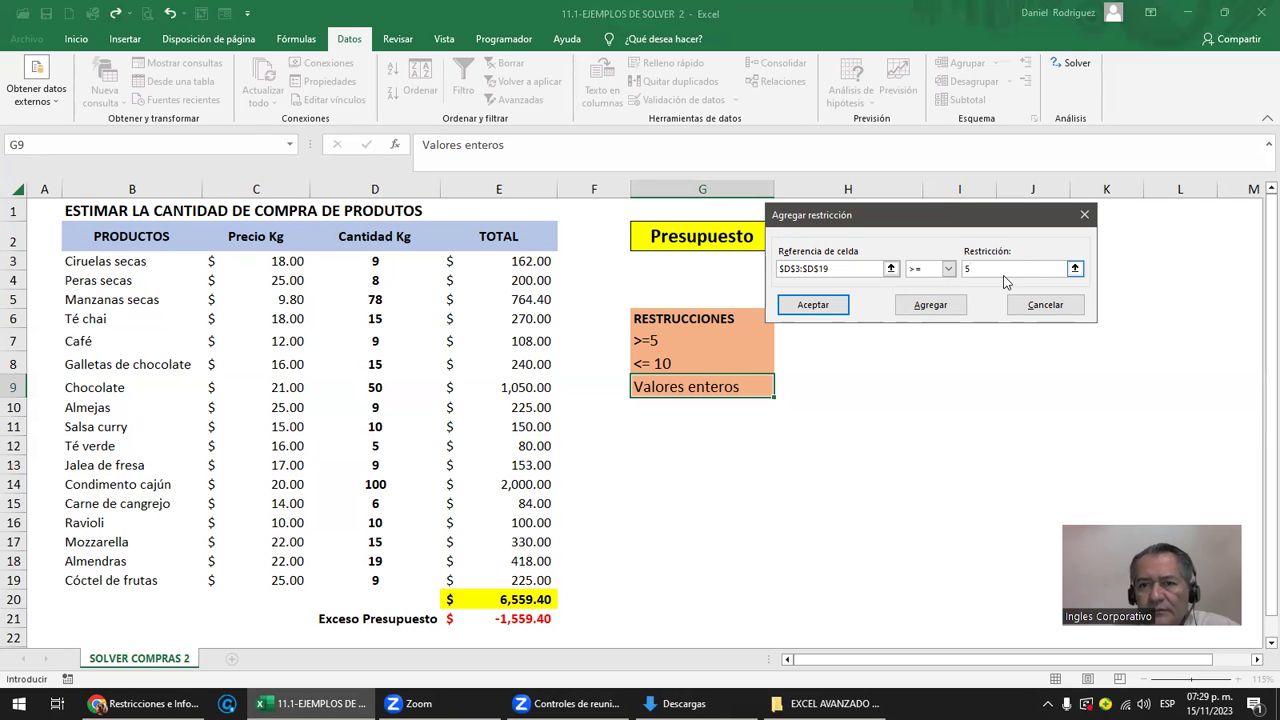
click(930, 305)
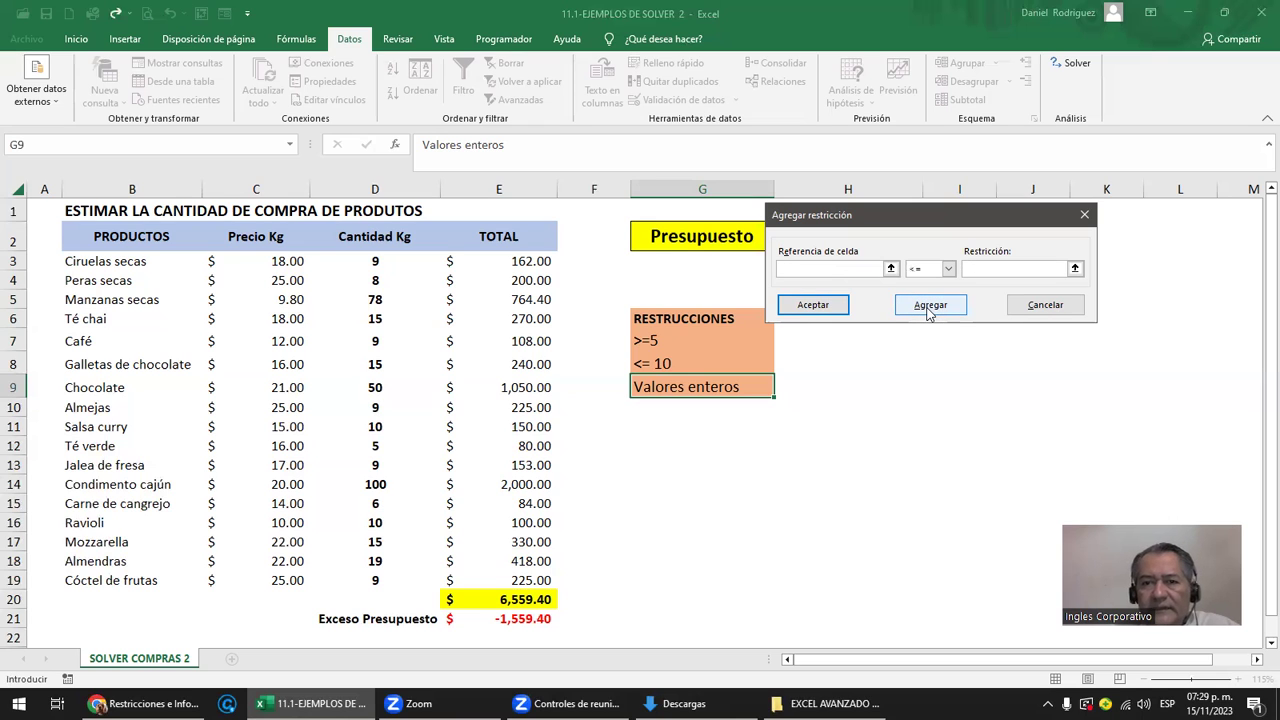
- Add the constraint D3:D19 <= 10 and return to Solver Parameters
mouse_move(378, 262)
mouse_down()
mouse_move(357, 354)
mouse_move(377, 578)
mouse_up()
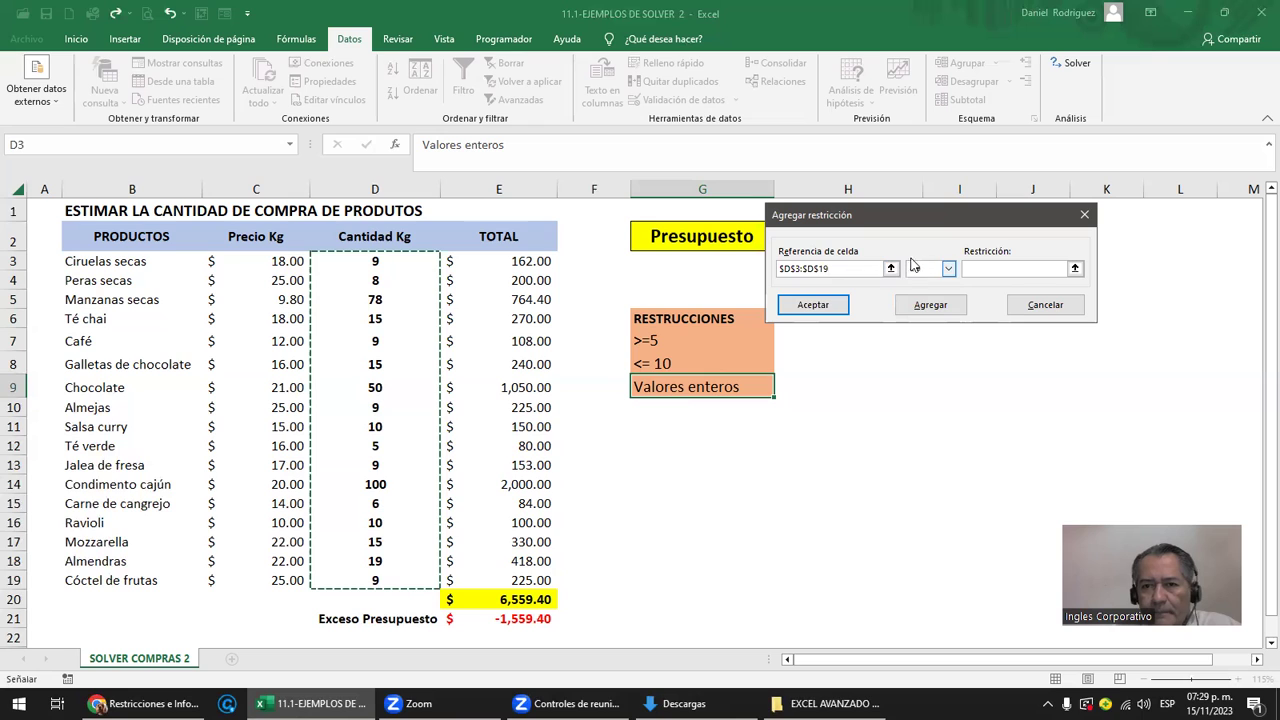
click(967, 268)
text(10)
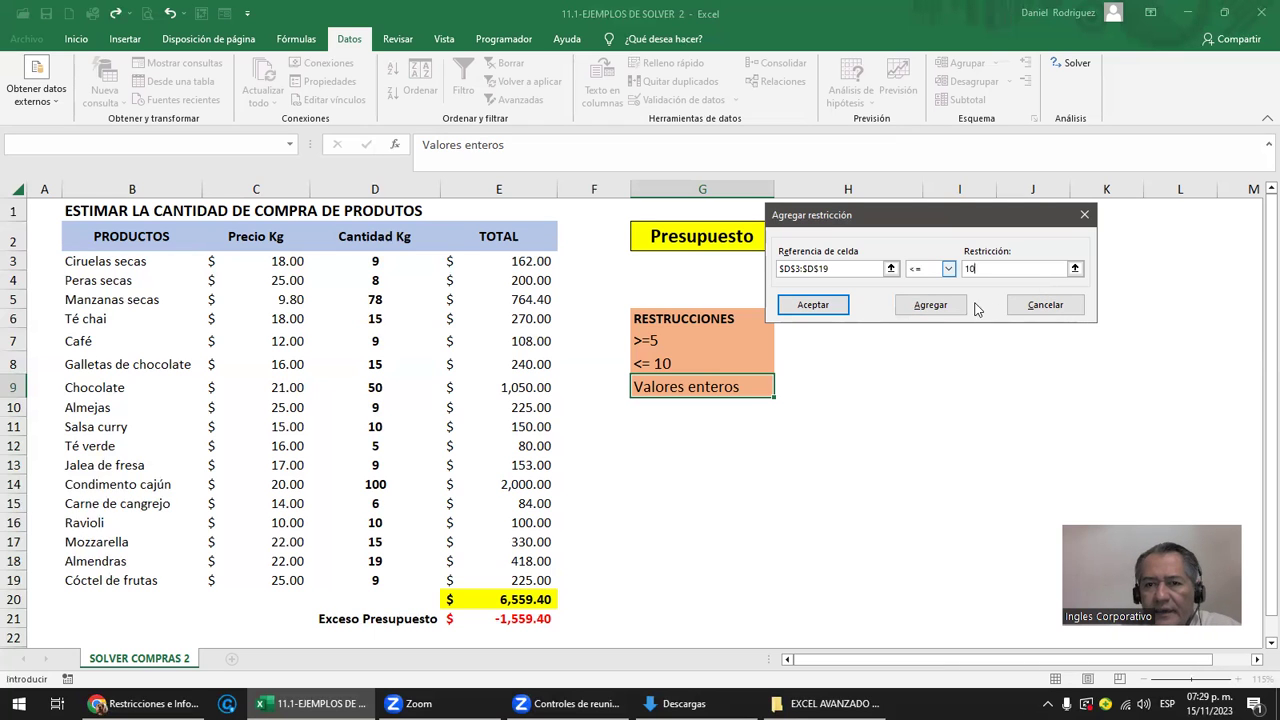
click(828, 309)
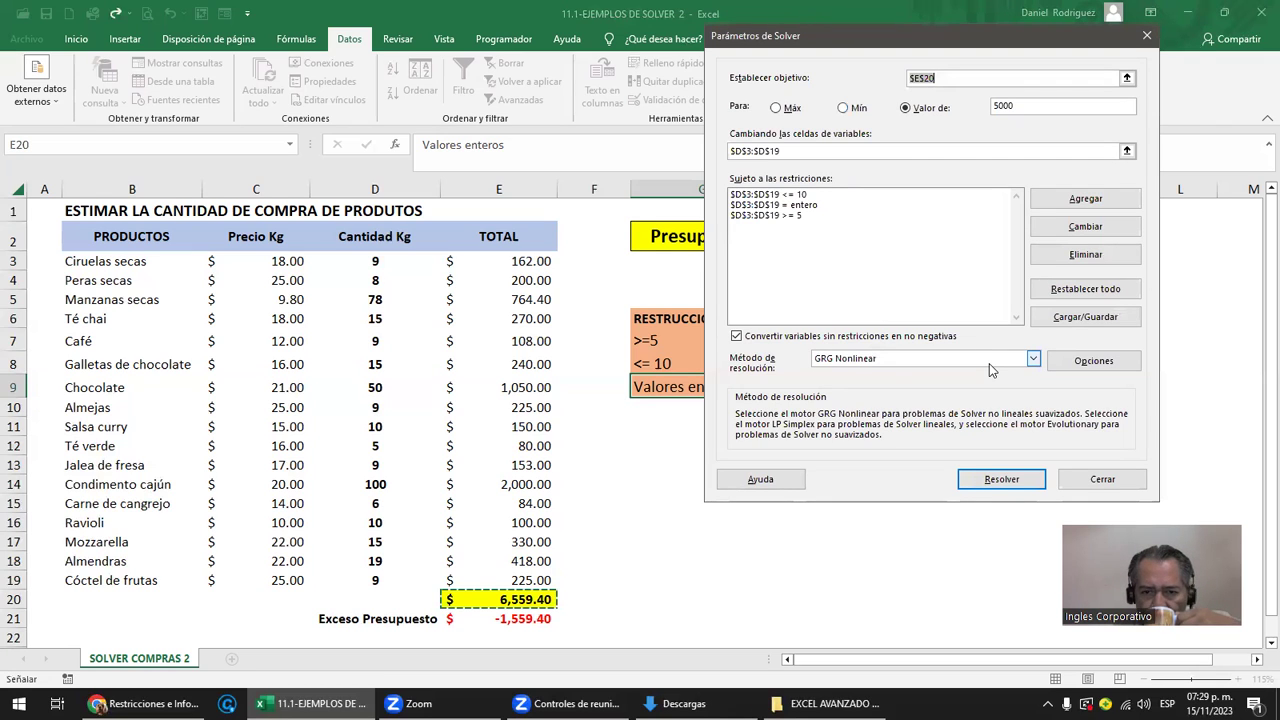
- Solve, then keep the infeasible result with every quantity at 10 totalling 3,058.00
click(1002, 480)
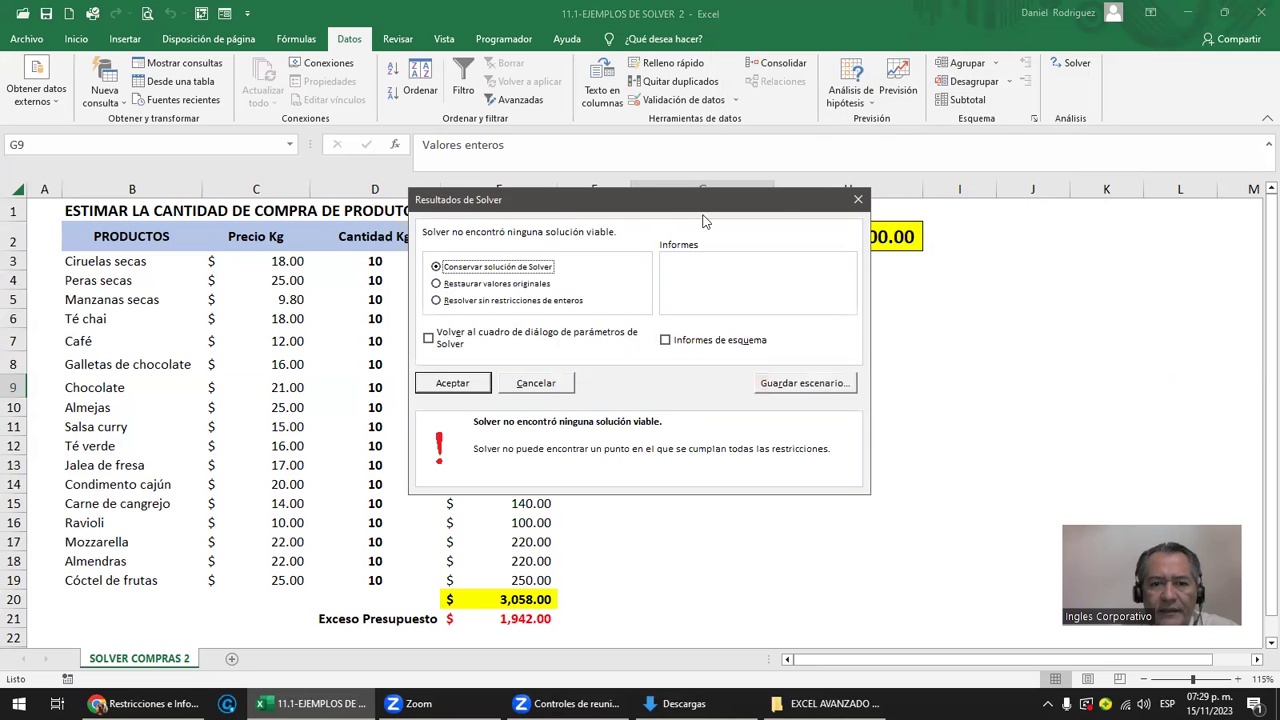
drag(658, 204, 928, 171)
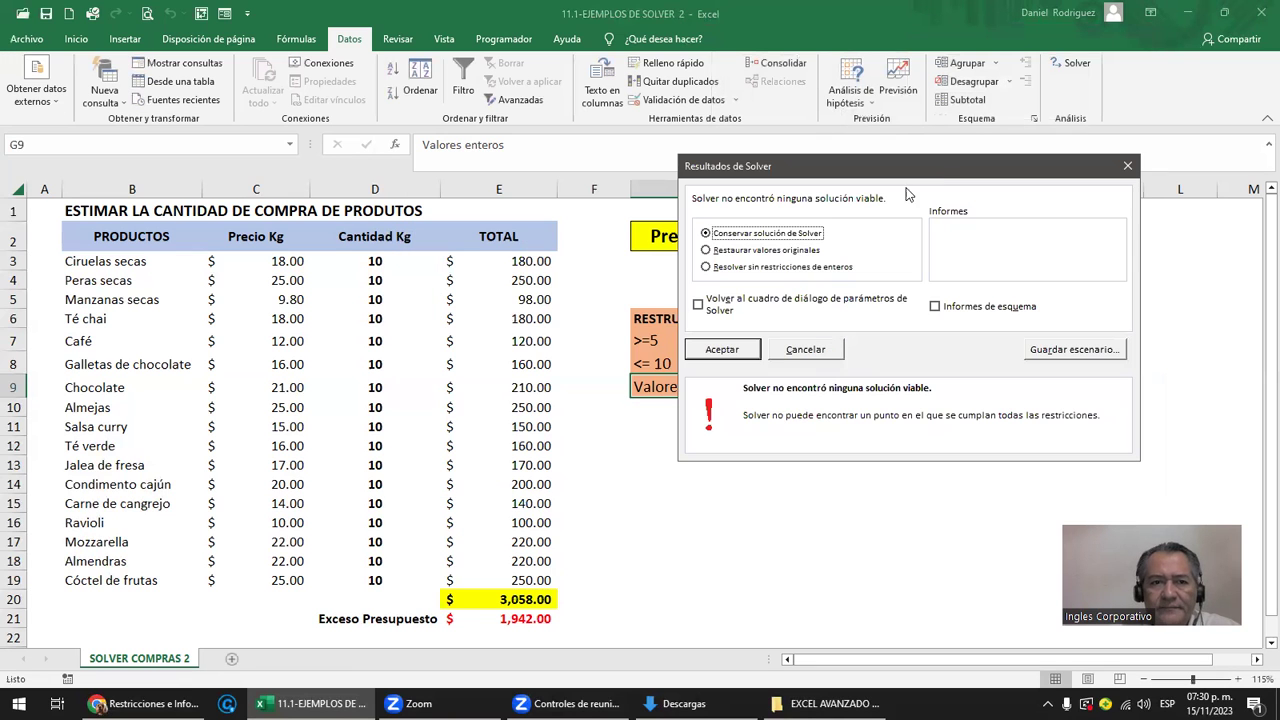
click(735, 357)
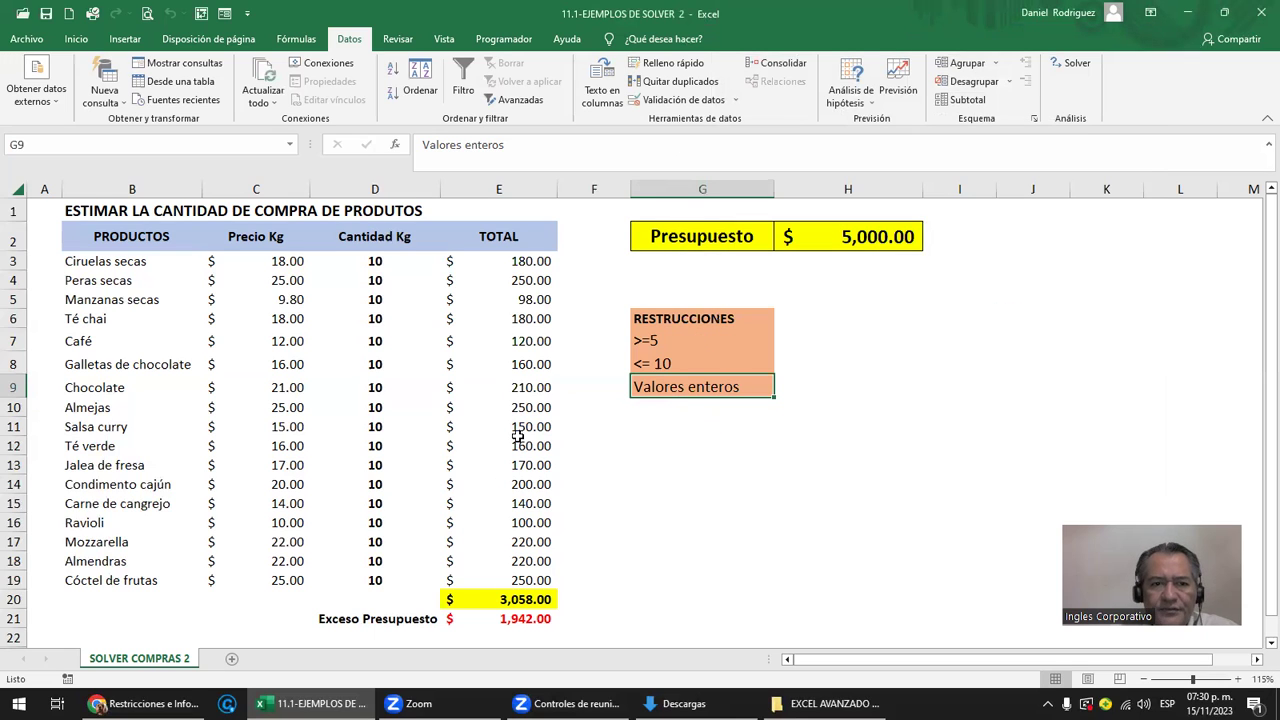
- Enter 30 as the Manzanas secas price in C5
drag(281, 262, 303, 577)
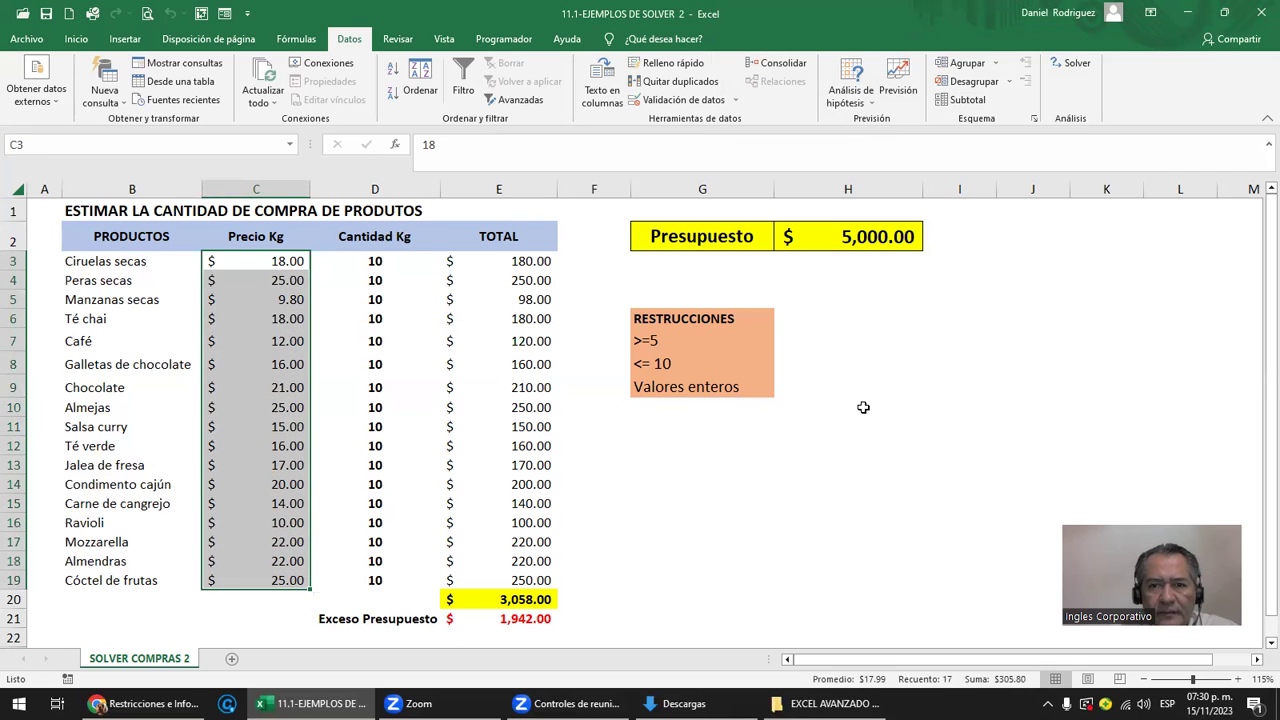
click(873, 237)
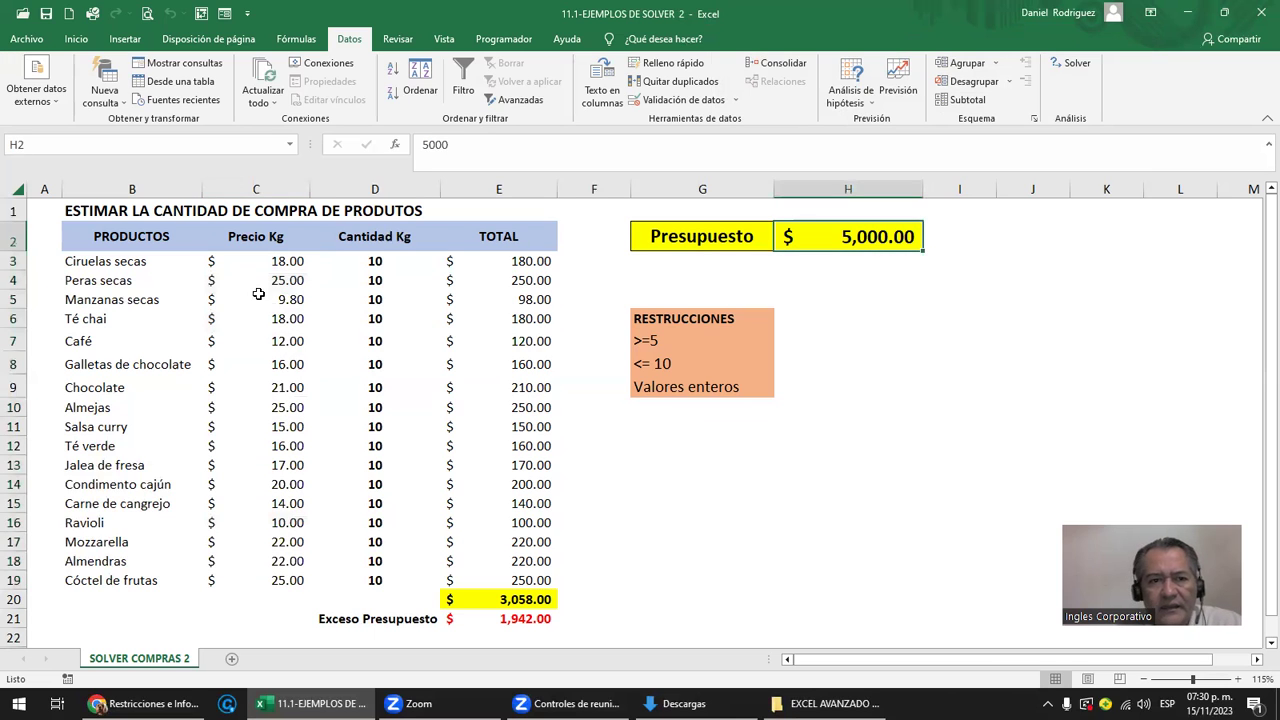
click(279, 298)
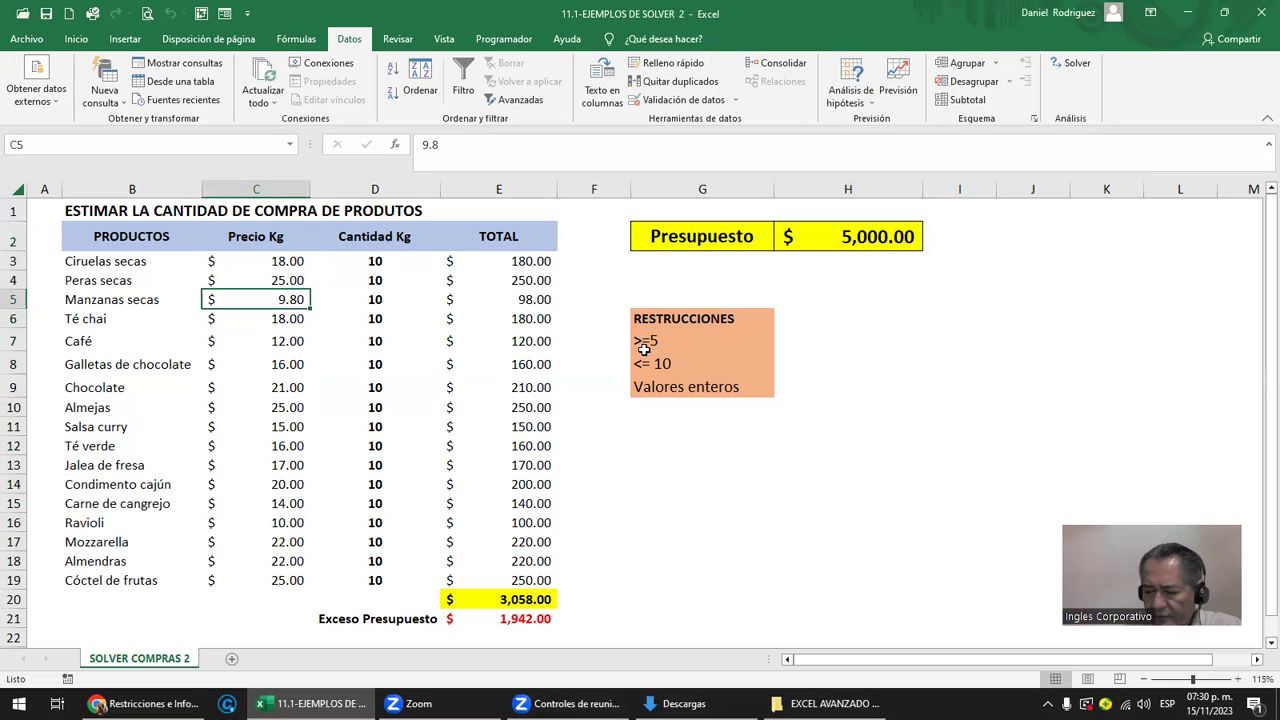
text(1)
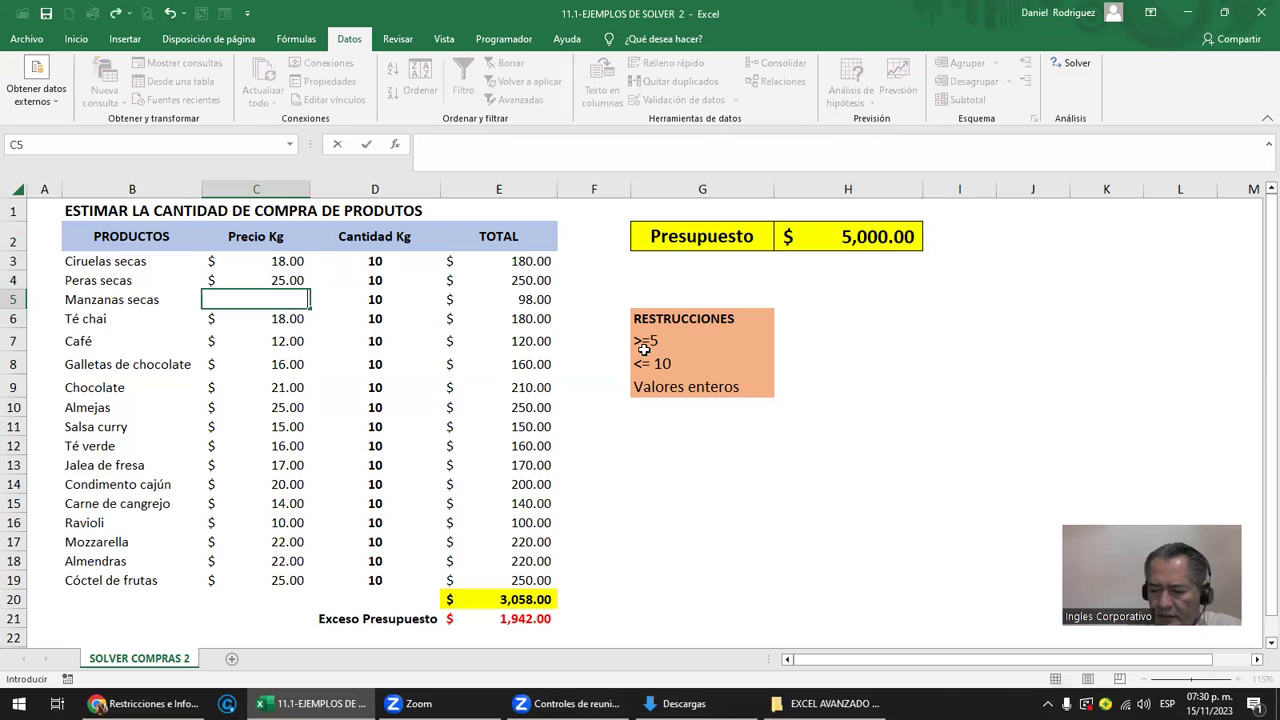
text(30)
key(Return)
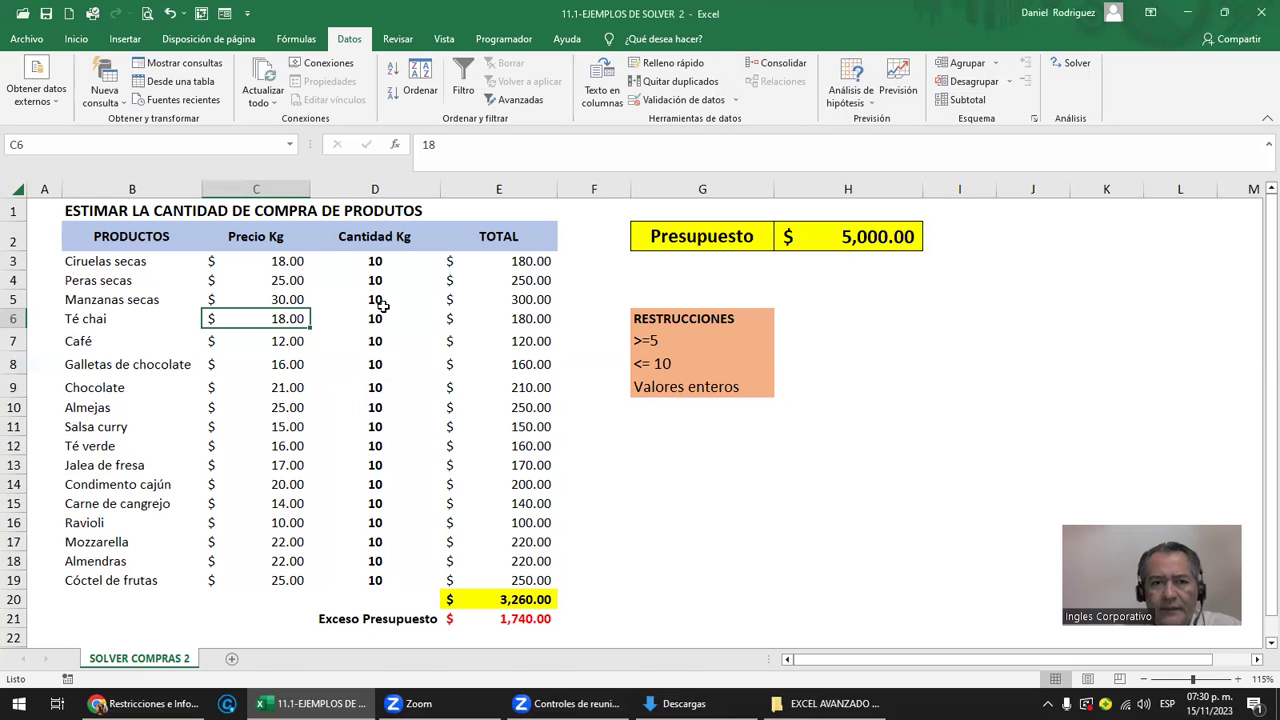
- Review the quantities, E3 and E20 totals, H2 budget and the <= 10 restriction
click(669, 363)
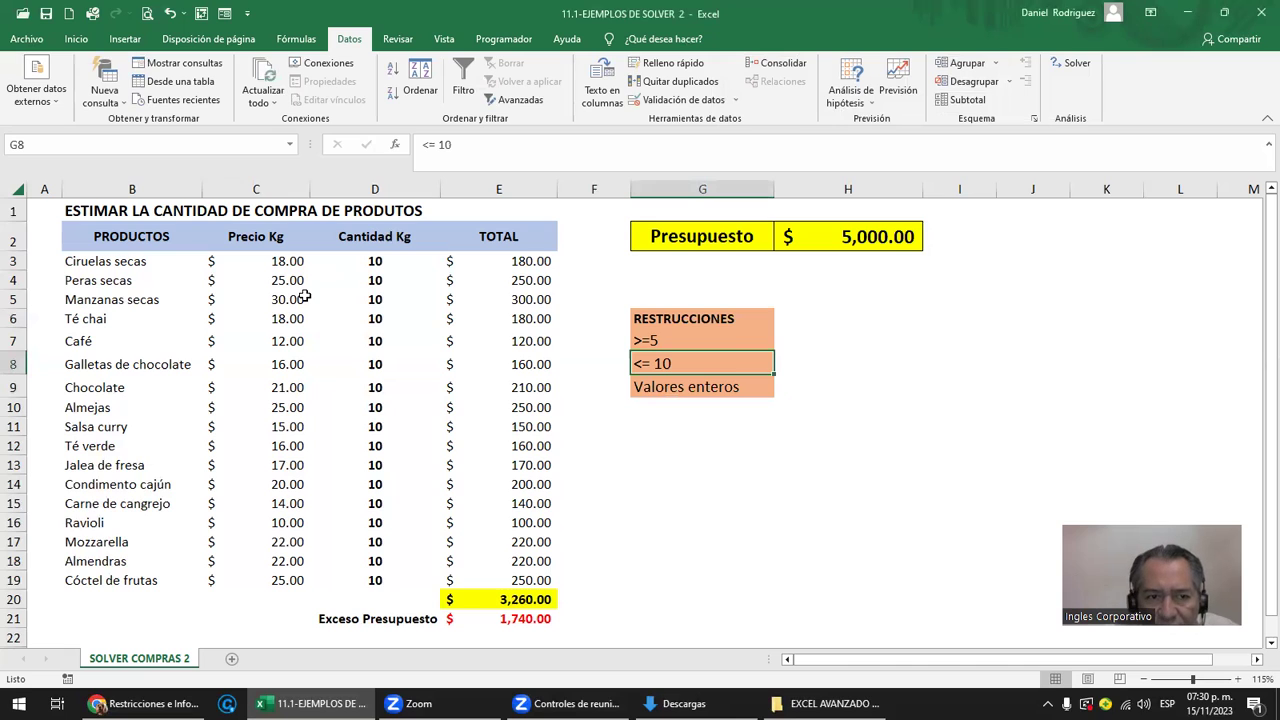
click(265, 180)
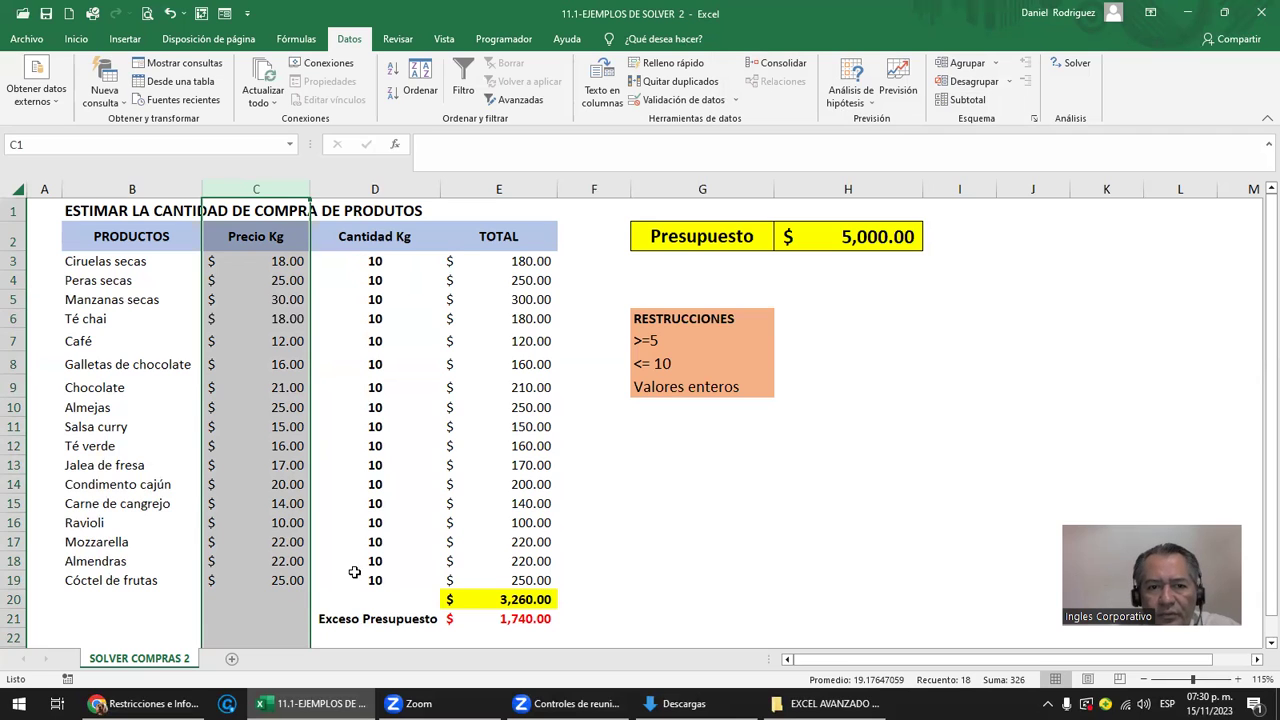
click(381, 264)
drag(678, 358, 693, 357)
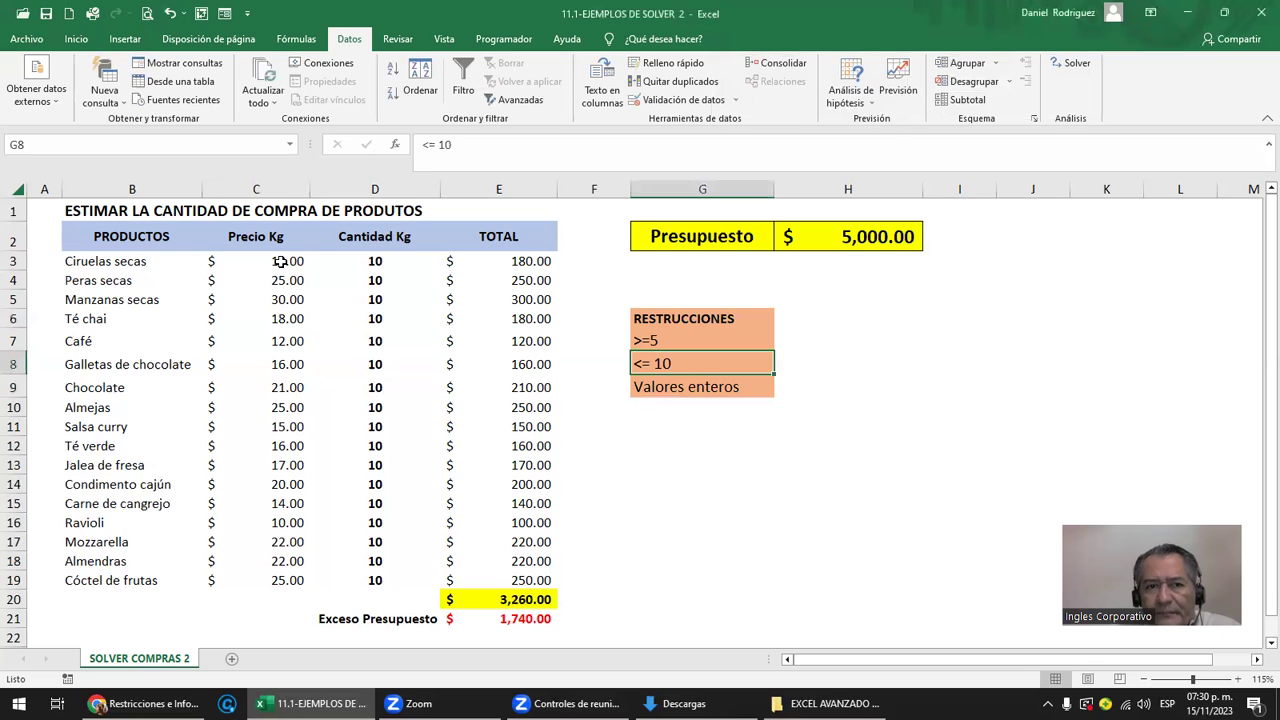
click(524, 268)
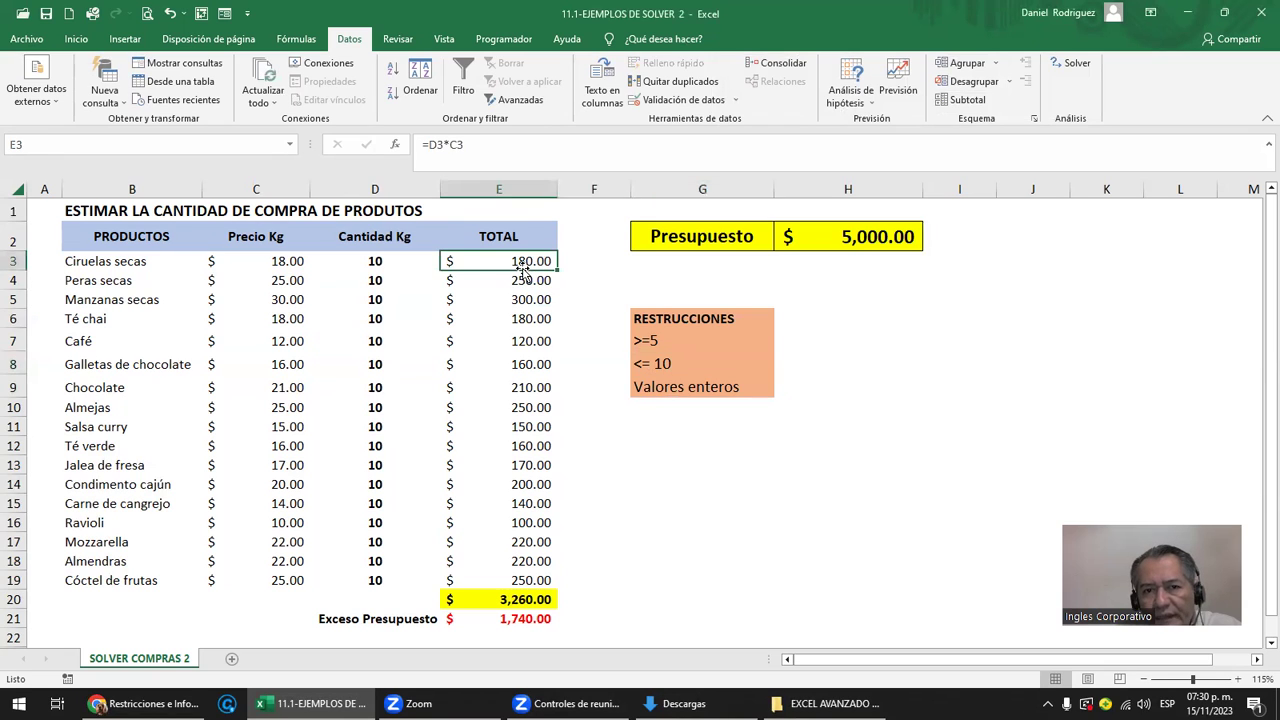
click(531, 598)
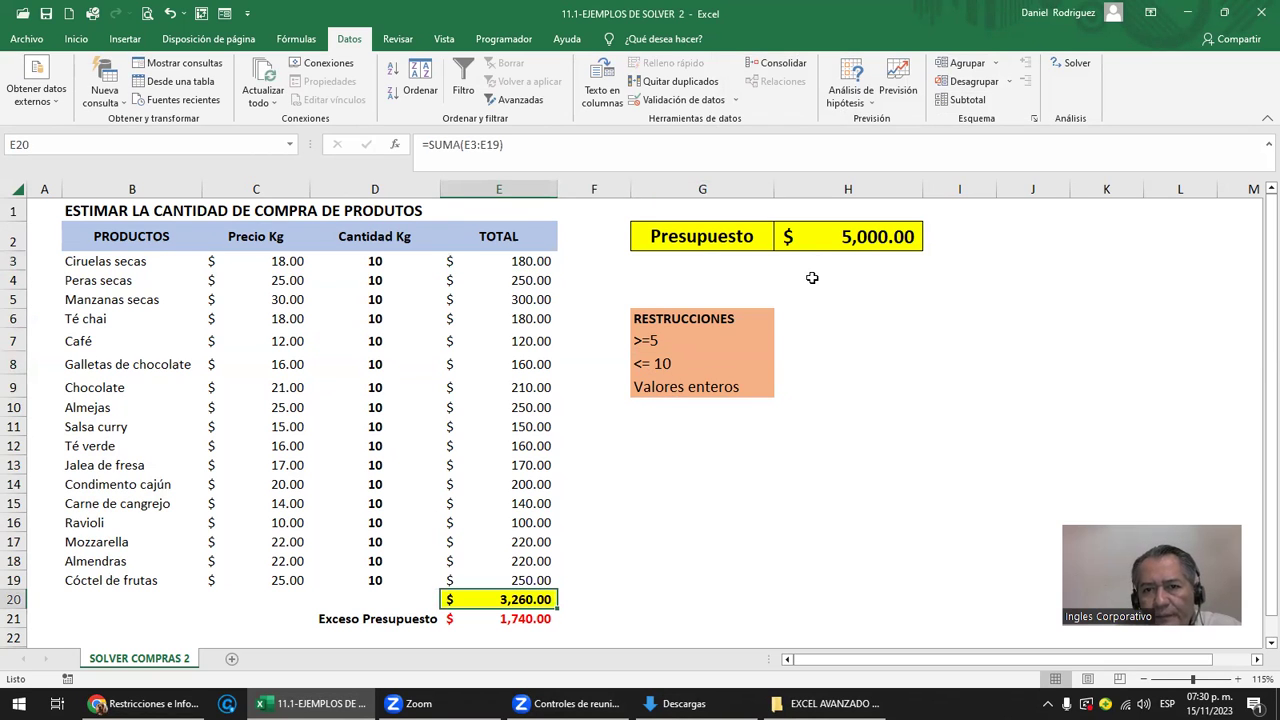
click(857, 245)
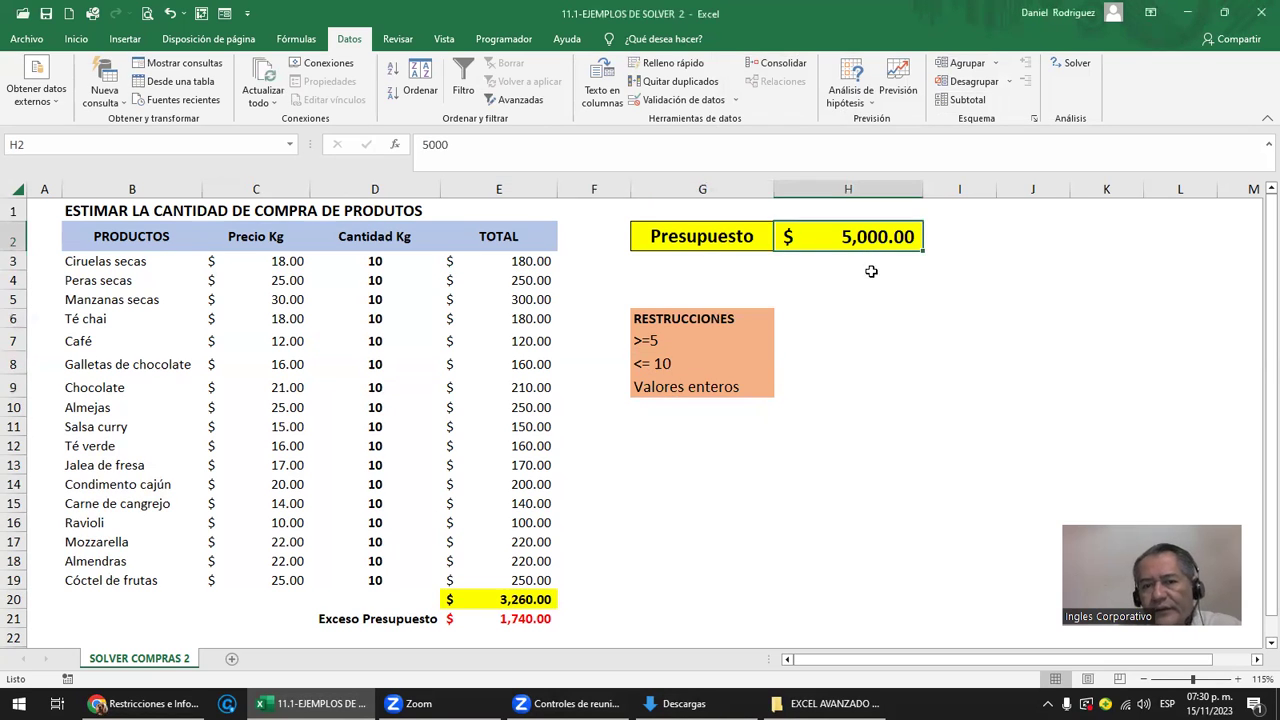
click(648, 373)
click(863, 238)
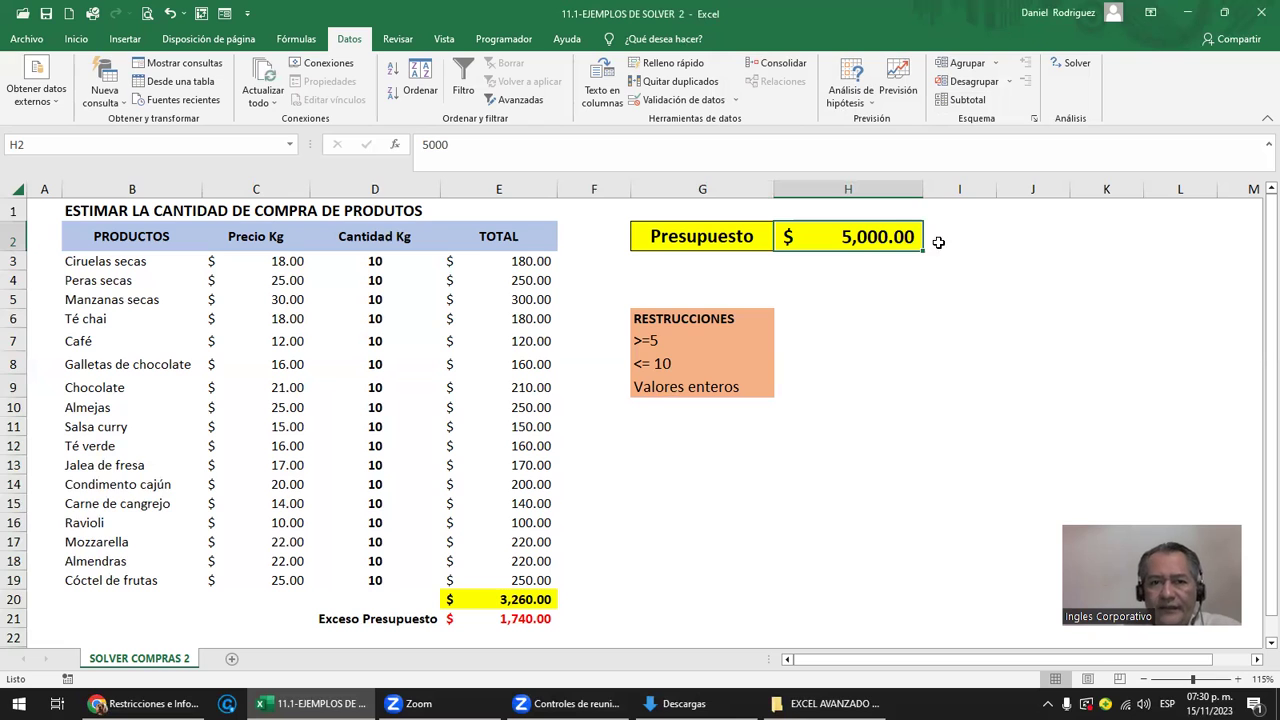
mouse_move(376, 258)
mouse_down()
mouse_move(415, 413)
mouse_move(411, 582)
mouse_up()
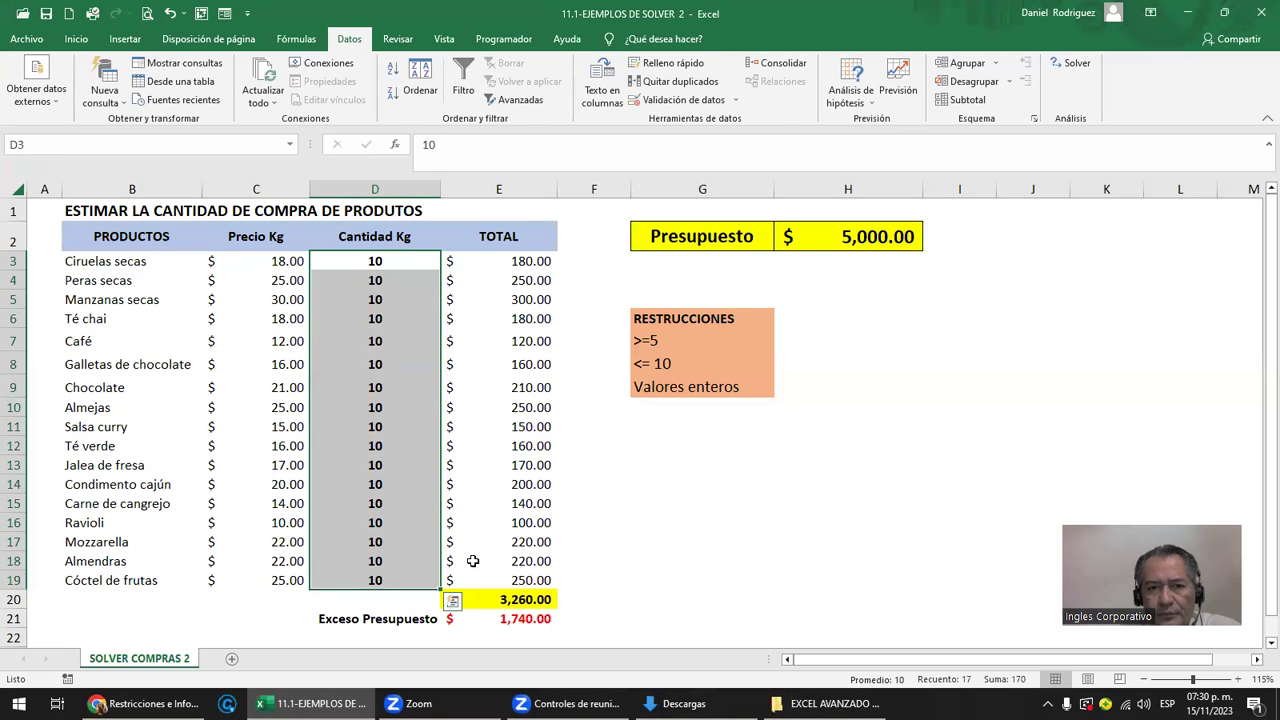
click(529, 600)
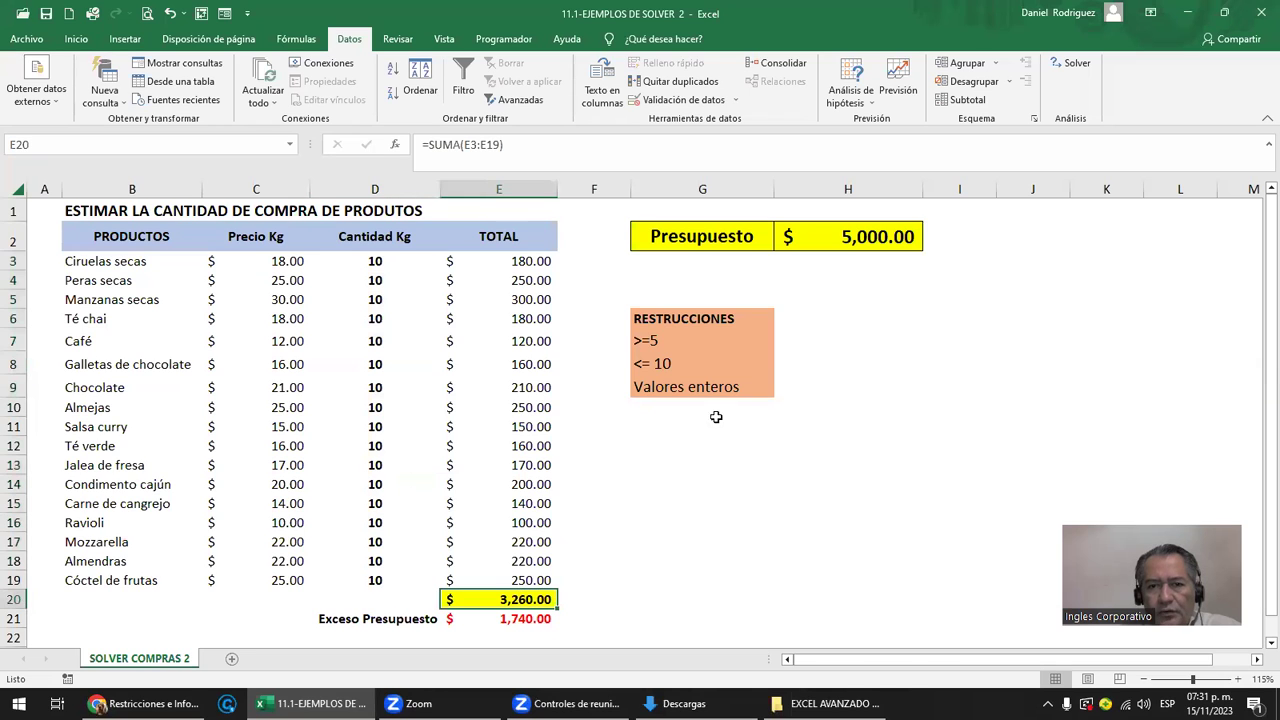
click(871, 232)
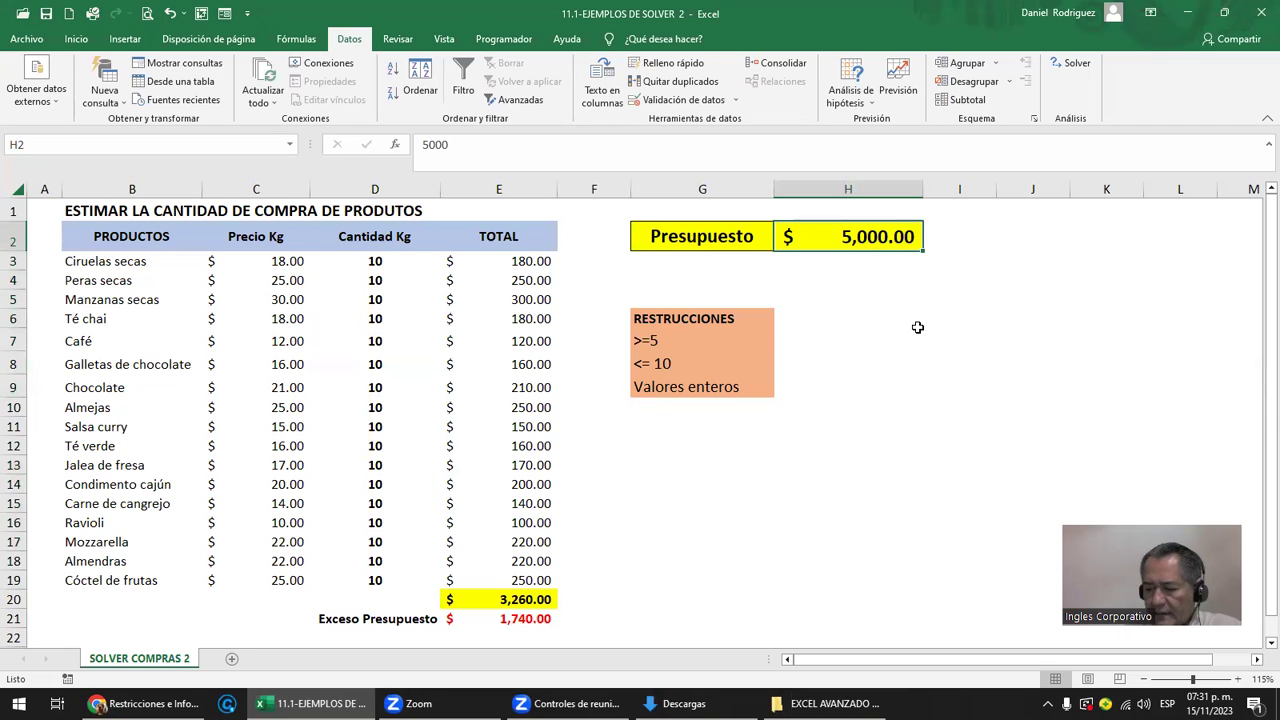
- Set the budget in H2 to 3,100.00 and reopen Solver Parameters
text(3,100)
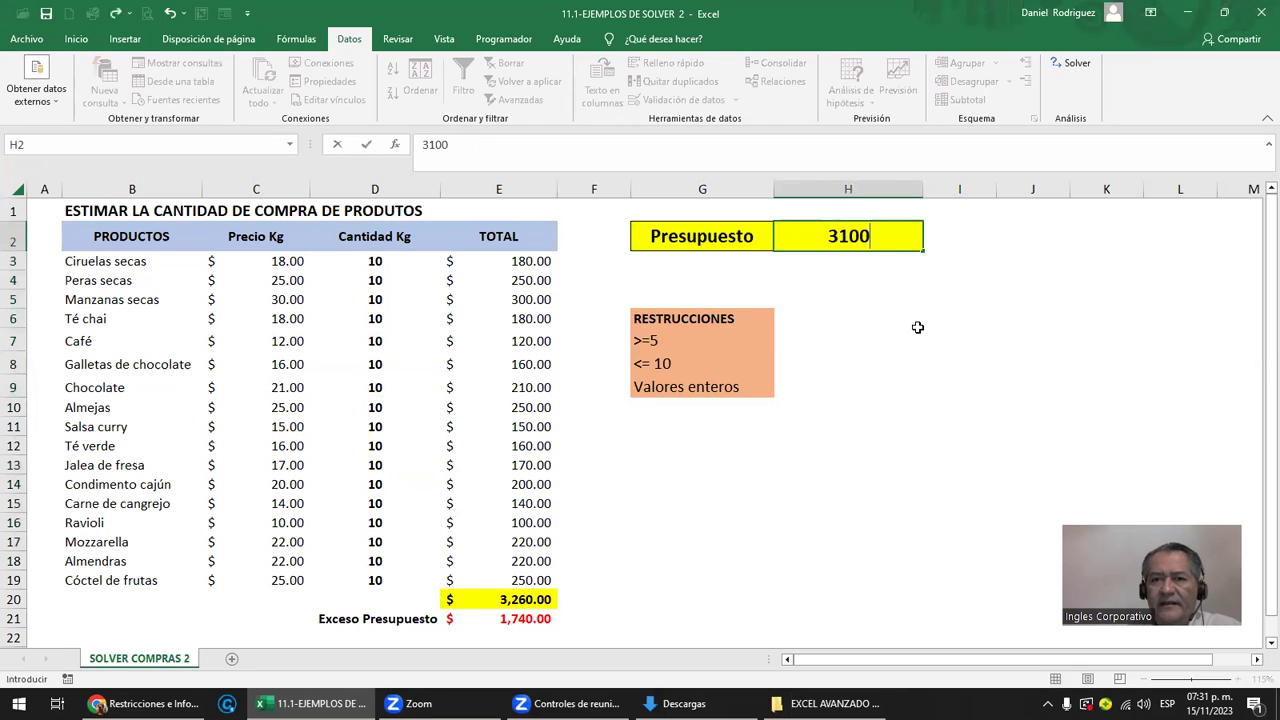
key(Return)
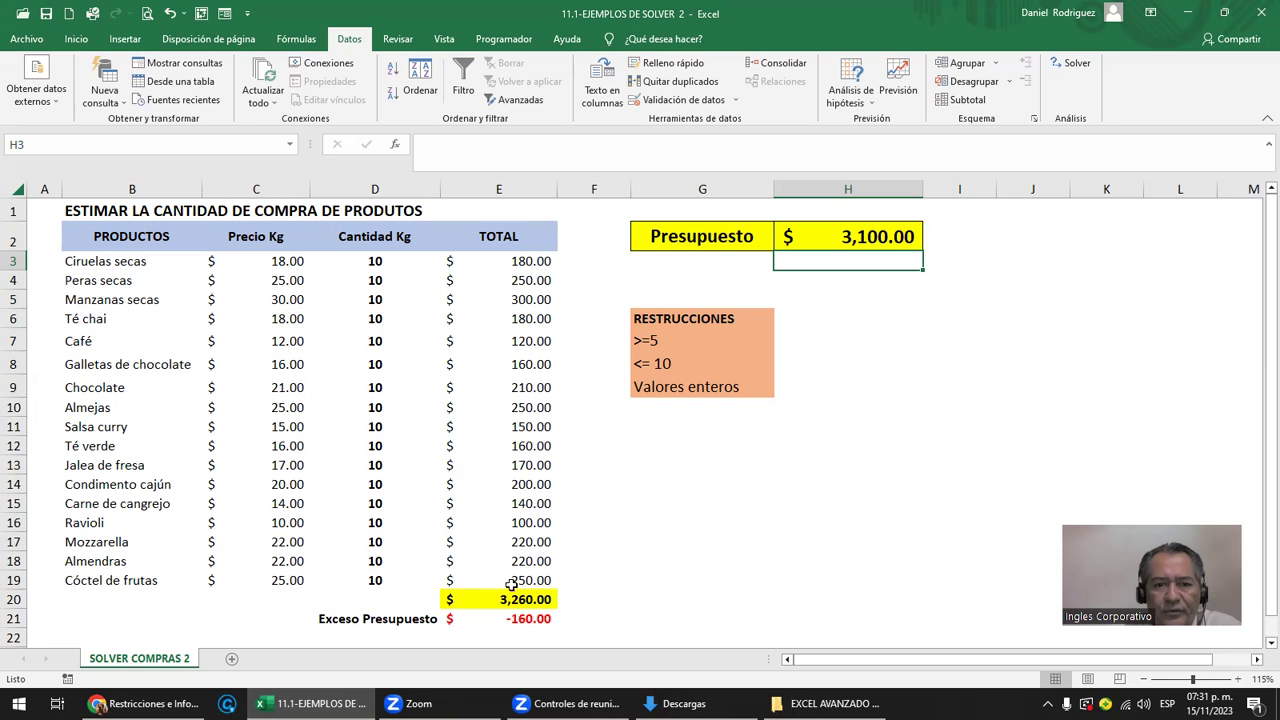
click(537, 600)
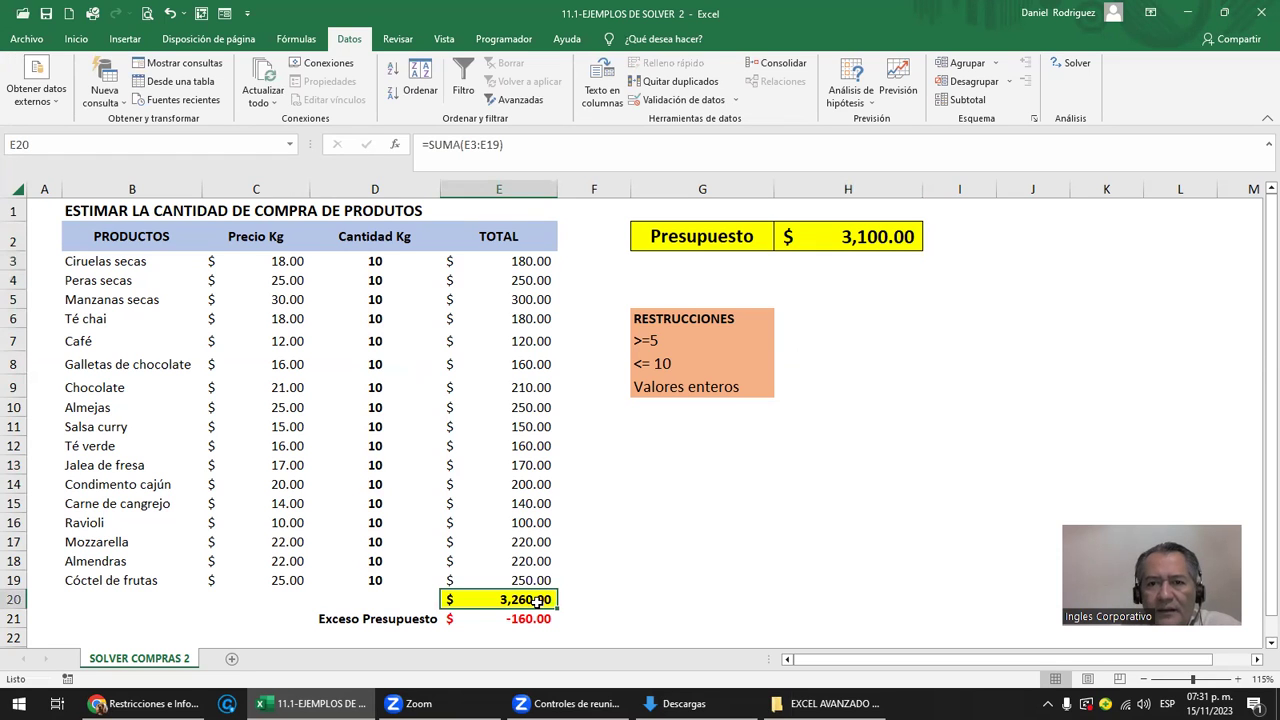
click(877, 240)
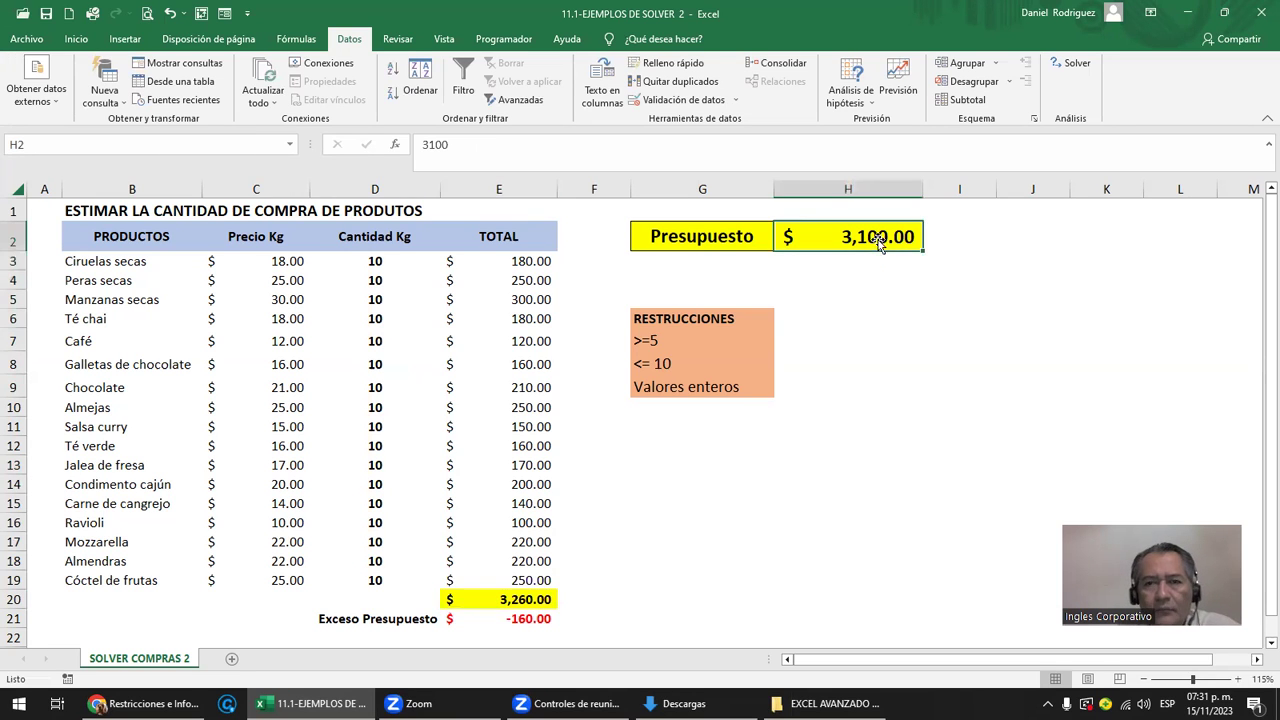
click(1070, 63)
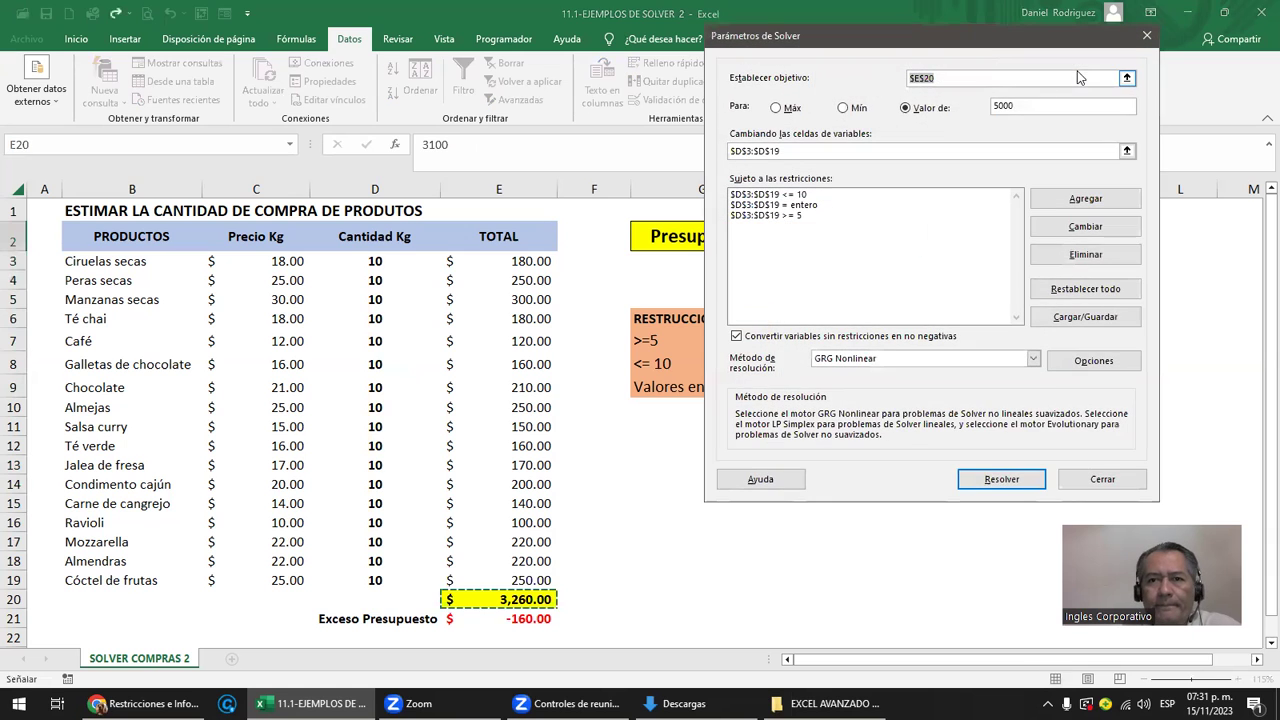
- Change the Solver target value from 5000 to 3100 and solve
click(1016, 107)
double_click(1016, 107)
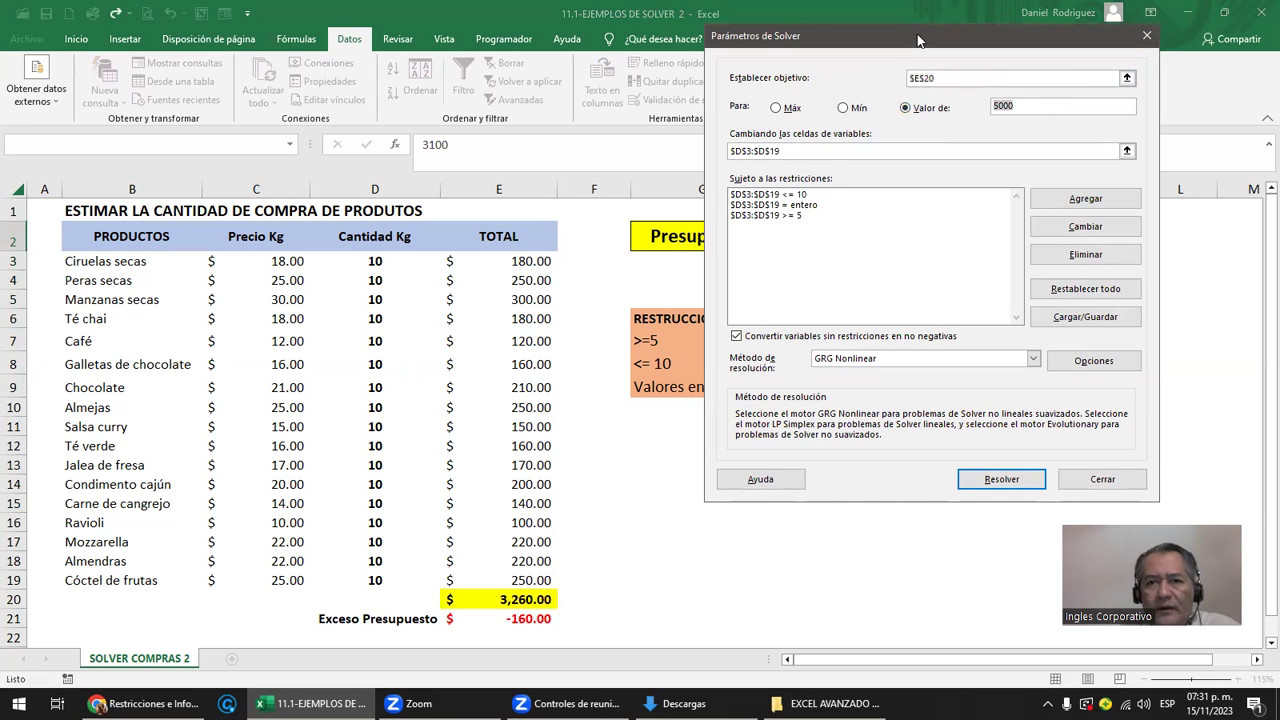
drag(918, 40, 884, 7)
text(31)
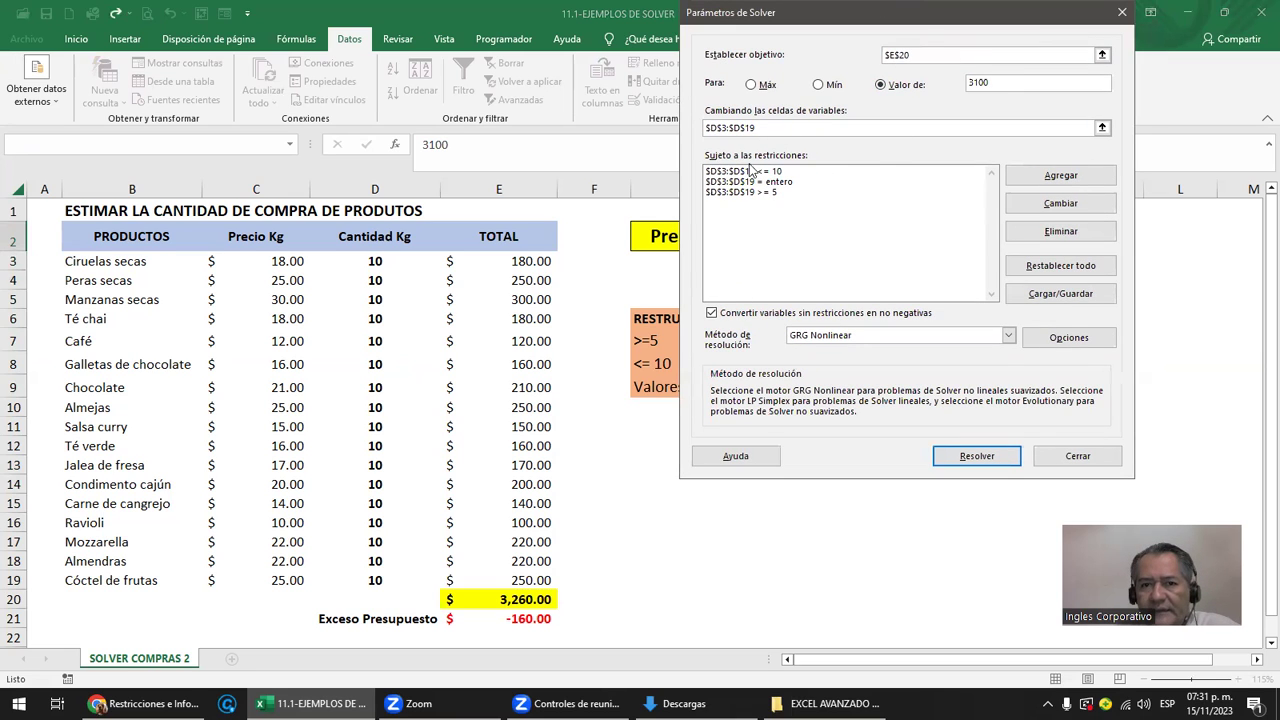
click(976, 456)
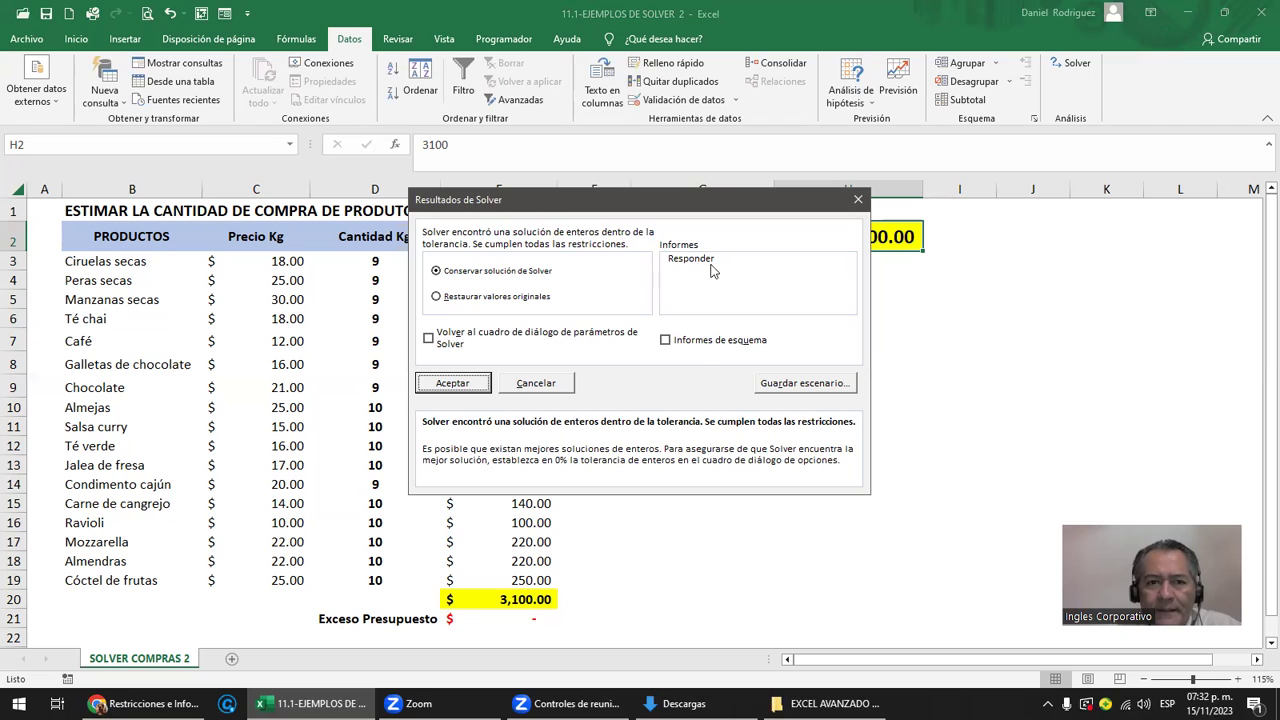
- Keep Solver's integer solution totalling 3,100.00 and request the Answer report
drag(590, 200, 793, 195)
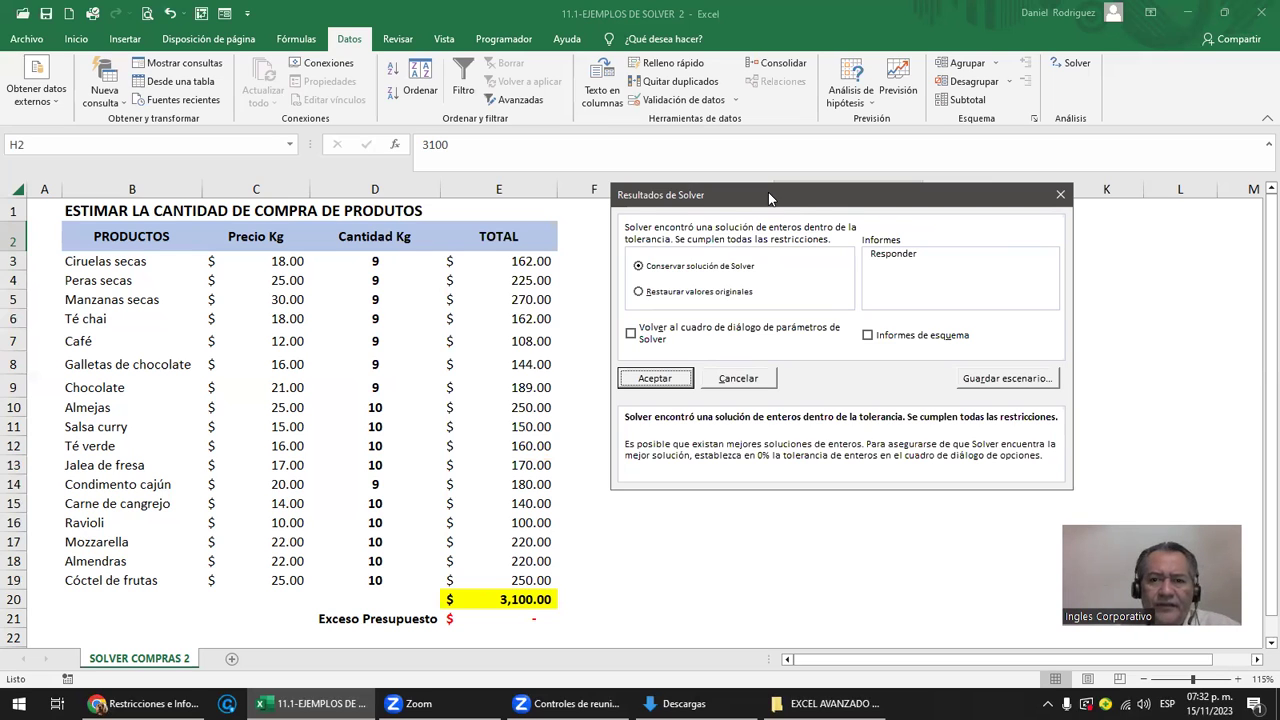
drag(769, 197, 943, 280)
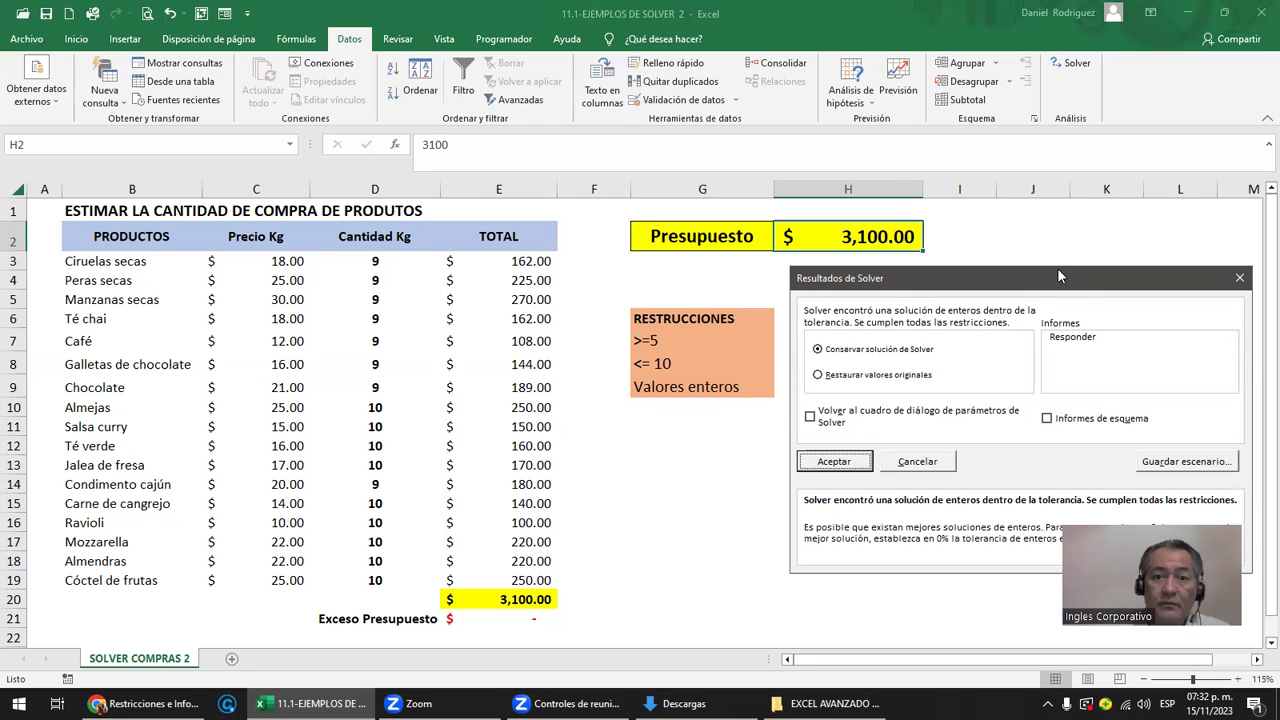
drag(1057, 268, 700, 189)
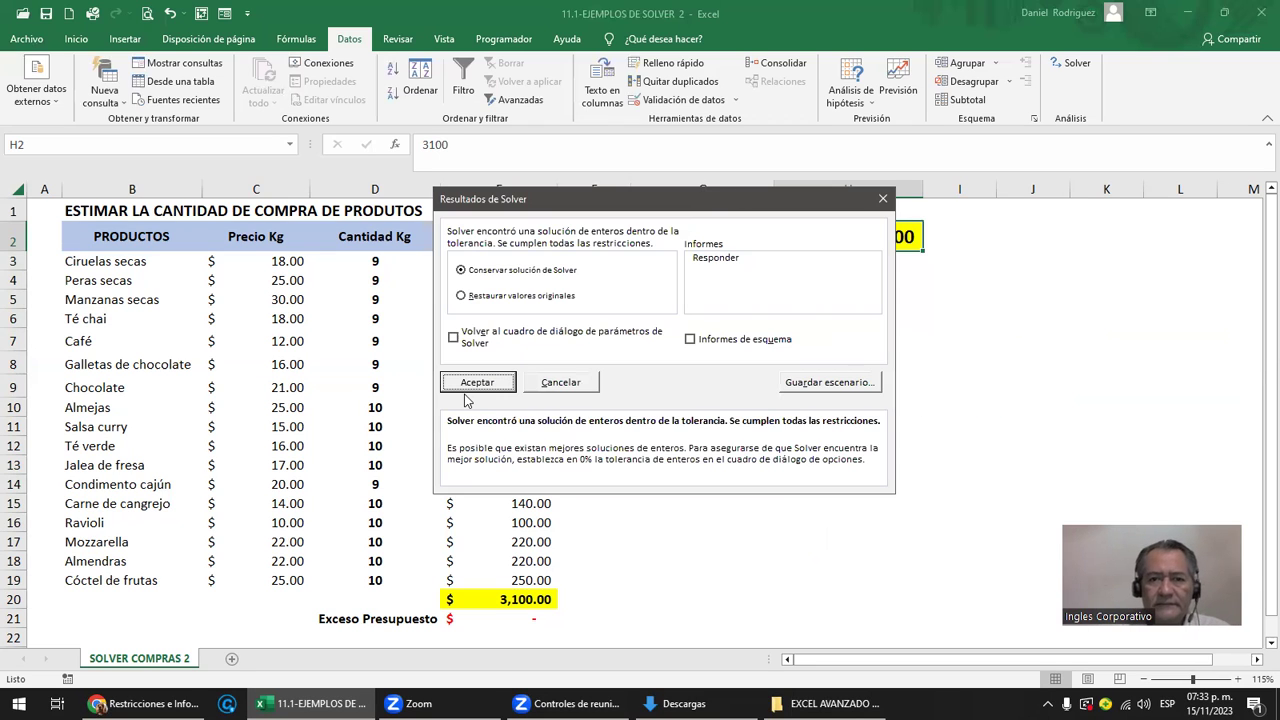
click(721, 262)
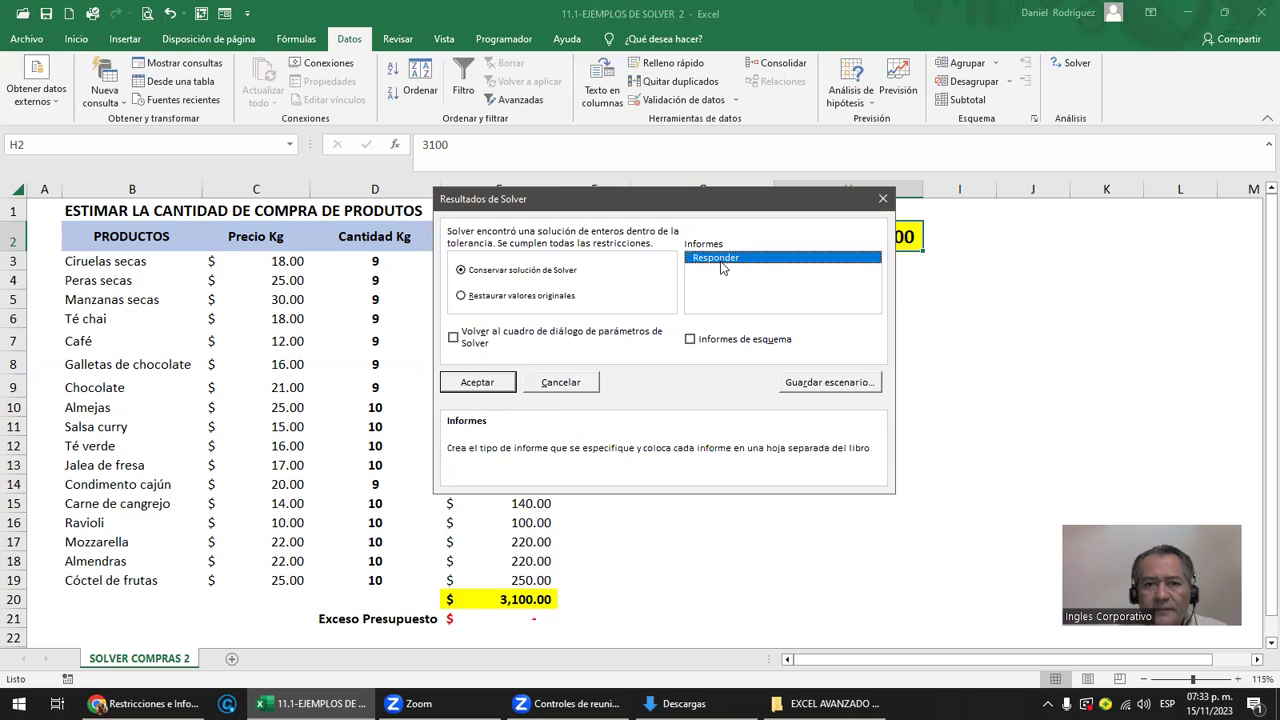
click(462, 383)
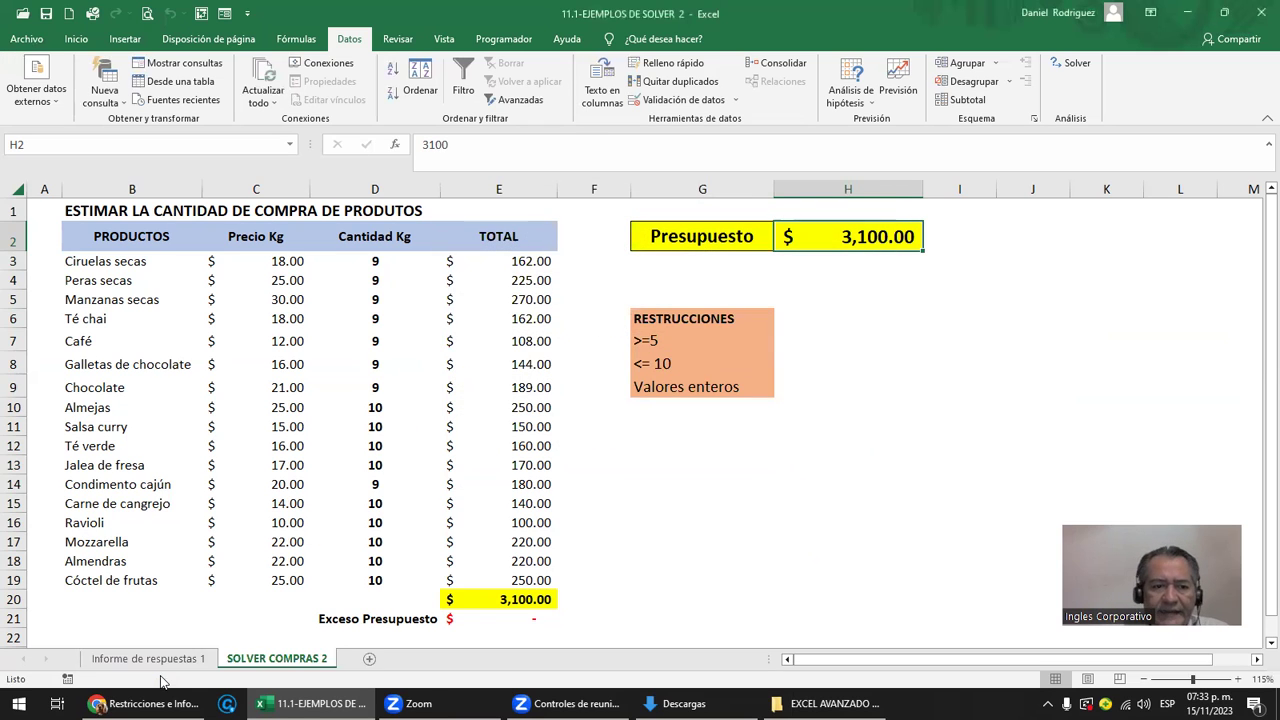
click(172, 664)
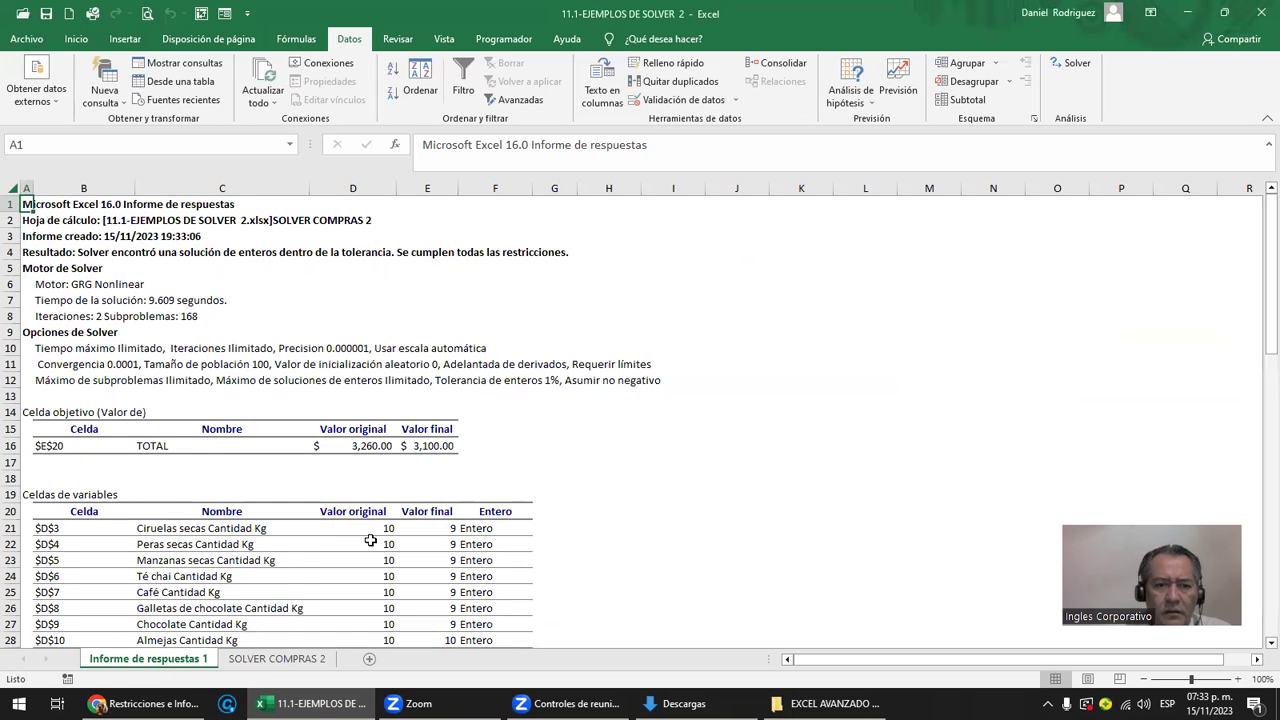
scroll(364, 537, down, 3)
scroll(364, 537, down, 2)
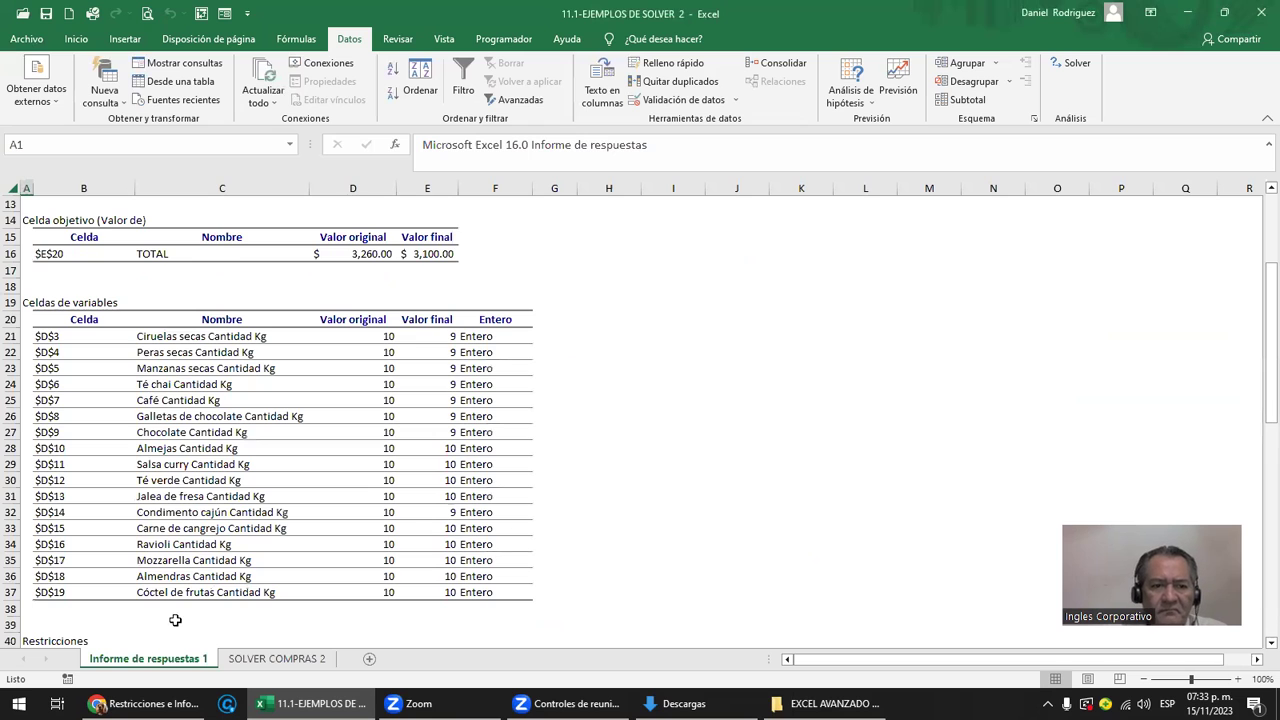
click(262, 659)
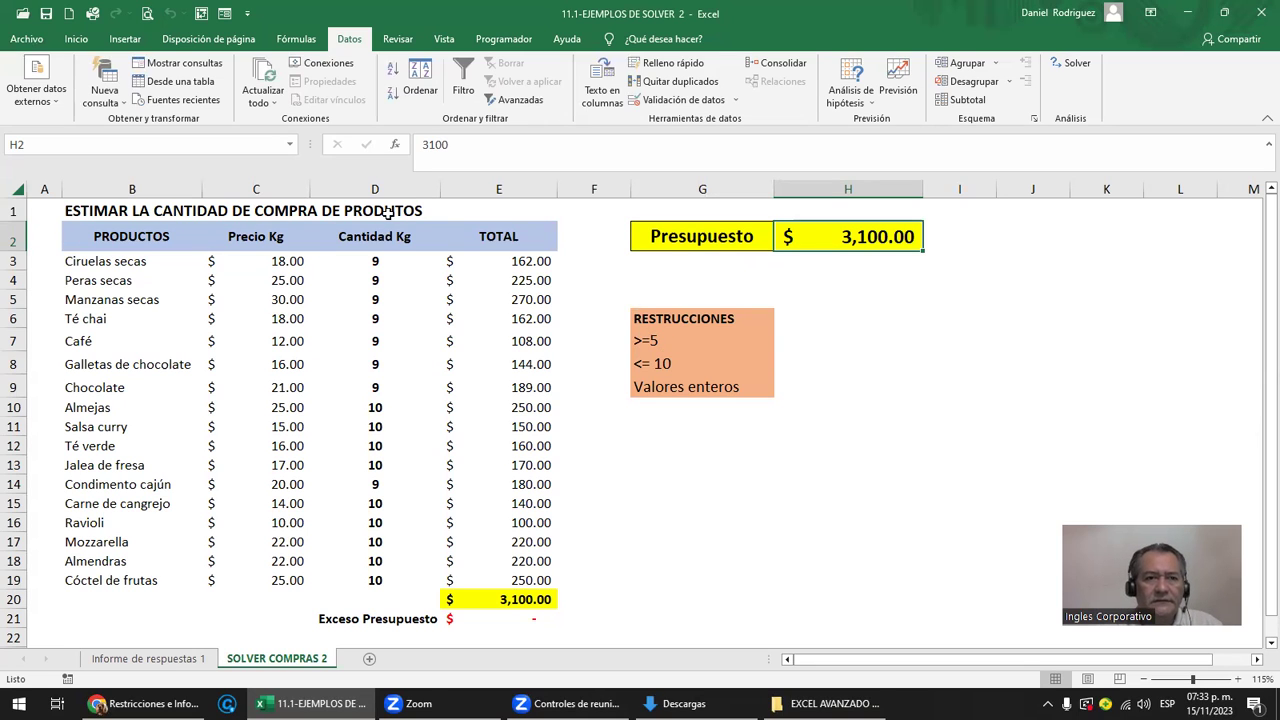
- Save the 11.1-EJEMPLOS DE SOLVER 2 workbook and close Excel
click(46, 14)
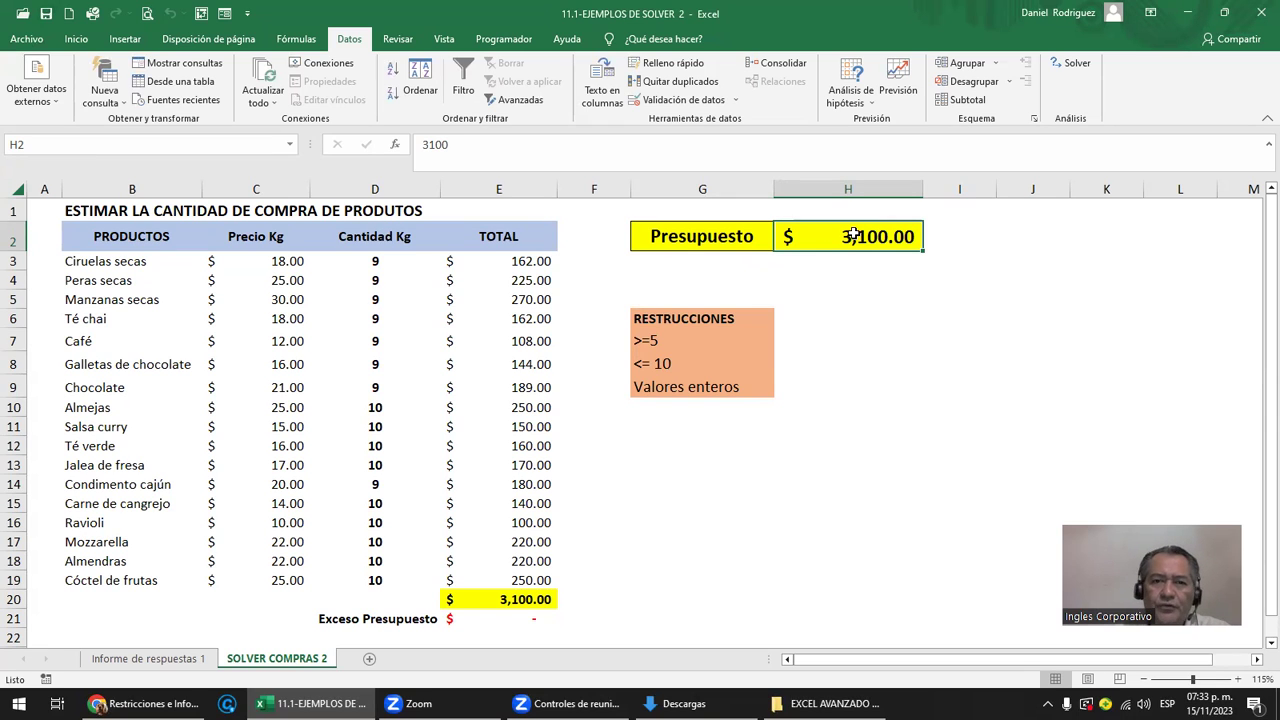
click(650, 368)
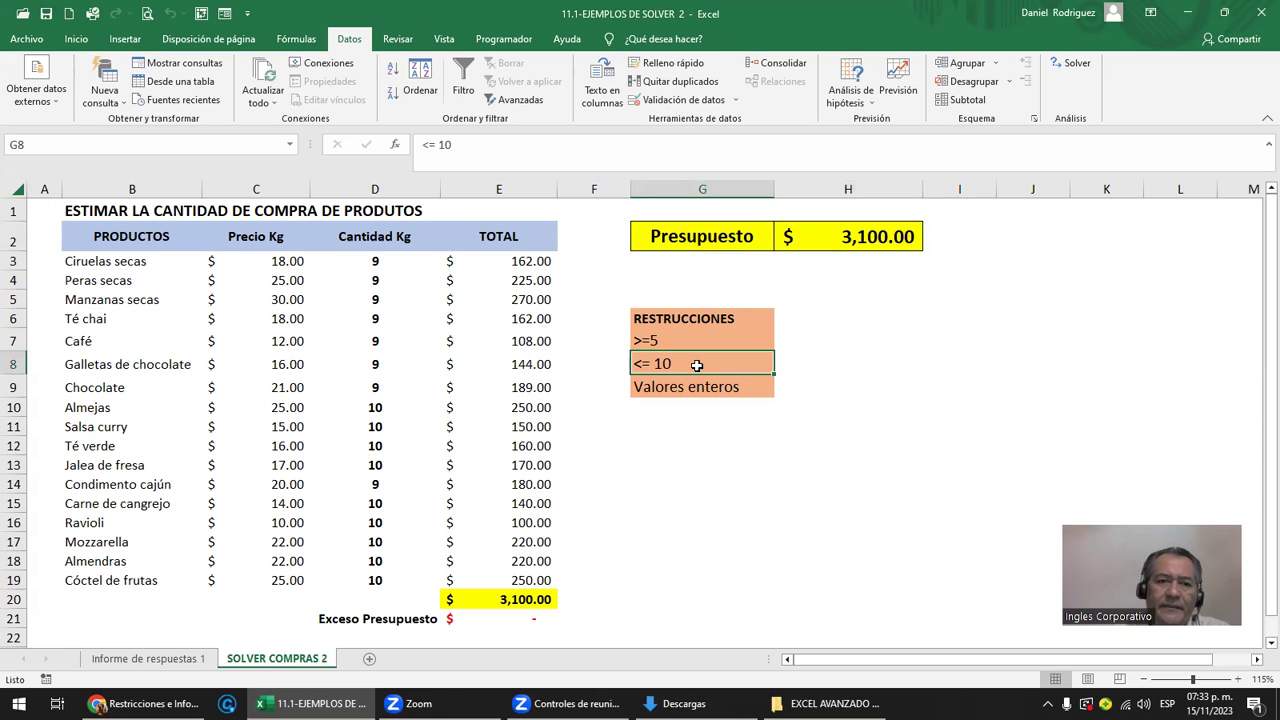
click(860, 365)
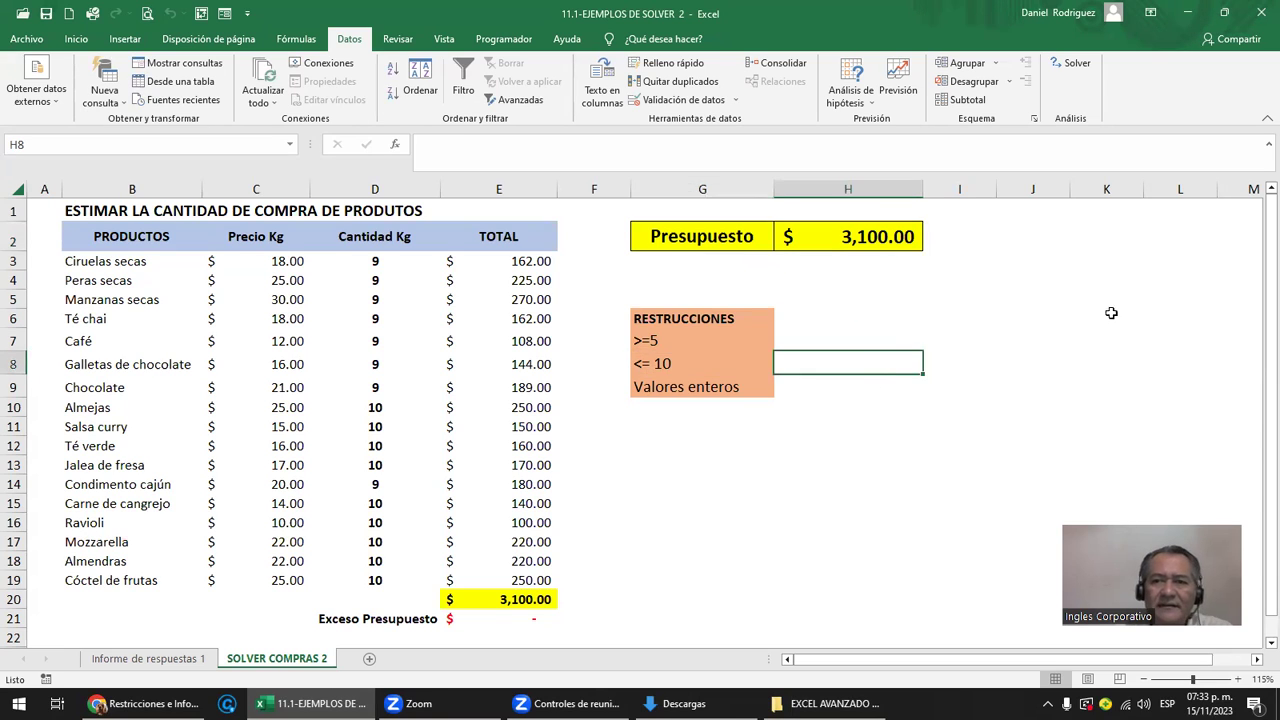
click(1259, 13)
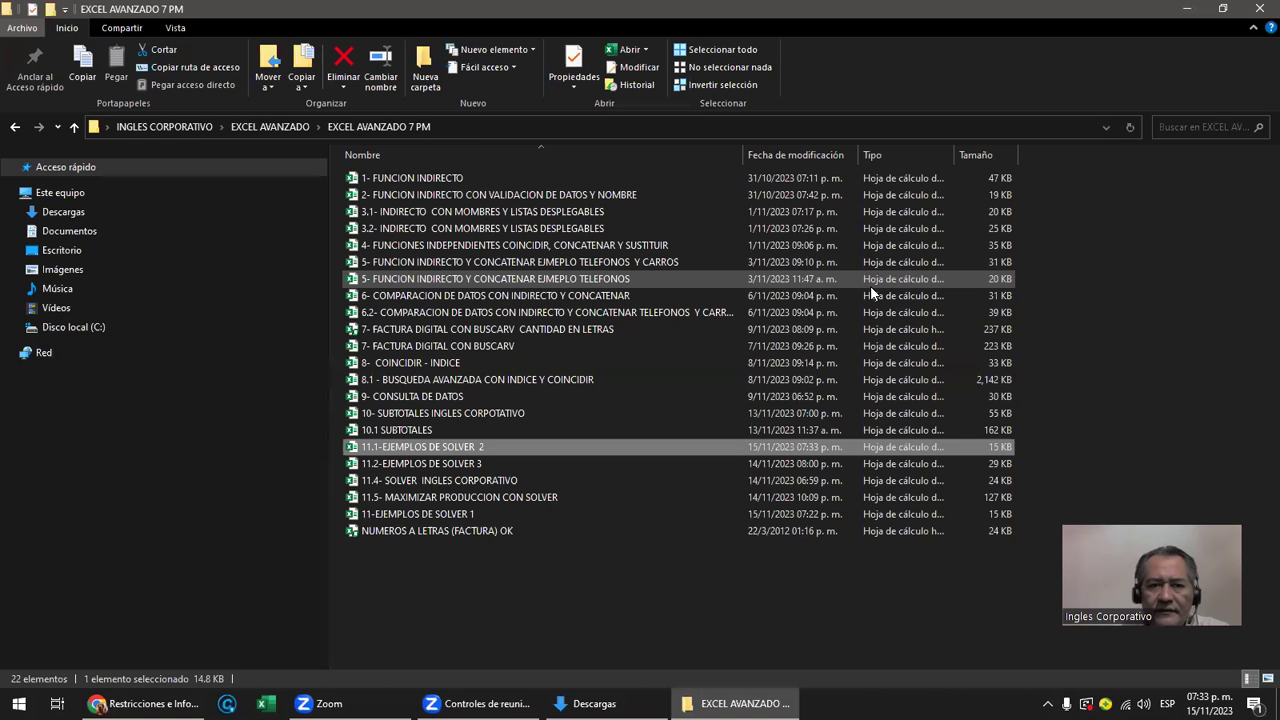
- Open the workbook 11.2-EJEMPLOS DE SOLVER 3 from the EXCEL AVANZADO 7 PM folder
click(460, 595)
double_click(462, 466)
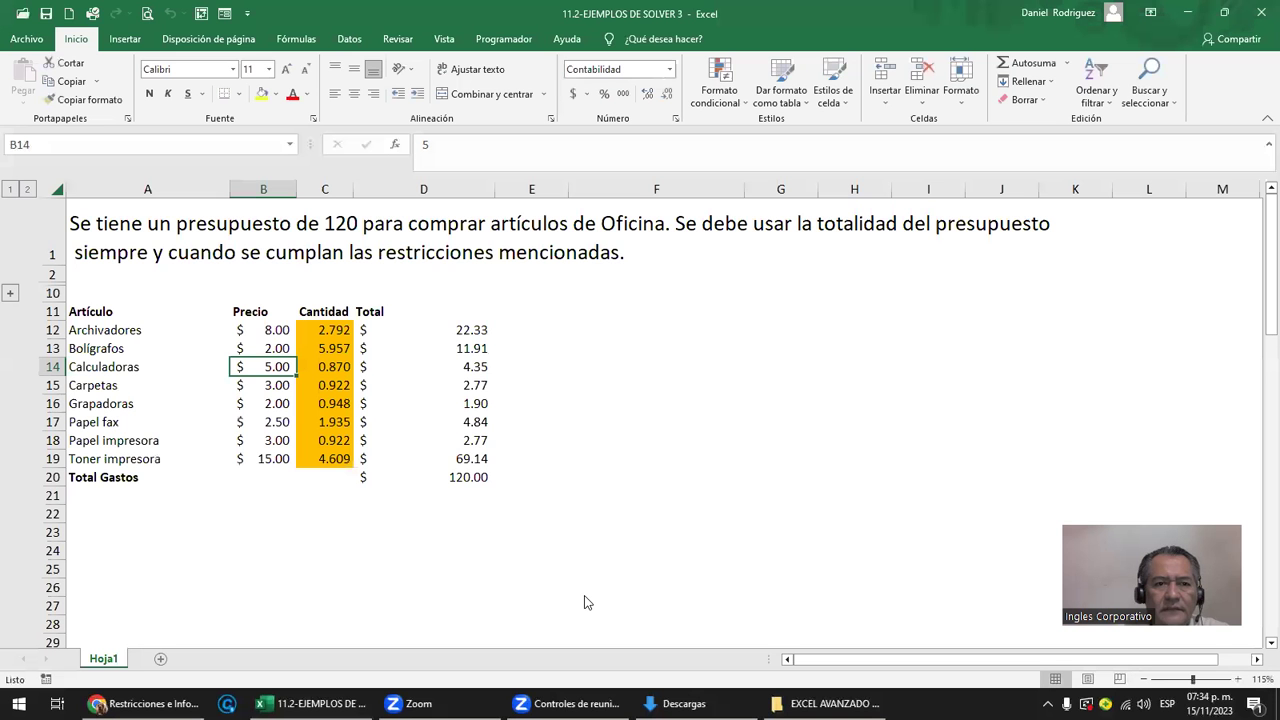
- Review the quantity cells C12:C19 and the problem statement's 120 budget
click(332, 330)
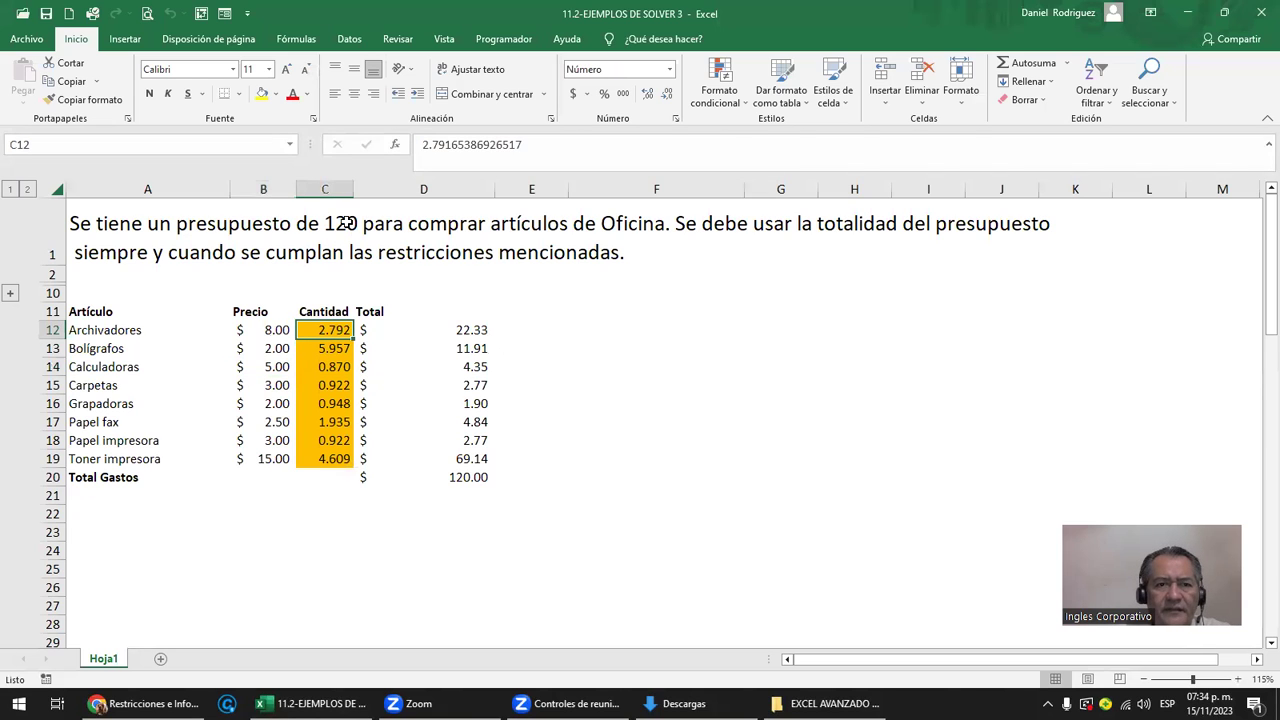
click(347, 218)
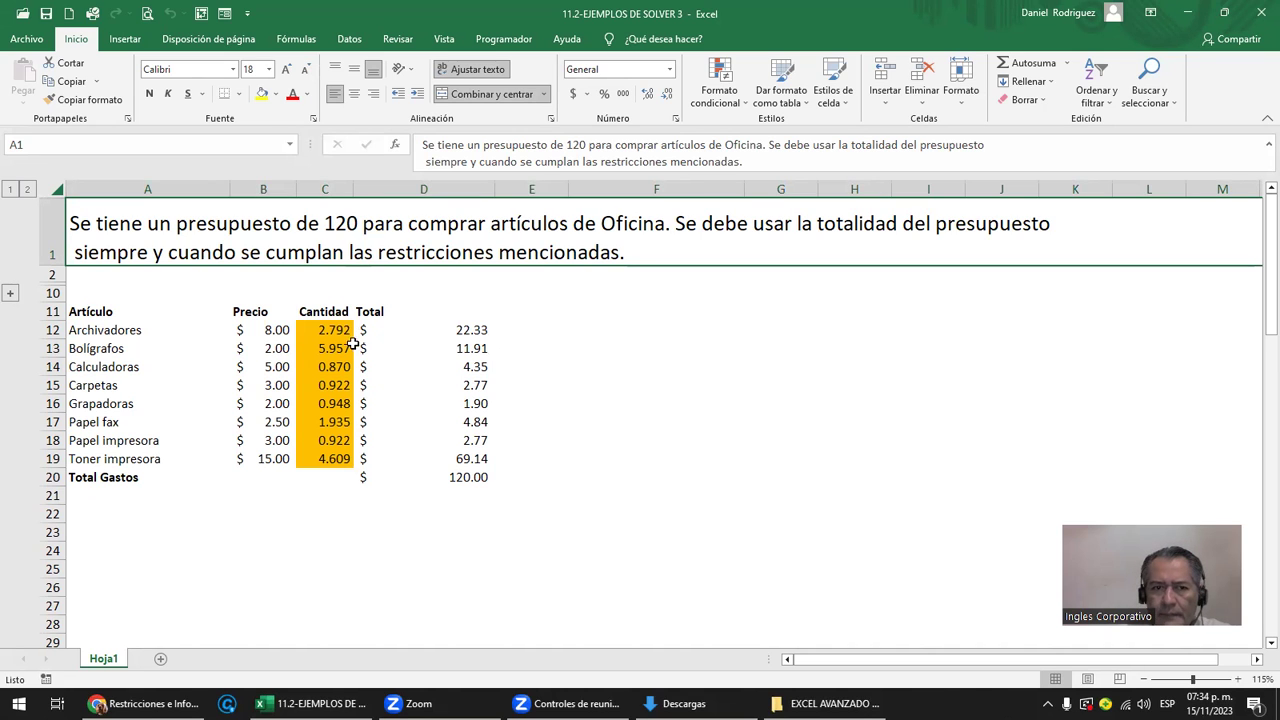
drag(332, 333, 329, 459)
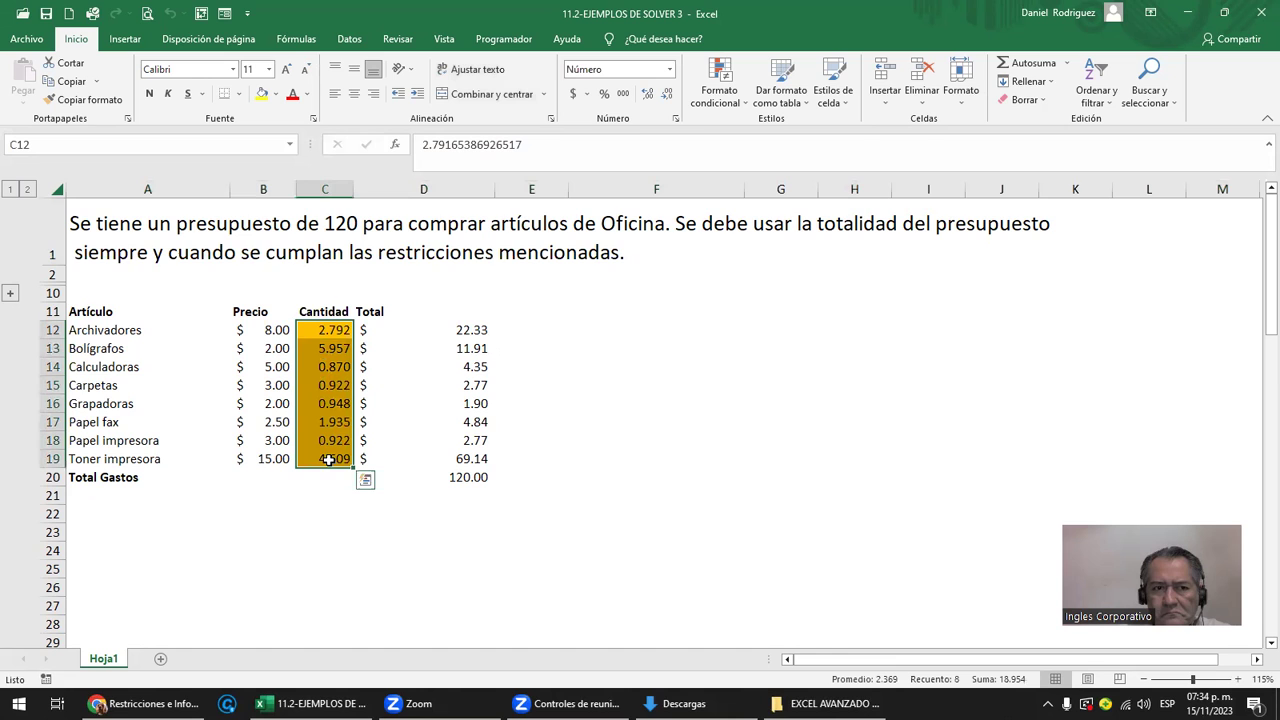
- Expand the hidden restrictions: Bolígrafos = 6, Calculadoras < 5, Toner impresora = 5, integers ≥ 1
click(30, 191)
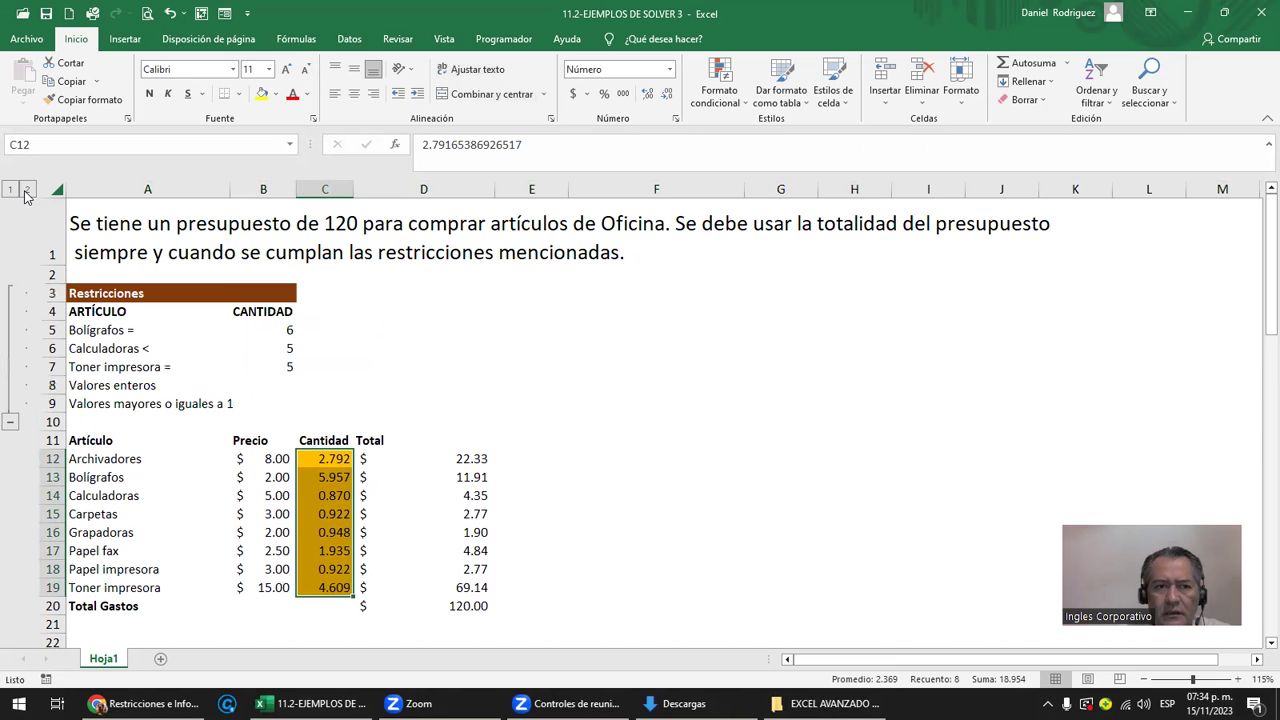
click(108, 330)
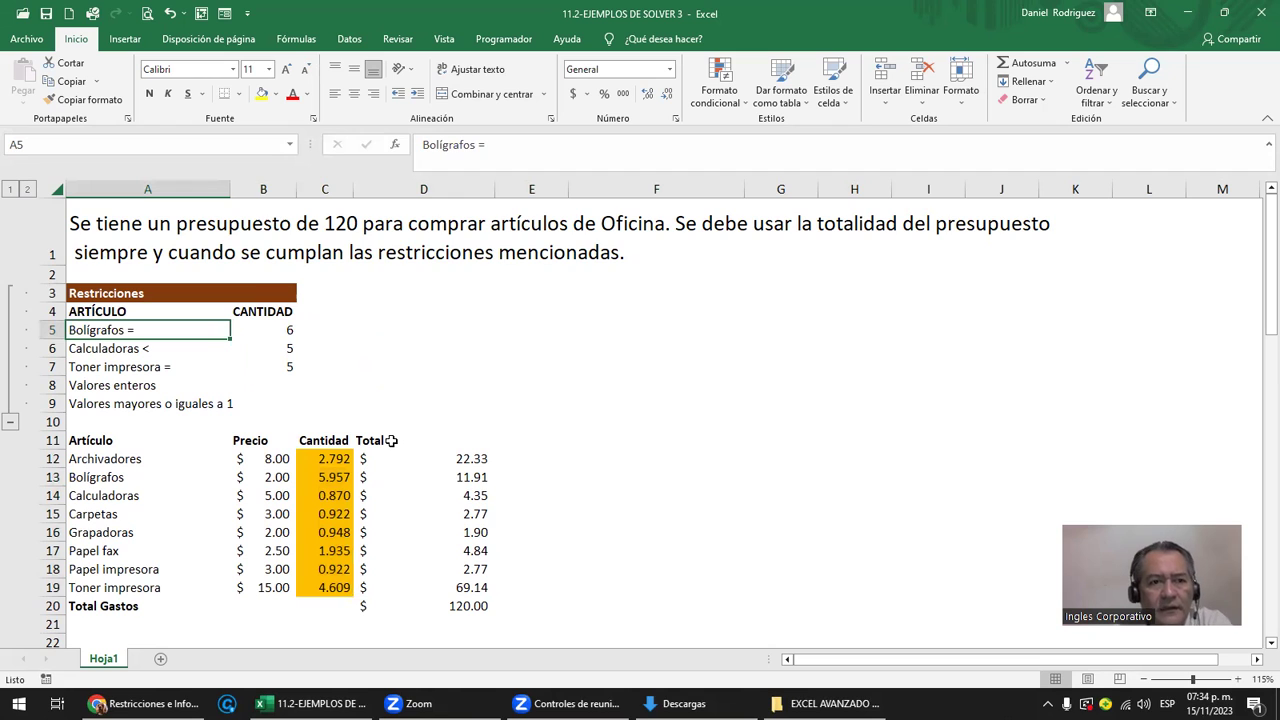
key(Right)
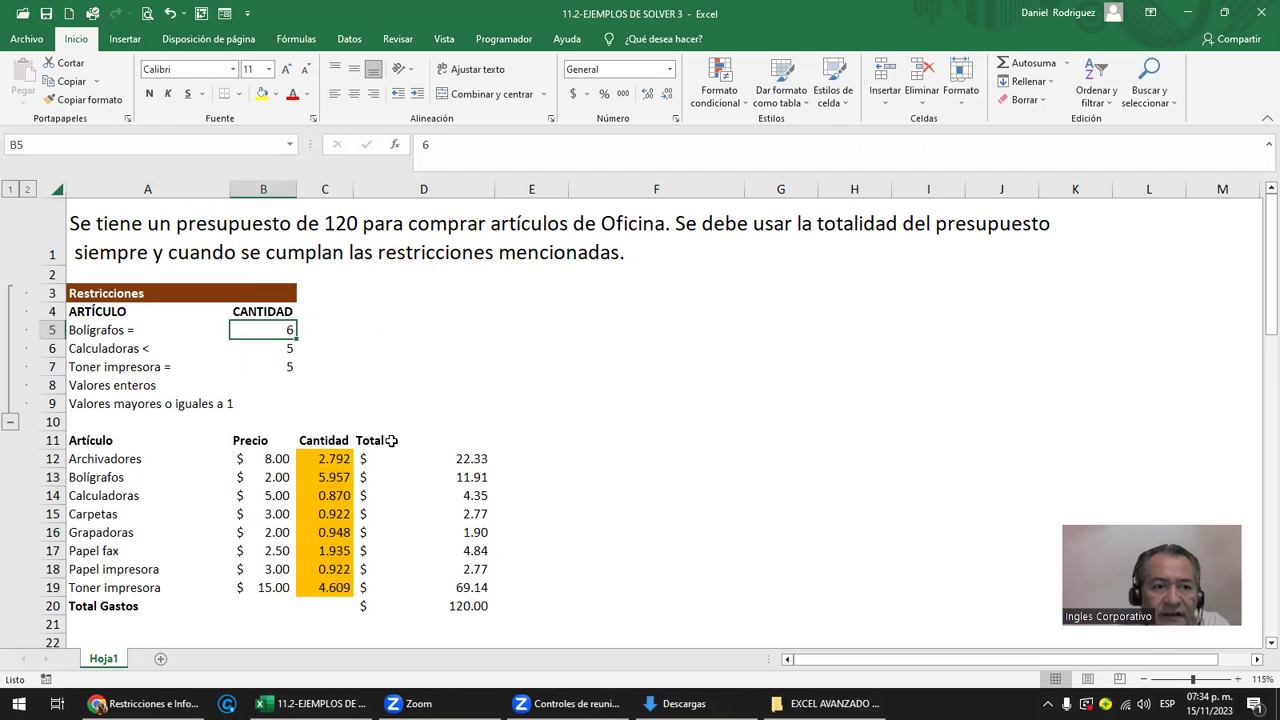
key(Down)
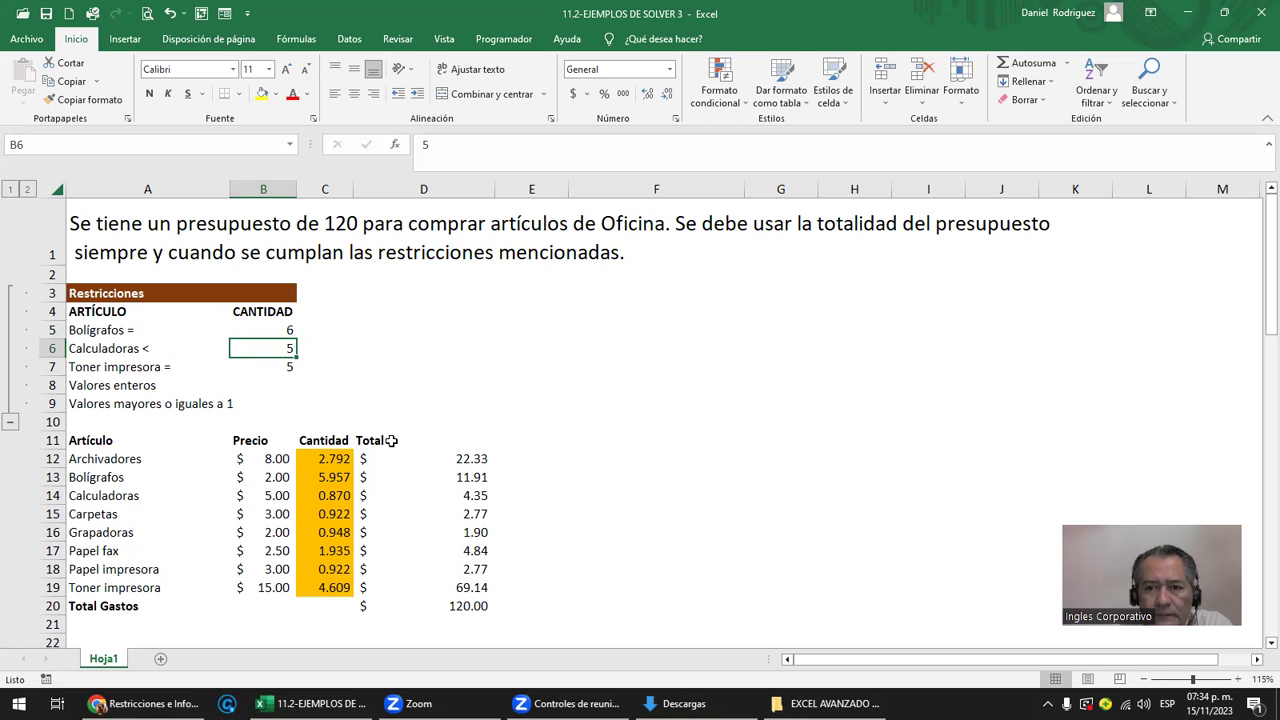
key(Down)
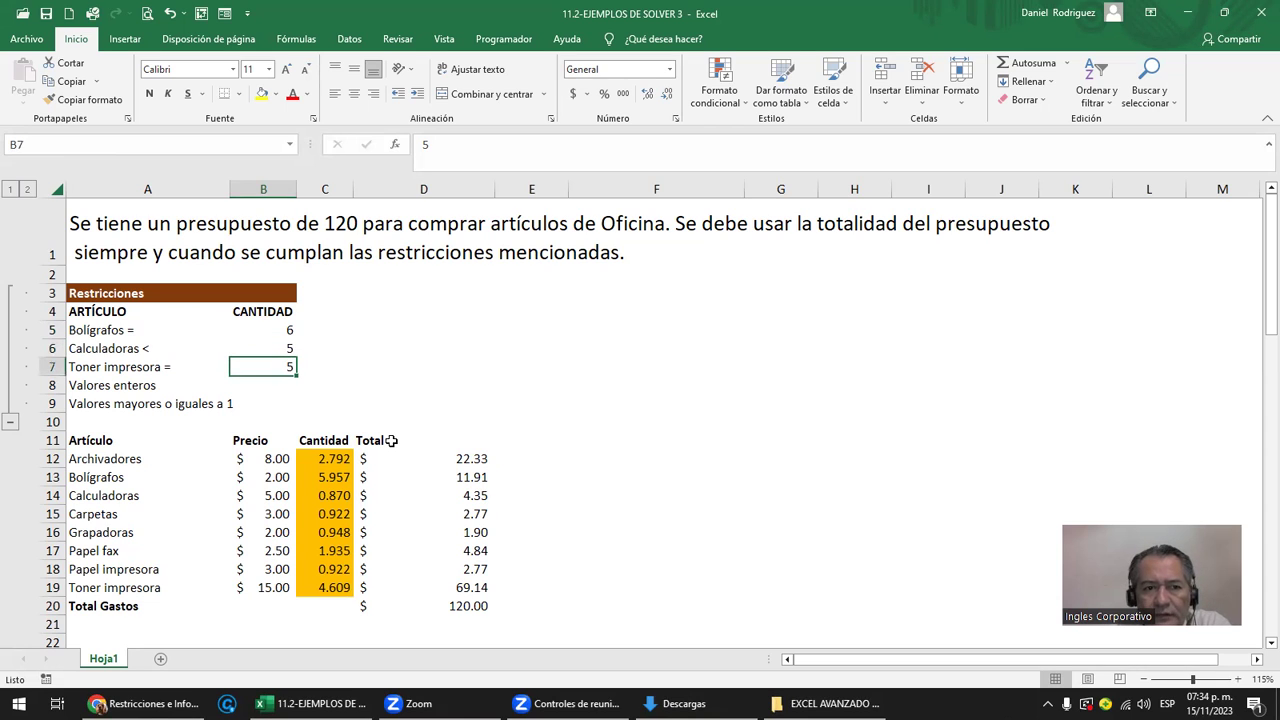
key(Down)
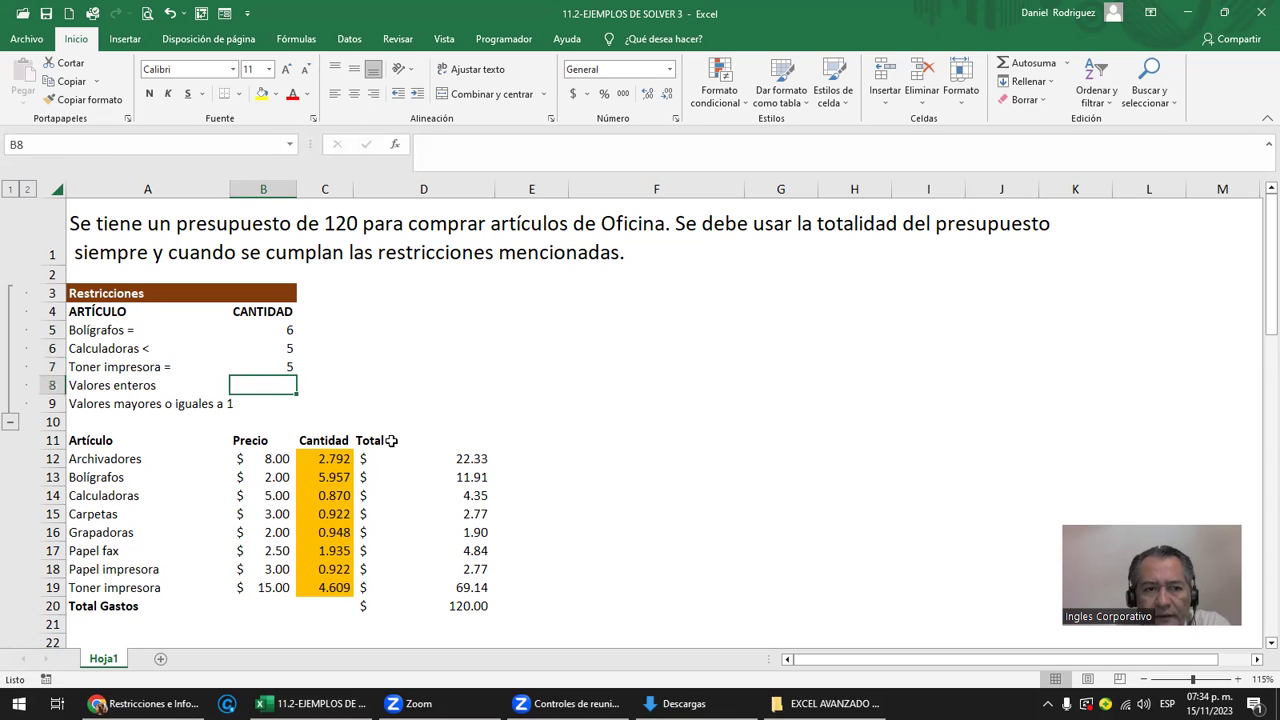
key(Down)
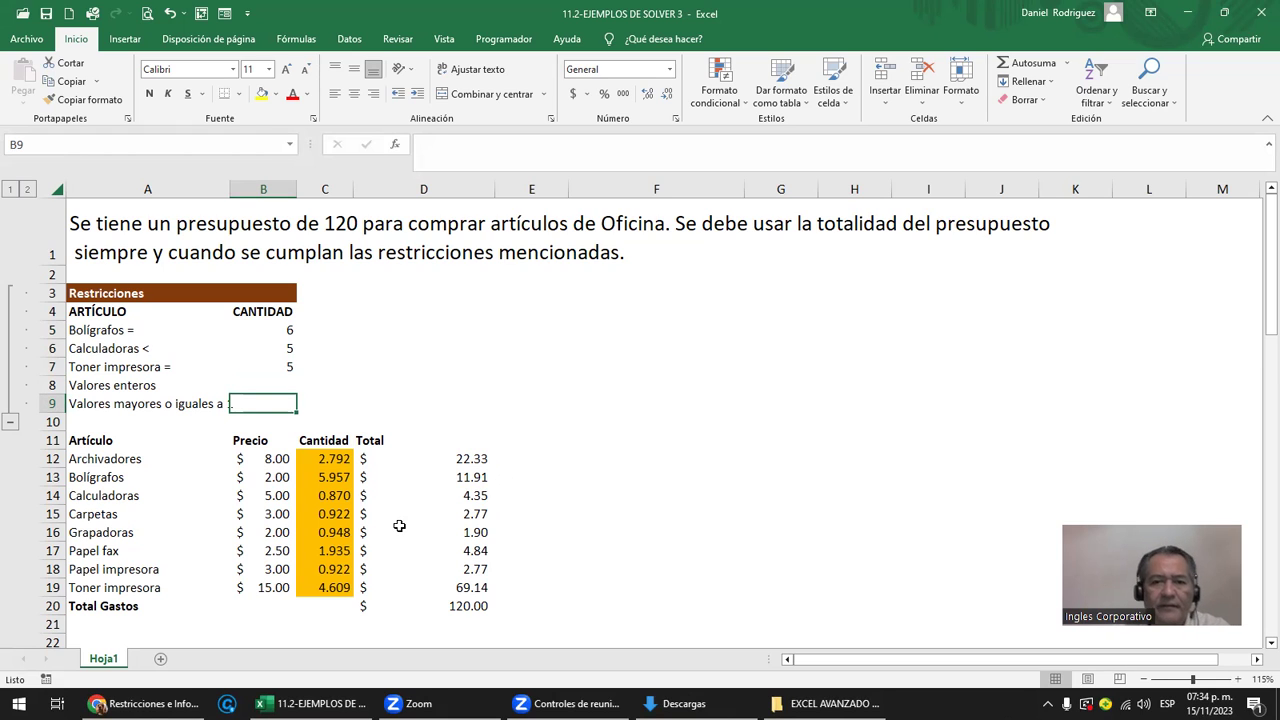
click(120, 333)
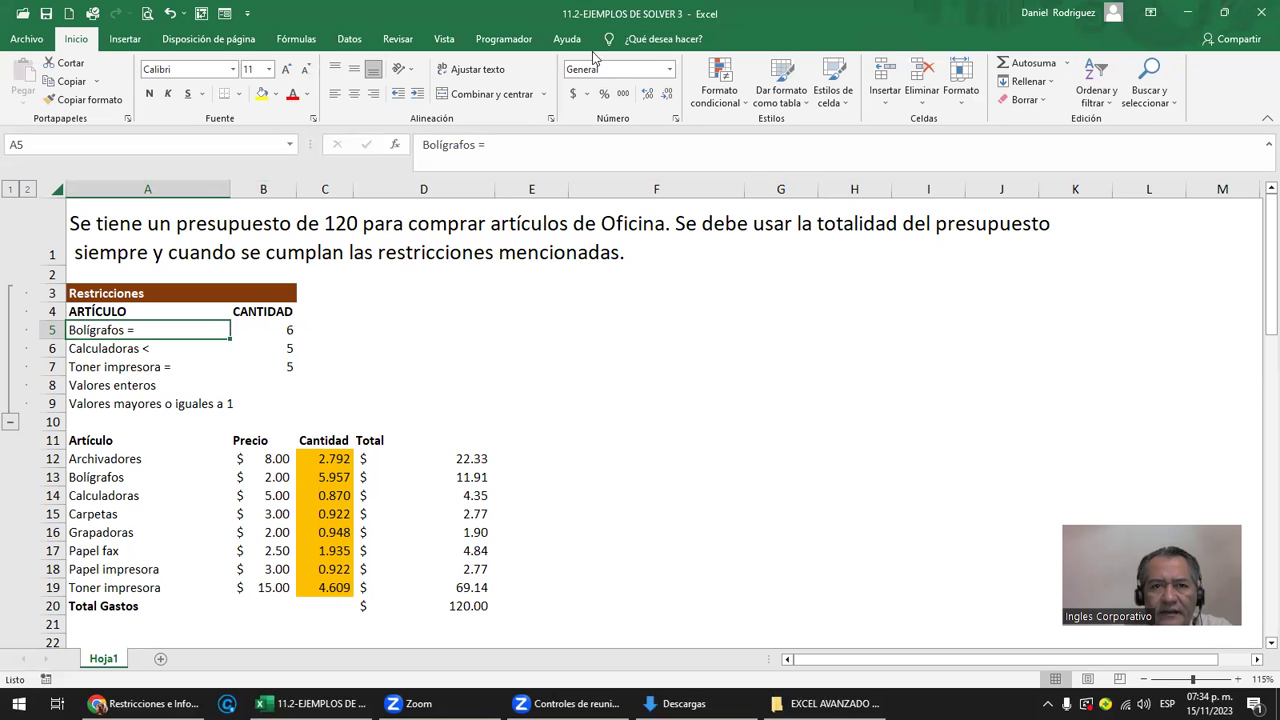
click(349, 40)
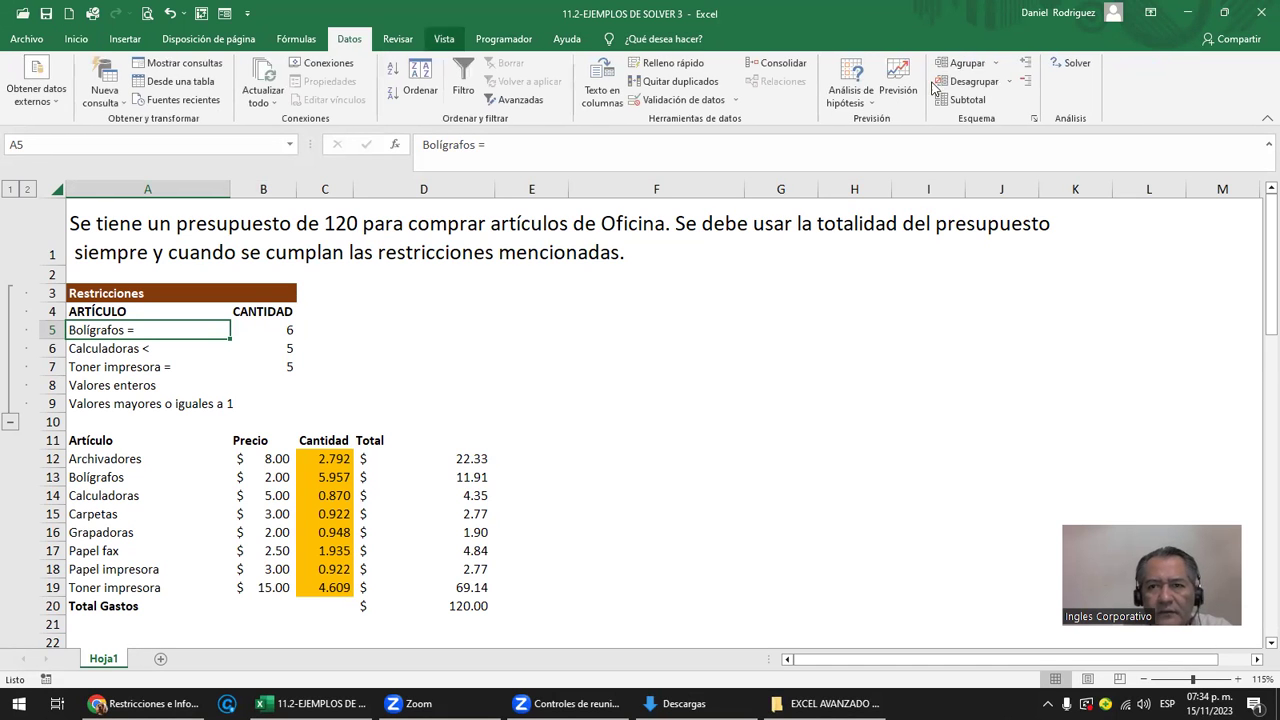
- In Solver, target $D$20 at a value of 120 by changing $C$12:$C$19, and begin adding a restriction
click(1068, 64)
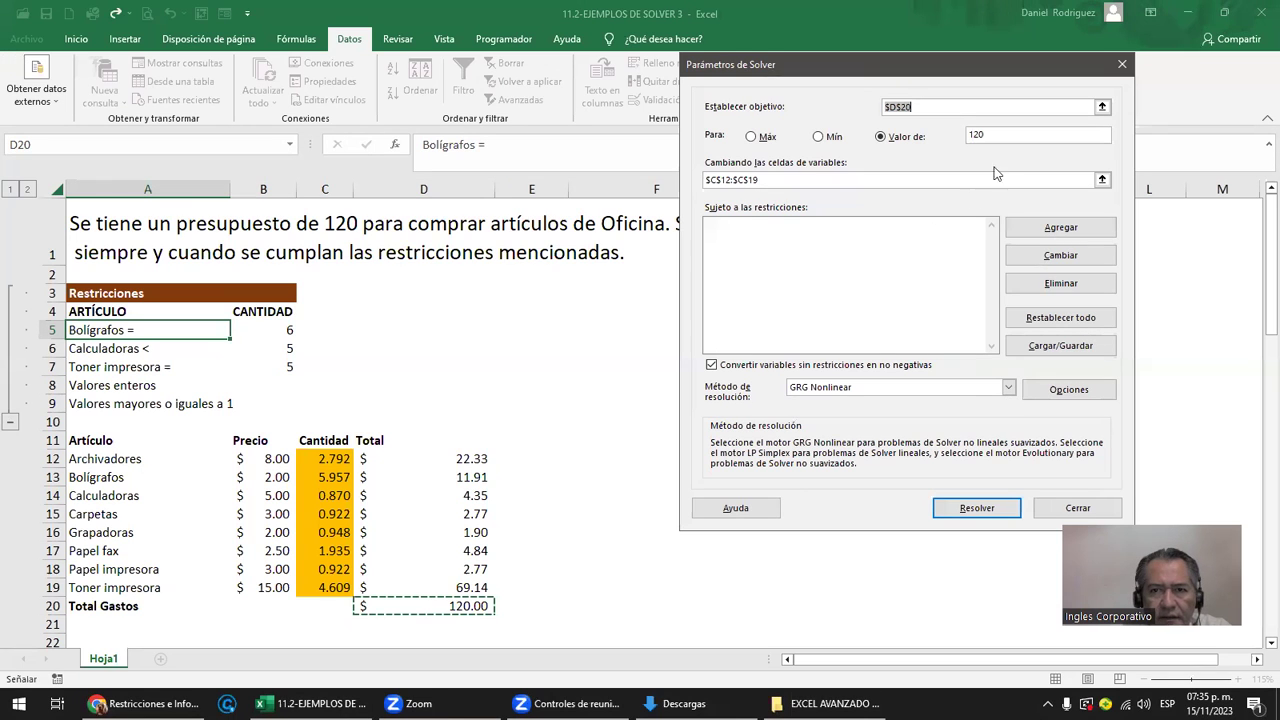
click(1001, 131)
drag(990, 135, 960, 136)
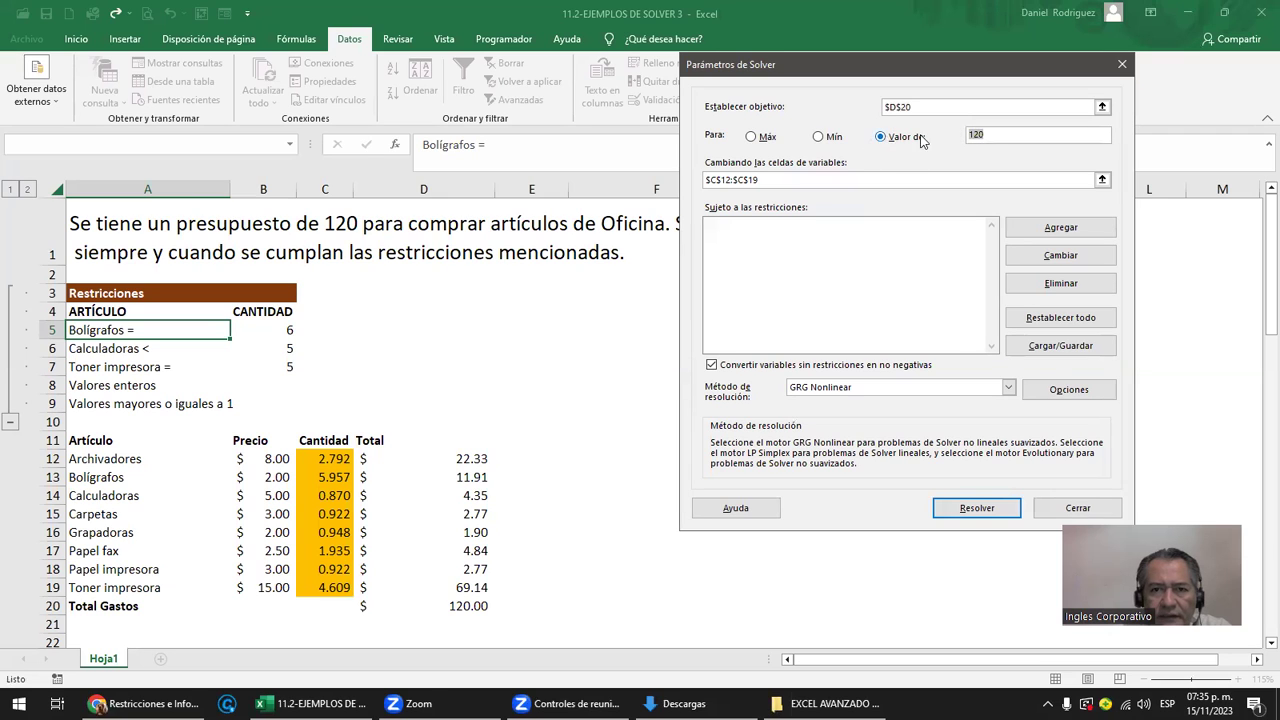
click(761, 179)
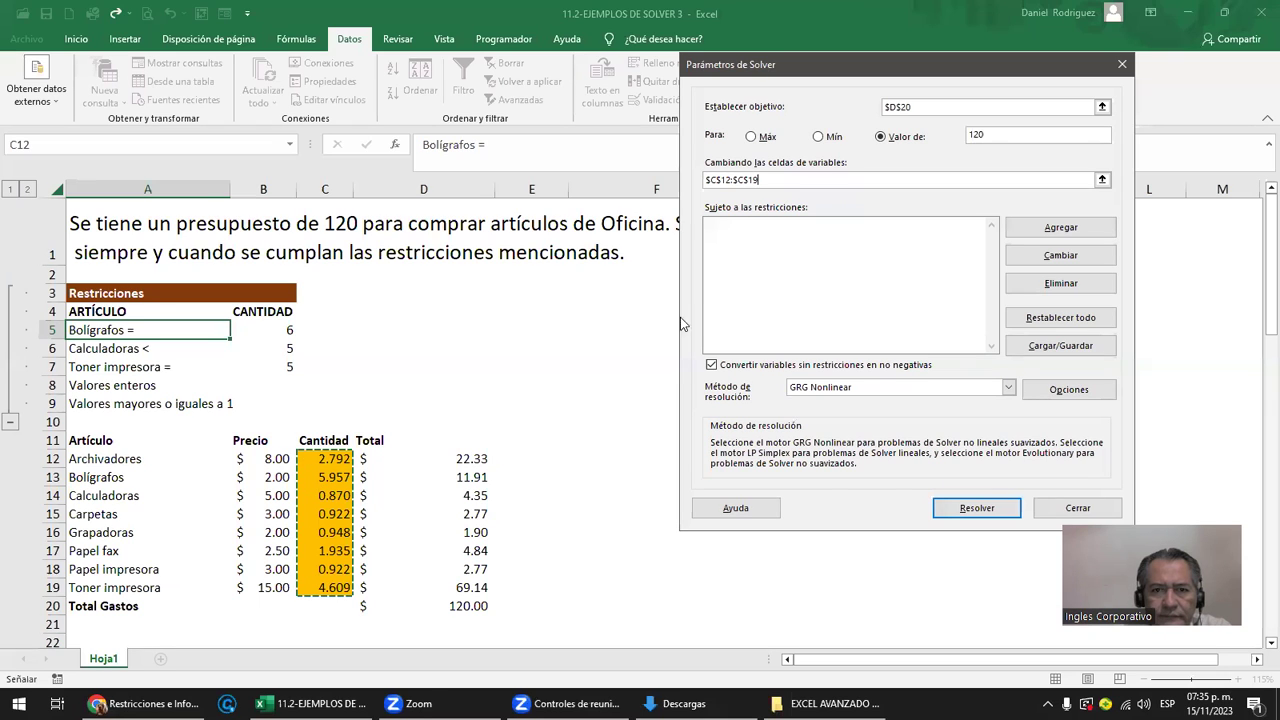
click(729, 229)
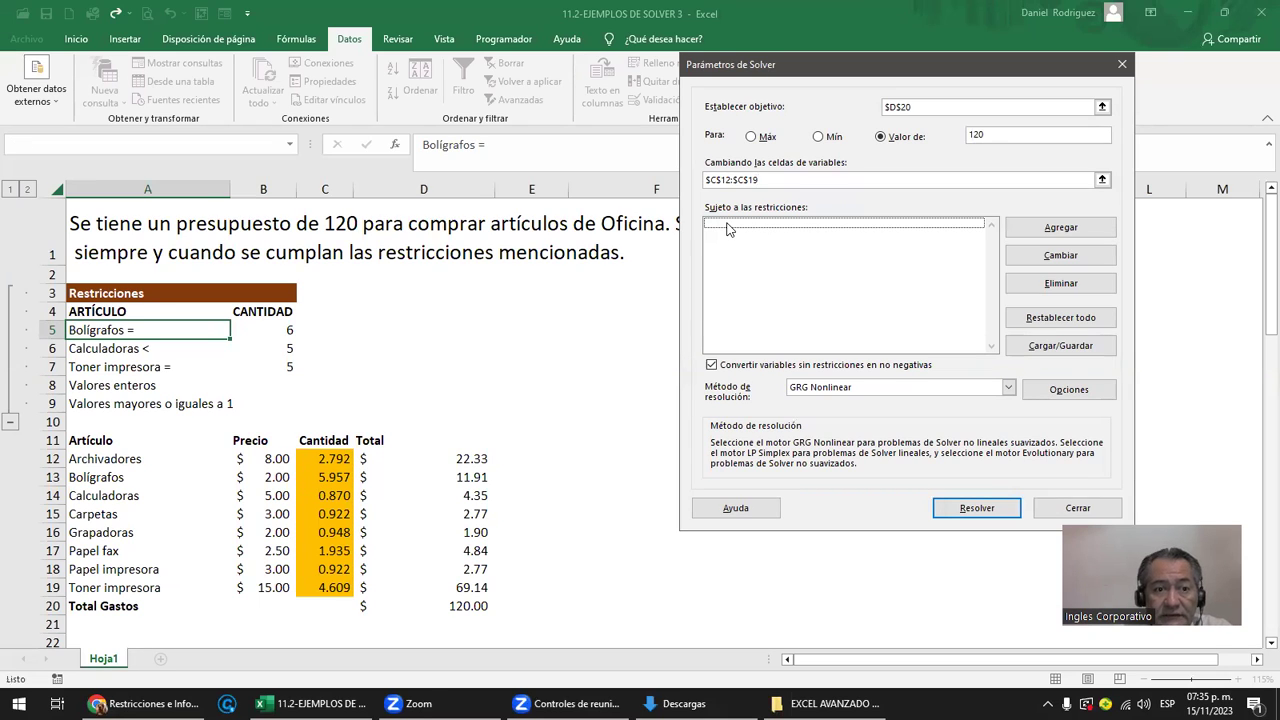
click(1063, 229)
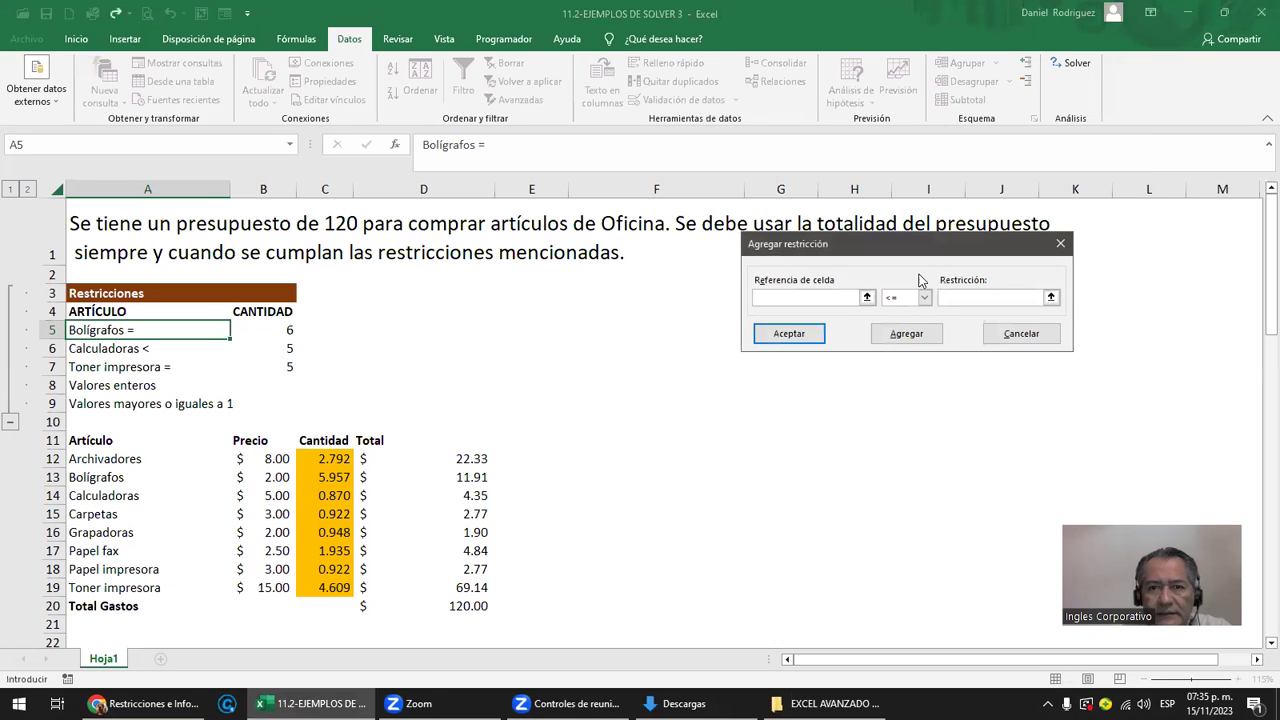
- Add a Solver restriction making the quantities C12:C19 whole numbers (int)
click(867, 297)
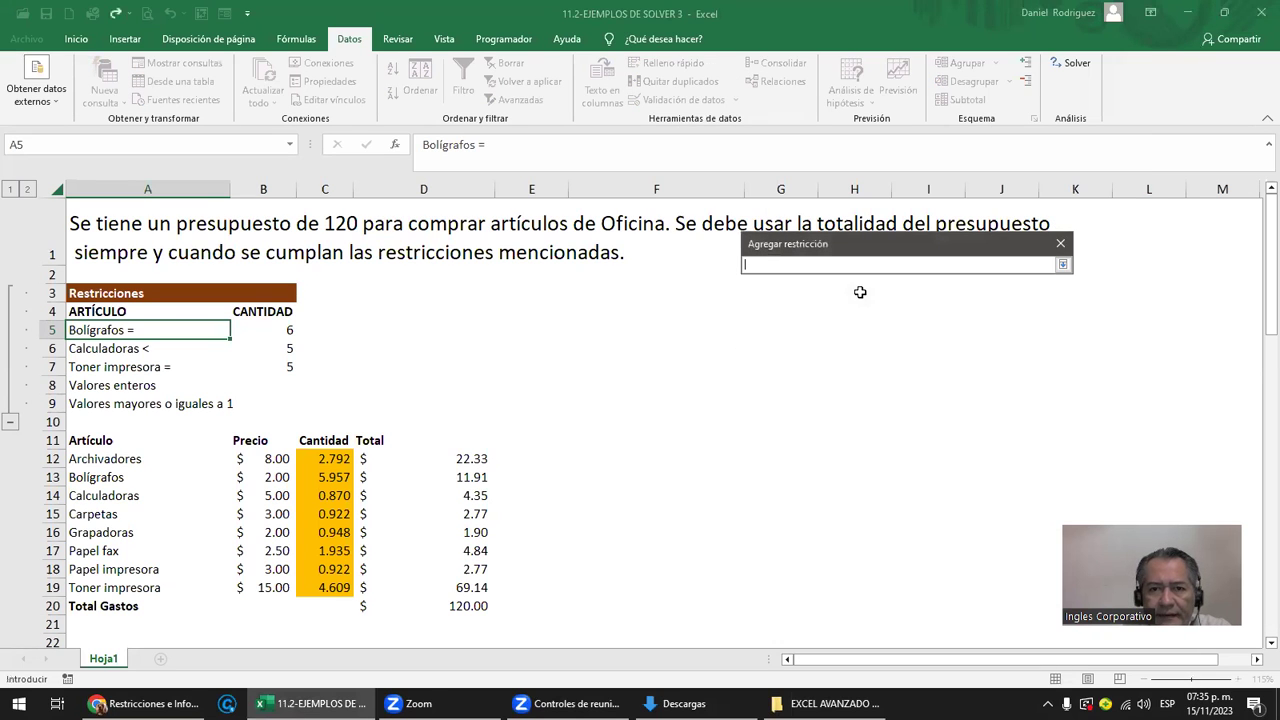
click(1062, 264)
click(867, 297)
click(1062, 266)
drag(340, 458, 338, 588)
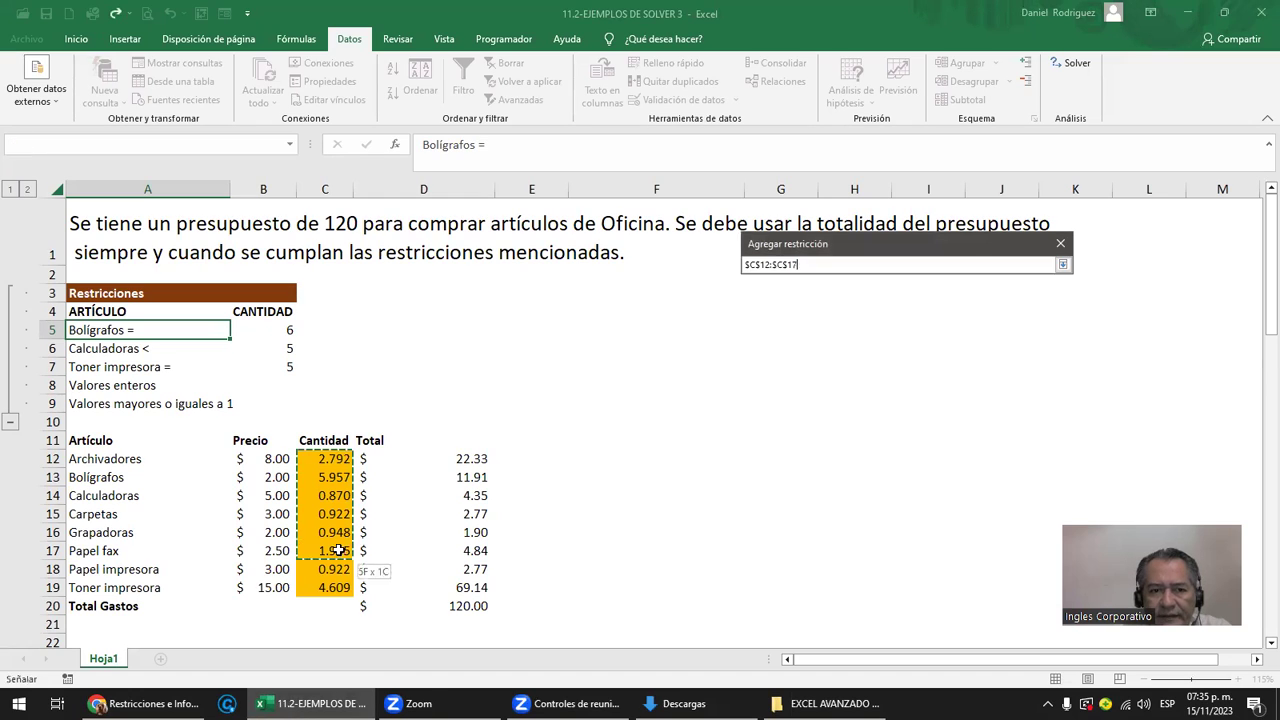
click(924, 298)
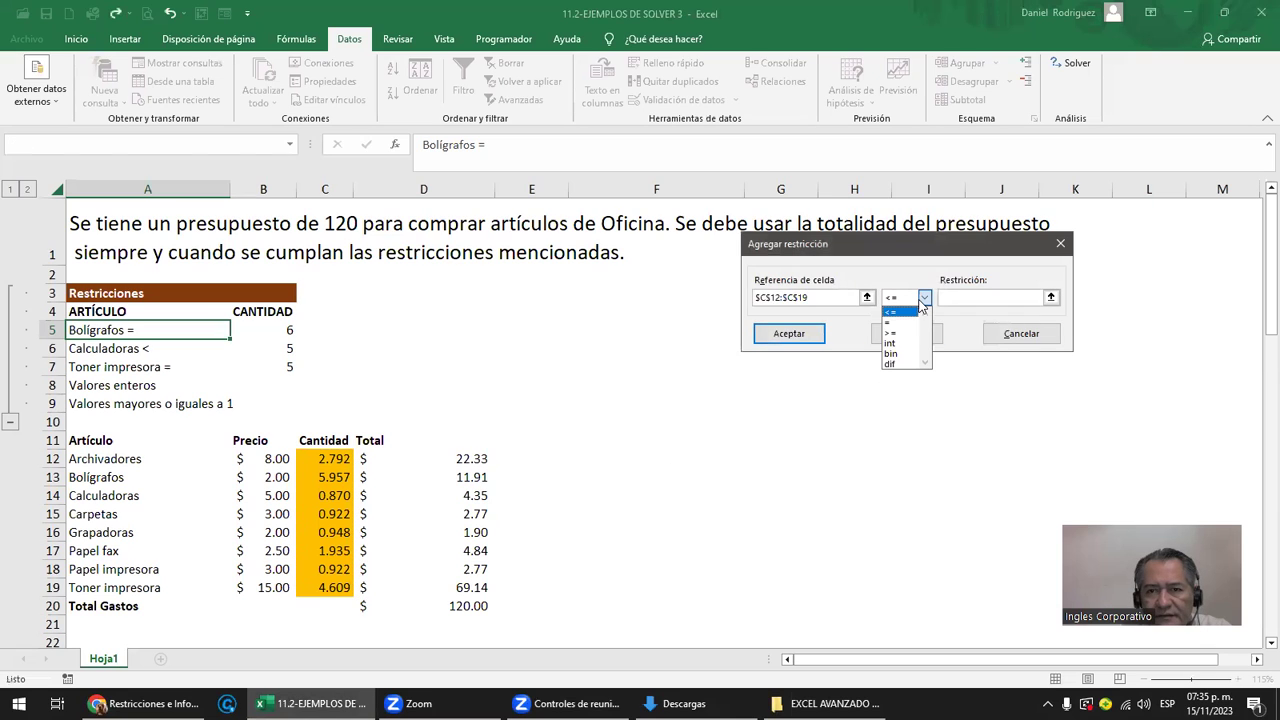
click(893, 323)
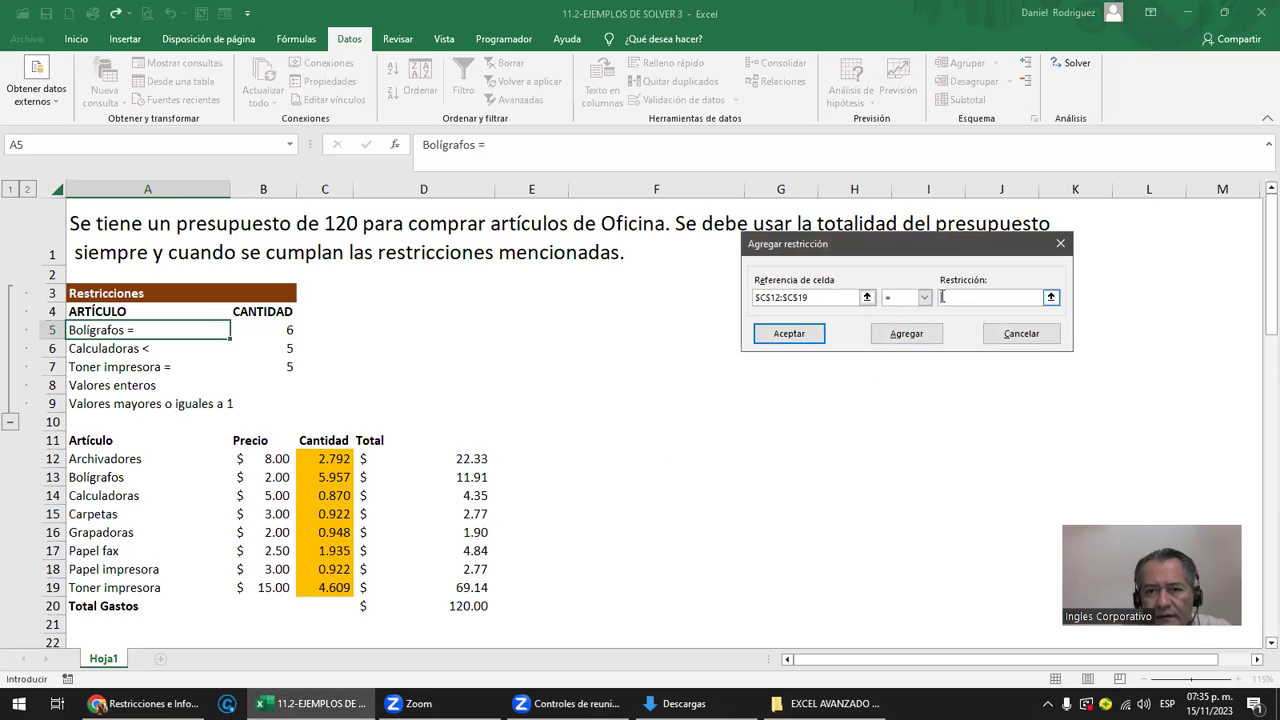
click(924, 298)
click(889, 344)
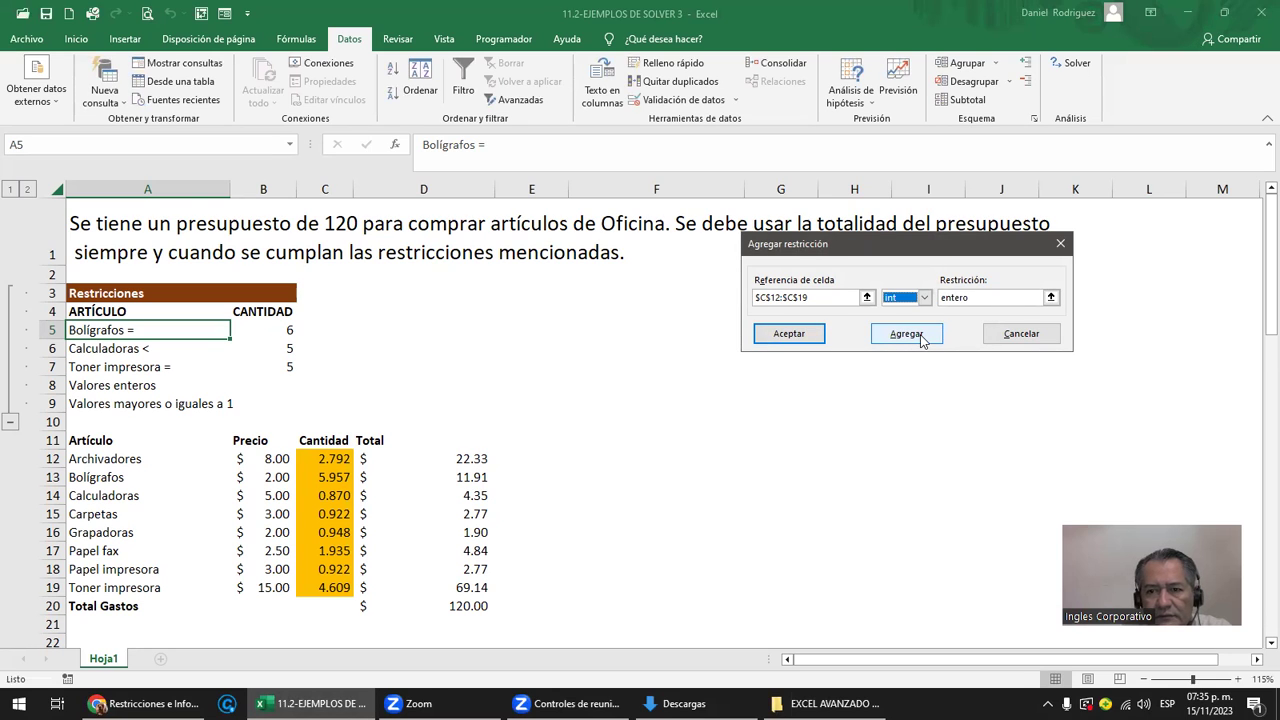
click(920, 336)
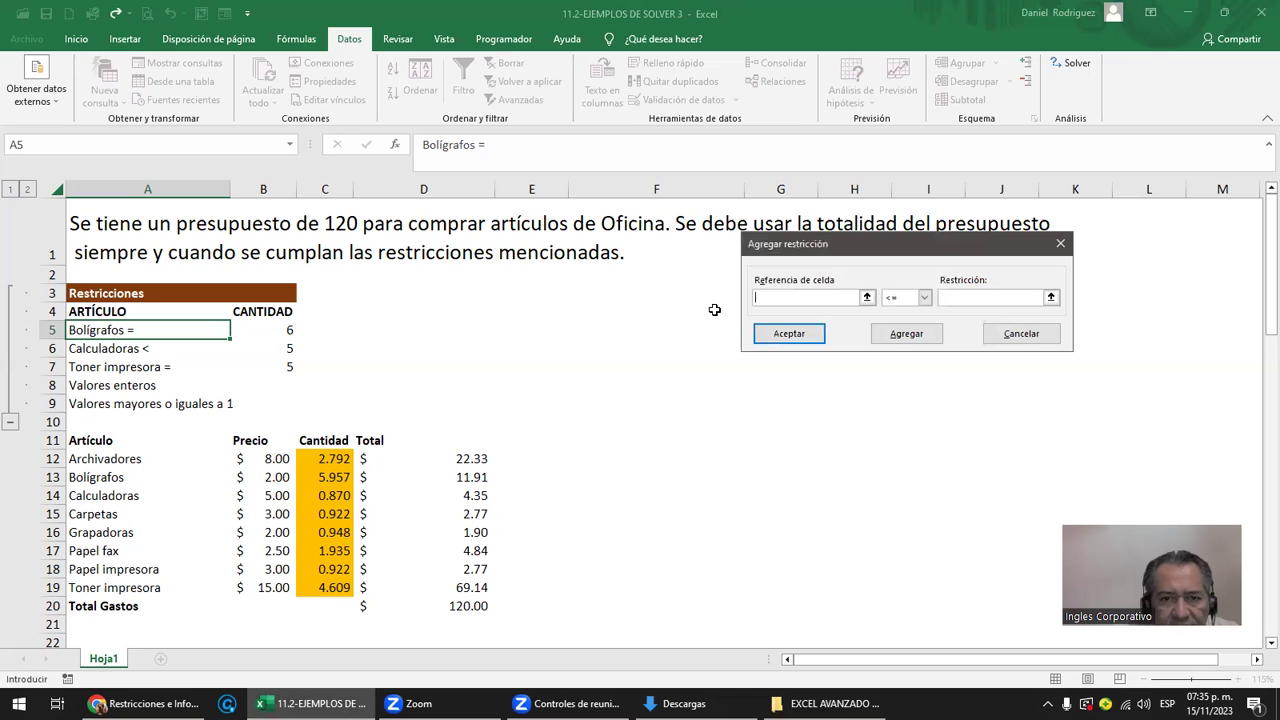
- Add a restriction fixing the Bolígrafos quantity C13 equal to 6
click(336, 478)
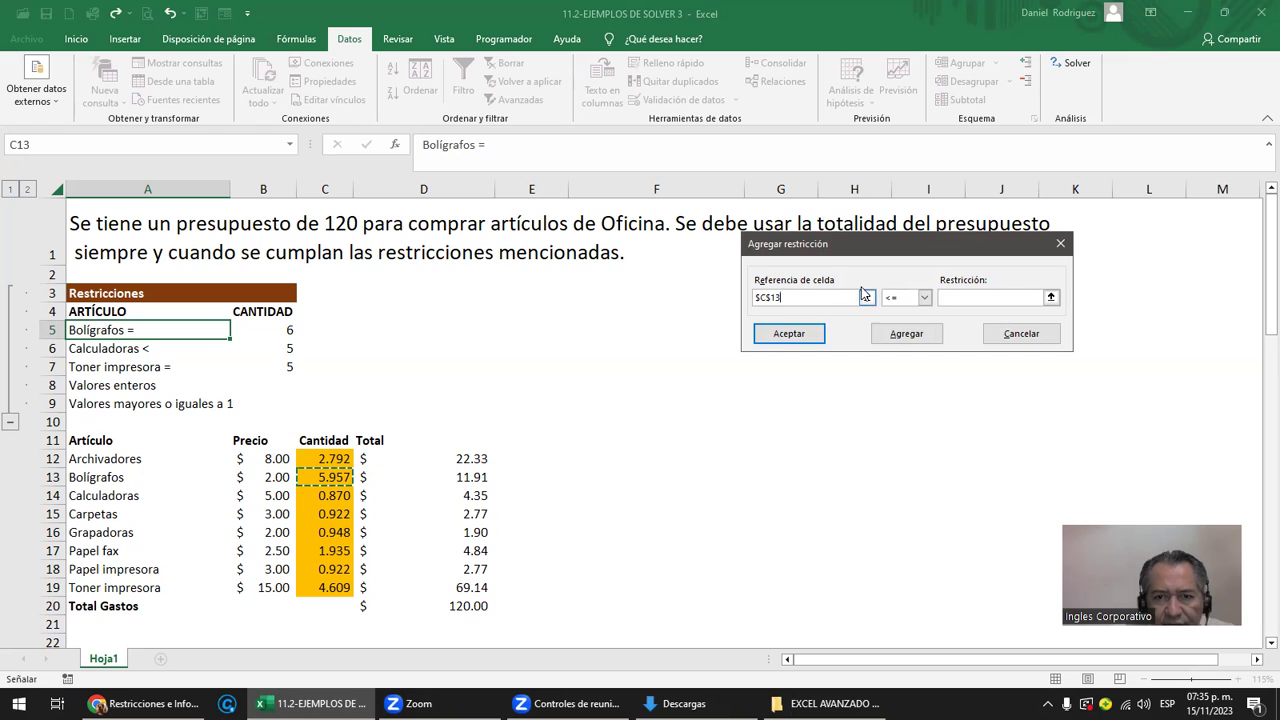
click(924, 297)
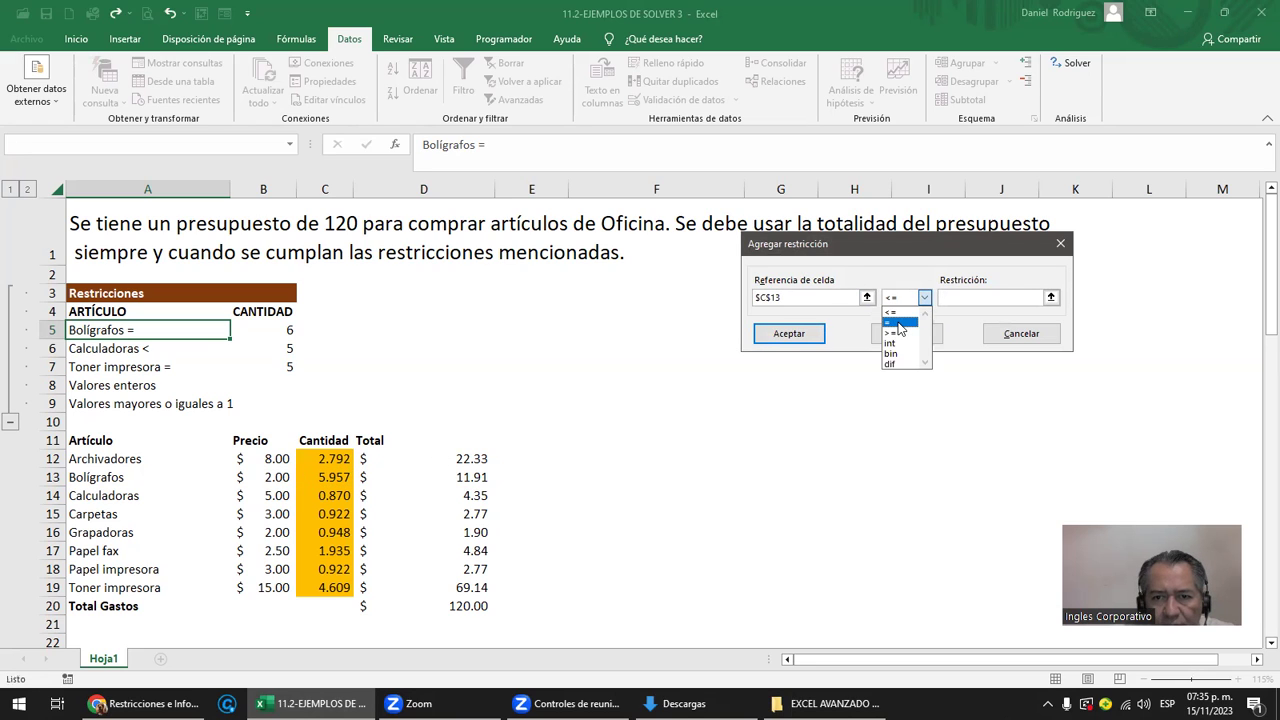
click(899, 324)
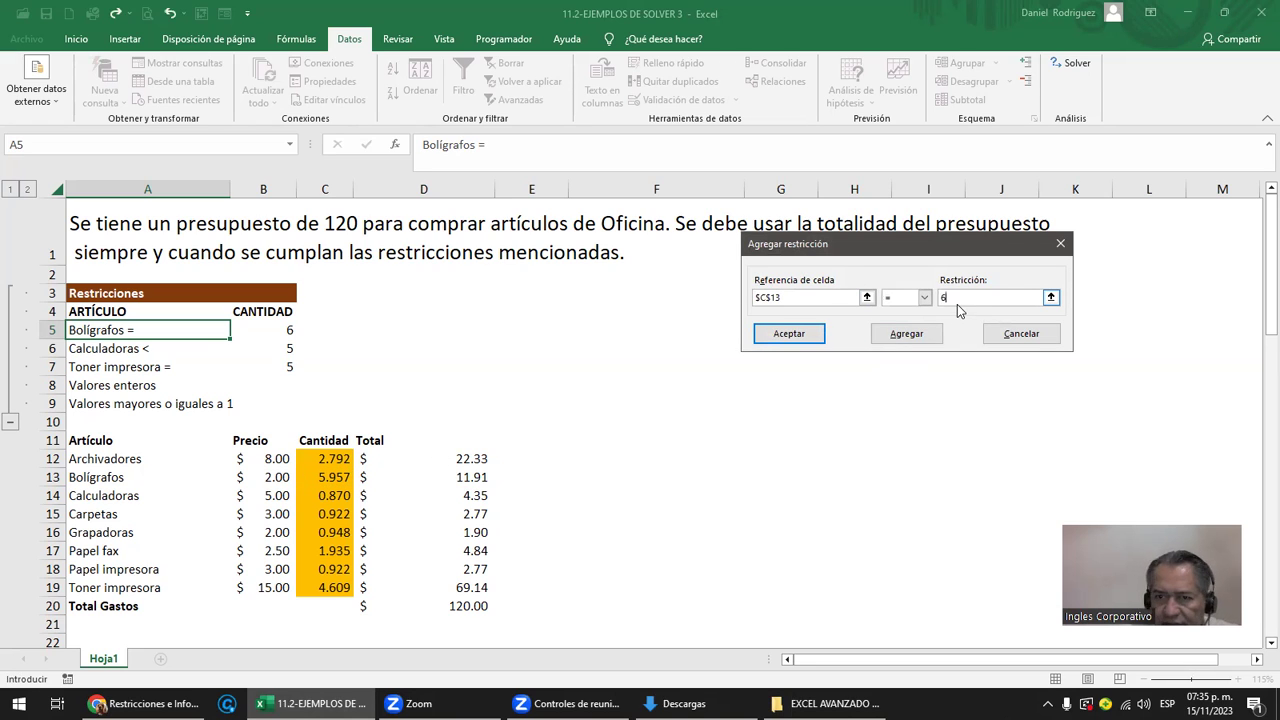
click(957, 301)
text(6)
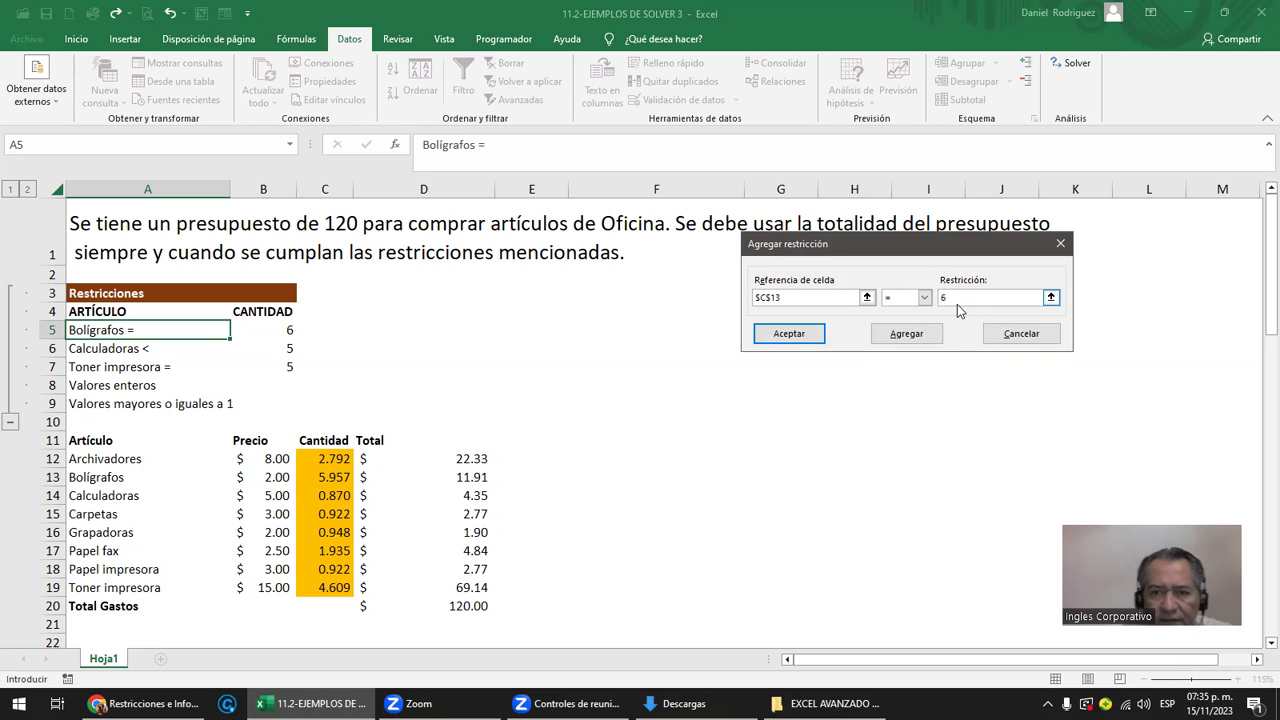
click(912, 341)
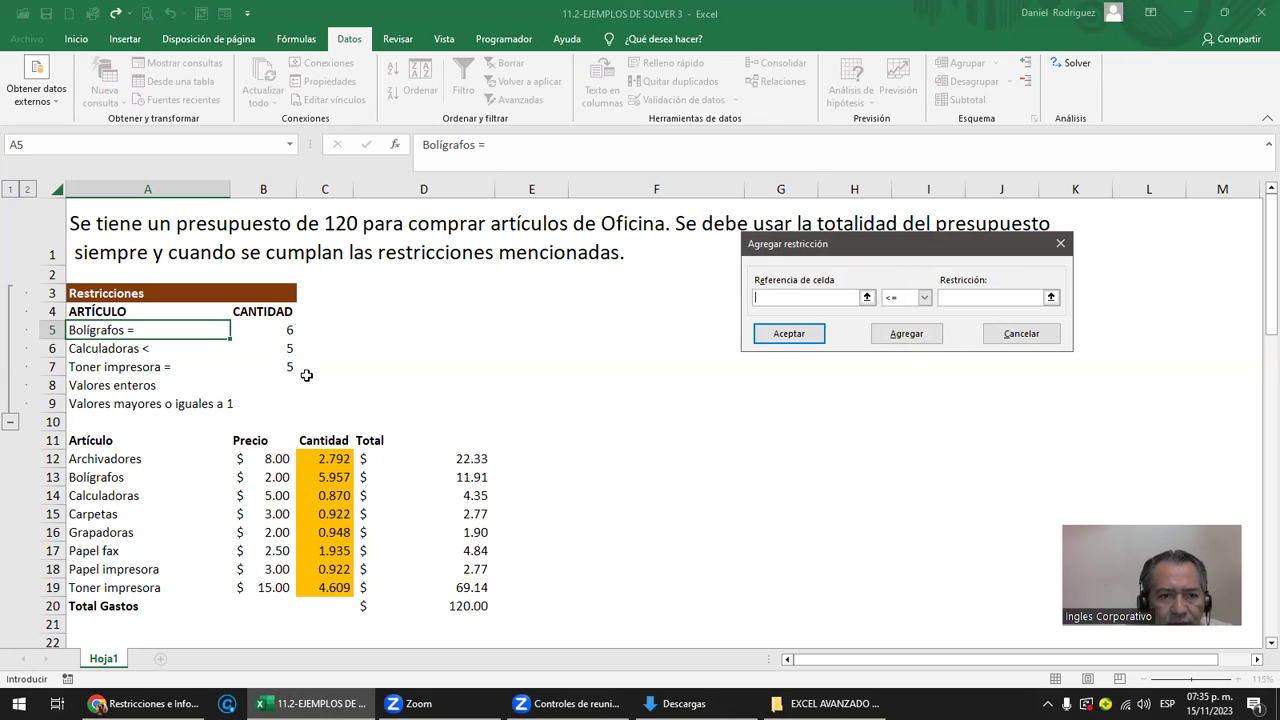
- Add a restriction keeping Calculadoras quantity C14 <= the limit in cell B6
click(333, 497)
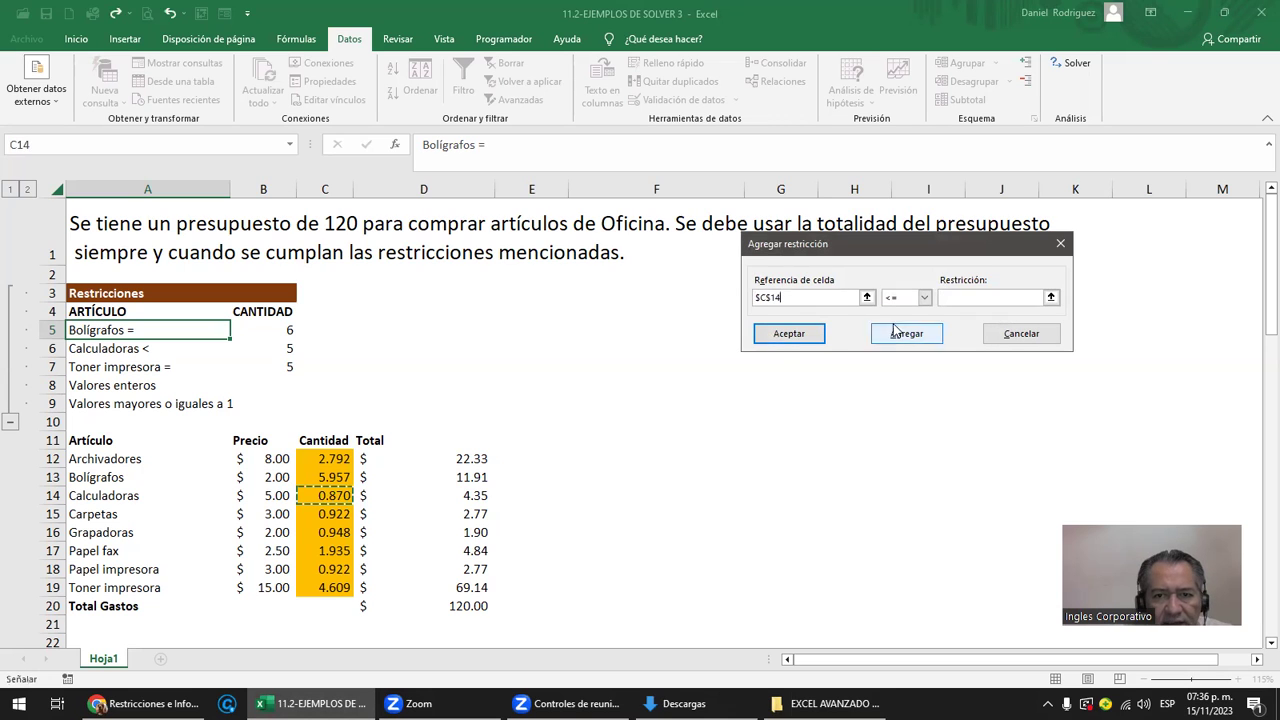
click(924, 297)
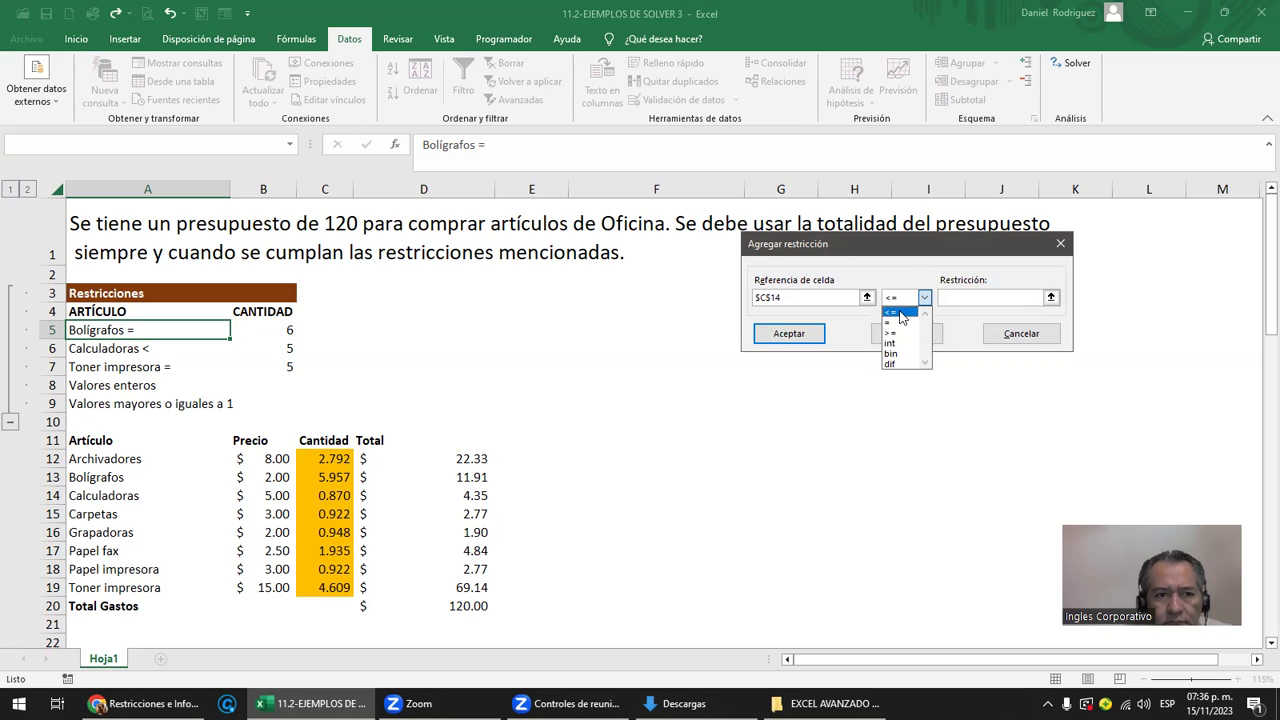
click(899, 313)
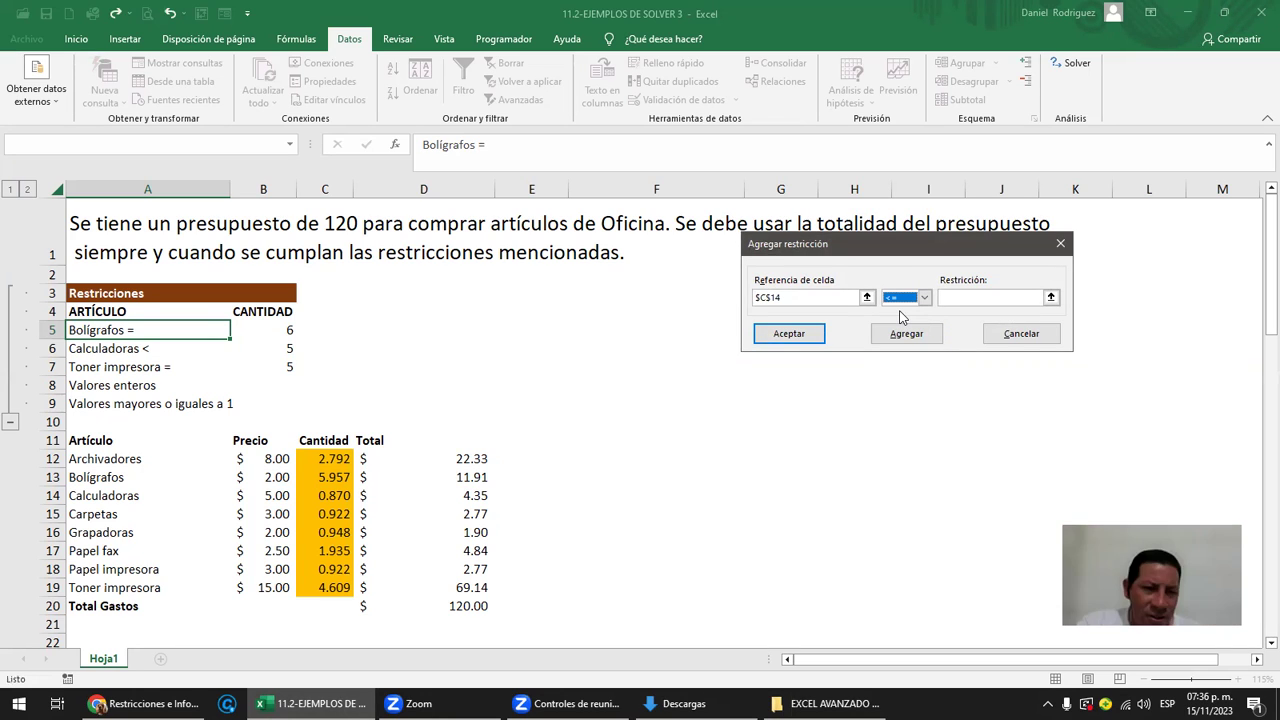
click(903, 298)
click(900, 311)
click(920, 300)
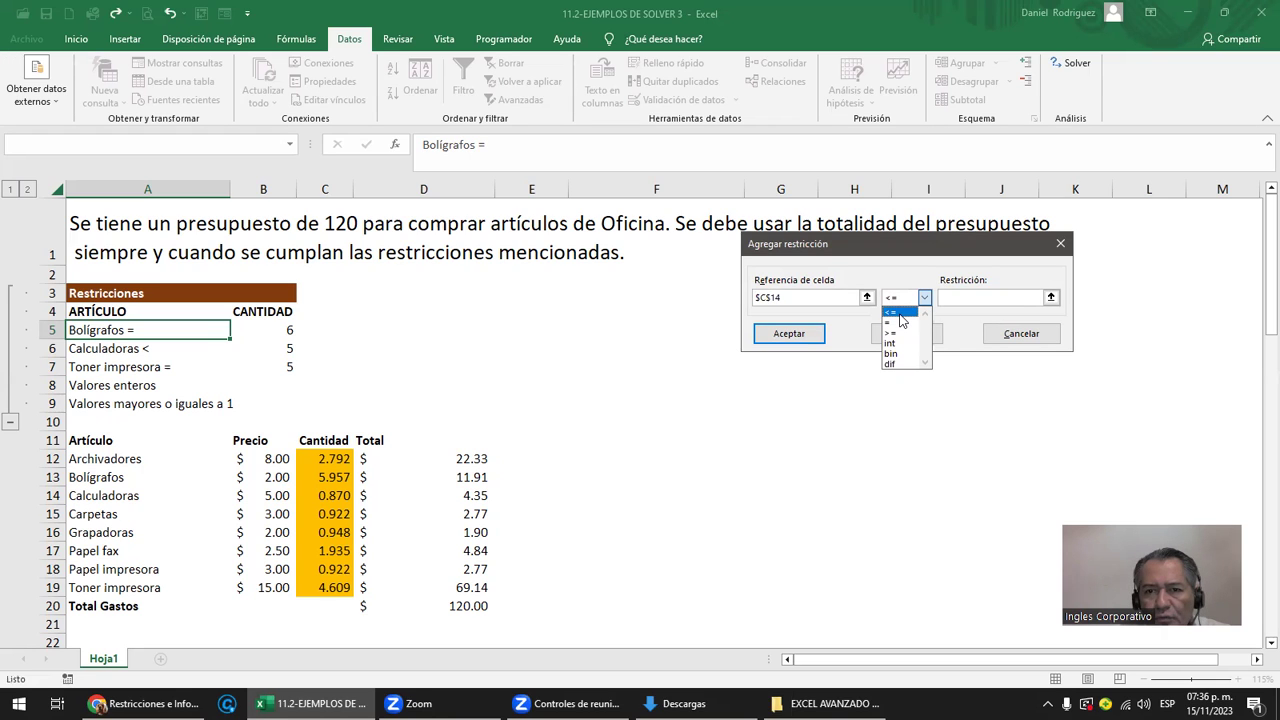
click(900, 313)
click(957, 298)
text(5)
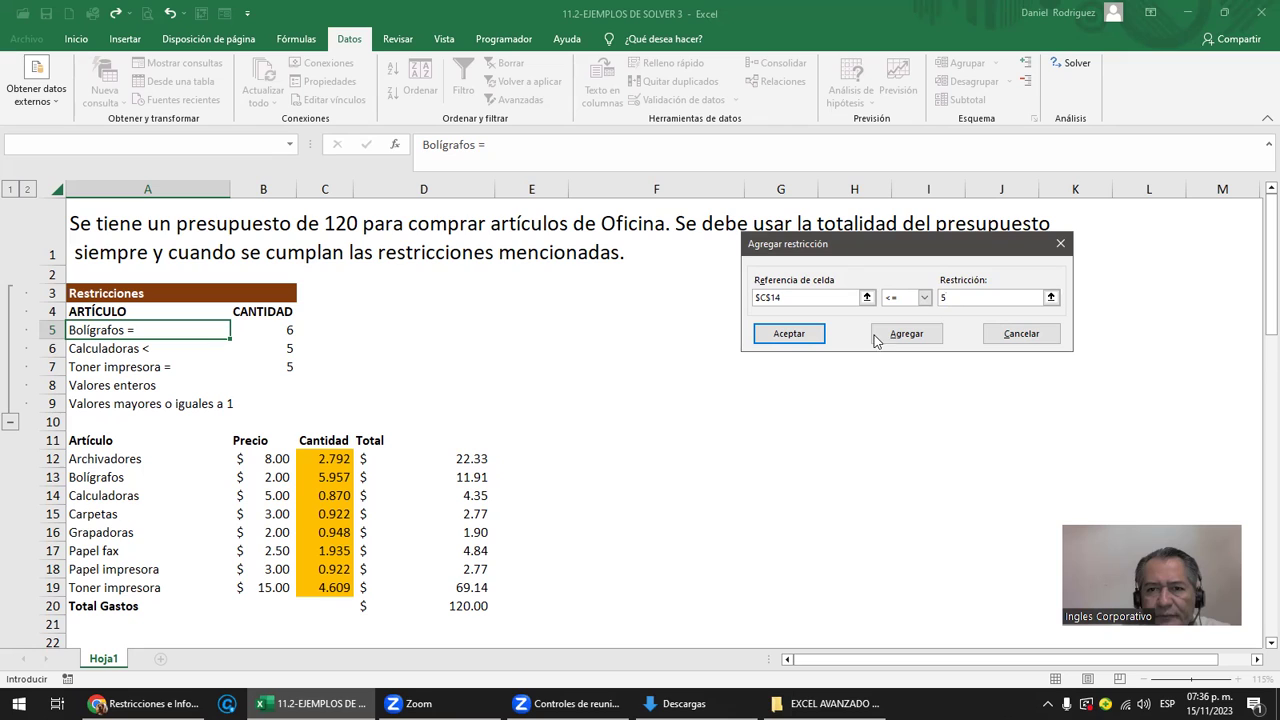
key(BackSpace)
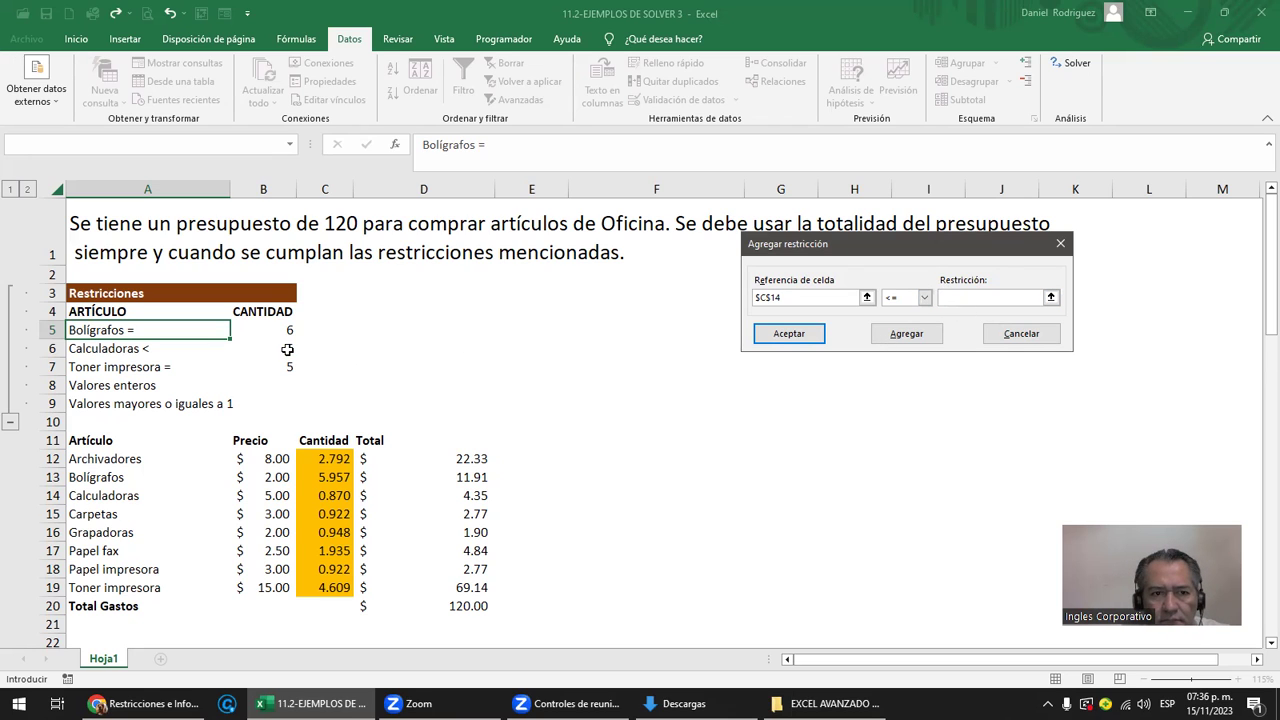
click(287, 349)
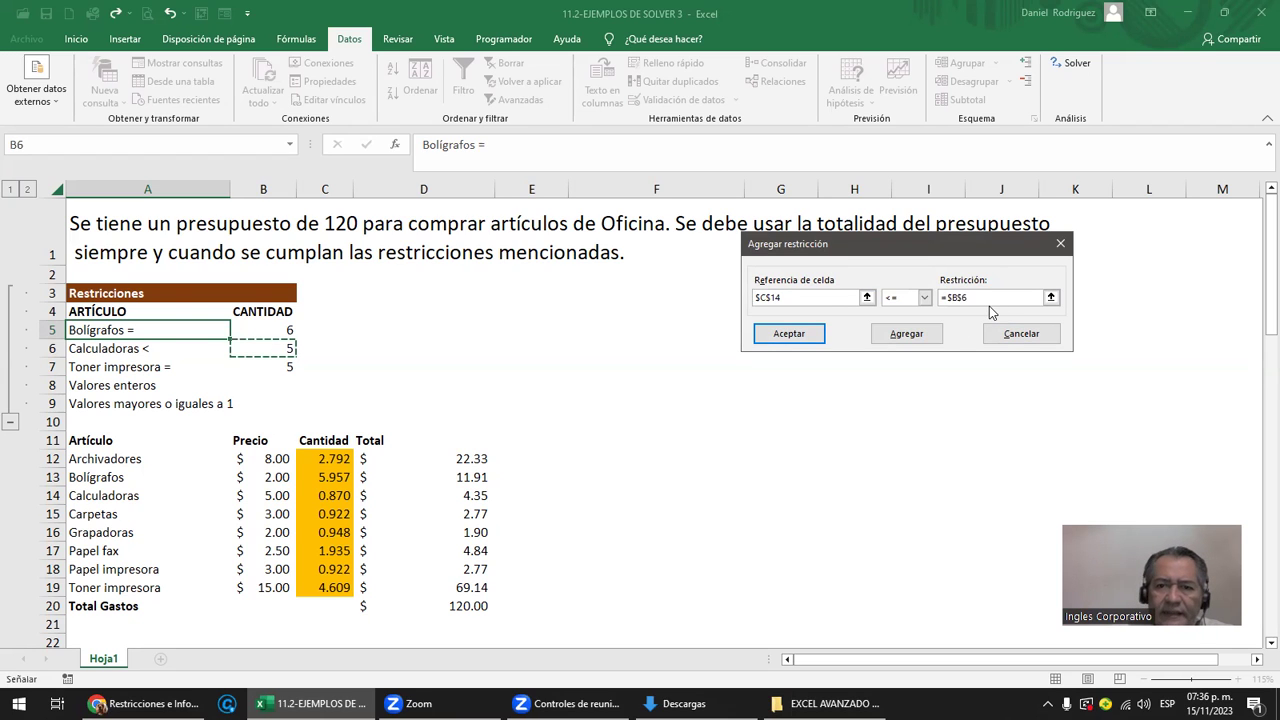
click(908, 341)
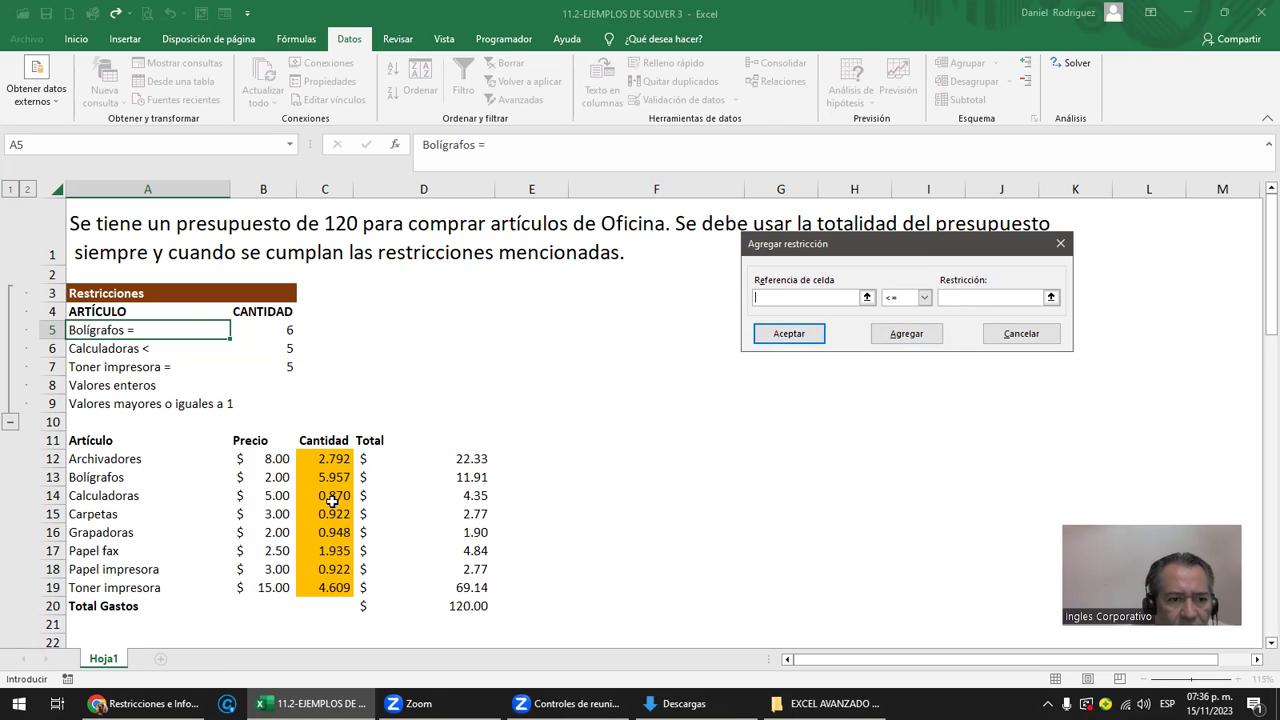
- Add a restriction making Toner impresora quantity C19 equal to cell B7
click(333, 589)
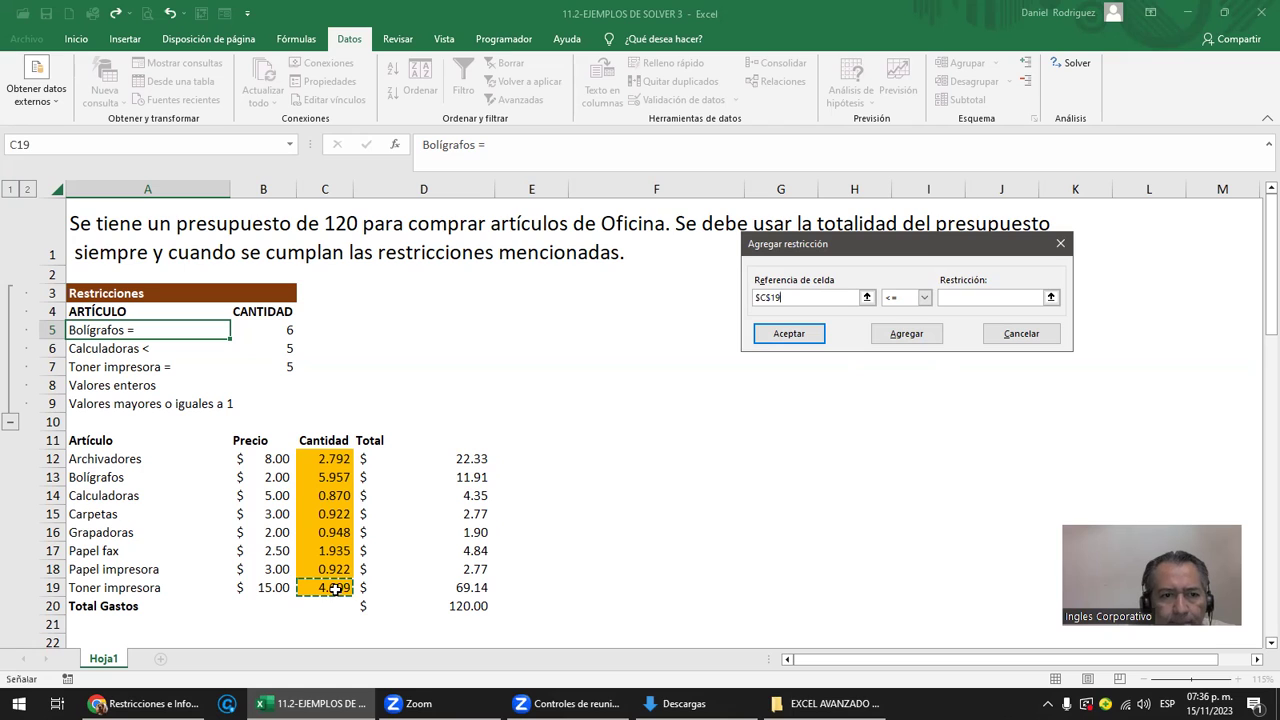
click(925, 298)
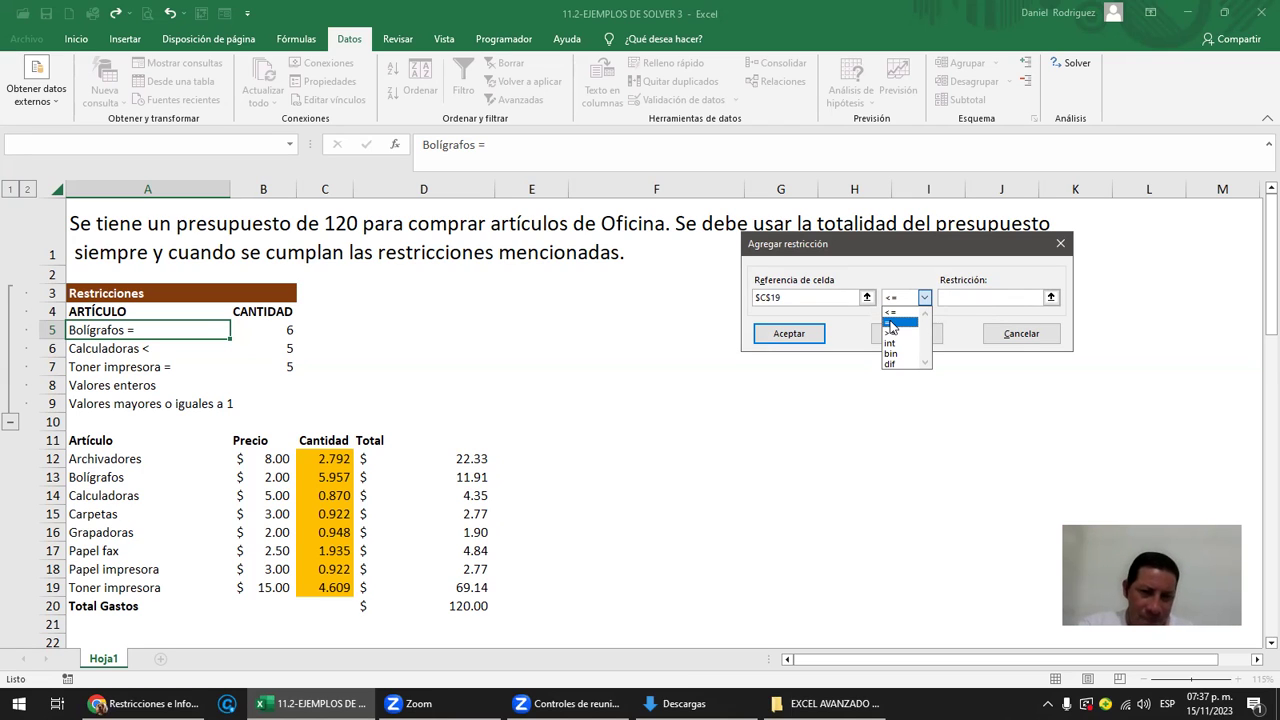
click(890, 322)
click(956, 298)
click(290, 367)
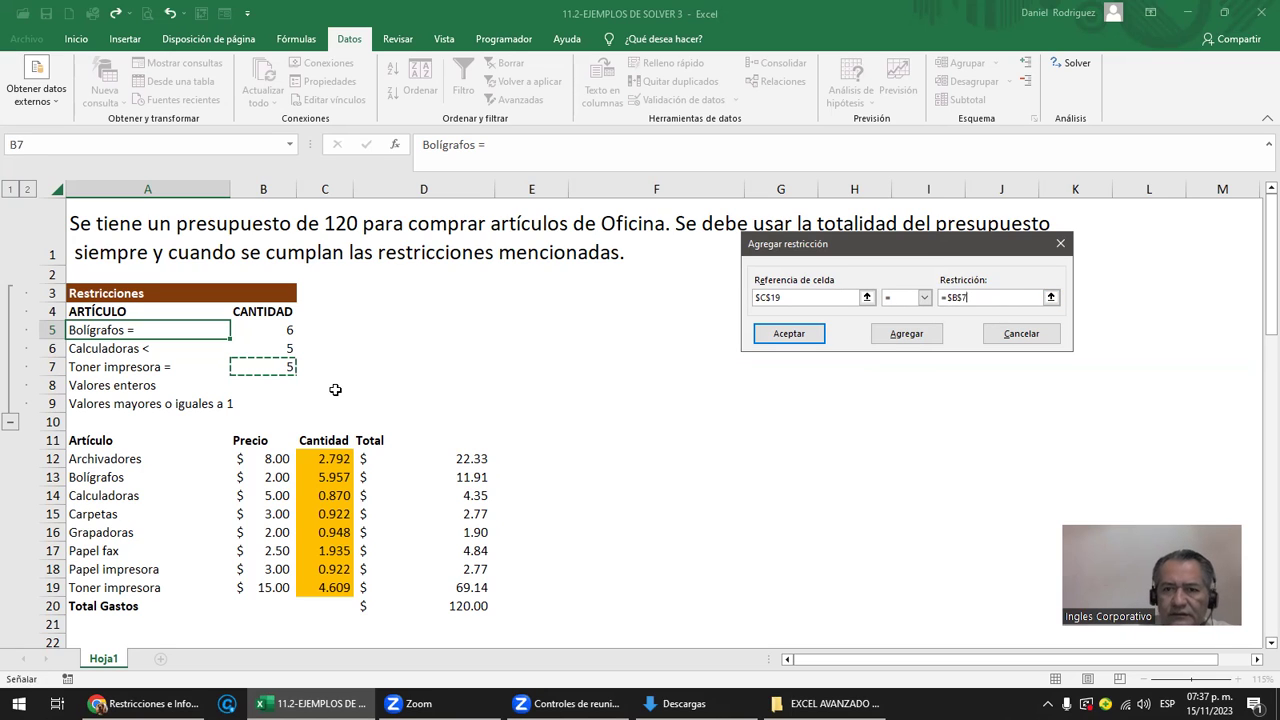
click(906, 334)
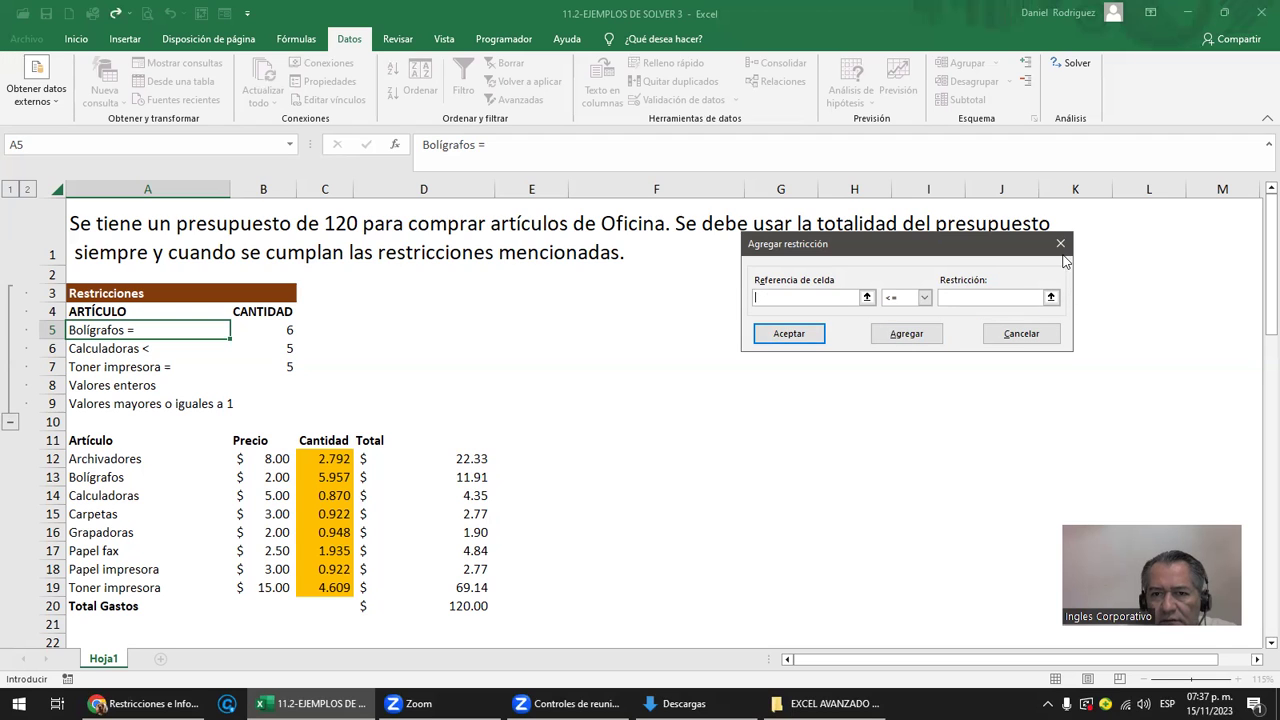
- Dismiss the empty-reference error, close the constraint form and solve for an integer 120.00 solution
click(801, 340)
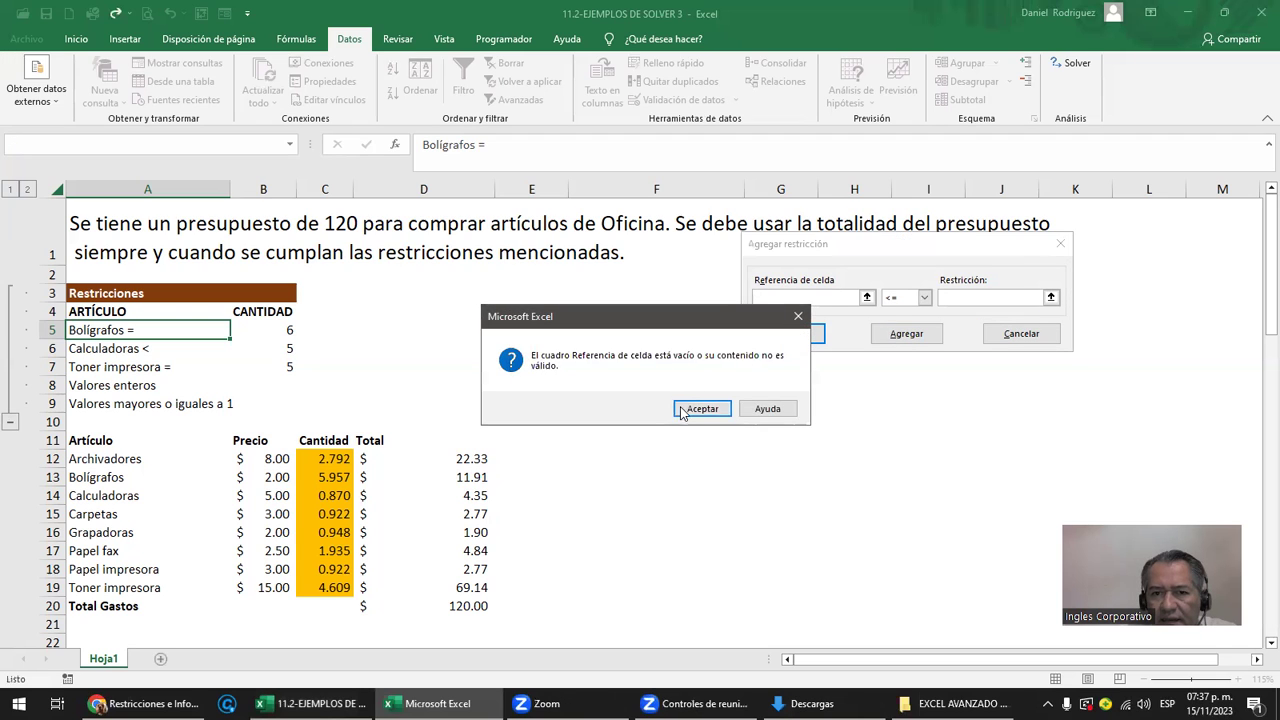
click(690, 408)
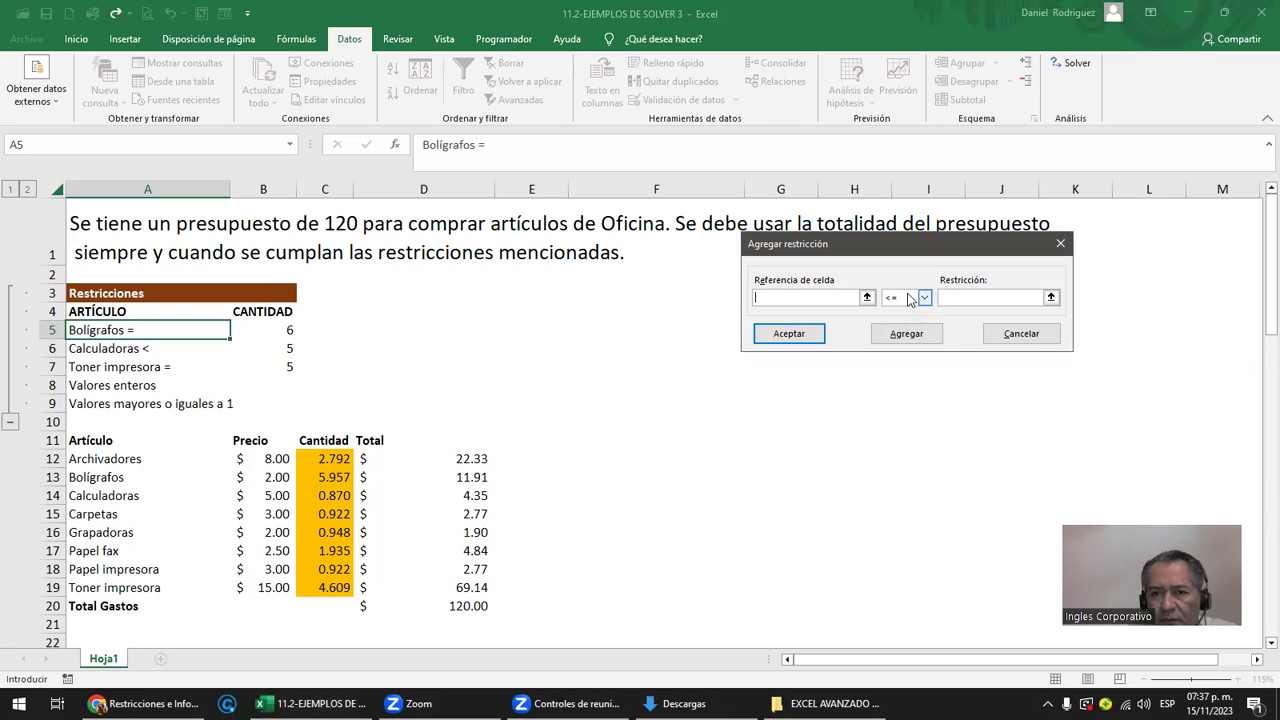
click(1062, 243)
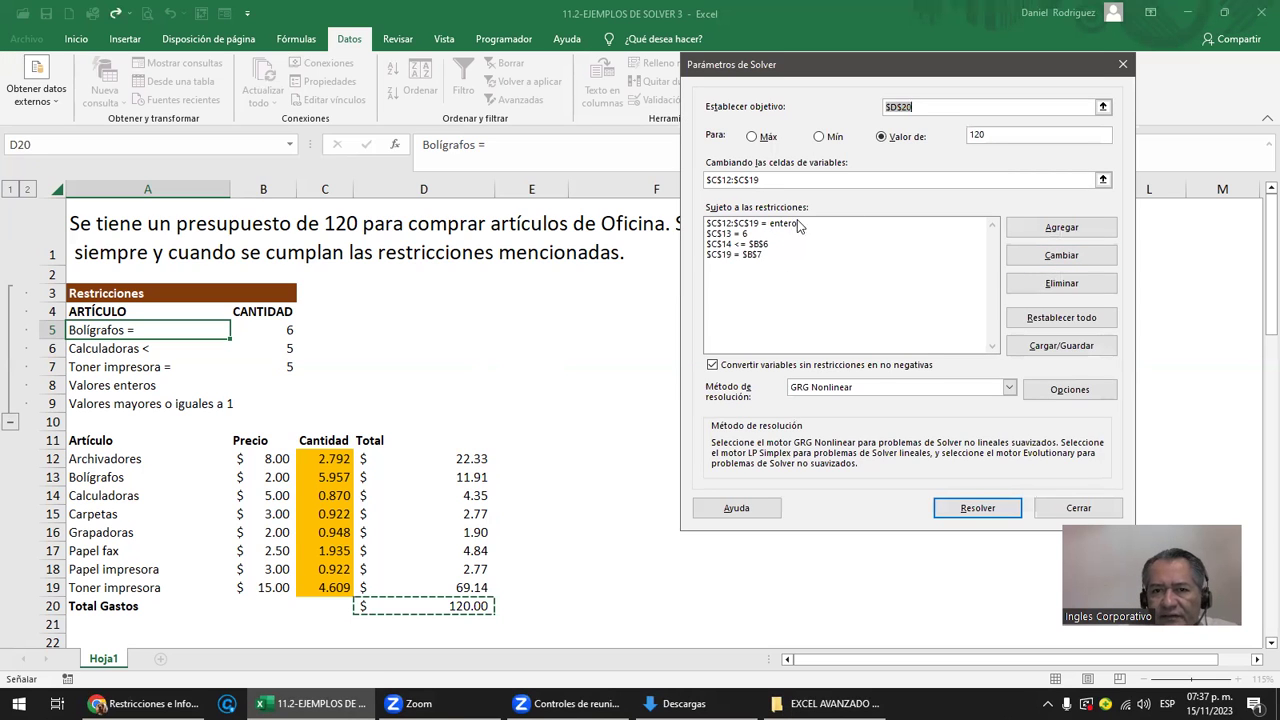
click(963, 512)
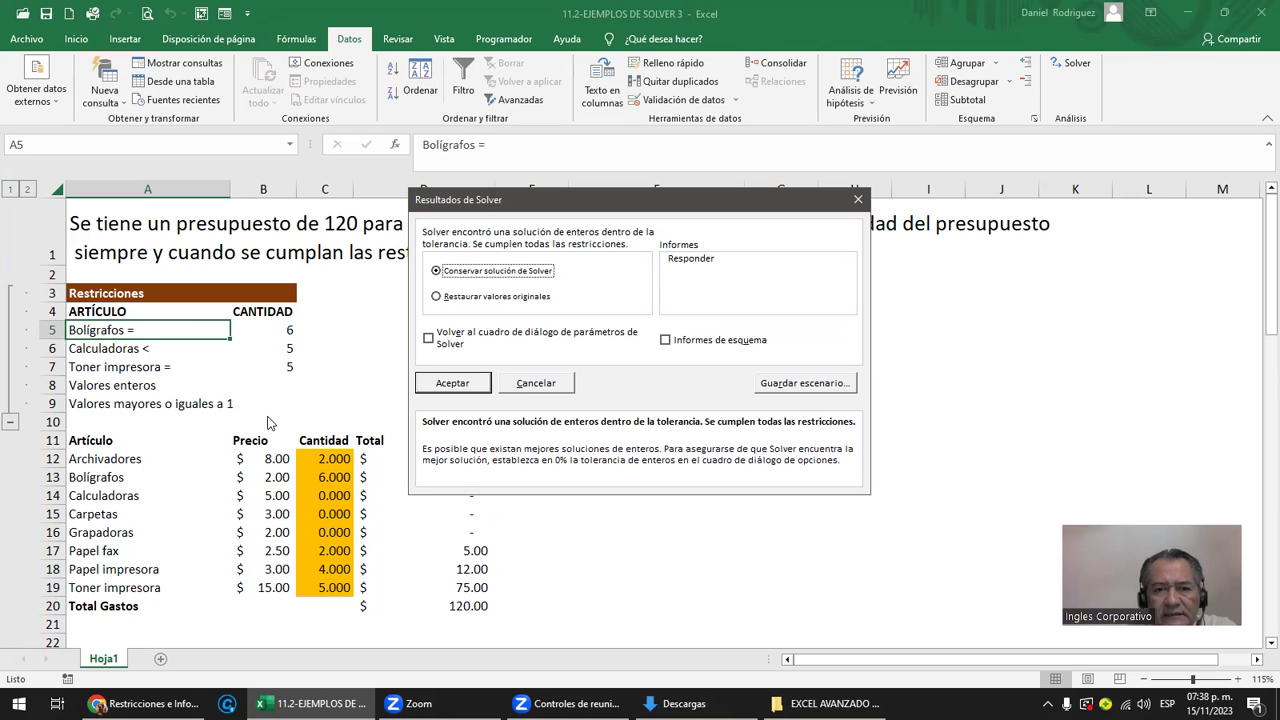
- Keep the solution and add a restriction requiring C12:C19 >= 1
click(444, 350)
click(446, 385)
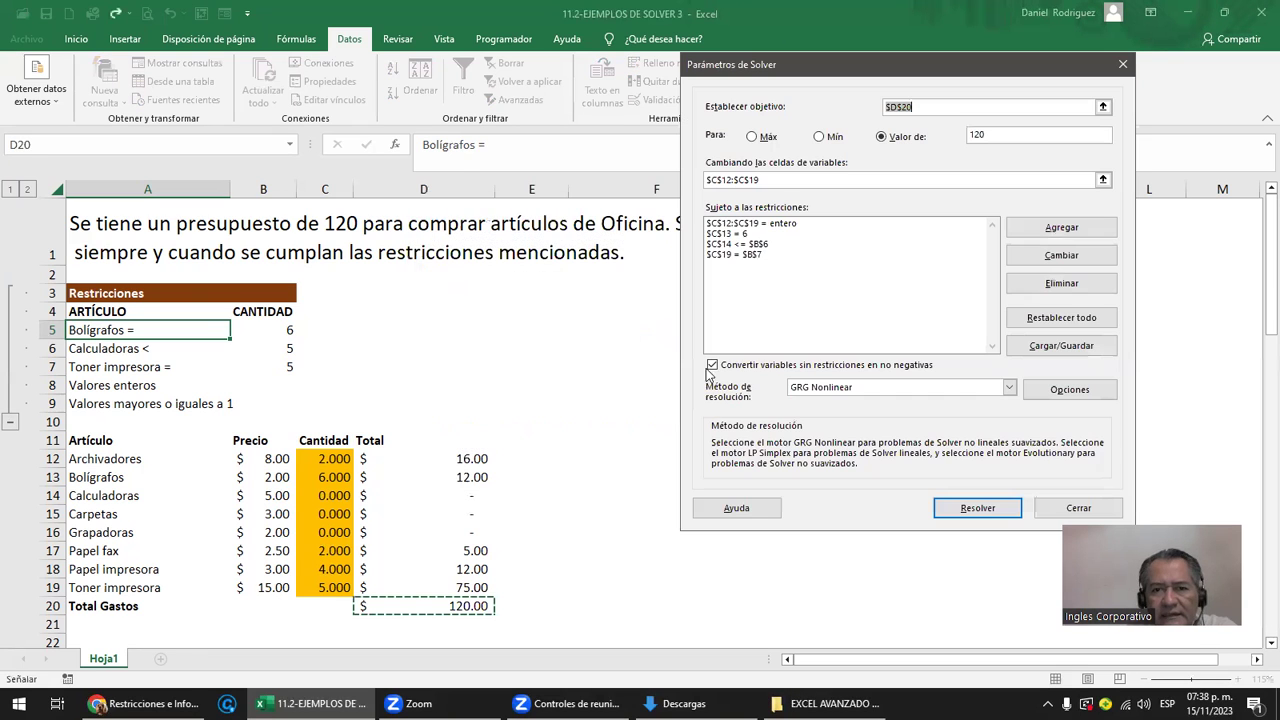
click(1053, 229)
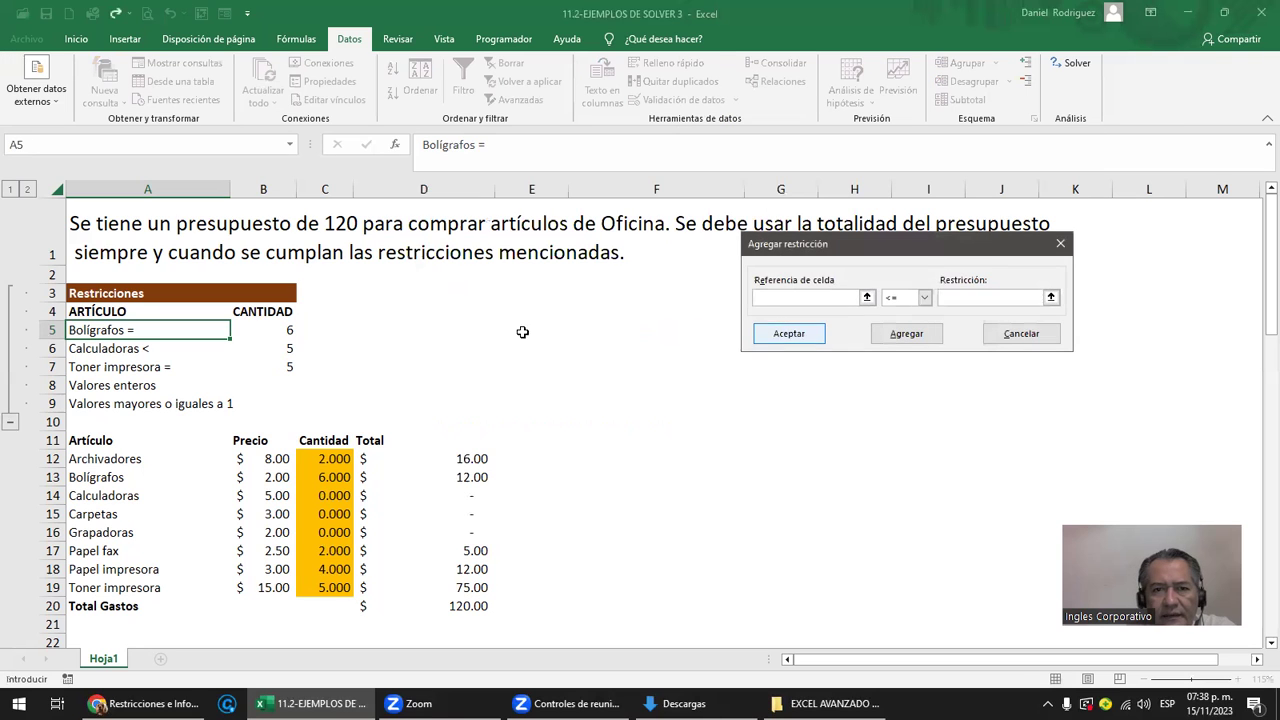
drag(334, 460, 352, 590)
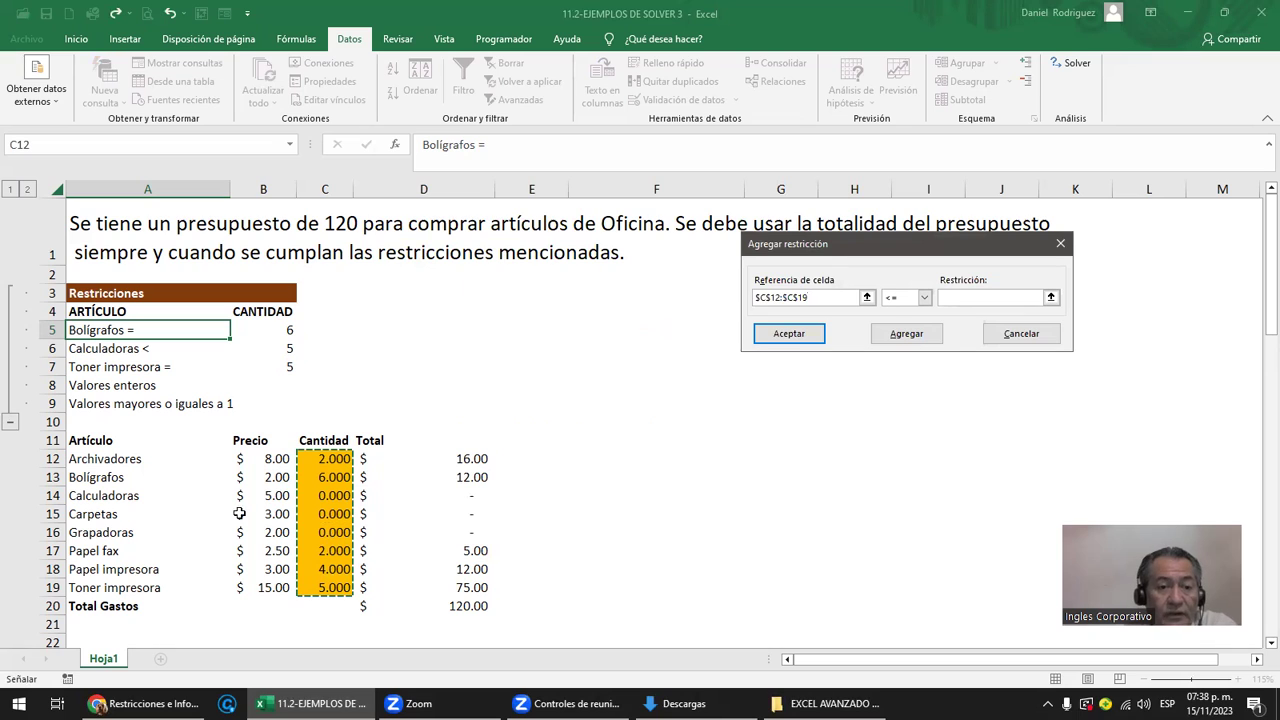
click(924, 297)
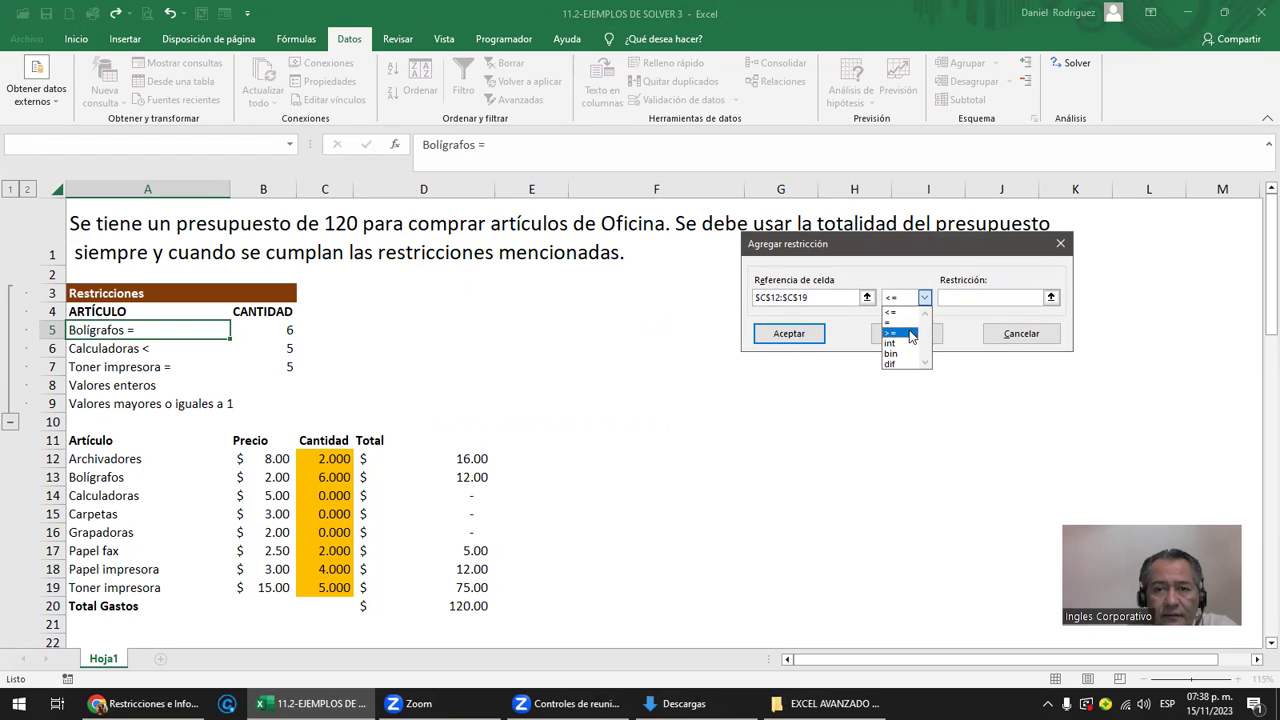
click(910, 332)
text(1)
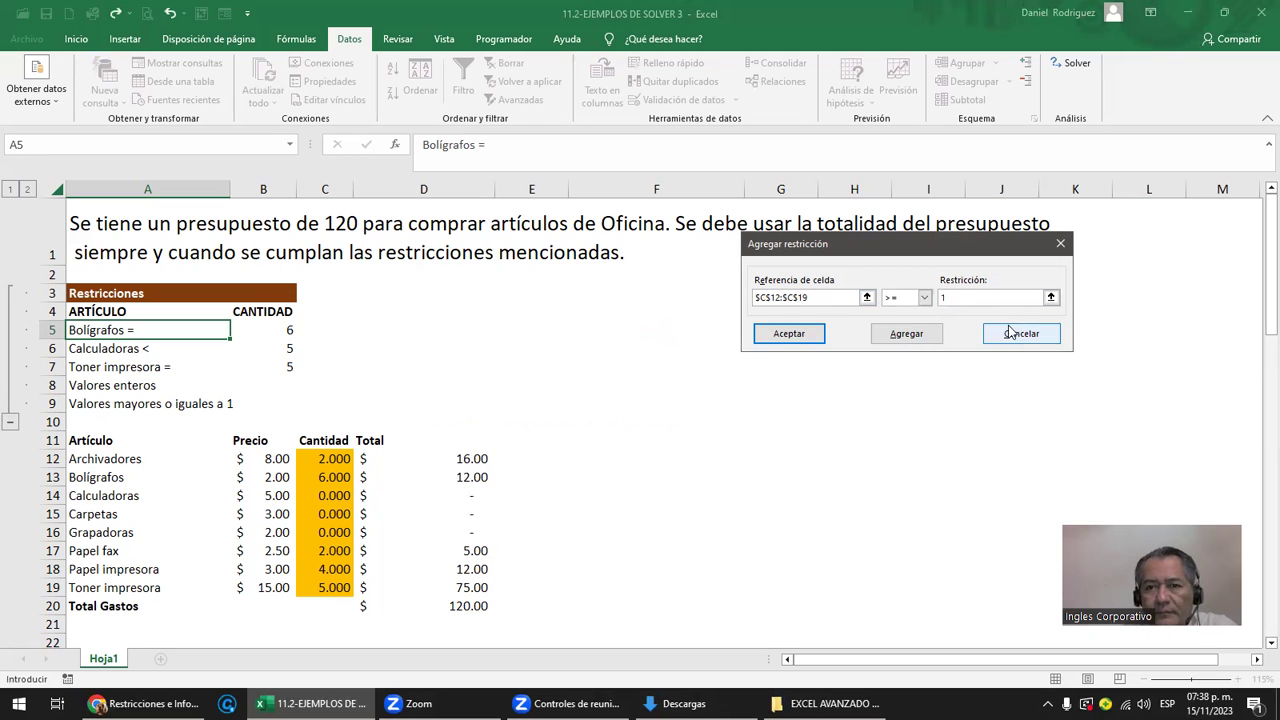
click(908, 335)
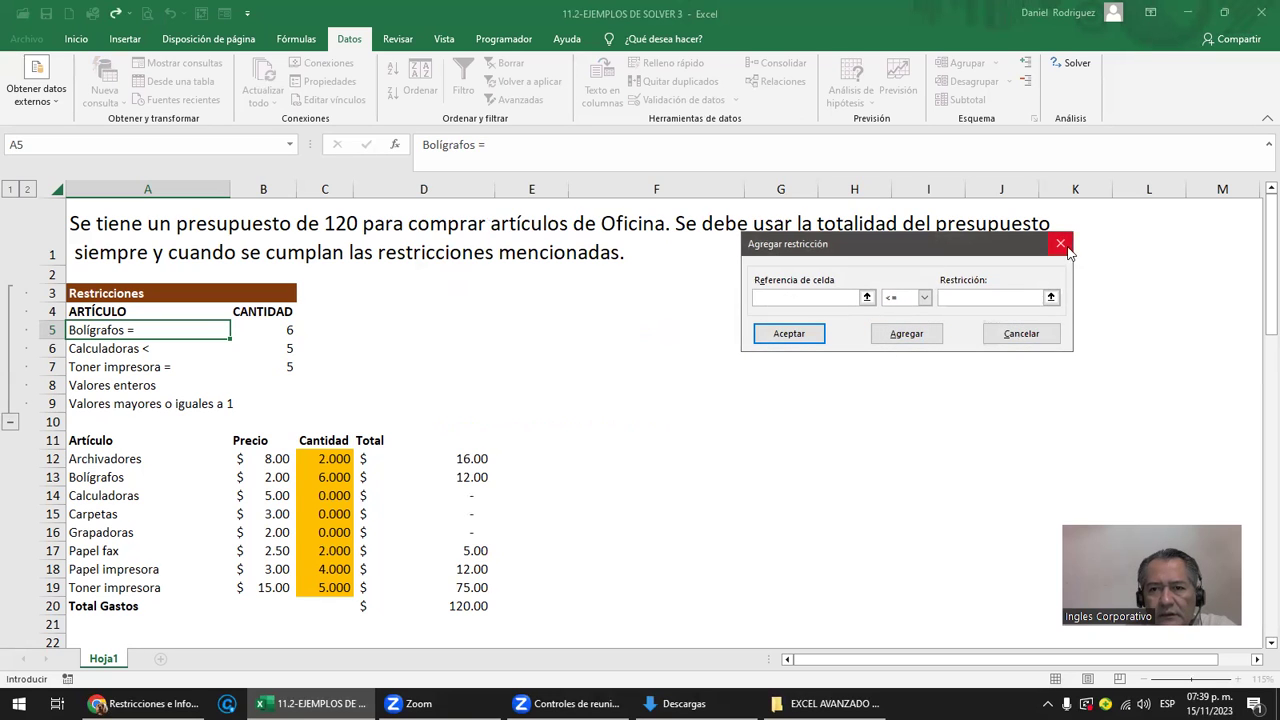
click(1066, 248)
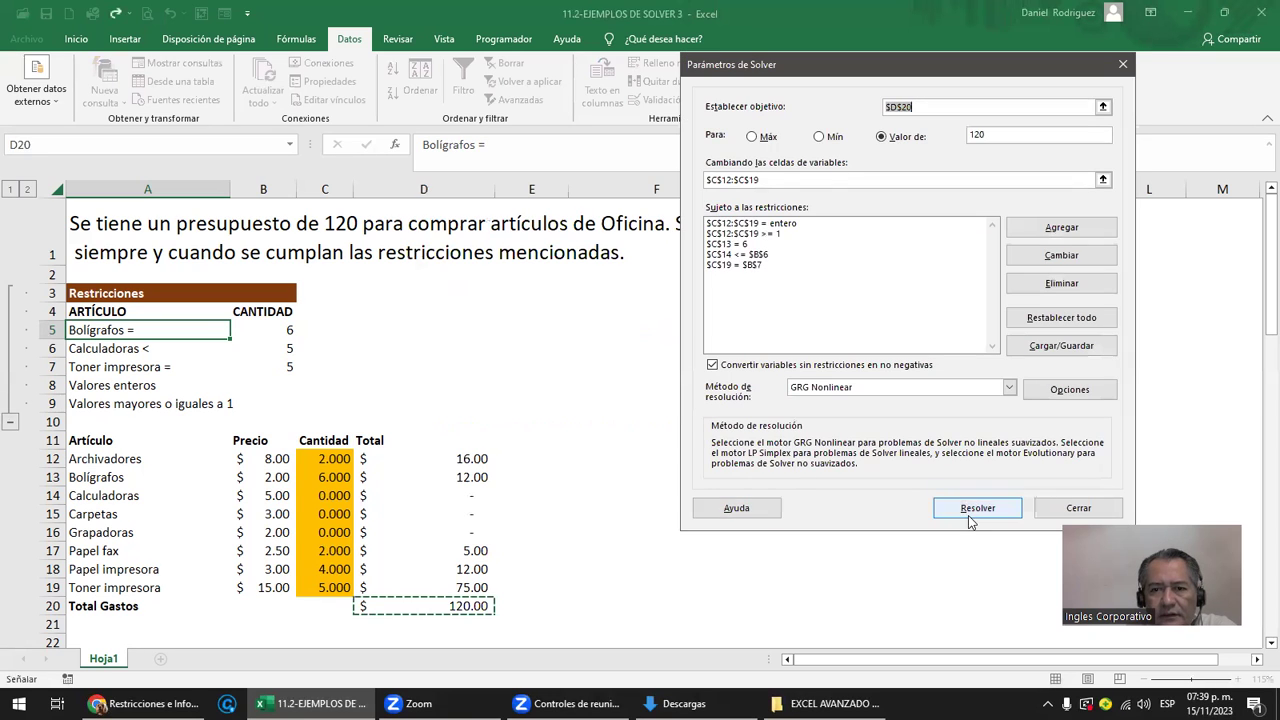
- Re-run Solver (Papel fax 4, Grapadoras 2, total 120.00) and keep it with an Answer report
click(977, 510)
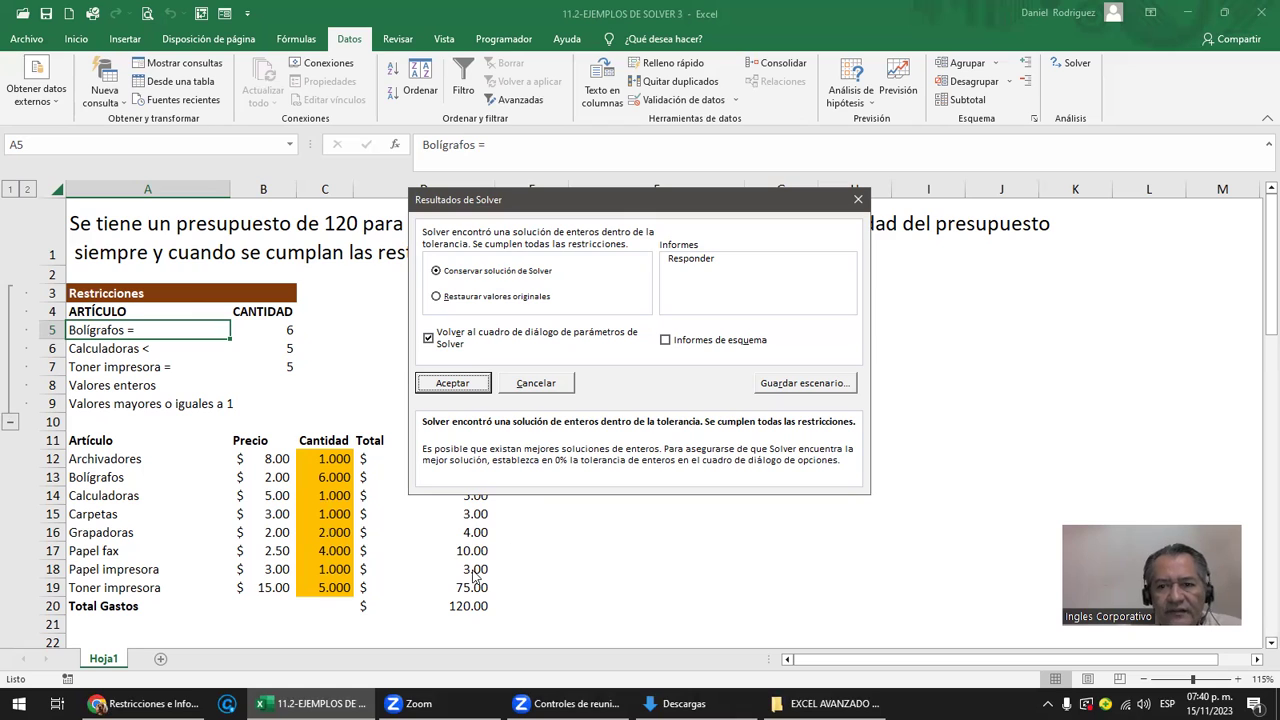
click(710, 260)
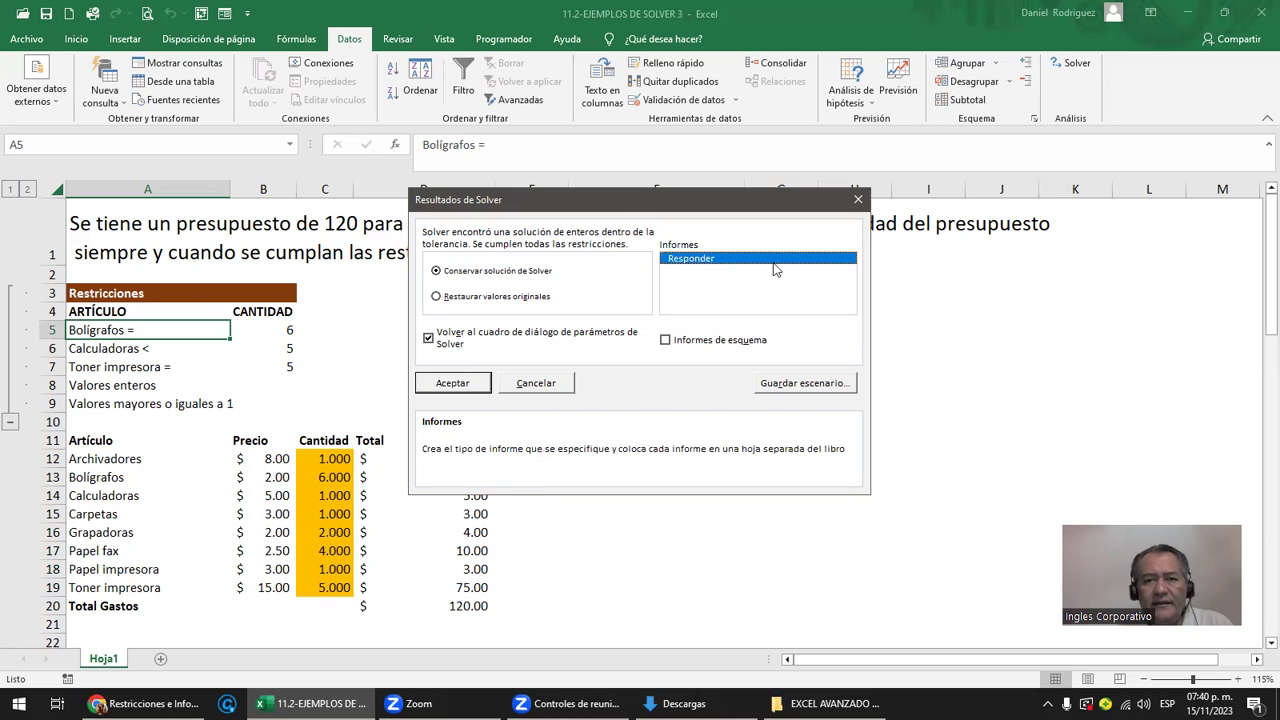
click(455, 386)
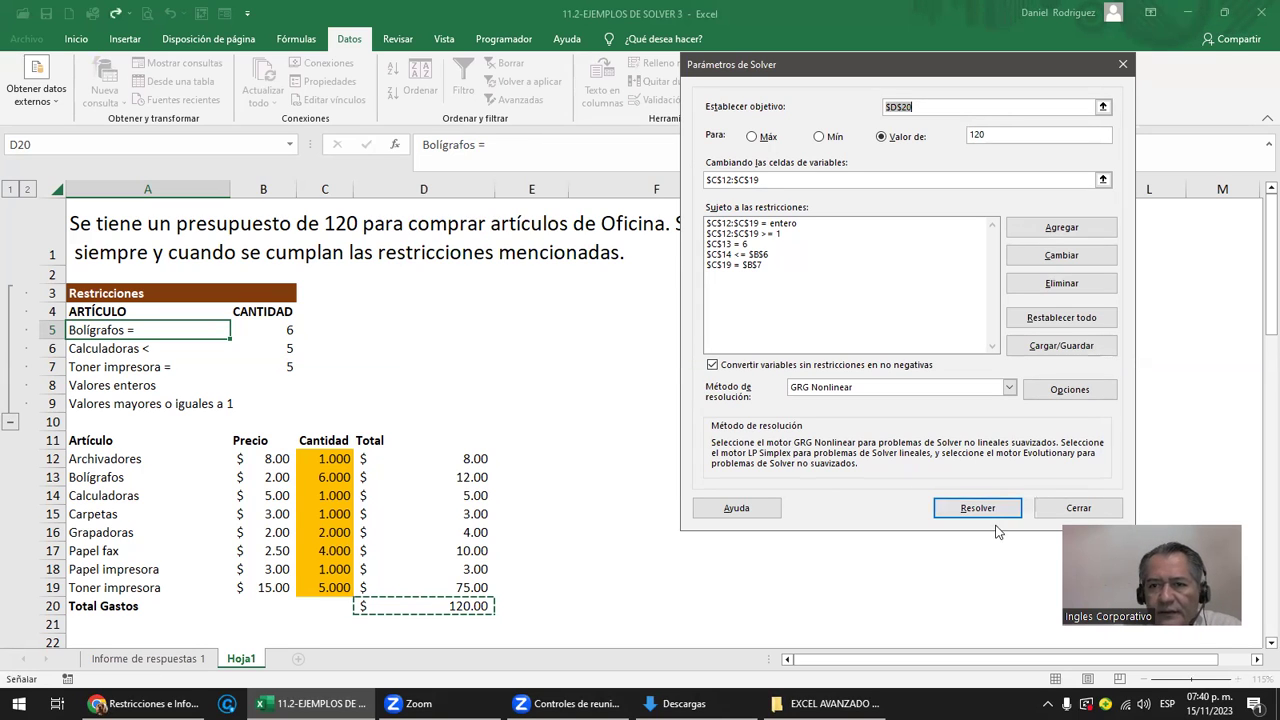
- Close Solver, reopen it with B6 as objective, then cancel without changing the model
click(1074, 508)
click(578, 511)
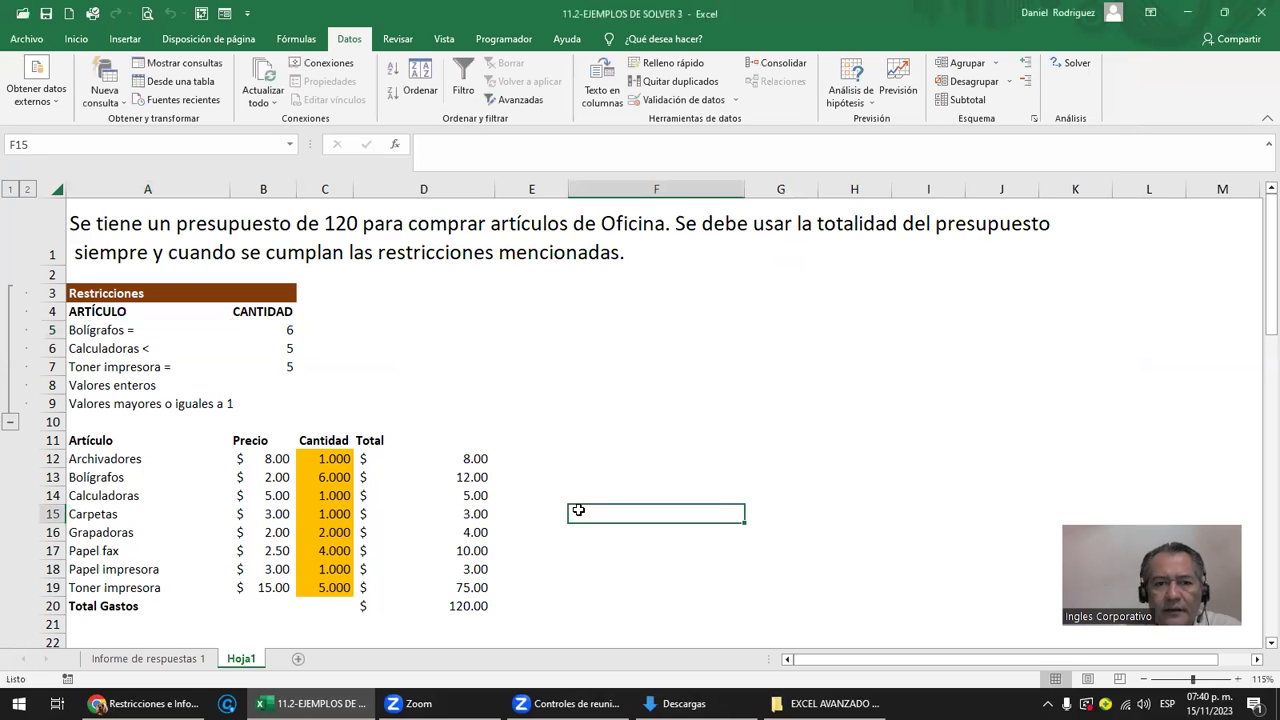
click(1070, 63)
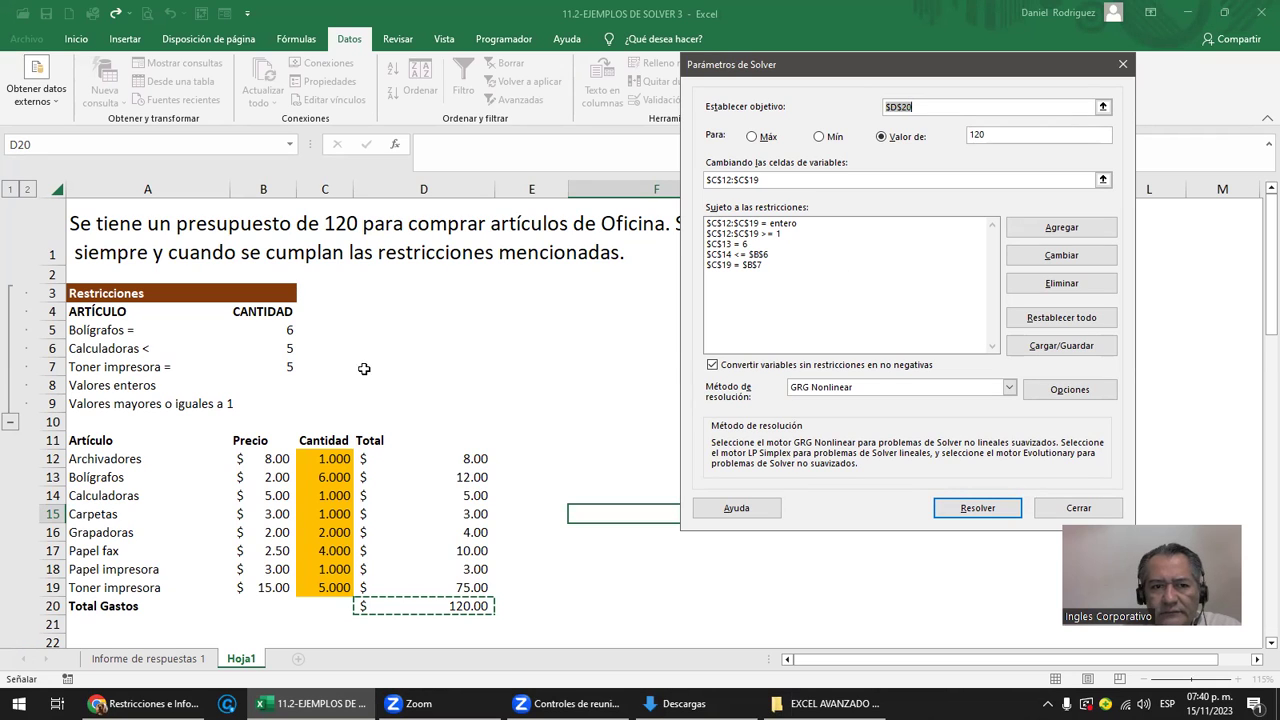
click(283, 347)
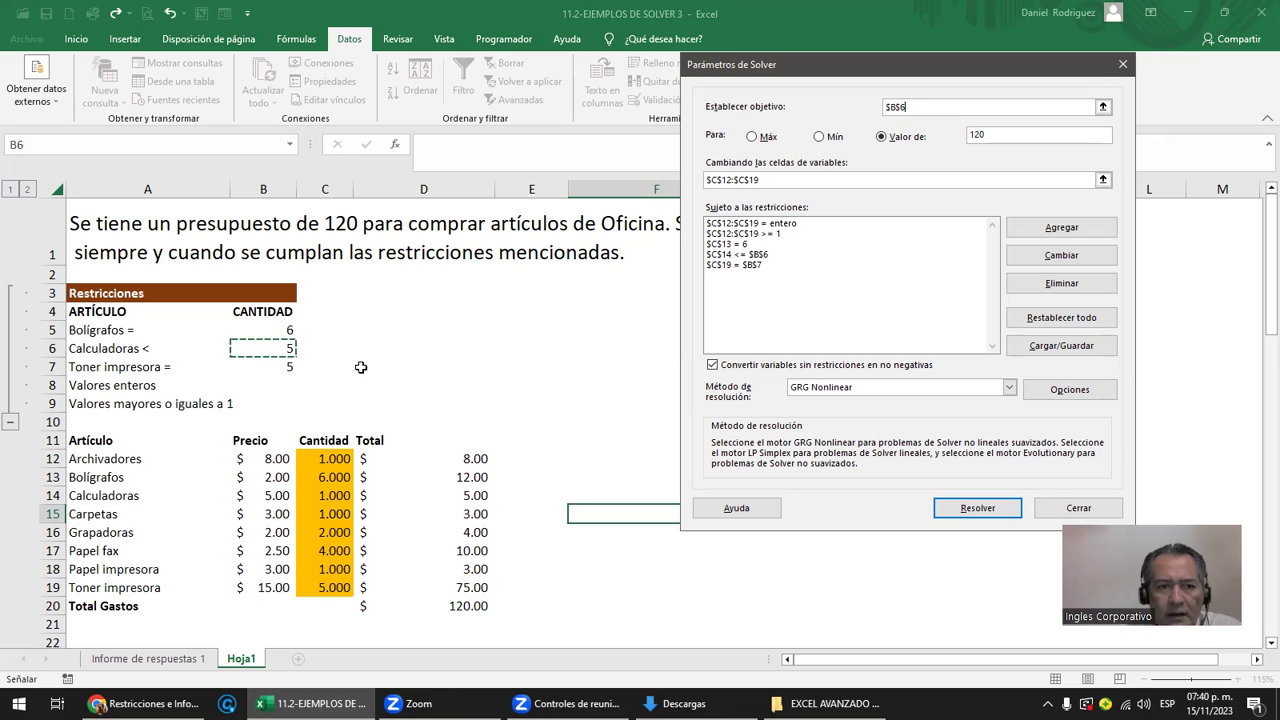
text(4)
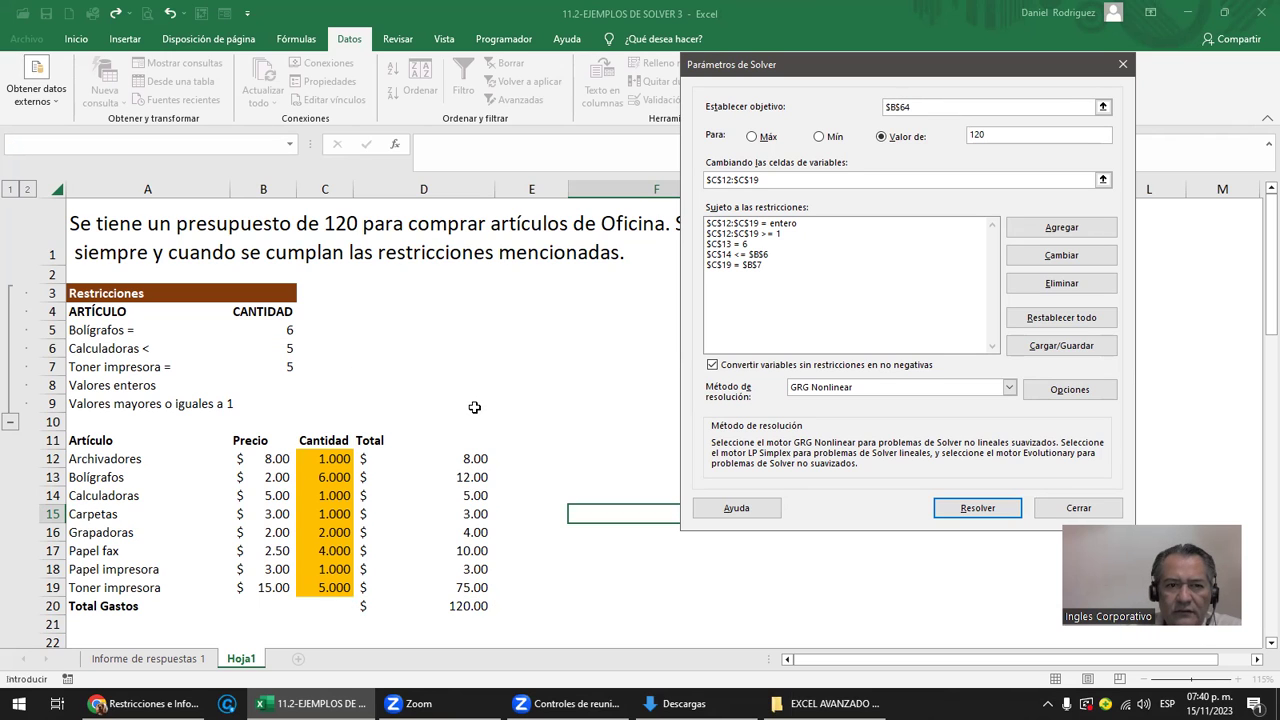
key(Escape)
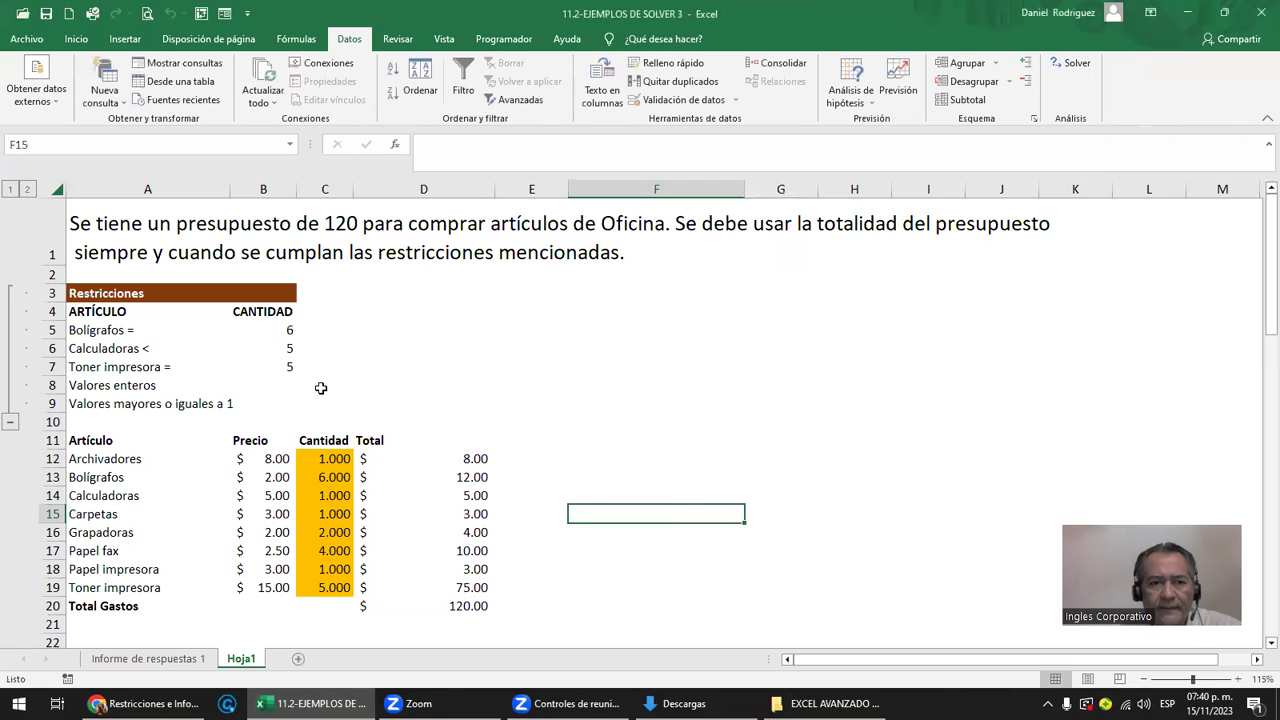
- Lower the calculators and toner limits in B6 and B7 from 5 to 4
click(283, 348)
text(4)
key(Return)
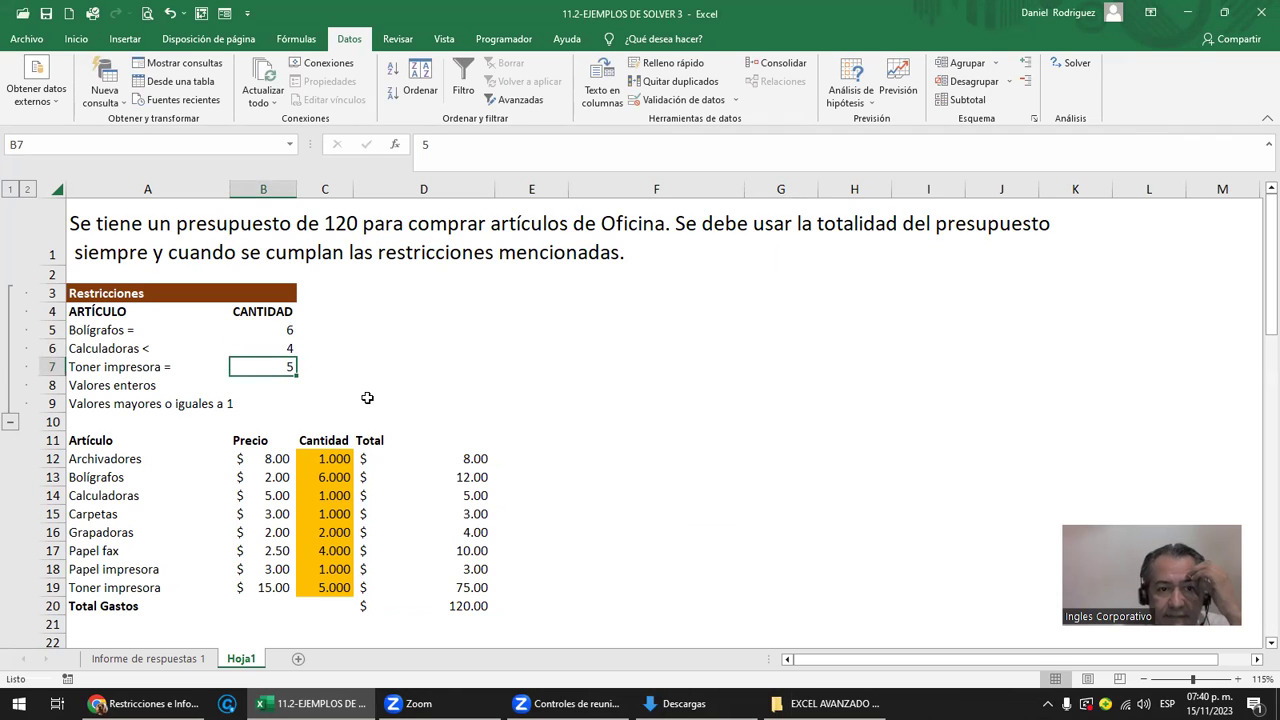
text(4)
key(Return)
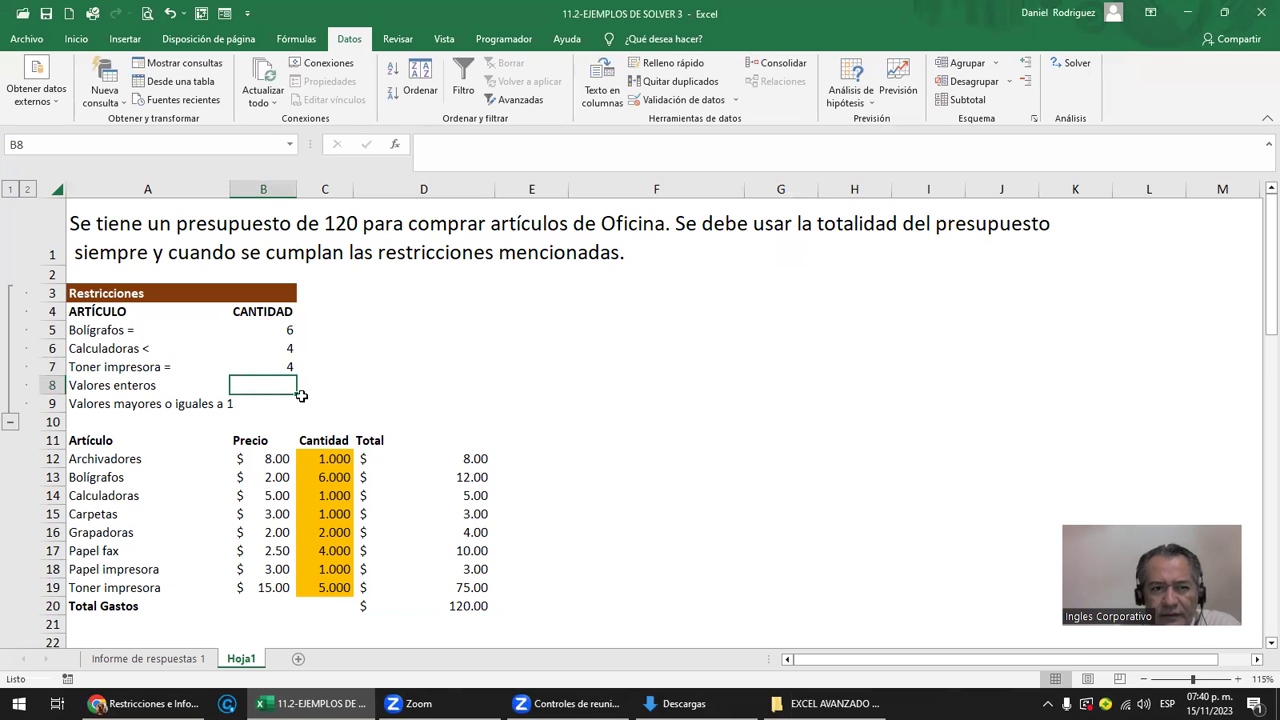
- Run Solver, accept the objective-must-be-a-formula error, close its dialogs, then reselect C12:C19 and B6
click(1070, 63)
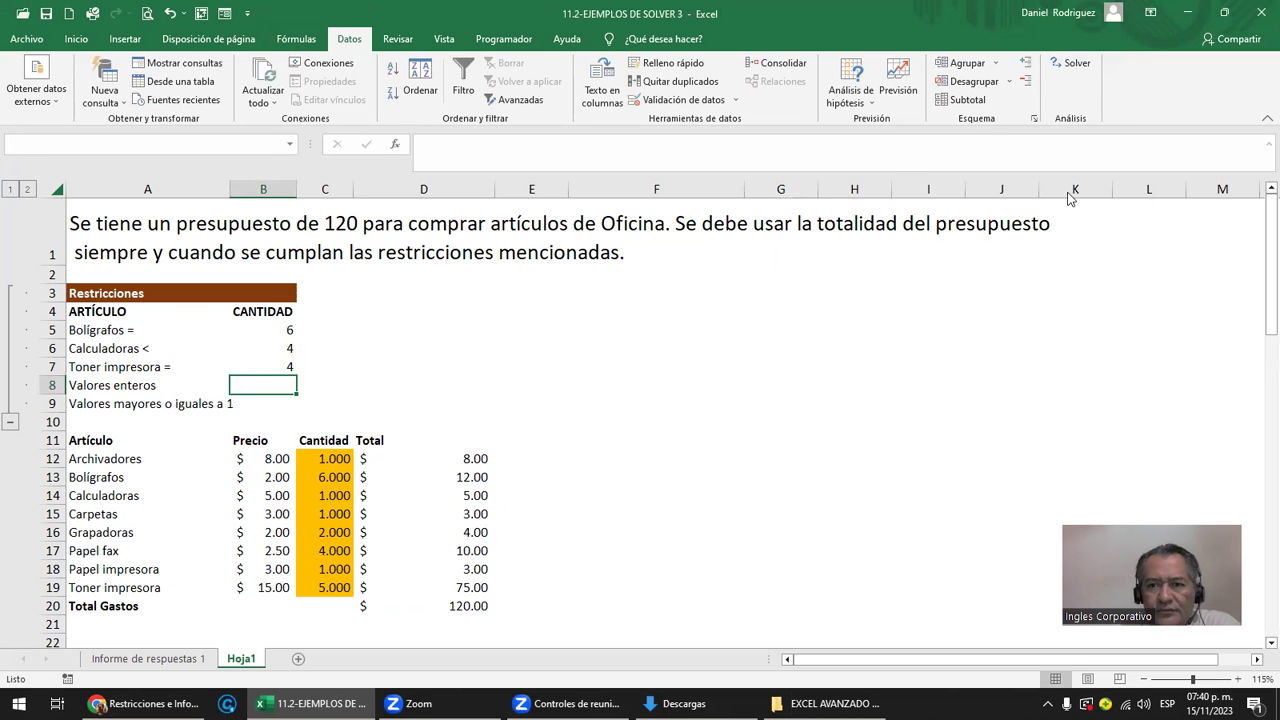
click(962, 514)
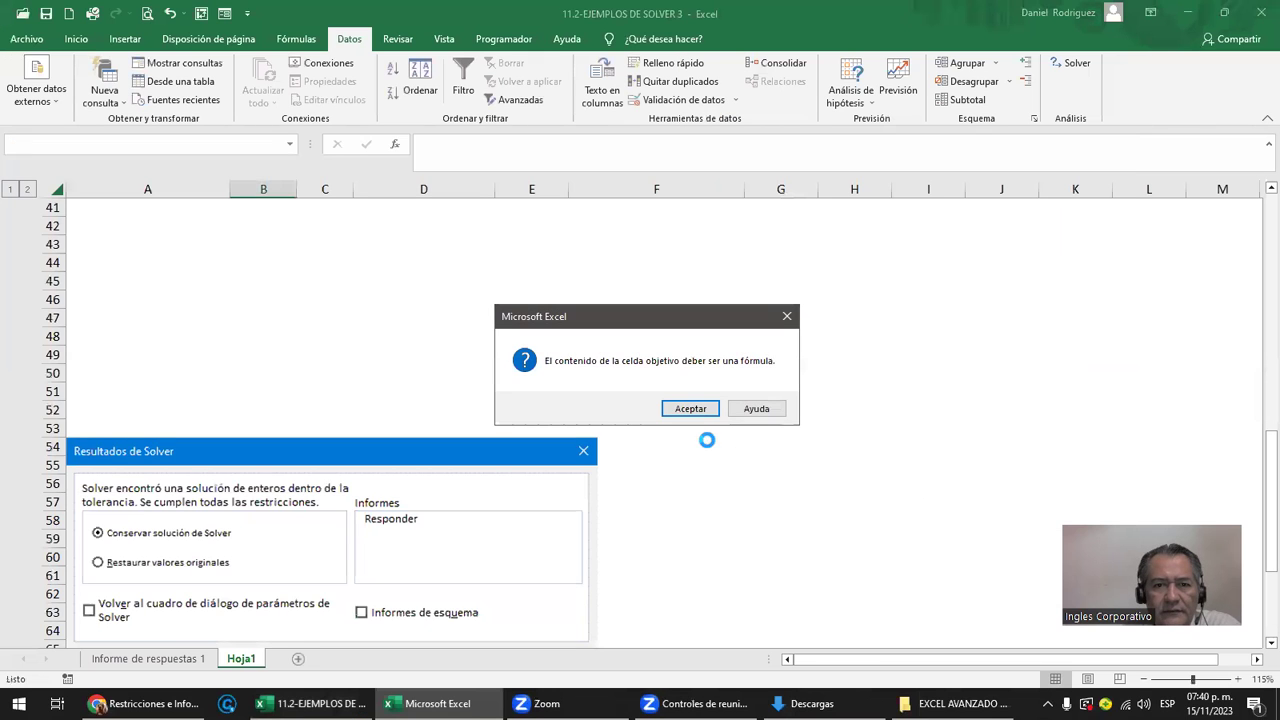
click(690, 408)
click(1077, 507)
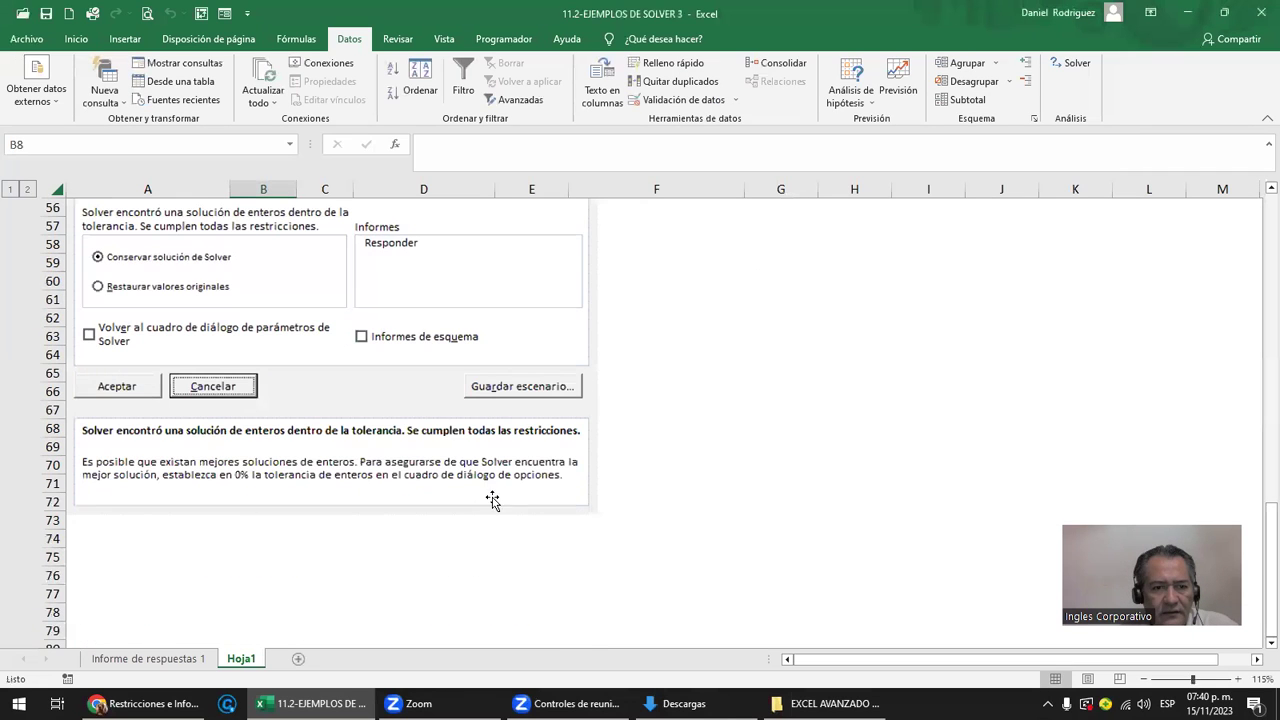
key(Return)
scroll(250, 510, up, 13)
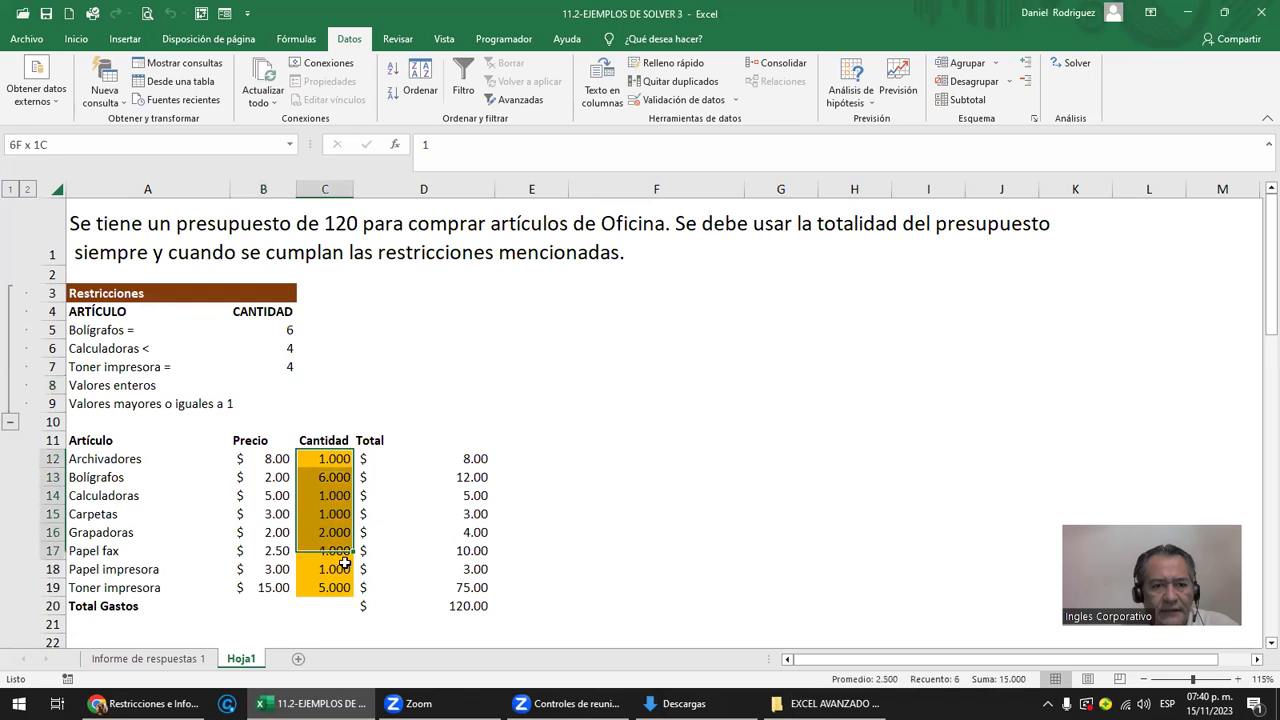
drag(334, 458, 334, 588)
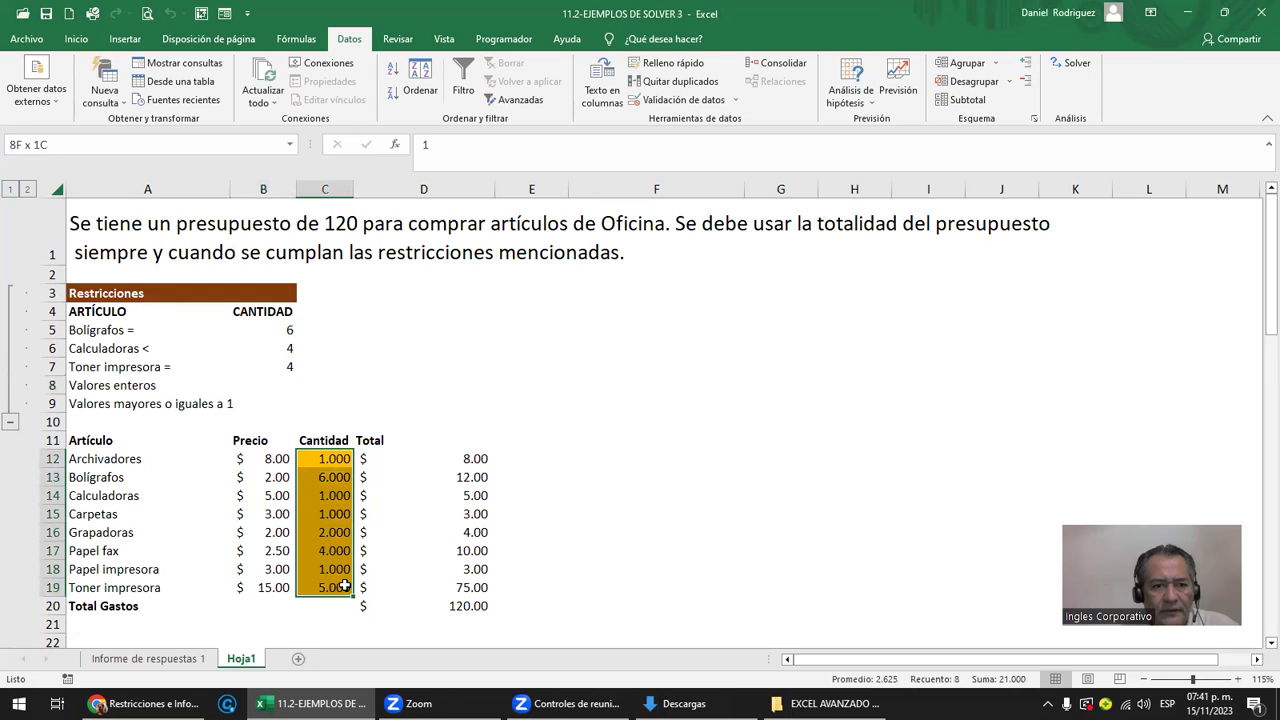
click(274, 348)
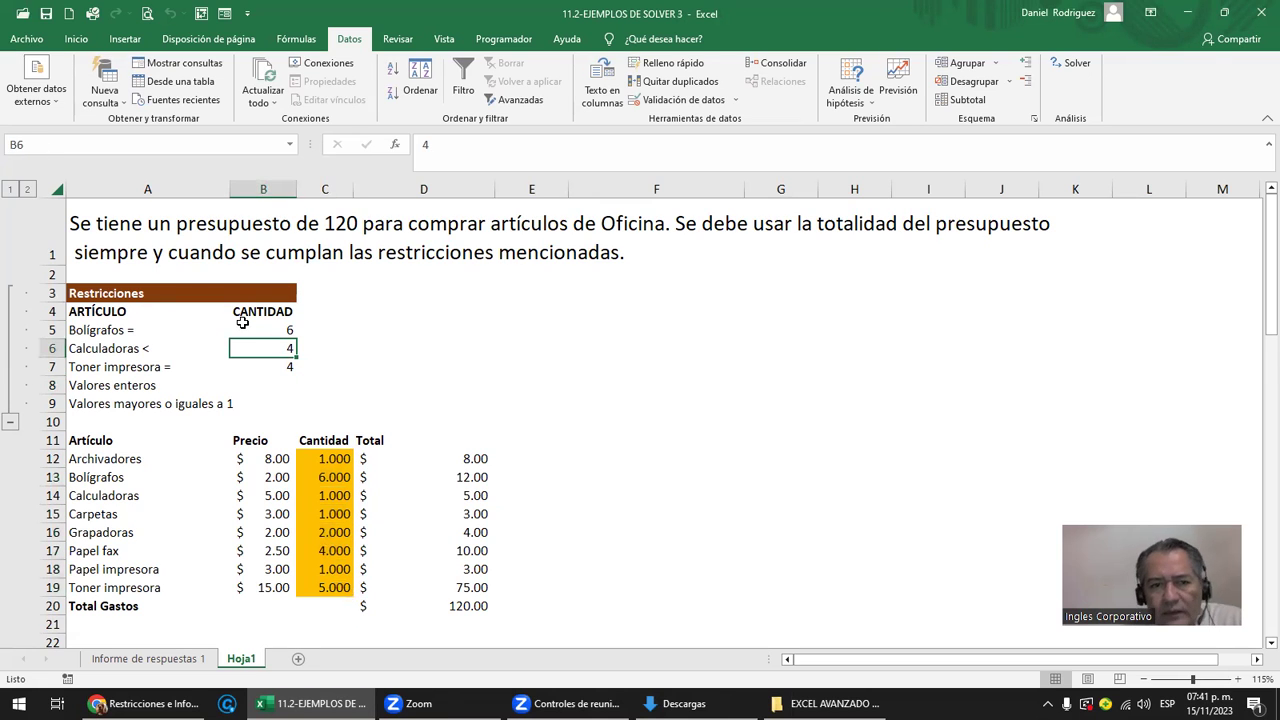
- Close the SOLVER 3 workbook without saving and pick the 11.5- MAXIMIZAR PRODUCCION CON SOLVER file
click(1257, 18)
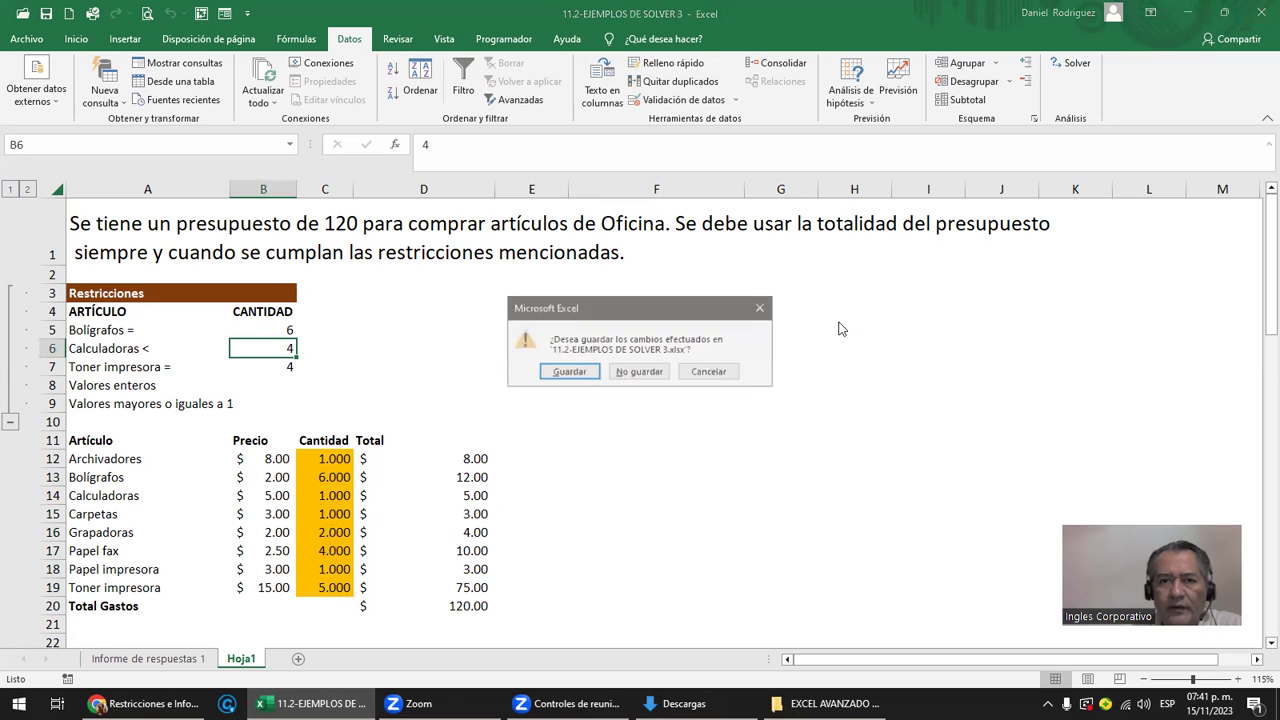
click(640, 372)
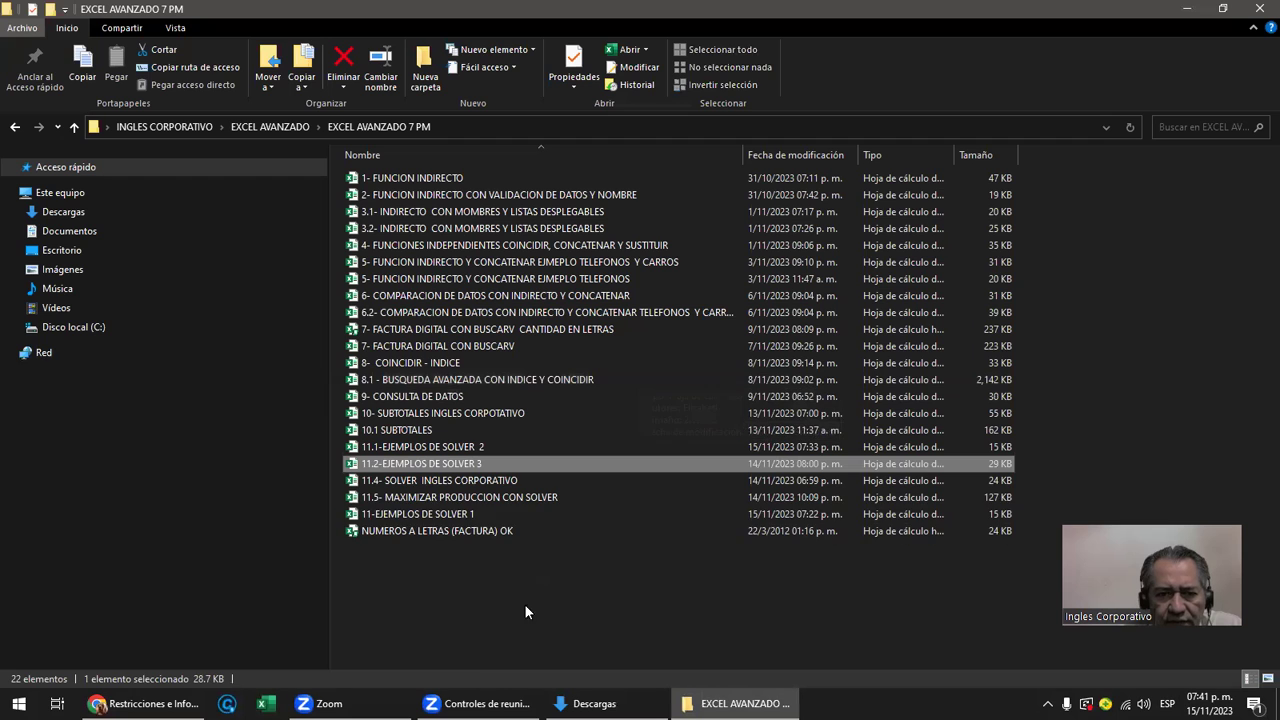
click(441, 590)
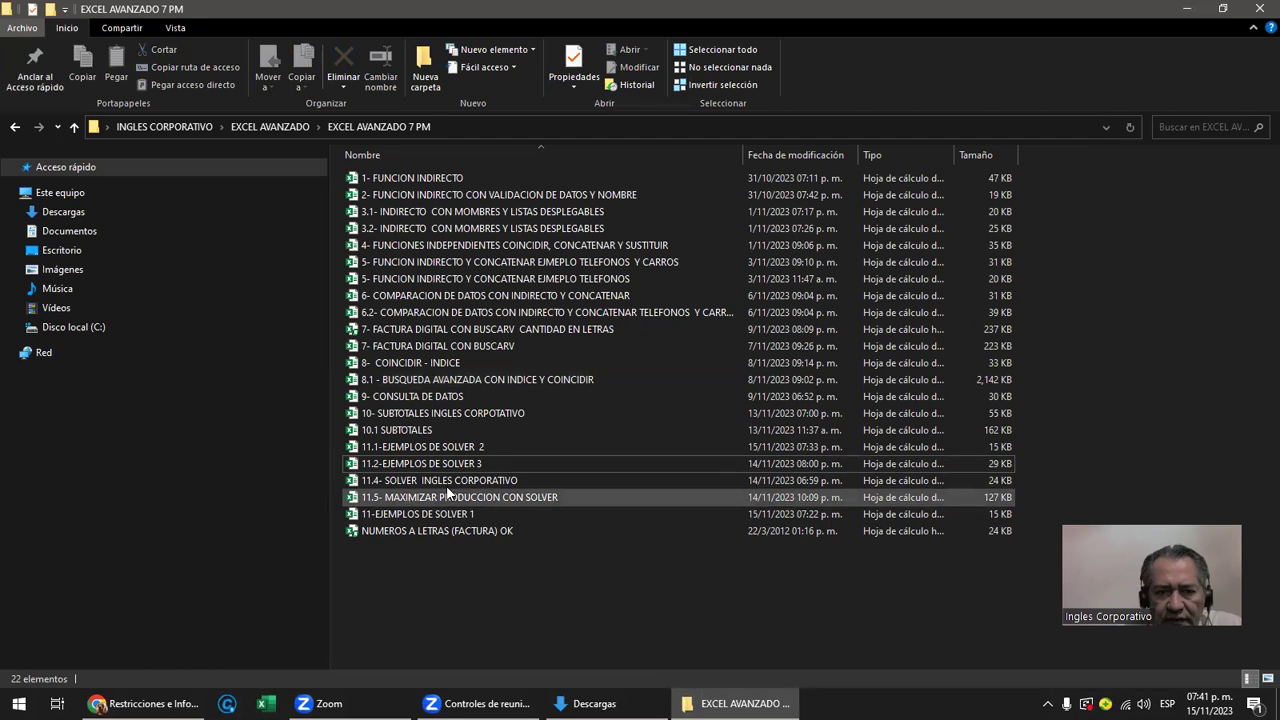
mouse_move(499, 497)
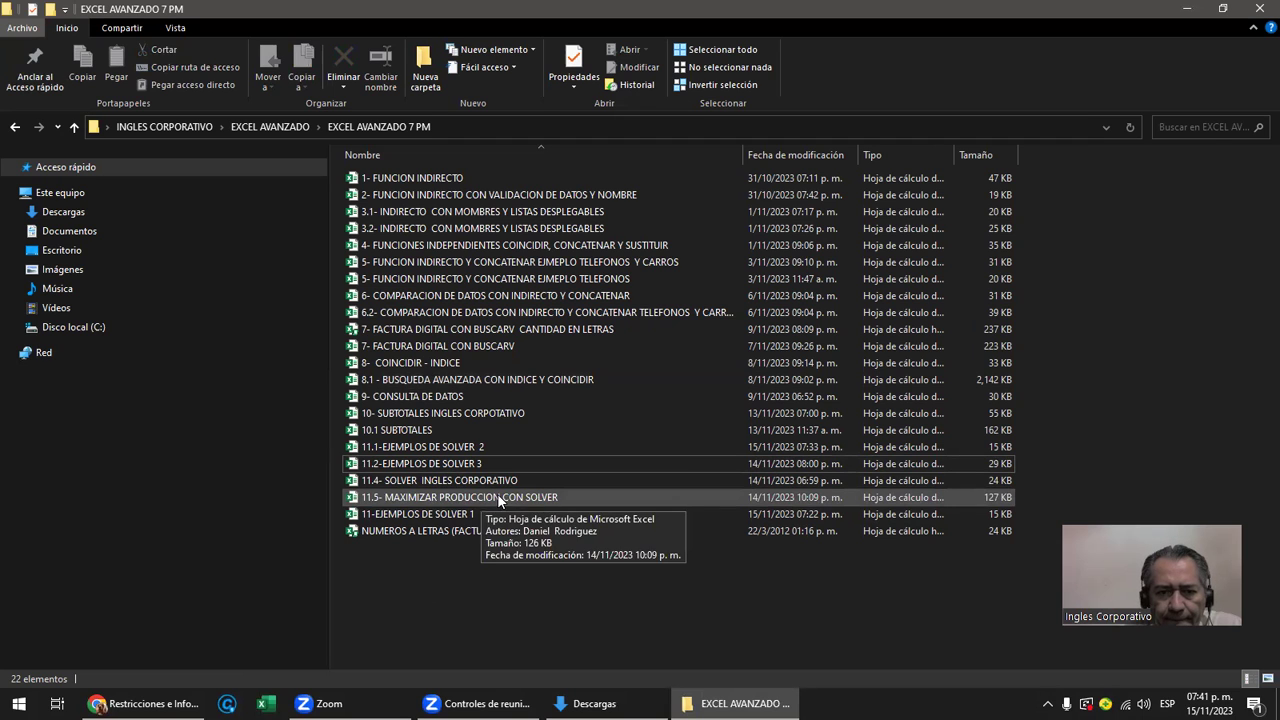
click(425, 481)
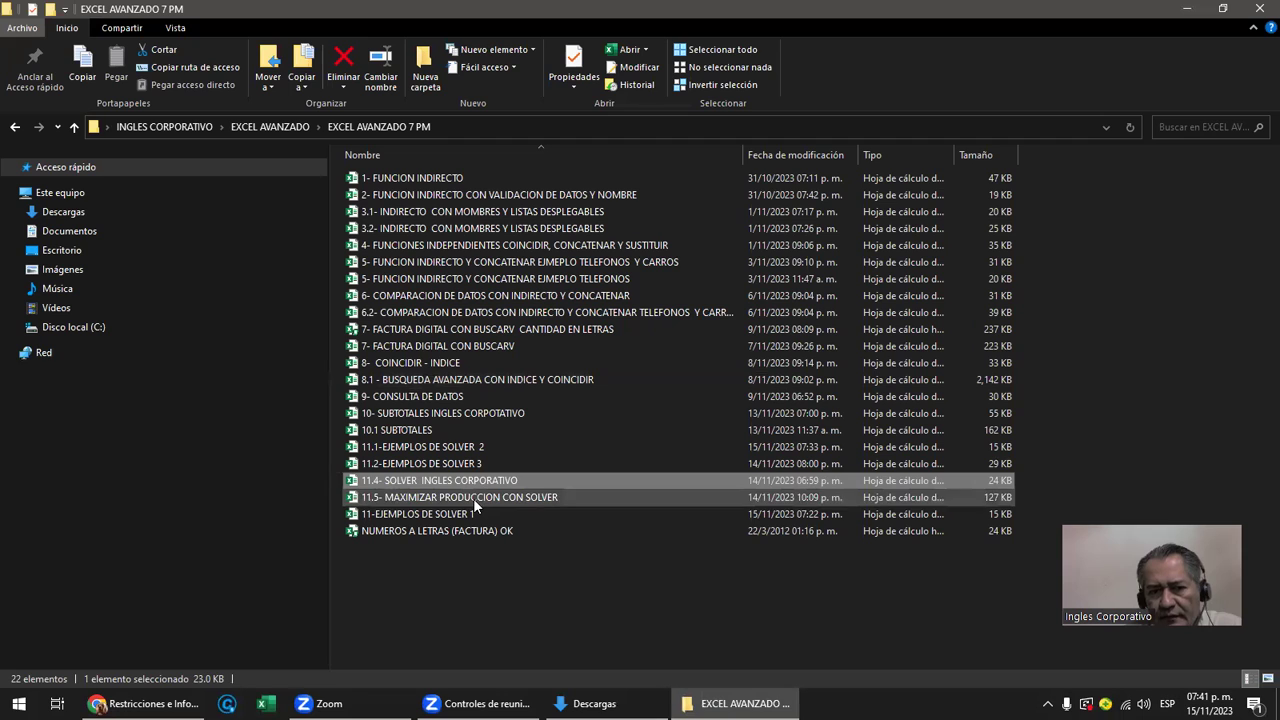
click(474, 498)
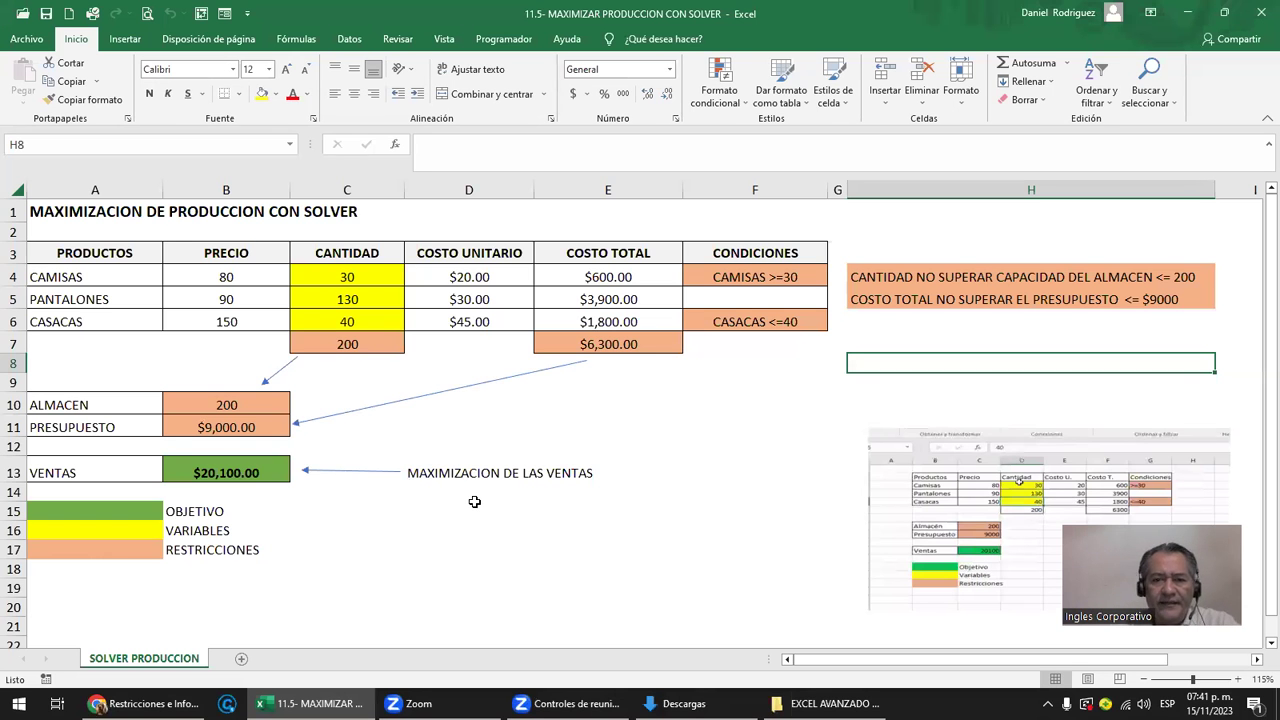
- Review the table's product names, prices, quantity variables C4:C6, unit costs and total costs
click(369, 570)
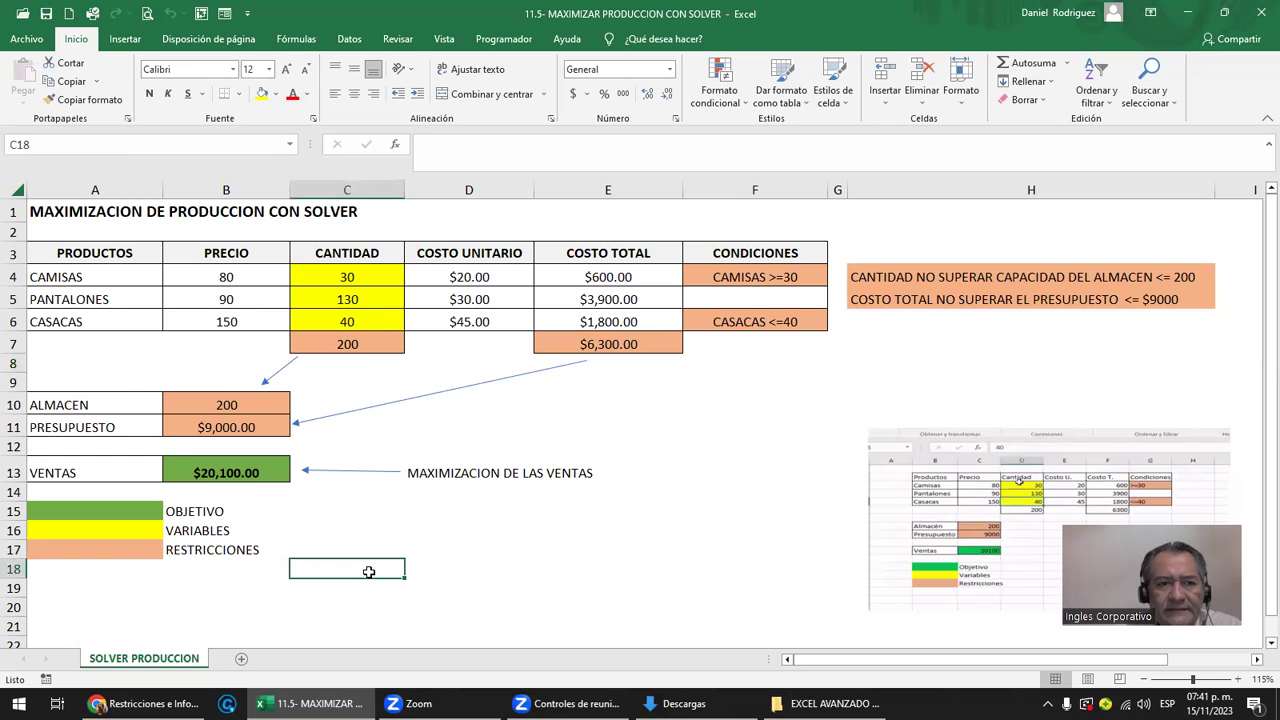
click(68, 214)
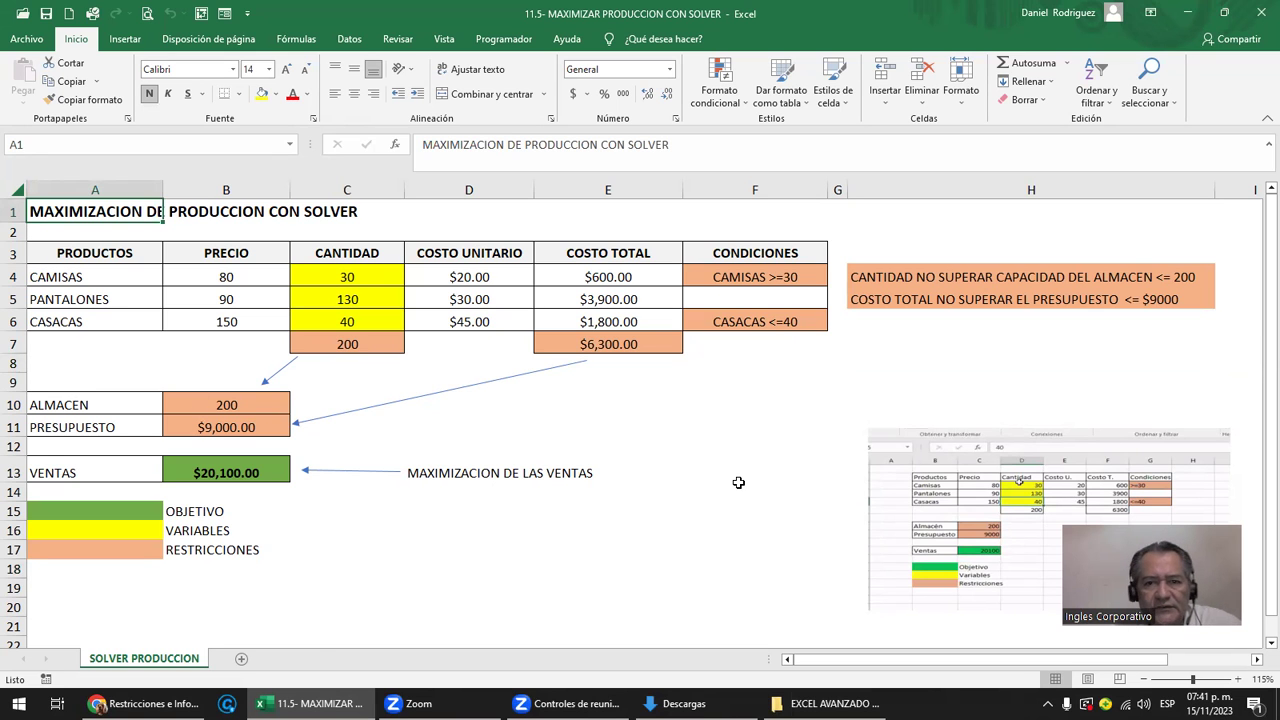
ctrl+scroll(738, 483, up, 3)
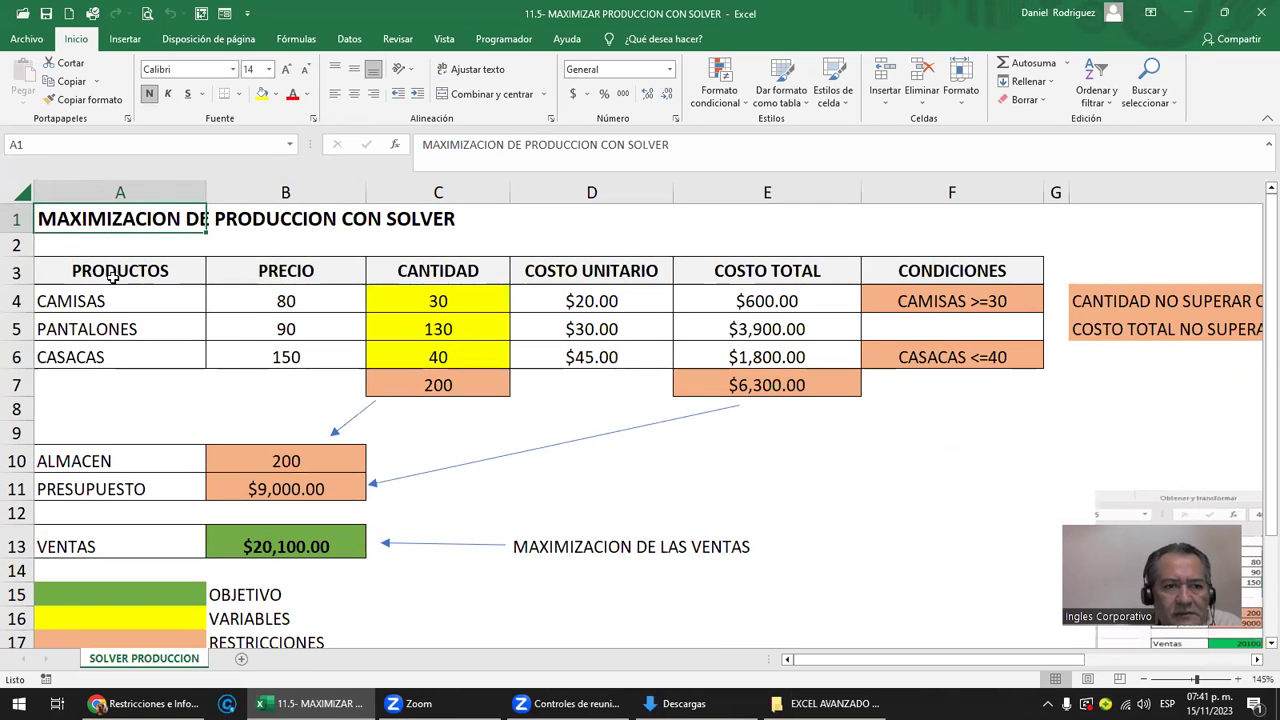
drag(112, 298, 122, 350)
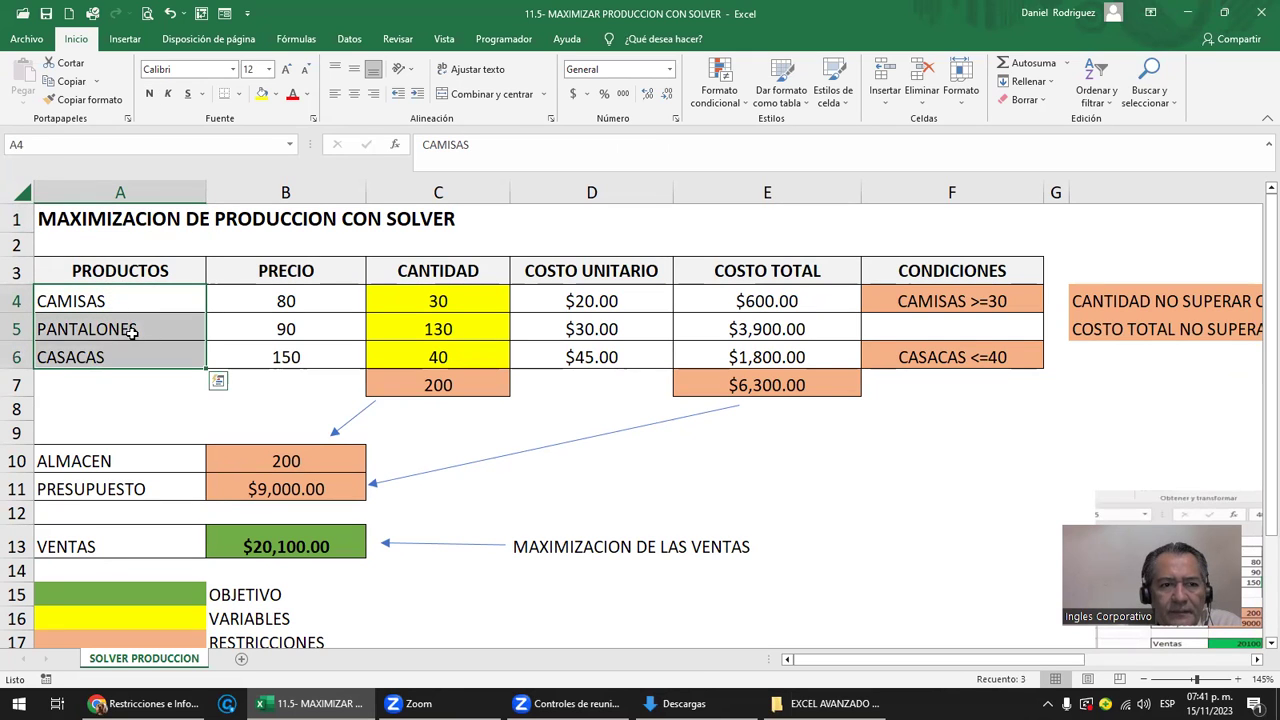
click(112, 357)
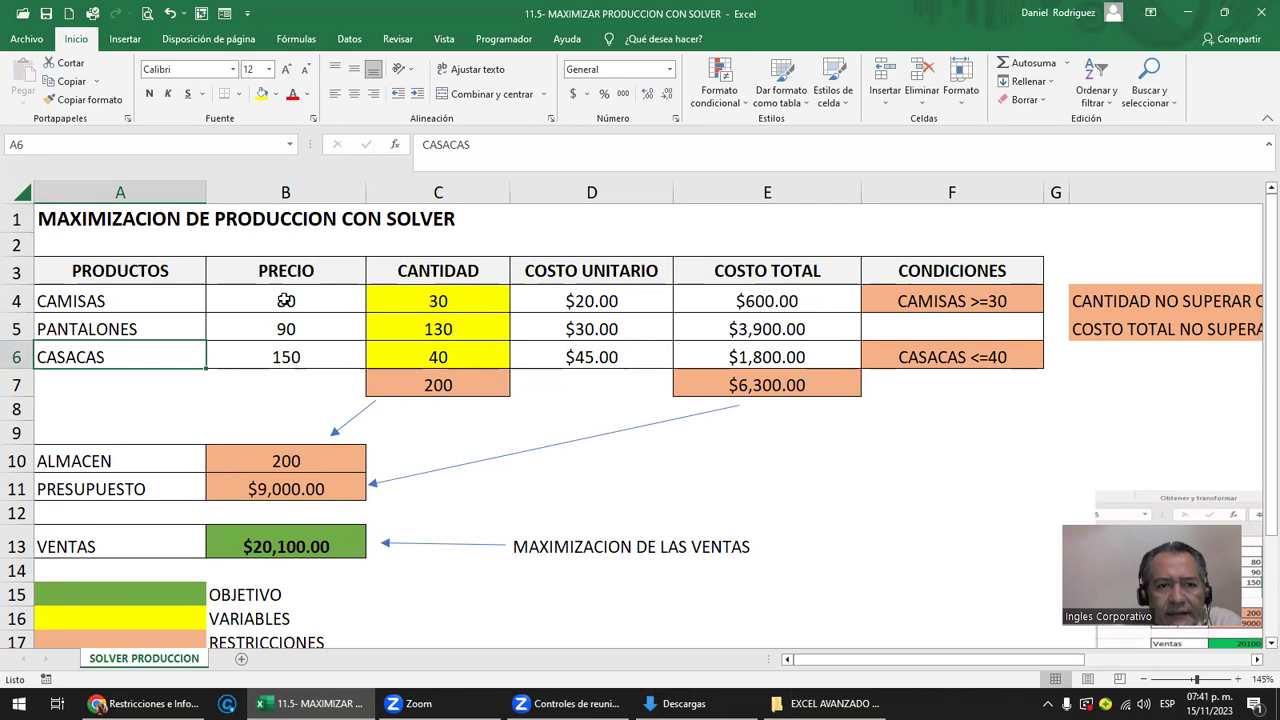
drag(285, 300, 297, 347)
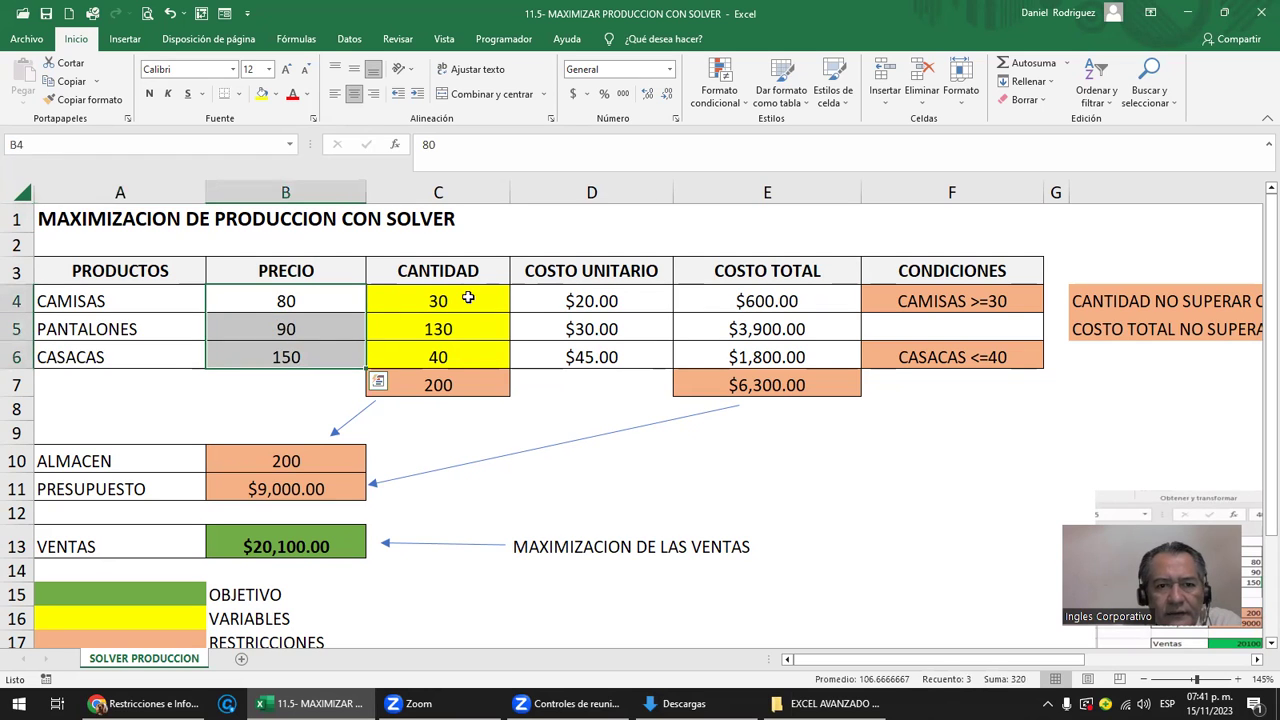
drag(466, 300, 477, 357)
drag(617, 296, 622, 350)
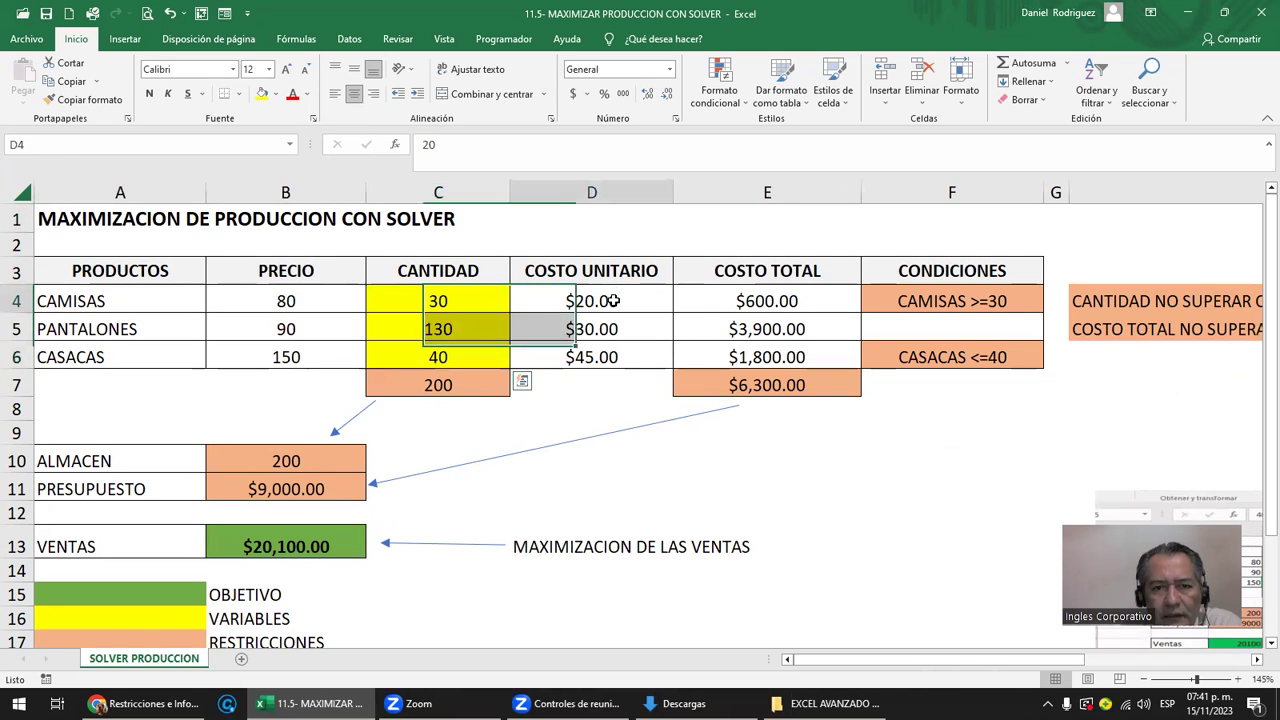
drag(757, 300, 765, 355)
- Inspect the E4 cost formula and the C7 and E7 sums, then select the ALMACEN label
click(762, 301)
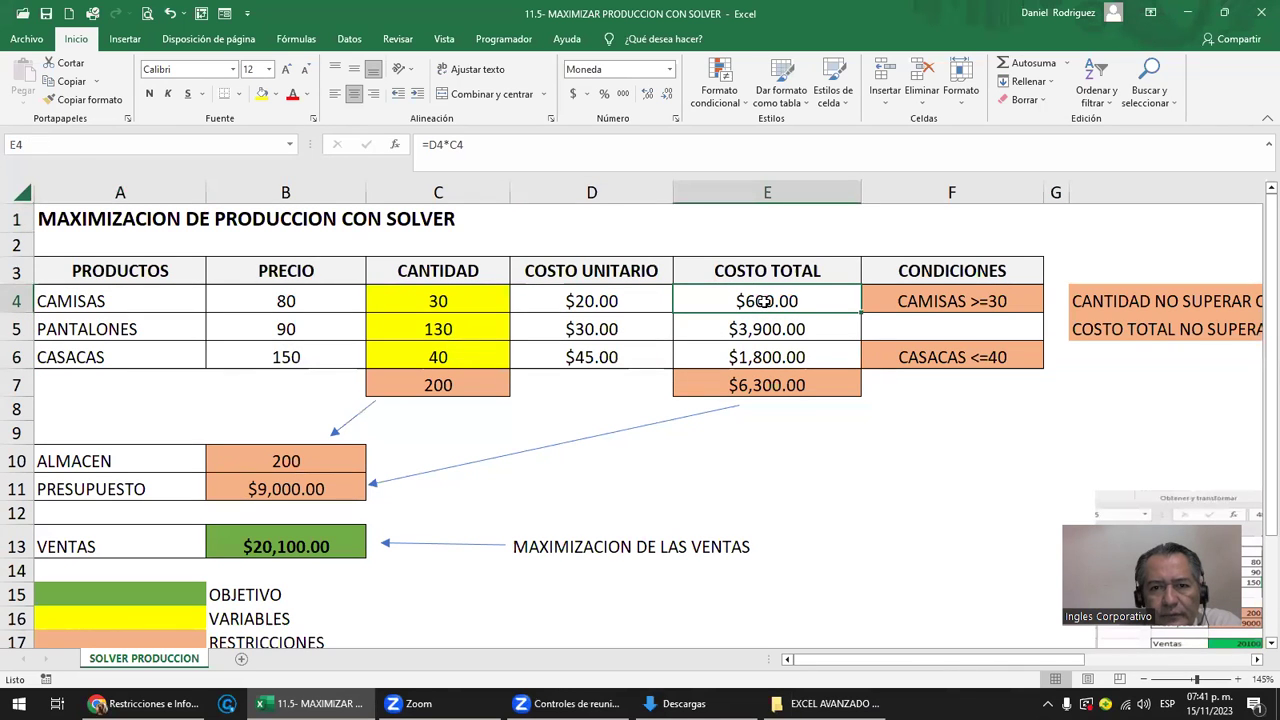
double_click(764, 301)
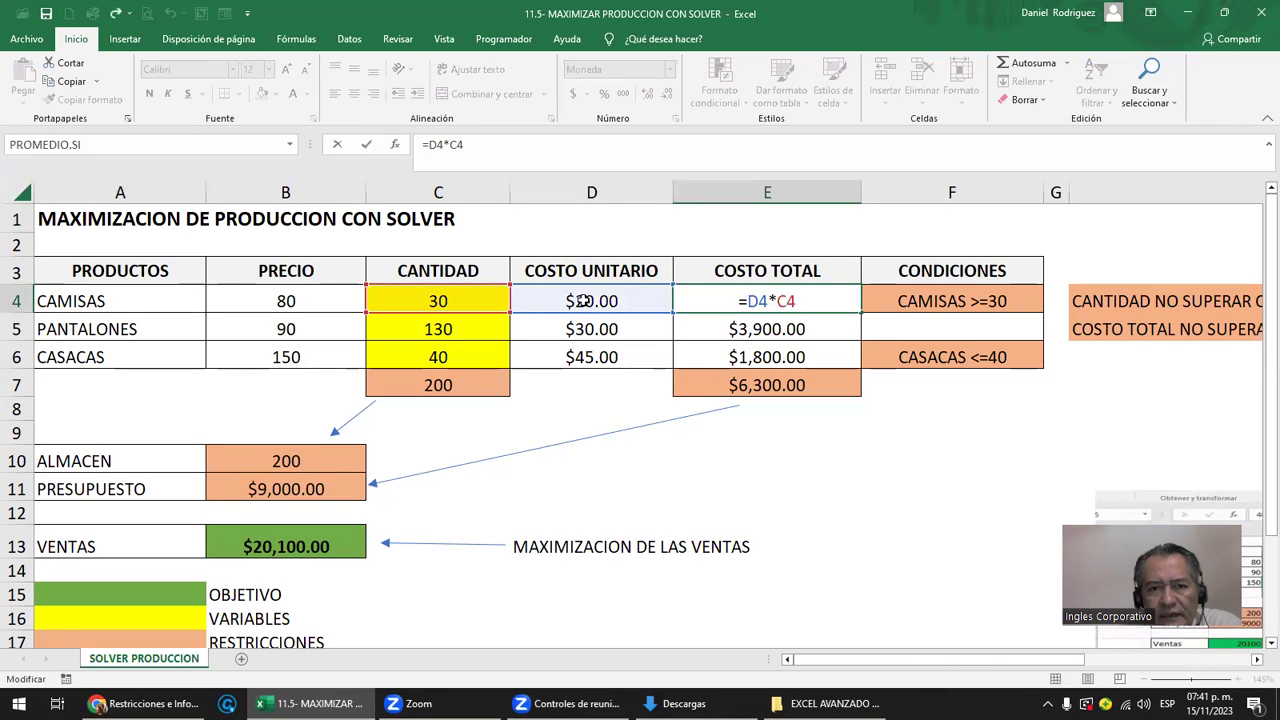
key(Return)
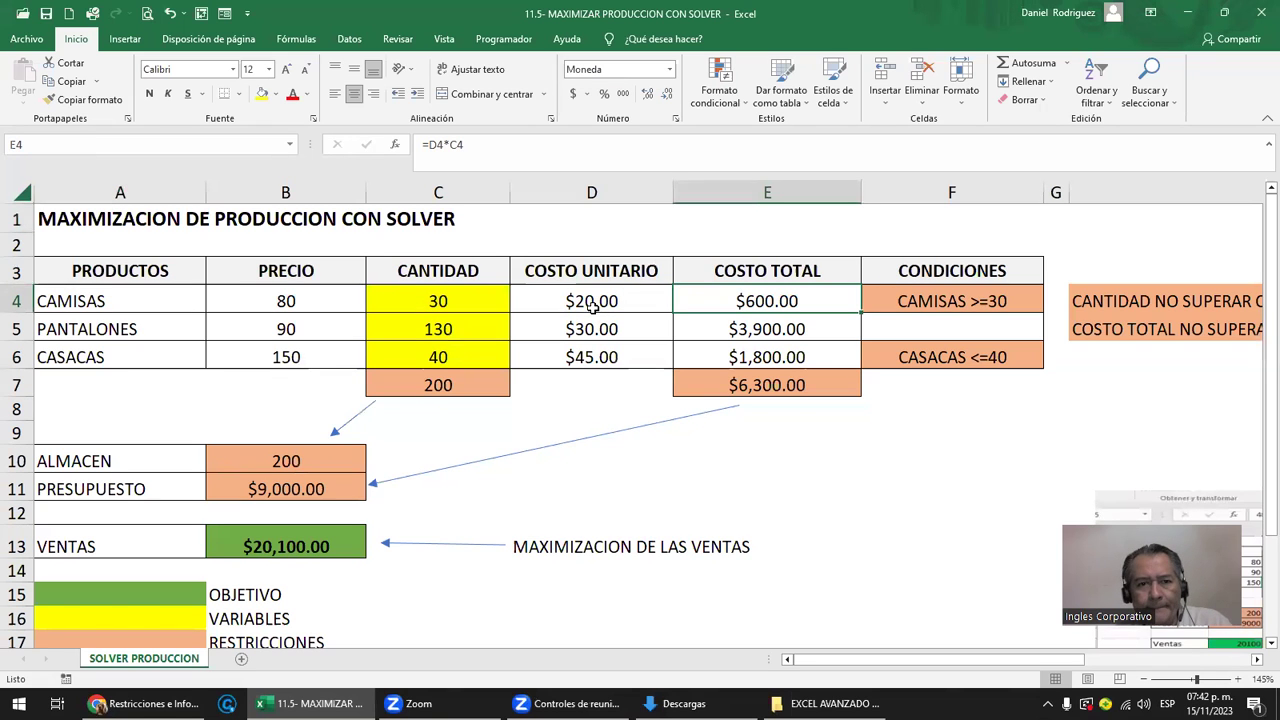
click(428, 384)
double_click(428, 384)
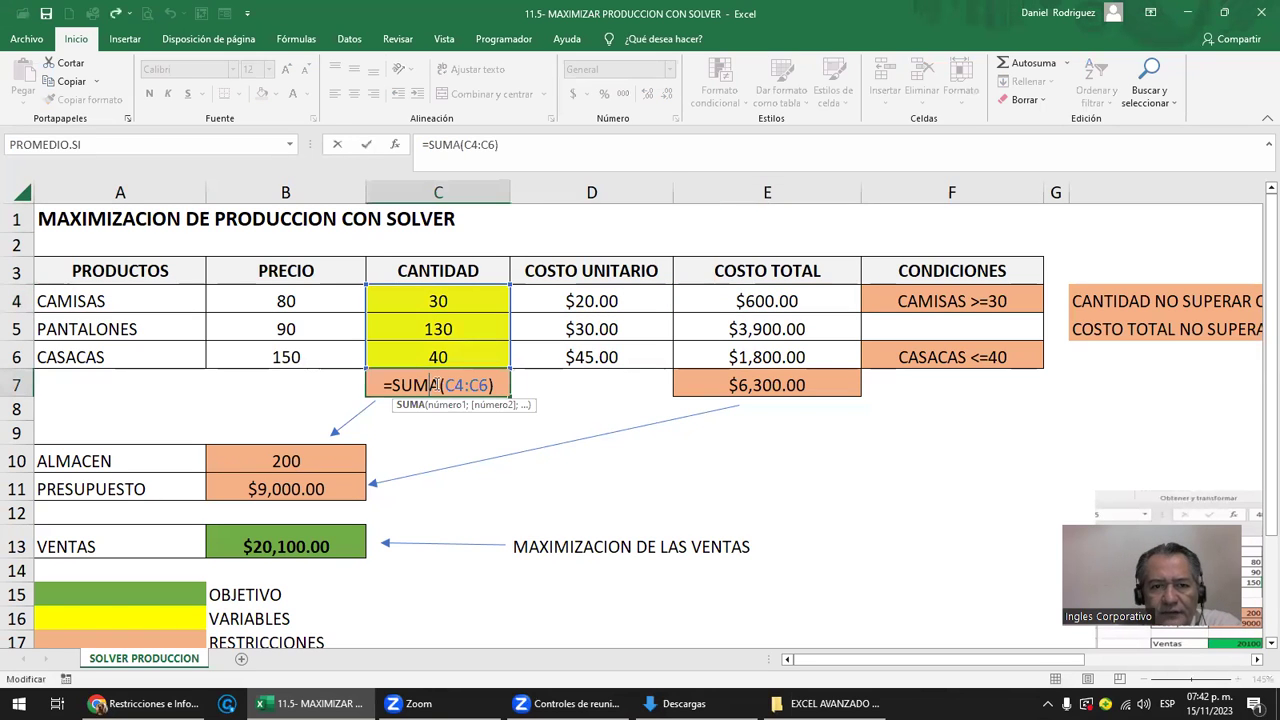
key(Escape)
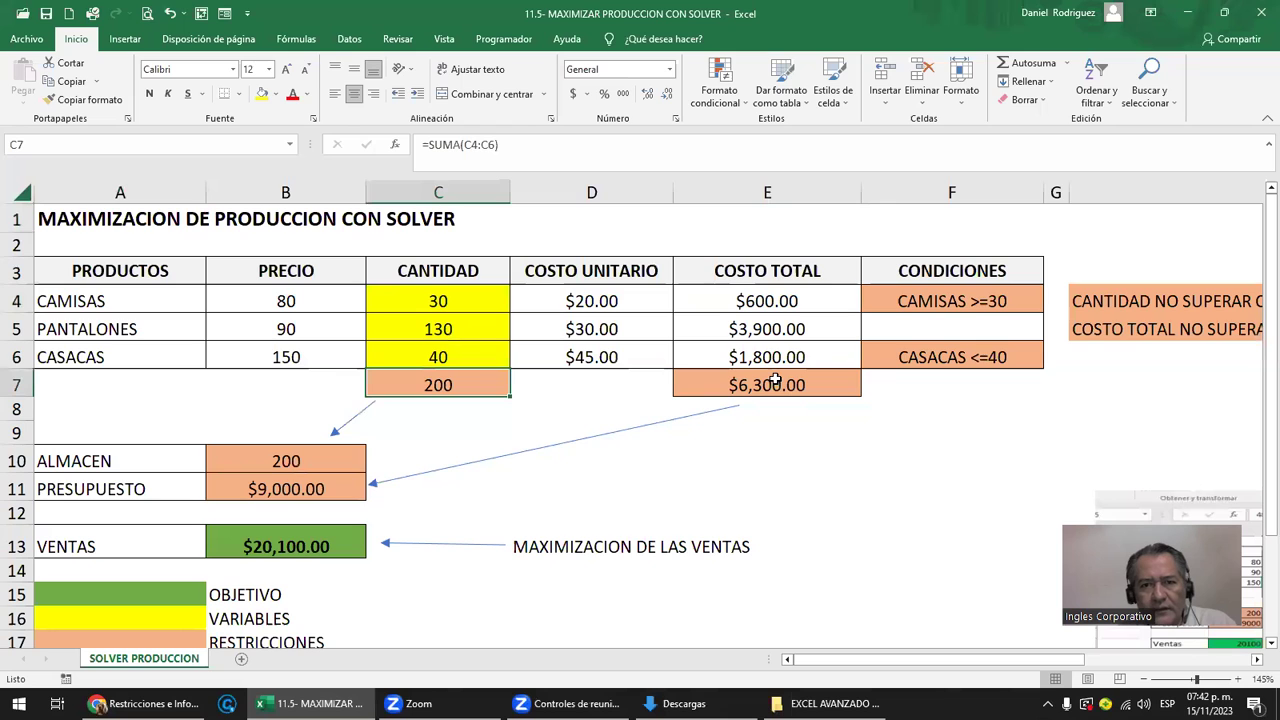
double_click(780, 385)
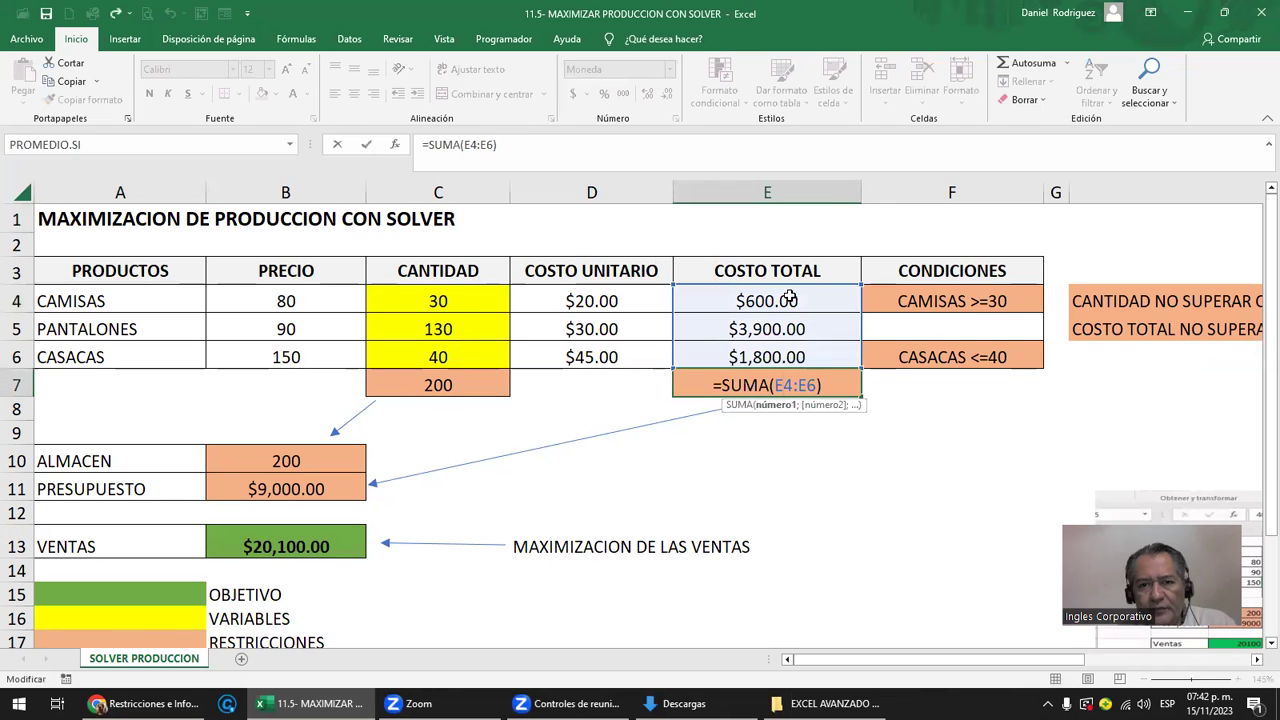
key(Escape)
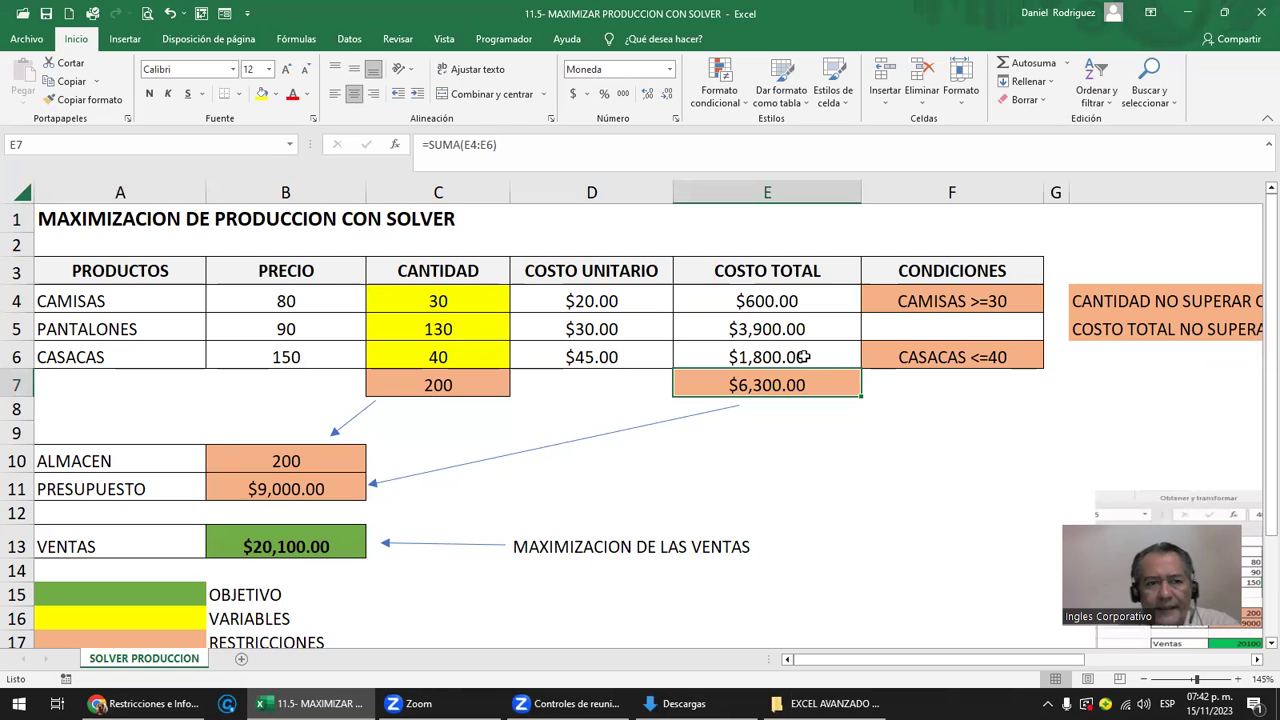
click(130, 457)
- Append ' / bodega' to the ALMACEN label in A10
key(F2)
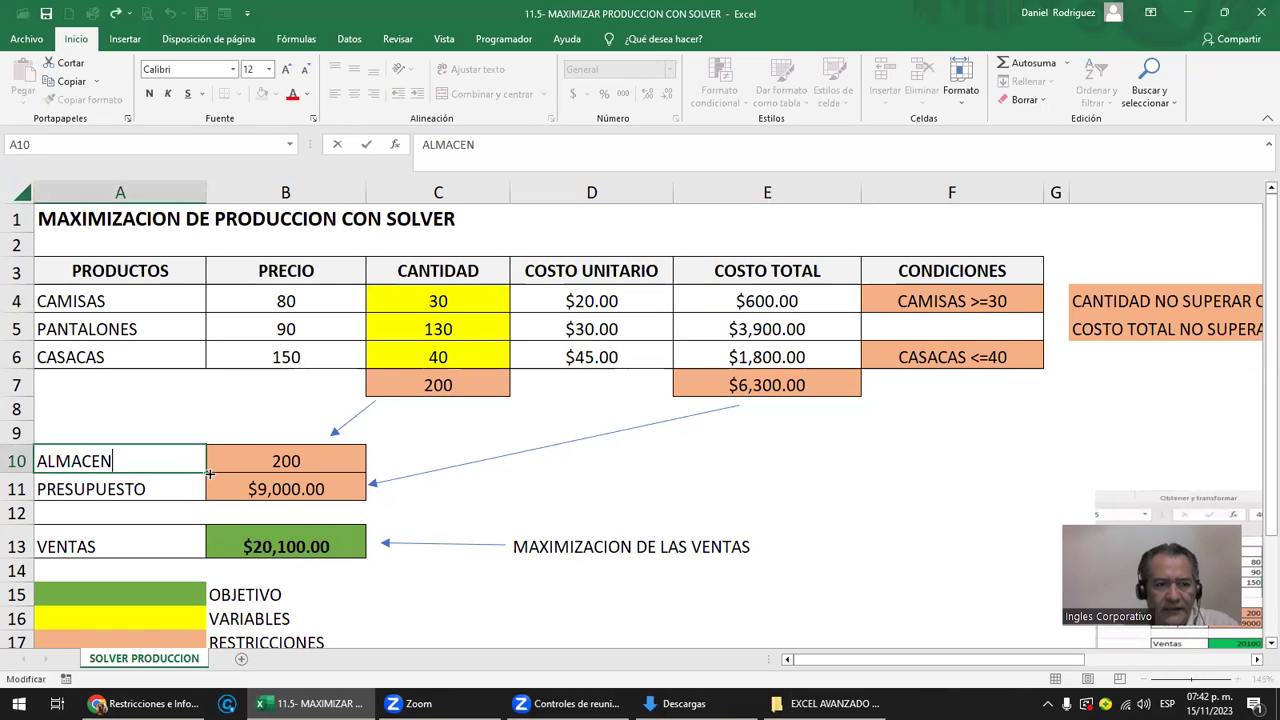
text(/ bodega)
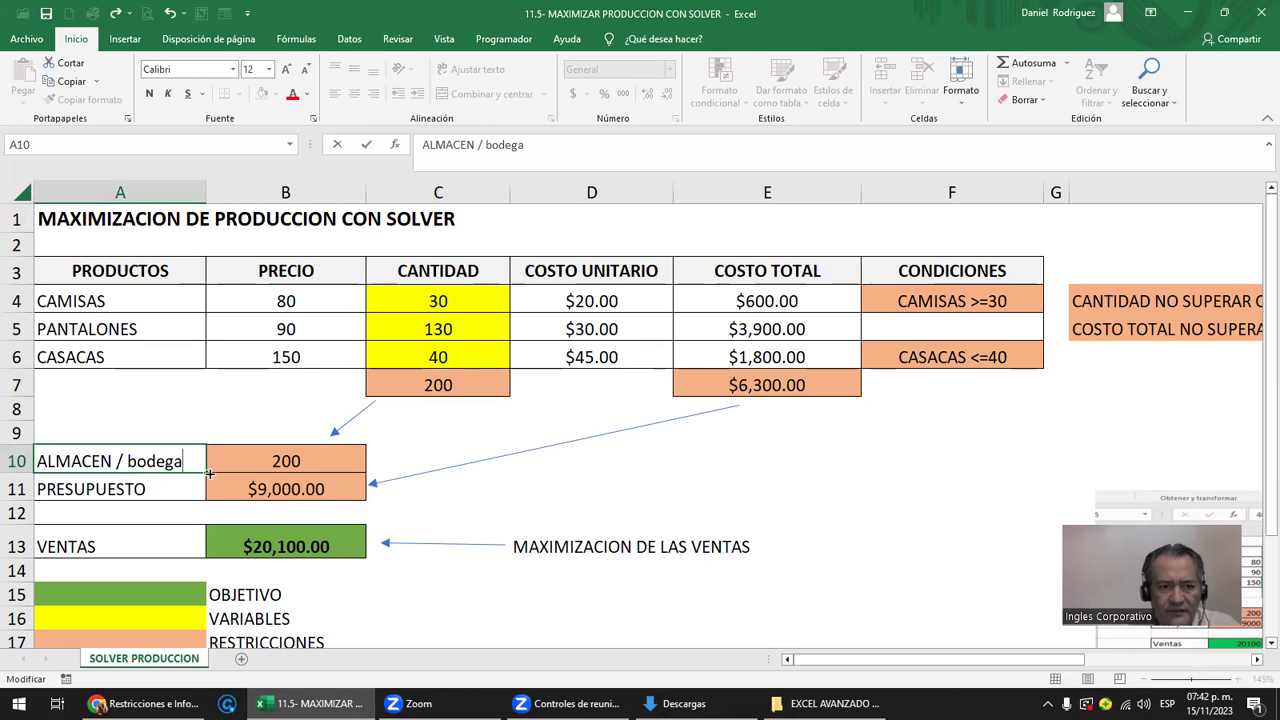
key(Return)
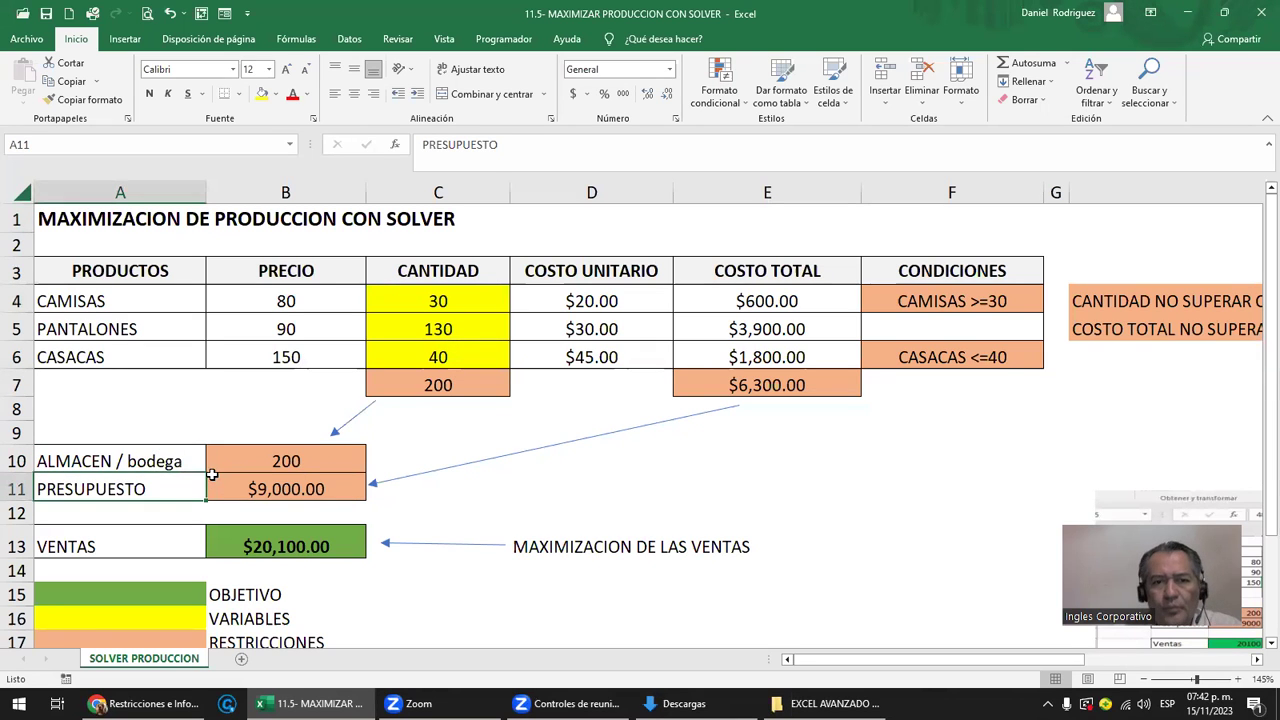
- Review the warehouse limit 200, product prices, $9,000.00 PRESUPUESTO budget and E7 total cost
click(299, 461)
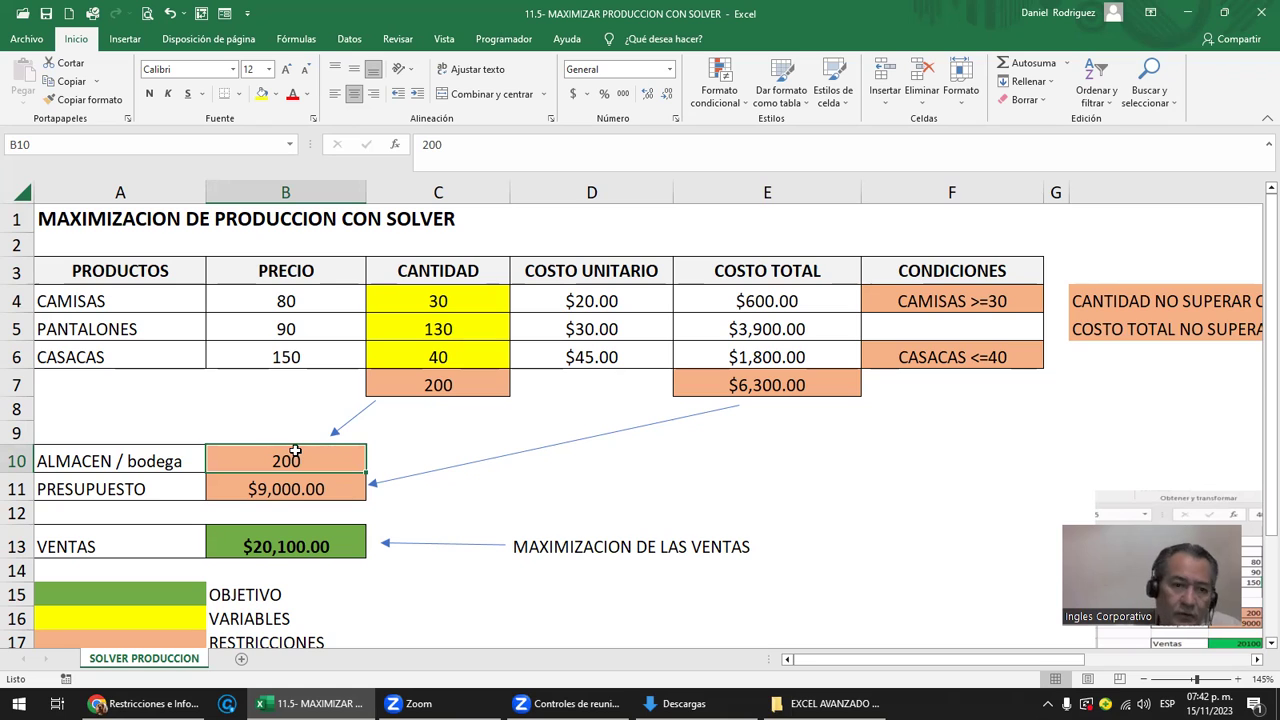
click(141, 468)
click(290, 461)
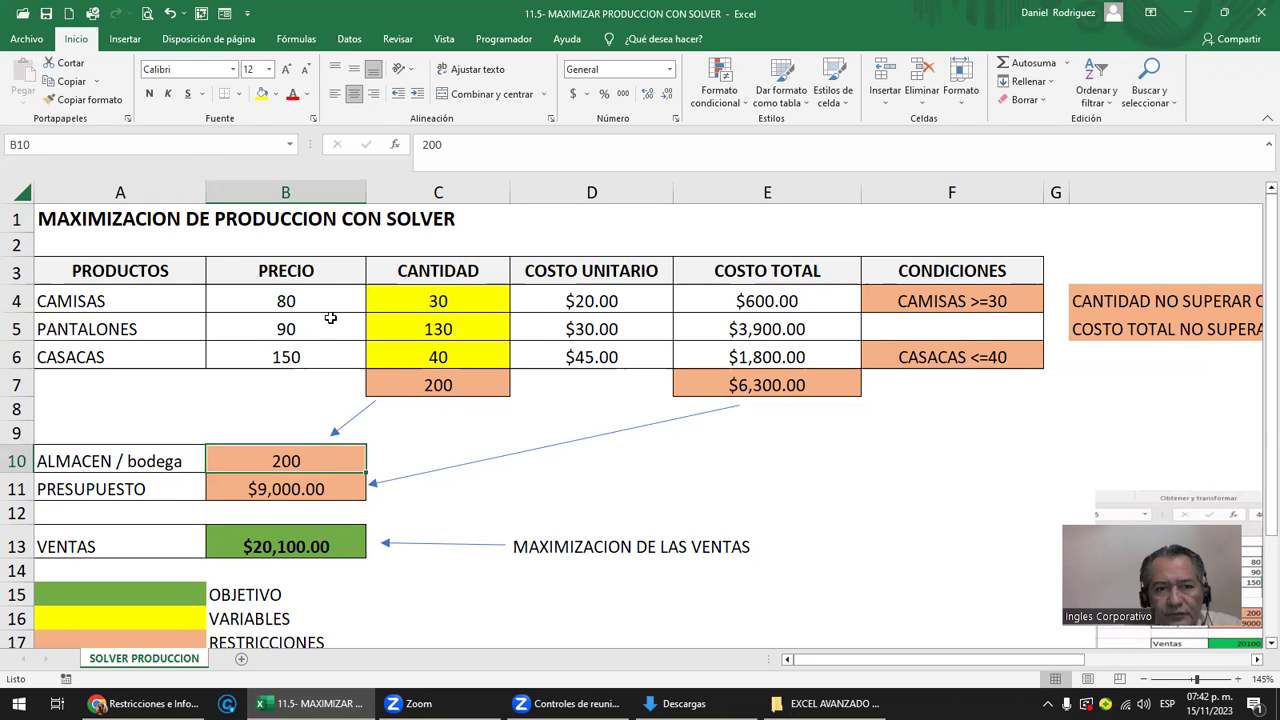
drag(292, 300, 287, 350)
click(143, 491)
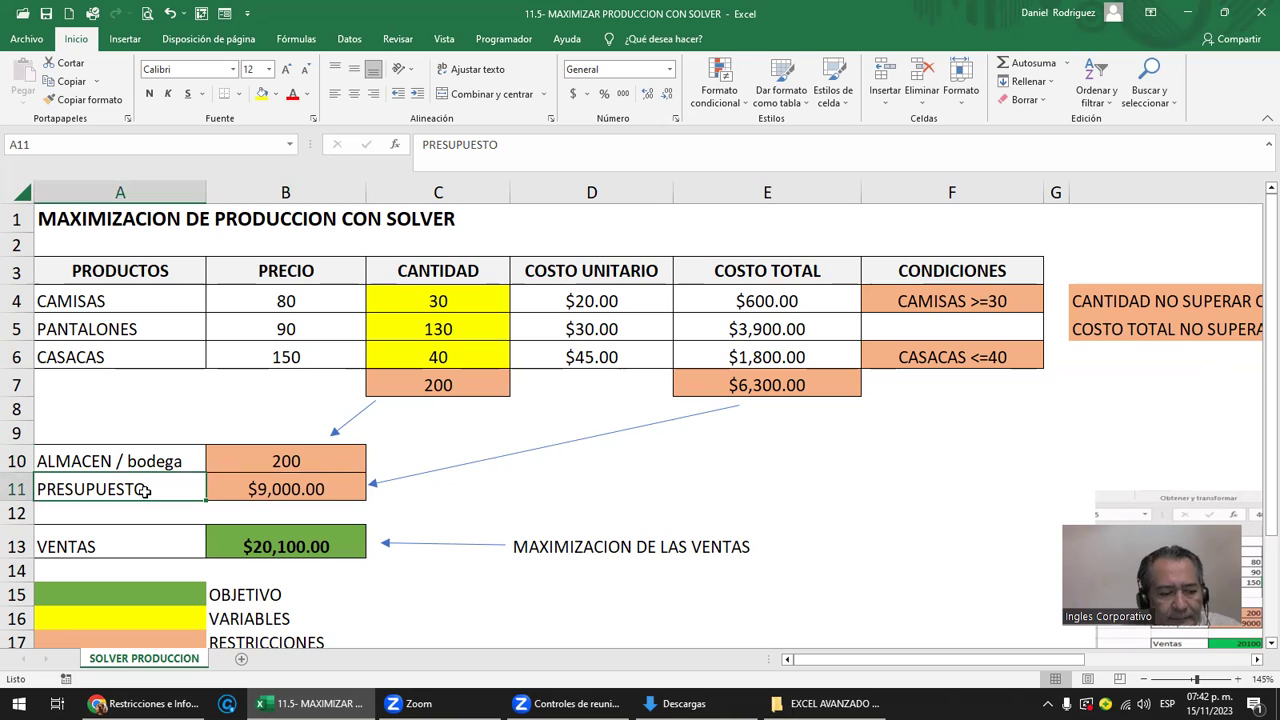
mouse_move(86, 300)
mouse_down()
mouse_move(800, 348)
mouse_move(808, 362)
mouse_up()
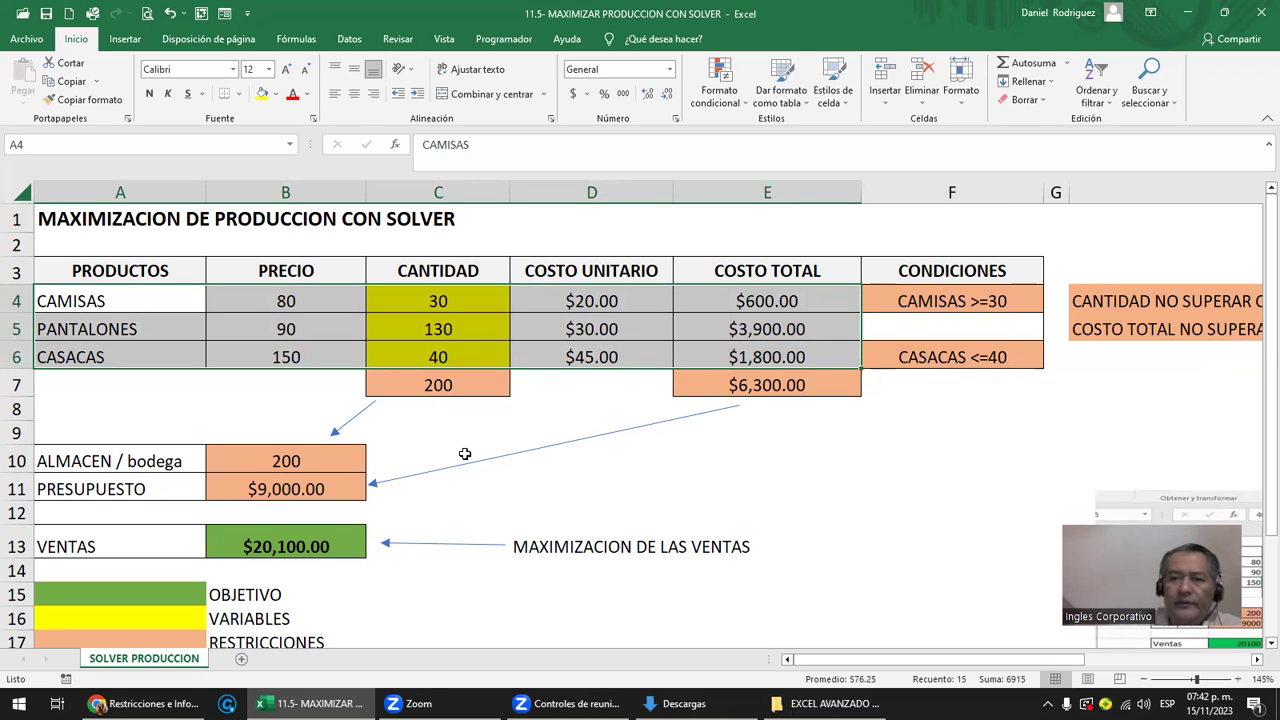
click(284, 489)
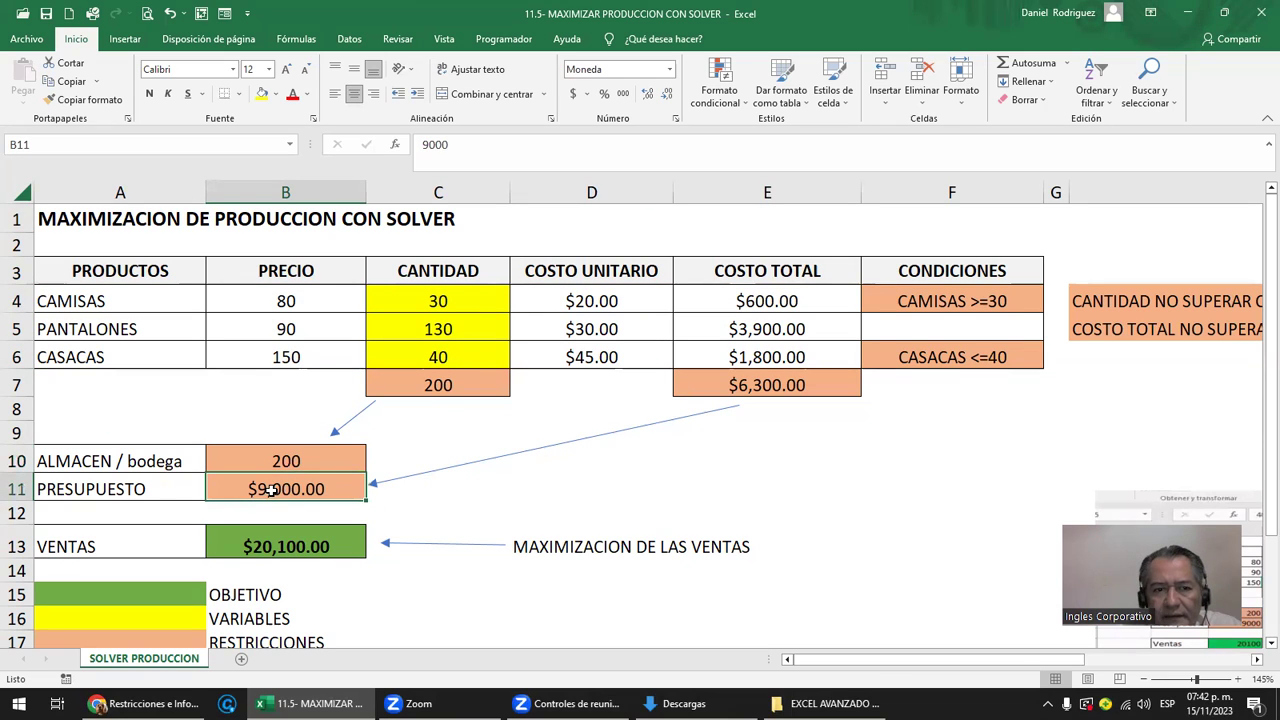
click(771, 389)
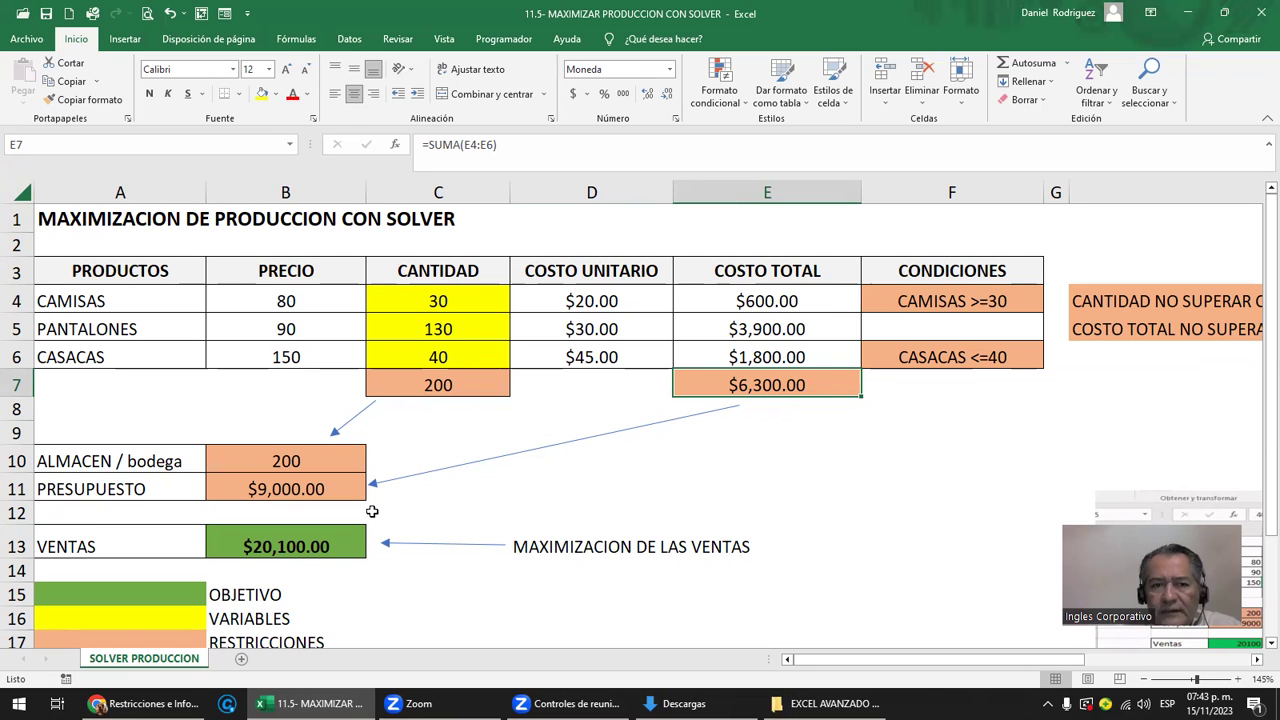
click(91, 210)
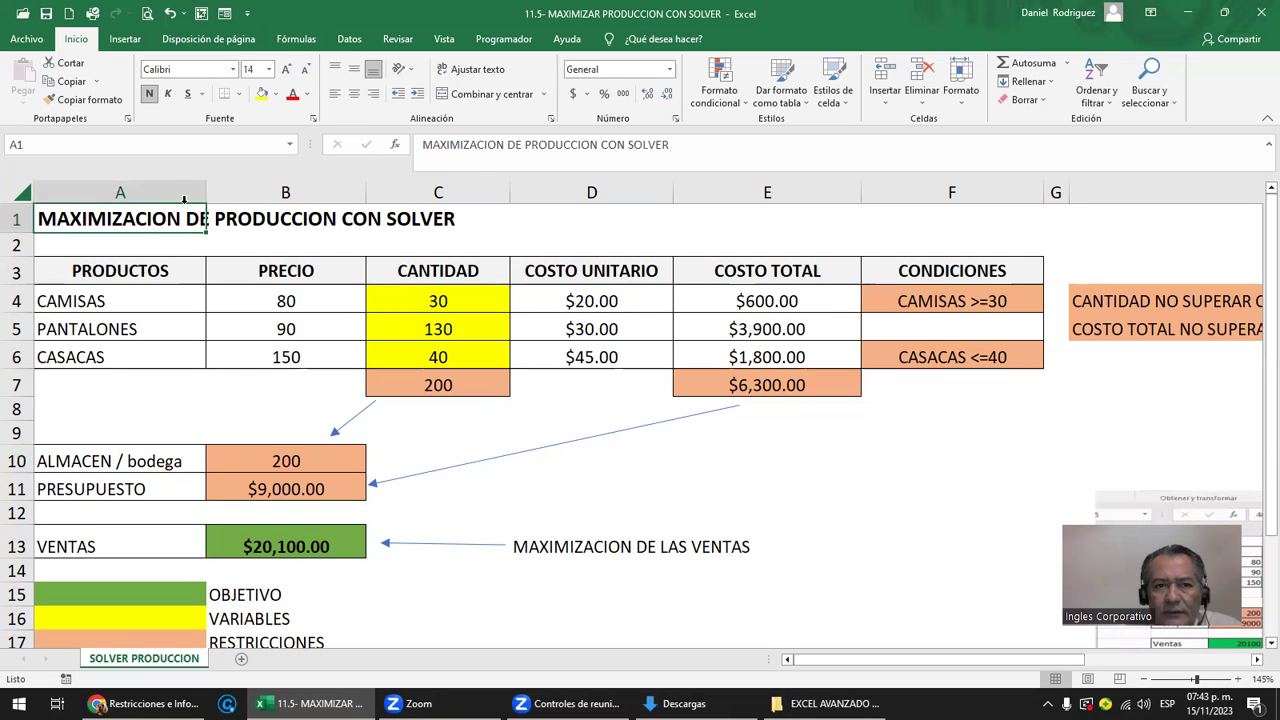
drag(94, 300, 156, 355)
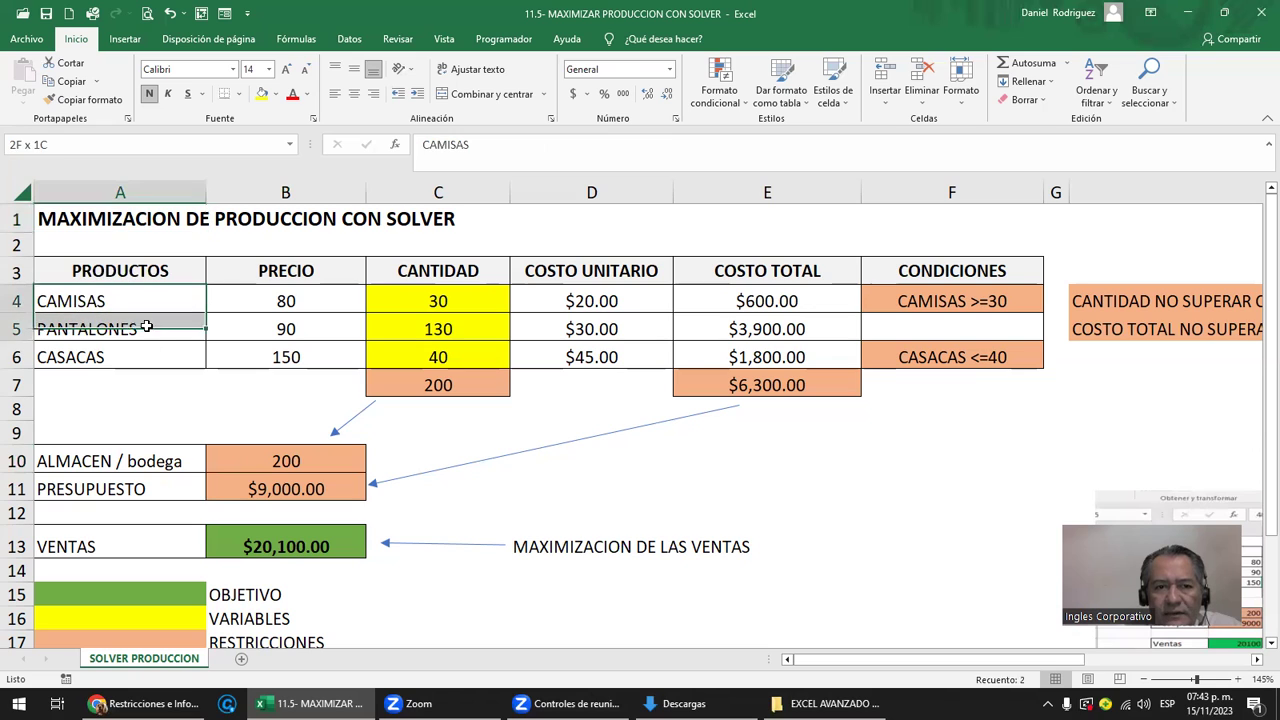
drag(98, 302, 102, 333)
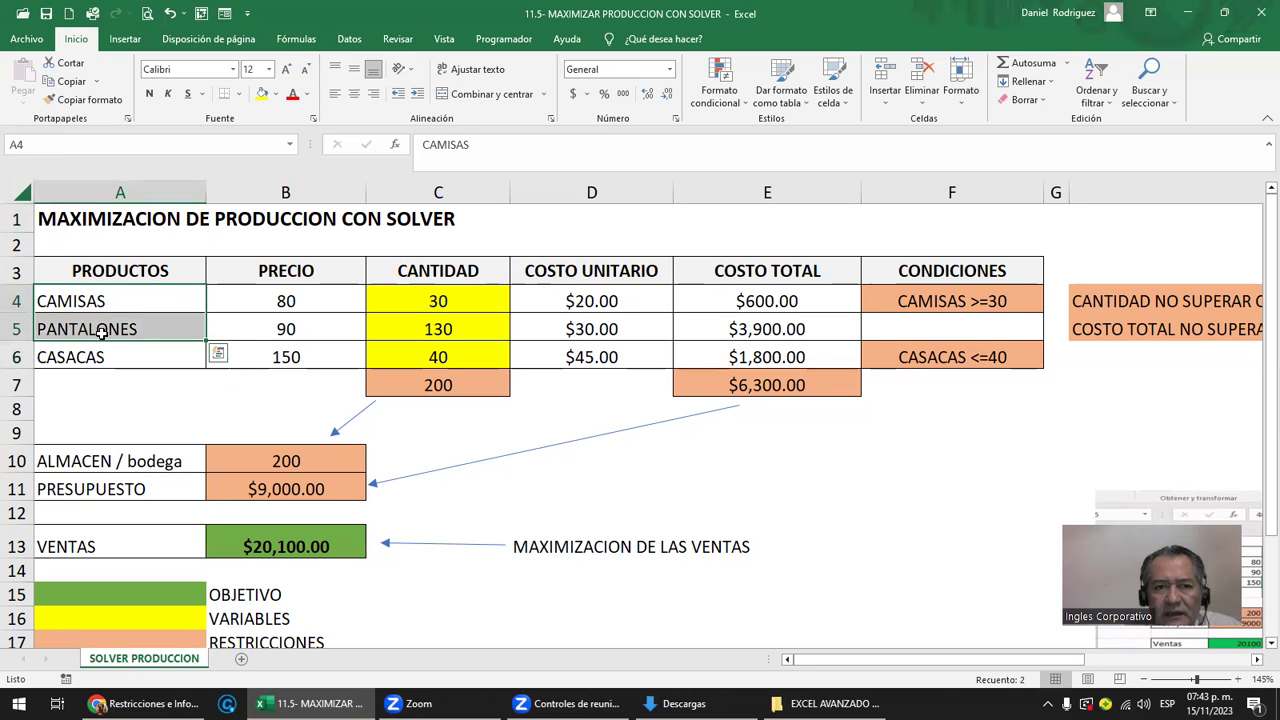
click(452, 304)
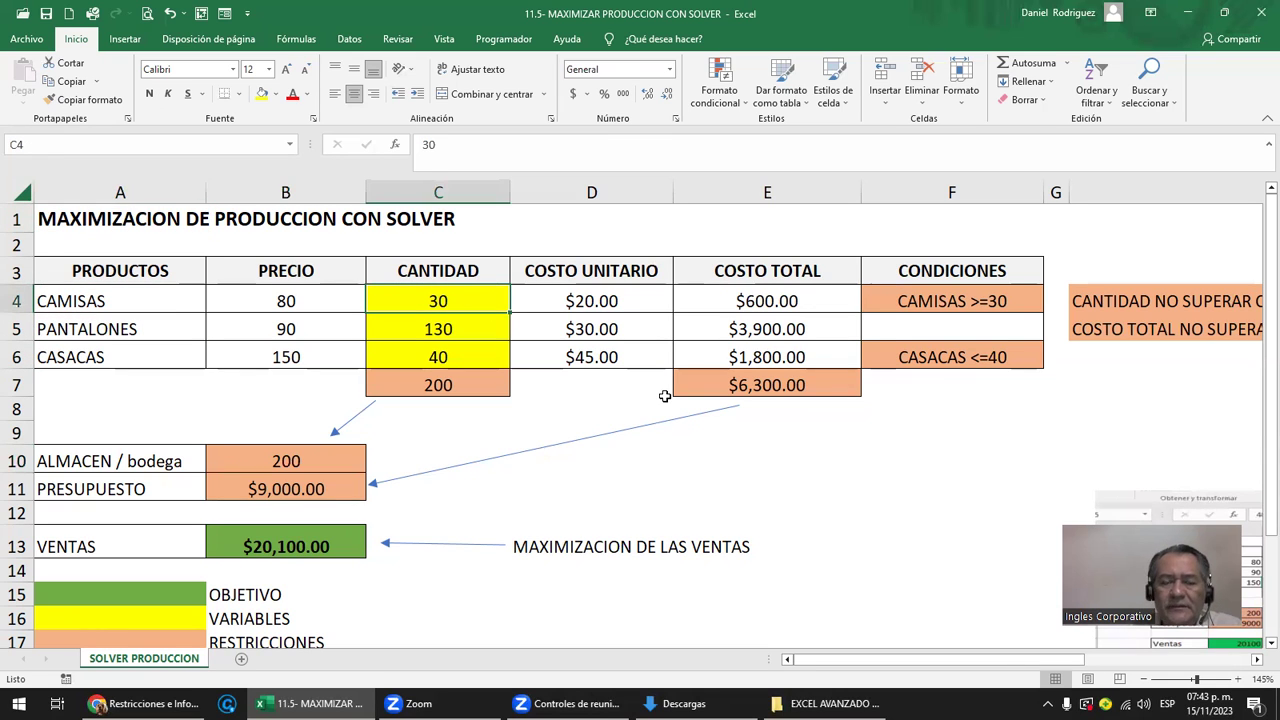
text(40)
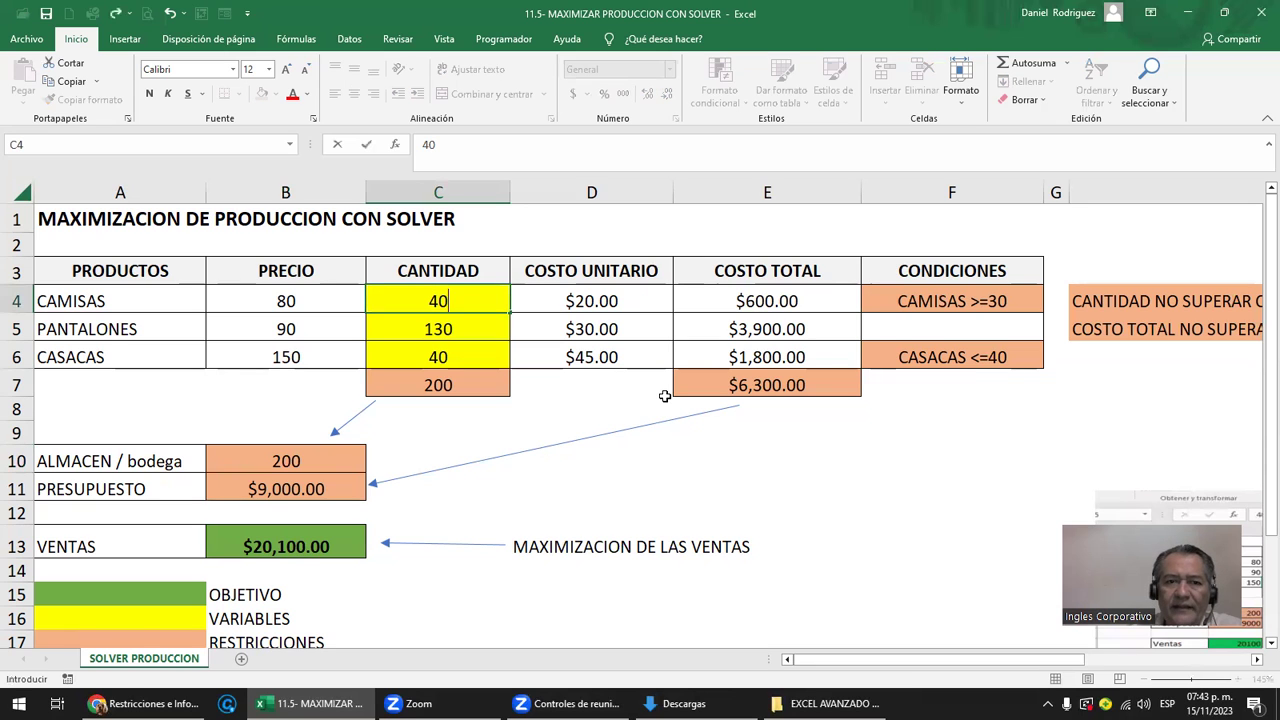
key(Return)
key(Down)
key(Down)
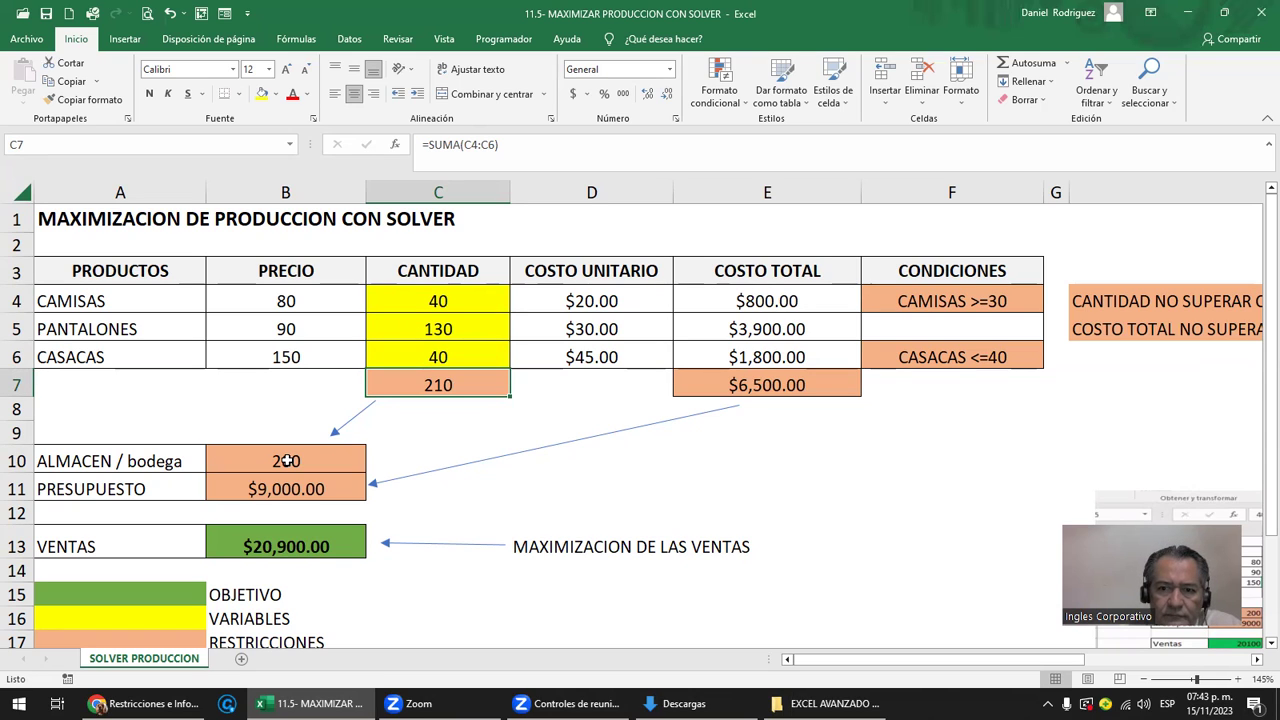
key(ctrl+z)
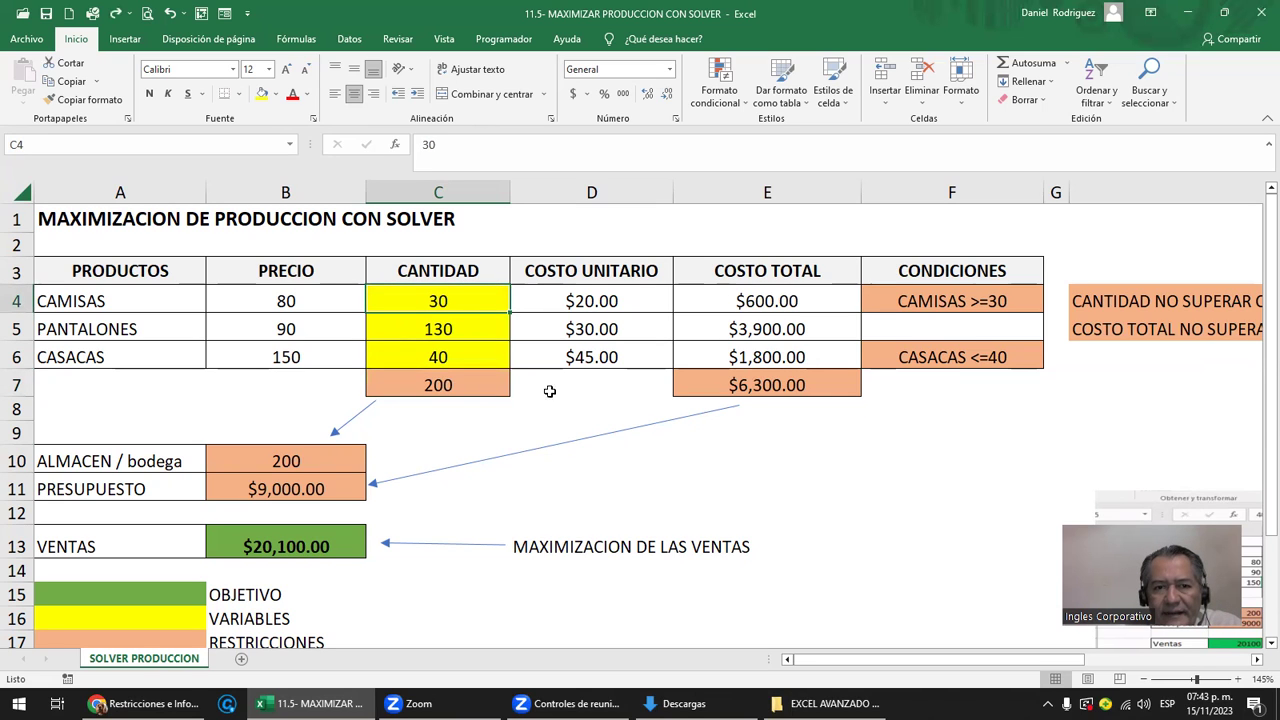
click(296, 488)
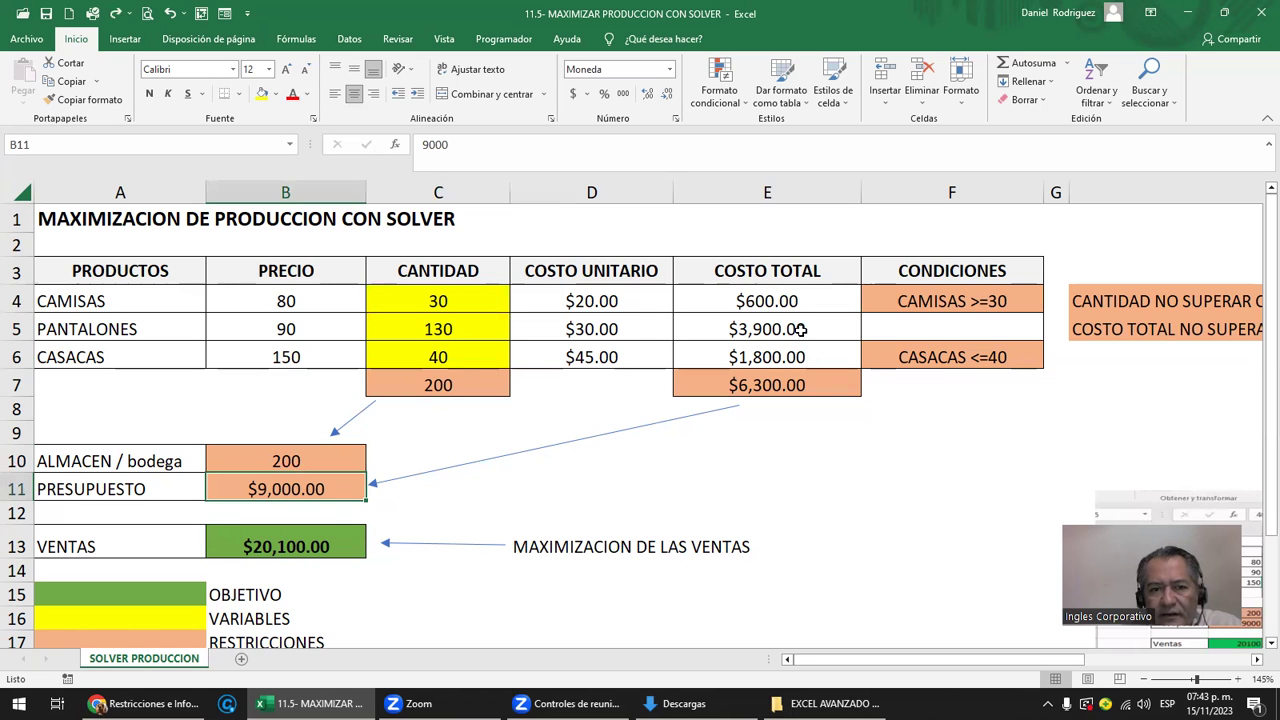
click(300, 536)
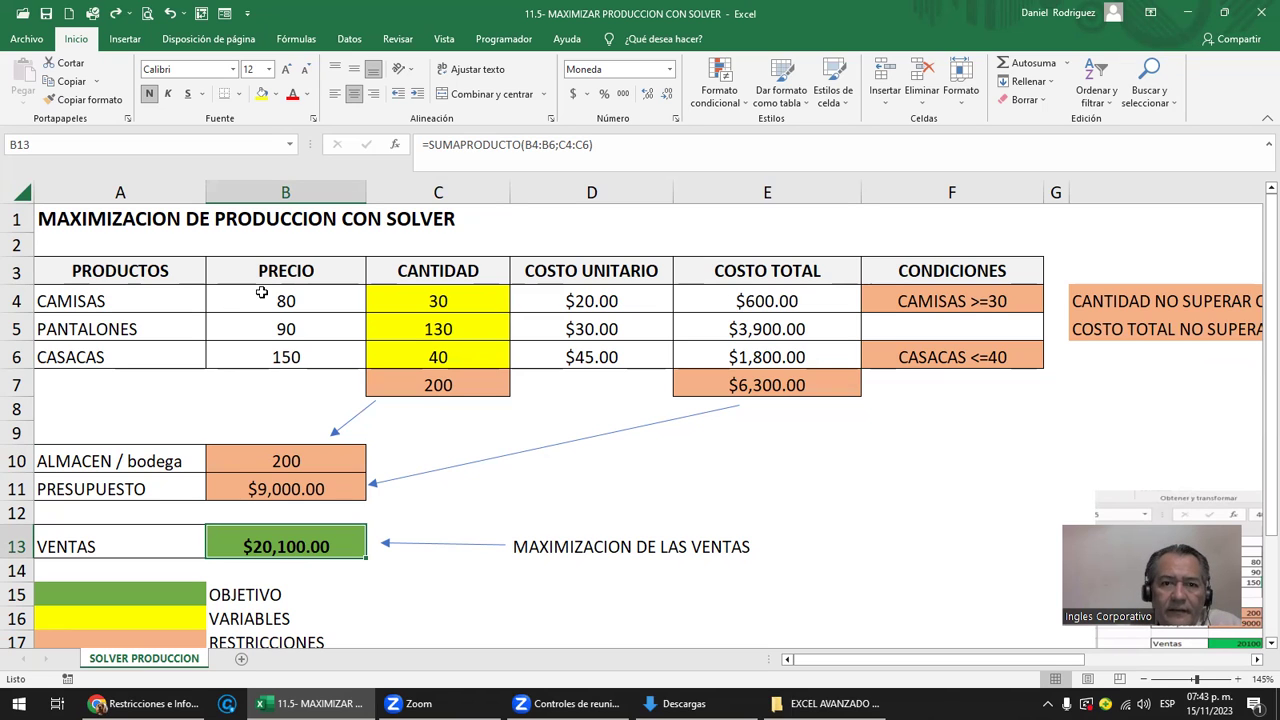
drag(462, 300, 458, 349)
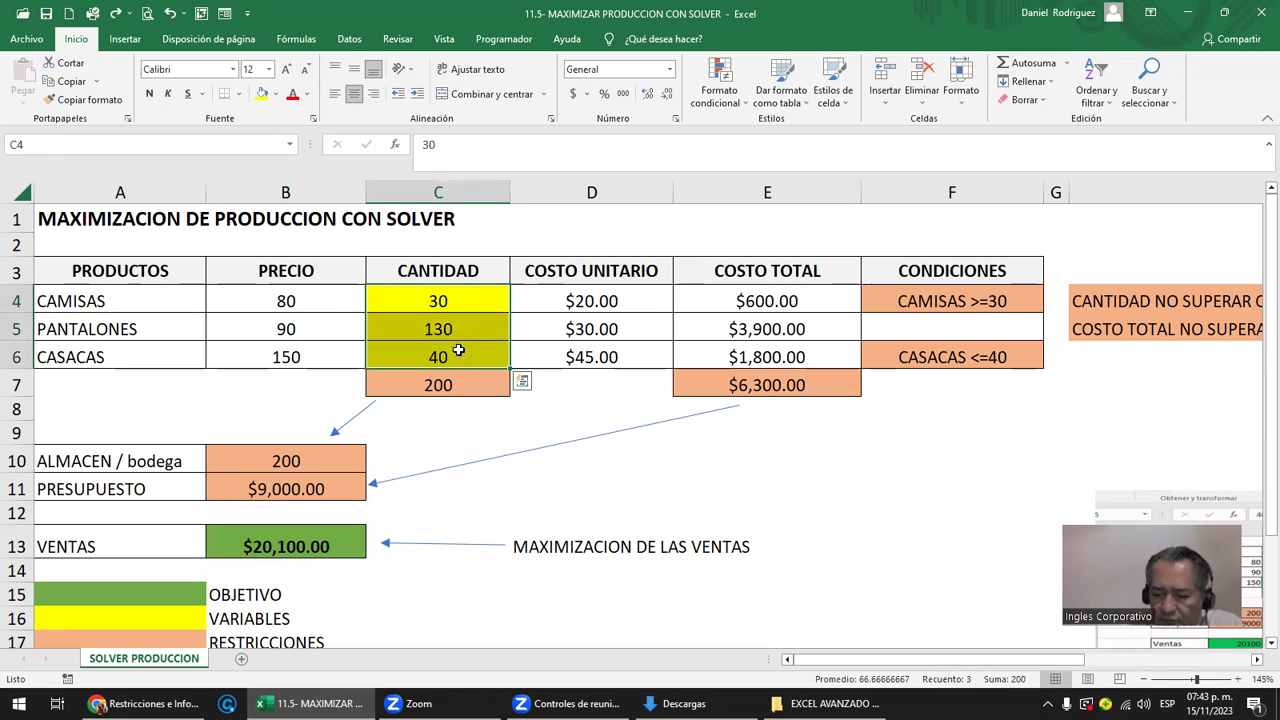
- Delete the C4:C6 quantities, then check the zeroed total, warehouse limit 200 and $9,000.00 budget
key(Delete)
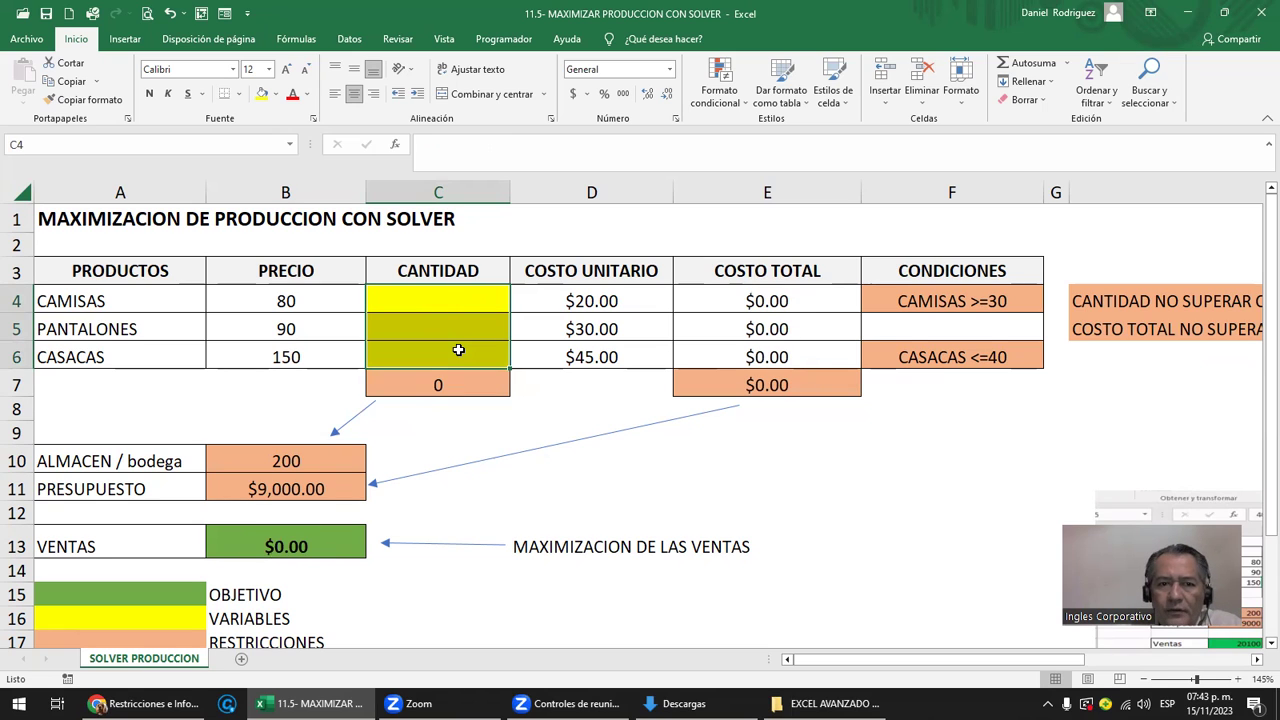
click(291, 461)
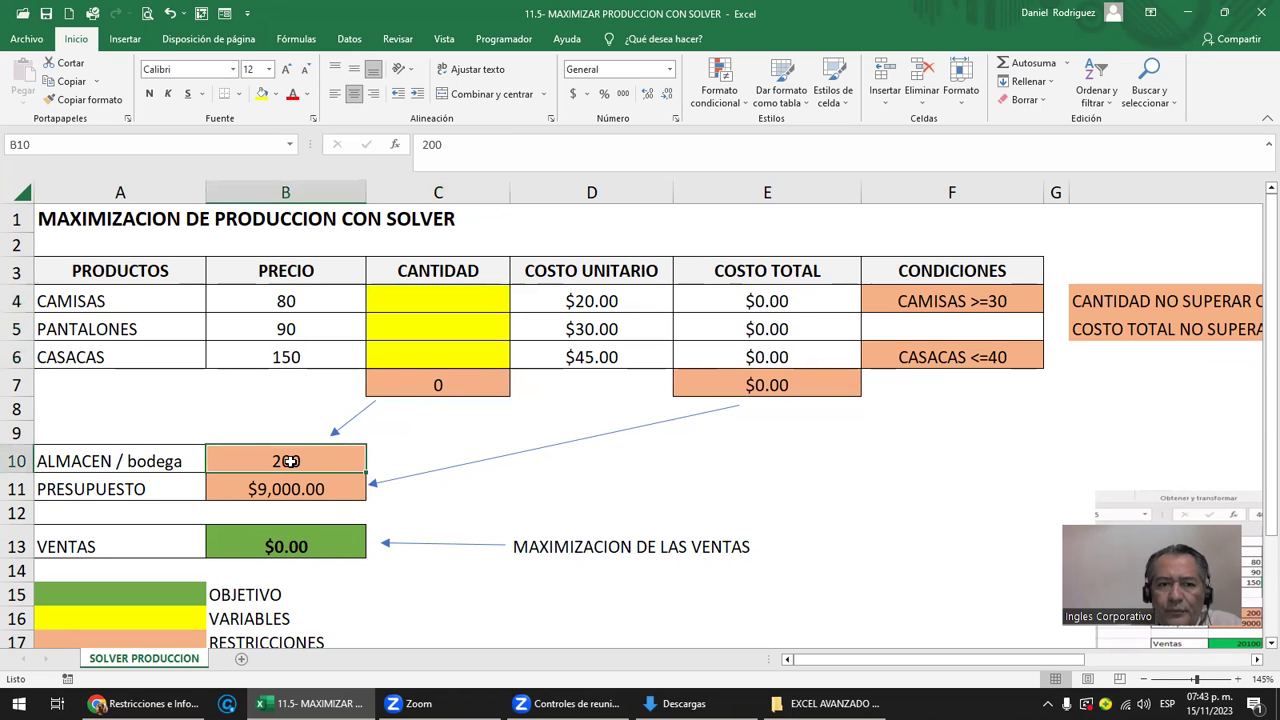
click(428, 380)
drag(452, 292, 457, 347)
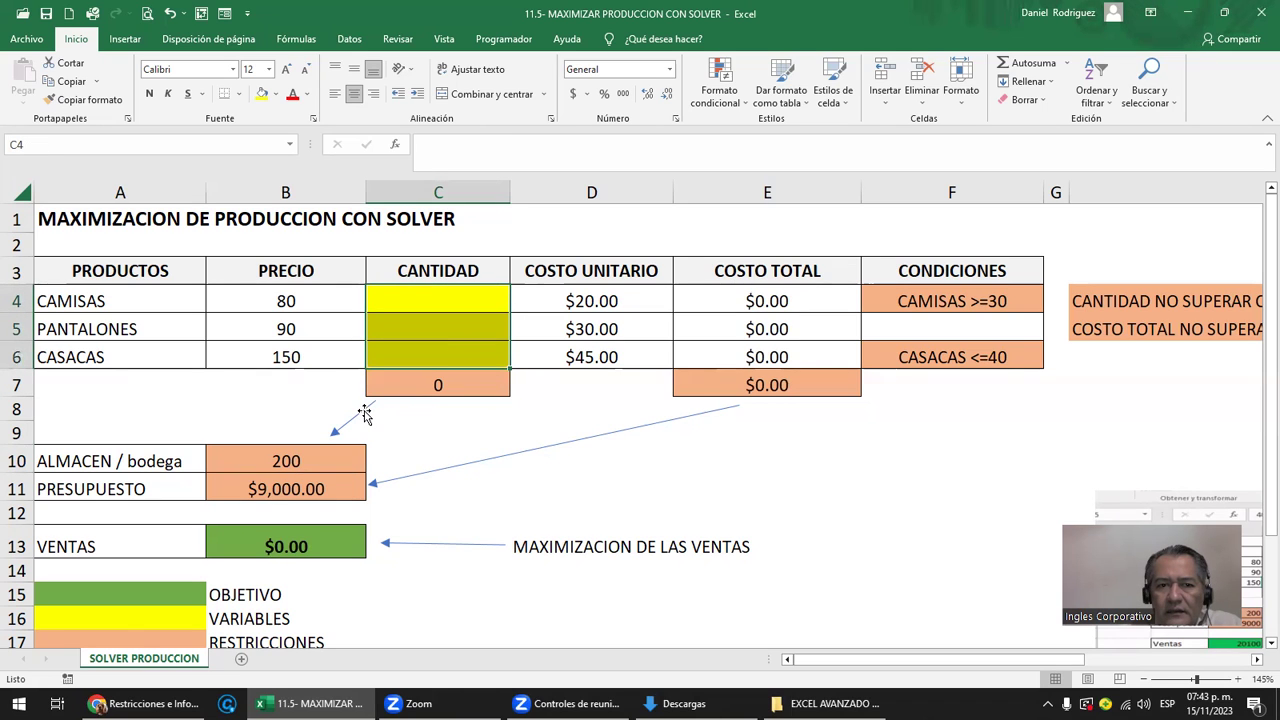
click(340, 455)
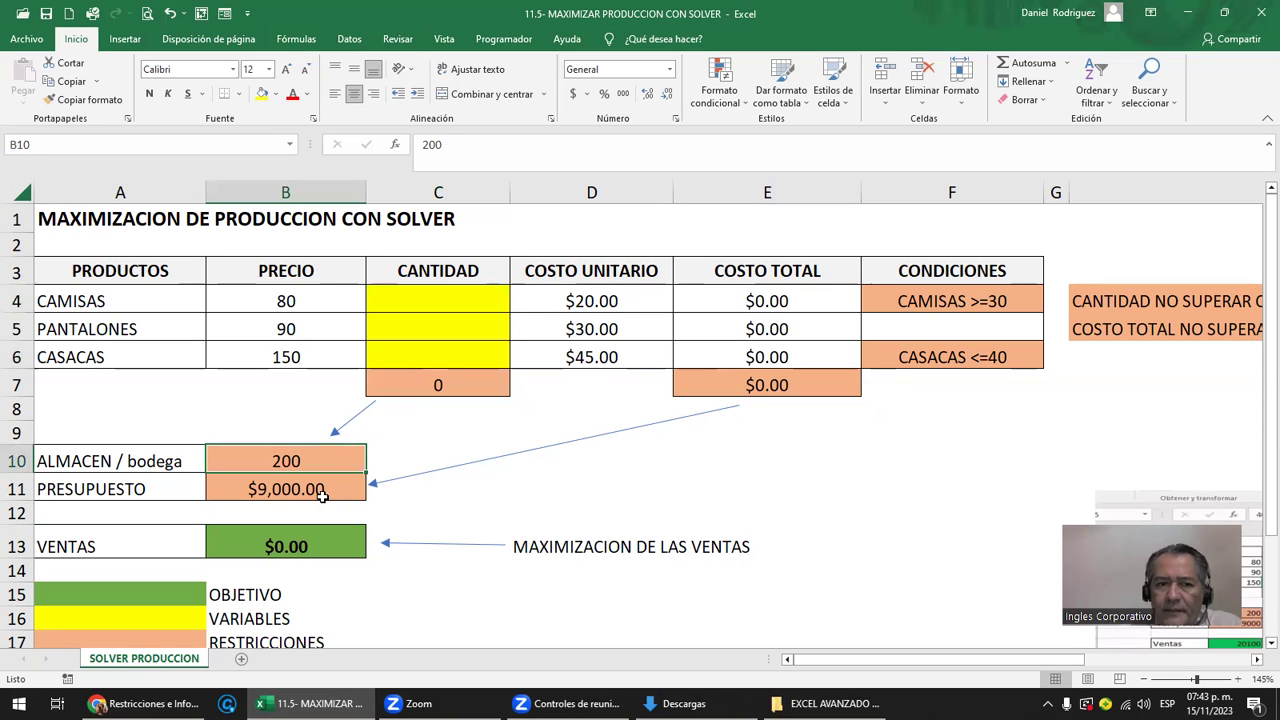
click(316, 489)
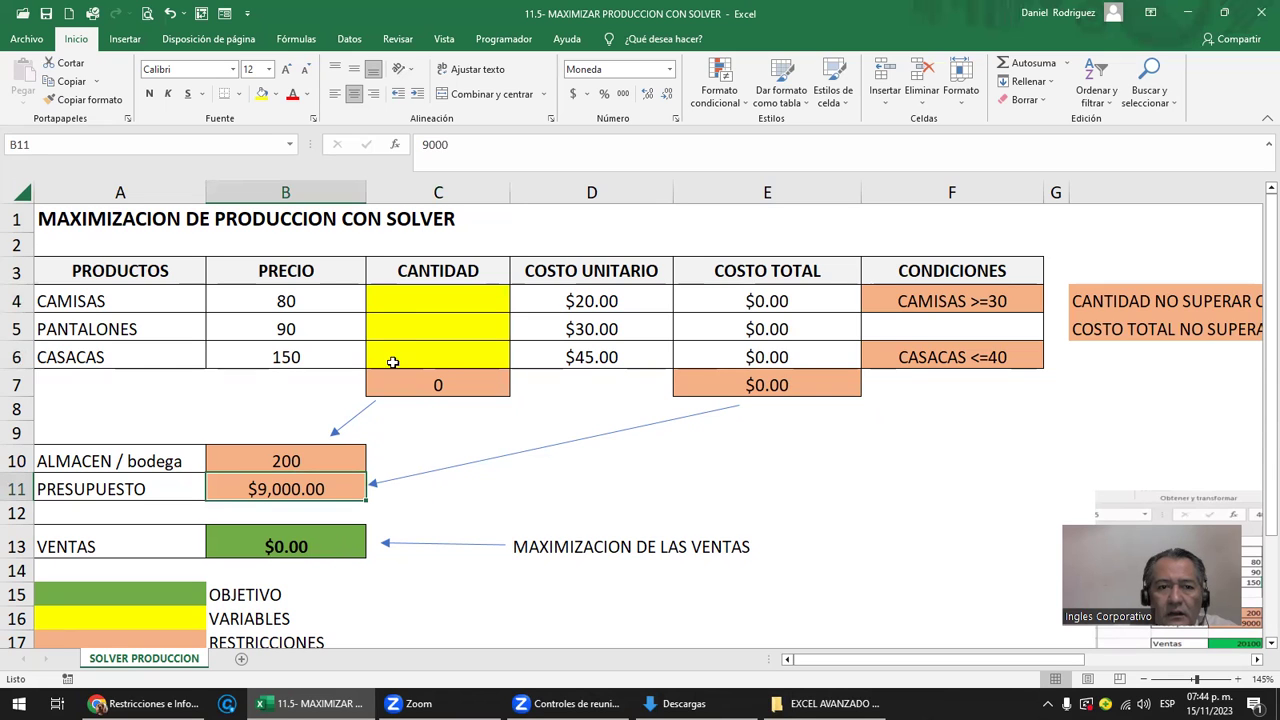
click(383, 300)
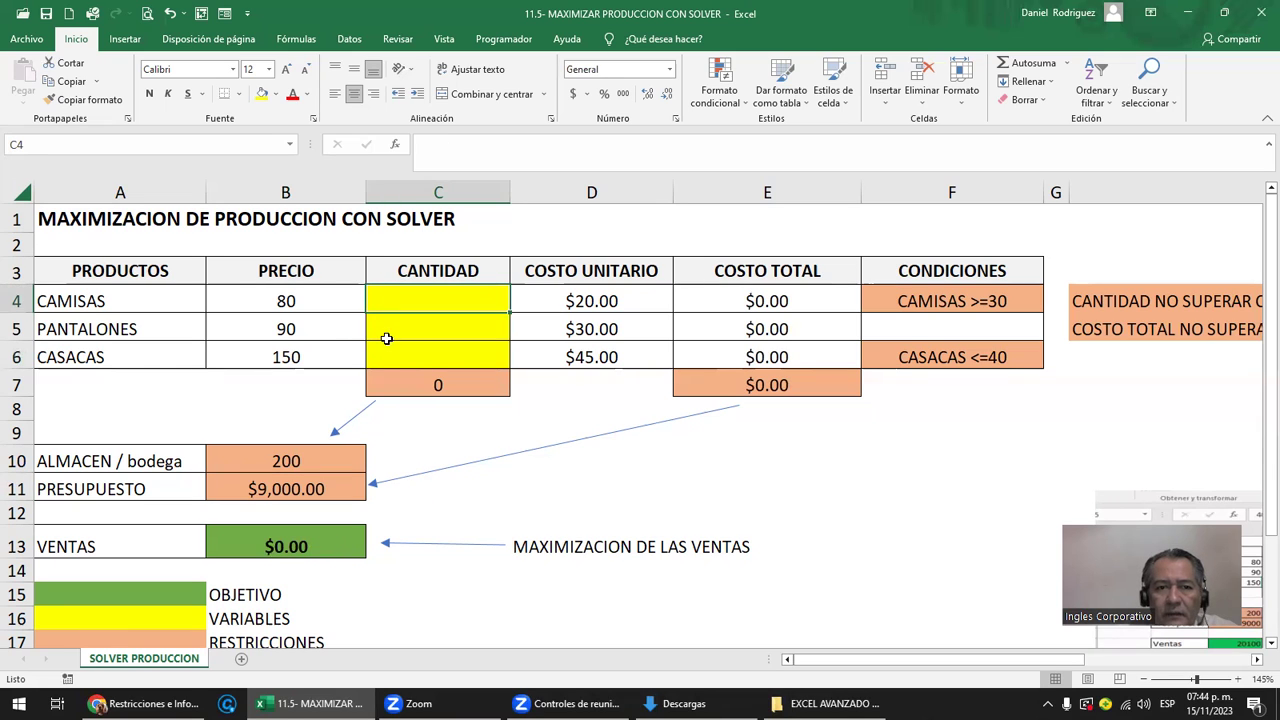
click(389, 336)
click(404, 356)
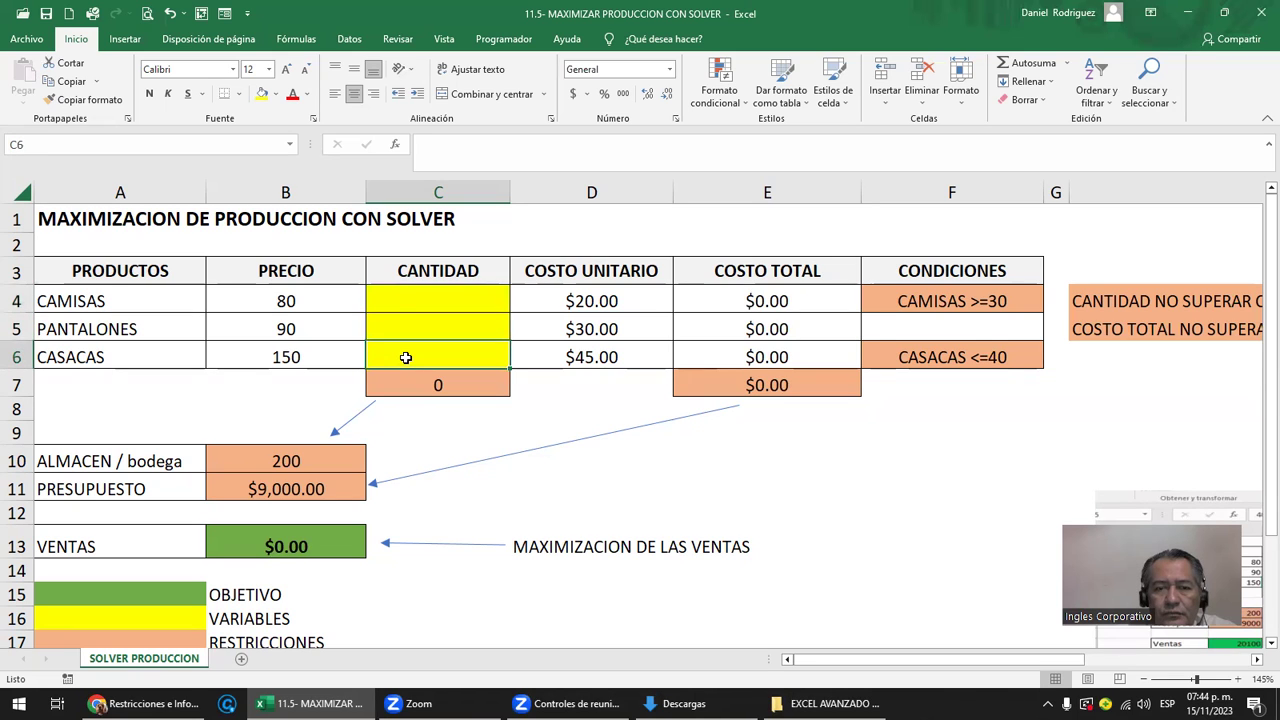
click(403, 300)
click(418, 331)
click(427, 358)
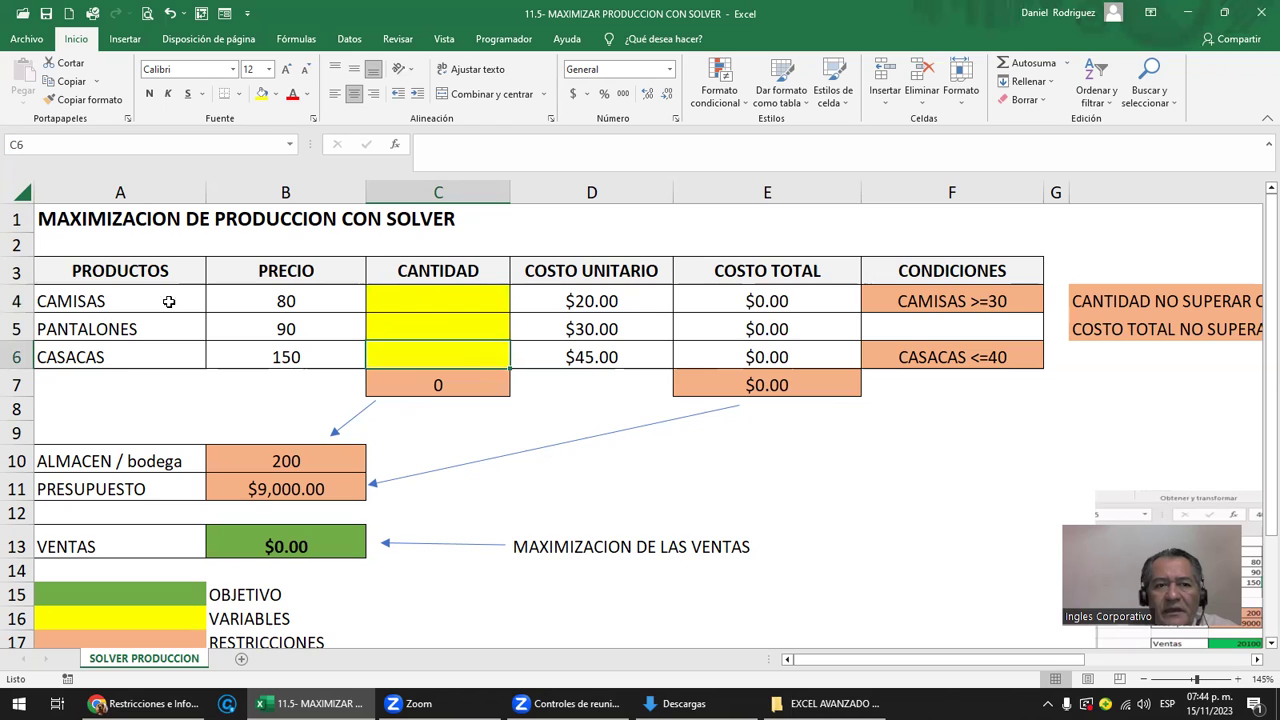
click(402, 301)
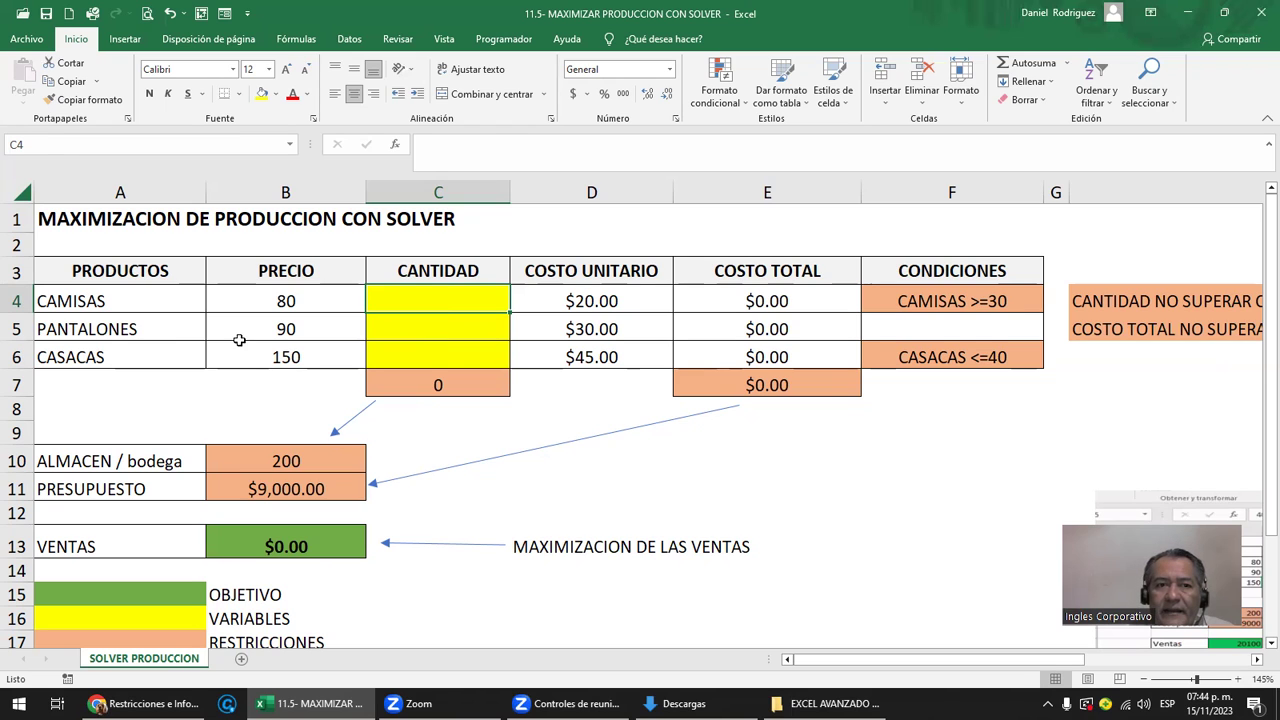
click(143, 326)
key(shift+Right)
key(shift+Right)
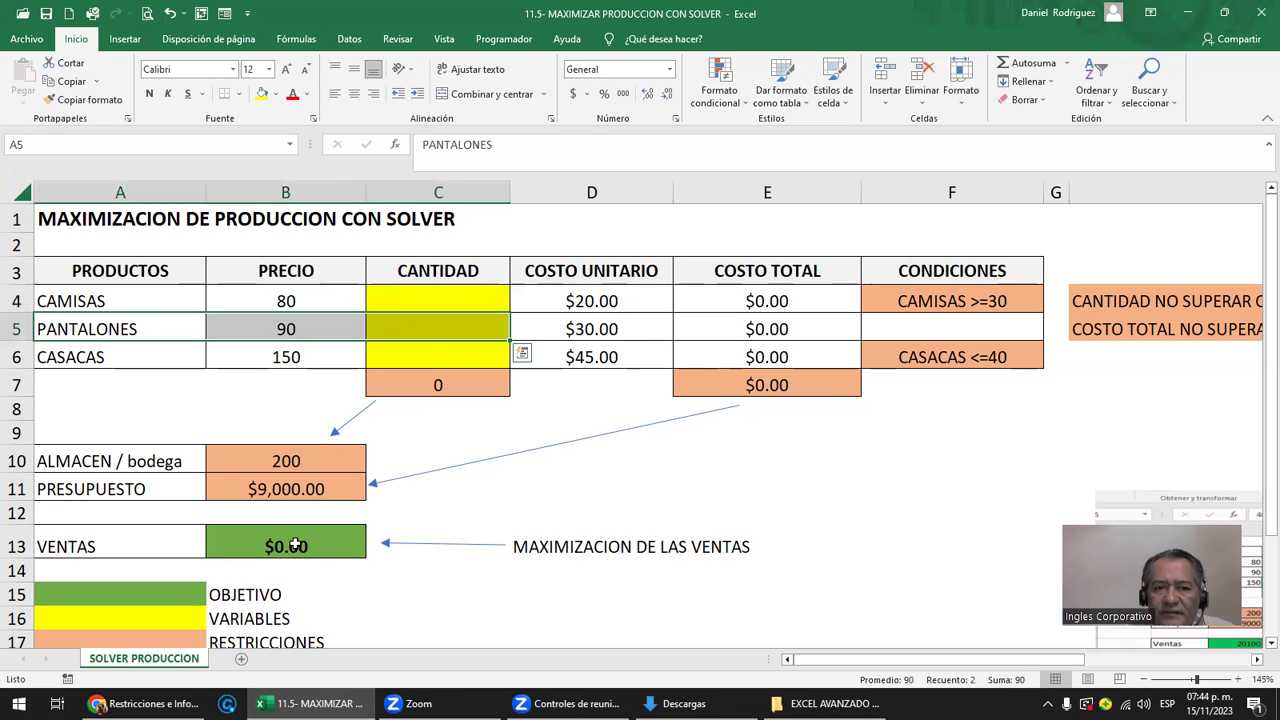
click(287, 545)
click(951, 460)
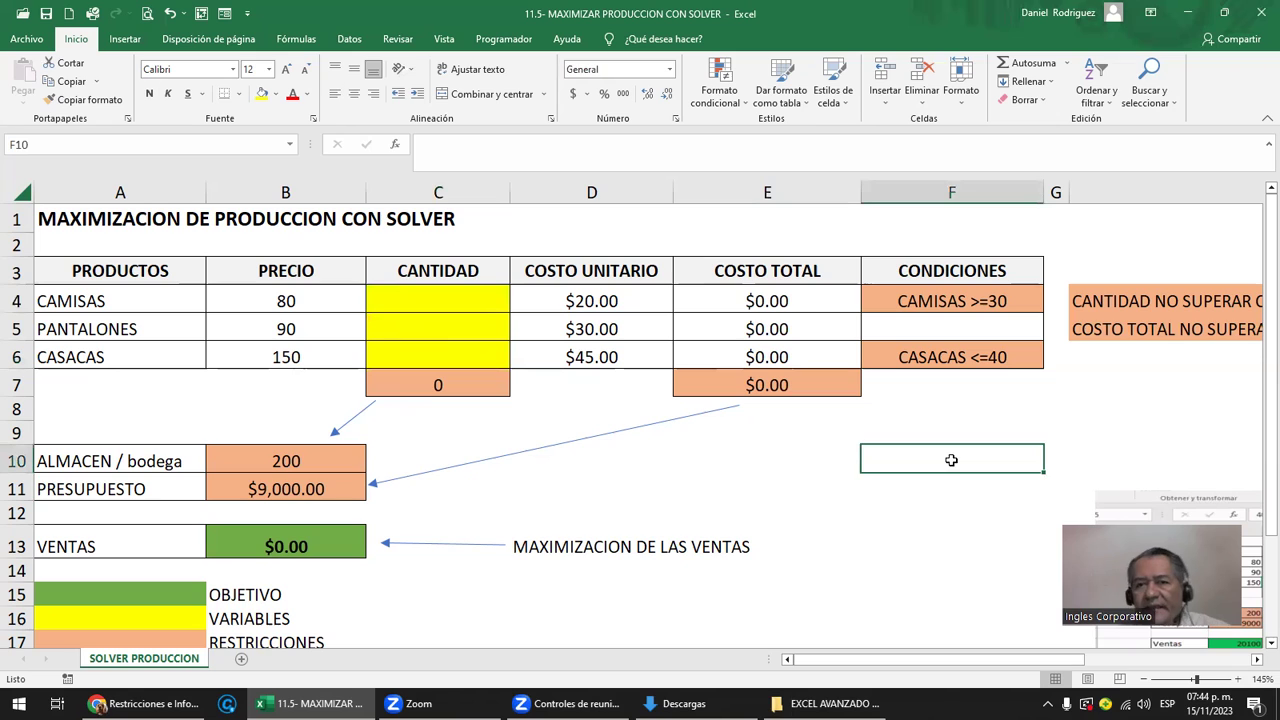
click(981, 302)
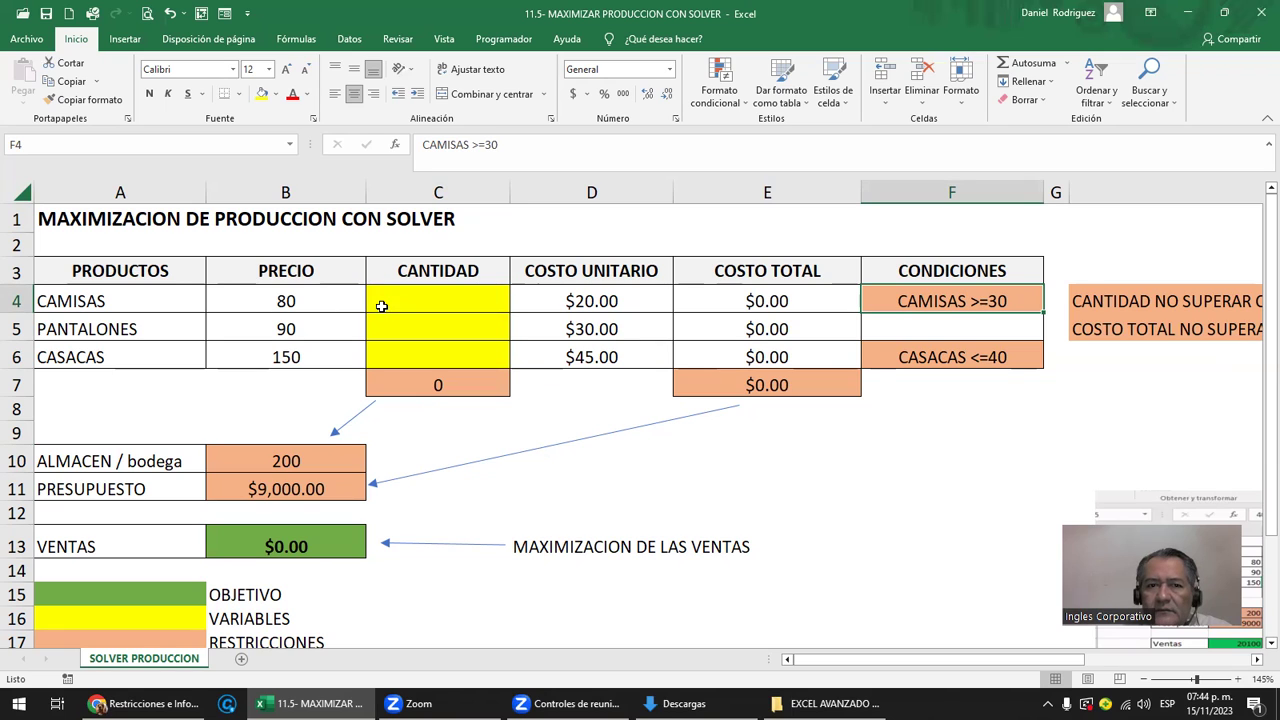
click(463, 299)
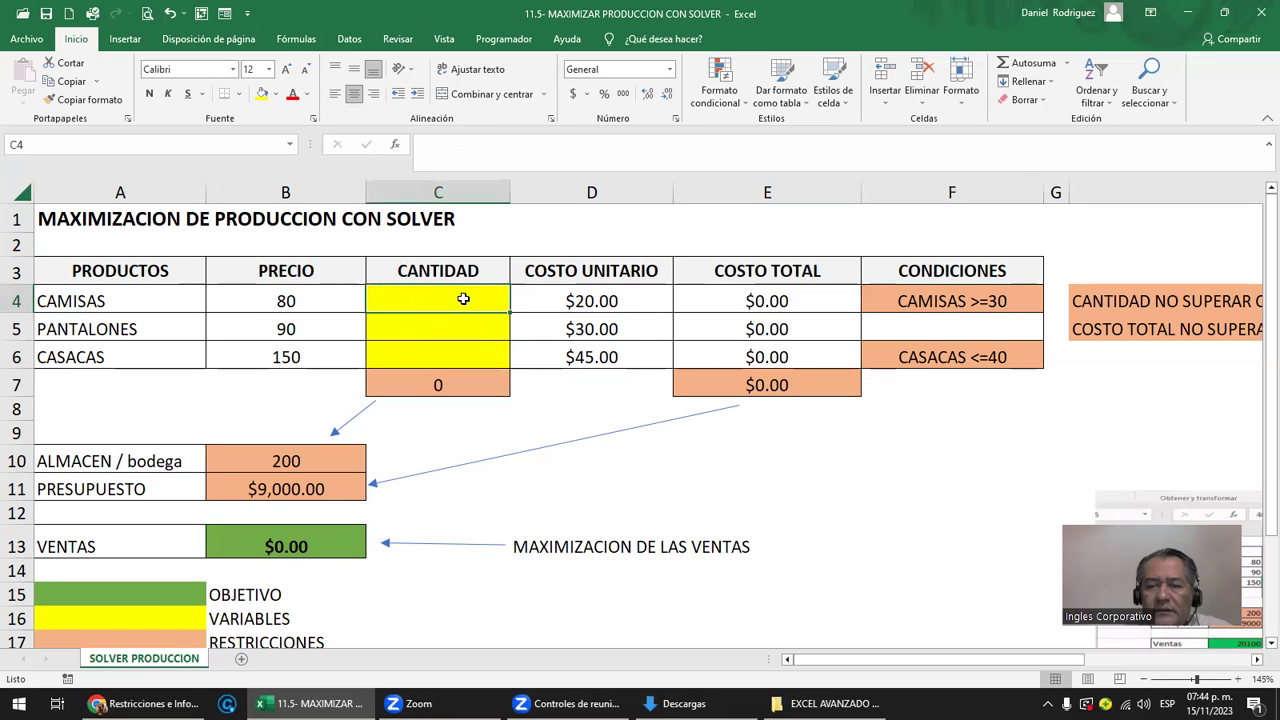
click(997, 355)
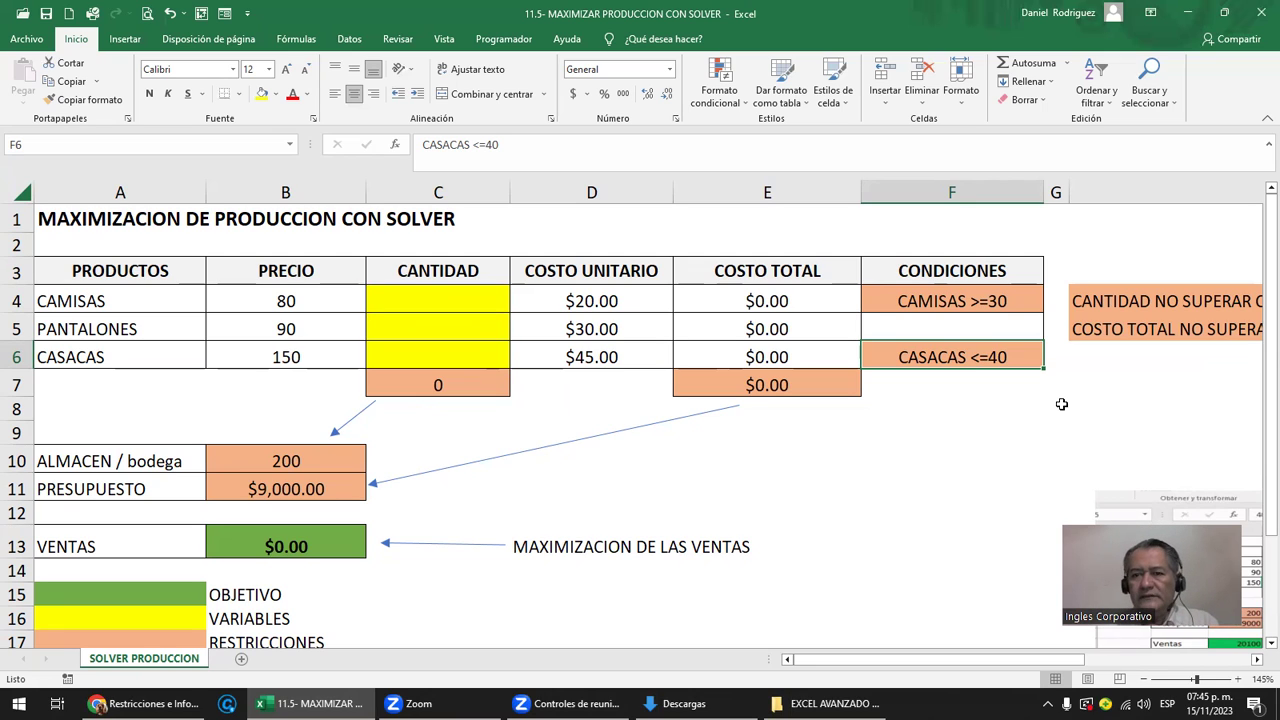
click(1010, 437)
text(=70)
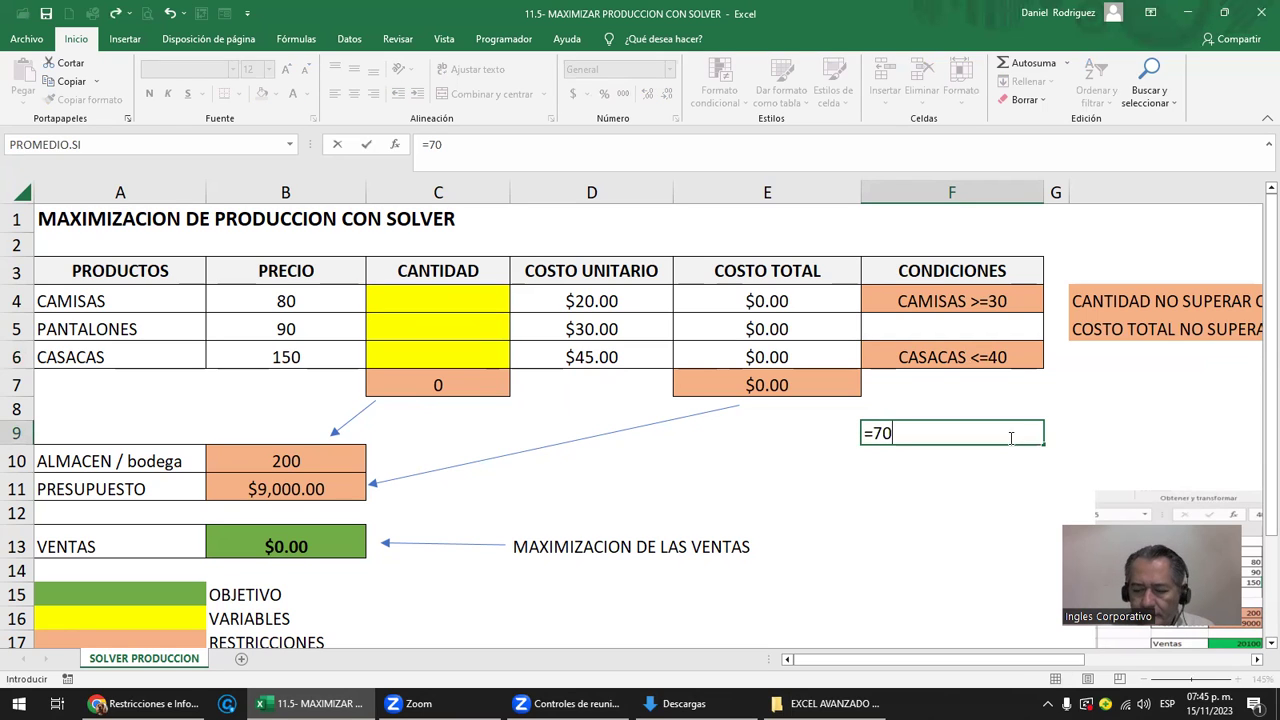
text(200-70)
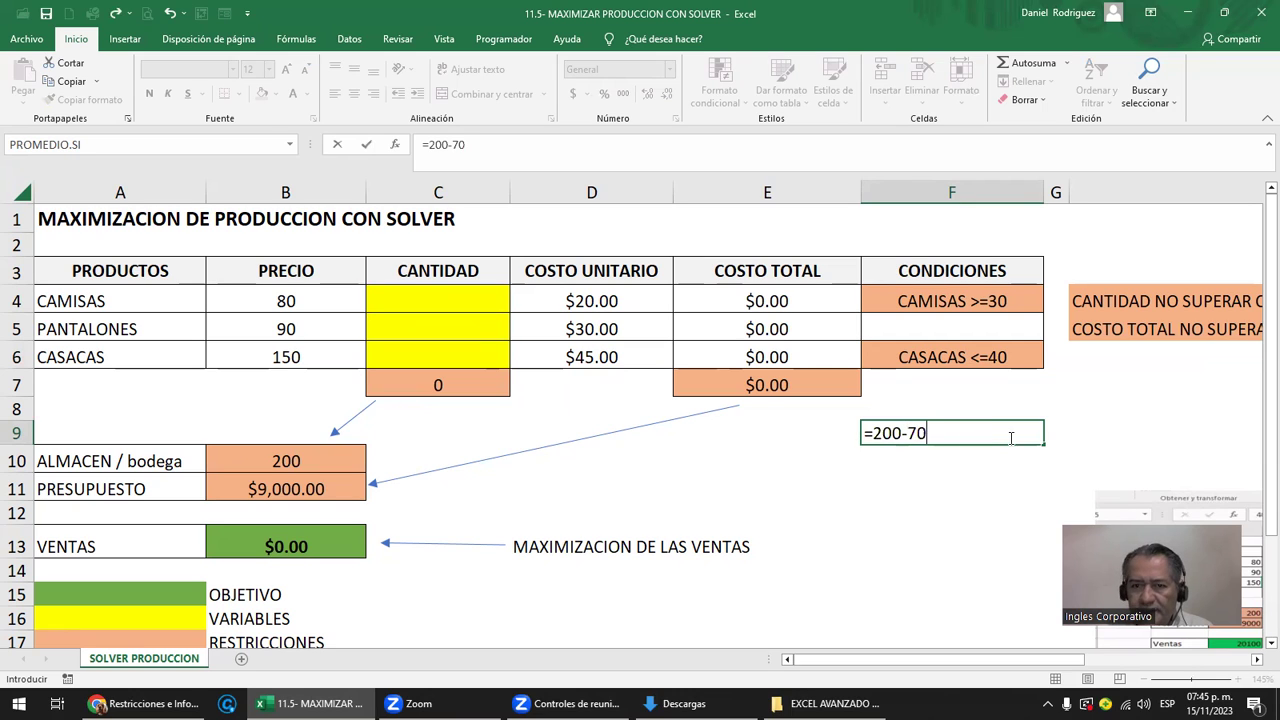
key(Return)
click(1010, 437)
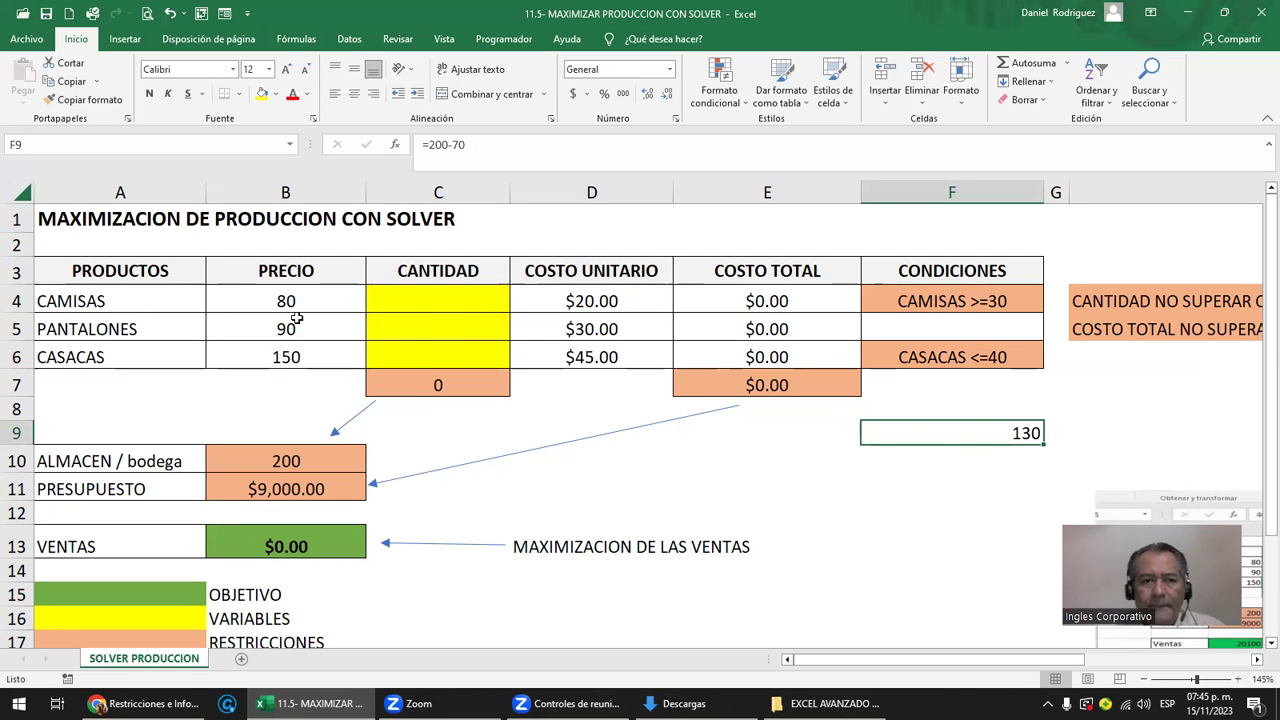
mouse_move(450, 300)
mouse_down()
mouse_move(458, 345)
mouse_move(491, 331)
mouse_up()
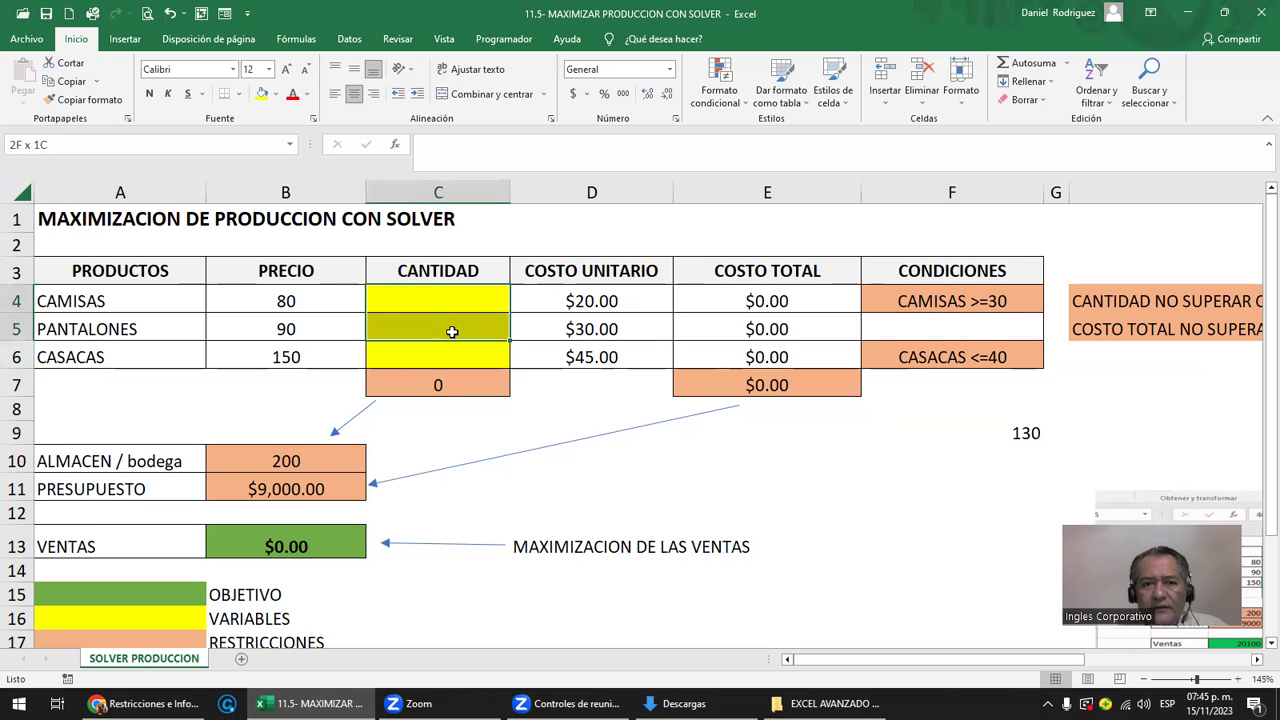
click(988, 306)
click(988, 357)
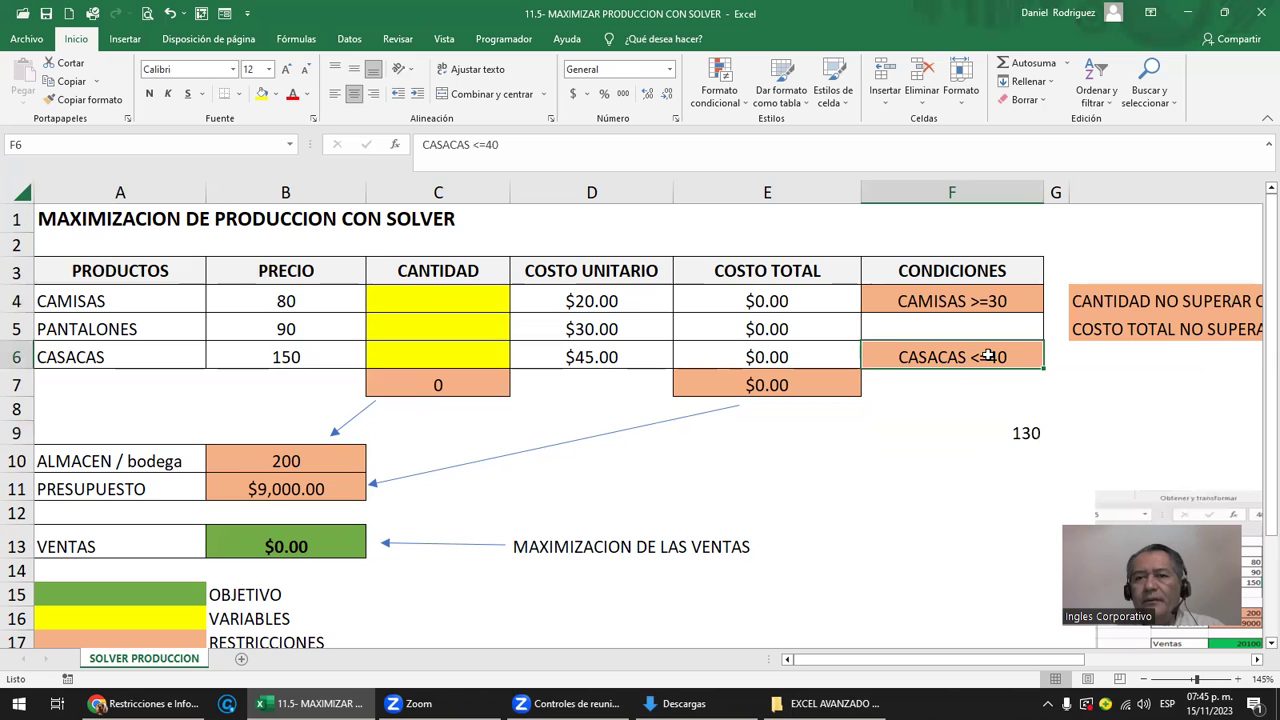
click(1007, 303)
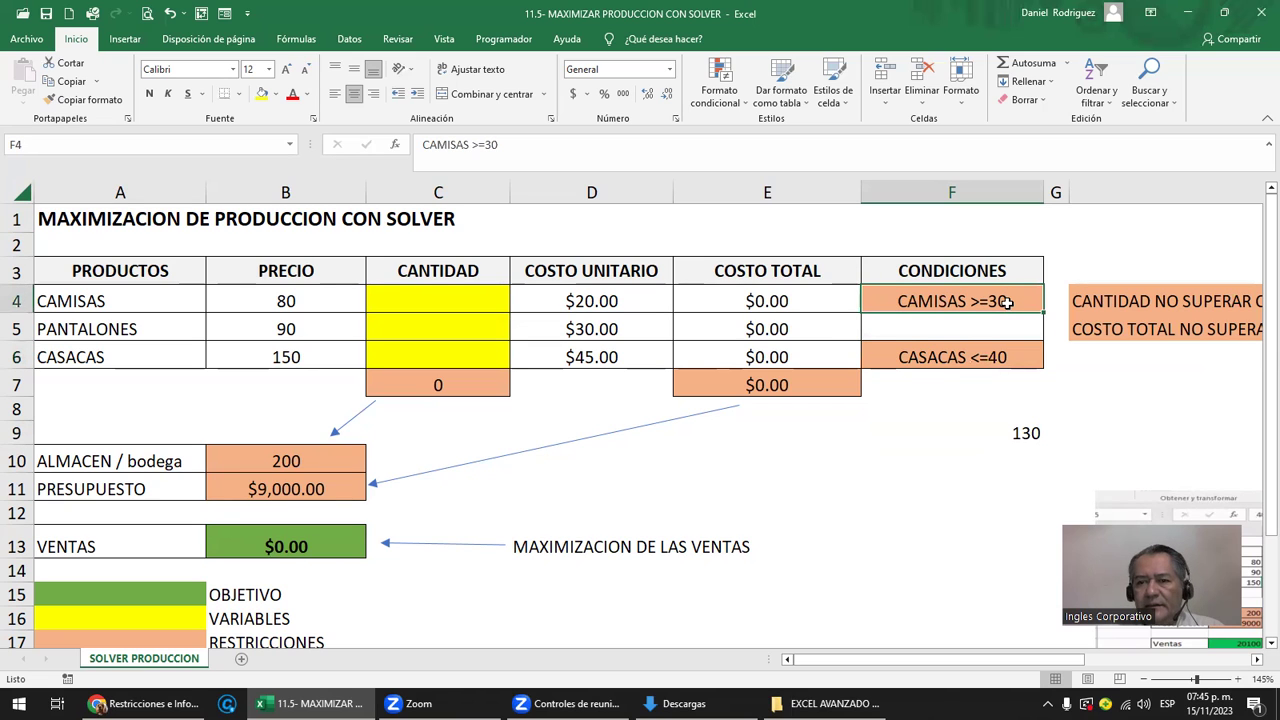
click(985, 358)
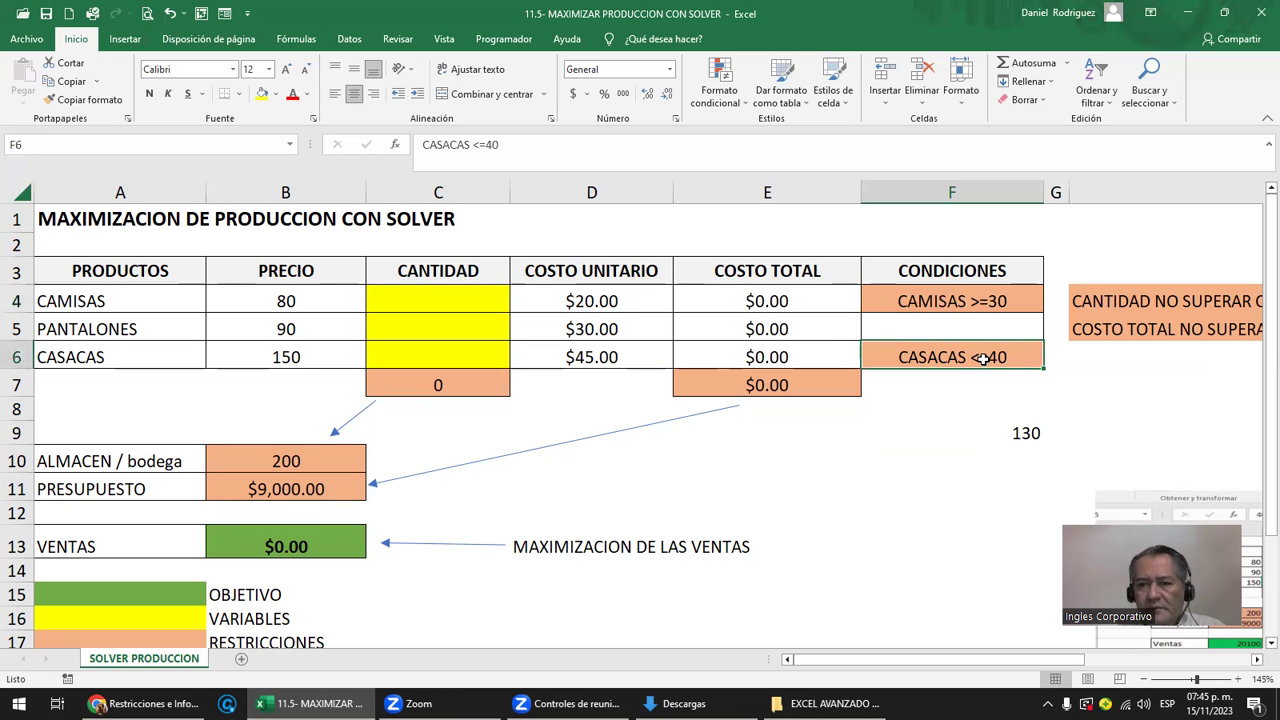
click(1017, 435)
key(Delete)
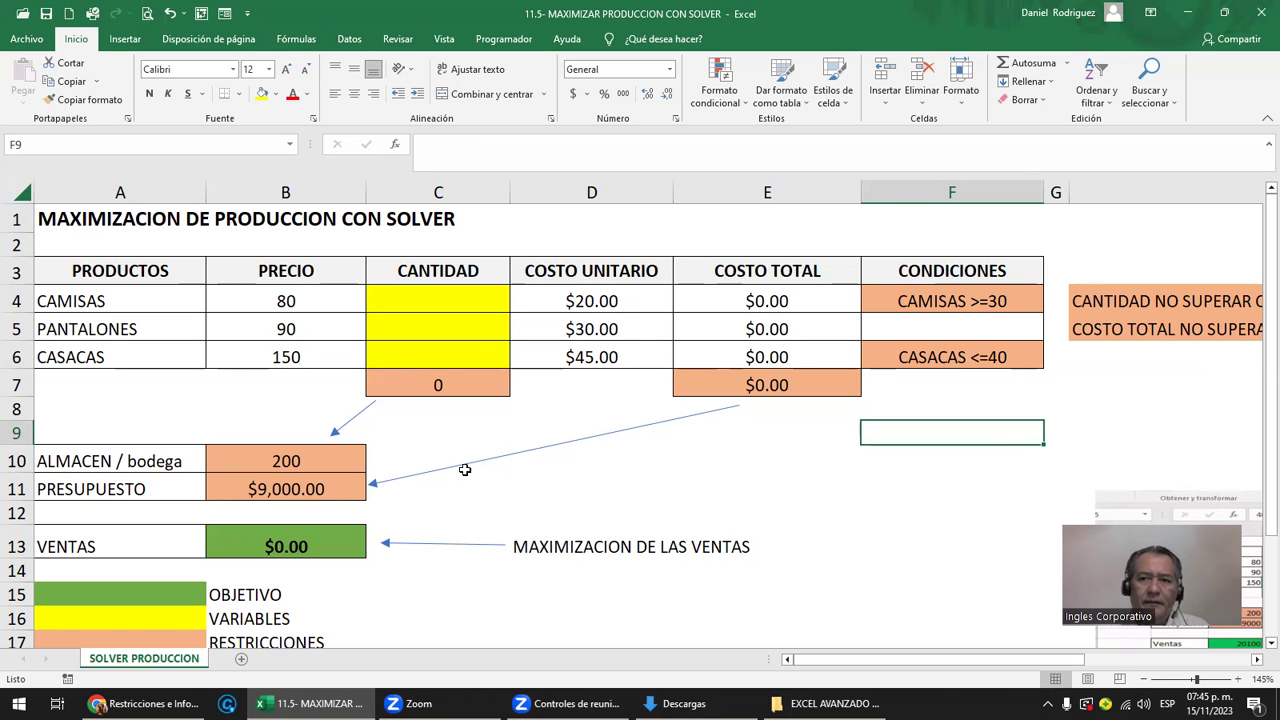
- Review the CAMISAS minimum, CASACAS maximum, warehouse capacity 200 and 9000 budget conditions
scroll(465, 469, down, 1)
scroll(465, 469, down, 1)
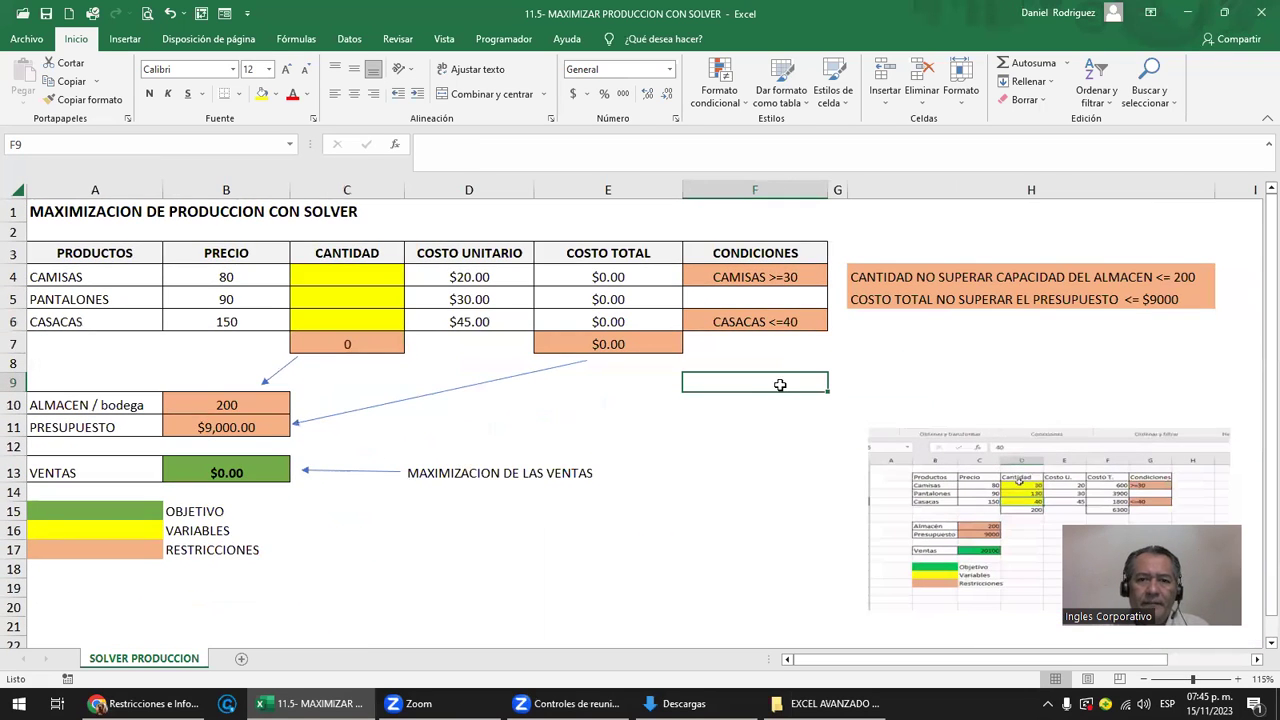
click(764, 276)
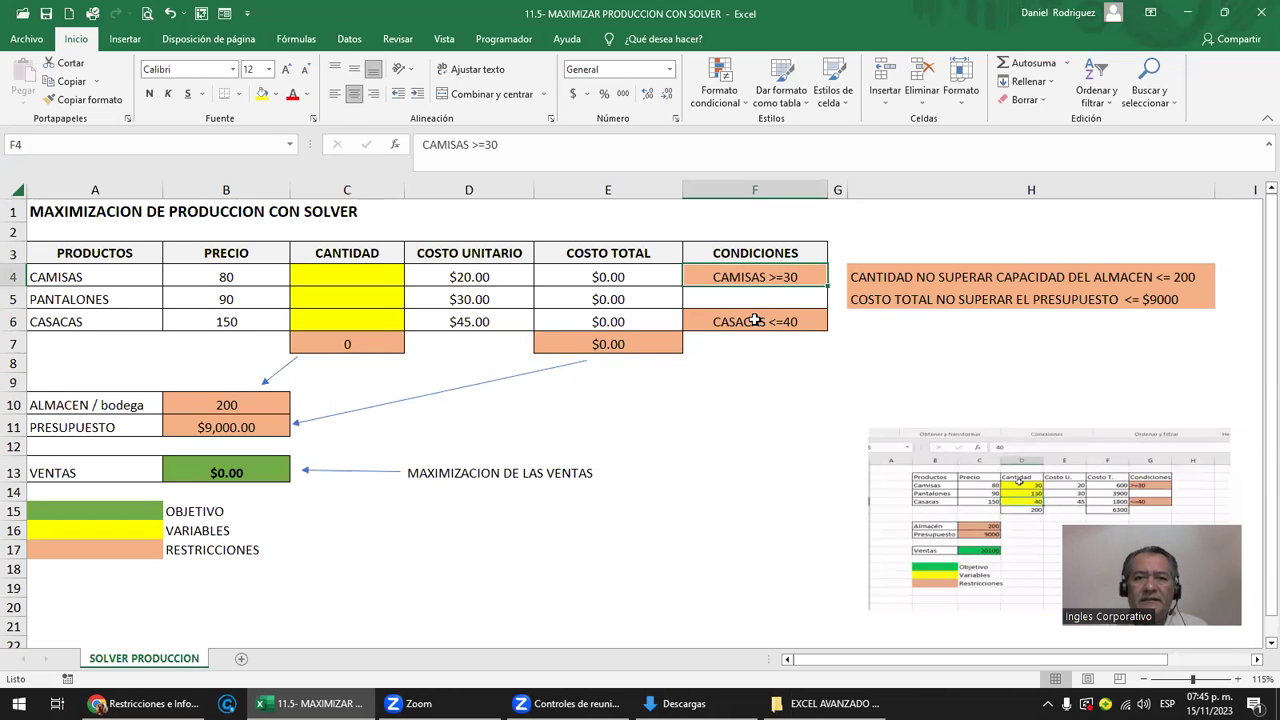
click(755, 320)
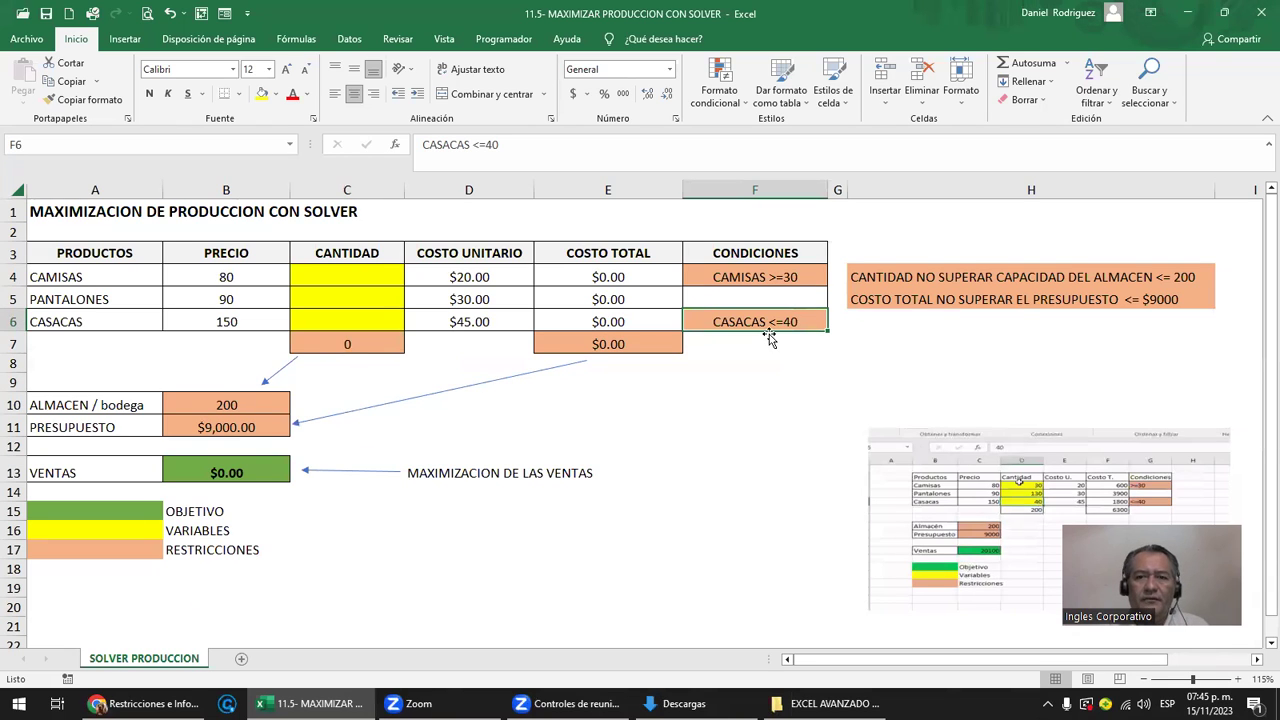
click(952, 279)
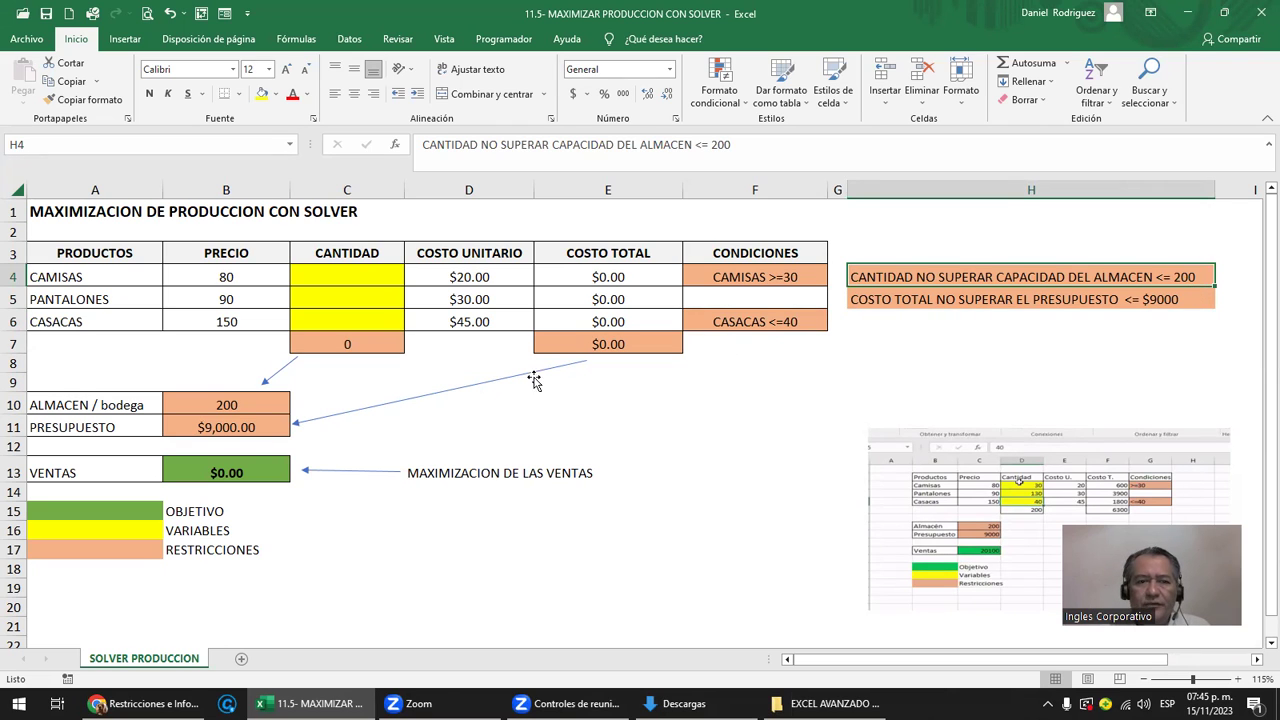
click(240, 399)
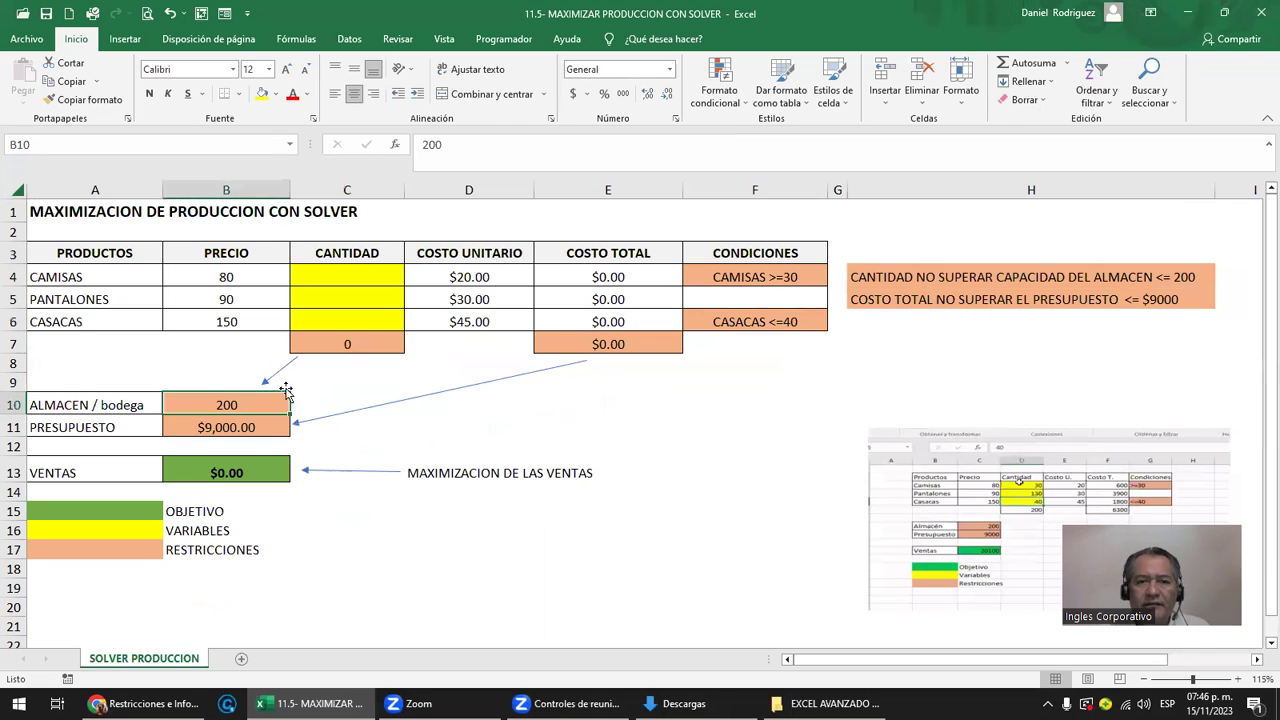
click(1156, 299)
click(240, 423)
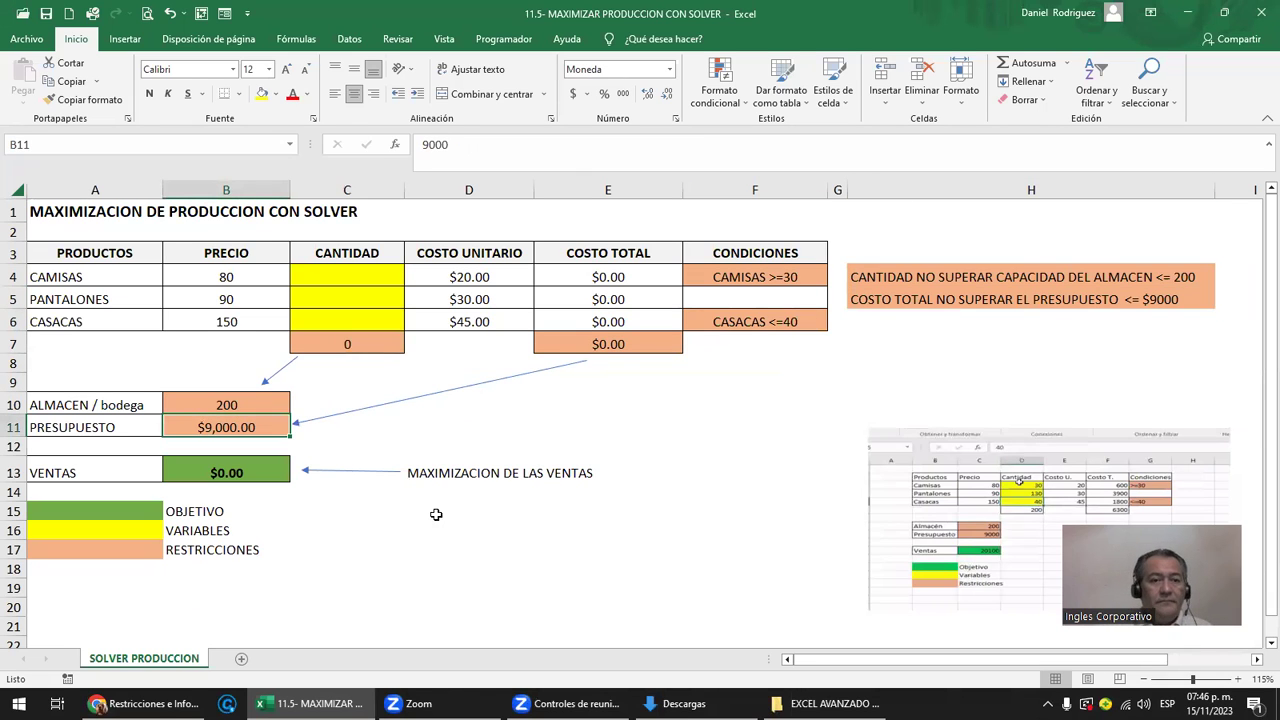
- Check the OBJETIVO and VARIABLES colour keys and switch to the Datos ribbon
click(79, 516)
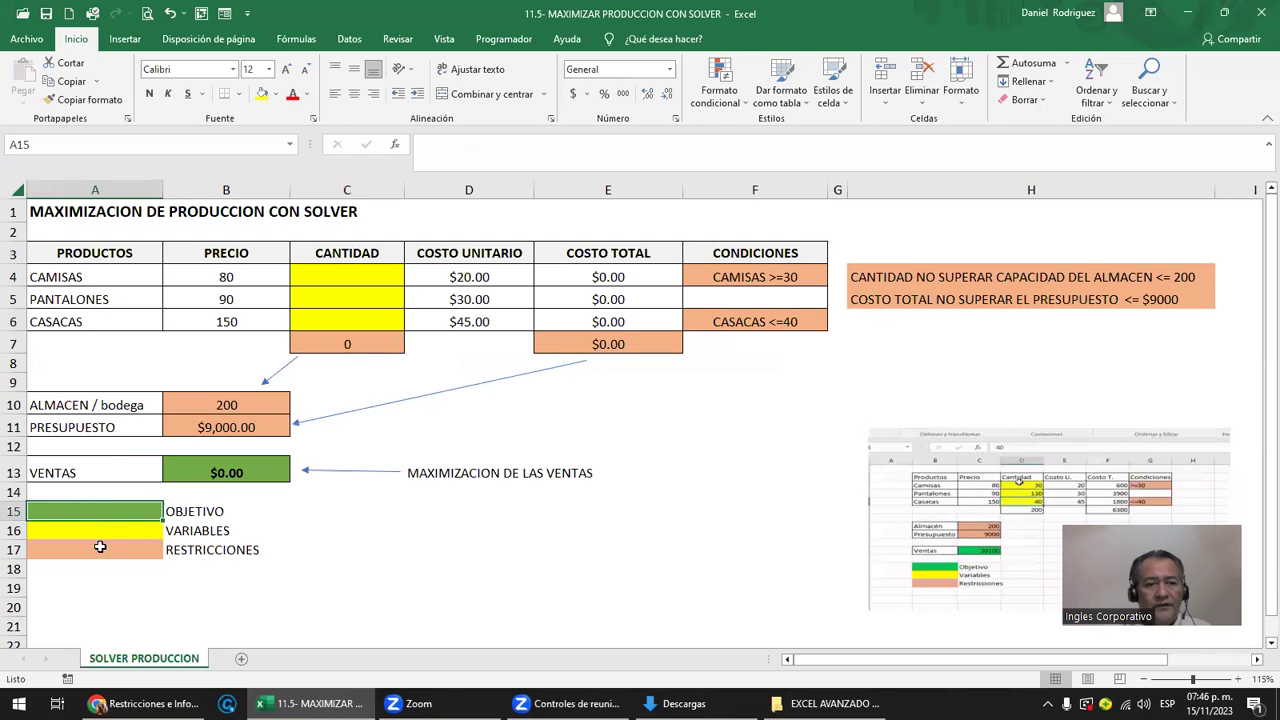
click(95, 530)
click(96, 514)
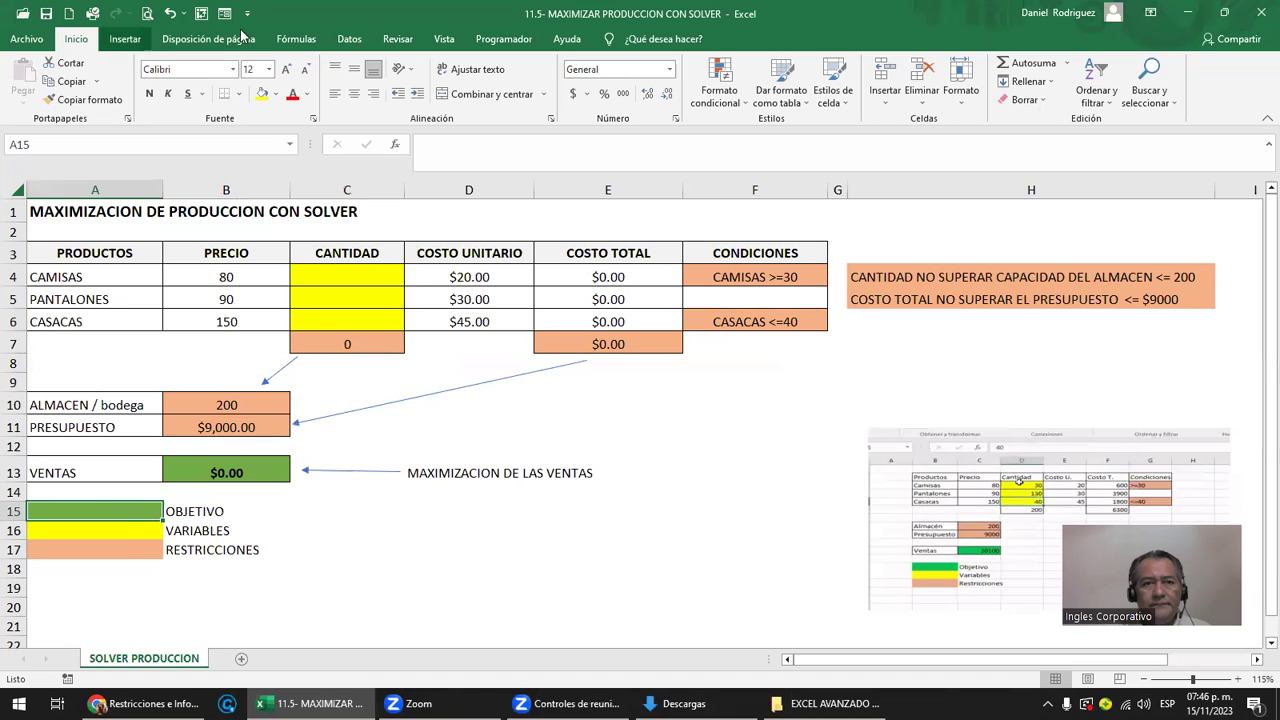
click(350, 42)
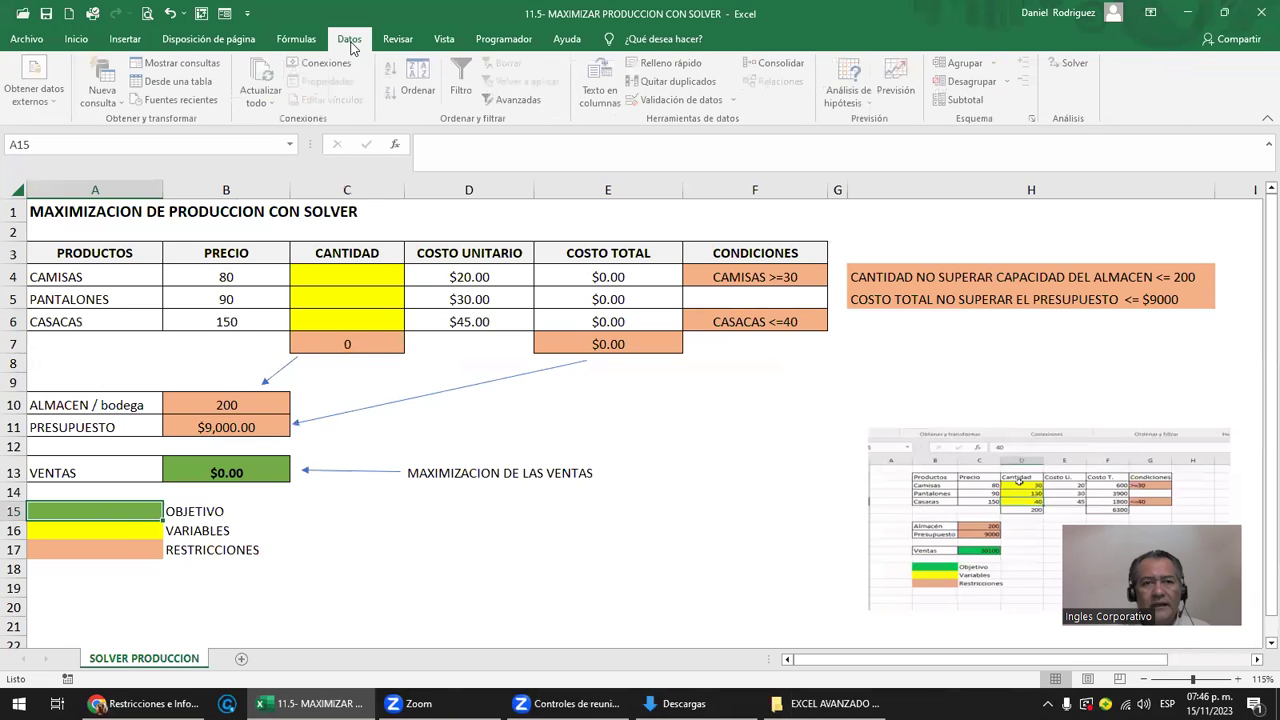
- Delete all four Solver restrictions: budget, warehouse, CASACAS limit and CAMISAS minimum
click(1075, 63)
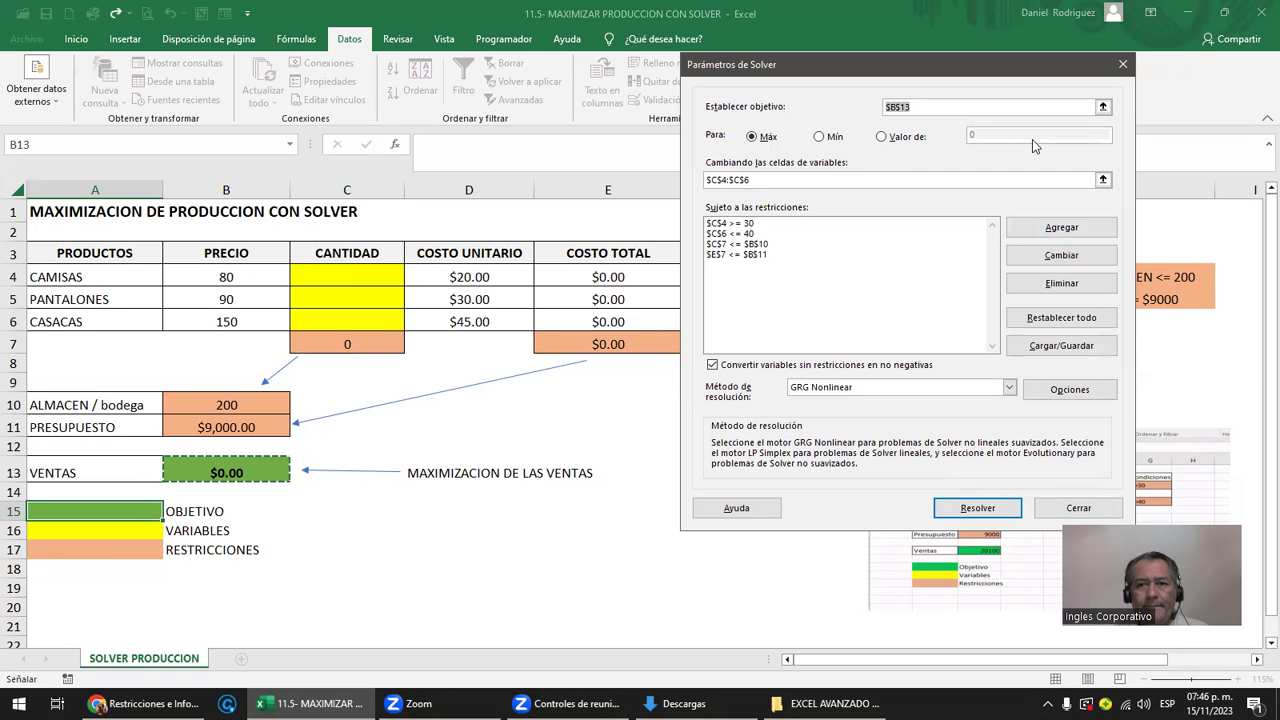
click(1085, 285)
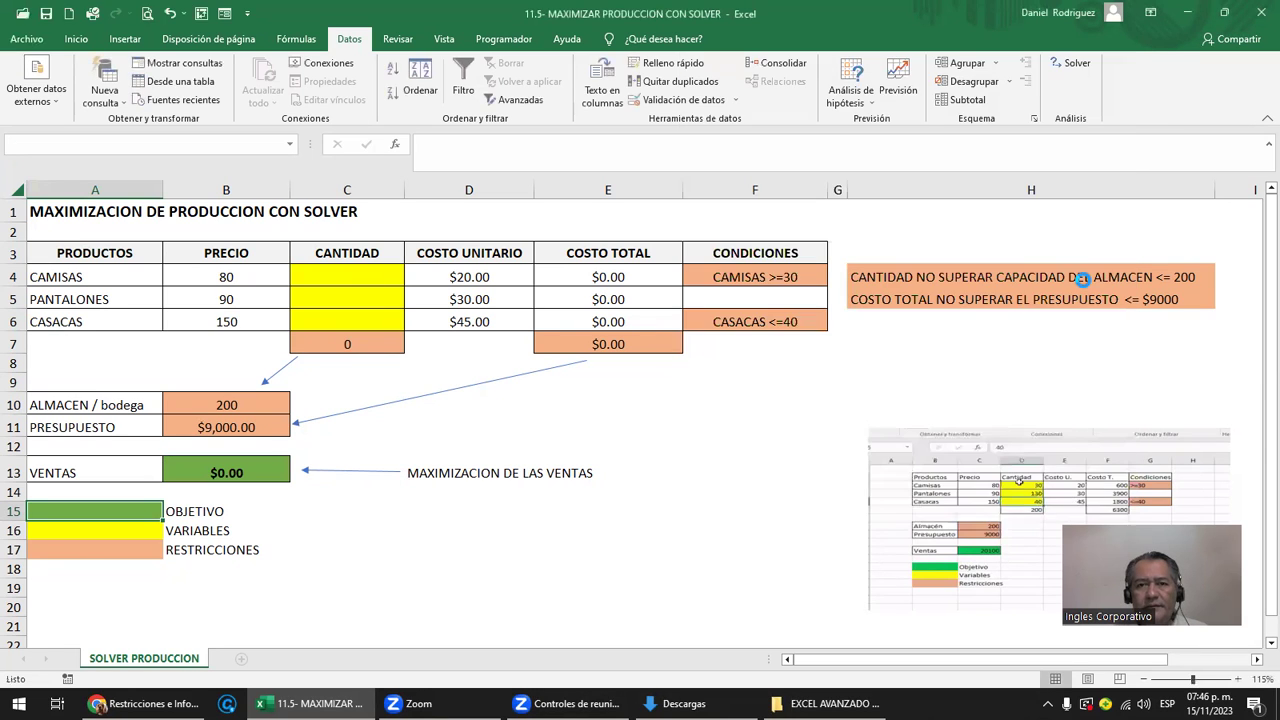
click(735, 254)
click(1060, 284)
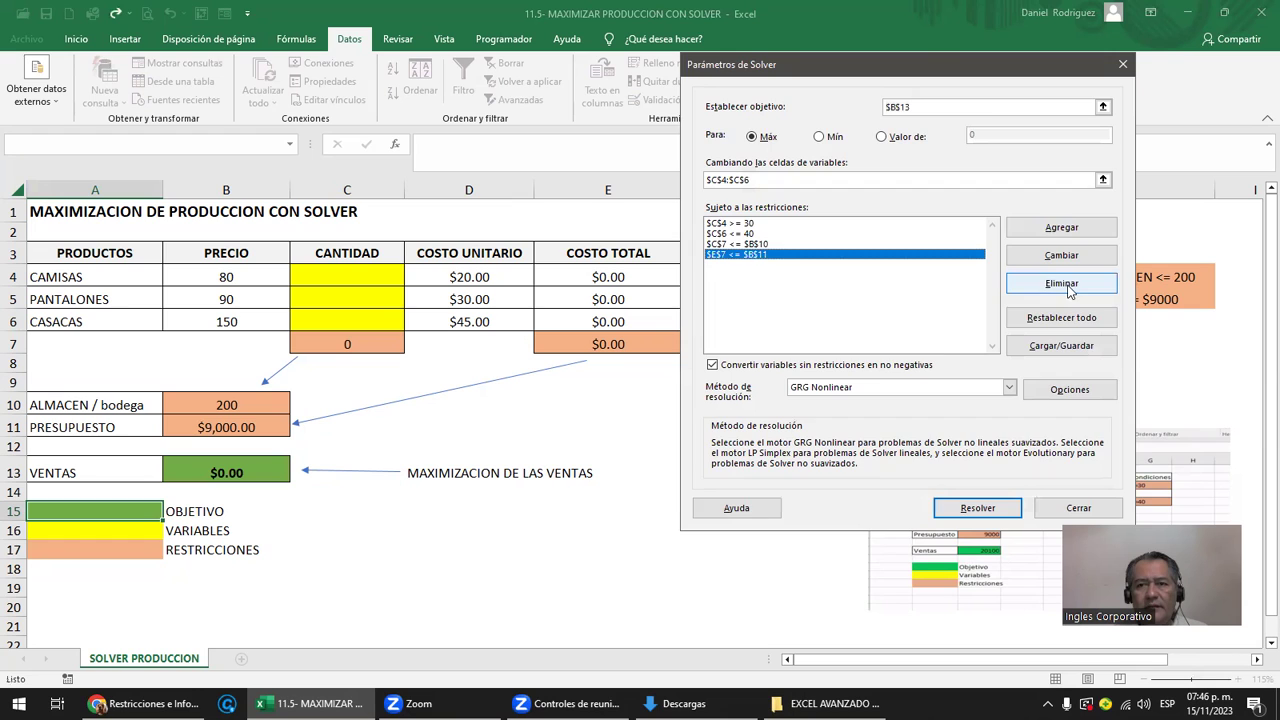
click(755, 246)
click(1036, 288)
click(745, 234)
click(1036, 284)
click(747, 230)
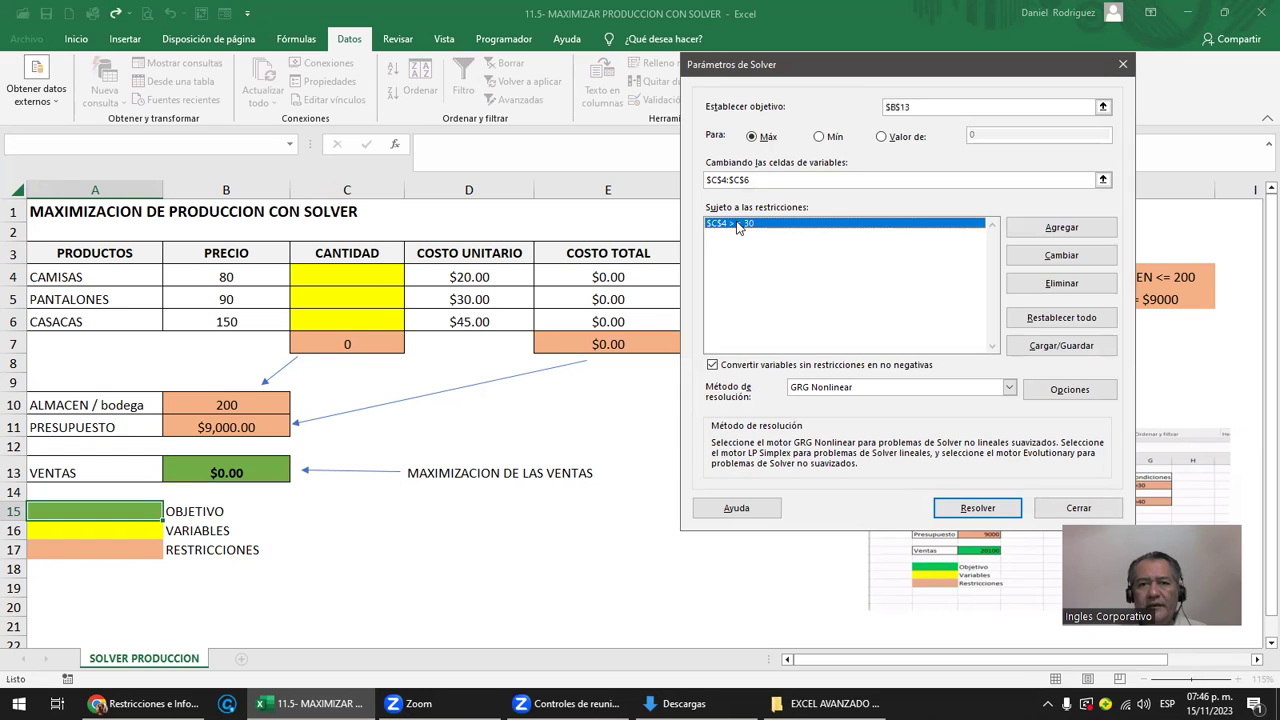
click(1062, 284)
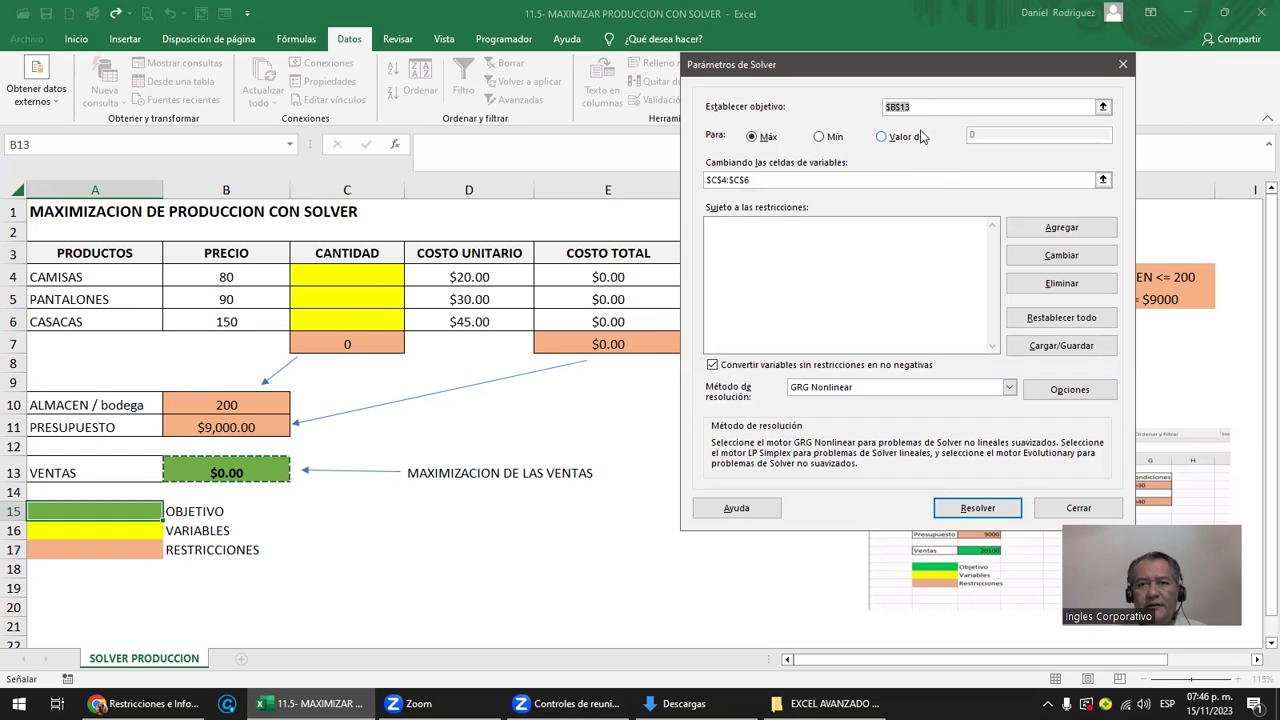
- Clear the variable cells and objective cell fields, then close Solver without solving
key(Delete)
click(925, 107)
key(Delete)
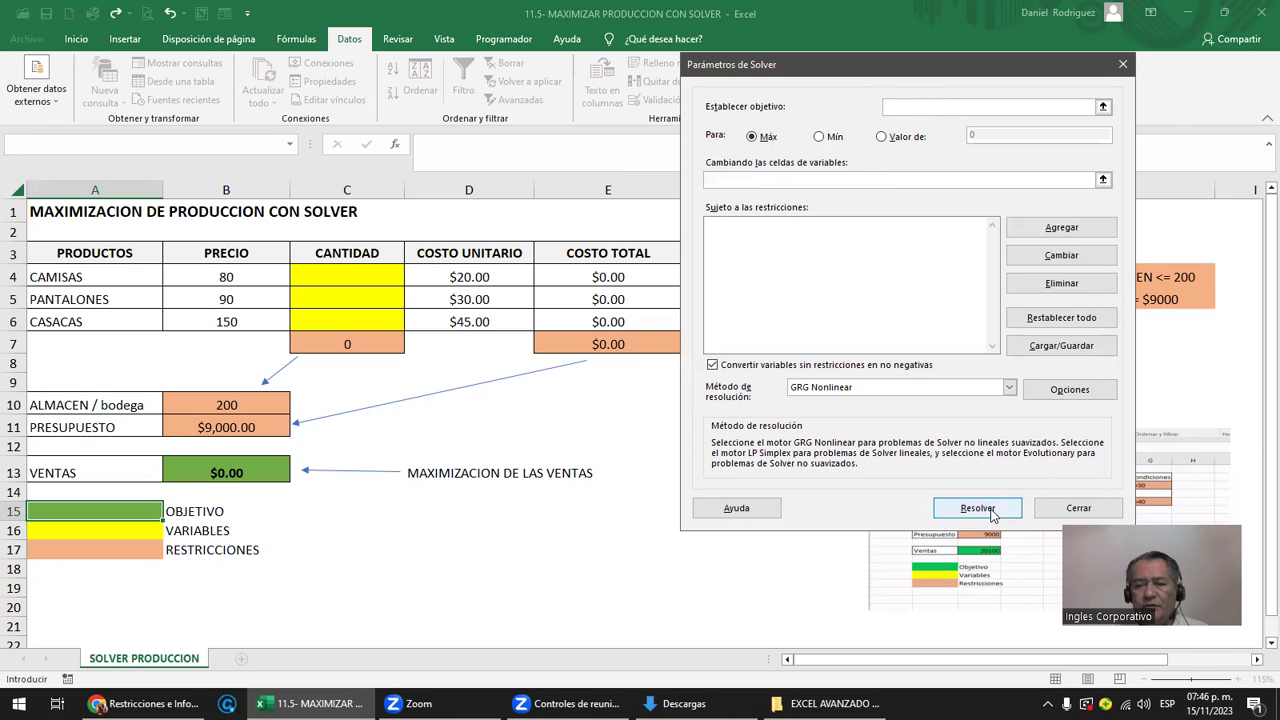
click(1079, 508)
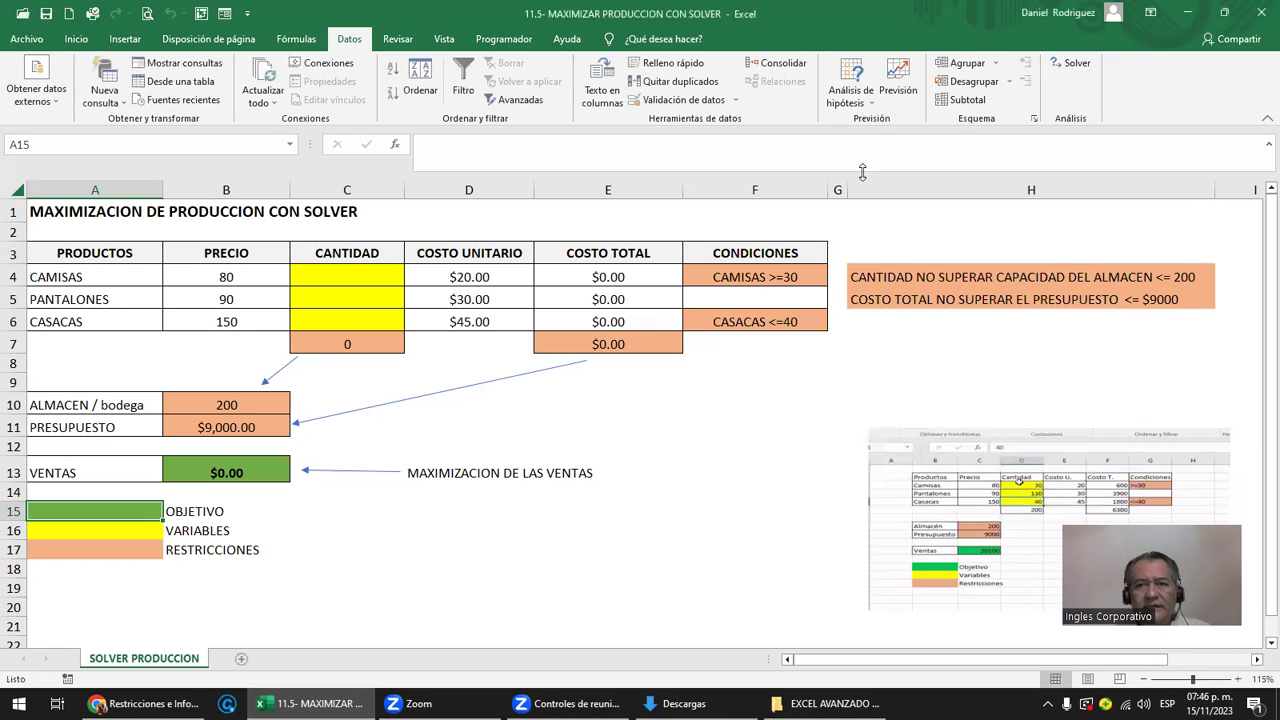
- Set Solver to maximise objective B13 by changing variable cells C4:C6
click(1070, 63)
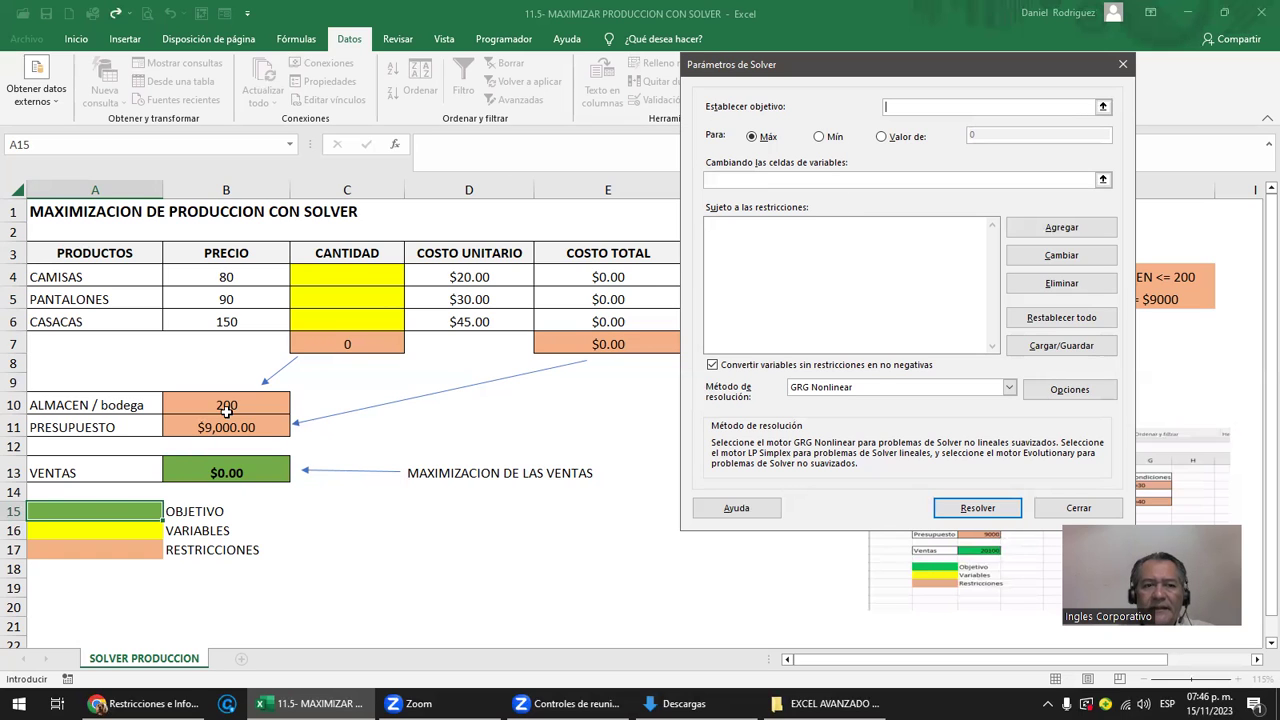
click(201, 467)
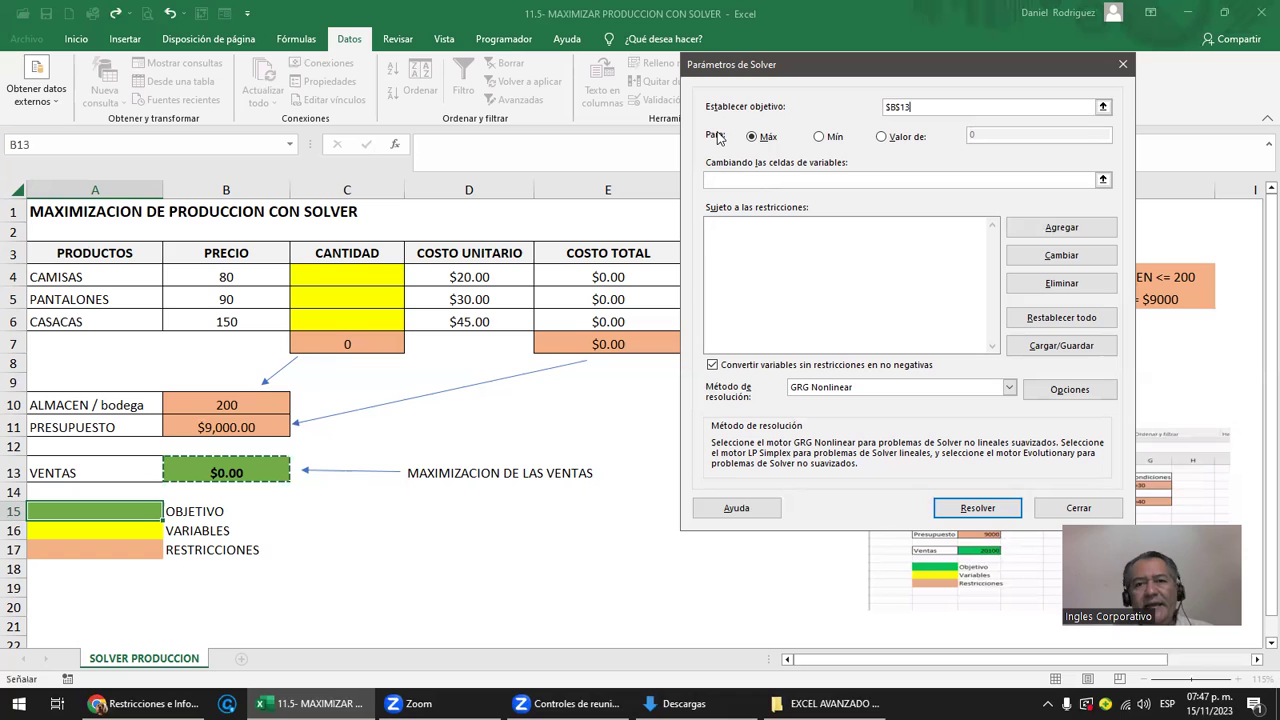
click(827, 137)
click(880, 137)
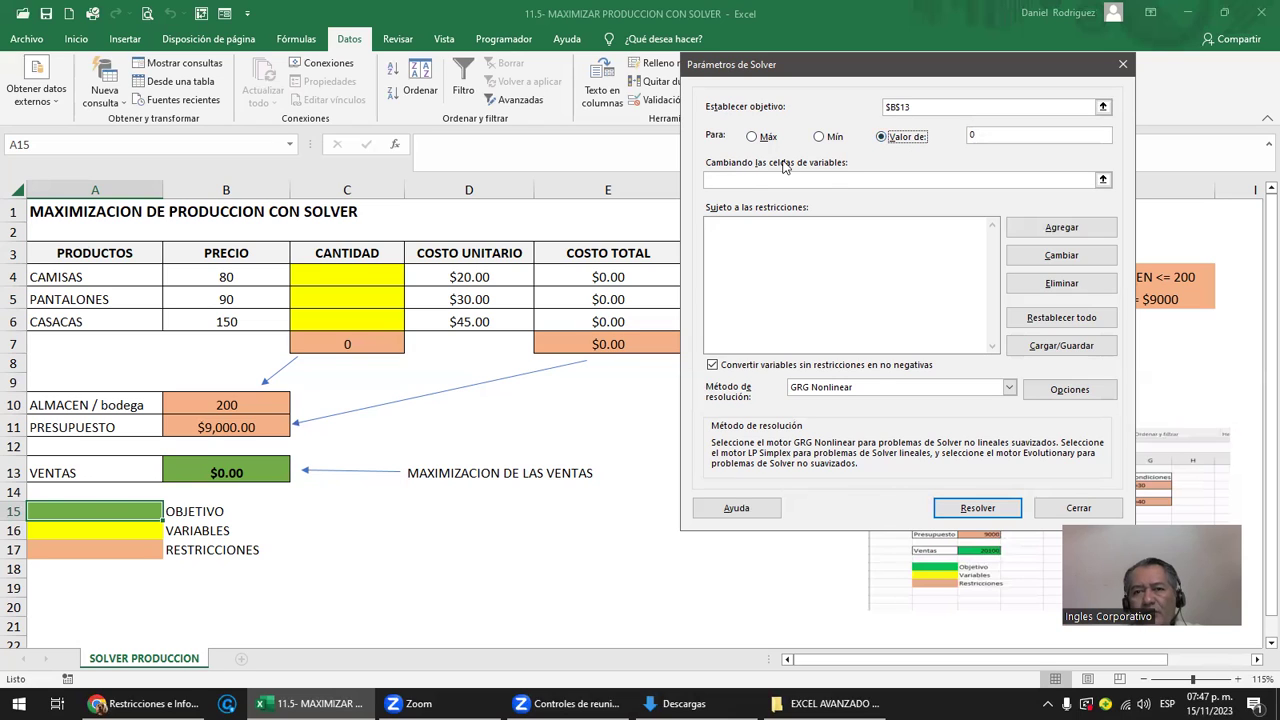
click(759, 138)
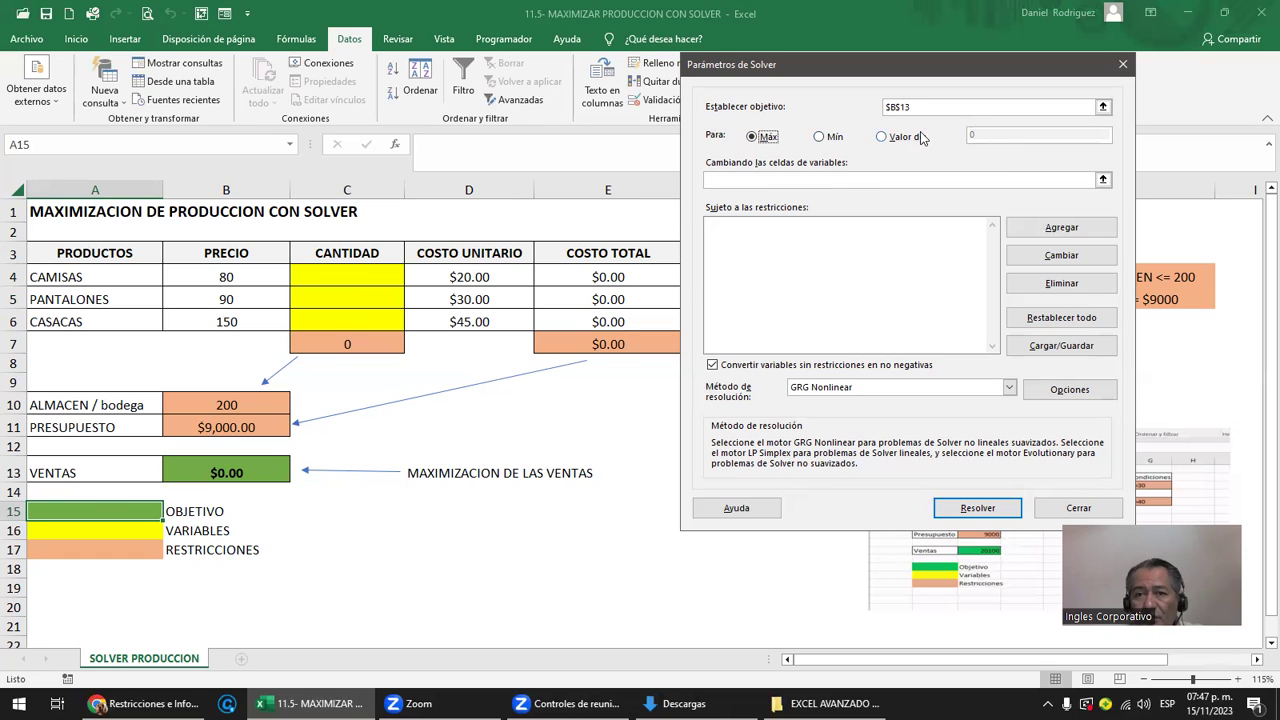
click(723, 180)
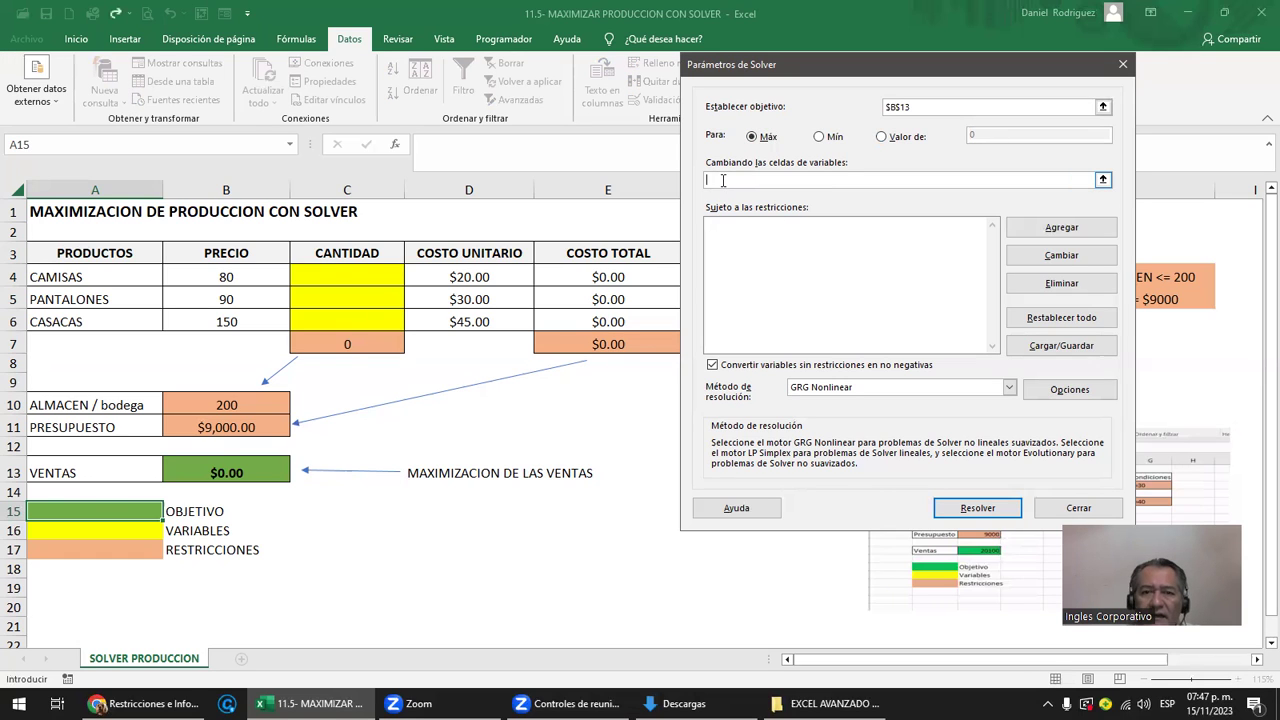
drag(334, 277, 334, 315)
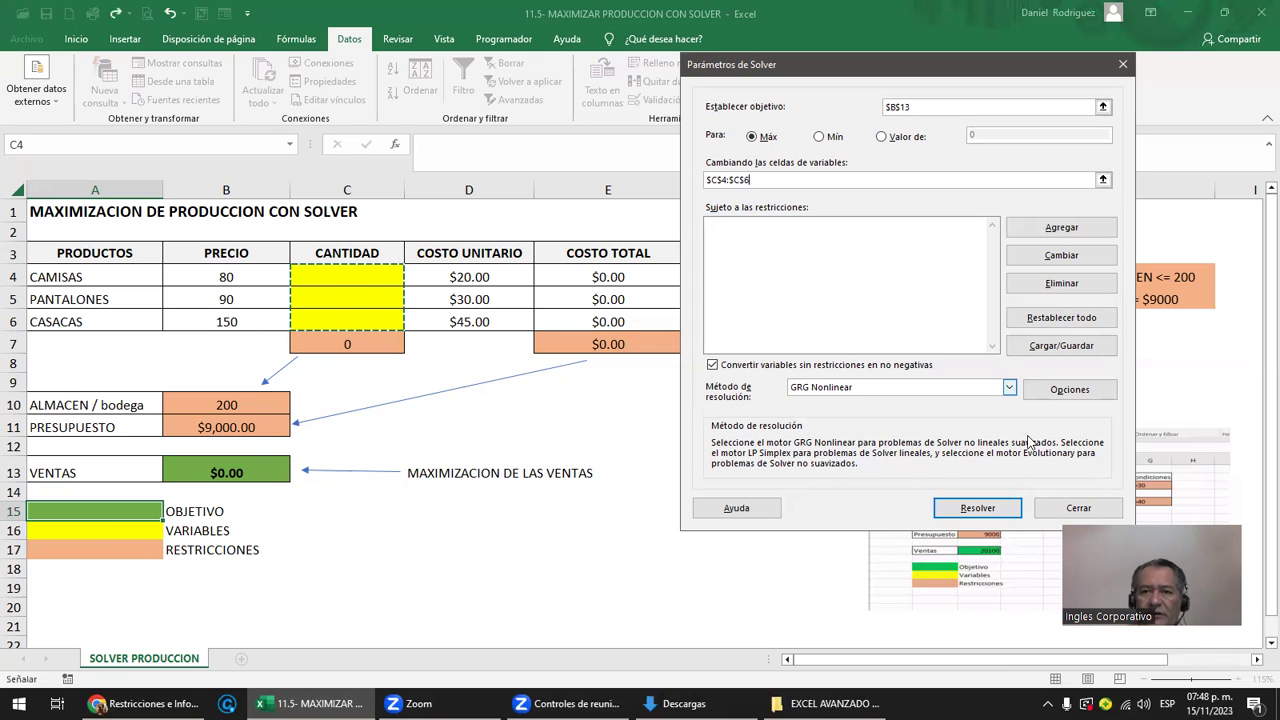
- Solve unconstrained, keep the non-converging result (VENTAS $13,242,815,829.33), and return to Solver Parameters
click(978, 508)
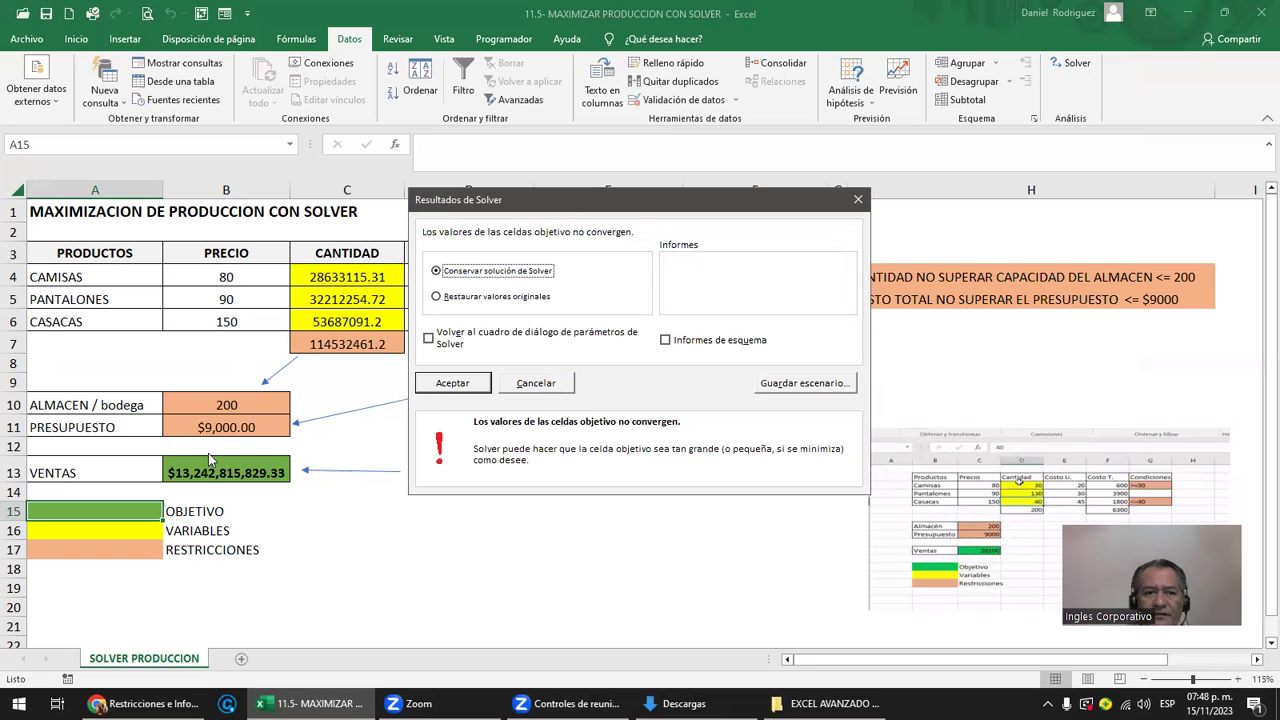
drag(567, 207, 634, 396)
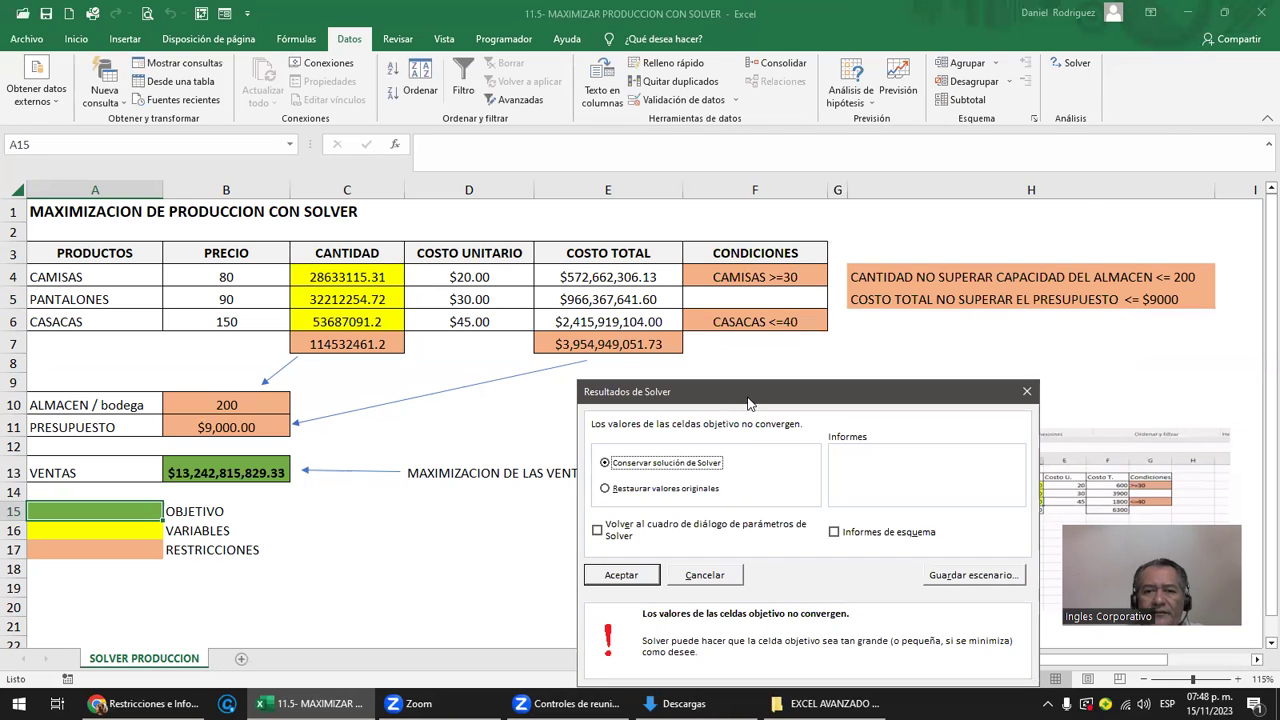
drag(748, 402, 795, 226)
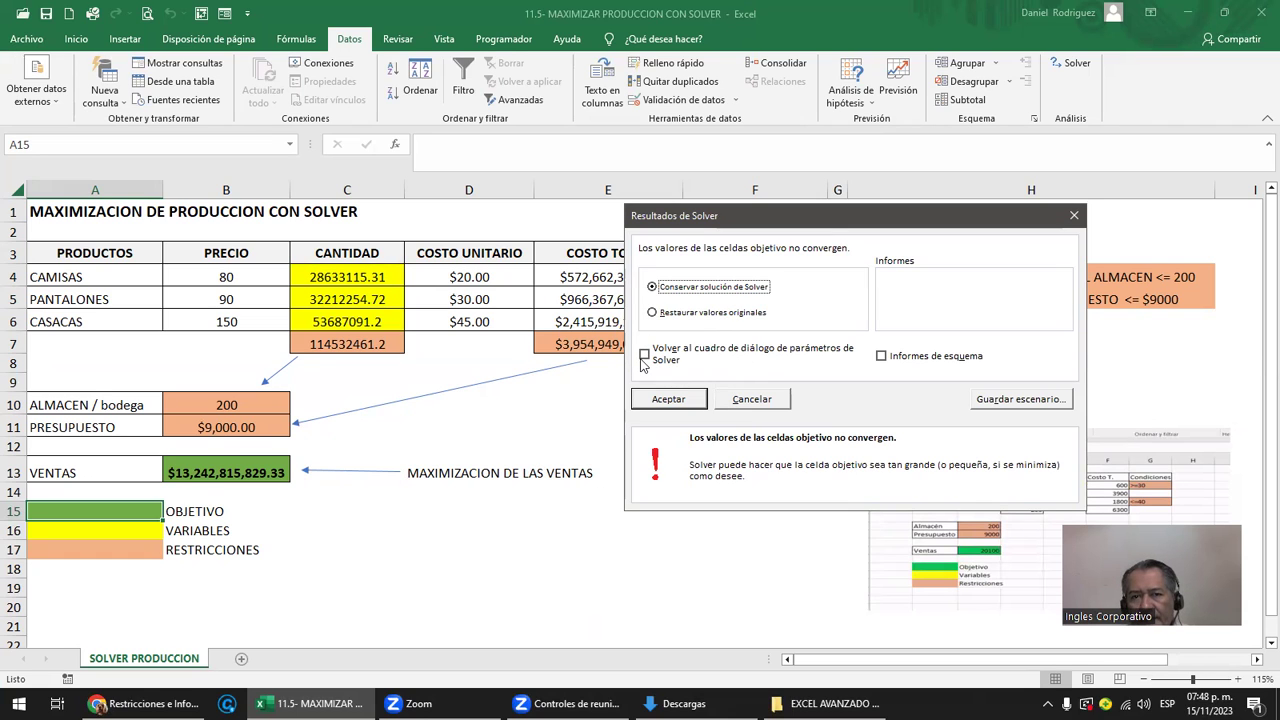
click(645, 355)
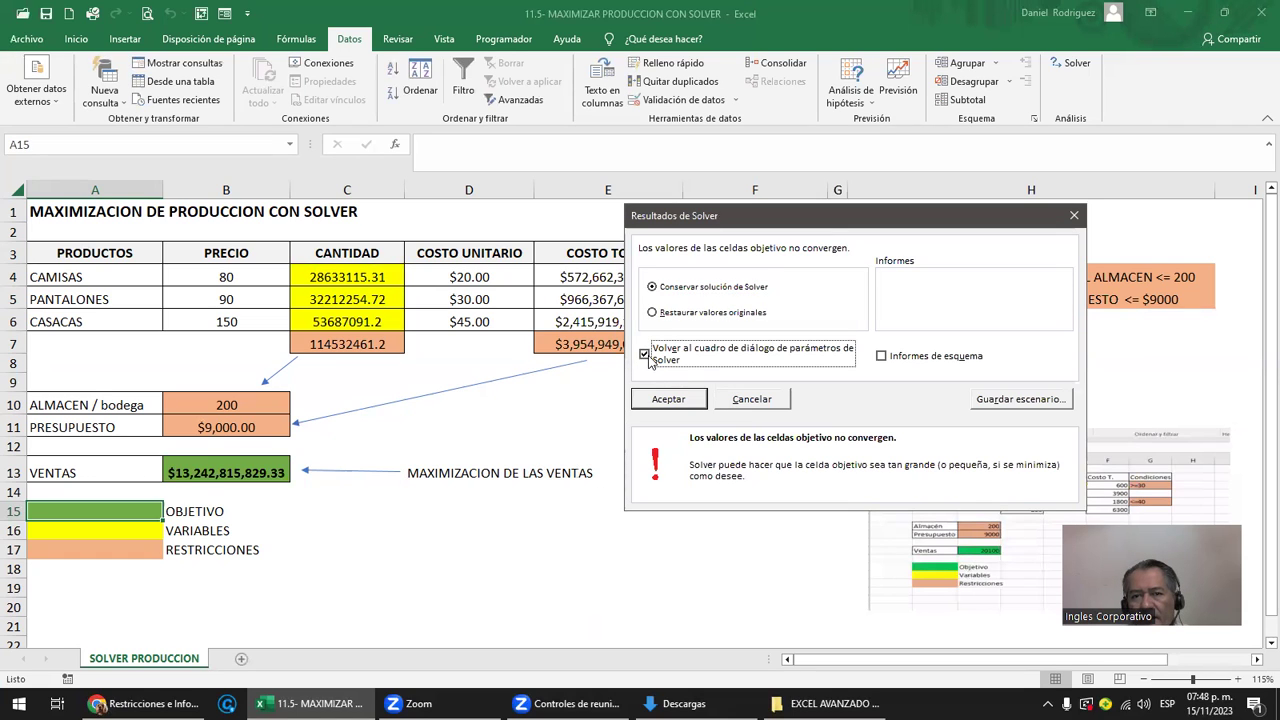
click(695, 399)
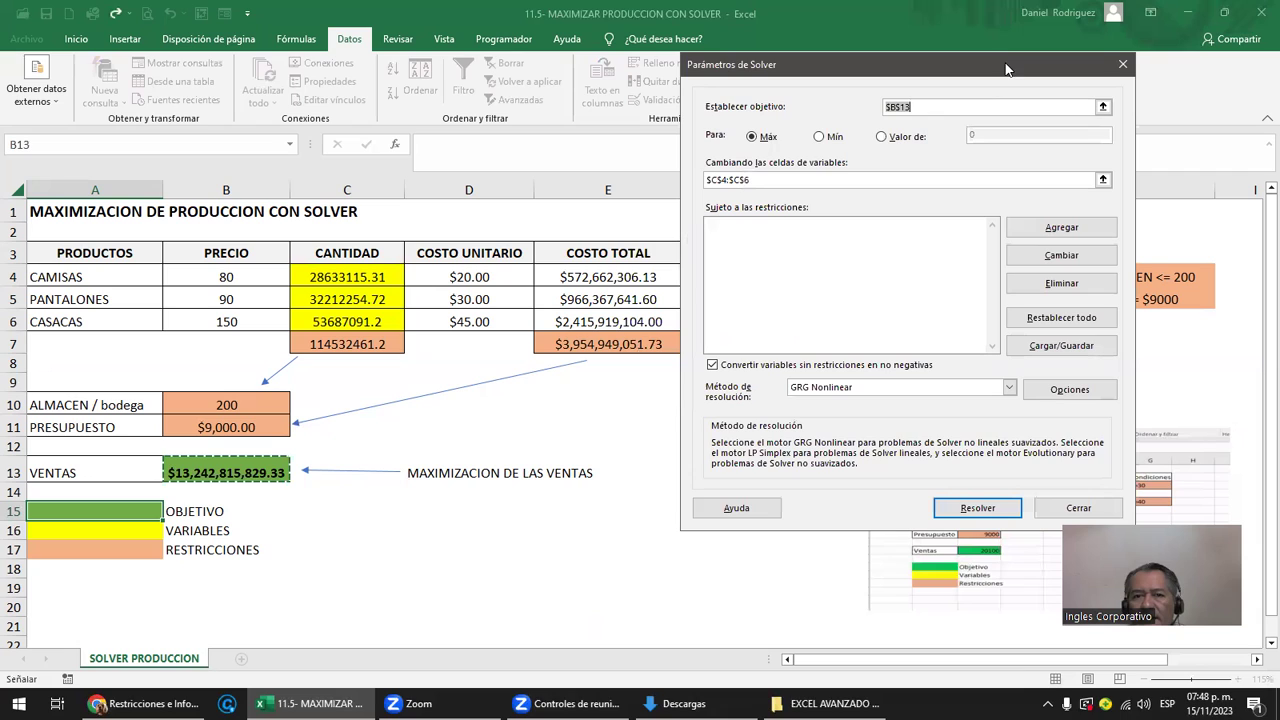
- Add the restriction $C$4 >= 30
click(800, 243)
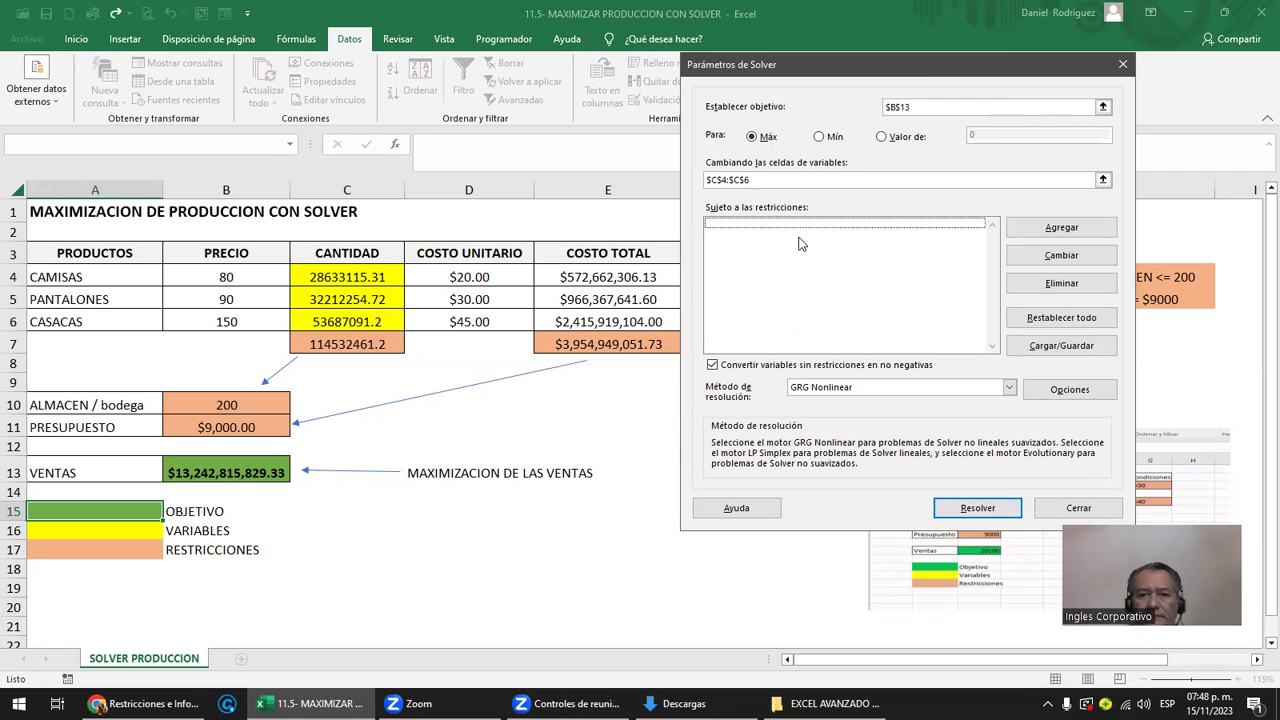
click(1062, 228)
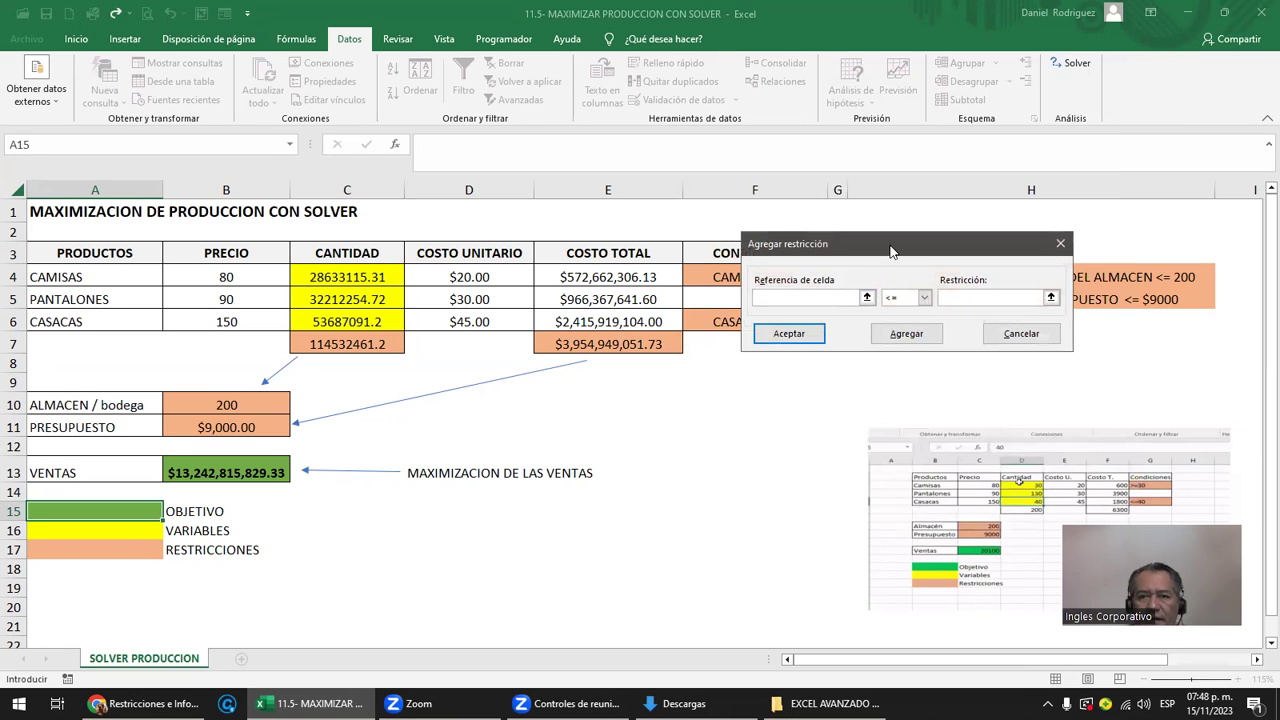
drag(885, 255, 868, 372)
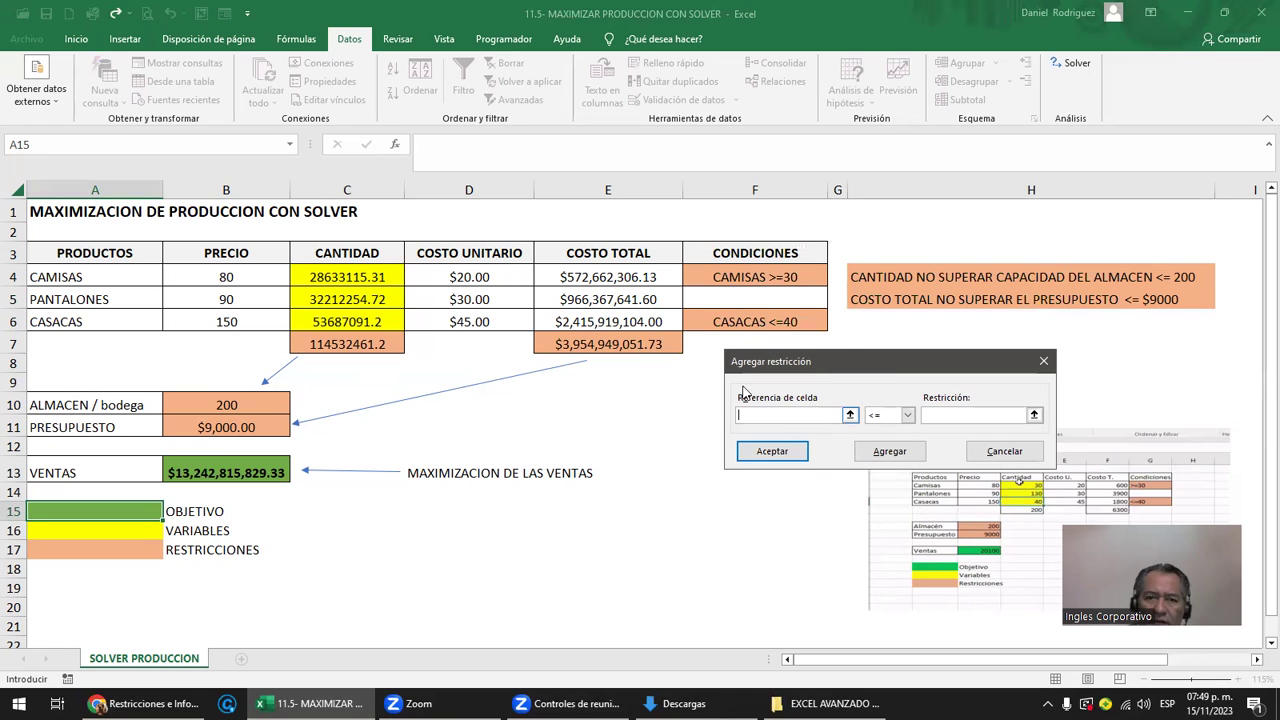
click(341, 276)
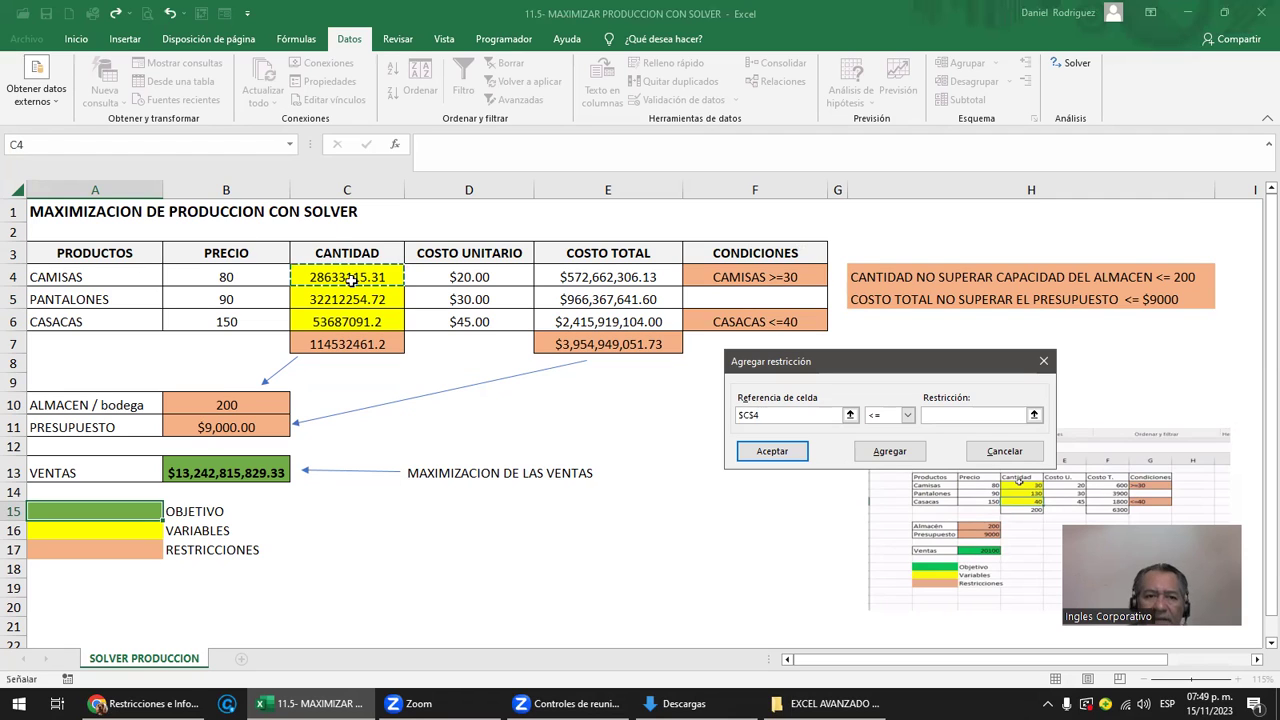
click(907, 416)
click(873, 450)
click(937, 414)
text(30)
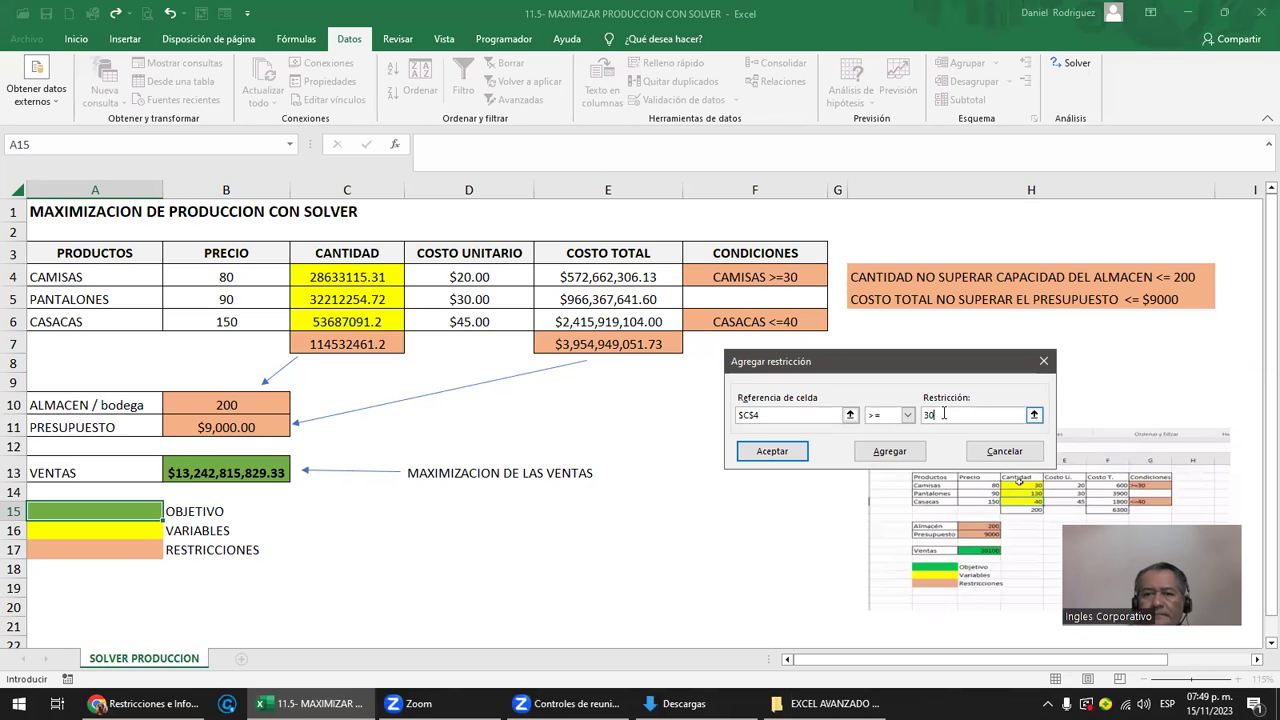
click(890, 452)
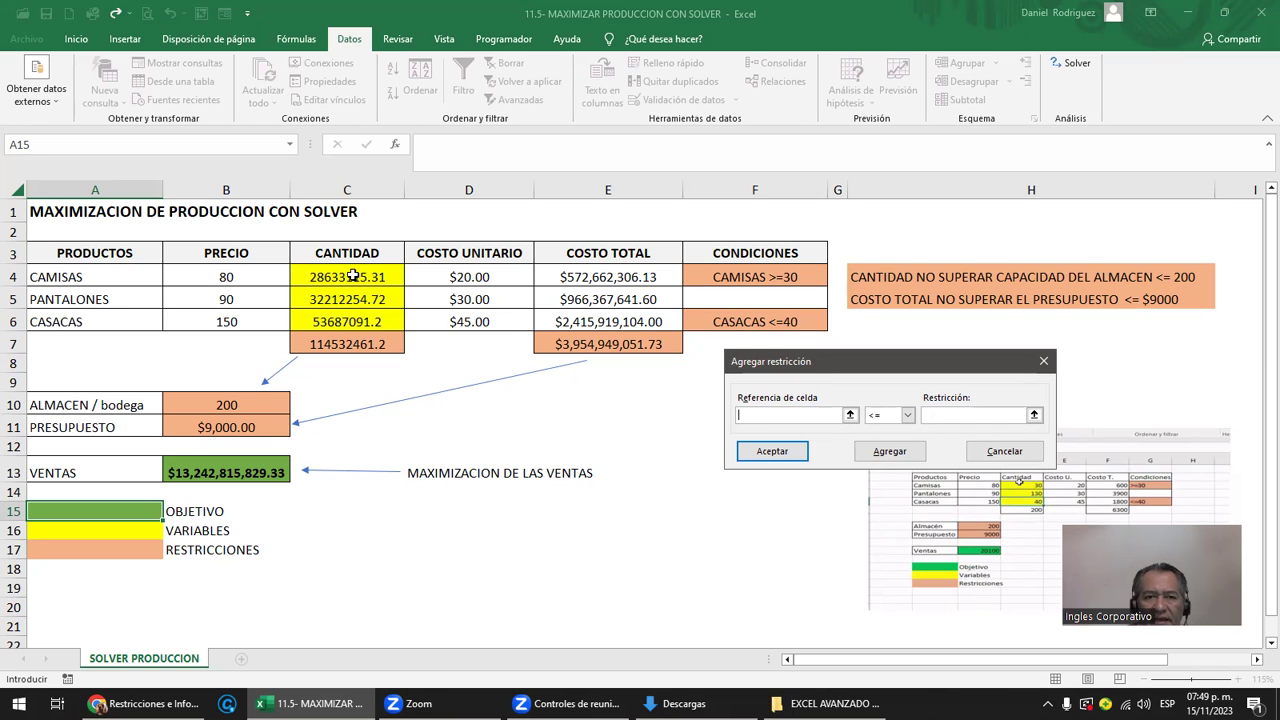
- Add the restriction $C$6 <= 40 and return to Solver Parameters
click(359, 320)
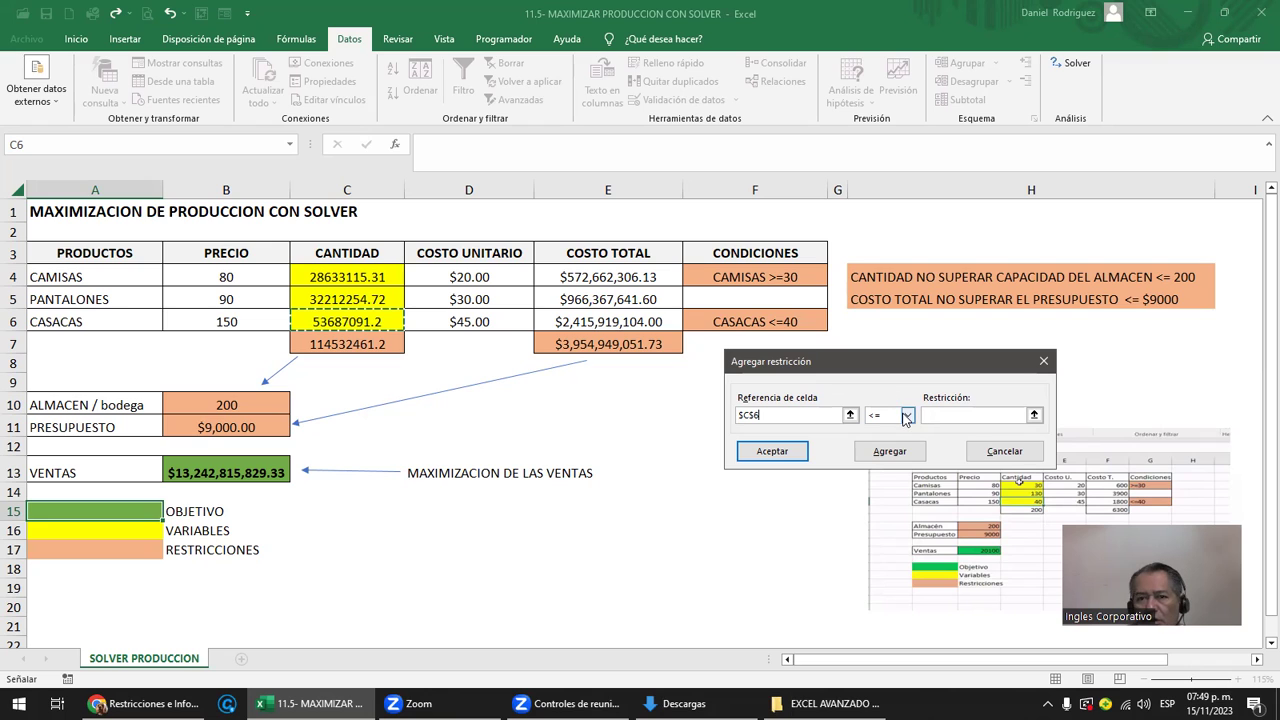
click(940, 414)
text(4)
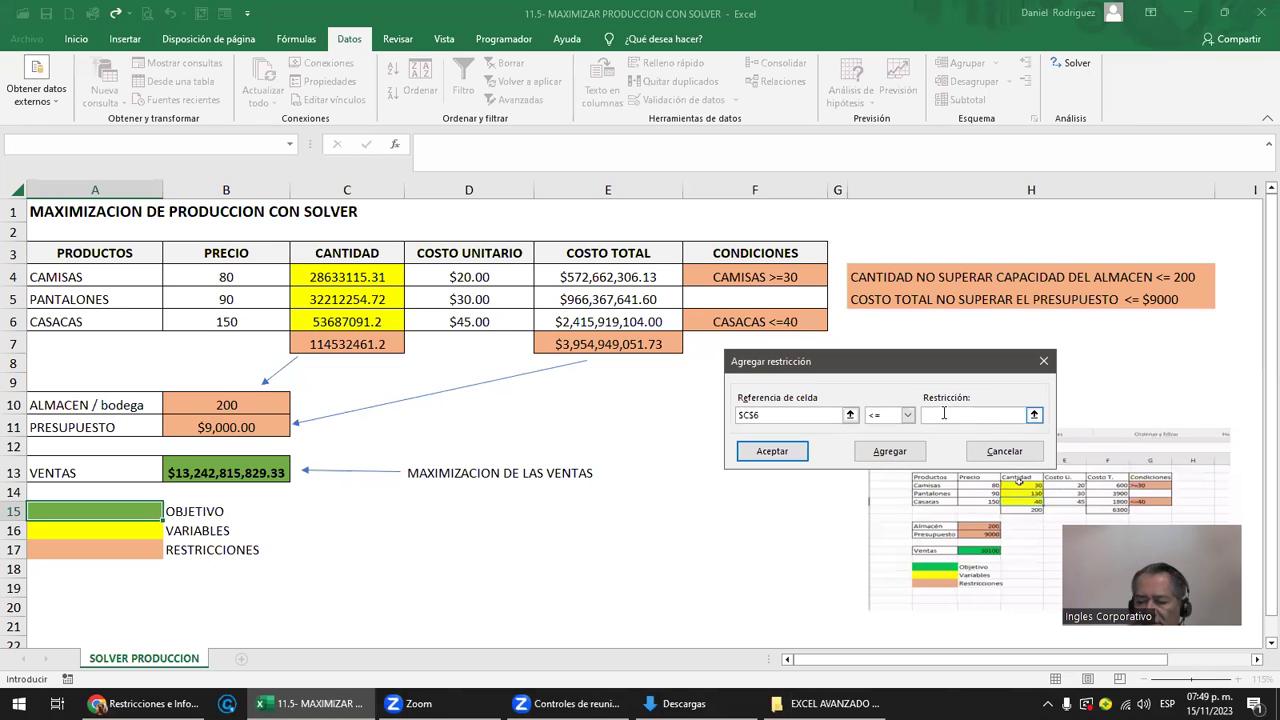
text(0)
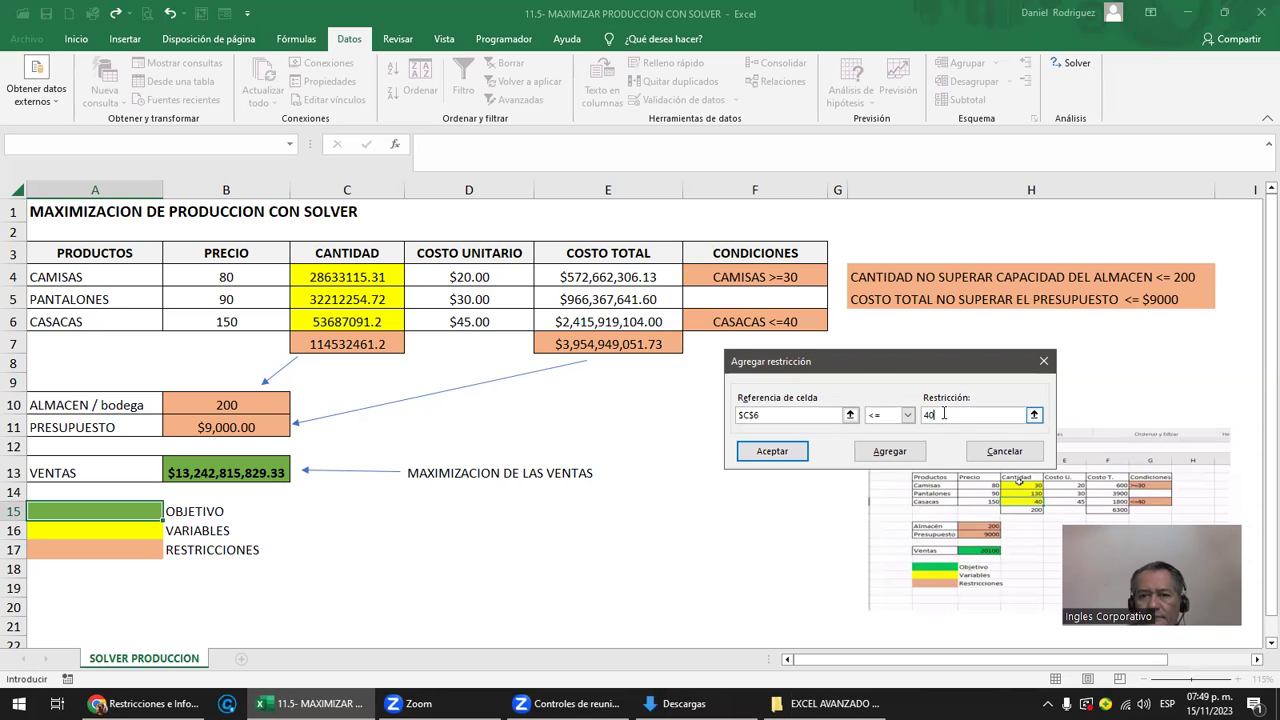
click(893, 455)
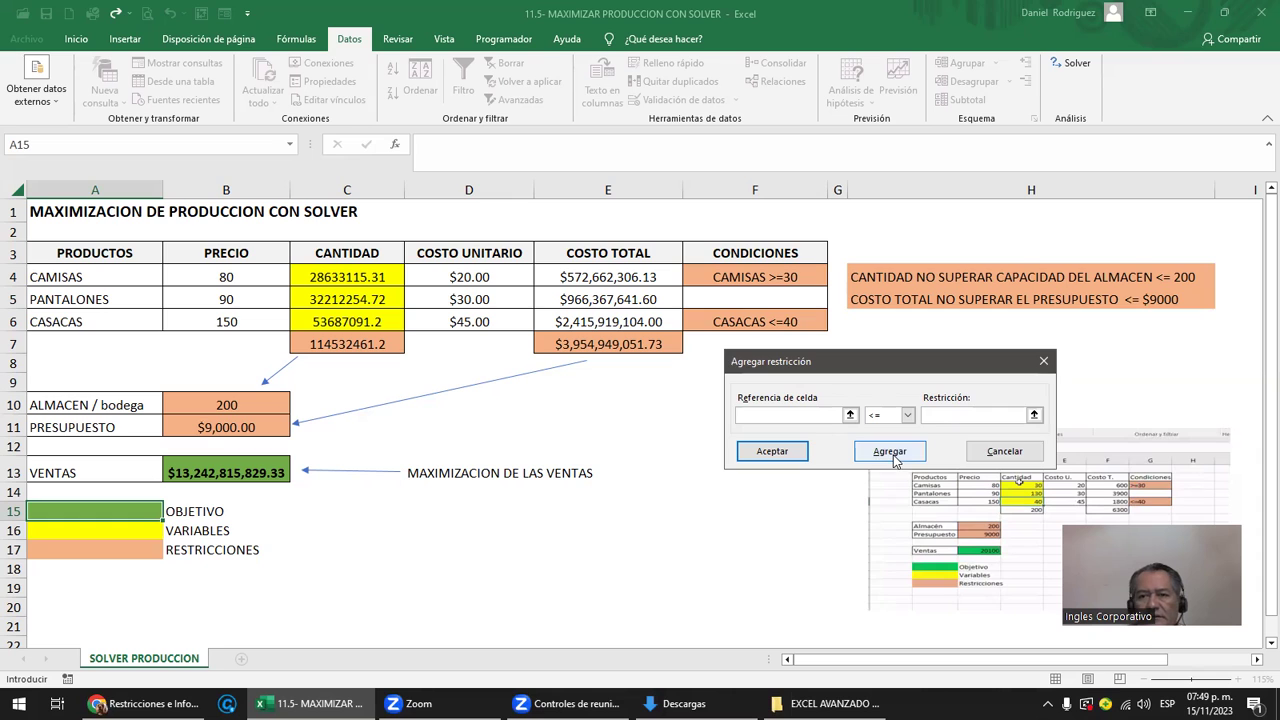
click(1044, 361)
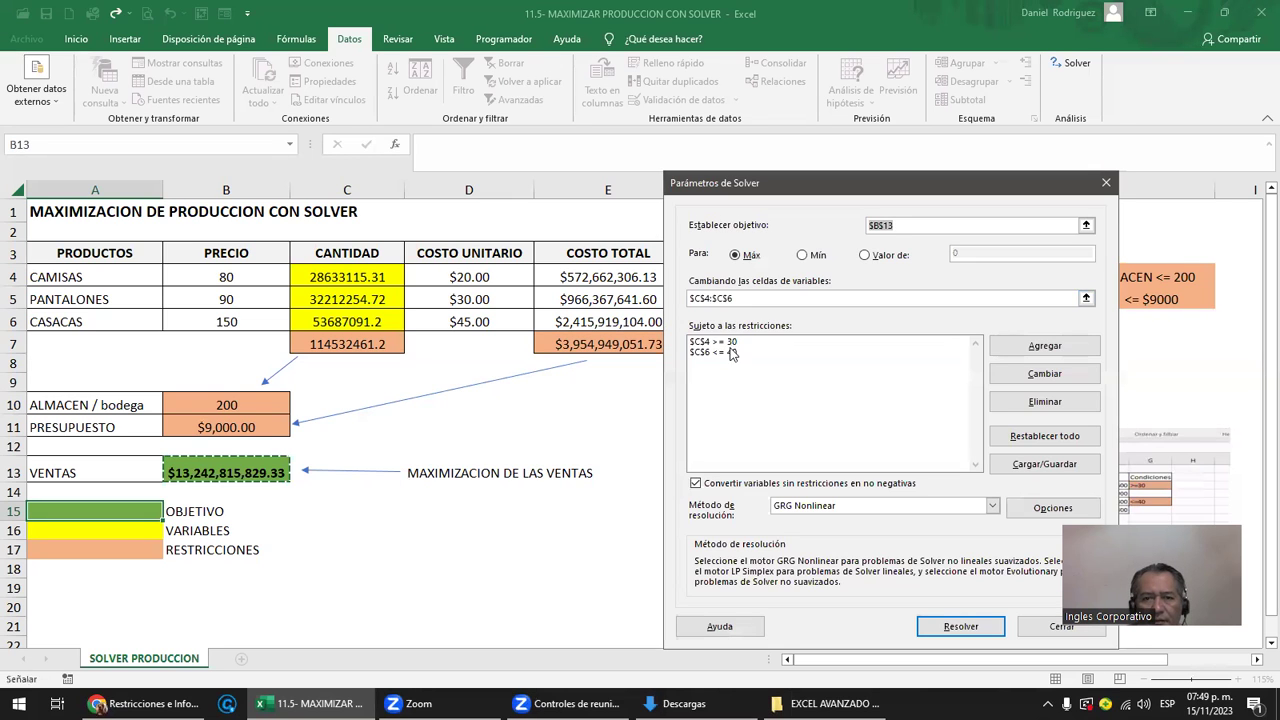
- Start a new Solver constraint whose cell reference is the quantity range $C$4:$C$6
drag(851, 185, 1008, 156)
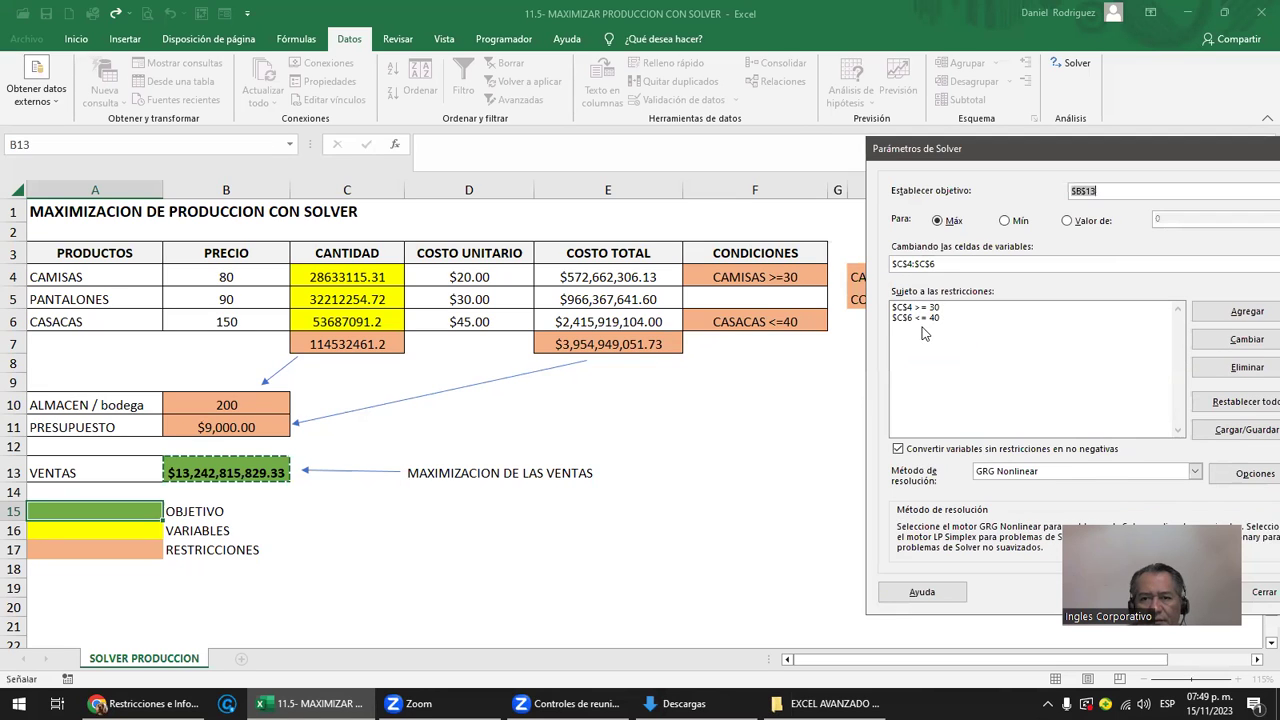
click(1246, 313)
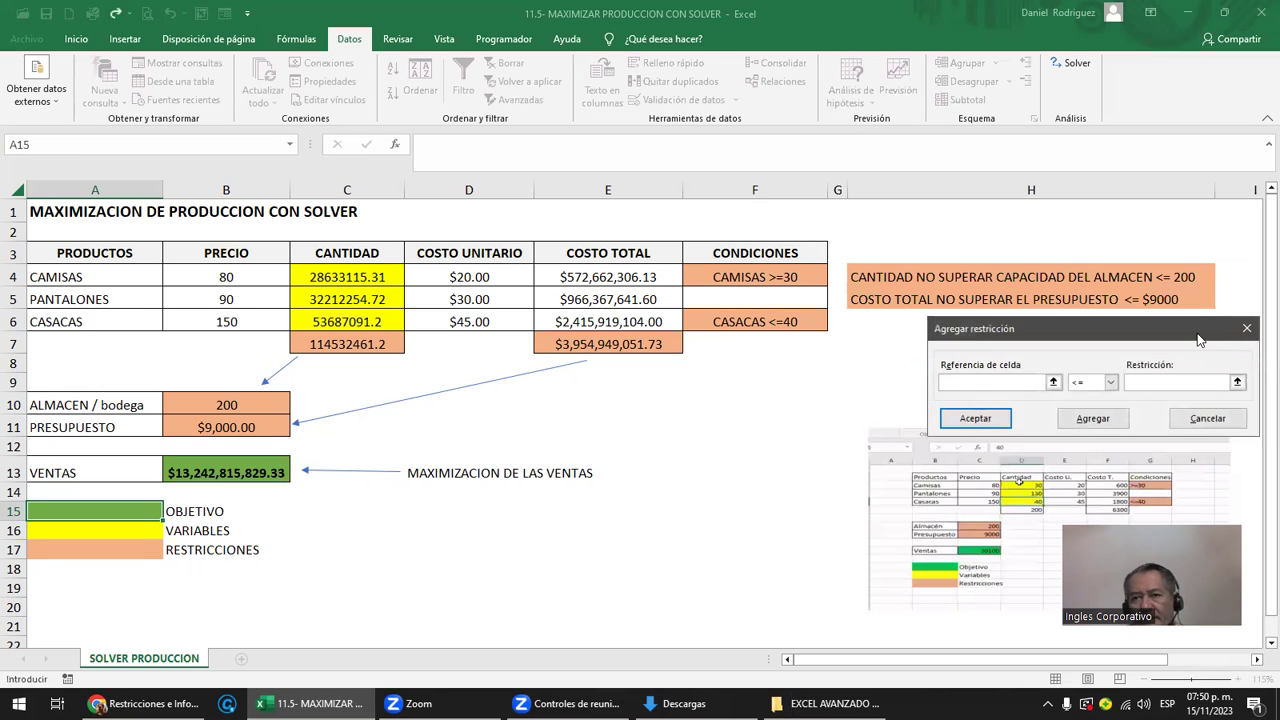
drag(1198, 334, 860, 397)
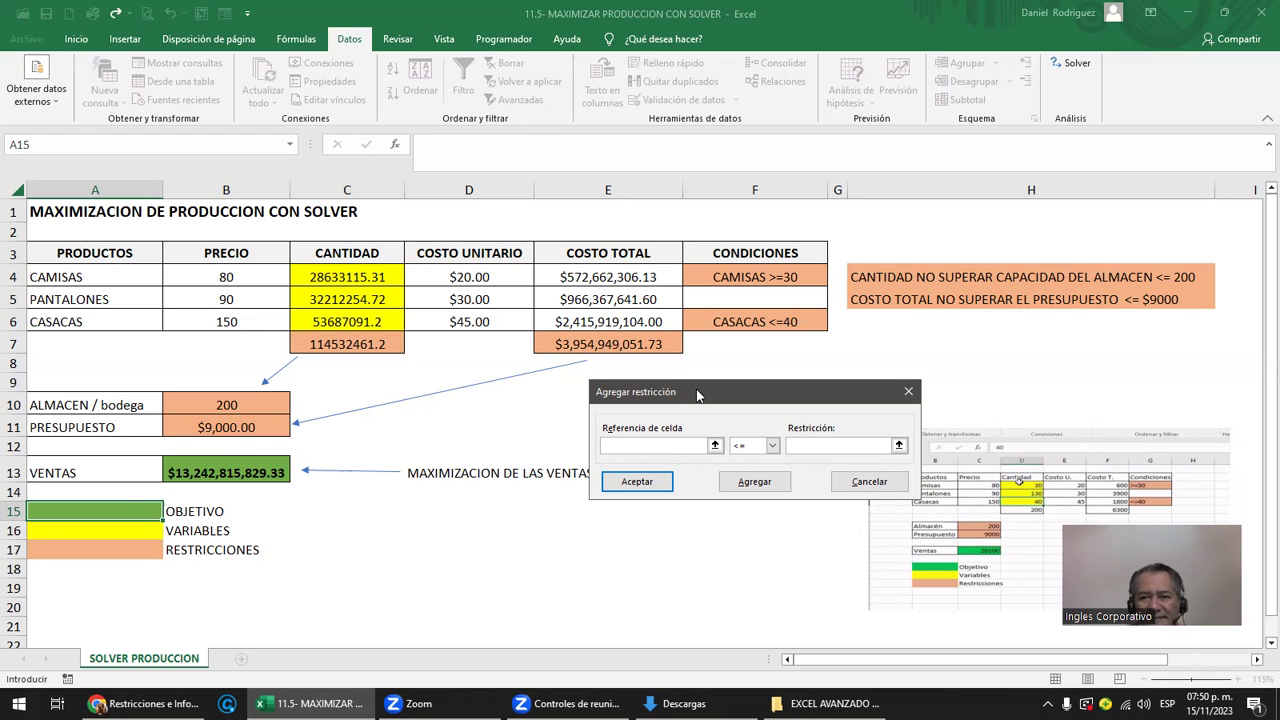
drag(688, 397, 697, 395)
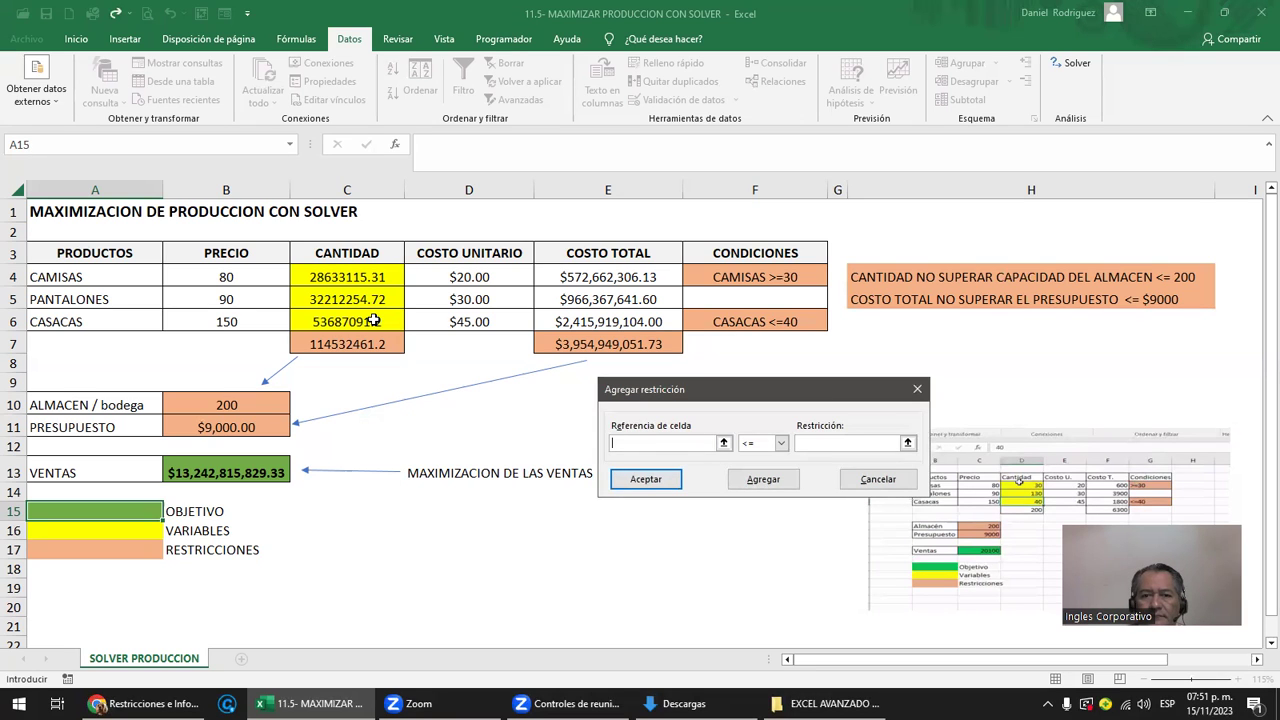
drag(358, 276, 345, 320)
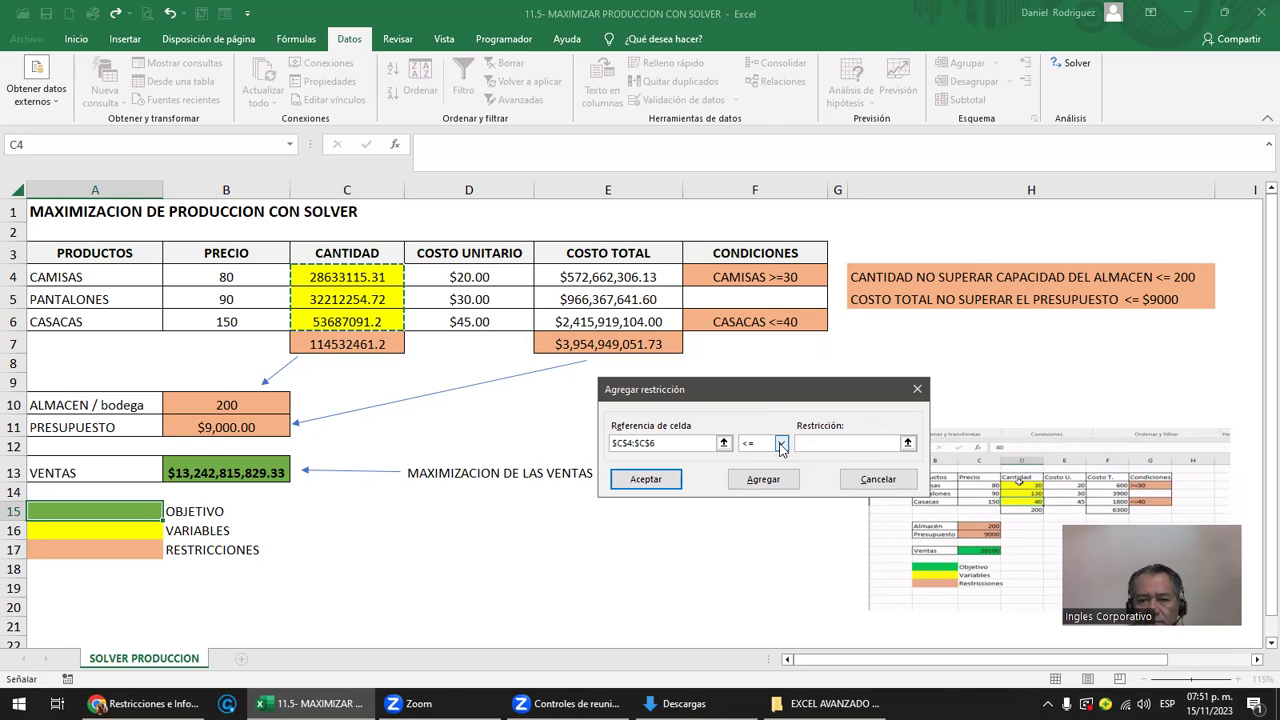
- Add the constraint $C$4:$C$6 = 200 for warehouse capacity
click(782, 446)
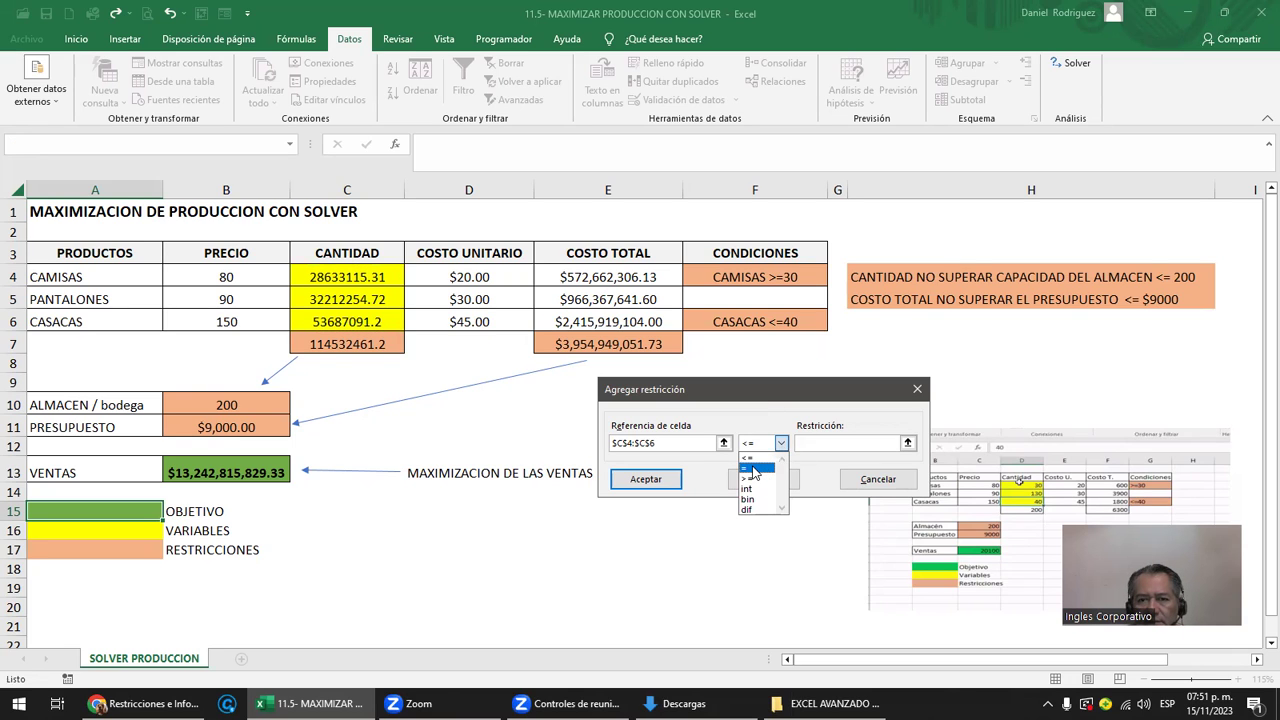
click(755, 467)
text(200)
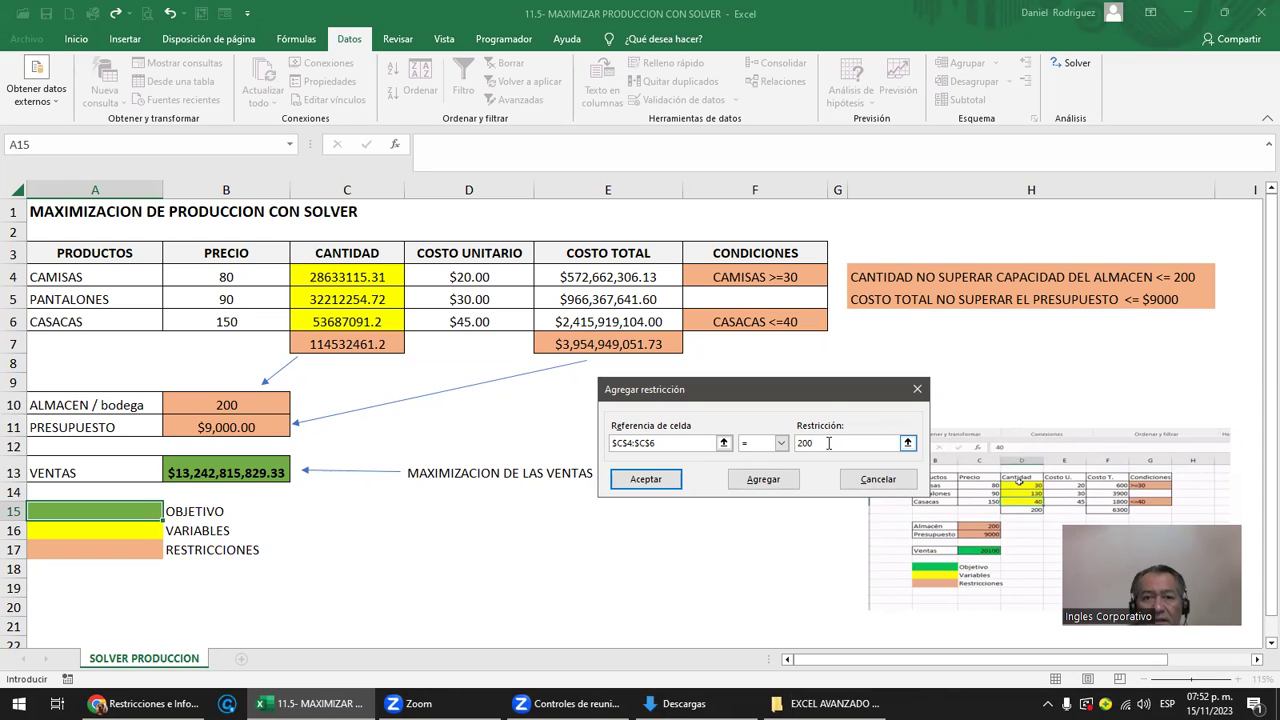
click(784, 485)
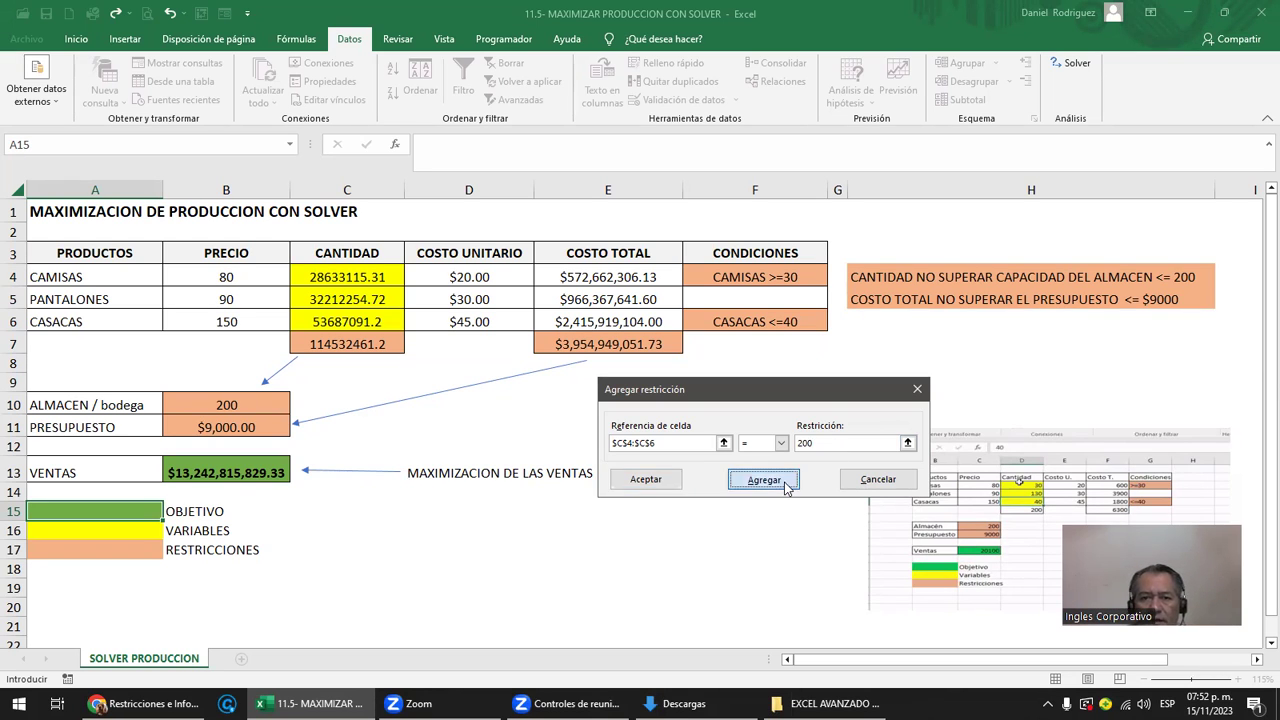
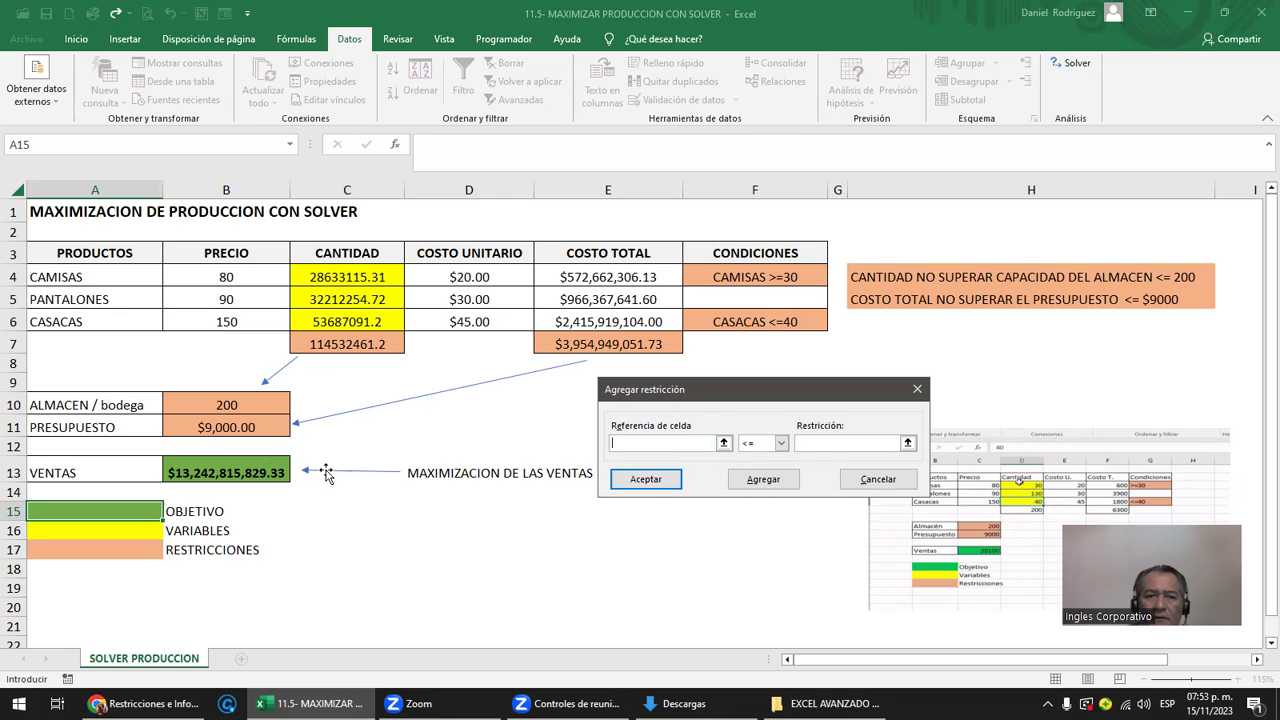
- Constrain the budget cell B11 to be less than or equal to 9000
click(248, 426)
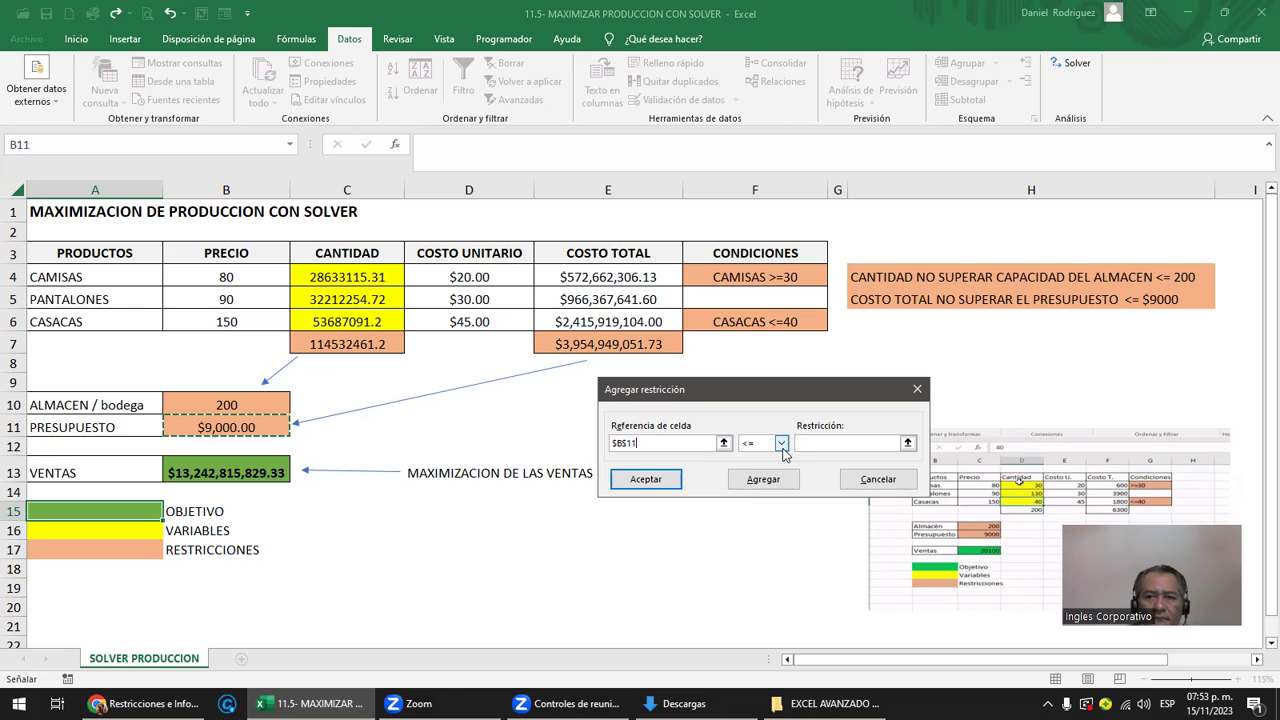
click(783, 453)
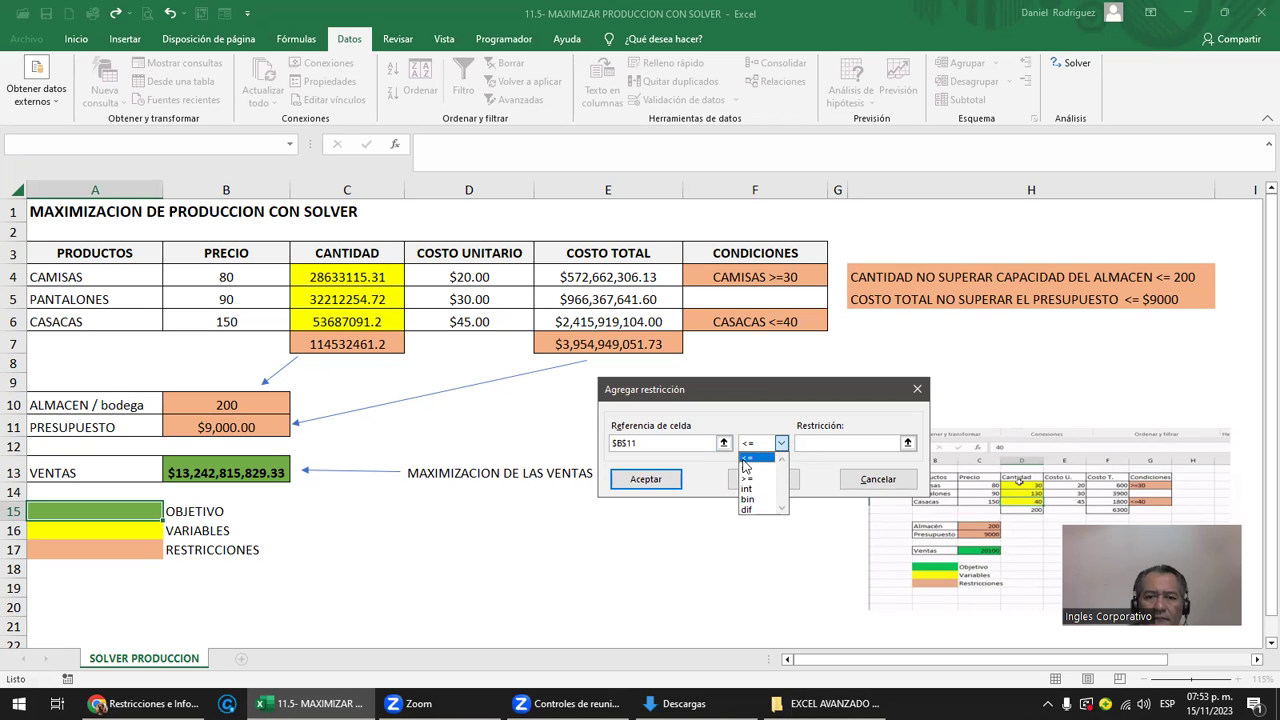
click(755, 462)
click(812, 442)
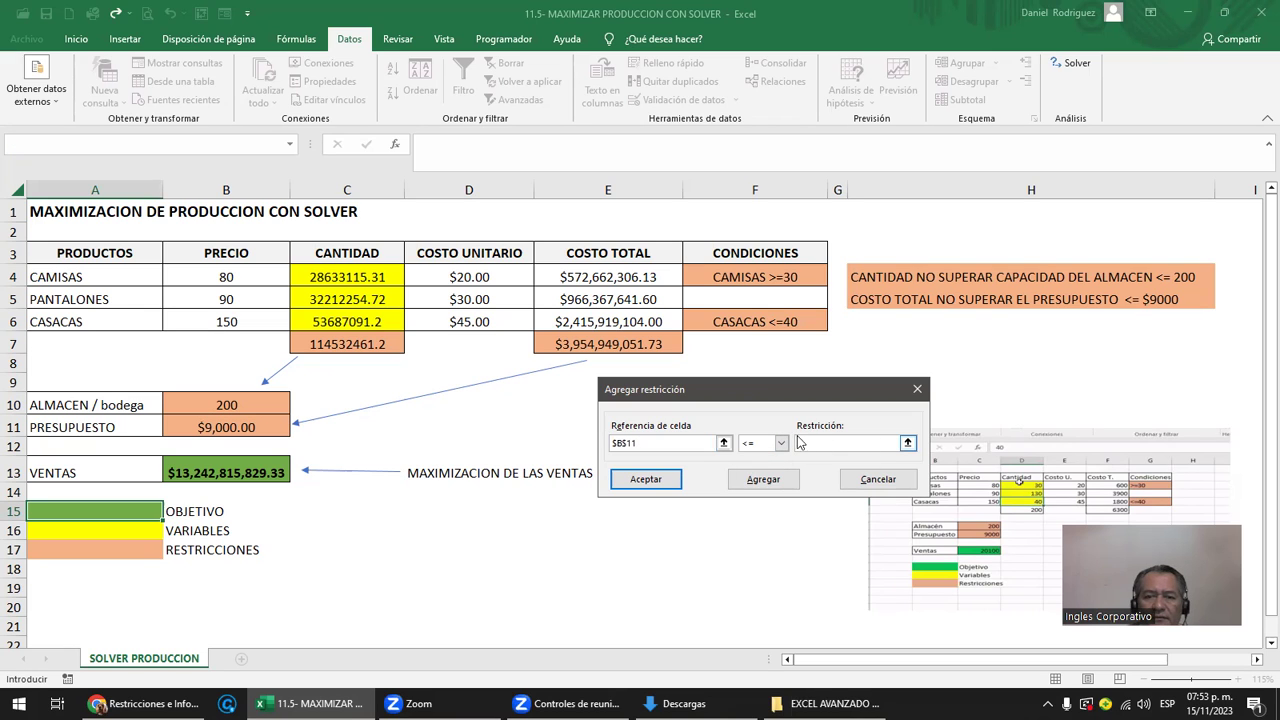
text(90)
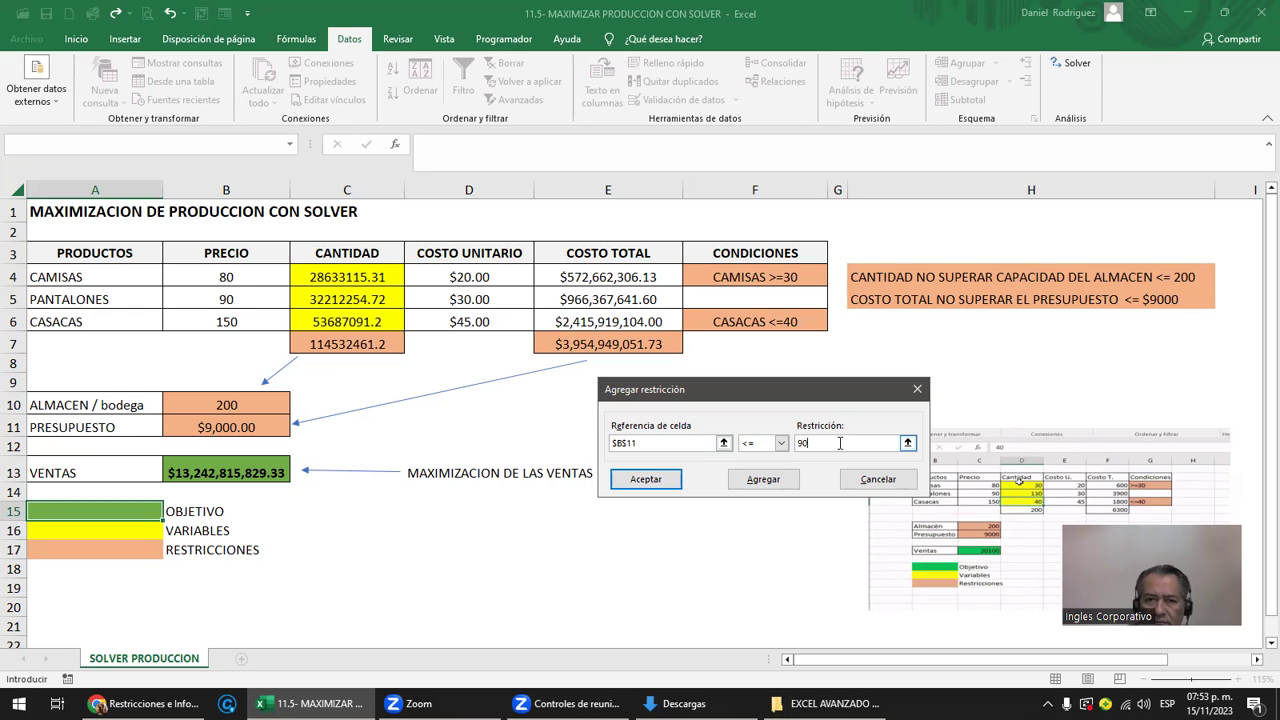
key(BackSpace)
key(BackSpace)
key(BackSpace)
key(BackSpace)
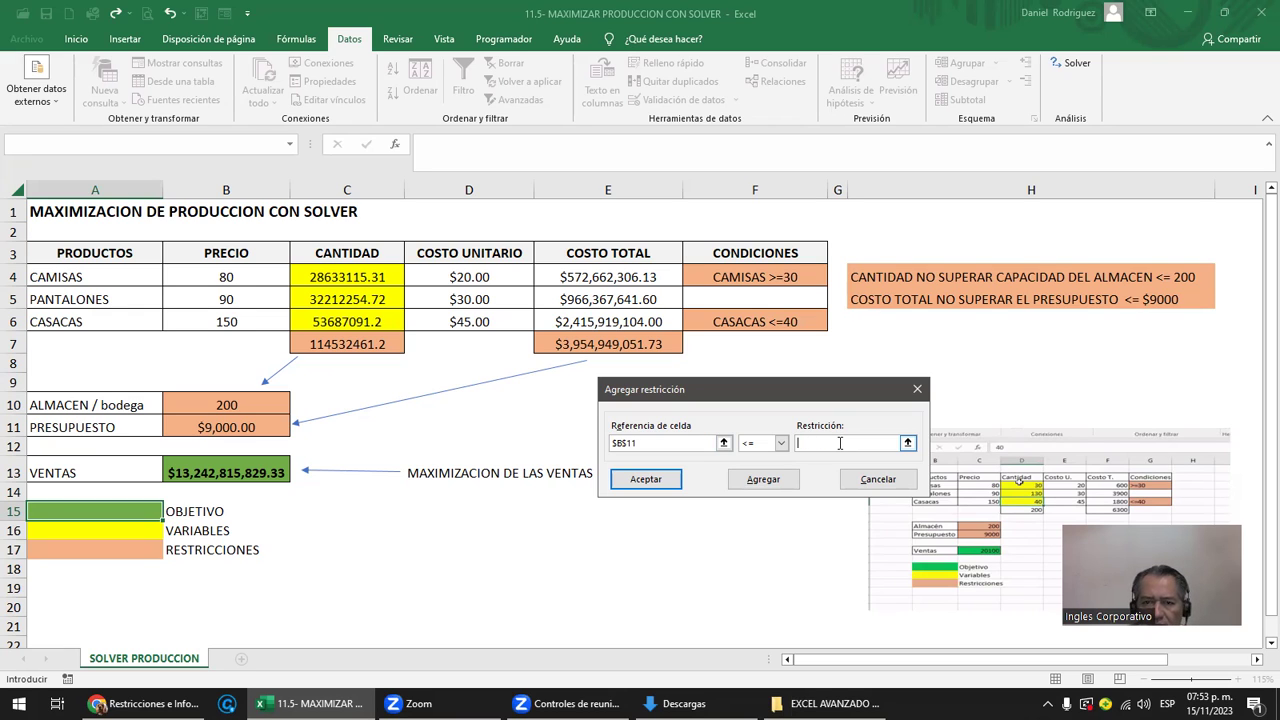
text(9000)
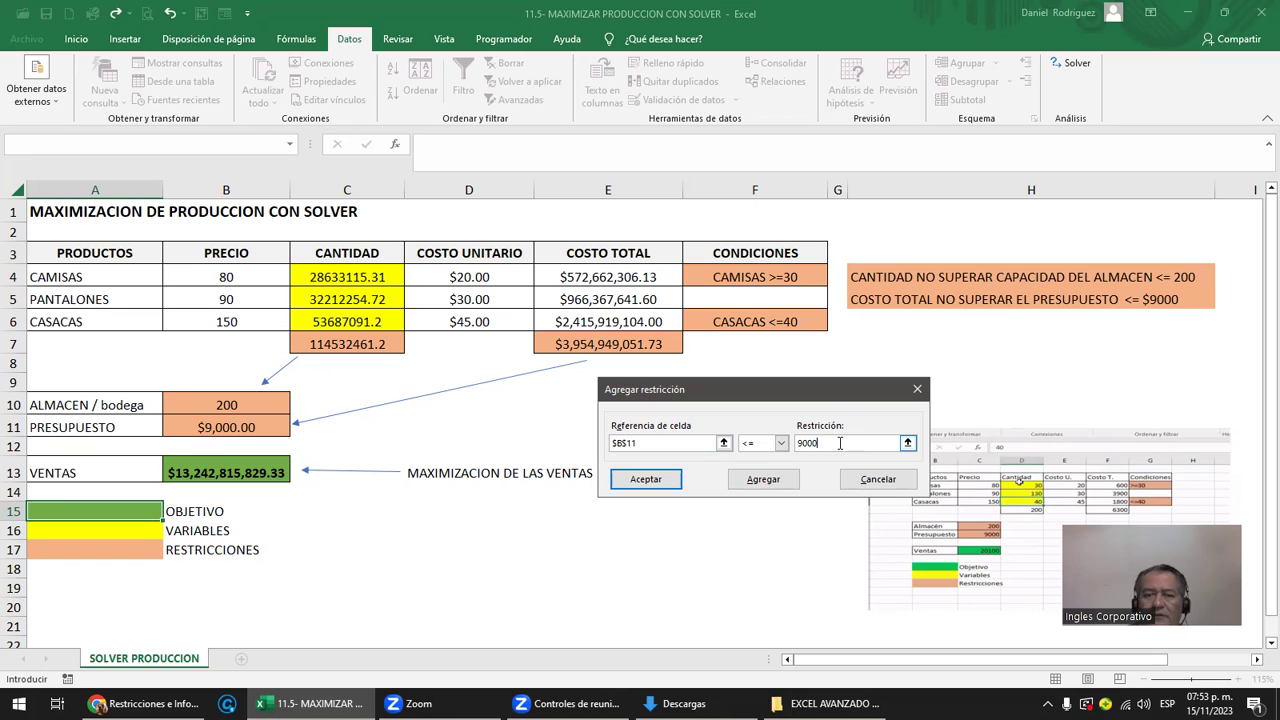
click(646, 480)
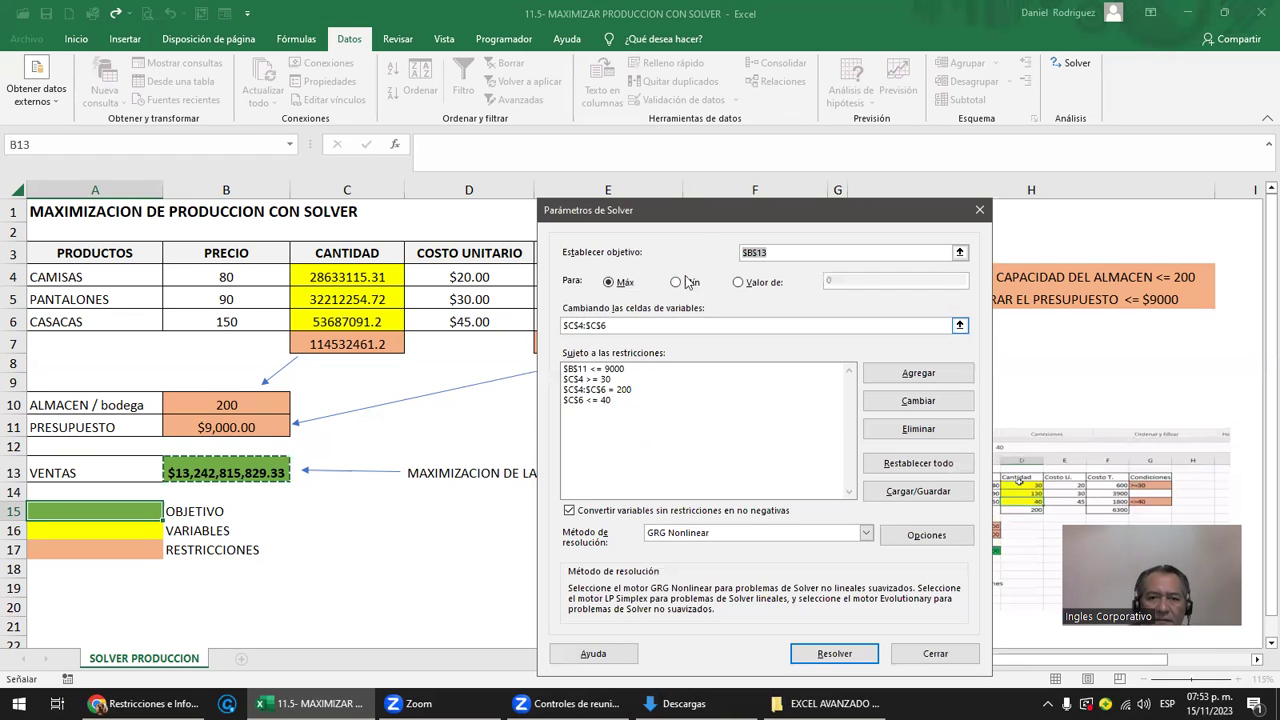
- Review the Solver constraints, checking B11 <= 9000 and C4:C6 = 200
drag(697, 226, 825, 350)
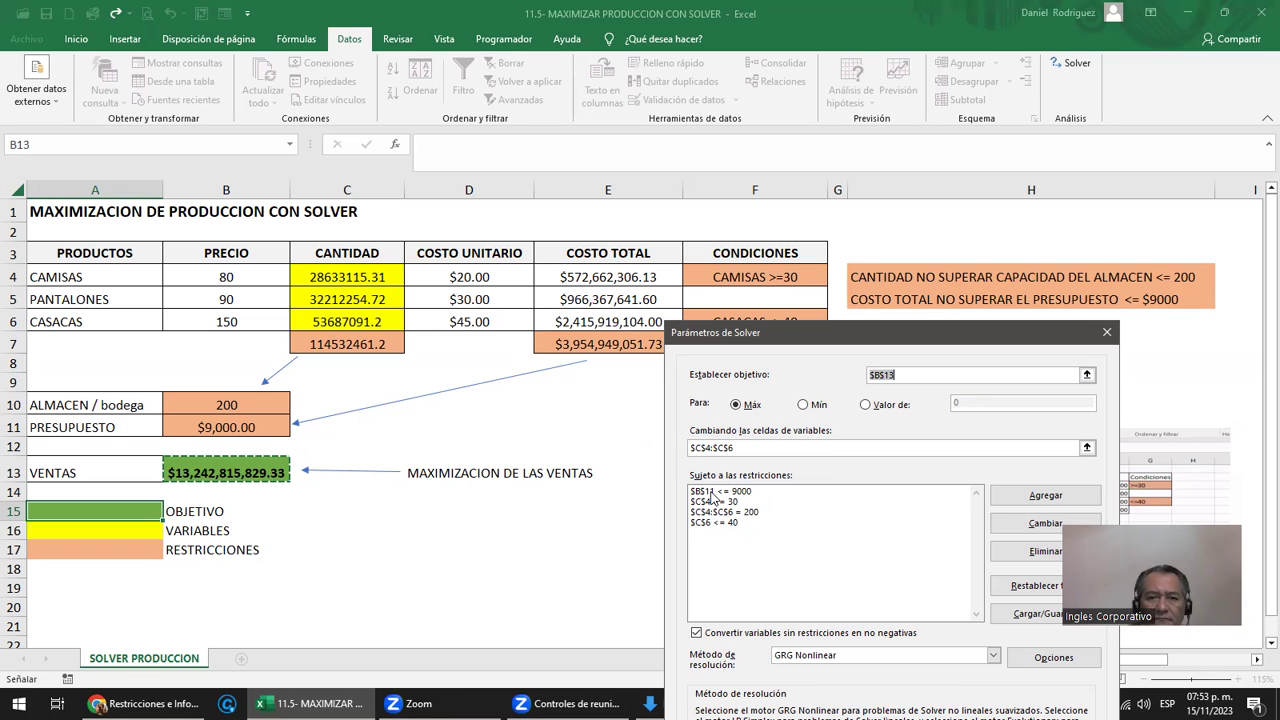
click(709, 493)
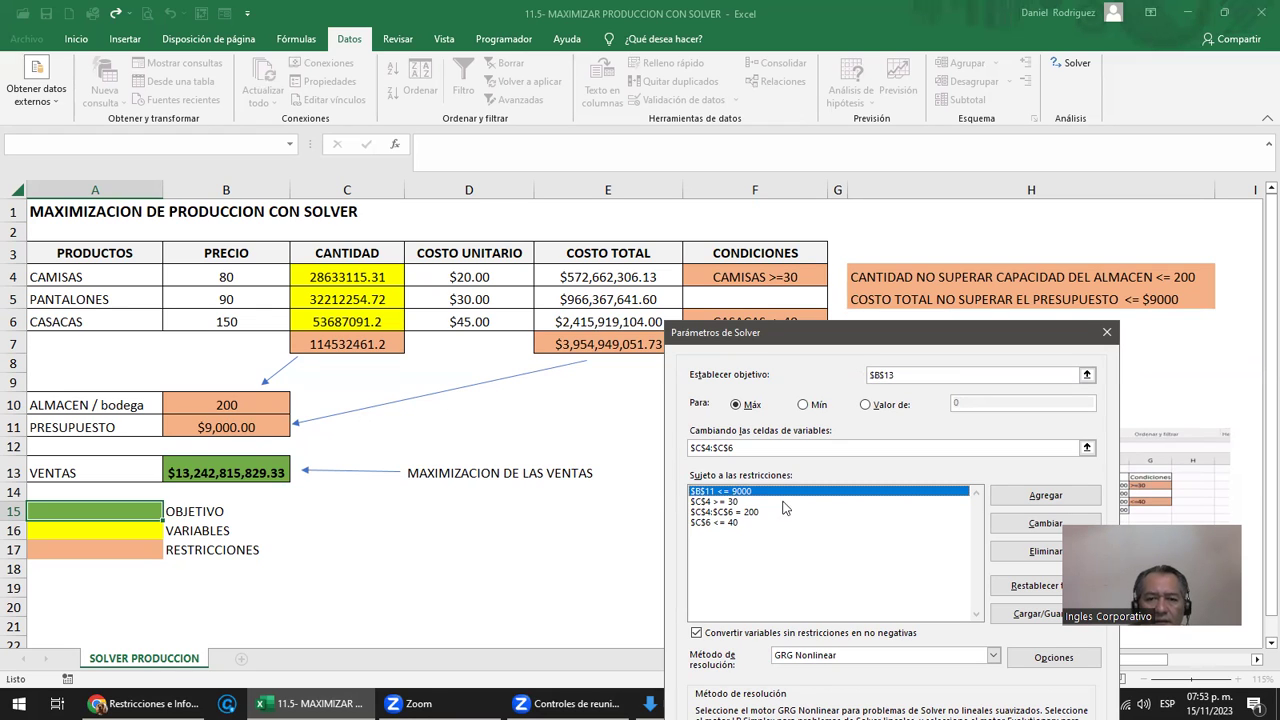
click(740, 514)
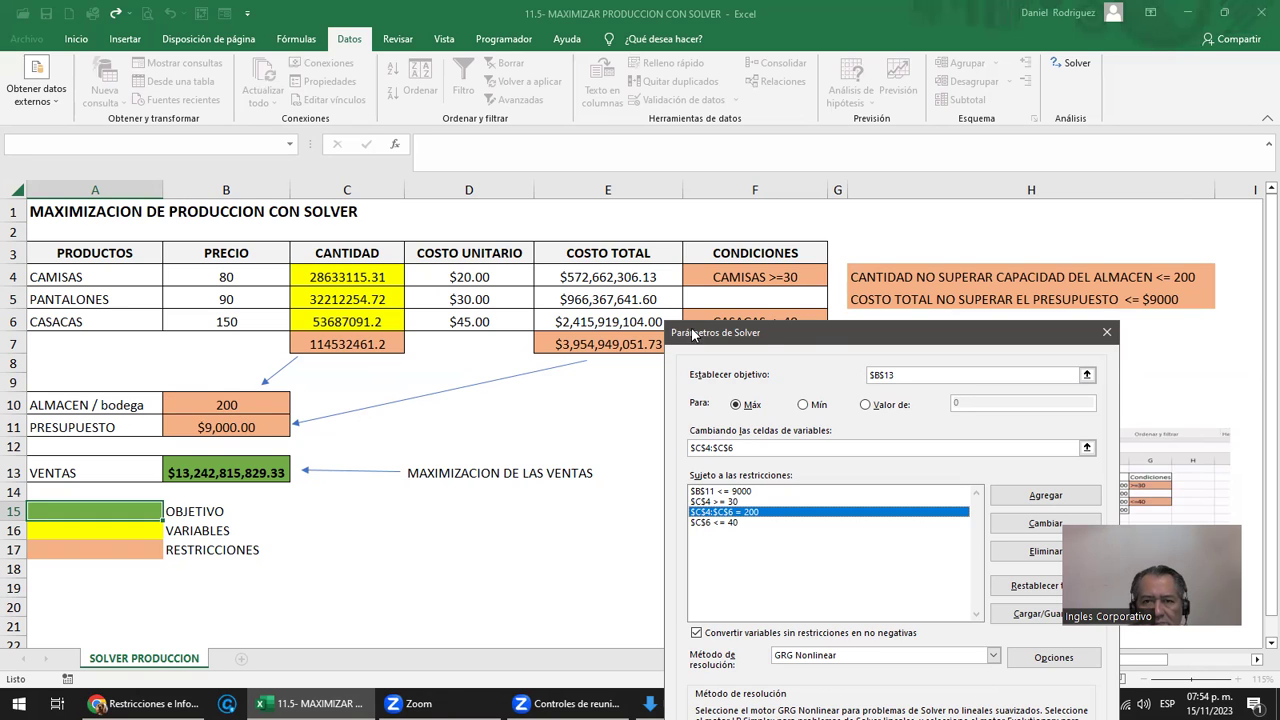
drag(822, 338, 822, 120)
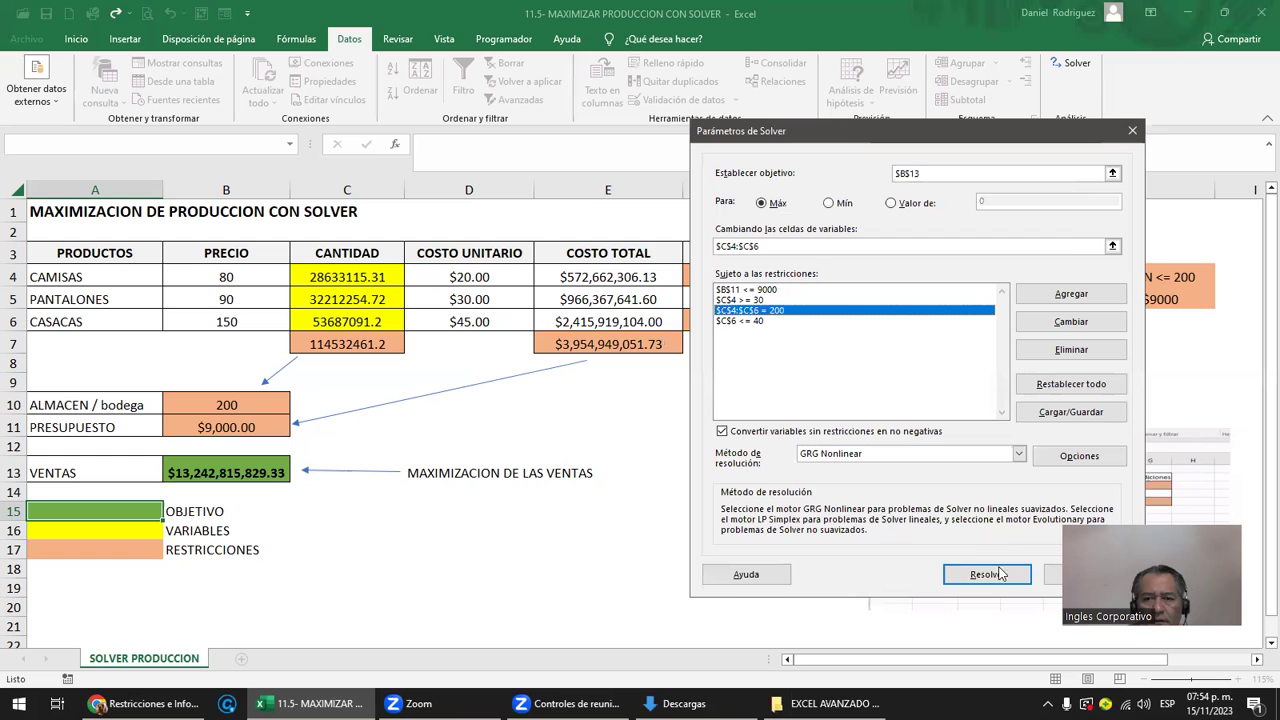
- Solve for maximum sales in B13, then return to the parameters after the infeasible-solution report
click(1000, 588)
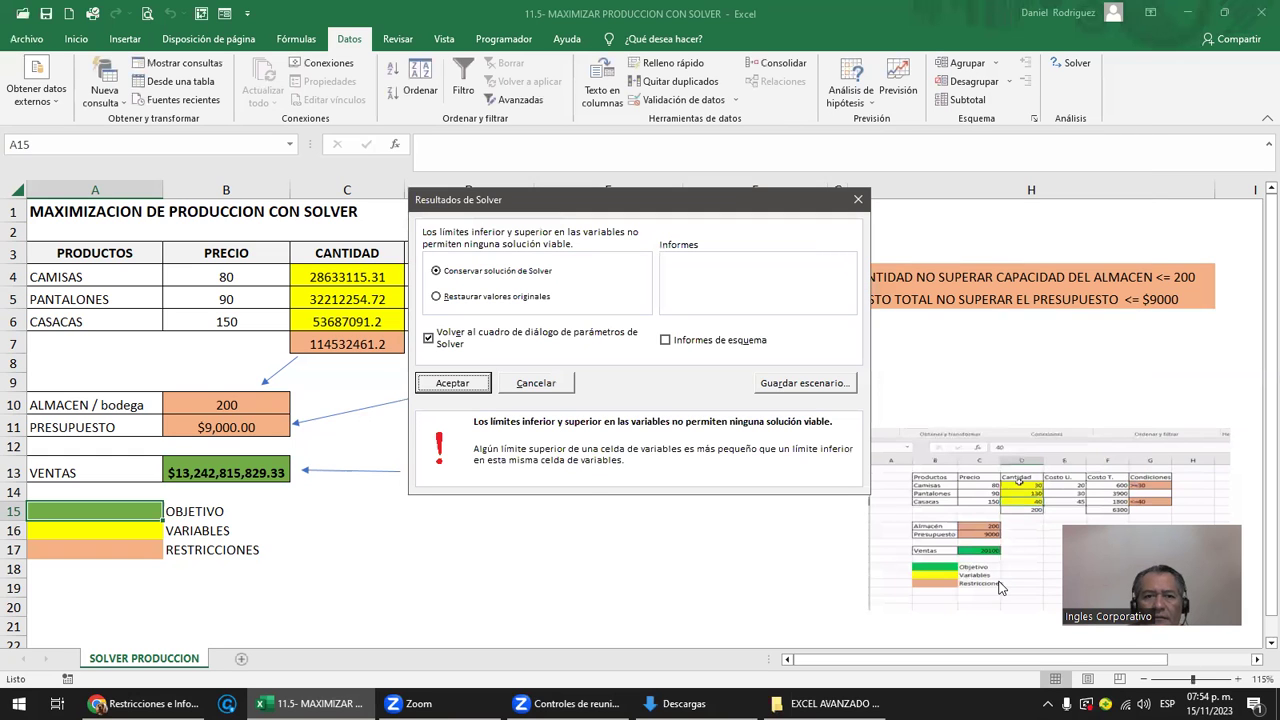
click(452, 383)
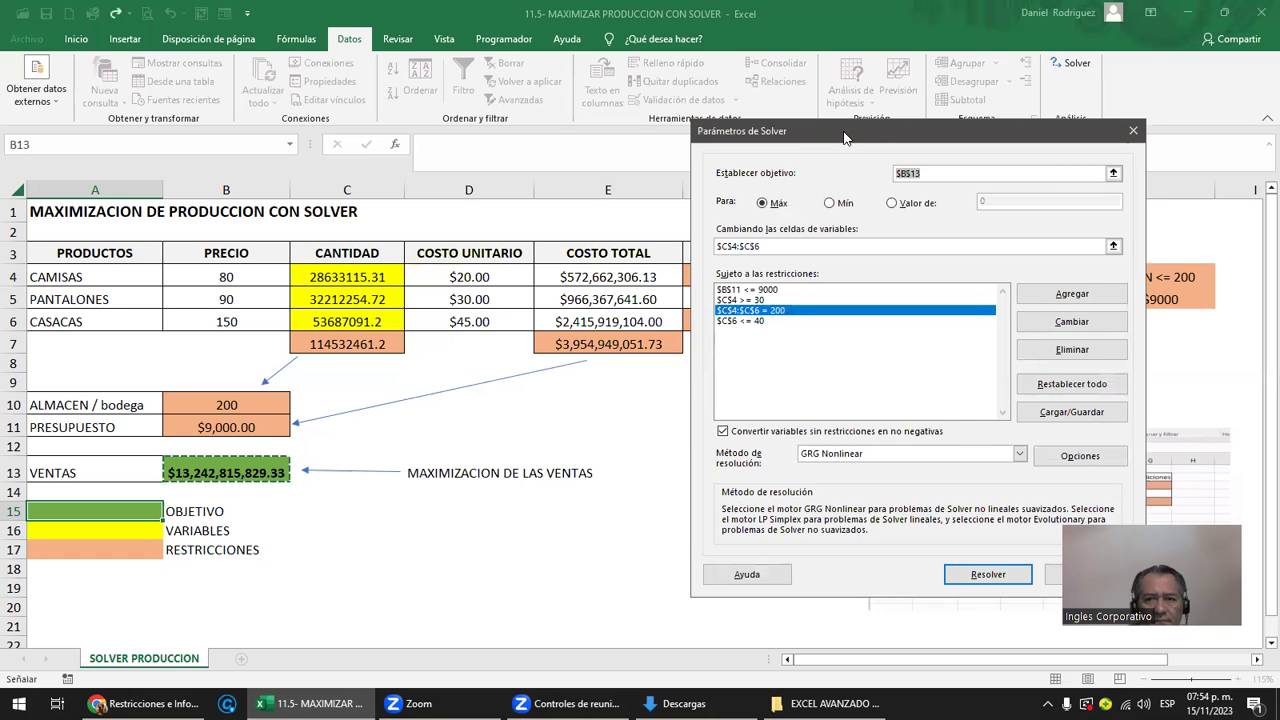
- Inspect the B11 <= 9000, C4 >= 30 and C4:C6 = 200 constraints against the sheet
drag(845, 137, 786, 131)
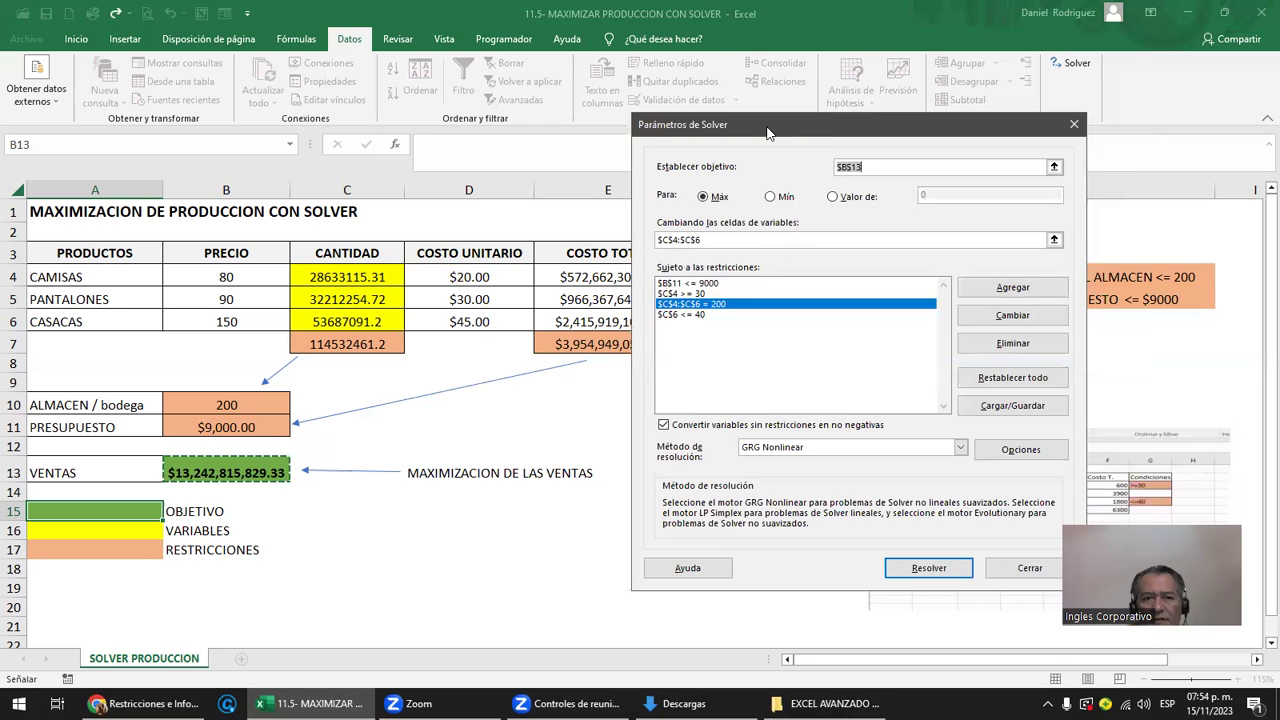
mouse_move(768, 133)
mouse_down()
mouse_move(889, 196)
mouse_move(617, 190)
mouse_up()
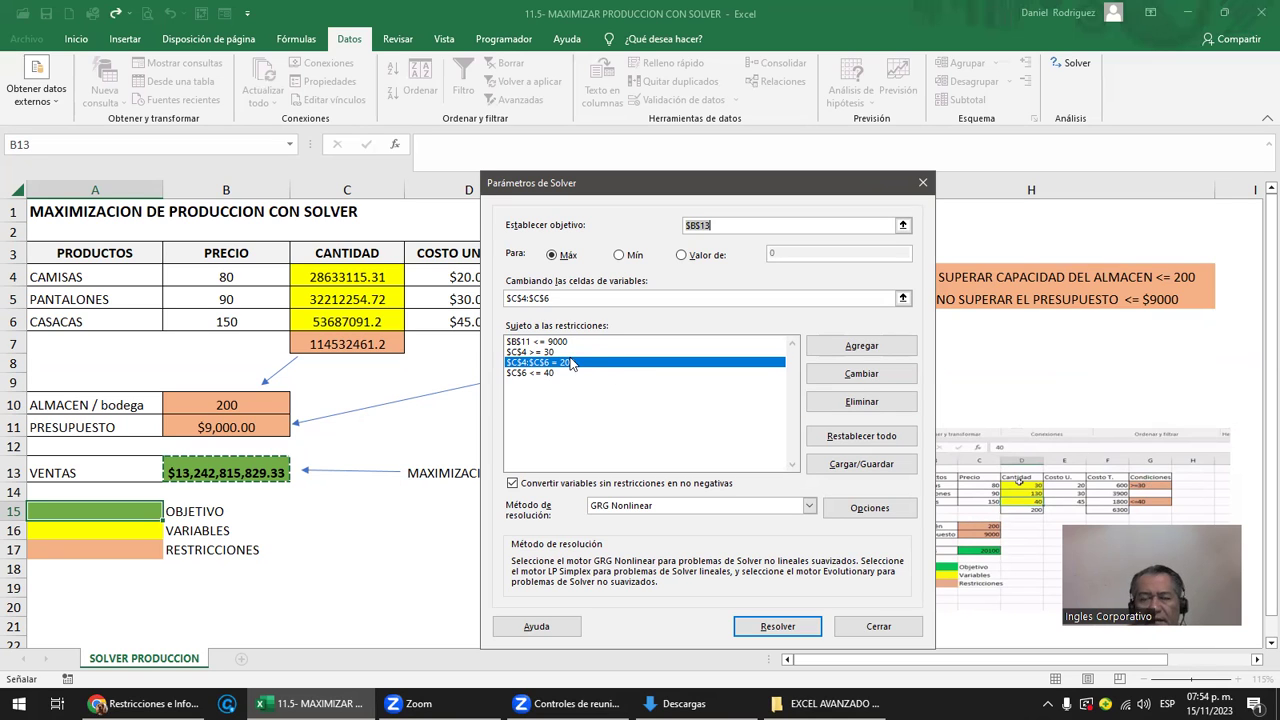
click(533, 343)
click(528, 352)
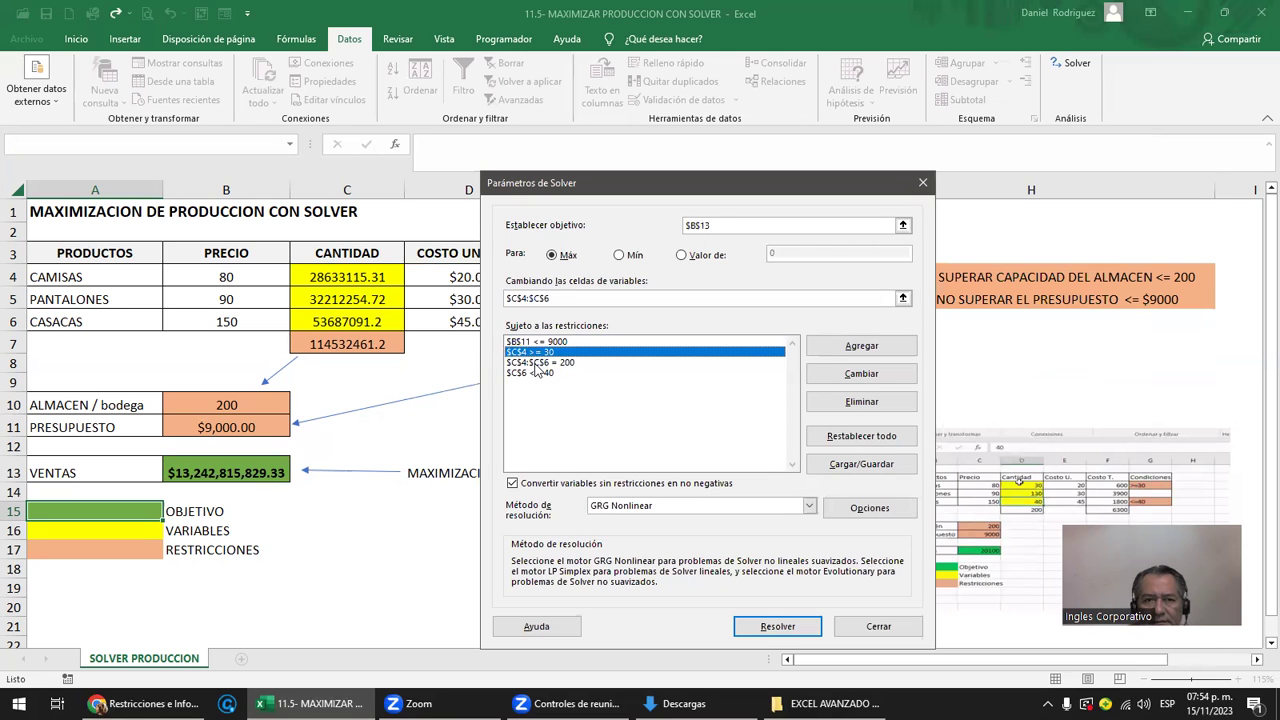
click(535, 364)
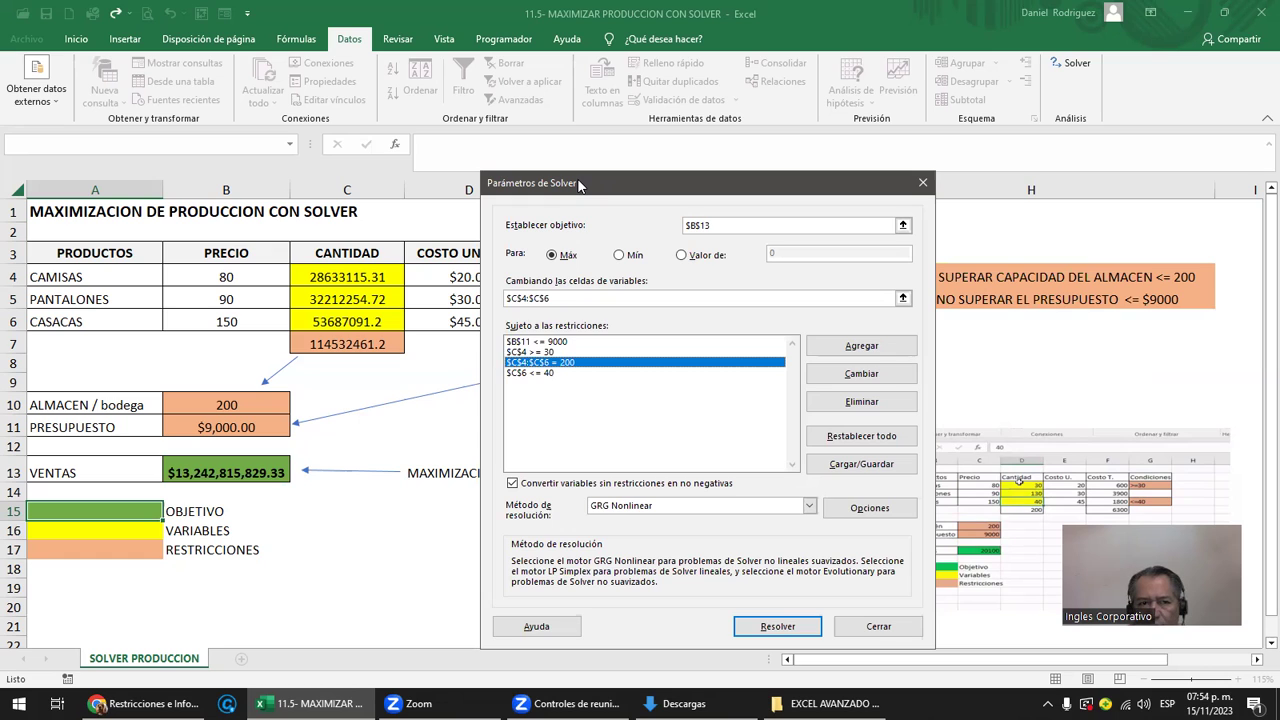
drag(578, 184, 487, 199)
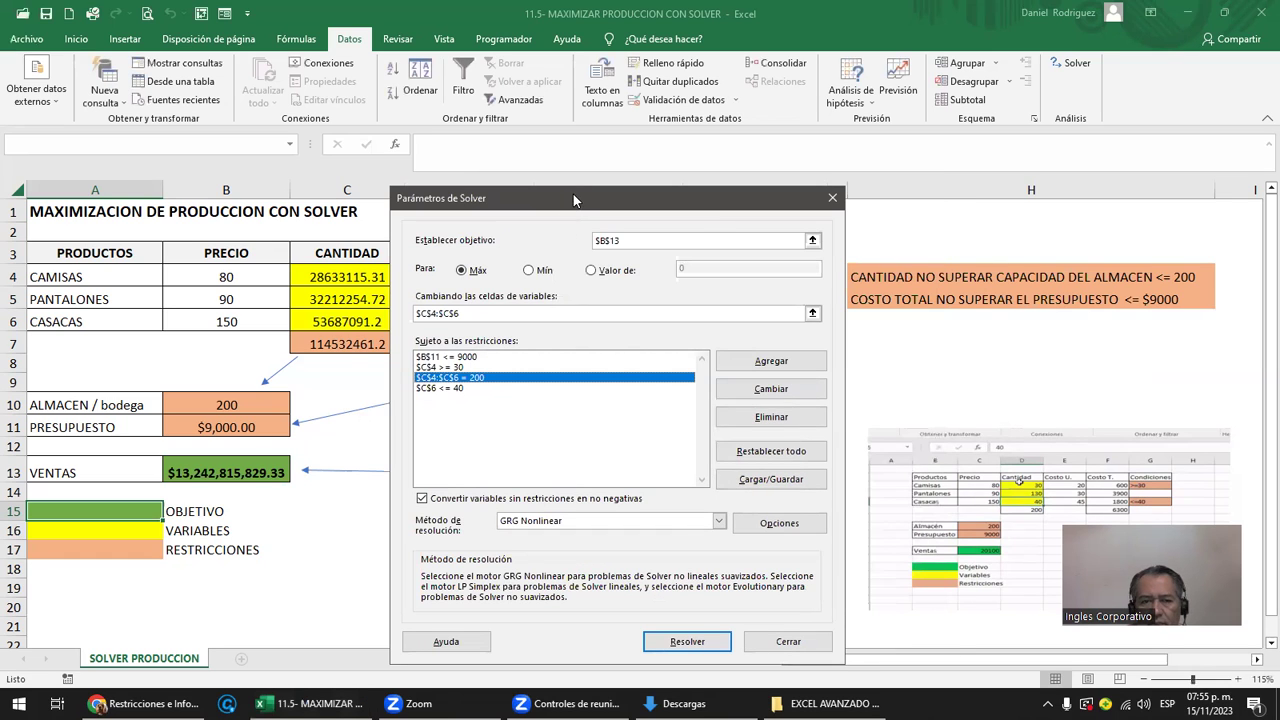
drag(573, 196, 686, 187)
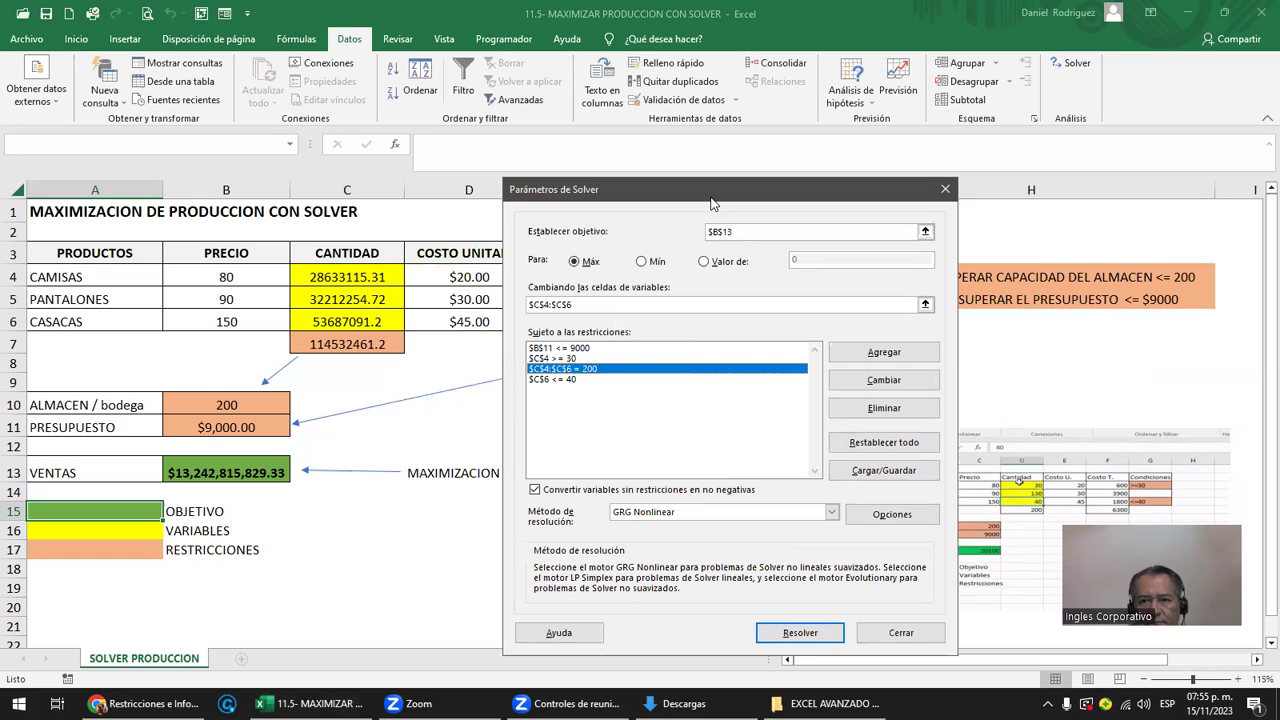
drag(711, 199, 530, 193)
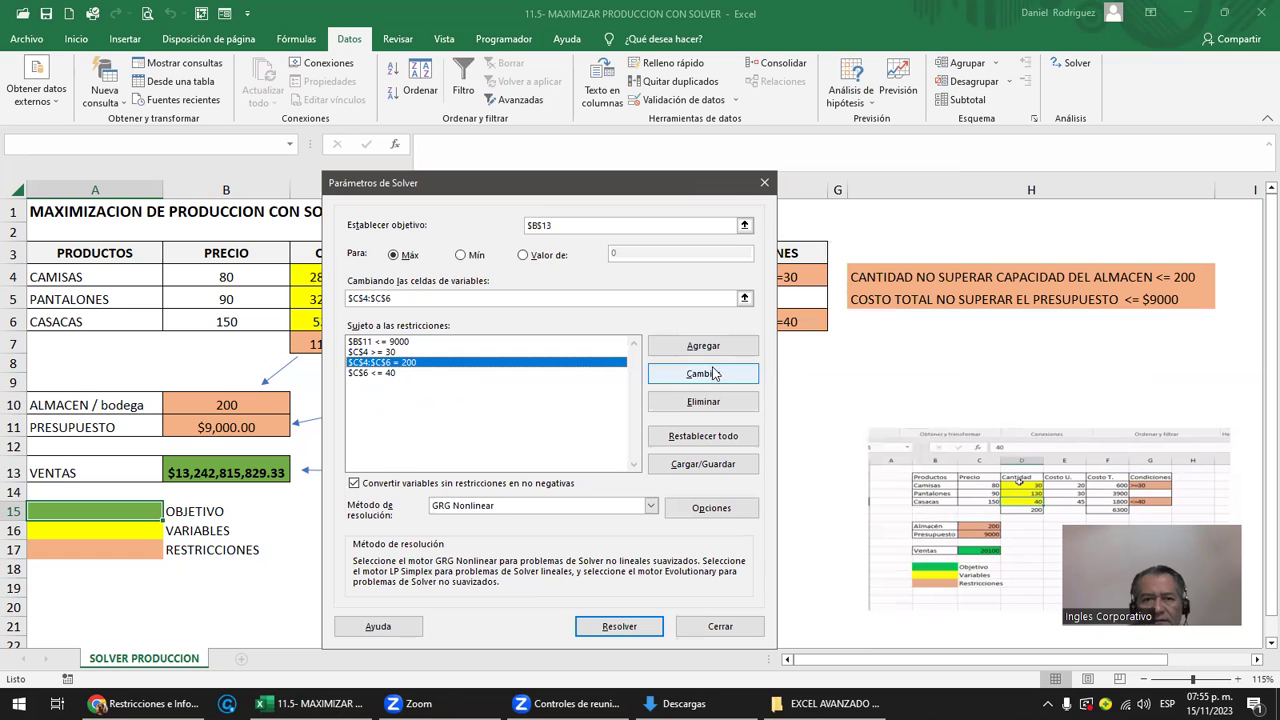
click(387, 342)
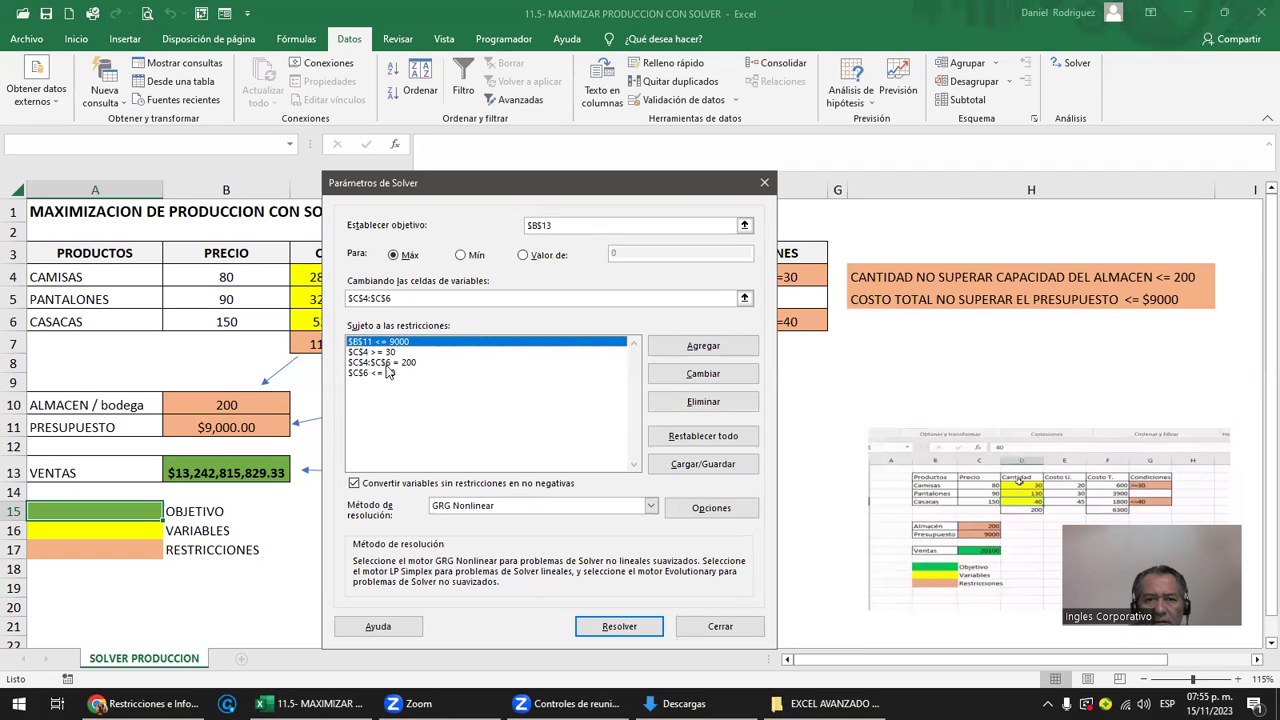
click(390, 362)
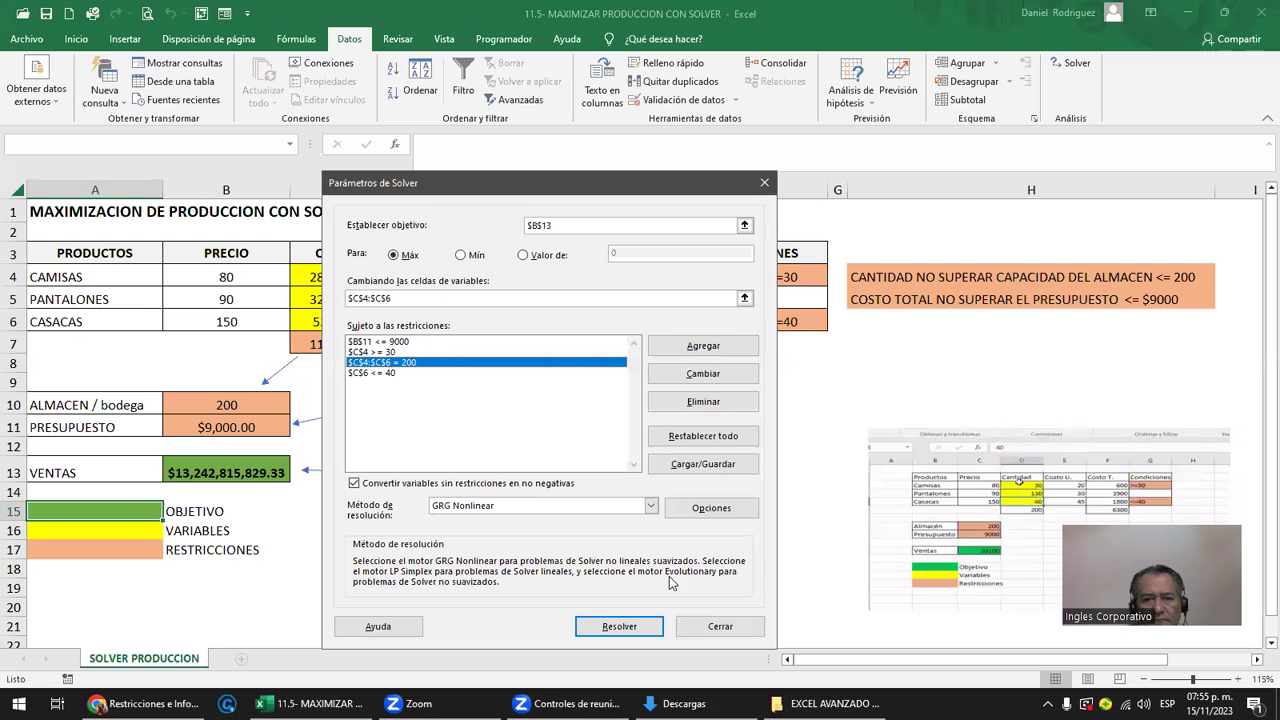
drag(620, 185, 703, 79)
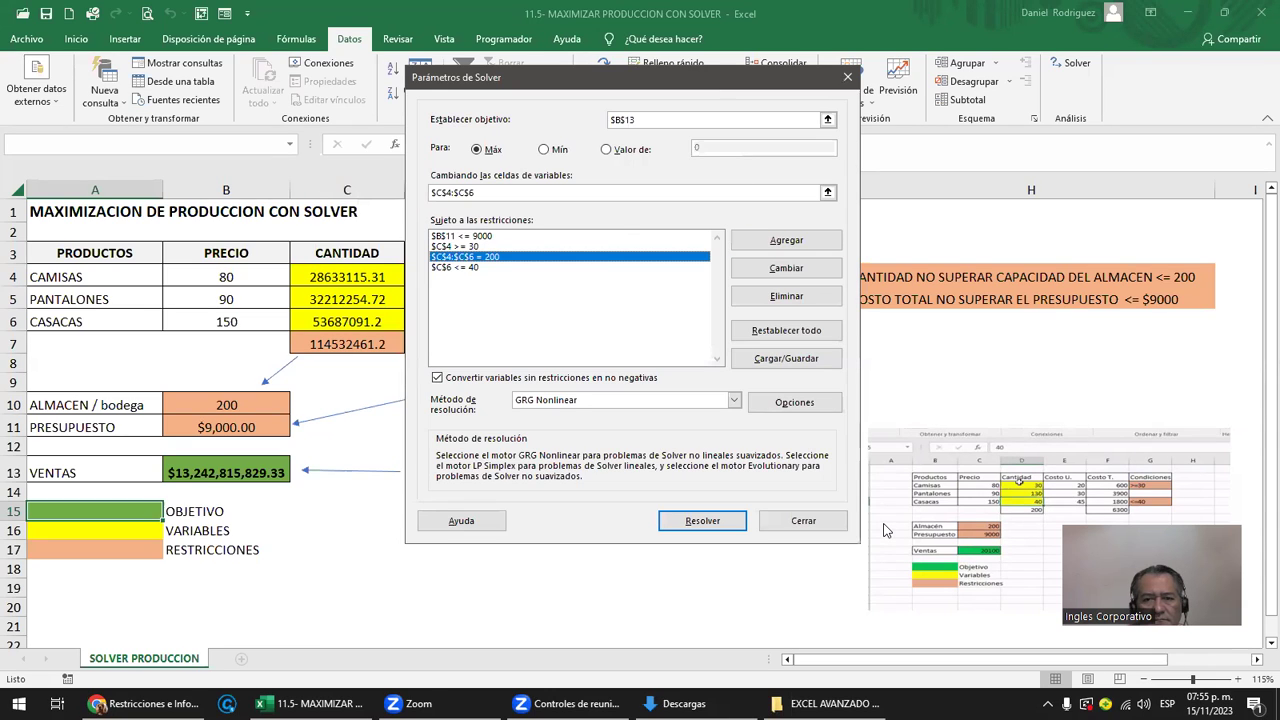
- Close Solver and the workbook, choosing No guardar to discard changes
click(806, 521)
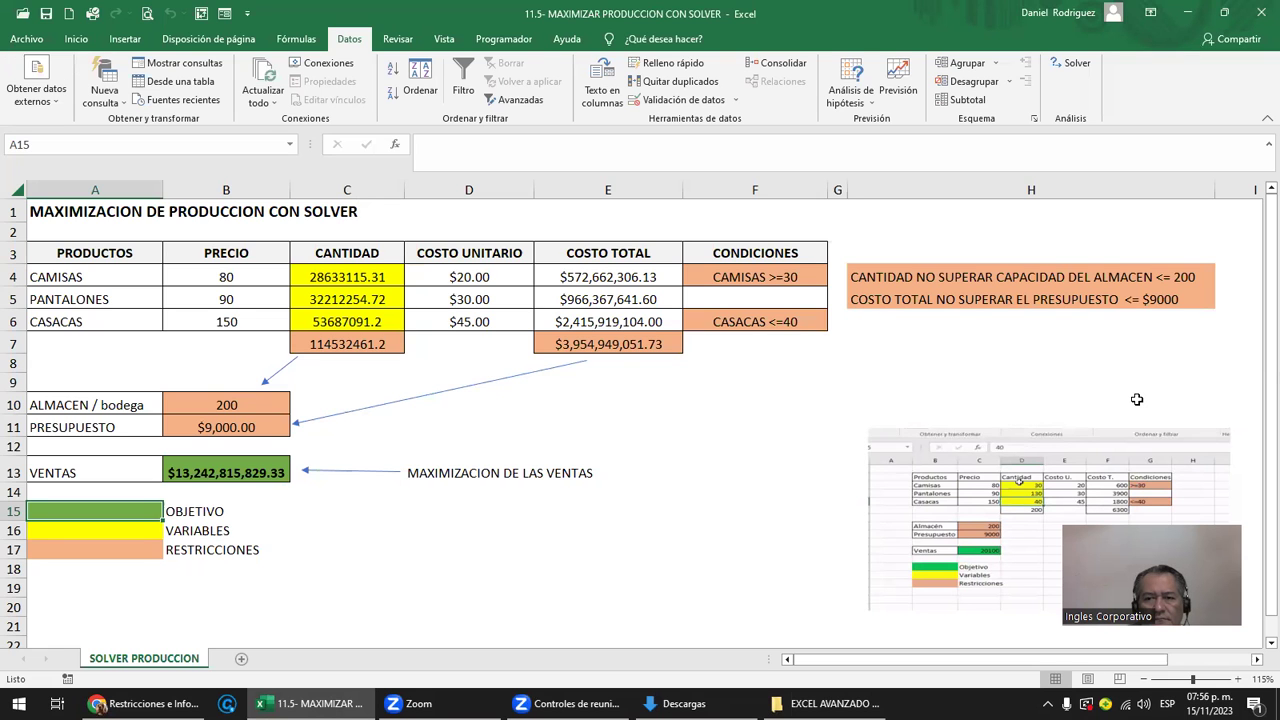
click(1258, 14)
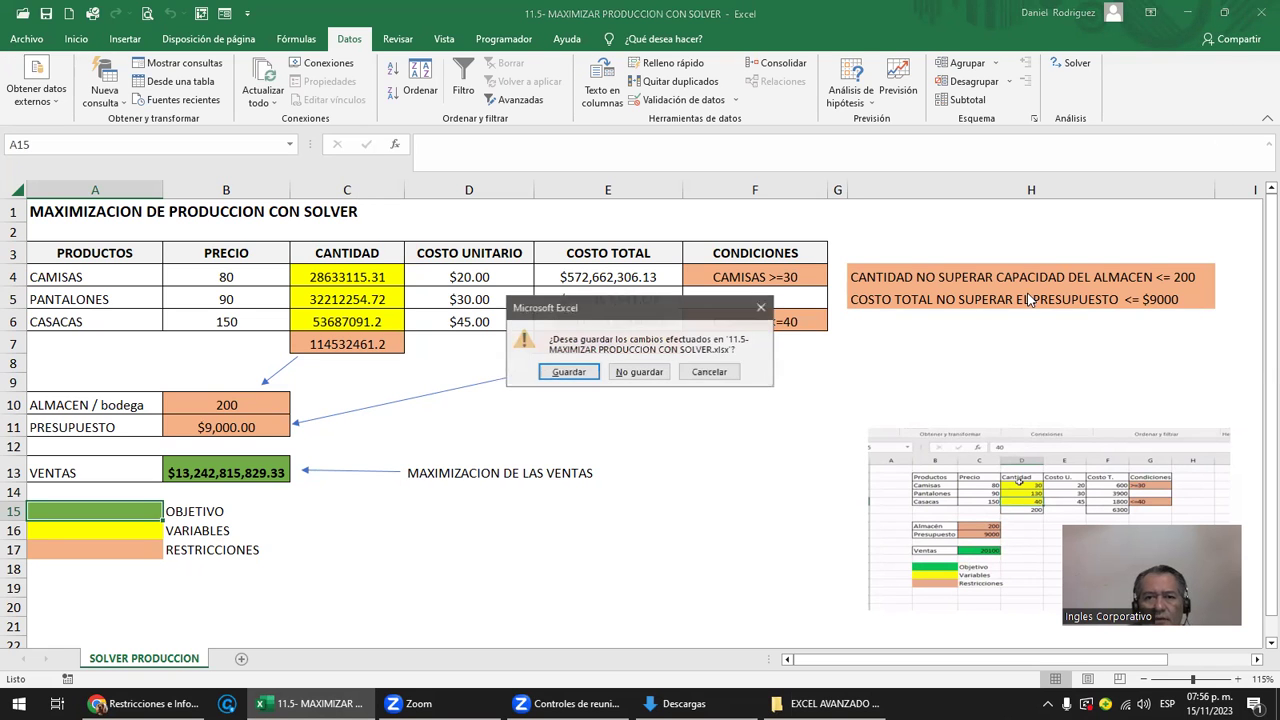
click(633, 376)
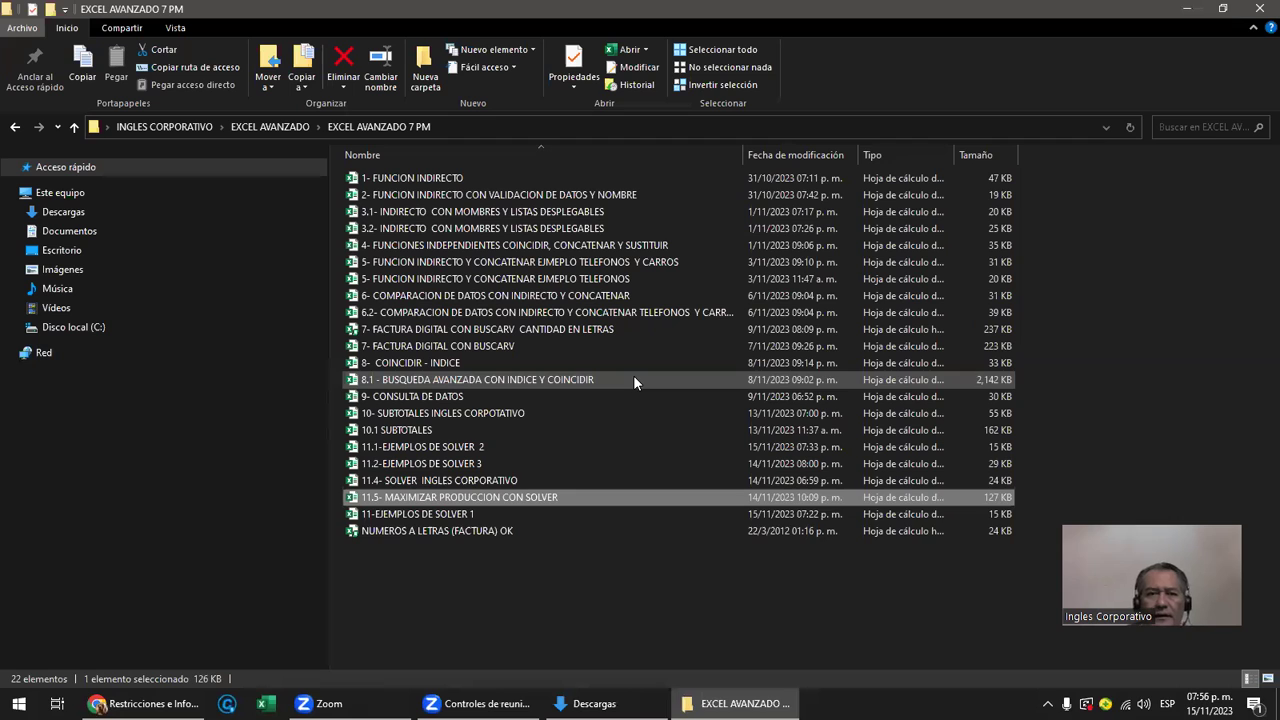
- Open '11.5- MAXIMIZAR PRODUCCION CON SOLVER - copia' from the EXCEL AVANZADO 7 PM folder
double_click(507, 503)
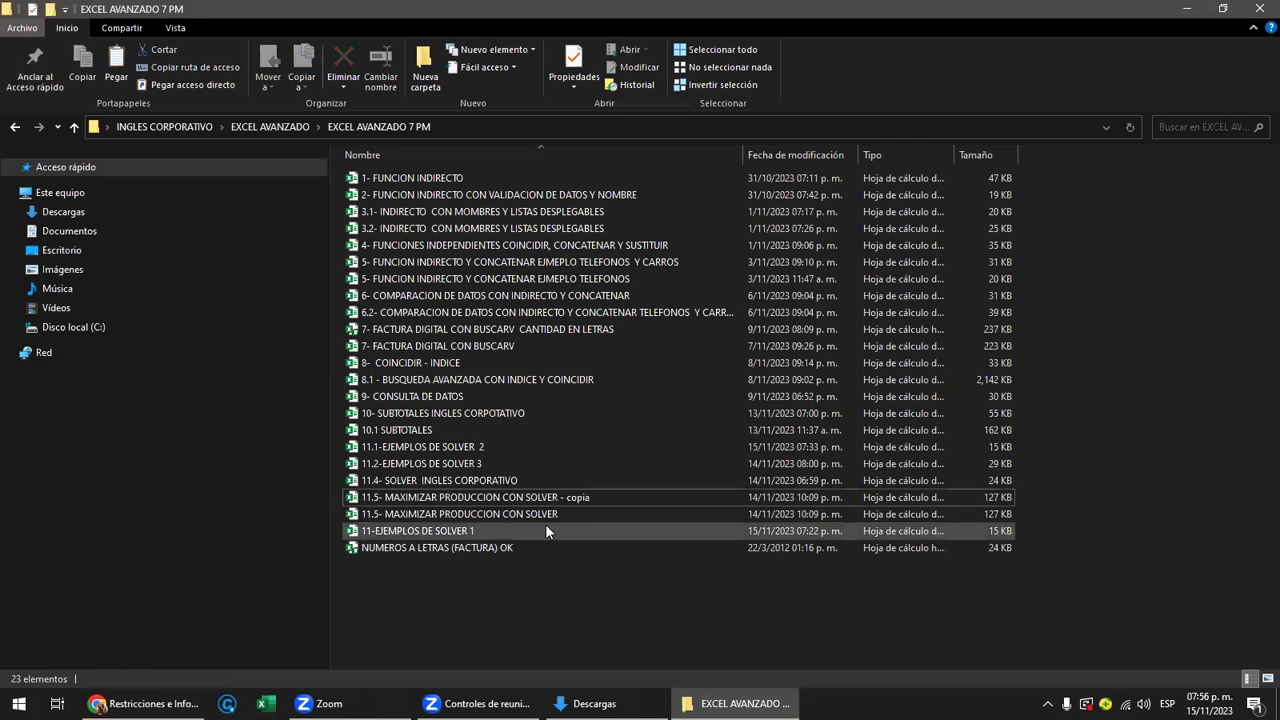
double_click(525, 495)
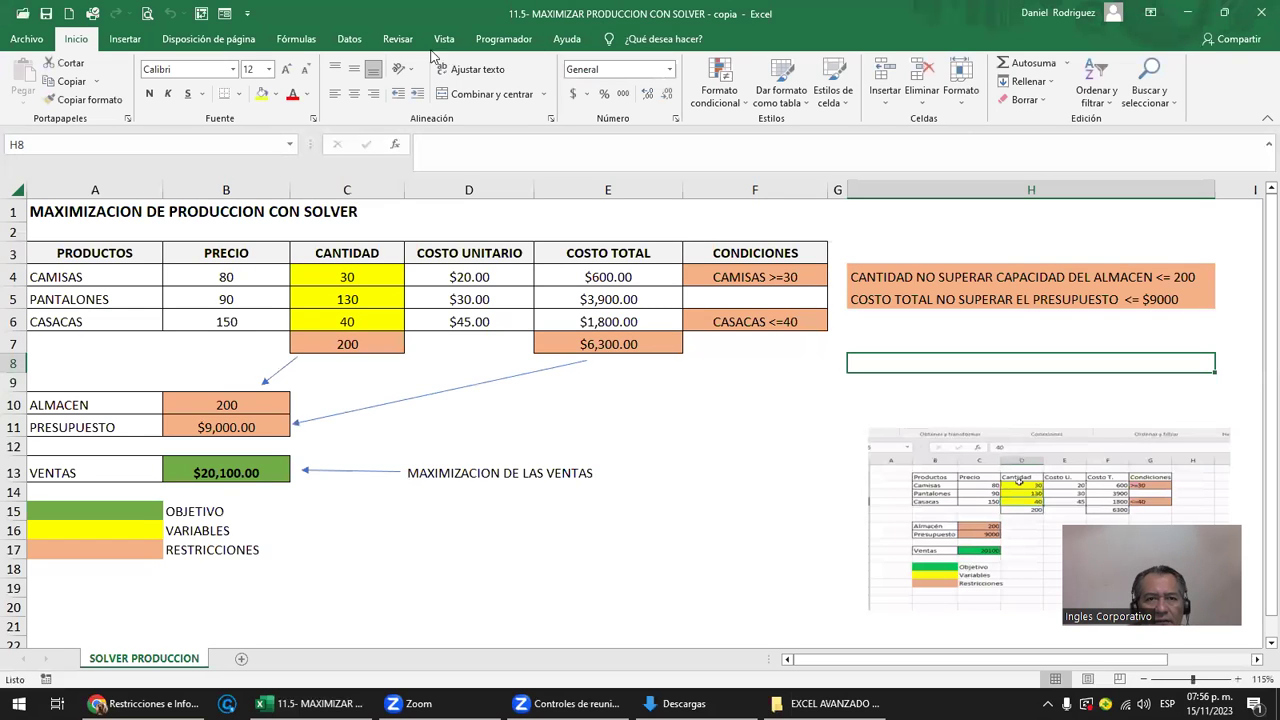
- Open Solver from the Datos tab and move its dialog aside to view the sheet
click(350, 40)
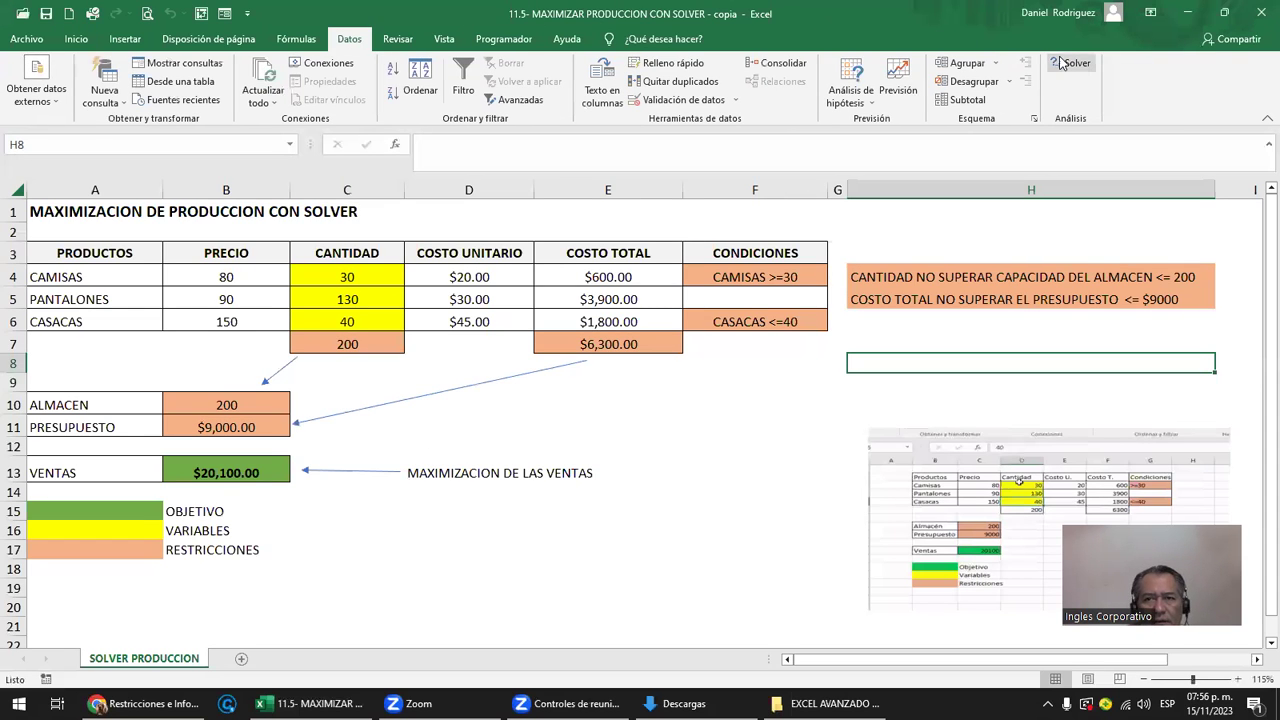
click(1060, 66)
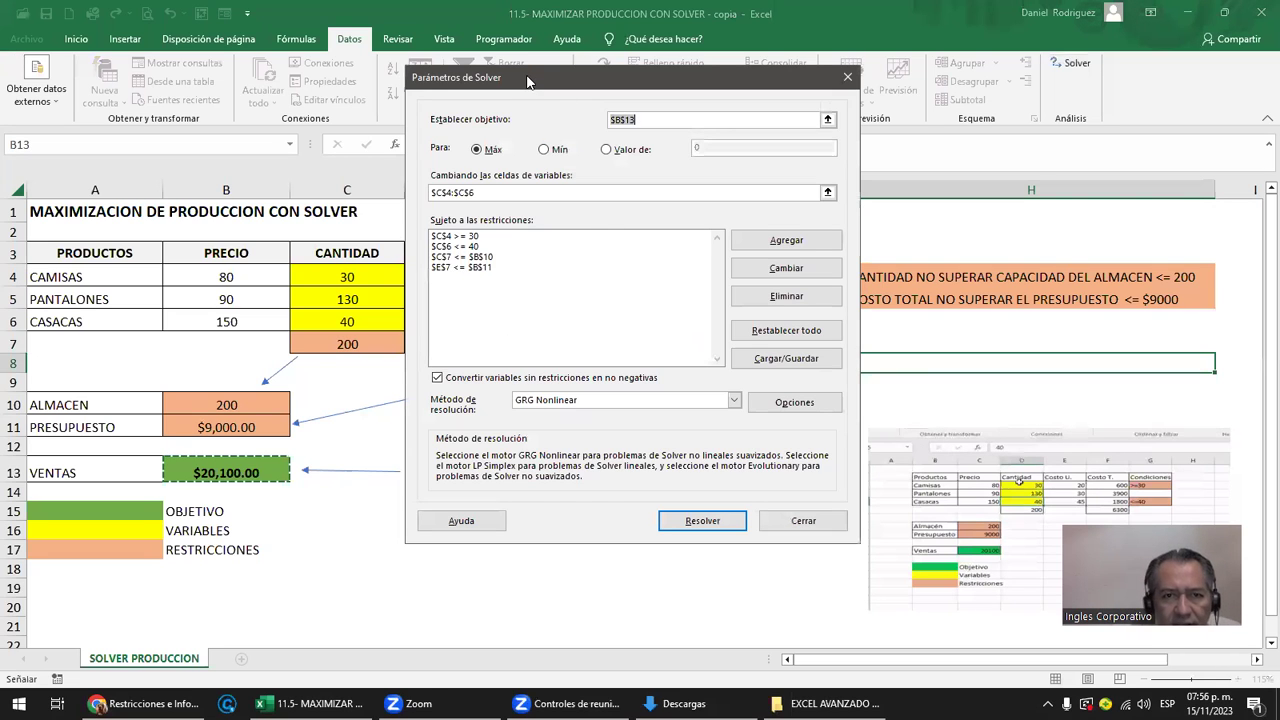
drag(528, 80, 513, 200)
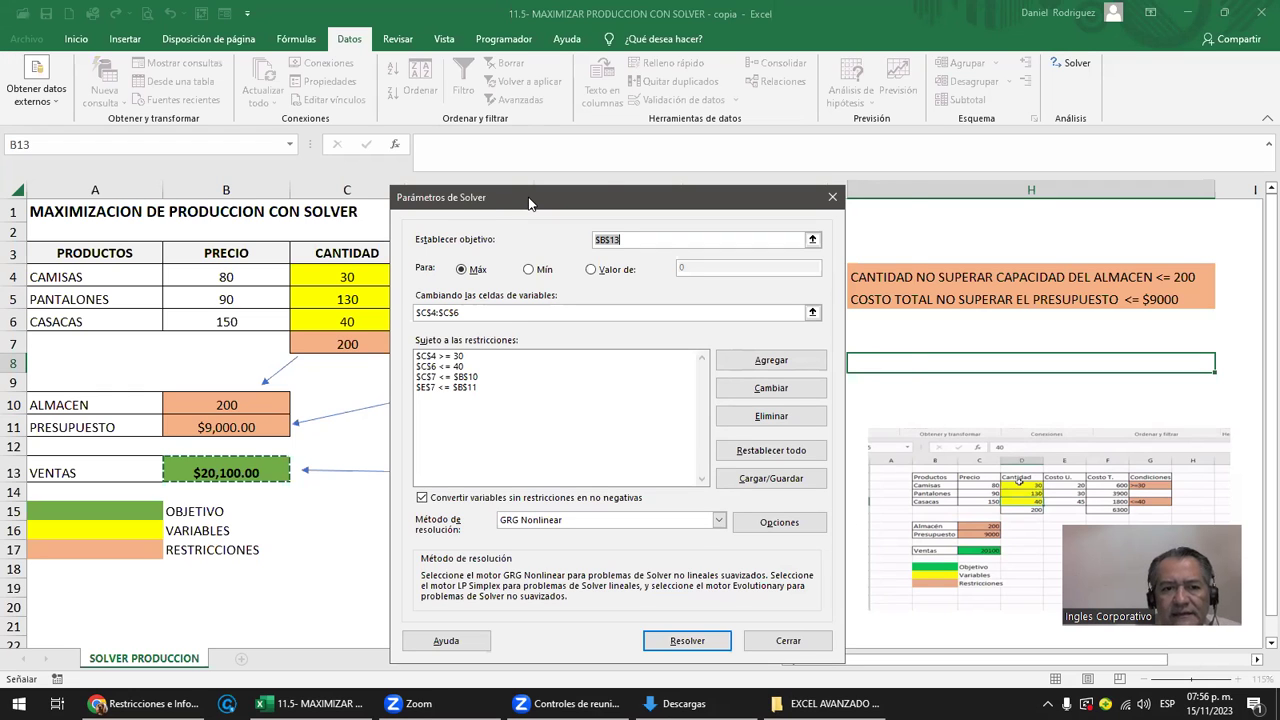
drag(530, 204, 598, 167)
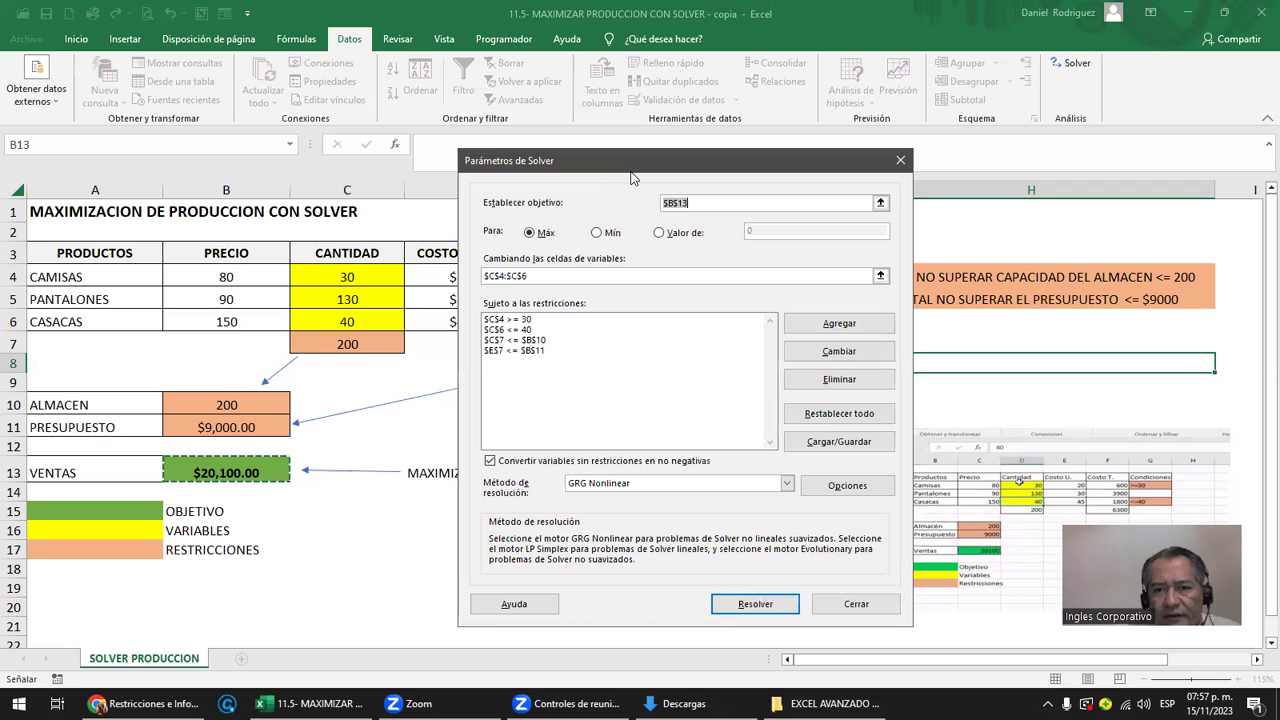
drag(631, 178, 707, 313)
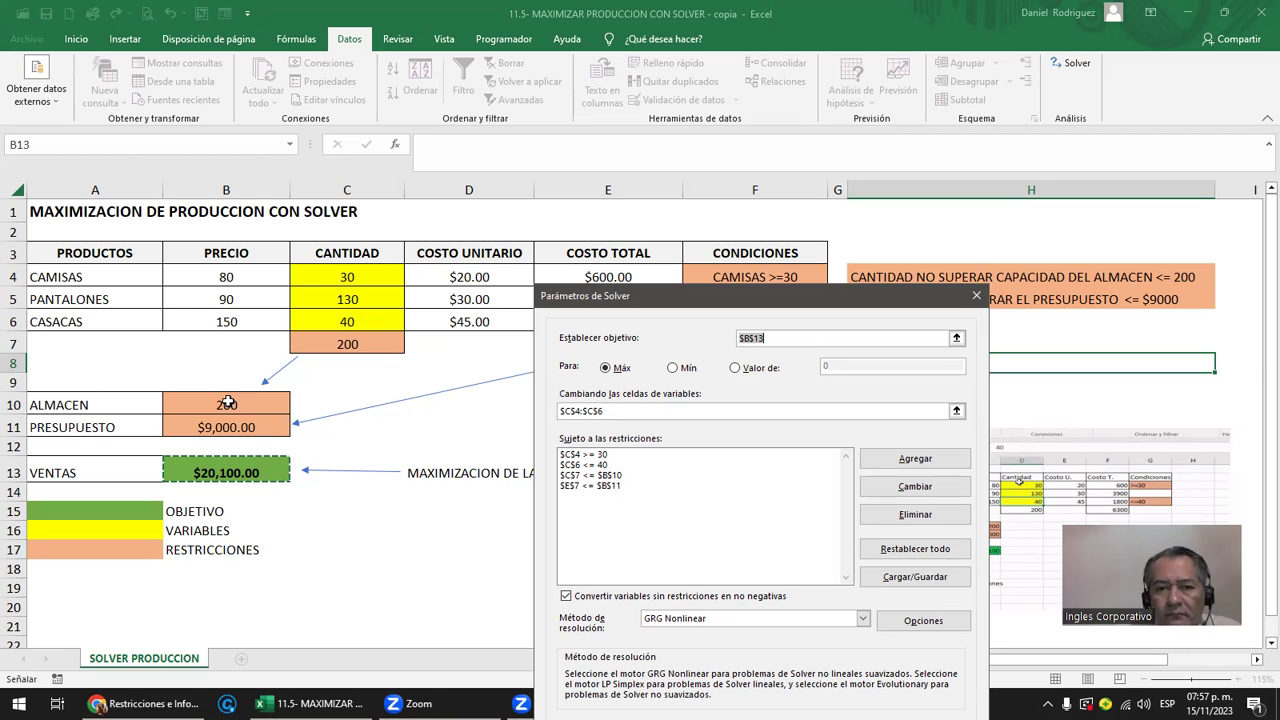
- Review the constraints $C$7 <= $B$10 and $E$7 <= $B$11 against the total costs
click(601, 476)
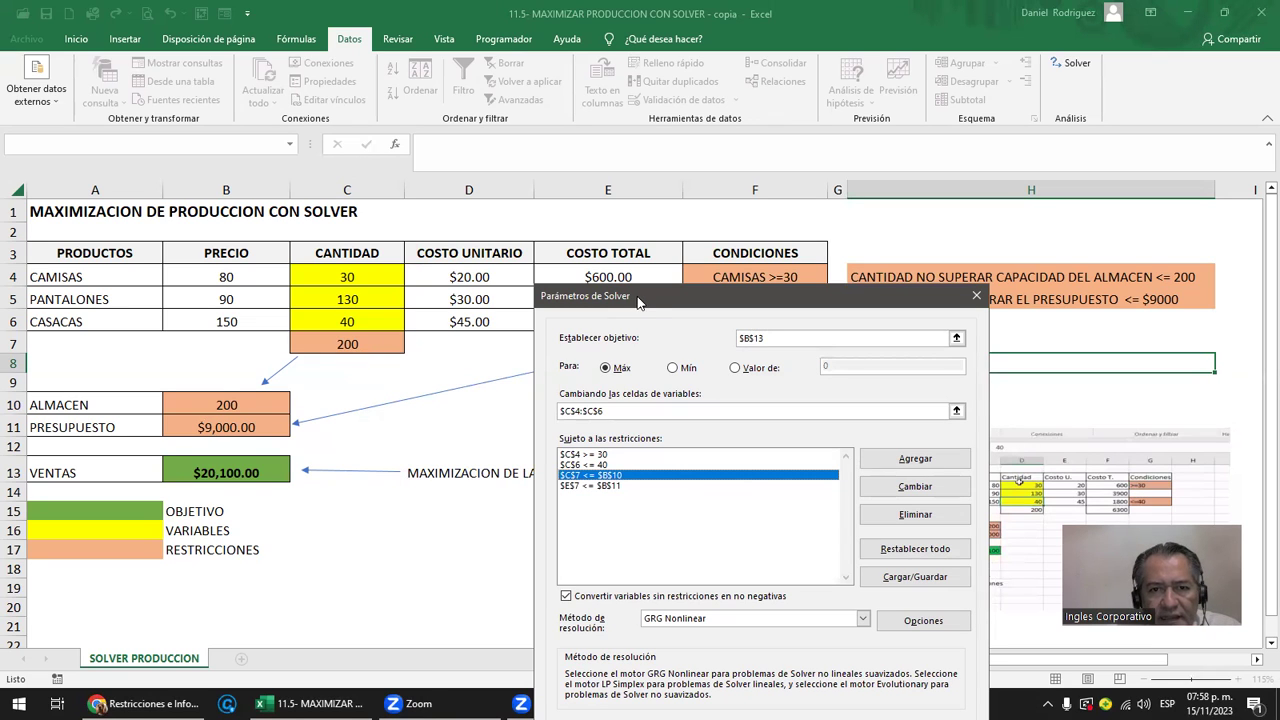
drag(640, 308, 640, 390)
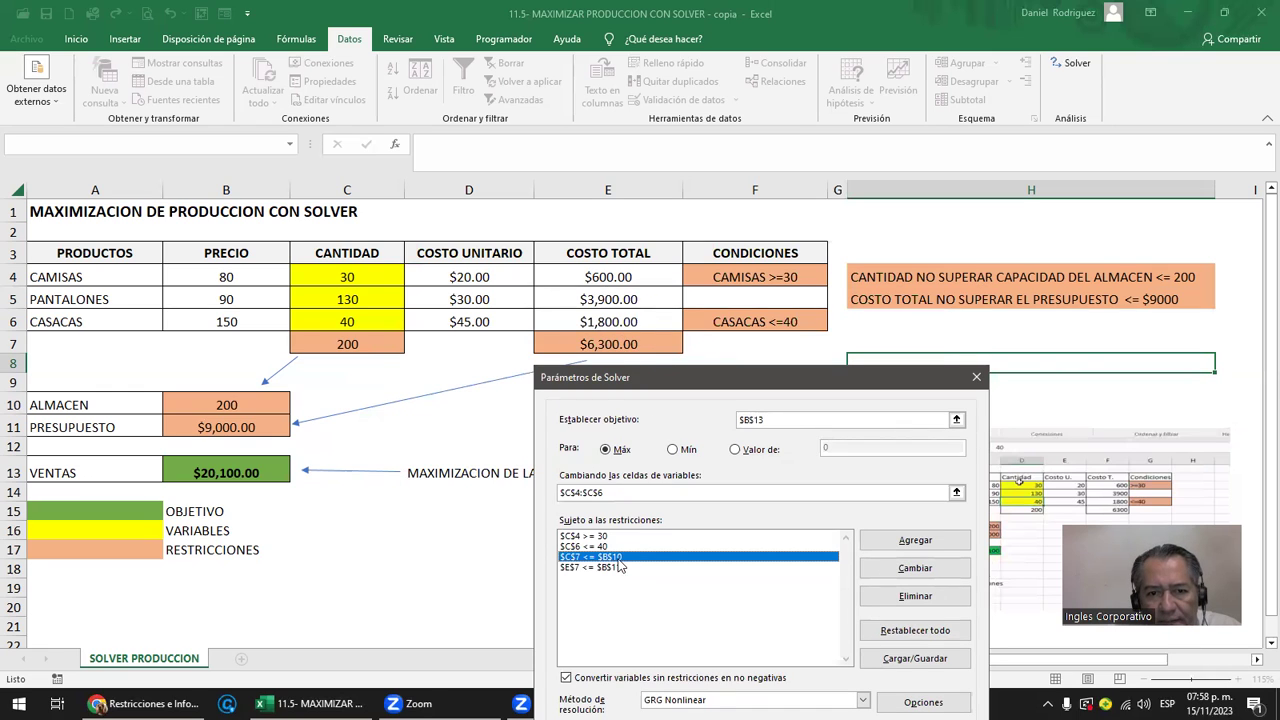
click(575, 568)
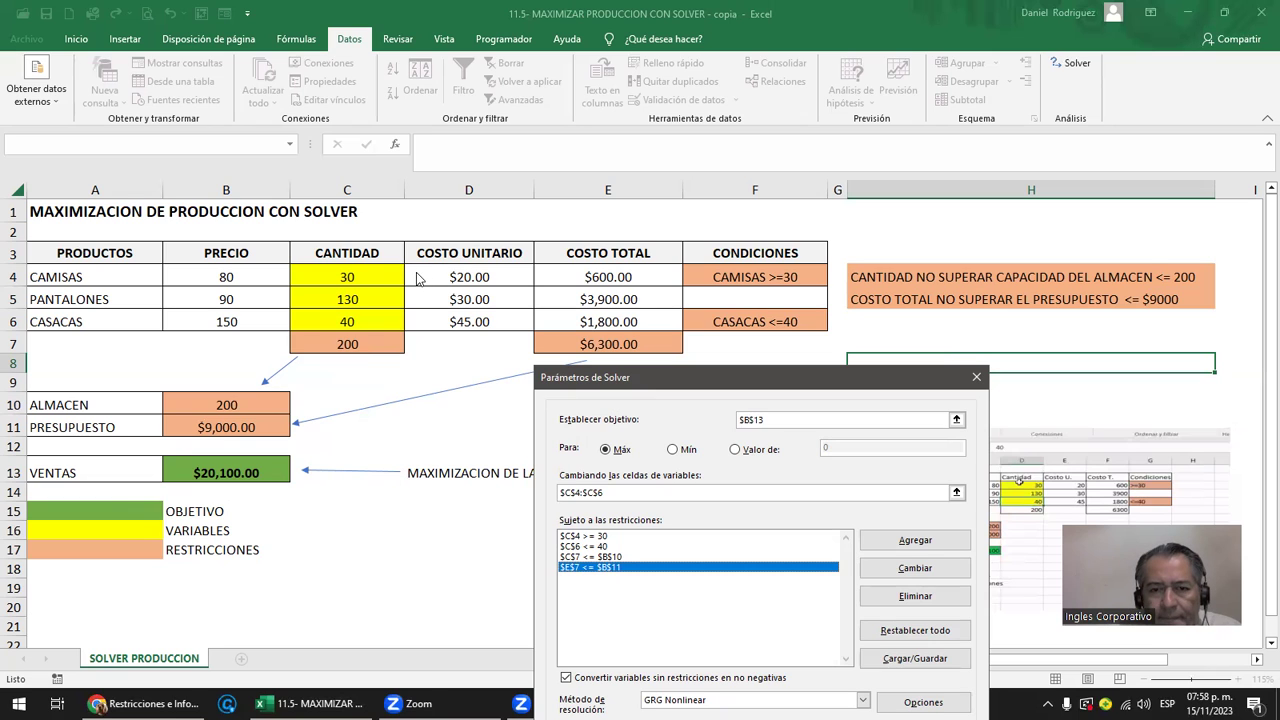
click(615, 558)
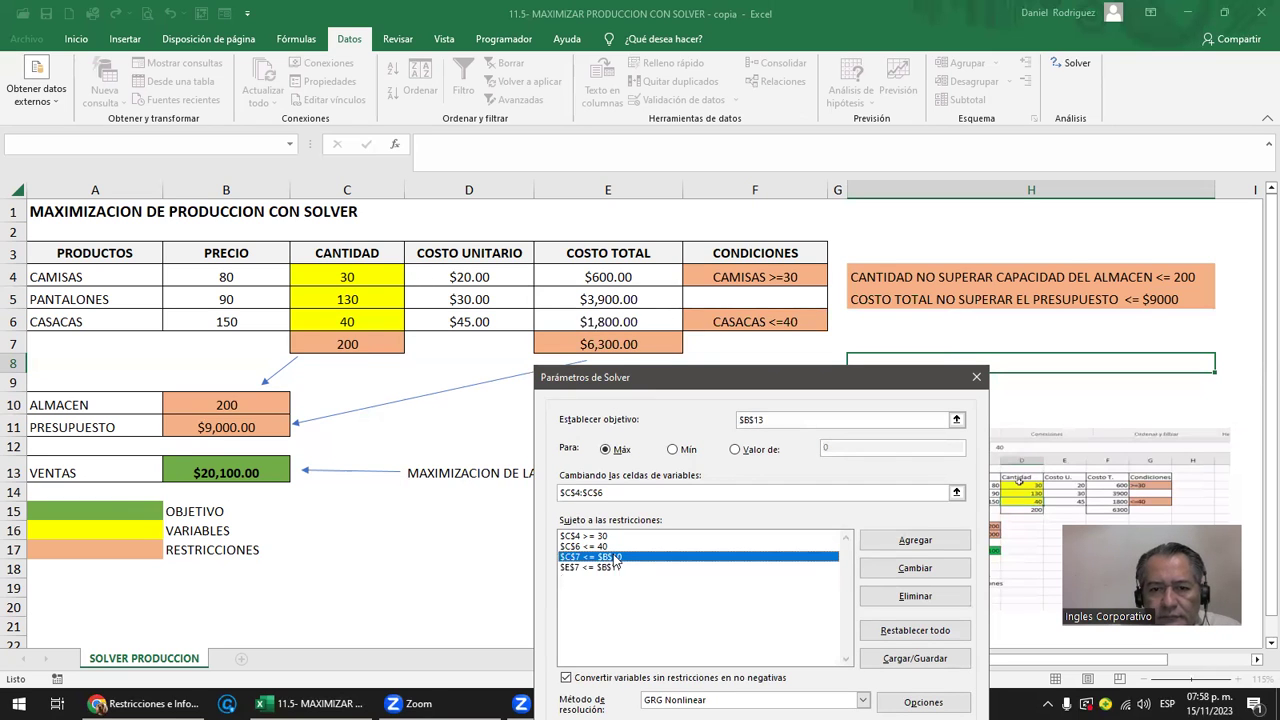
- Delete the warehouse constraint $C$7 <= $B$10 and the budget constraint $E$7 <= $B$11
click(915, 596)
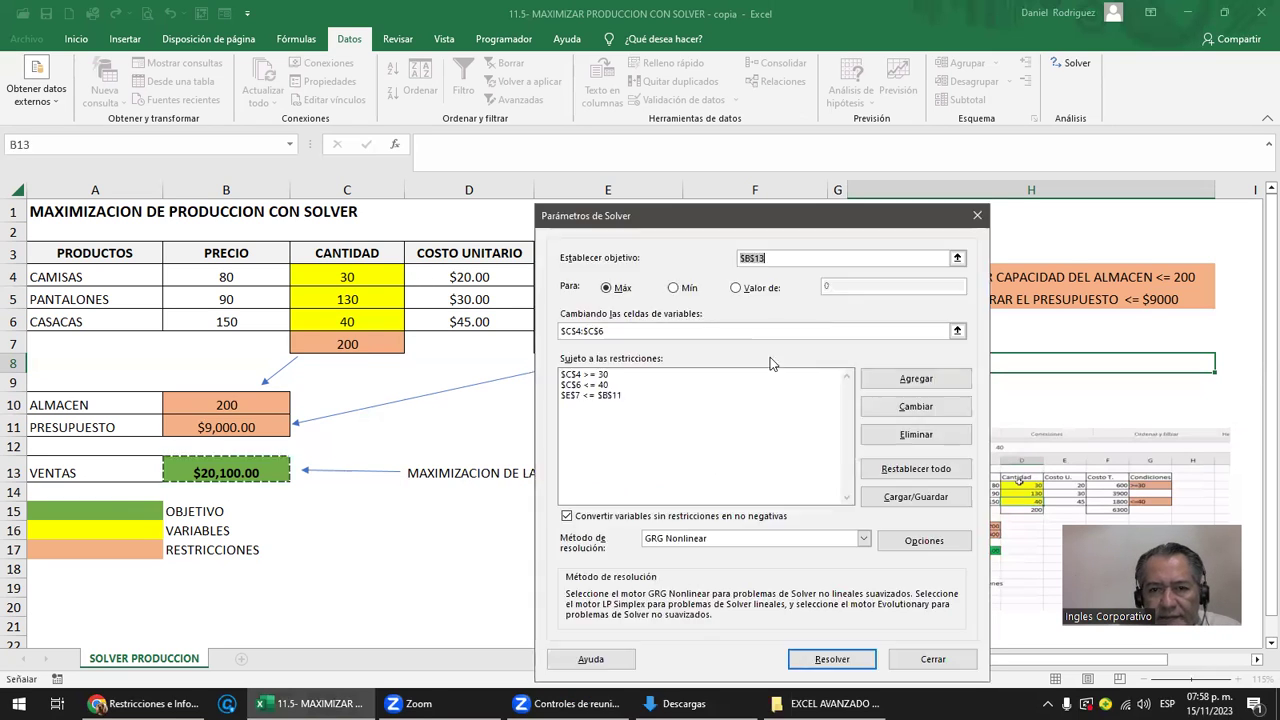
click(592, 396)
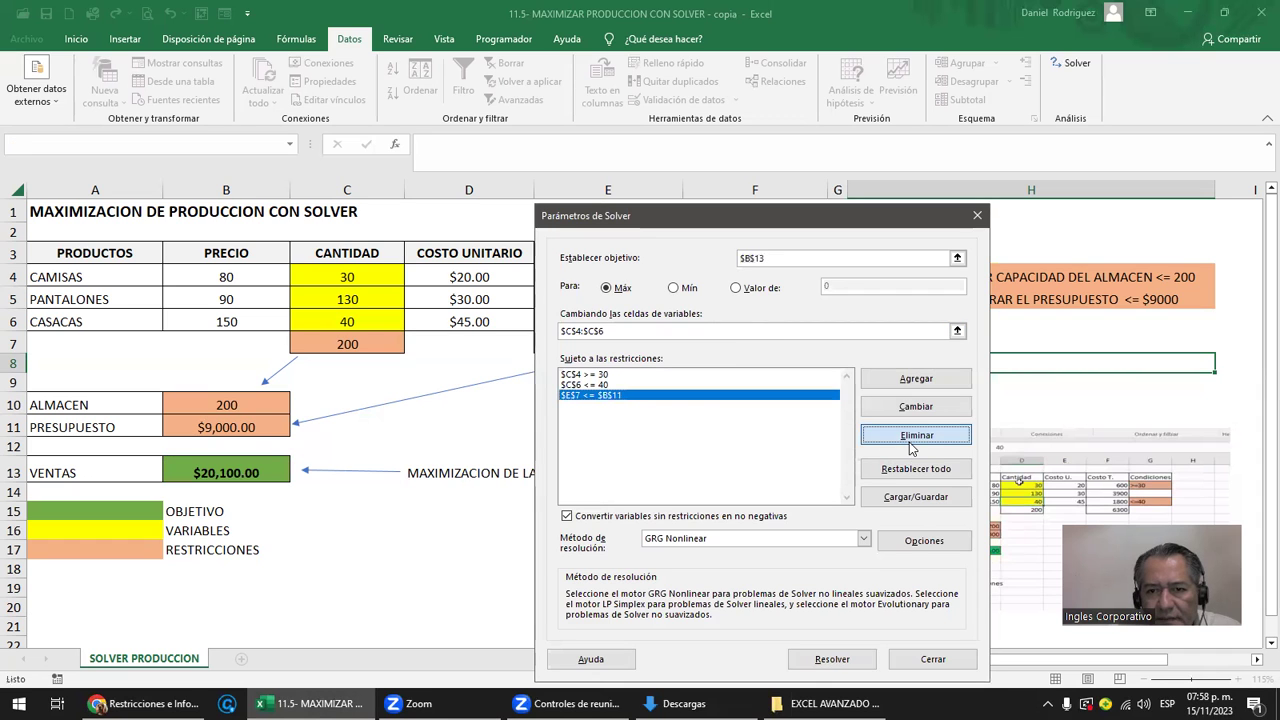
click(909, 442)
- Re-solve with the remaining constraints and keep the non-converging result, returning to the parameters
click(840, 662)
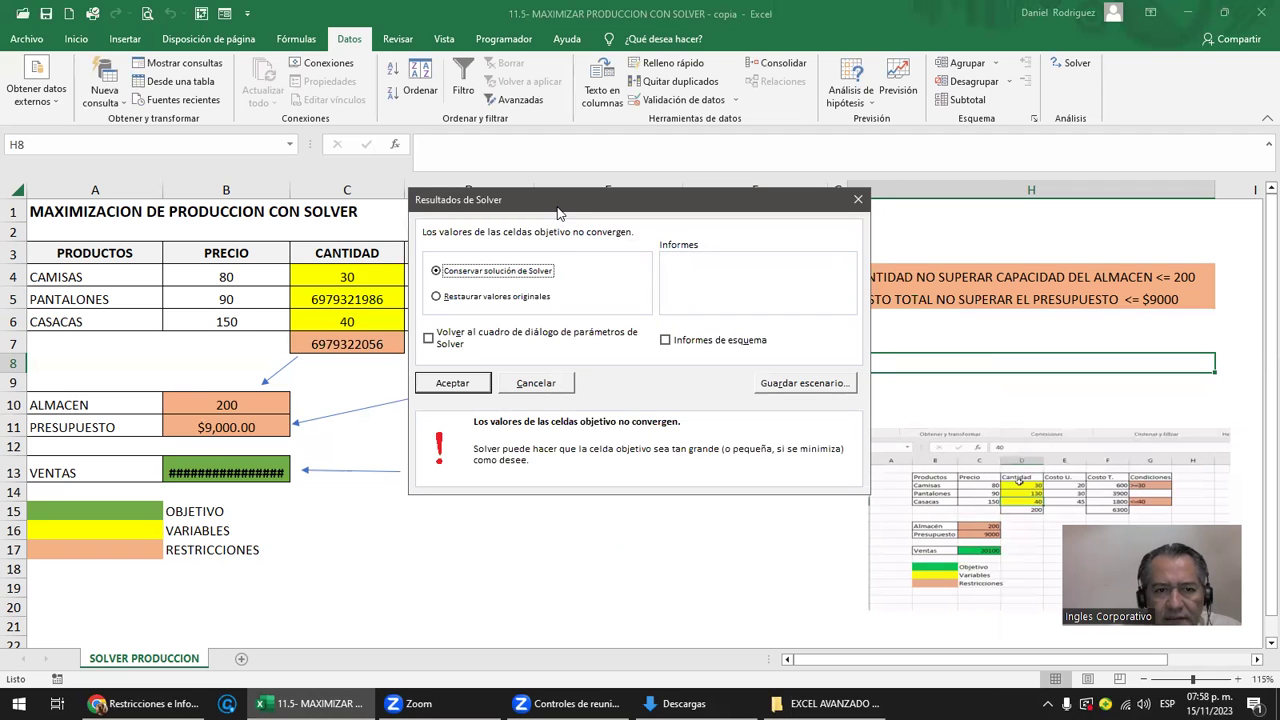
drag(558, 212, 784, 410)
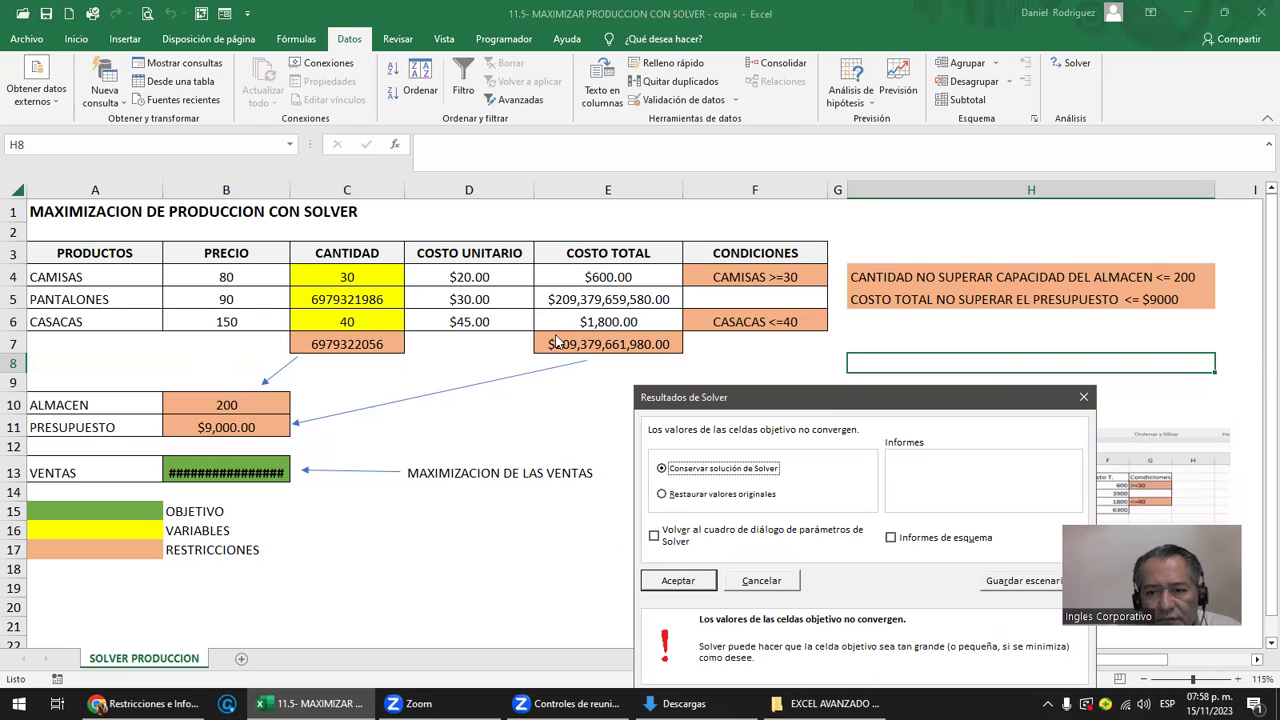
drag(843, 393, 762, 237)
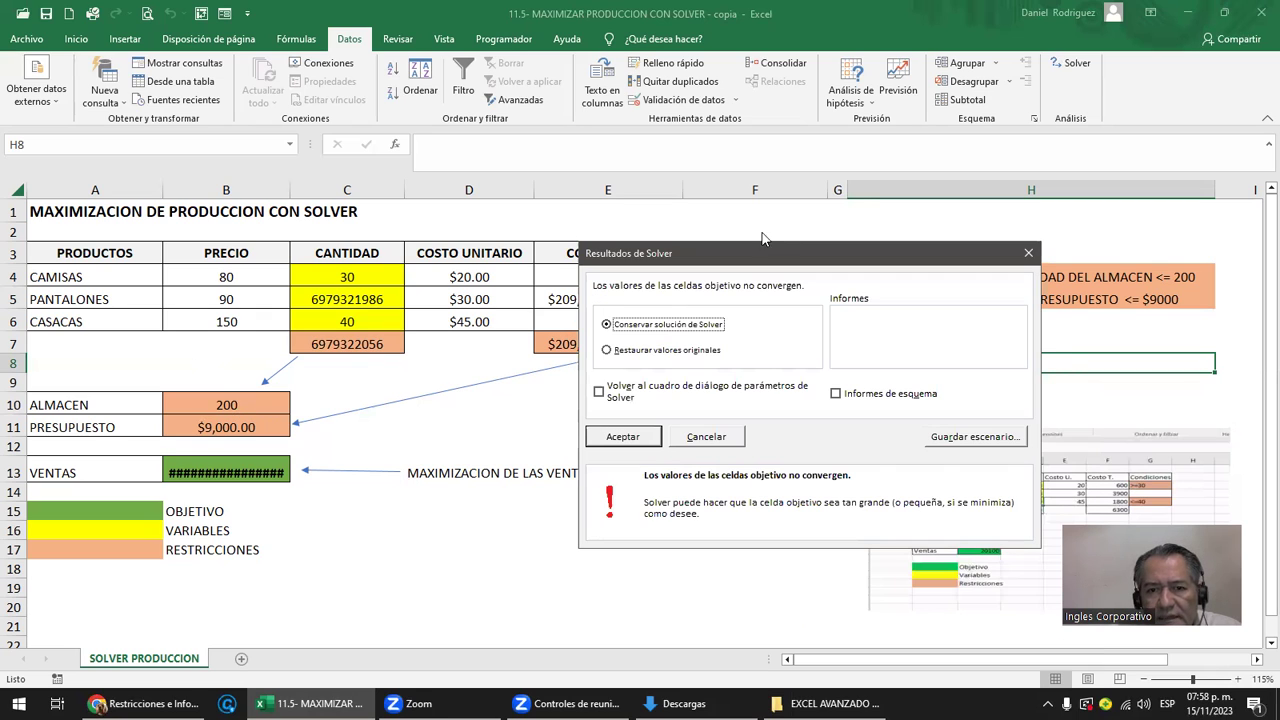
click(607, 398)
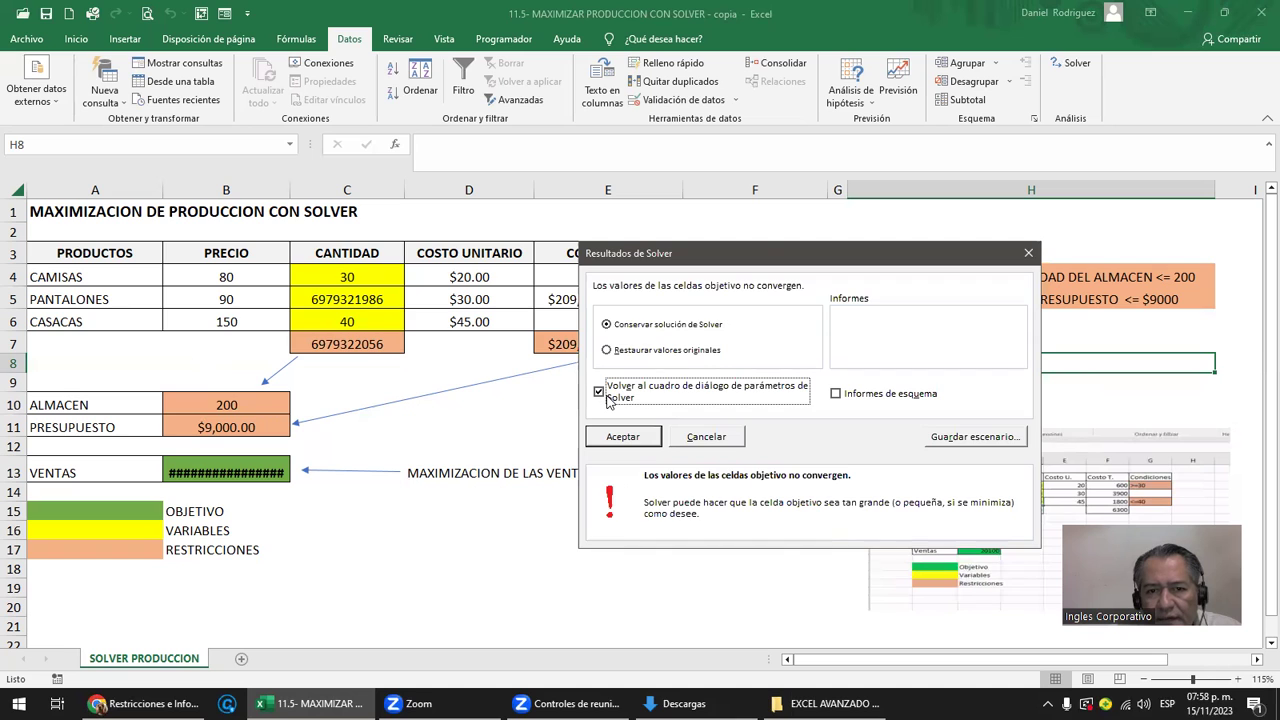
click(623, 438)
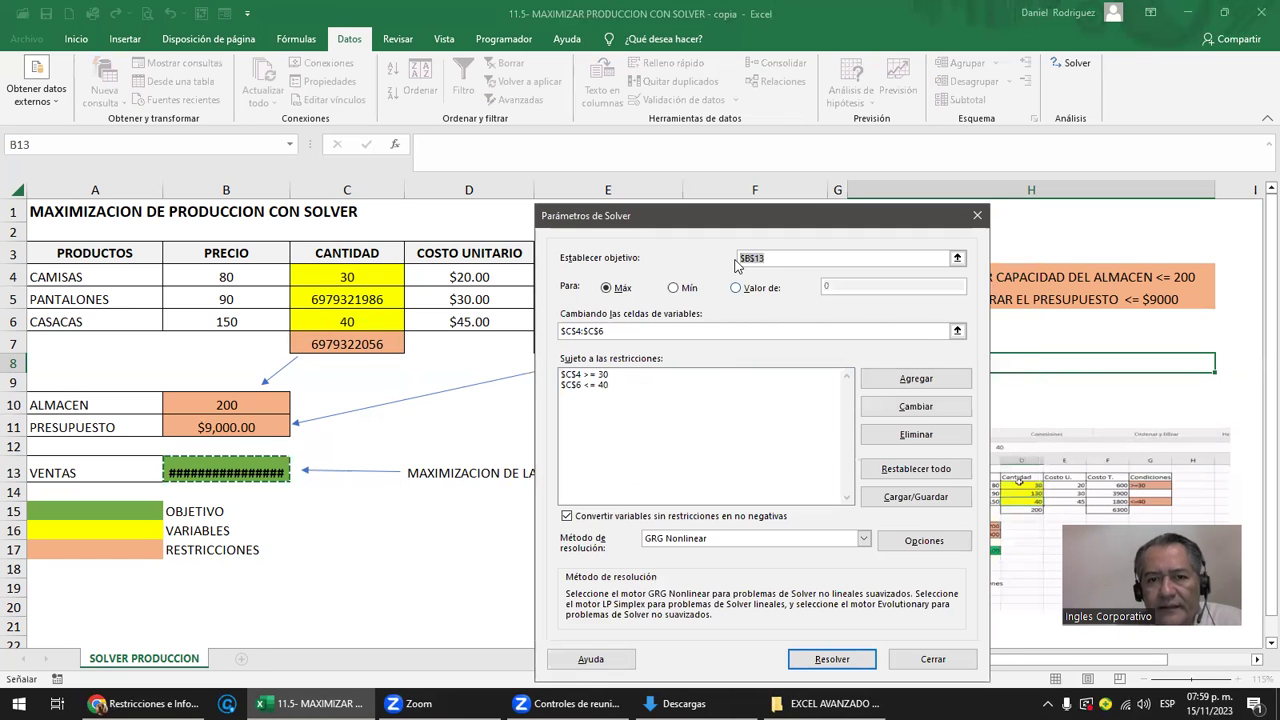
- Add the constraint C7 = B10, tying total units to the warehouse capacity
drag(737, 215, 768, 57)
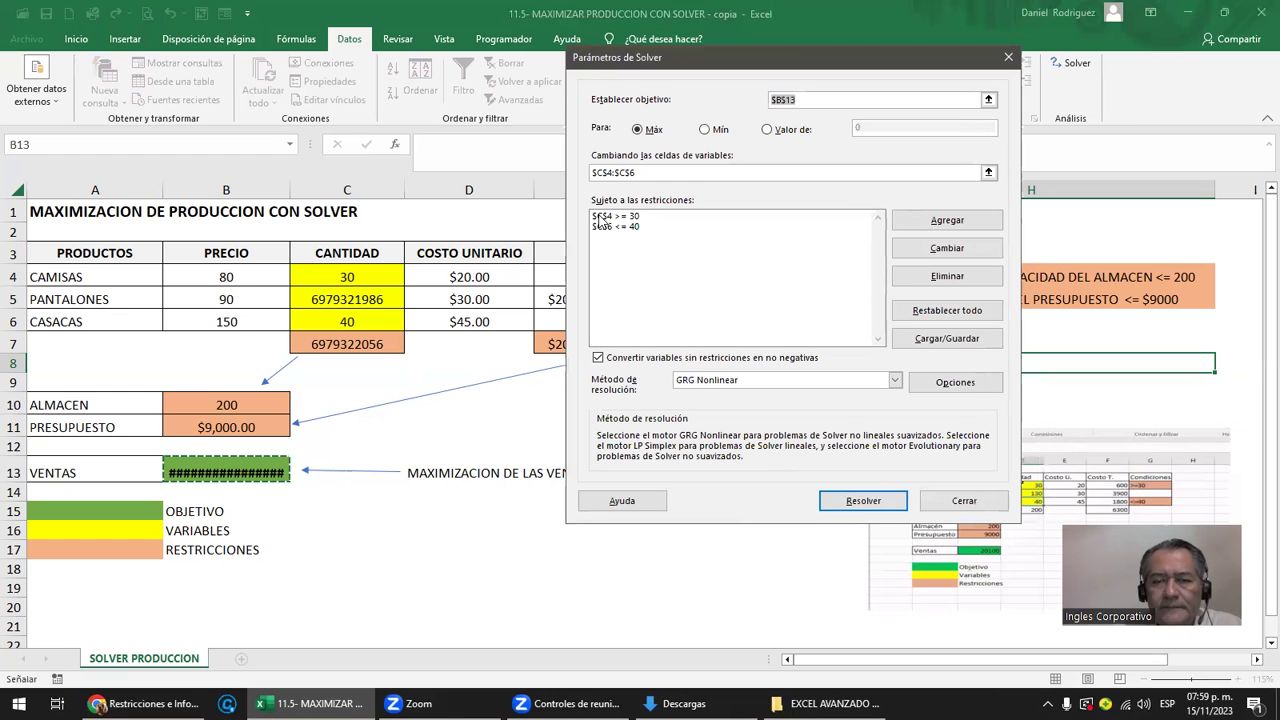
click(971, 221)
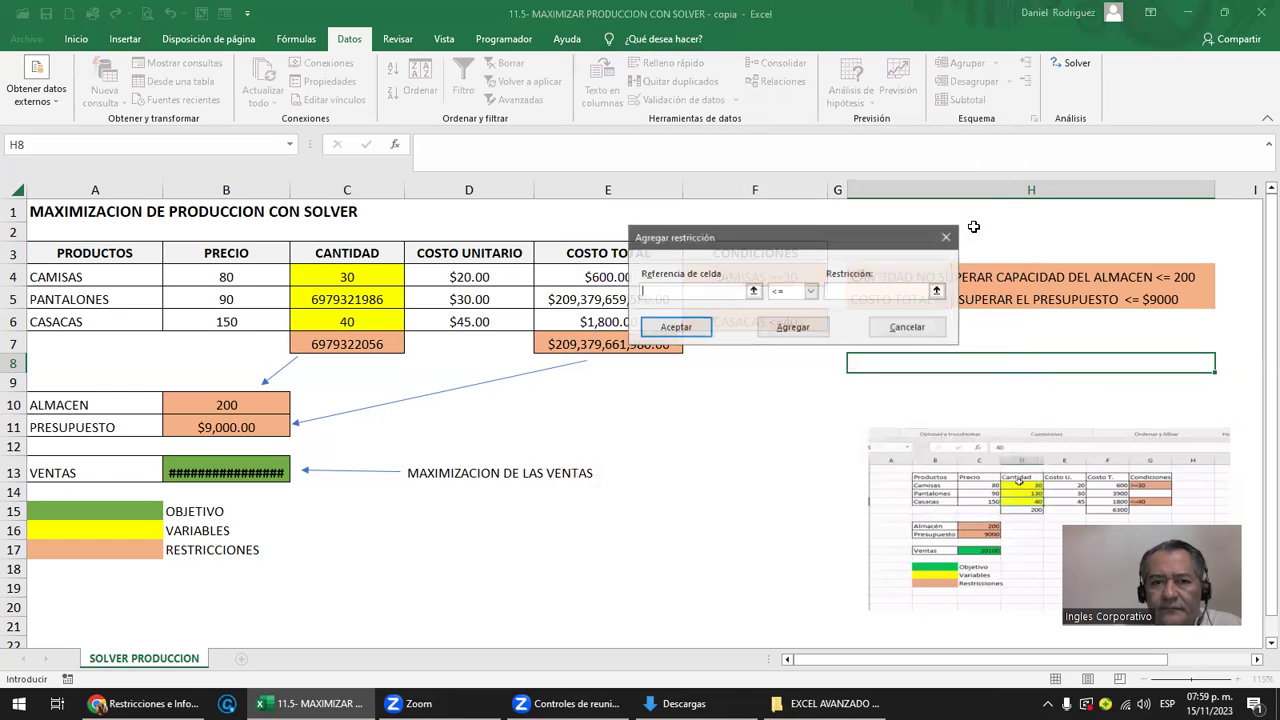
click(347, 344)
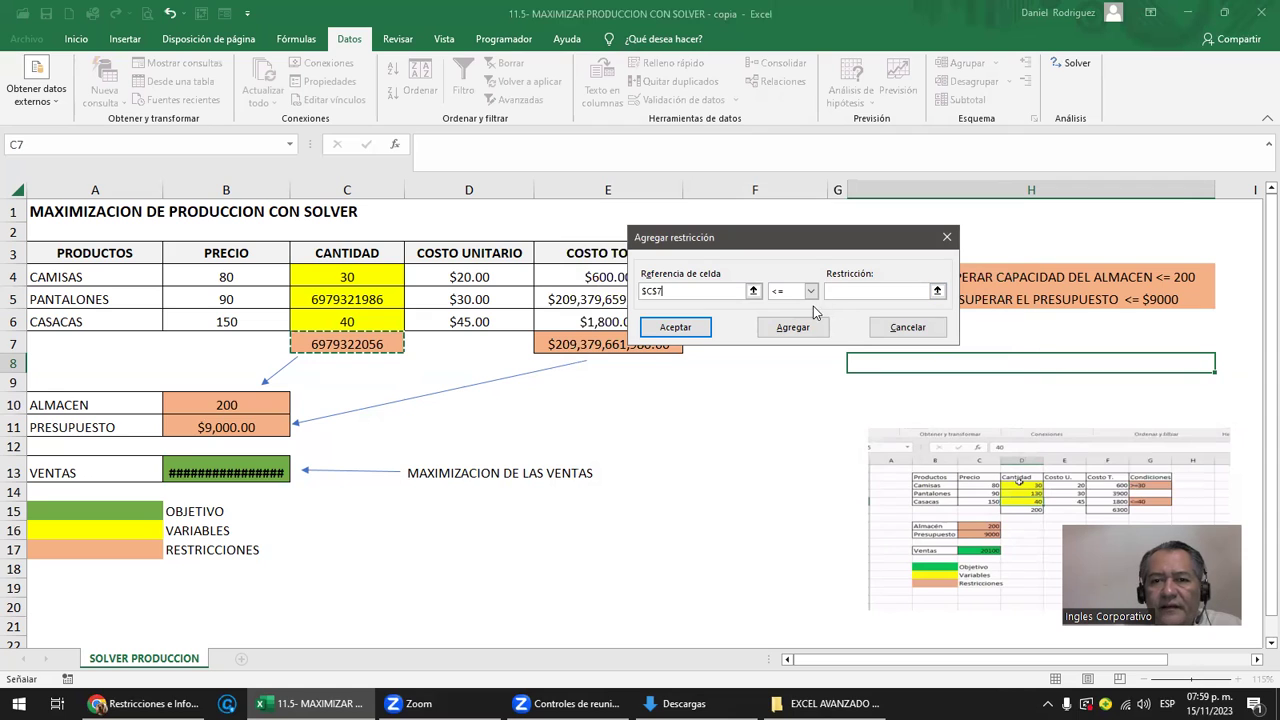
click(811, 291)
click(789, 317)
click(840, 291)
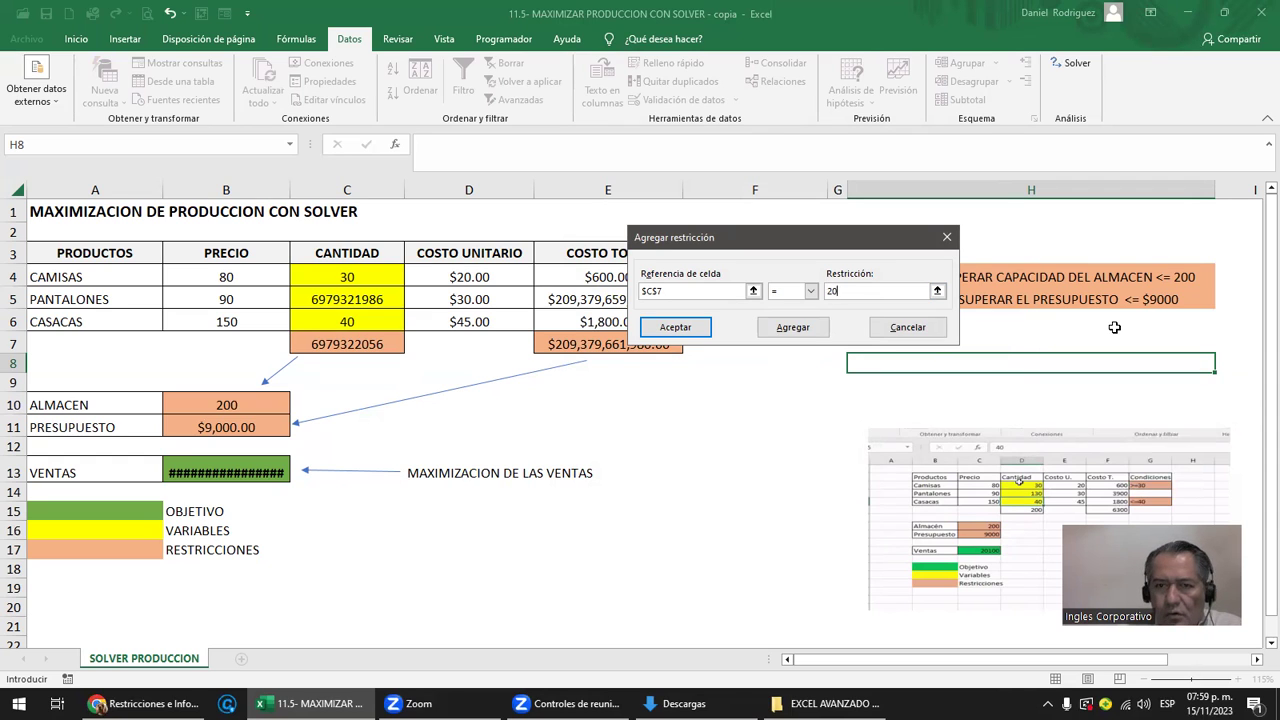
click(242, 404)
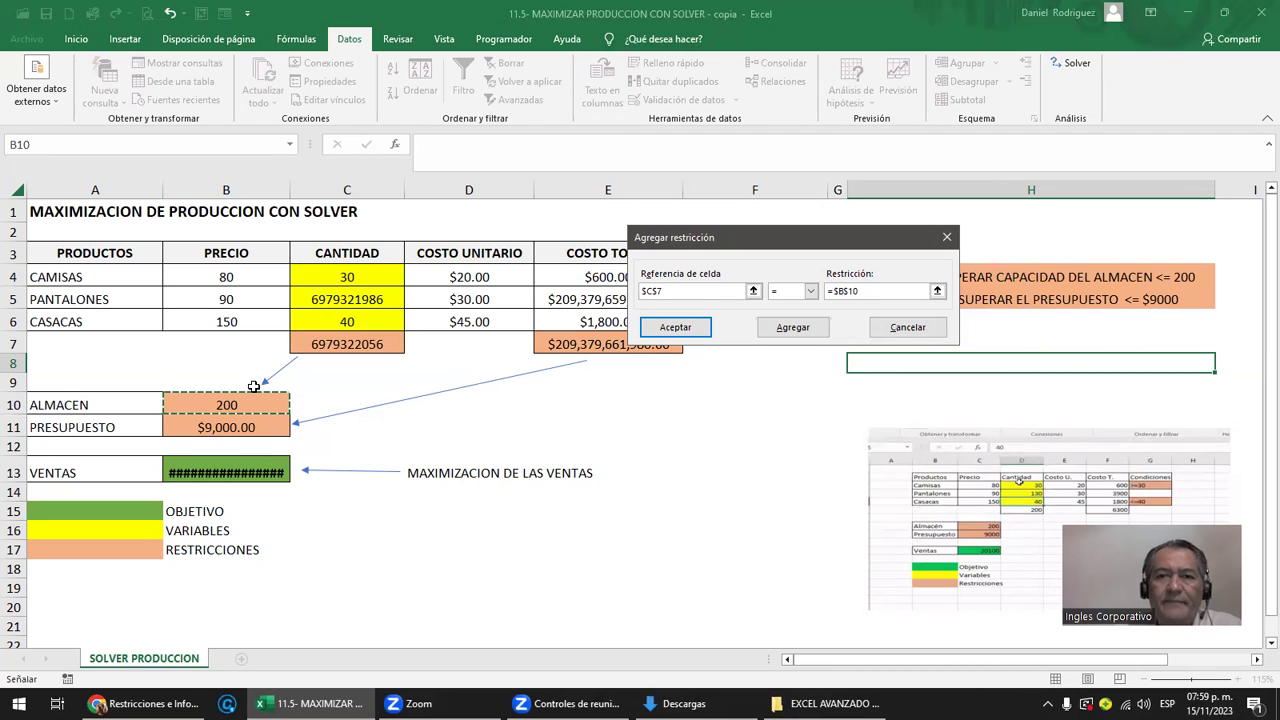
click(788, 328)
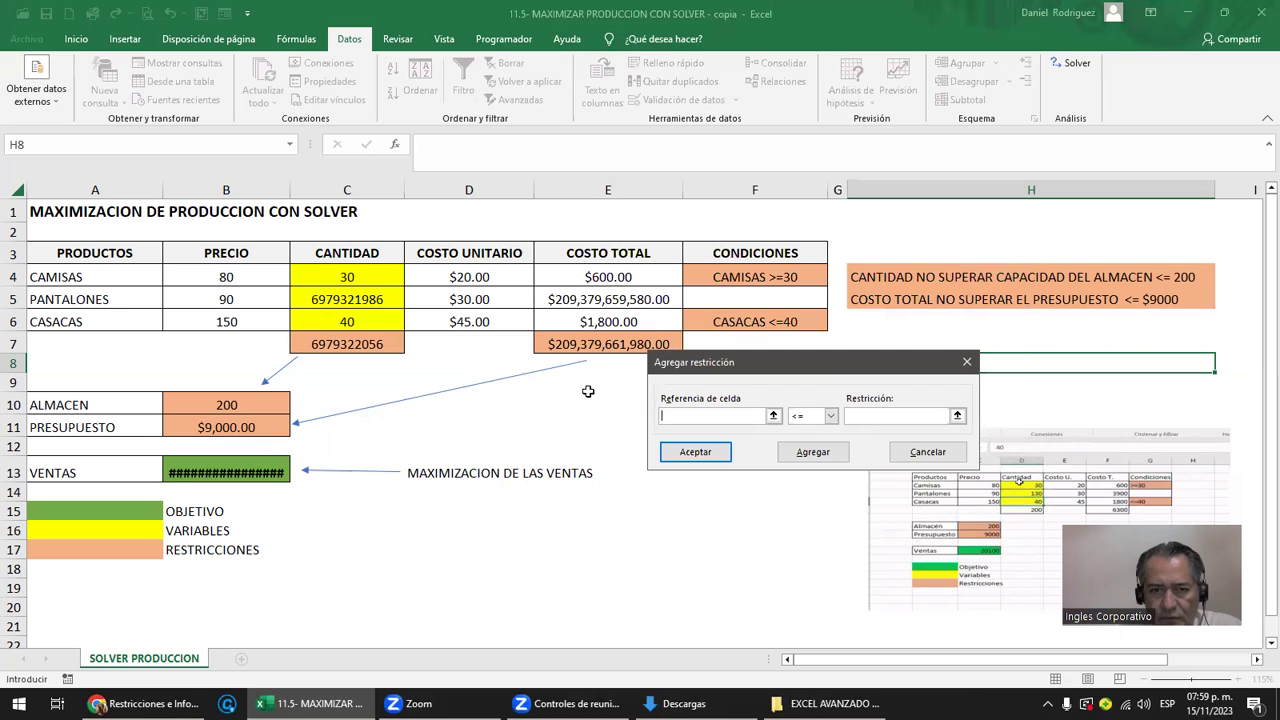
- Add the constraint E7 = B11, making total cost equal the budget
click(585, 343)
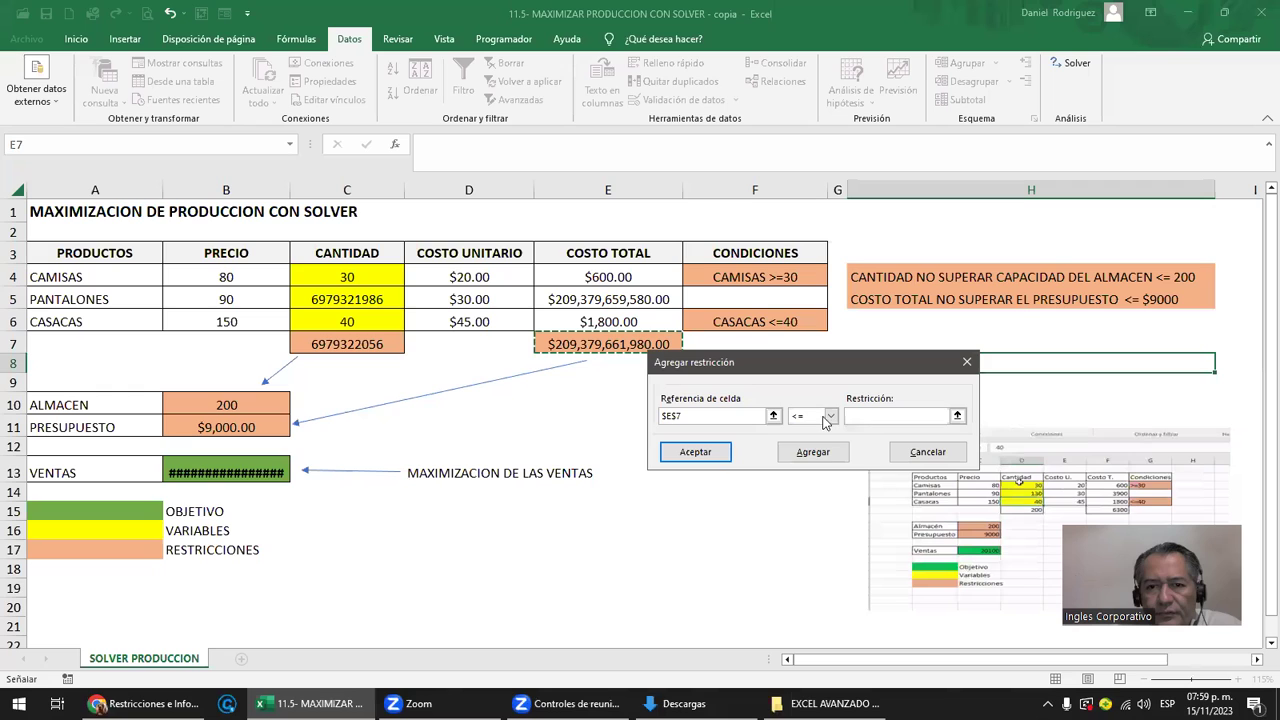
click(830, 416)
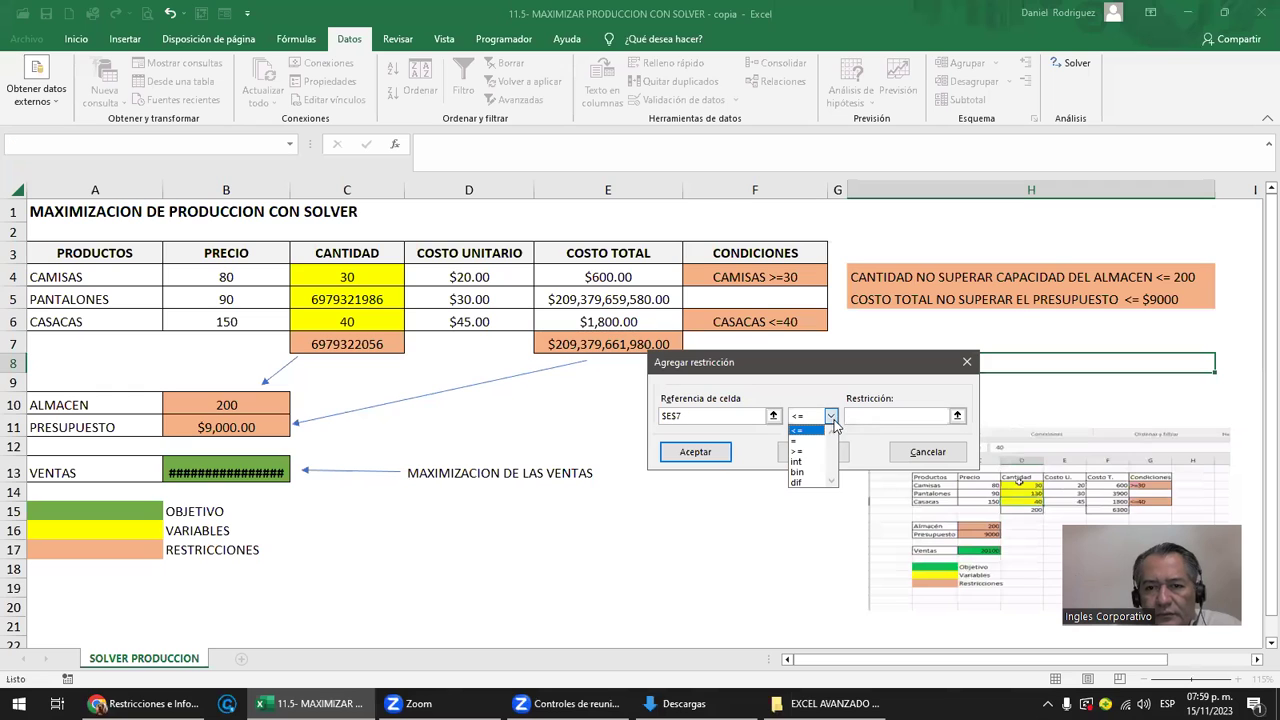
click(805, 440)
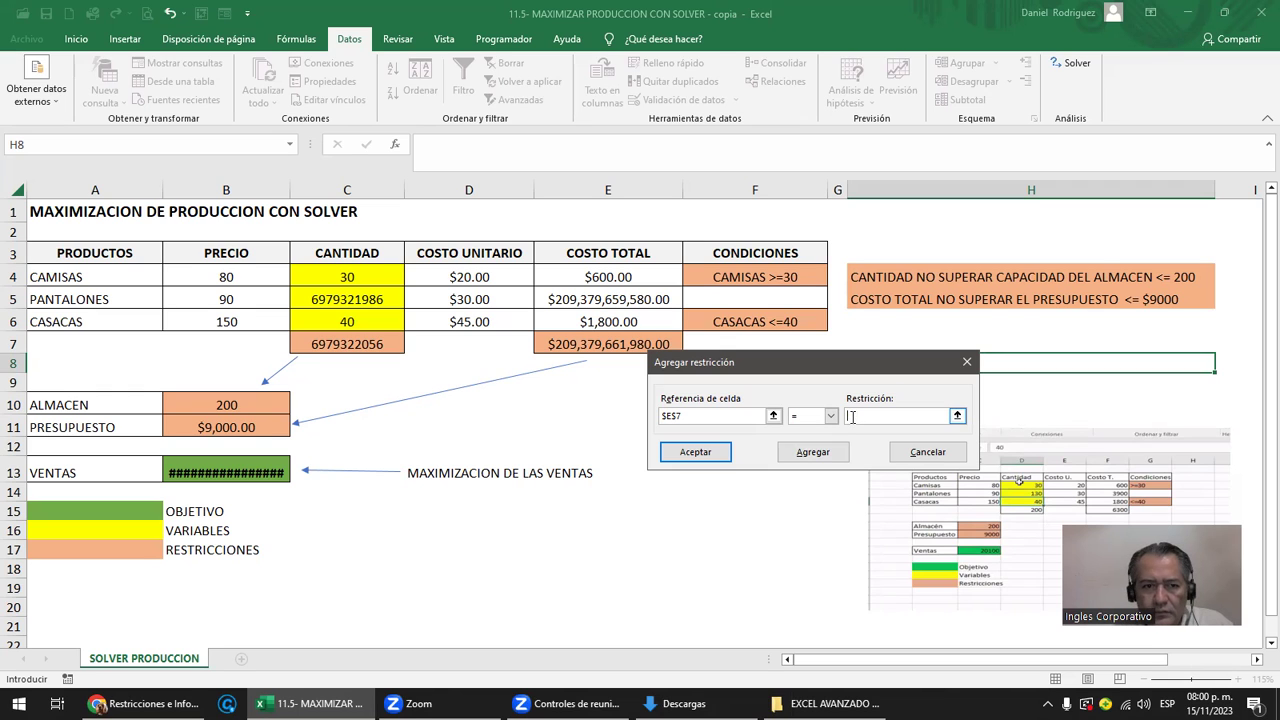
click(232, 427)
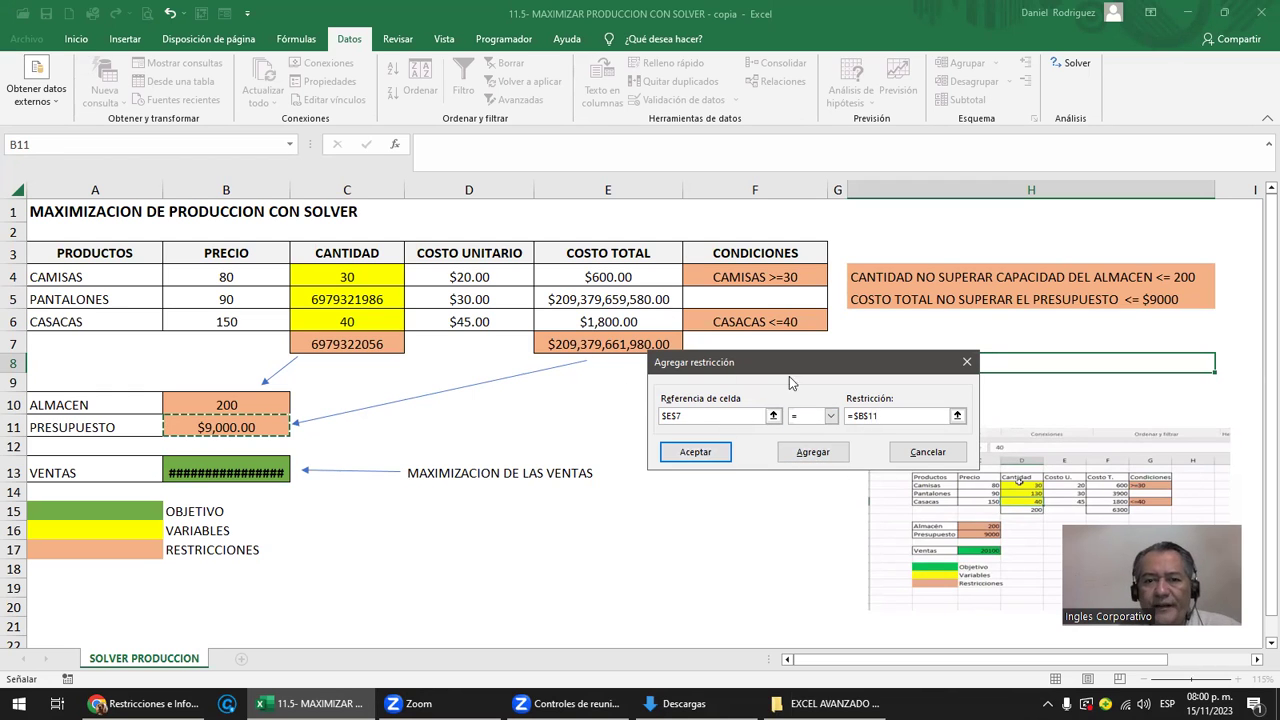
click(701, 452)
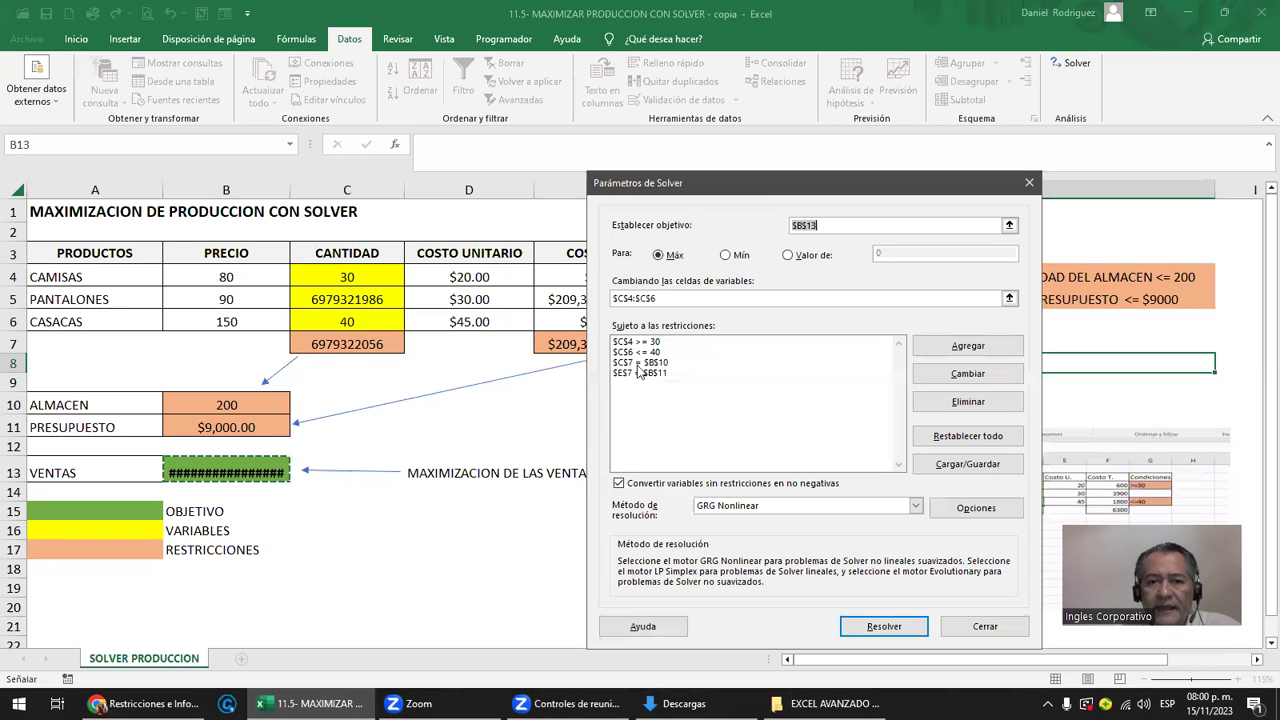
- Solve, keep the result of PANTALONES 220 and sales $28,200.00, then close Solver
drag(729, 183, 952, 269)
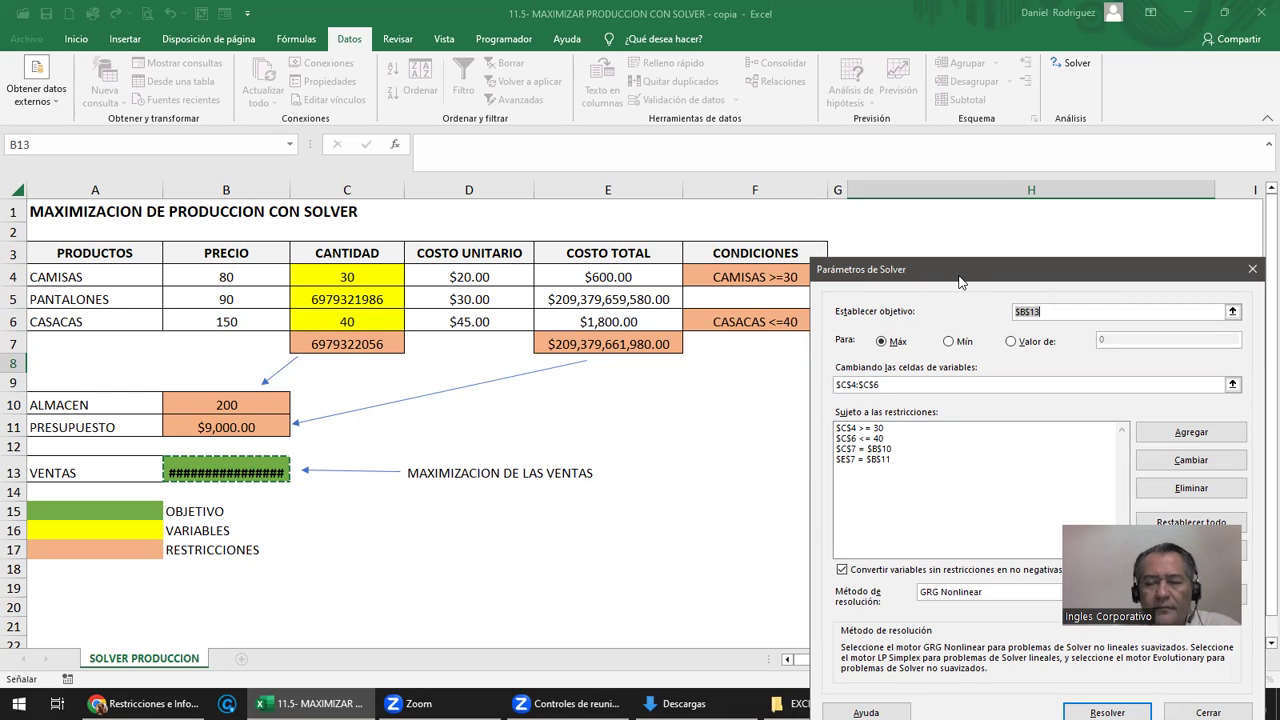
drag(962, 283, 684, 117)
click(829, 547)
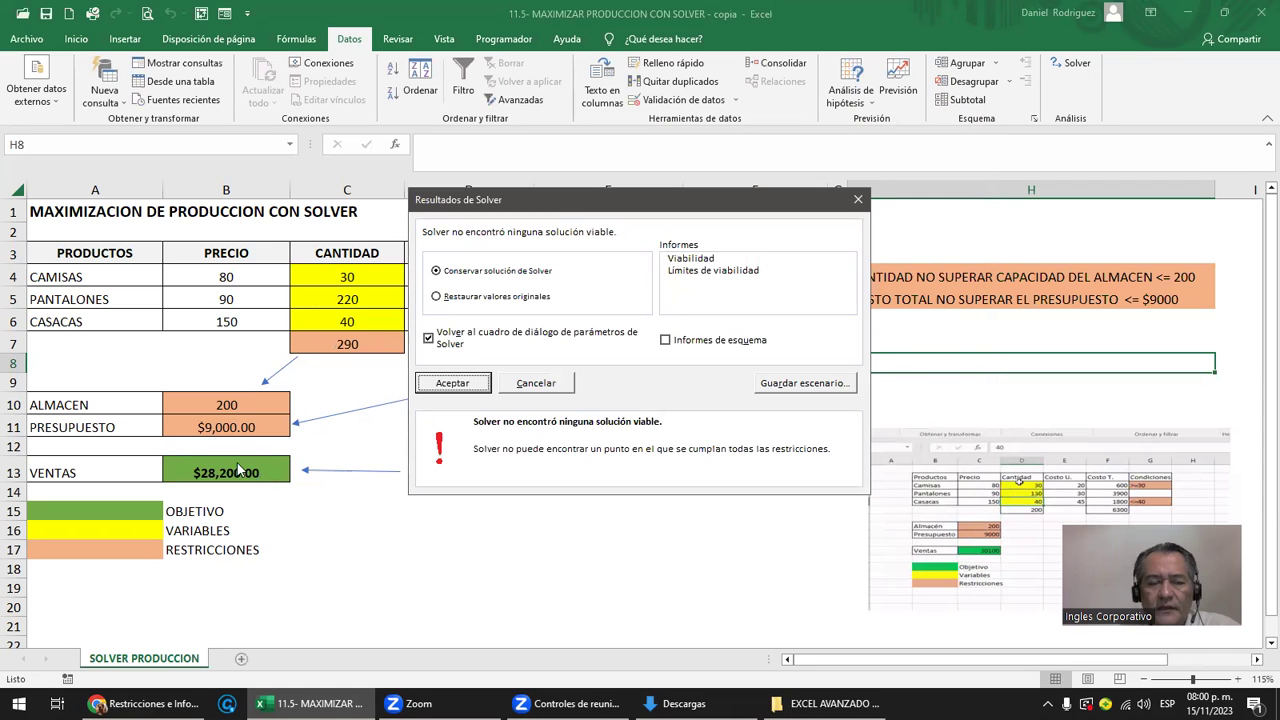
click(450, 385)
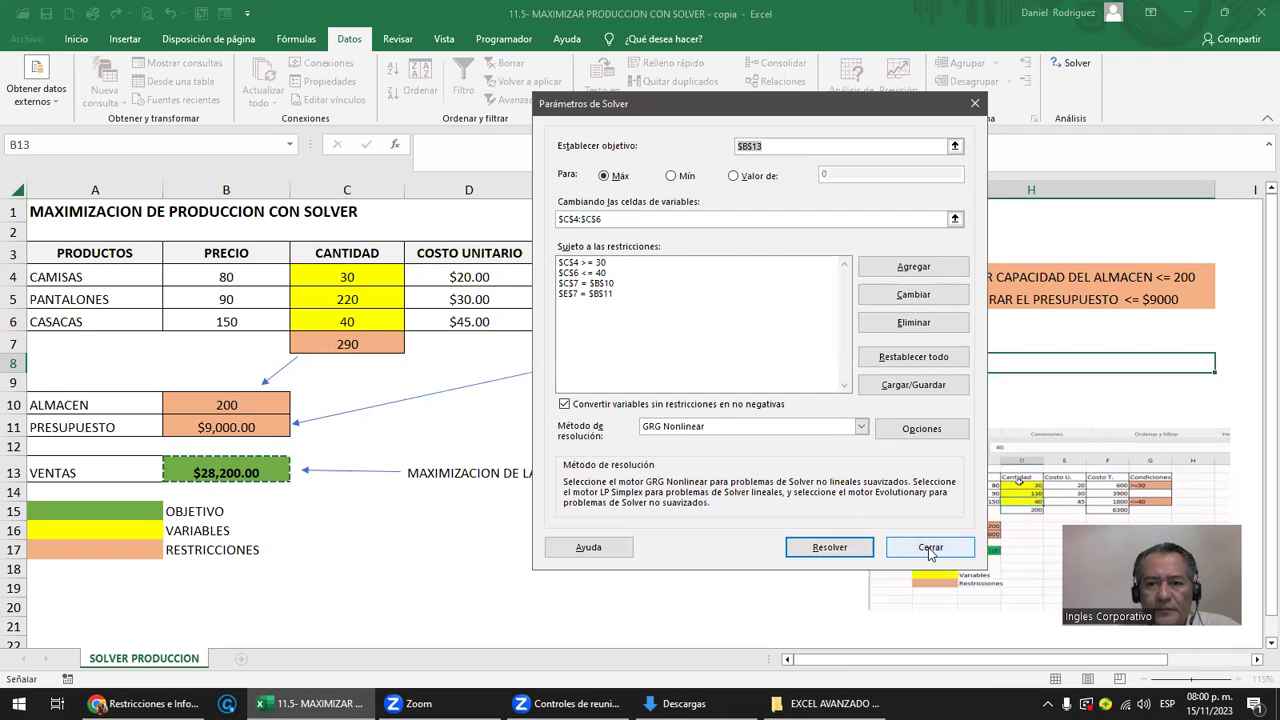
click(926, 550)
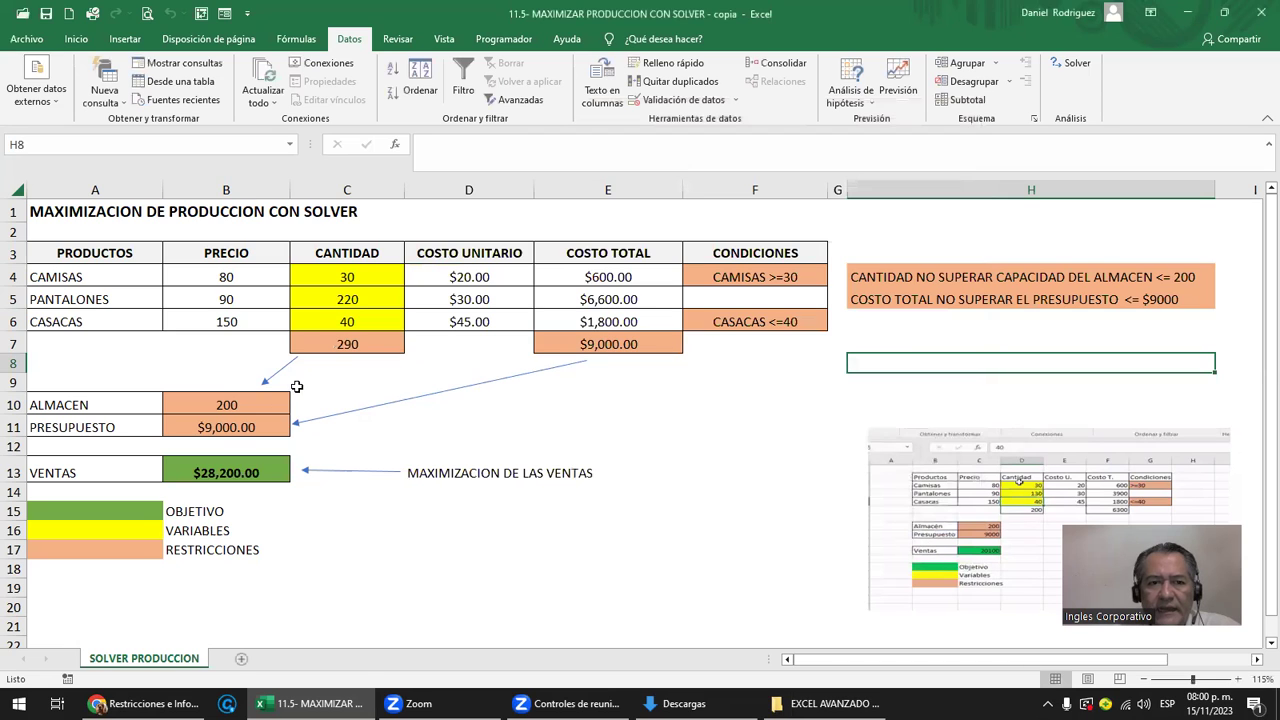
- Review the warehouse capacity in B10, the quantity in C4 and the total formula in C7
click(226, 406)
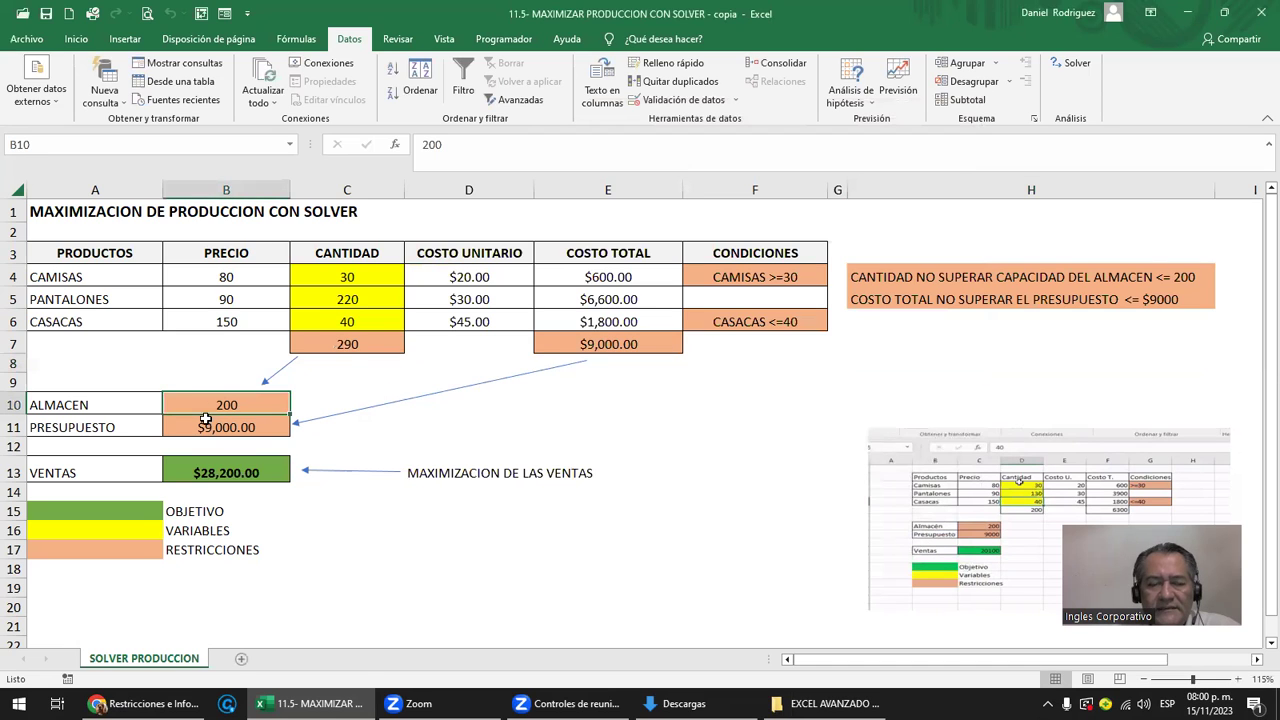
click(350, 349)
click(331, 281)
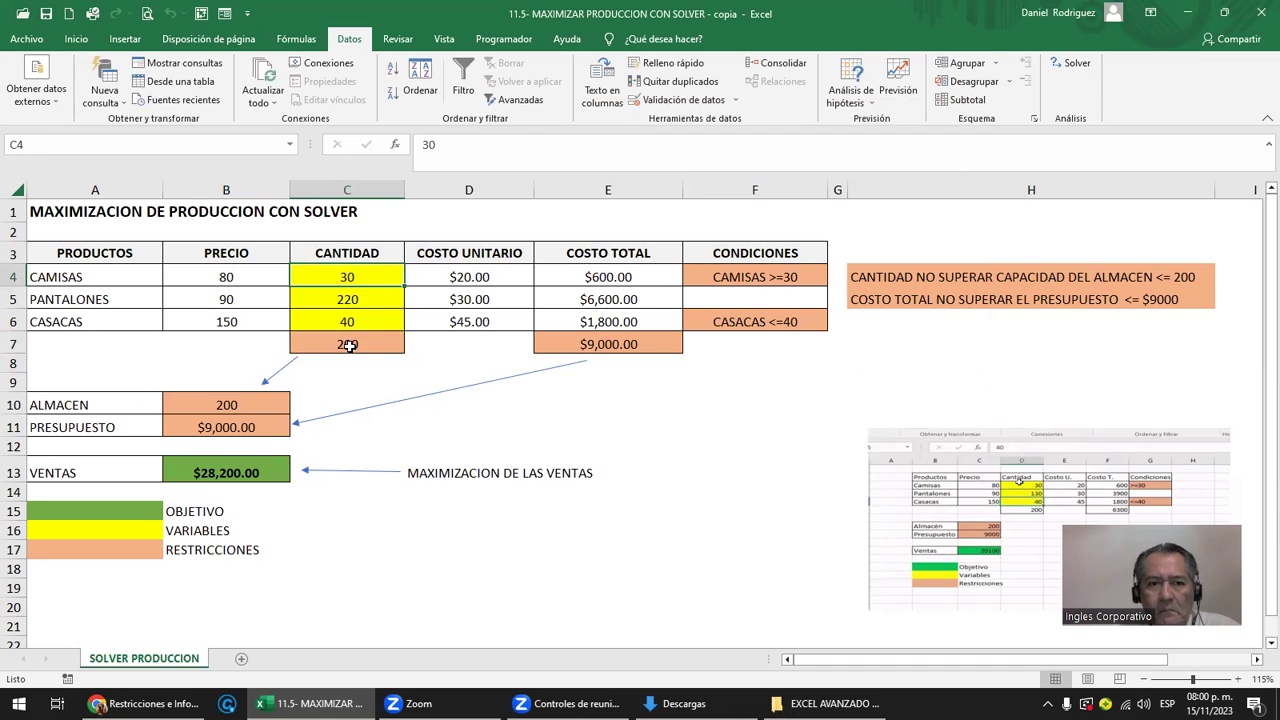
click(349, 345)
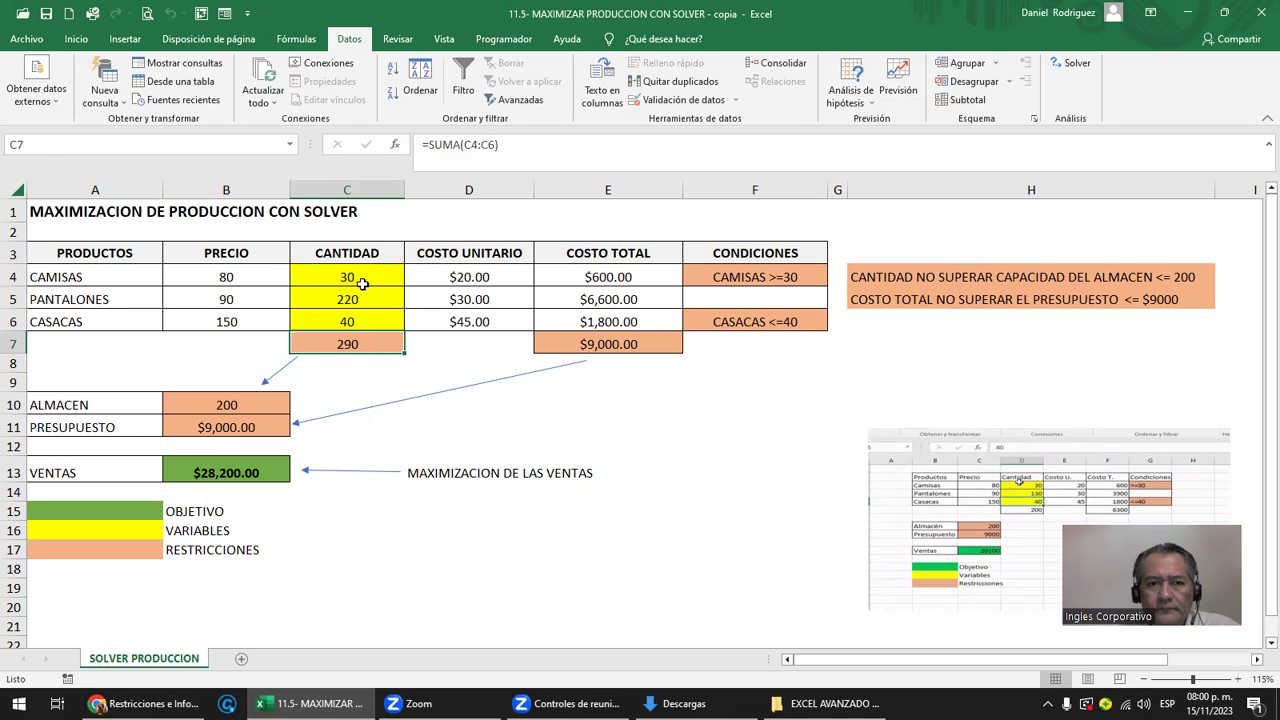
- Delete the quantities in C4:C6 so the total, costs and sales drop to zero
drag(352, 280, 361, 308)
key(Delete)
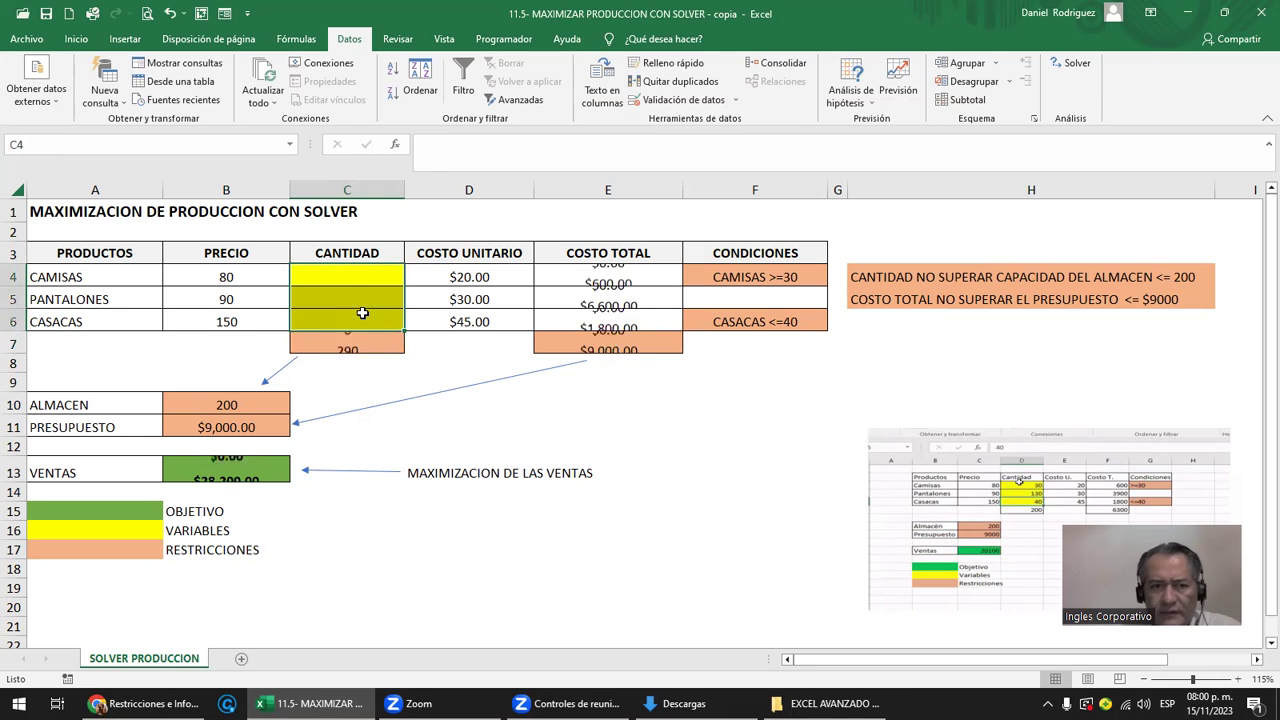
click(375, 392)
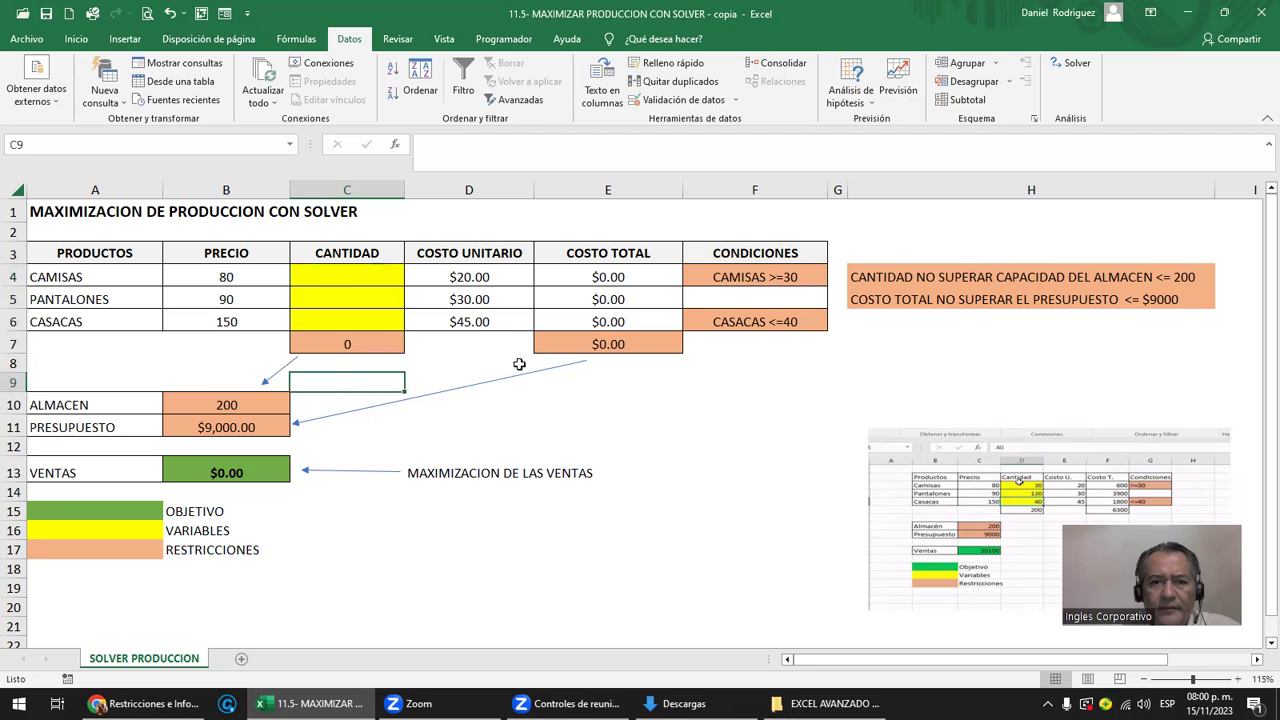
click(313, 281)
drag(313, 281, 347, 321)
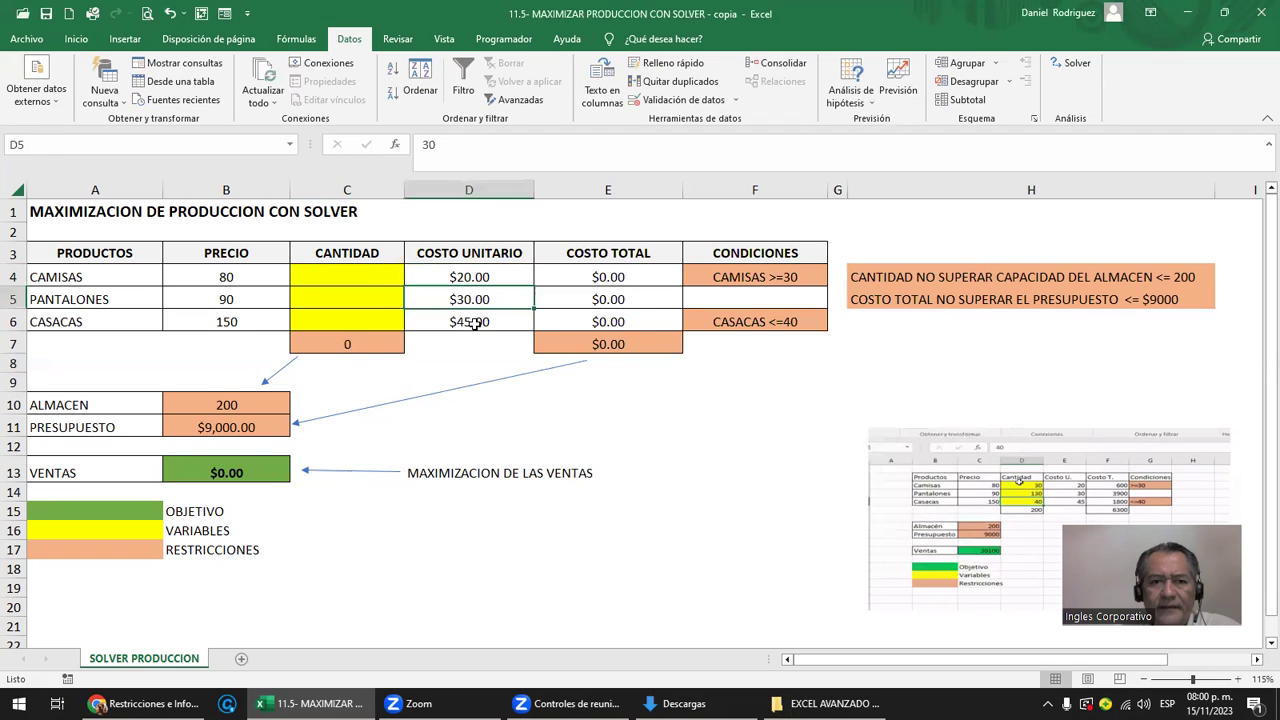
click(345, 280)
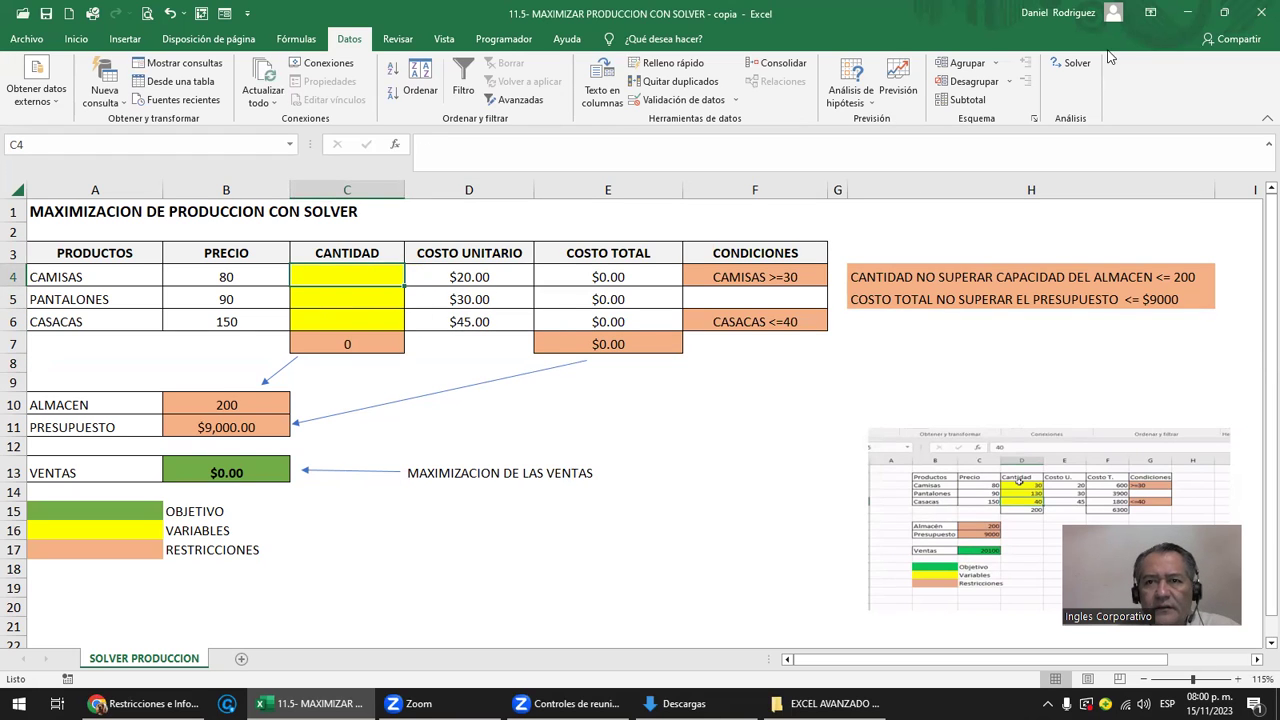
- Reopen Solver, still maximizing B13 over C4:C6 with four constraints, and solve again
click(1077, 66)
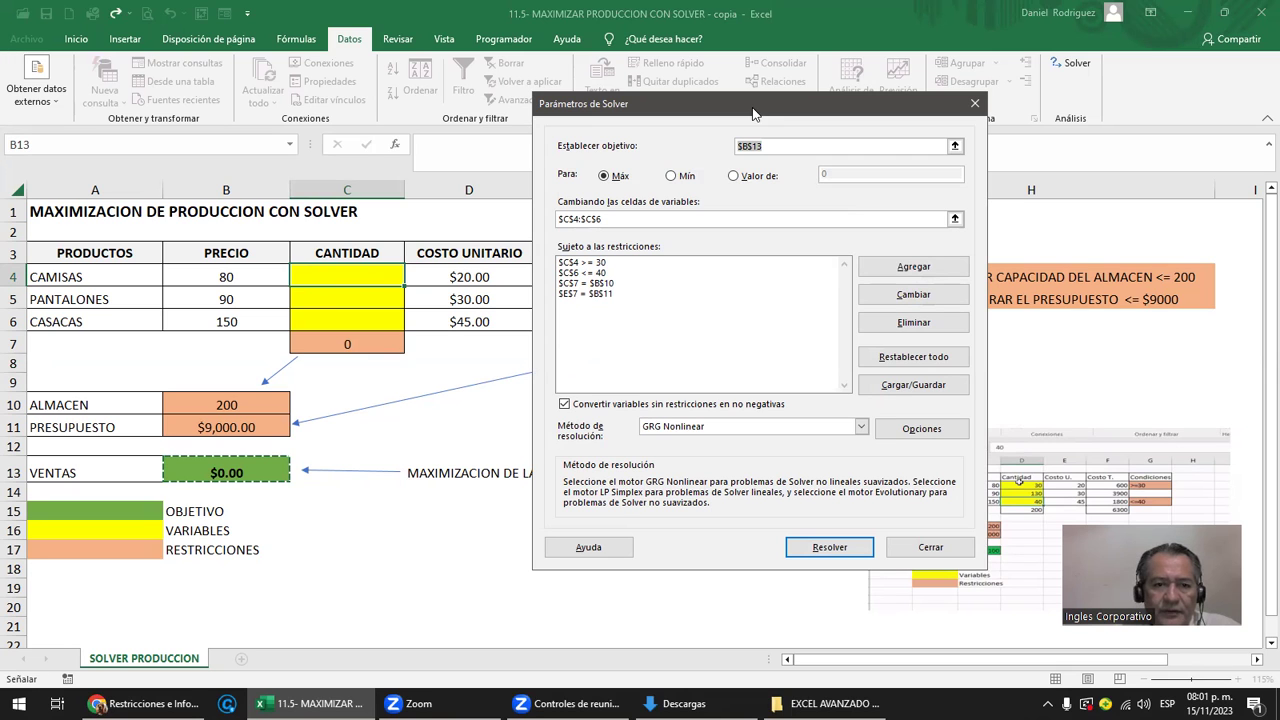
drag(754, 113, 936, 128)
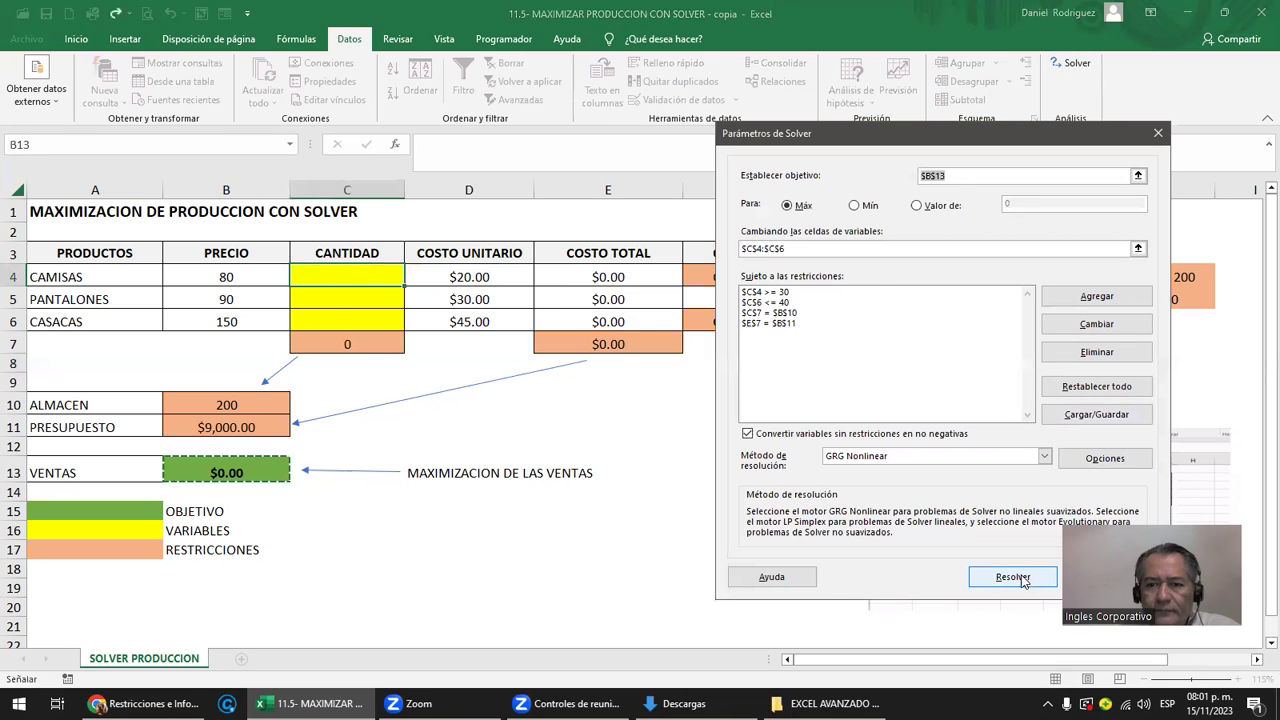
click(978, 568)
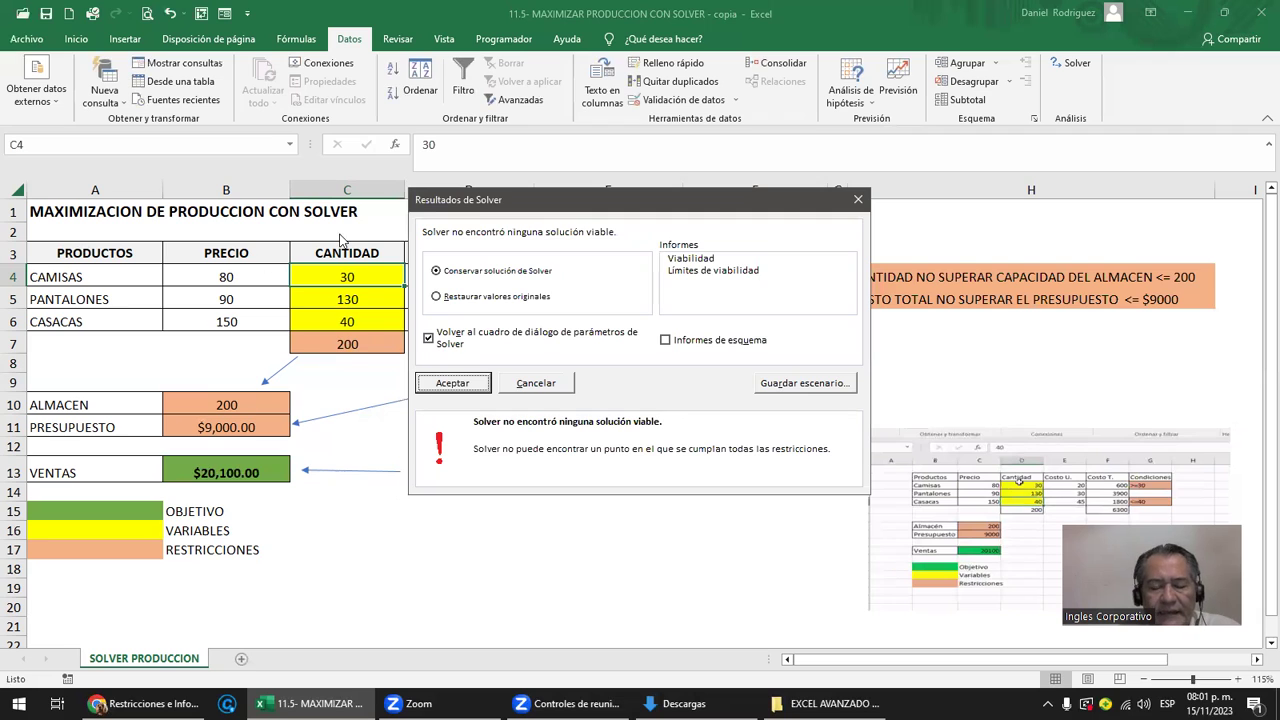
- Keep Solver's solution of 30, 130 and 40 units, giving $20,100.00 sales, and close Solver
click(452, 383)
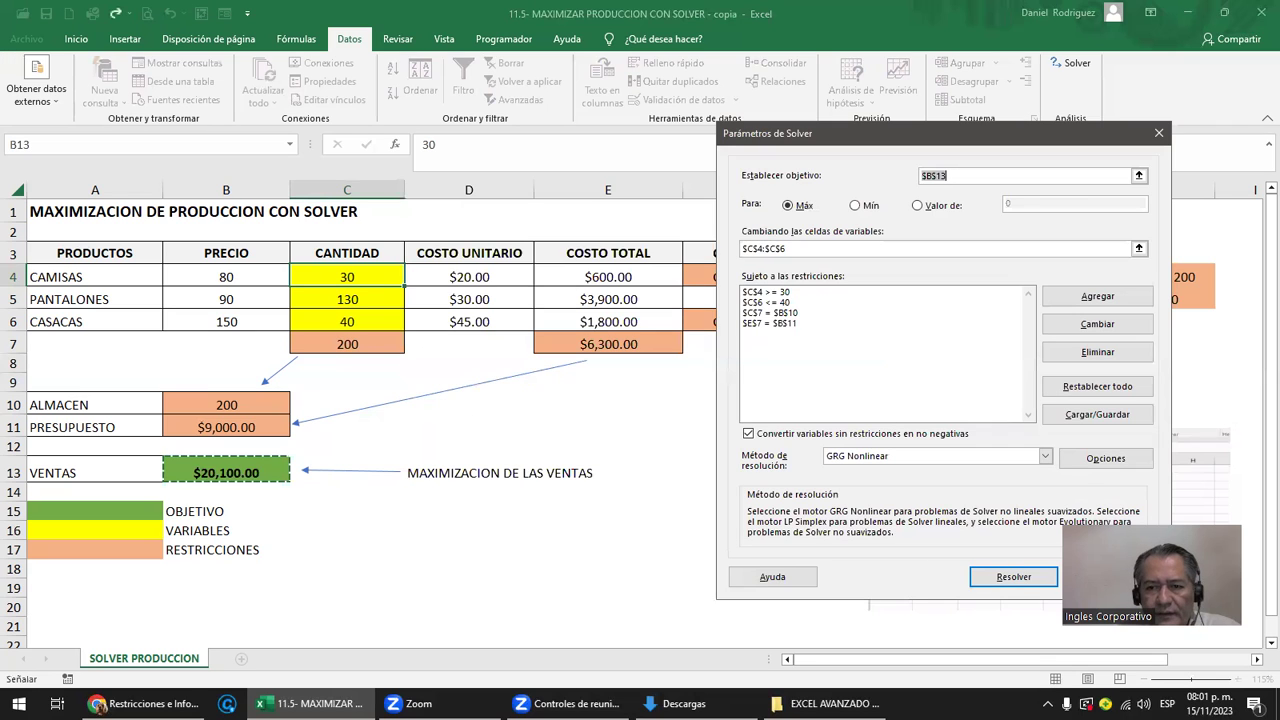
key(Escape)
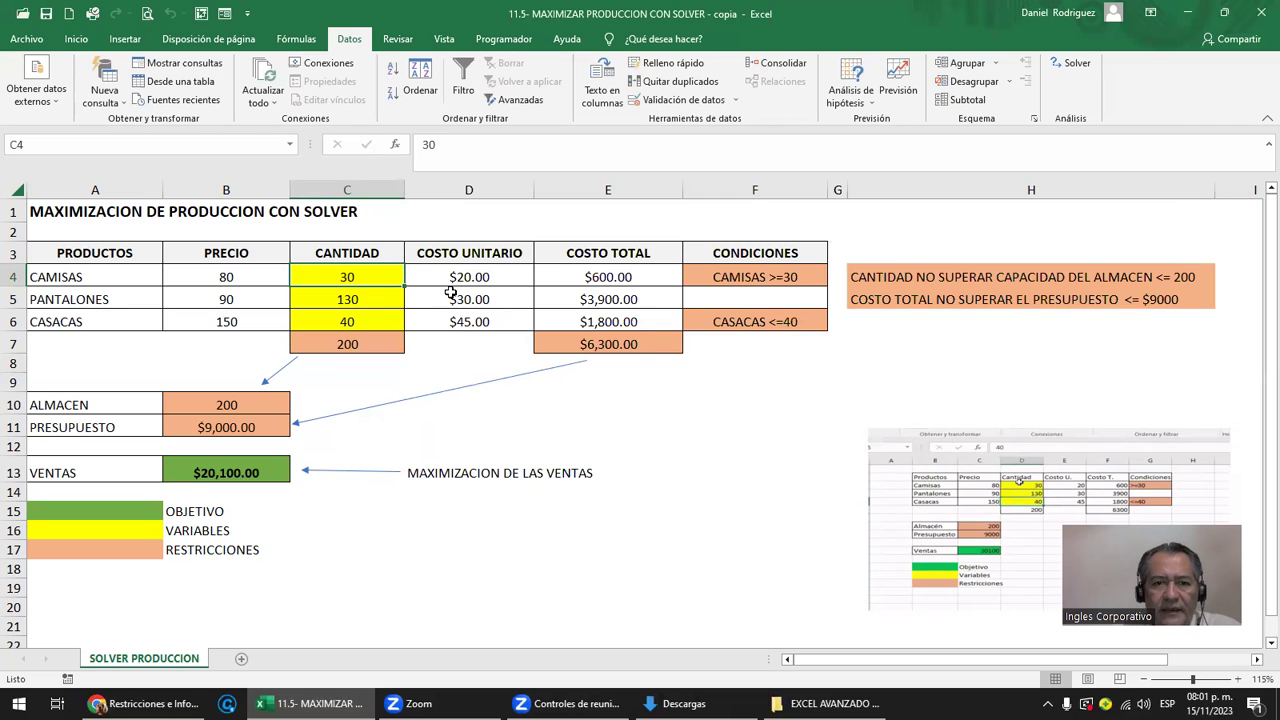
click(634, 346)
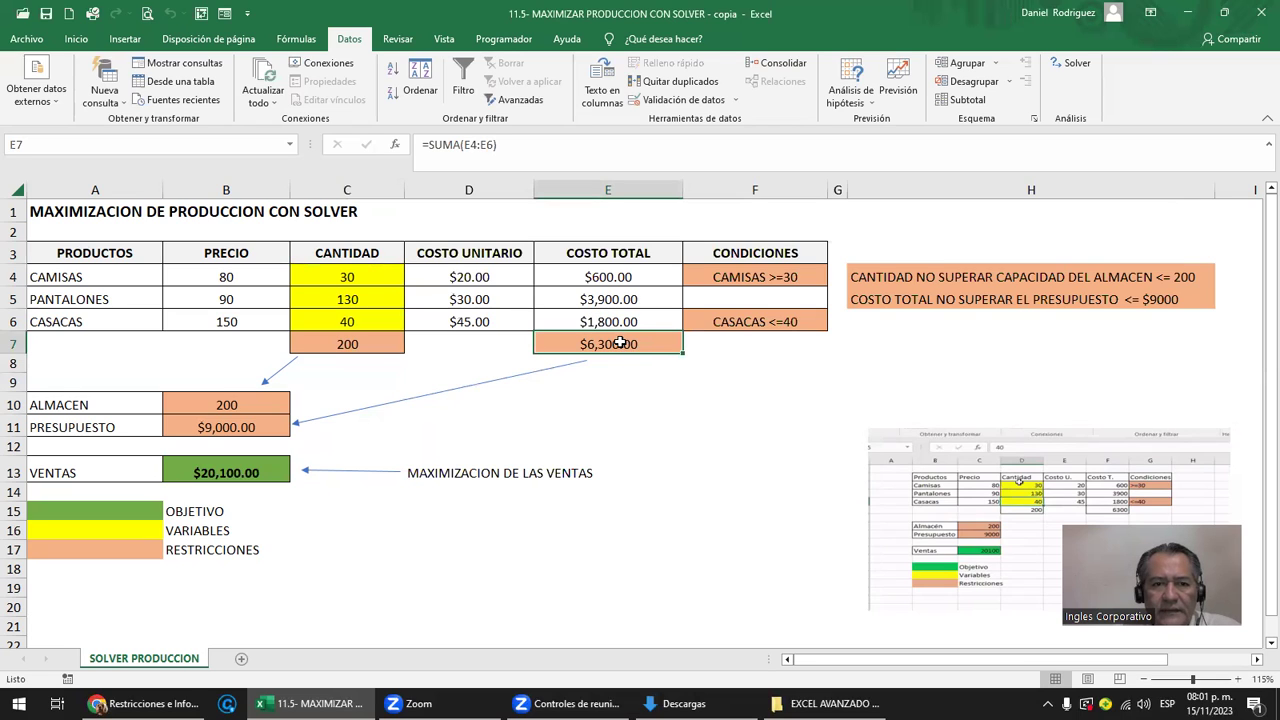
double_click(620, 344)
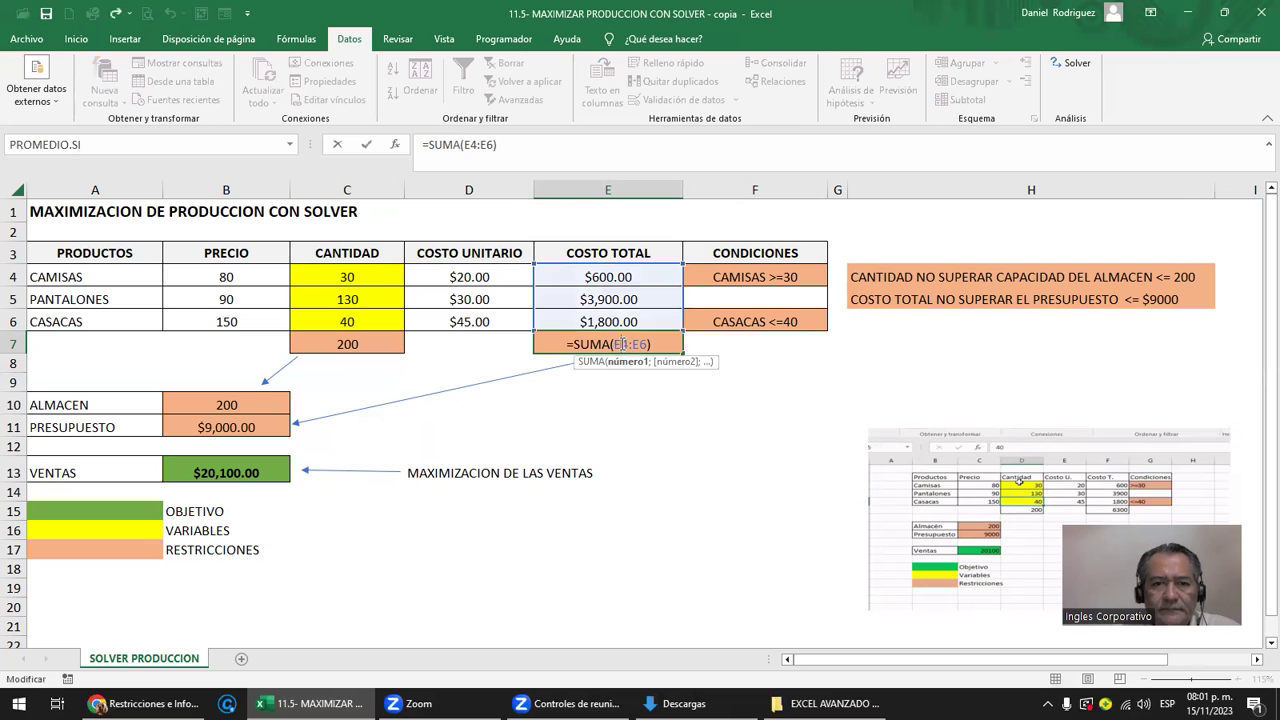
key(Escape)
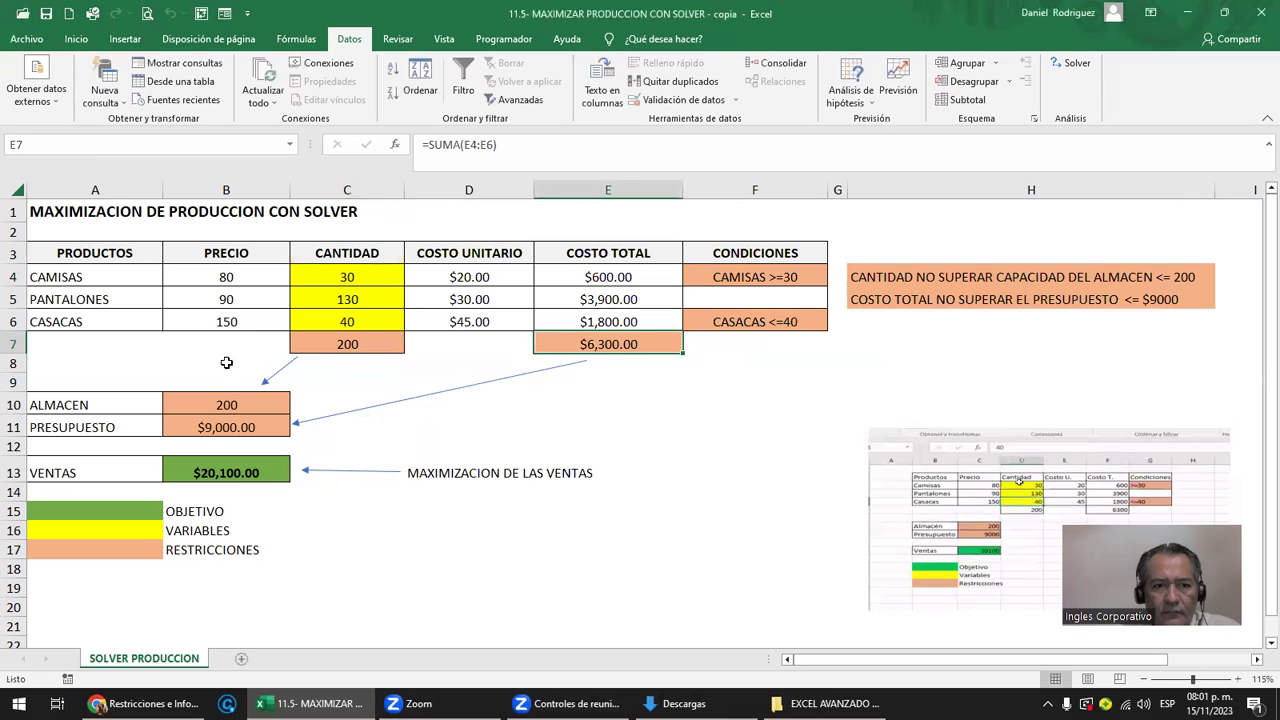
click(204, 408)
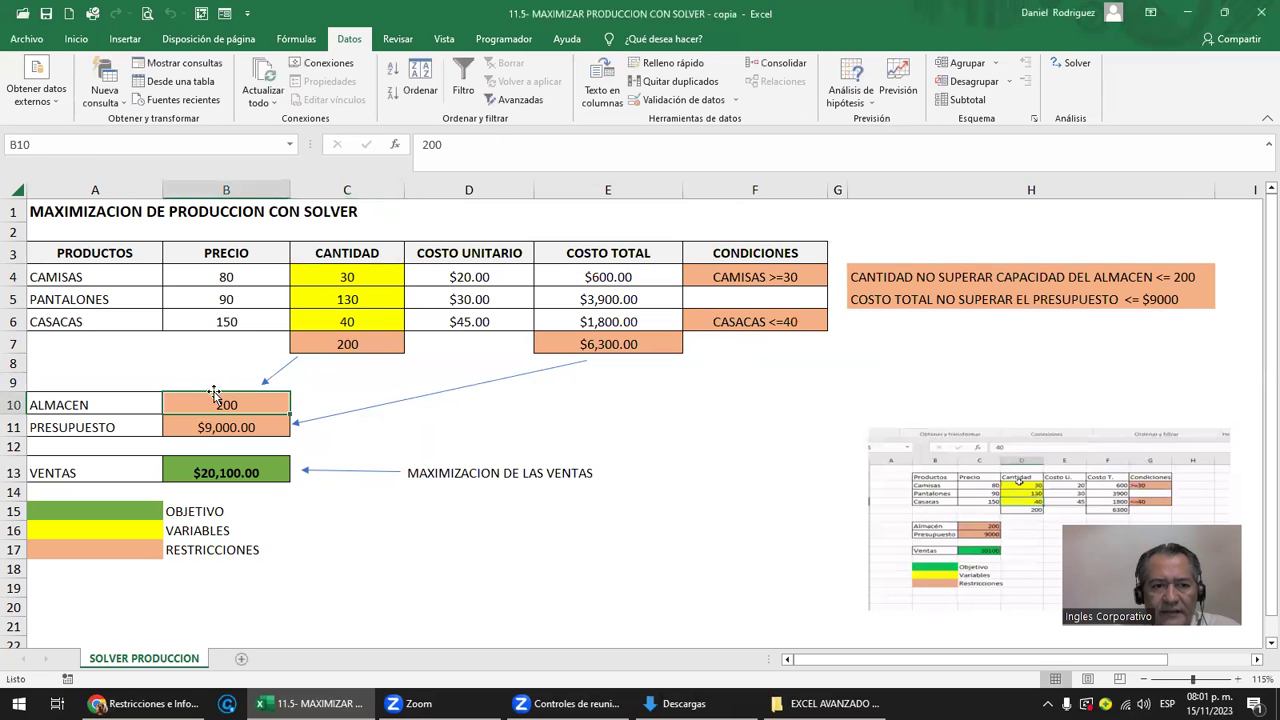
click(247, 427)
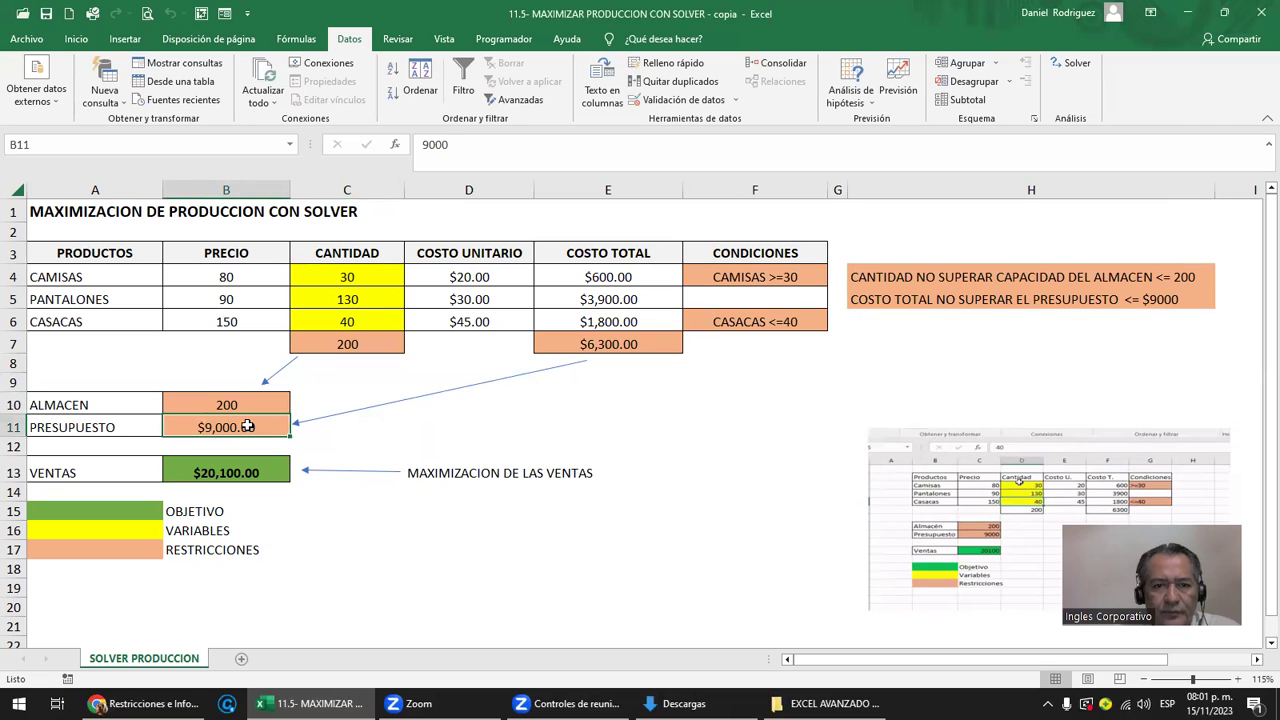
click(215, 472)
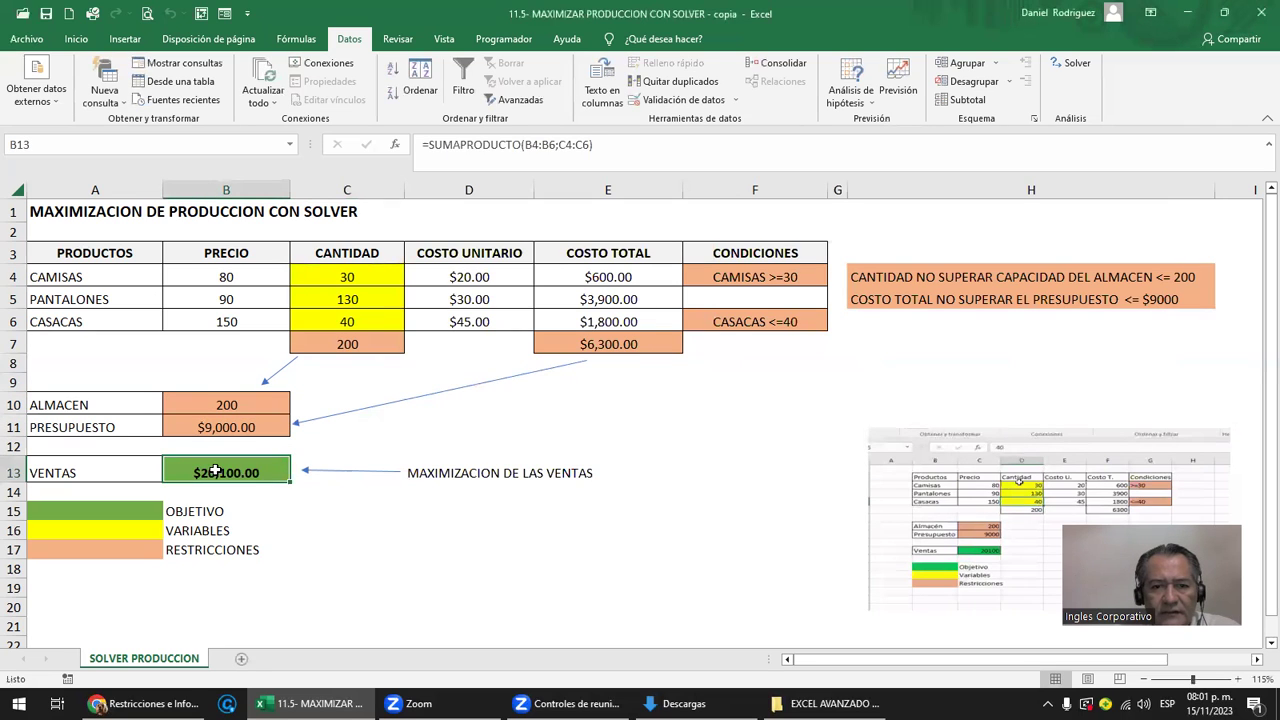
click(228, 278)
drag(226, 289, 226, 280)
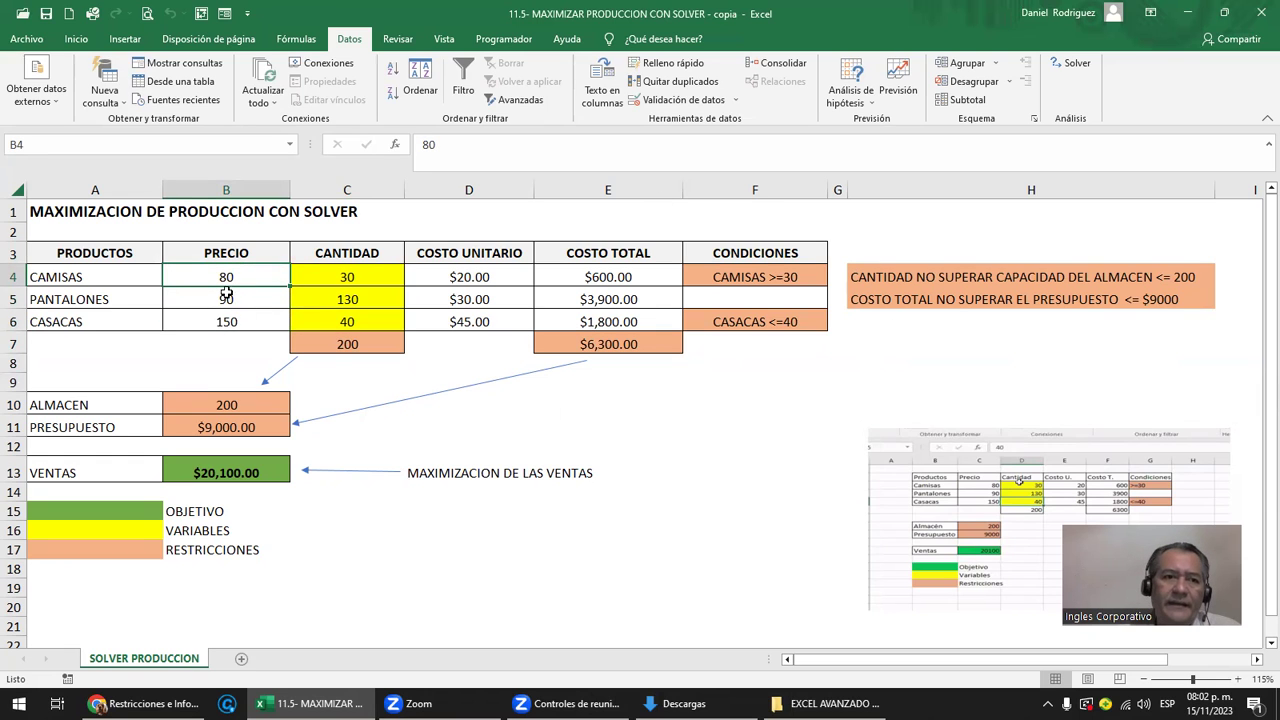
drag(205, 274, 848, 567)
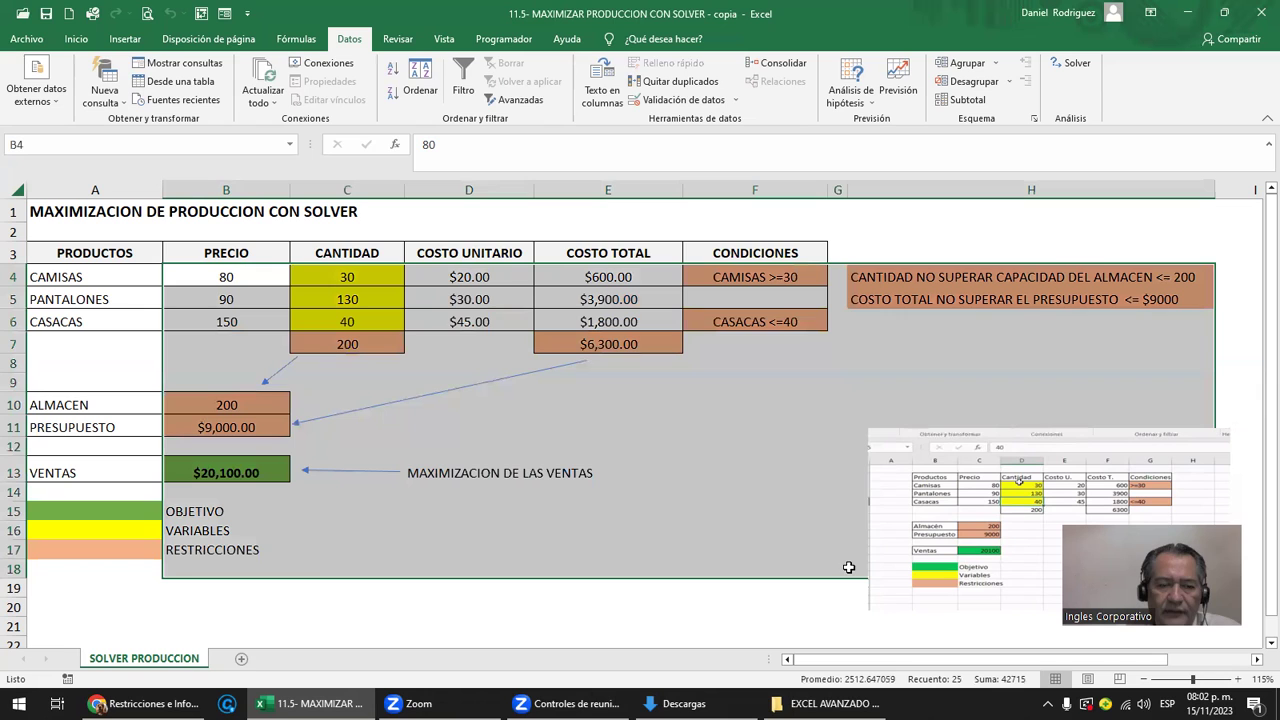
drag(240, 274, 194, 262)
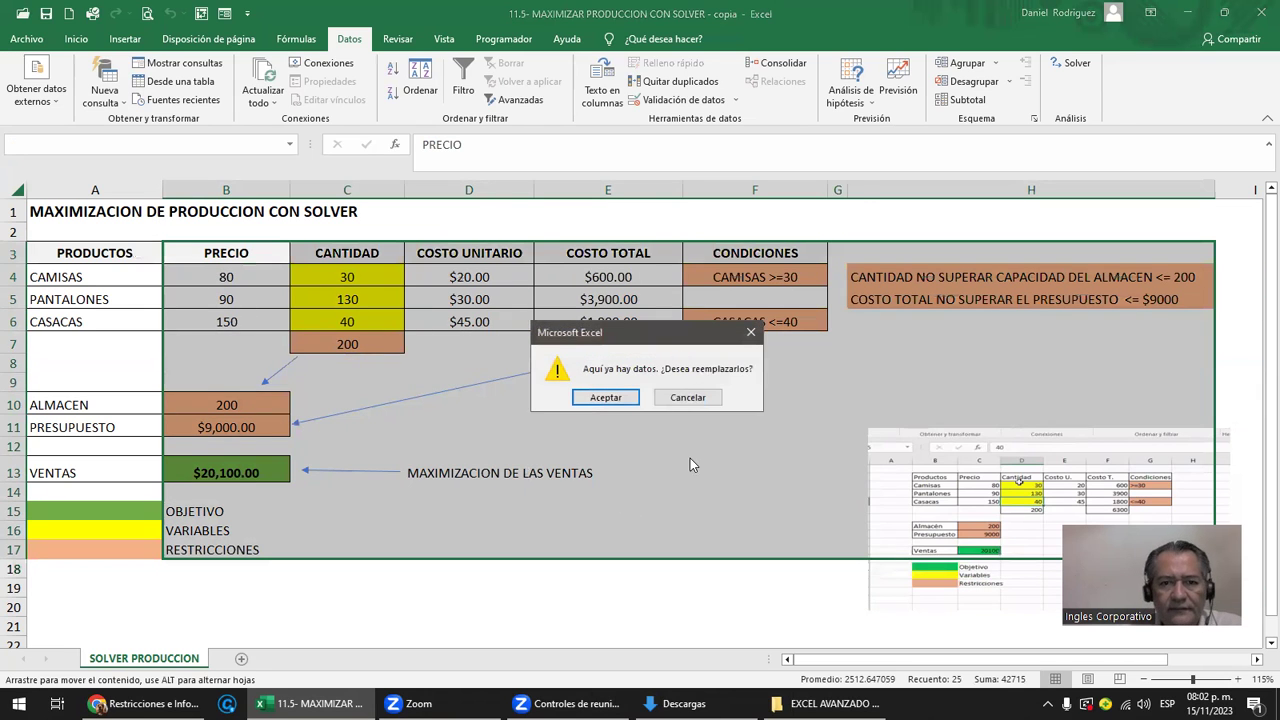
click(687, 397)
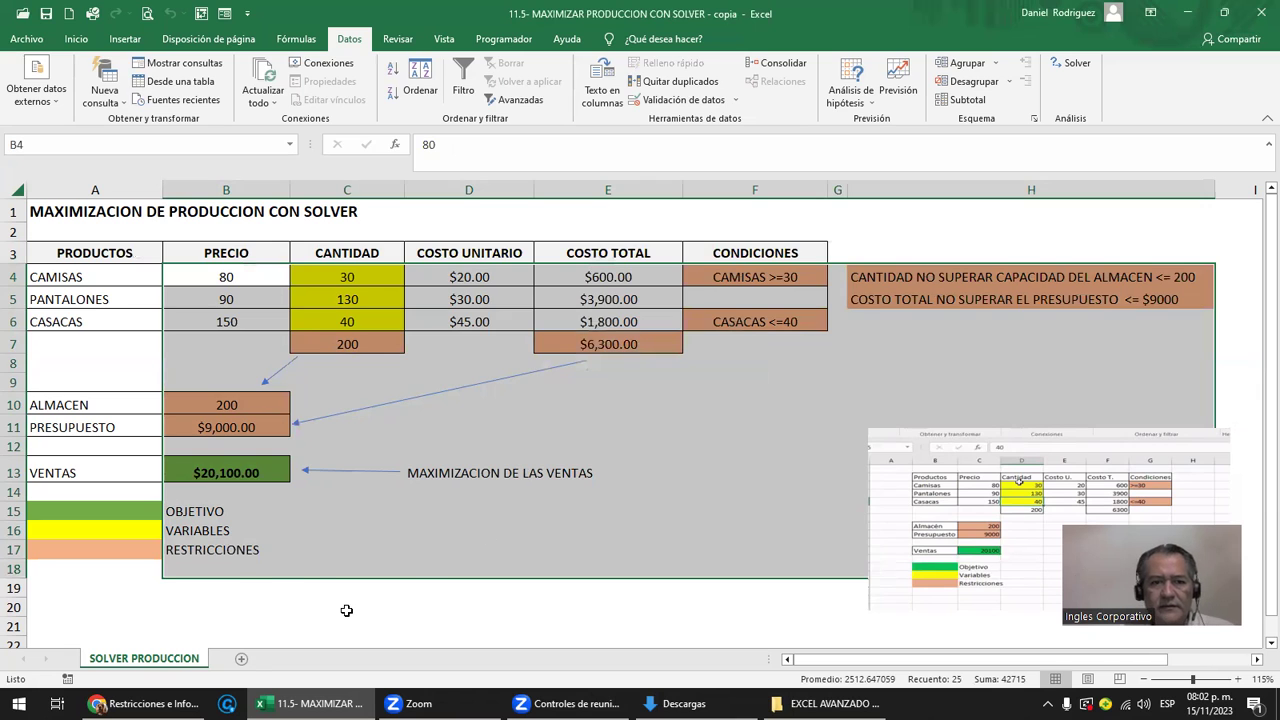
click(346, 610)
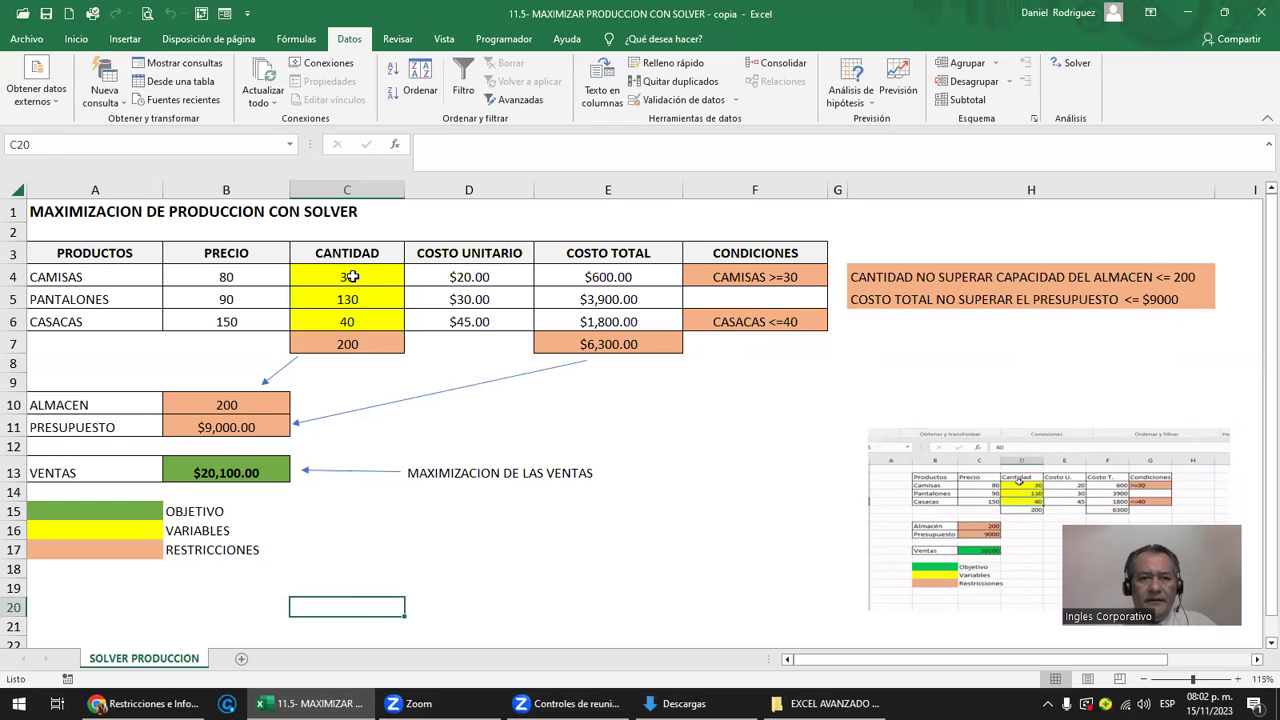
drag(352, 277, 380, 322)
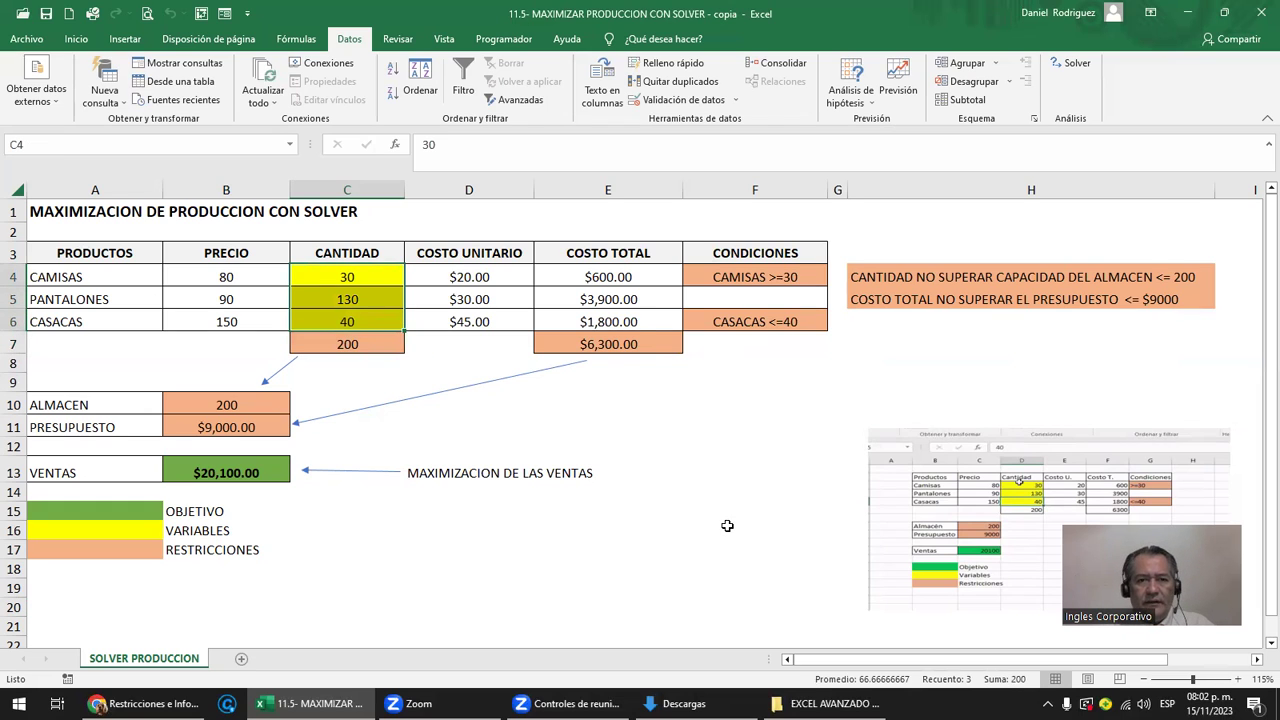
double_click(594, 280)
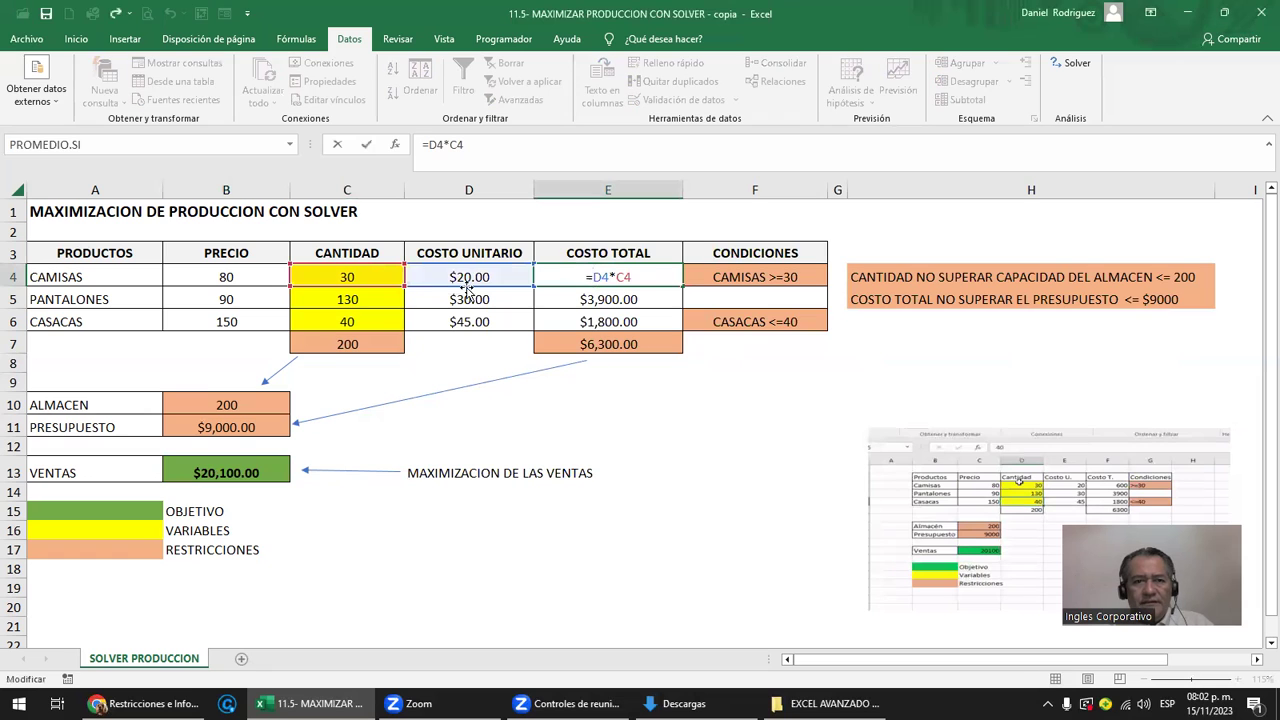
click(604, 344)
double_click(604, 344)
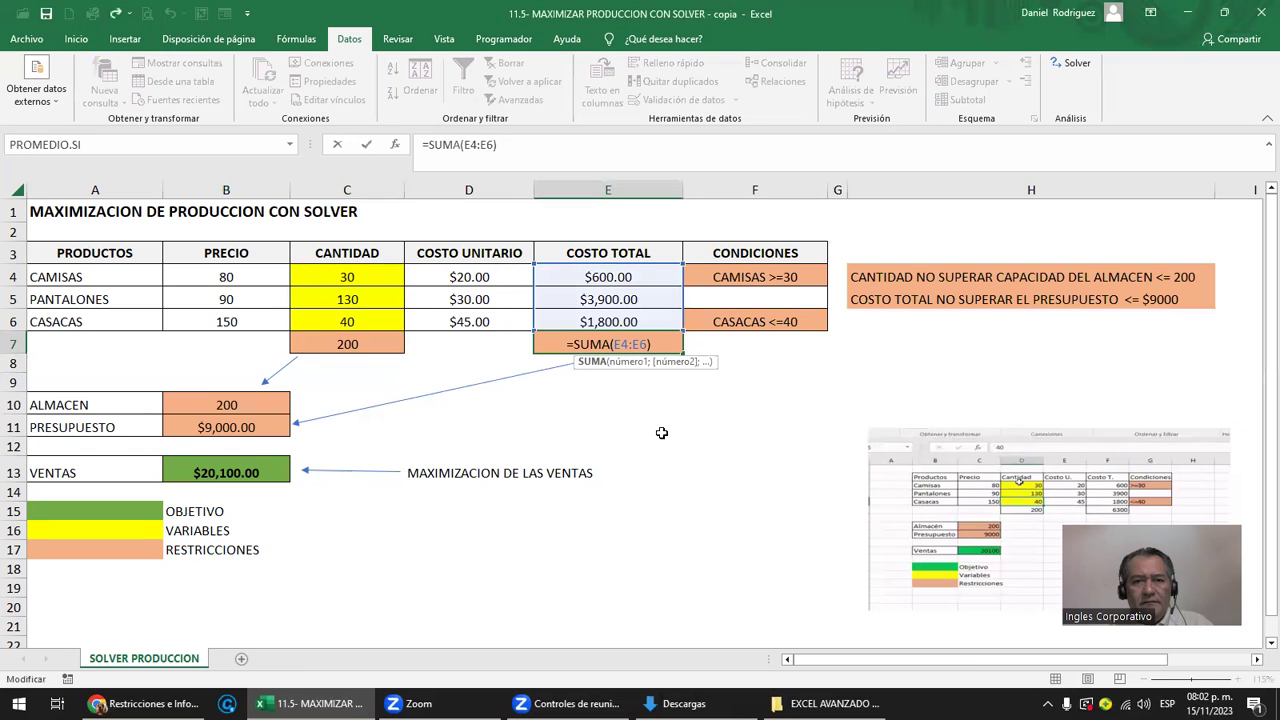
click(240, 425)
double_click(226, 427)
key(Escape)
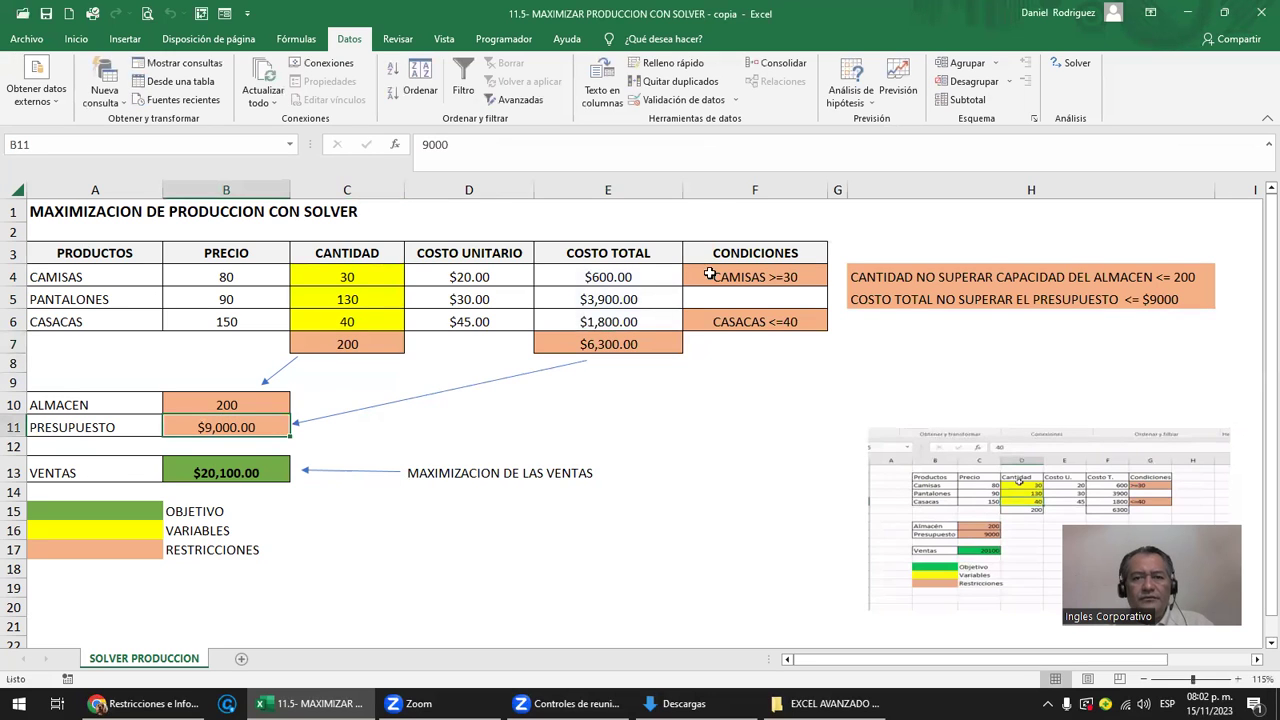
click(634, 267)
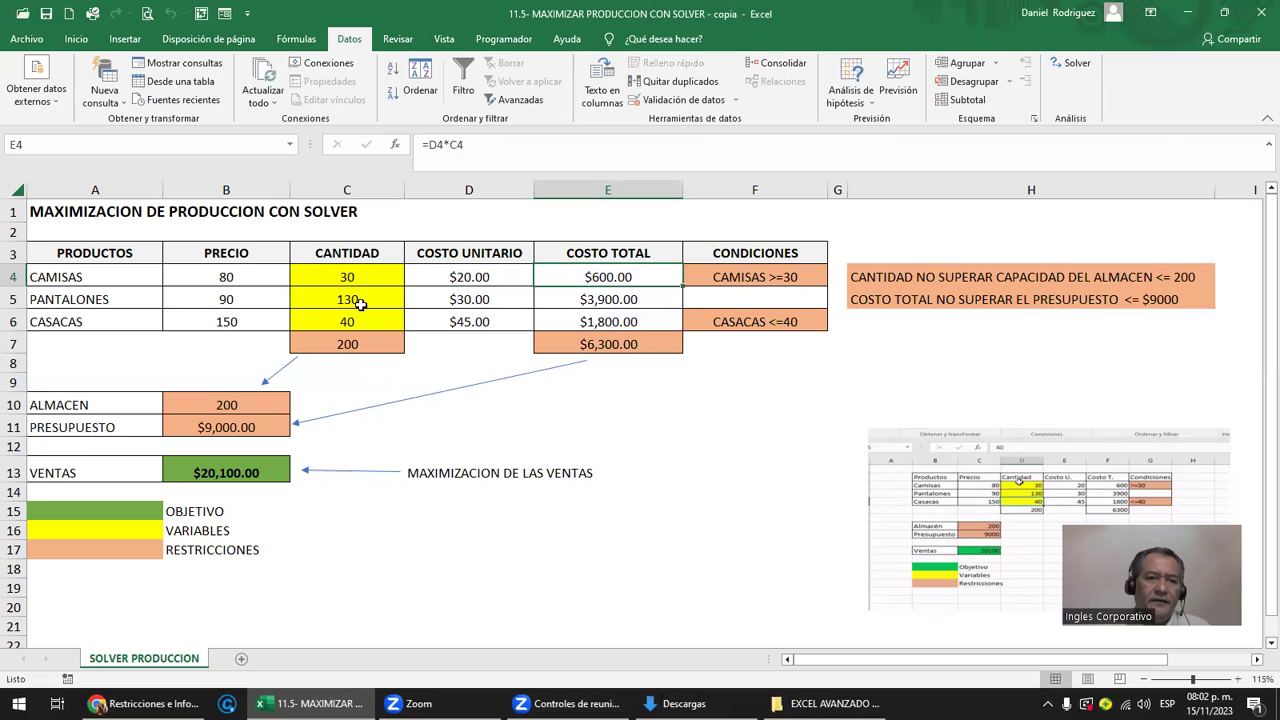
drag(355, 277, 347, 321)
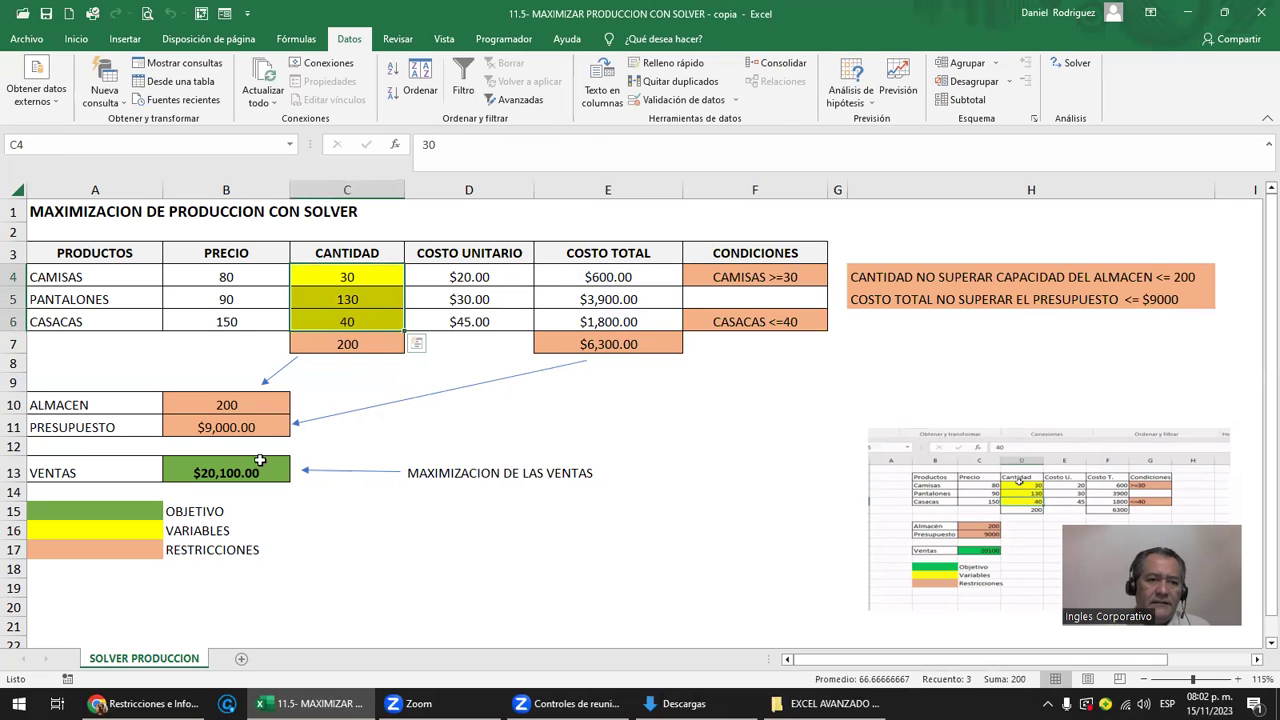
click(187, 475)
double_click(199, 473)
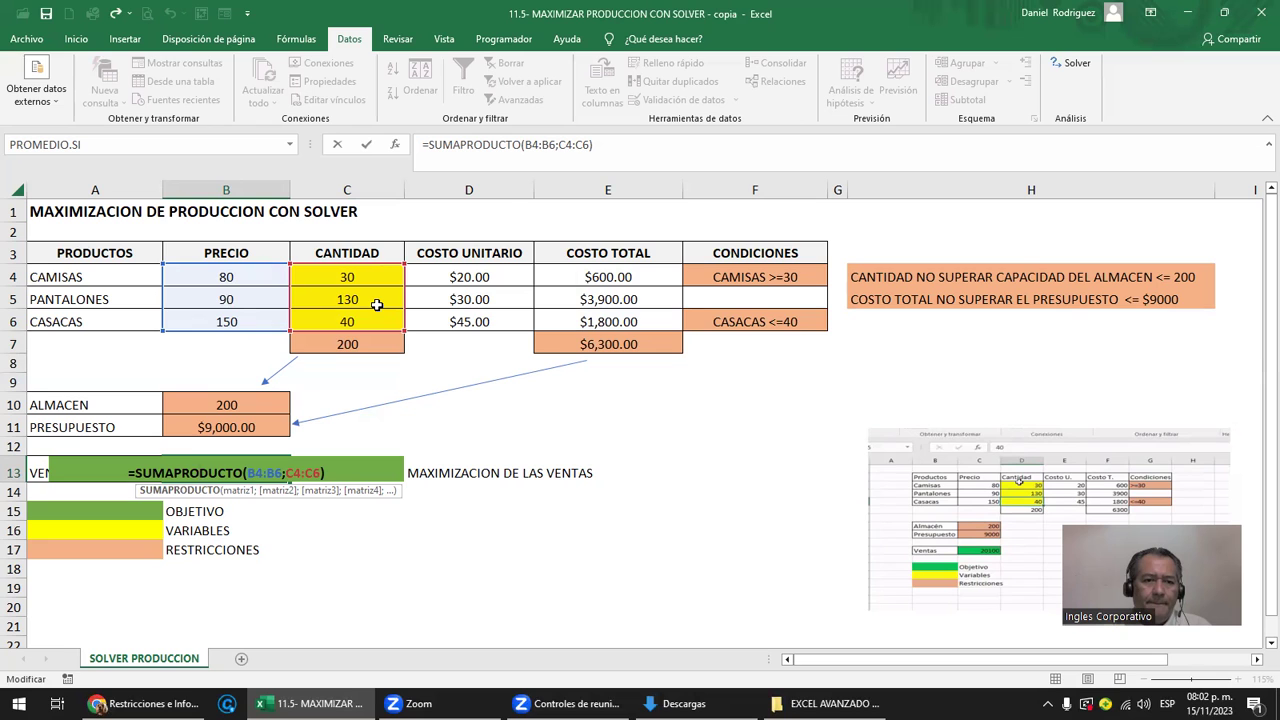
key(Escape)
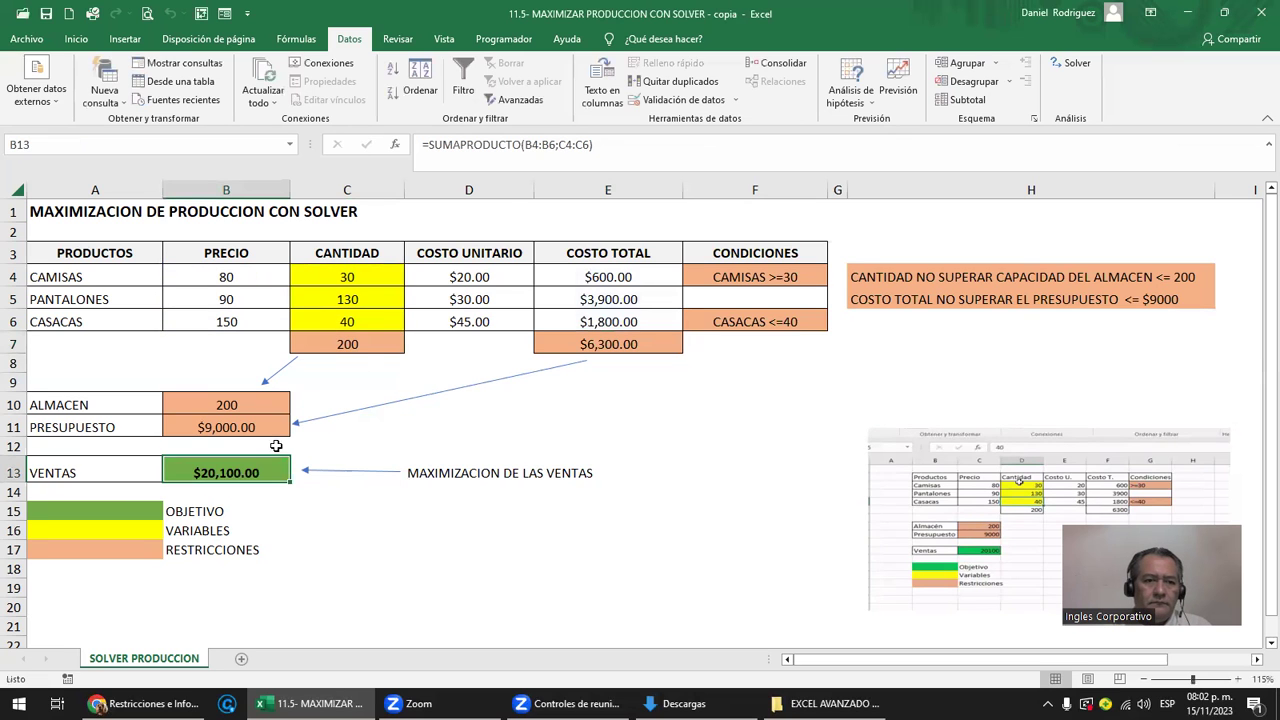
double_click(220, 472)
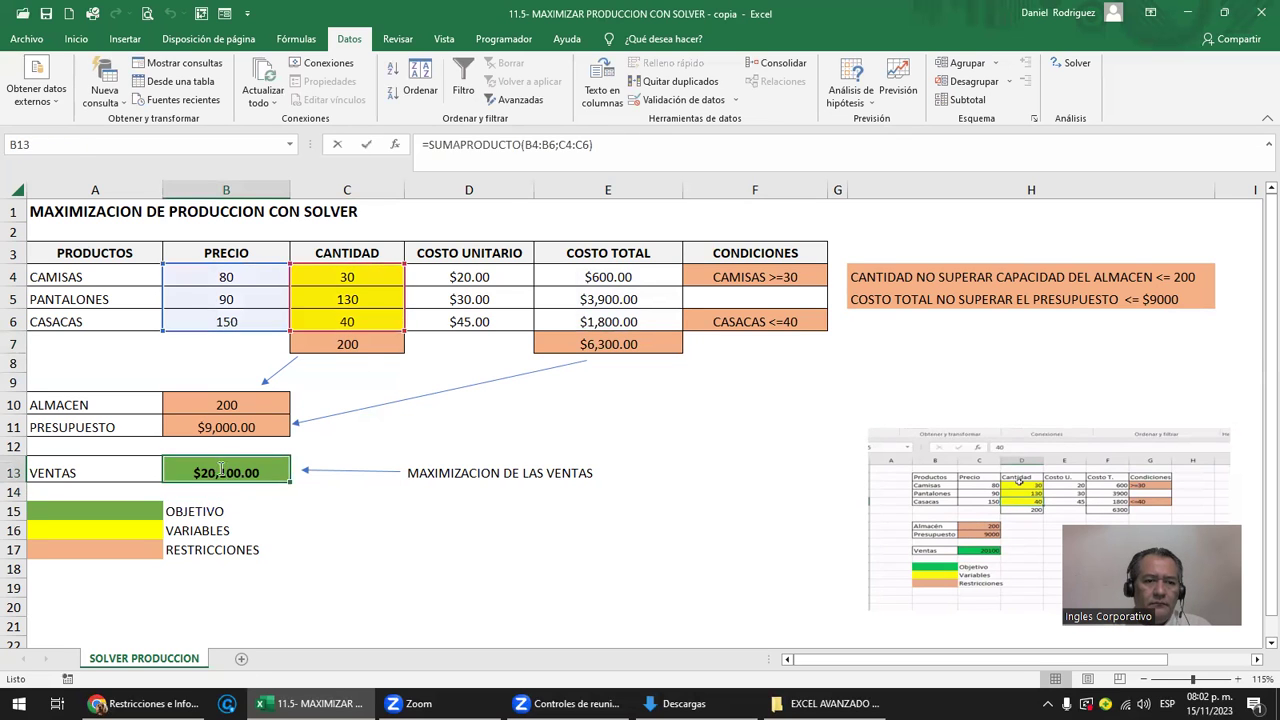
key(Escape)
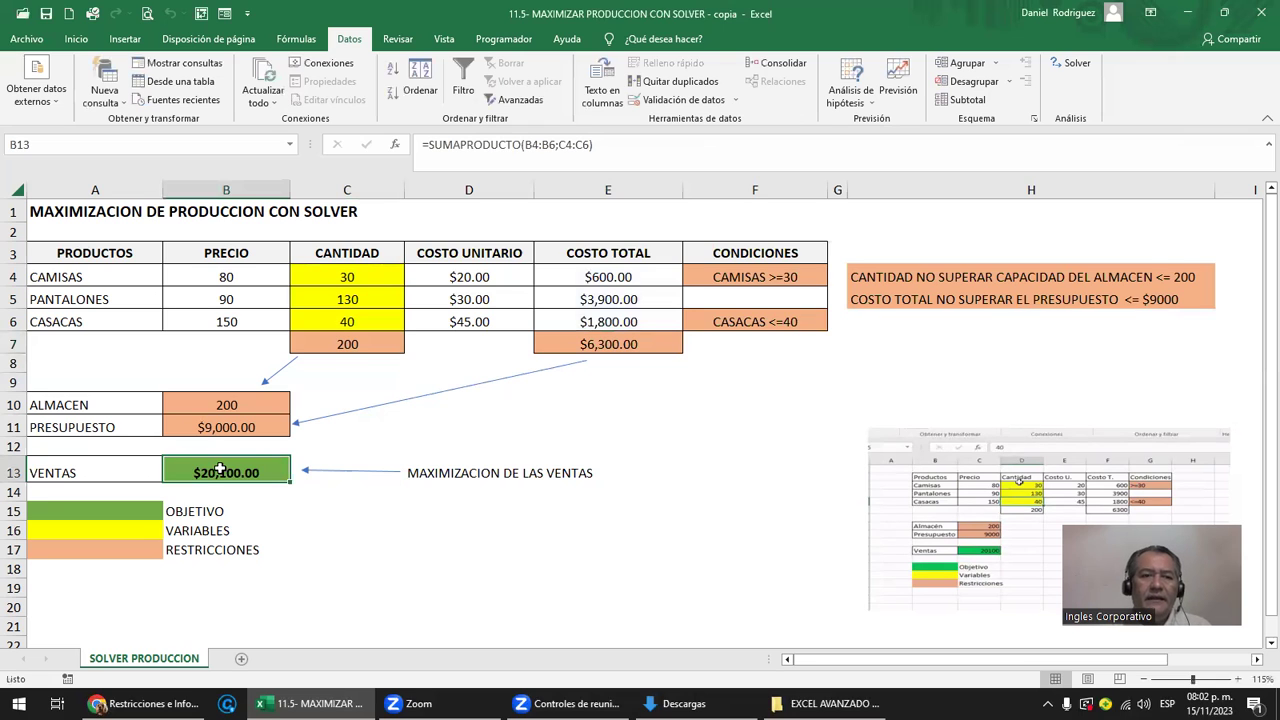
drag(354, 277, 346, 319)
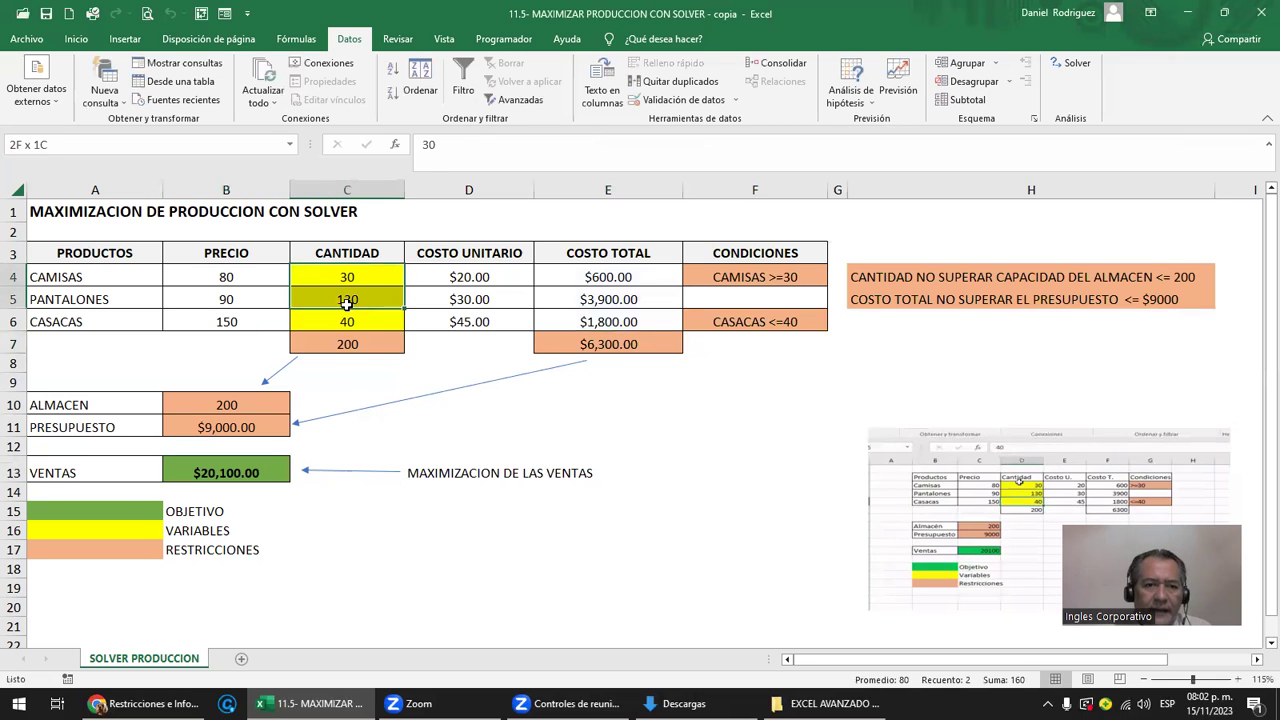
- Clear the quantities in C4:C6 to drop sales to $0.00, then close the workbook without saving
key(Delete)
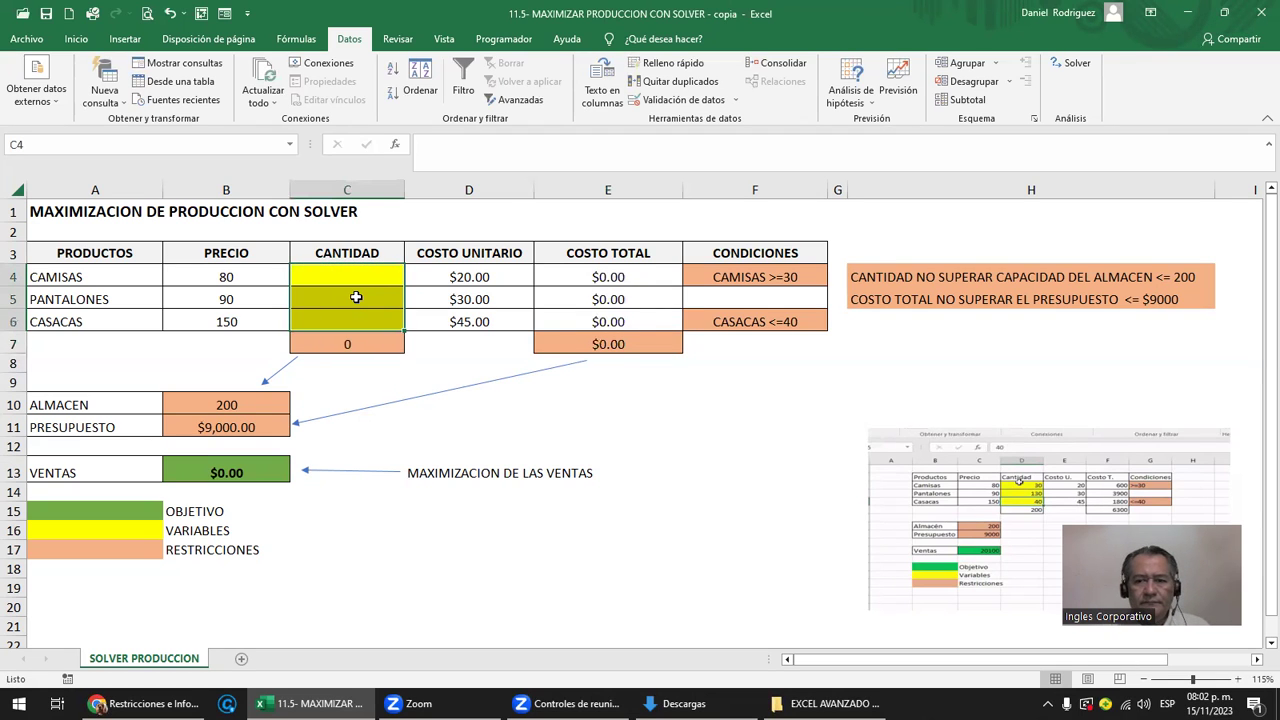
click(1257, 13)
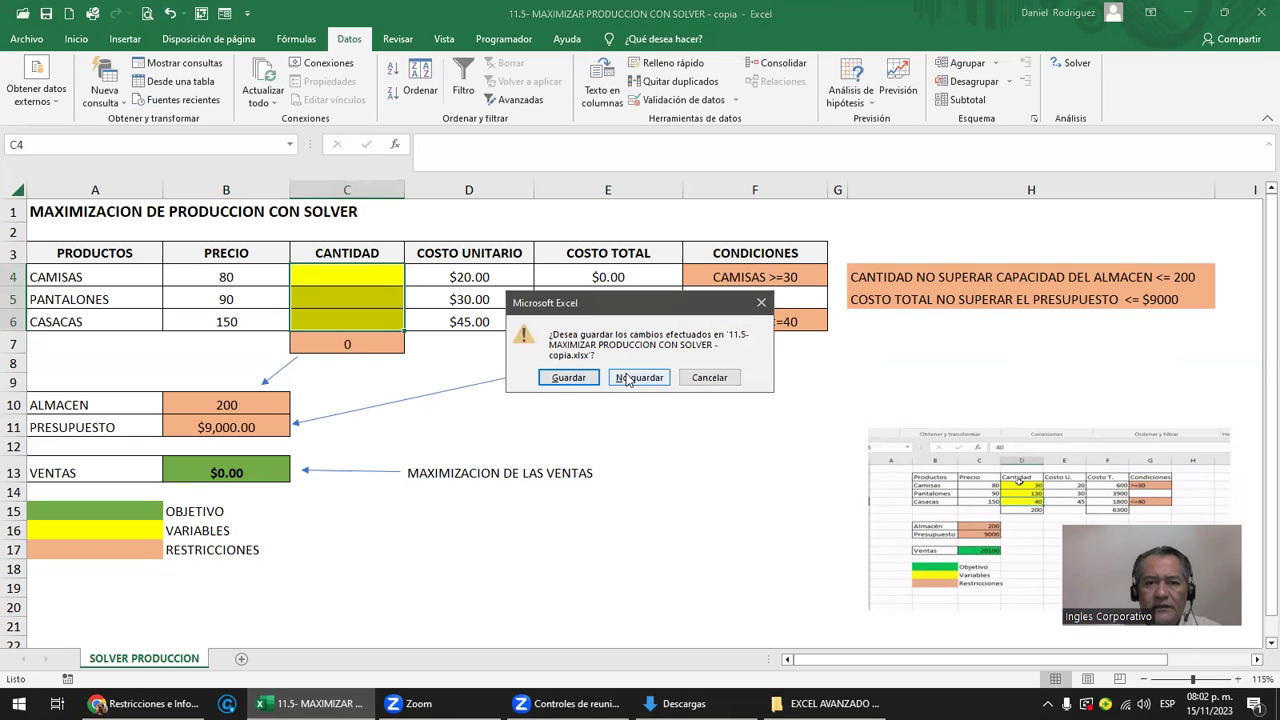
click(626, 380)
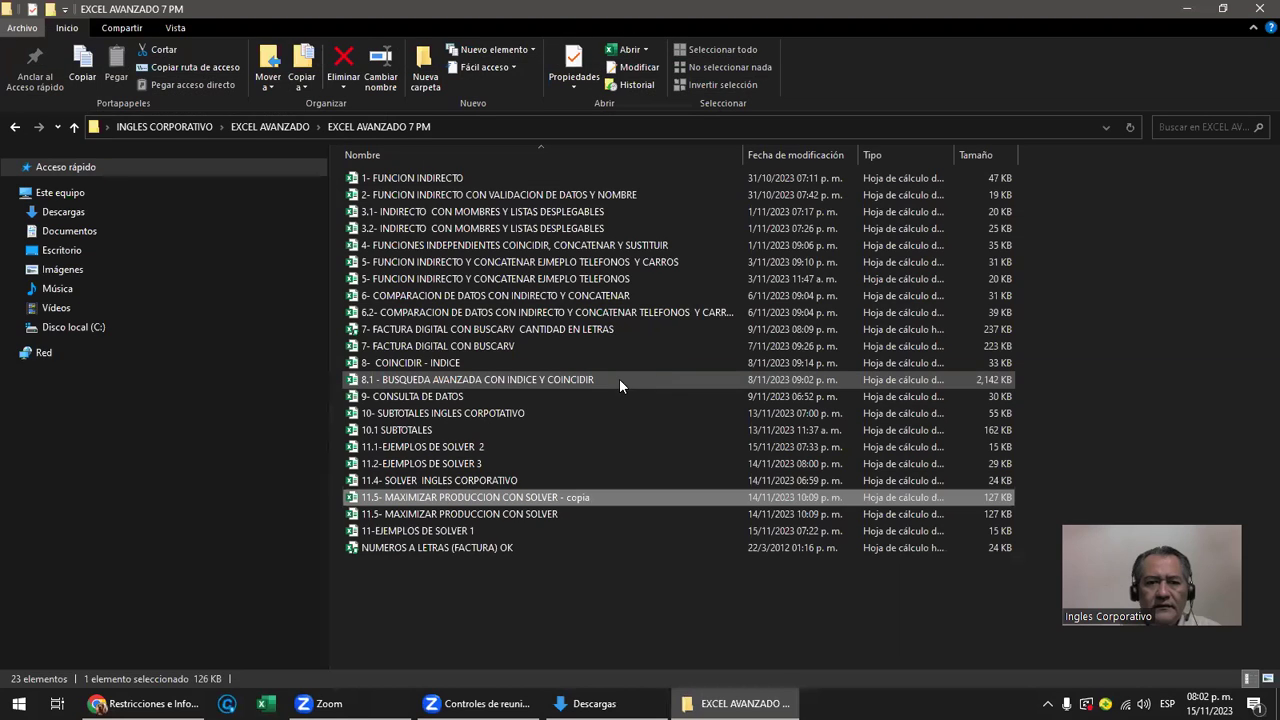